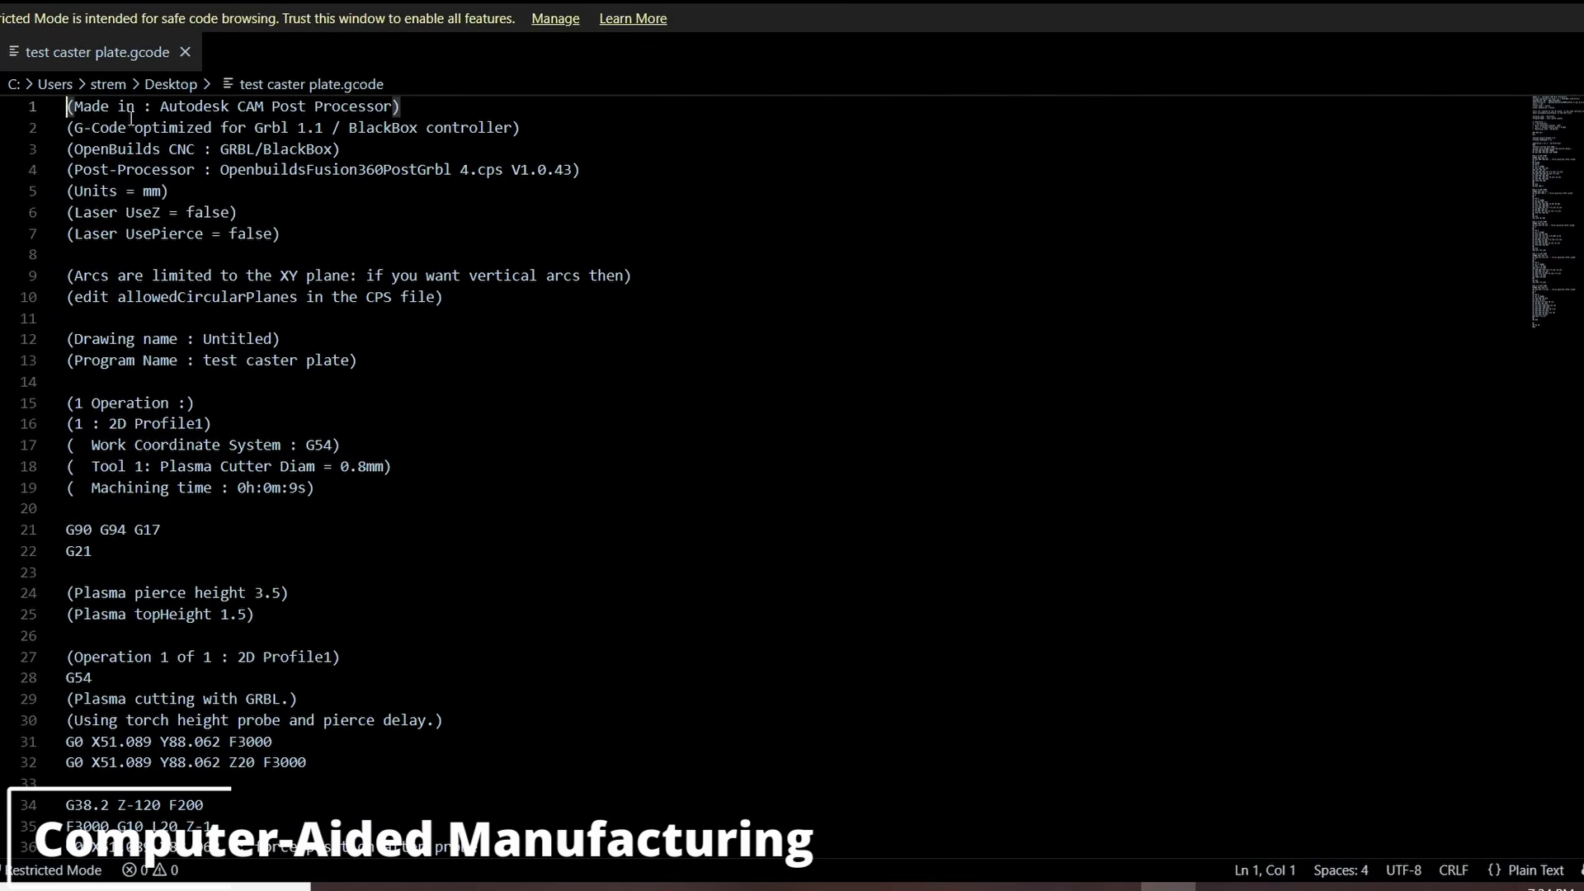
Scroll through the caster plate G-code file to examine its header and motion commands
{"action": "scroll", "coordinate": [242, 363], "scroll_direction": "down", "scroll_amount": 8}
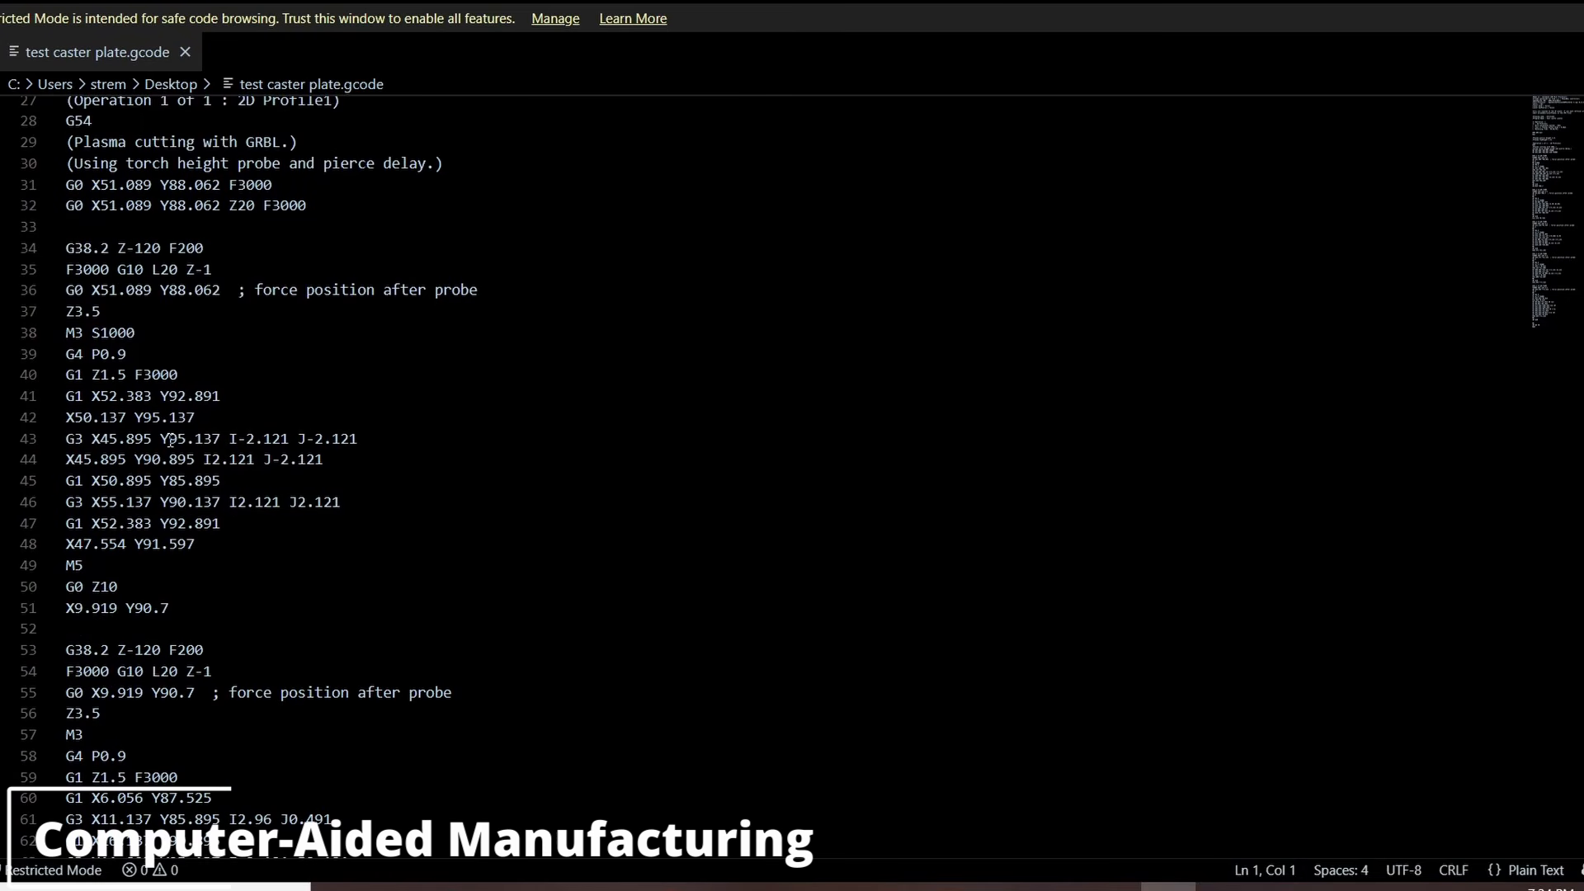
{"action": "scroll", "coordinate": [170, 441], "scroll_direction": "down", "scroll_amount": 5}
{"action": "left_click_drag", "start_coordinate": [74, 429], "coordinate": [223, 507]}
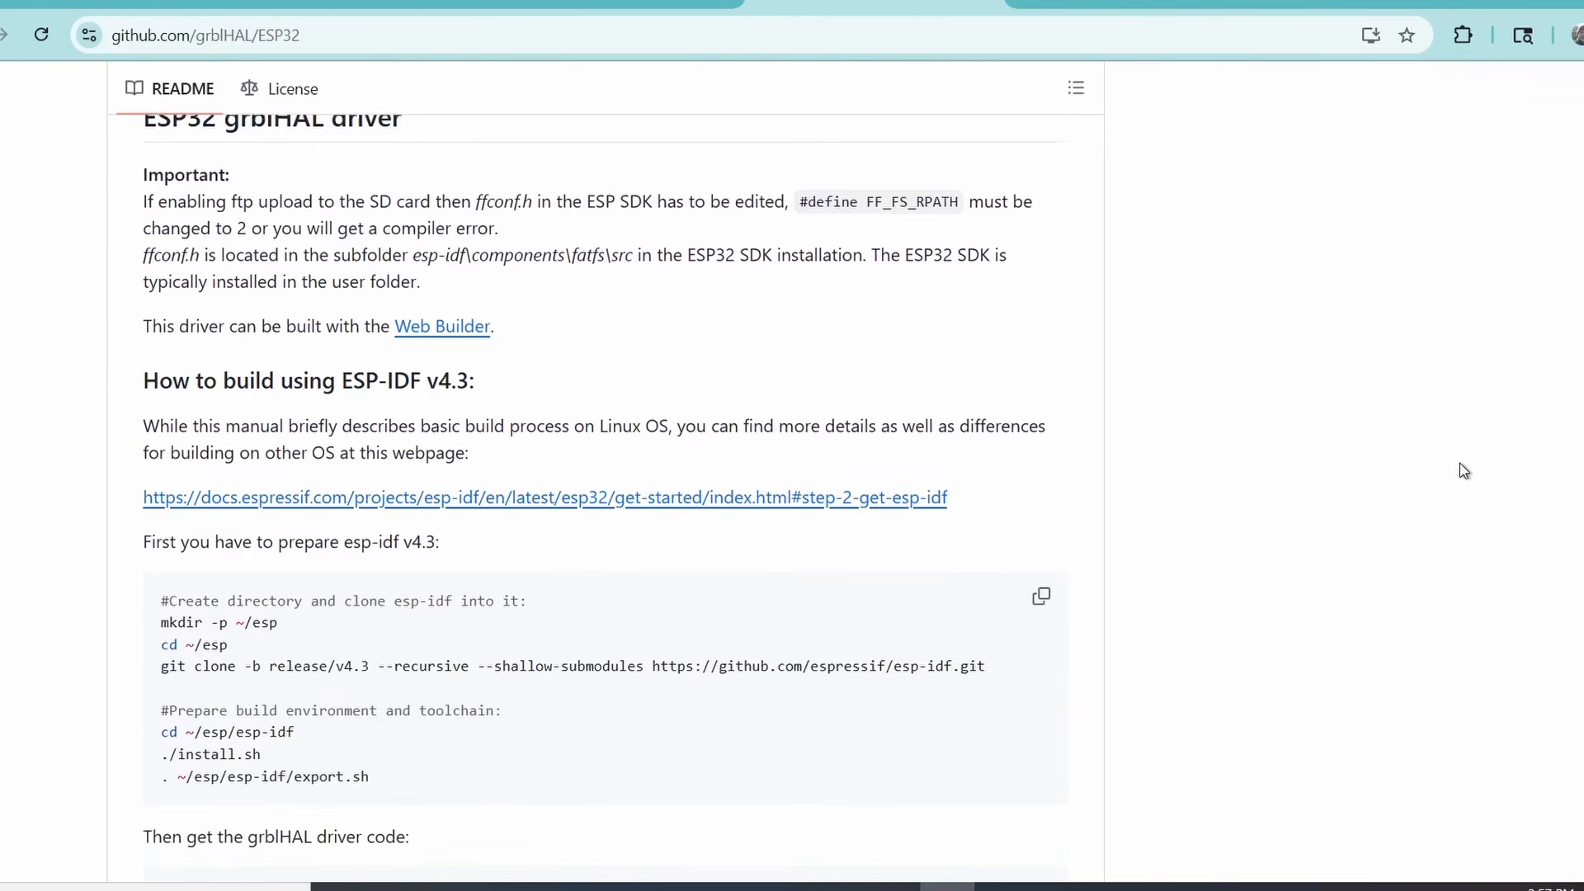
Read the build and flashing instructions in the grblHAL ESP32 repository README
{"action": "scroll", "coordinate": [1458, 469], "scroll_direction": "down", "scroll_amount": 5}
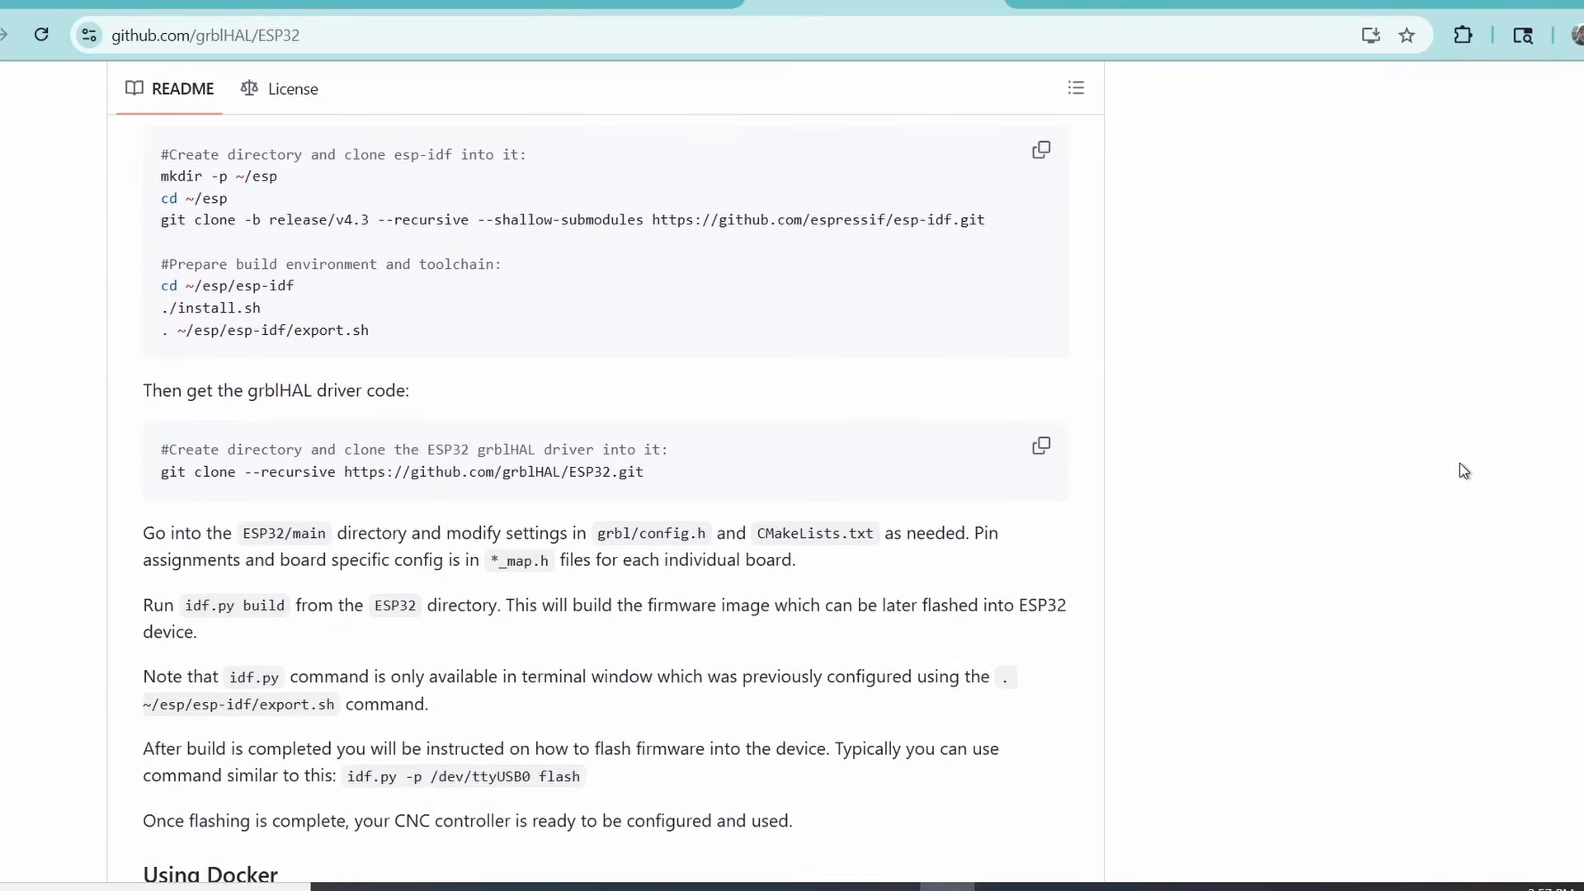
{"action": "scroll", "coordinate": [1463, 470], "scroll_direction": "down", "scroll_amount": 7}
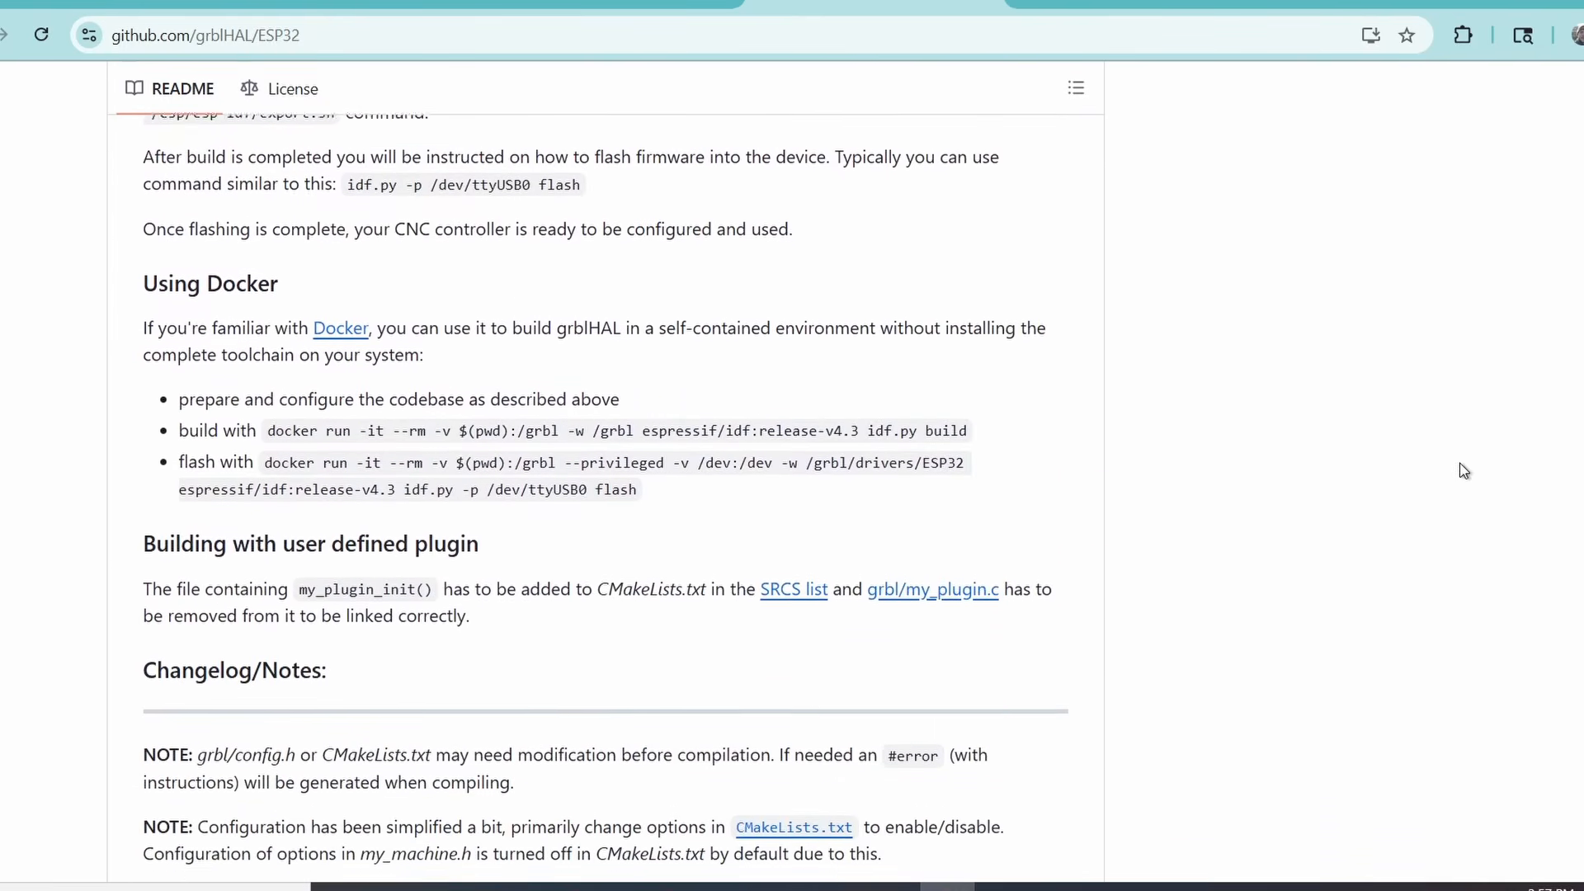
{"action": "scroll", "coordinate": [1463, 470], "scroll_direction": "down", "scroll_amount": 6}
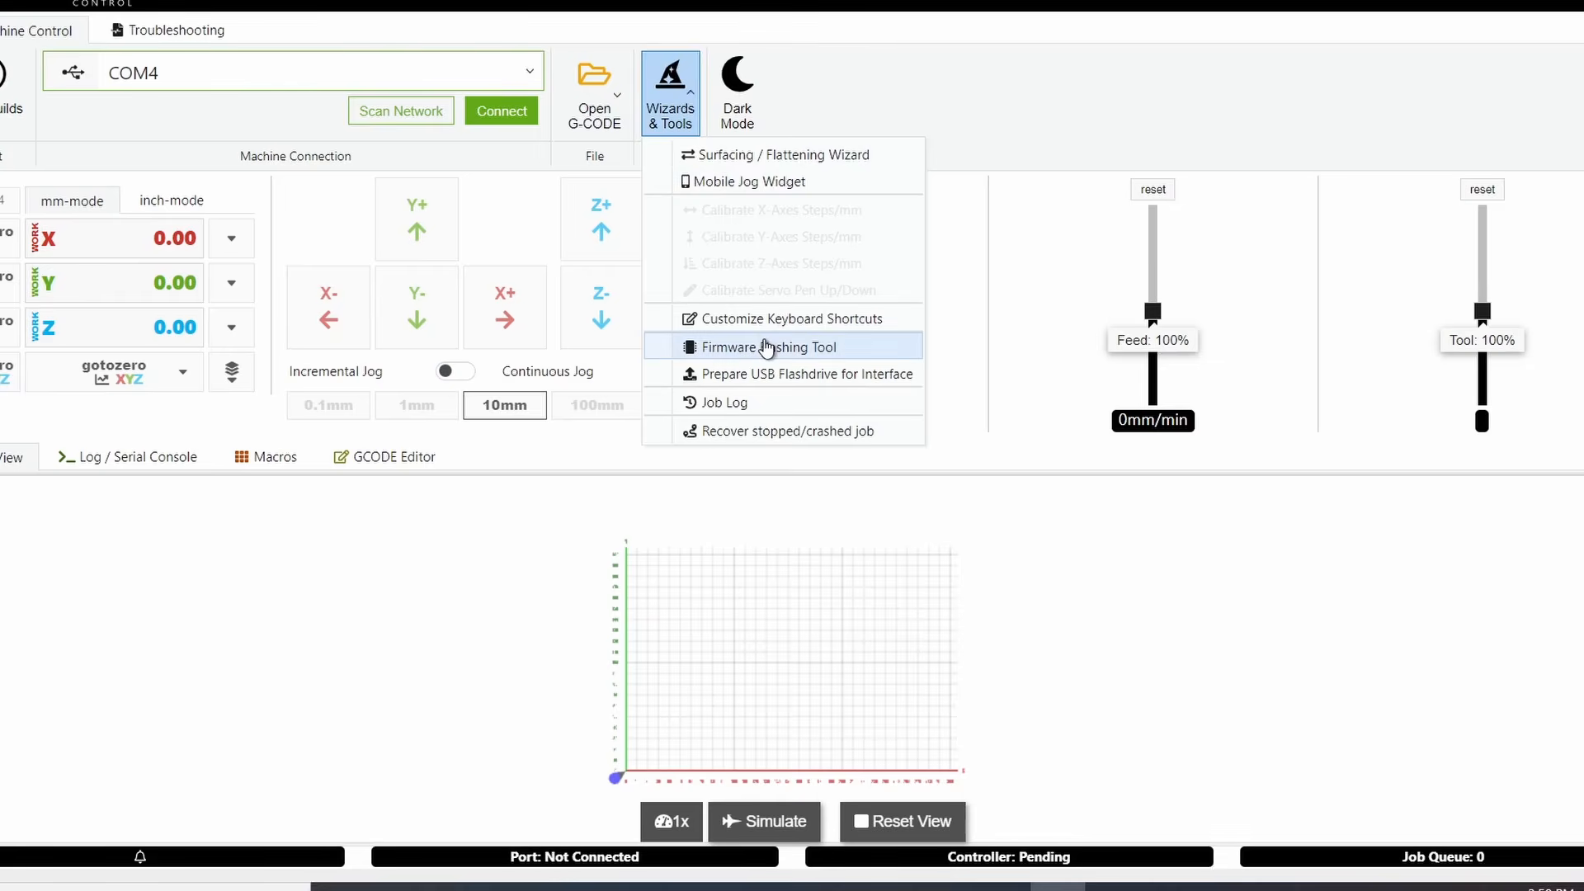
Open the Firmware Flashing Tool in OpenBuilds CONTROL and close it without flashing
{"action": "left_click", "coordinate": [765, 347]}
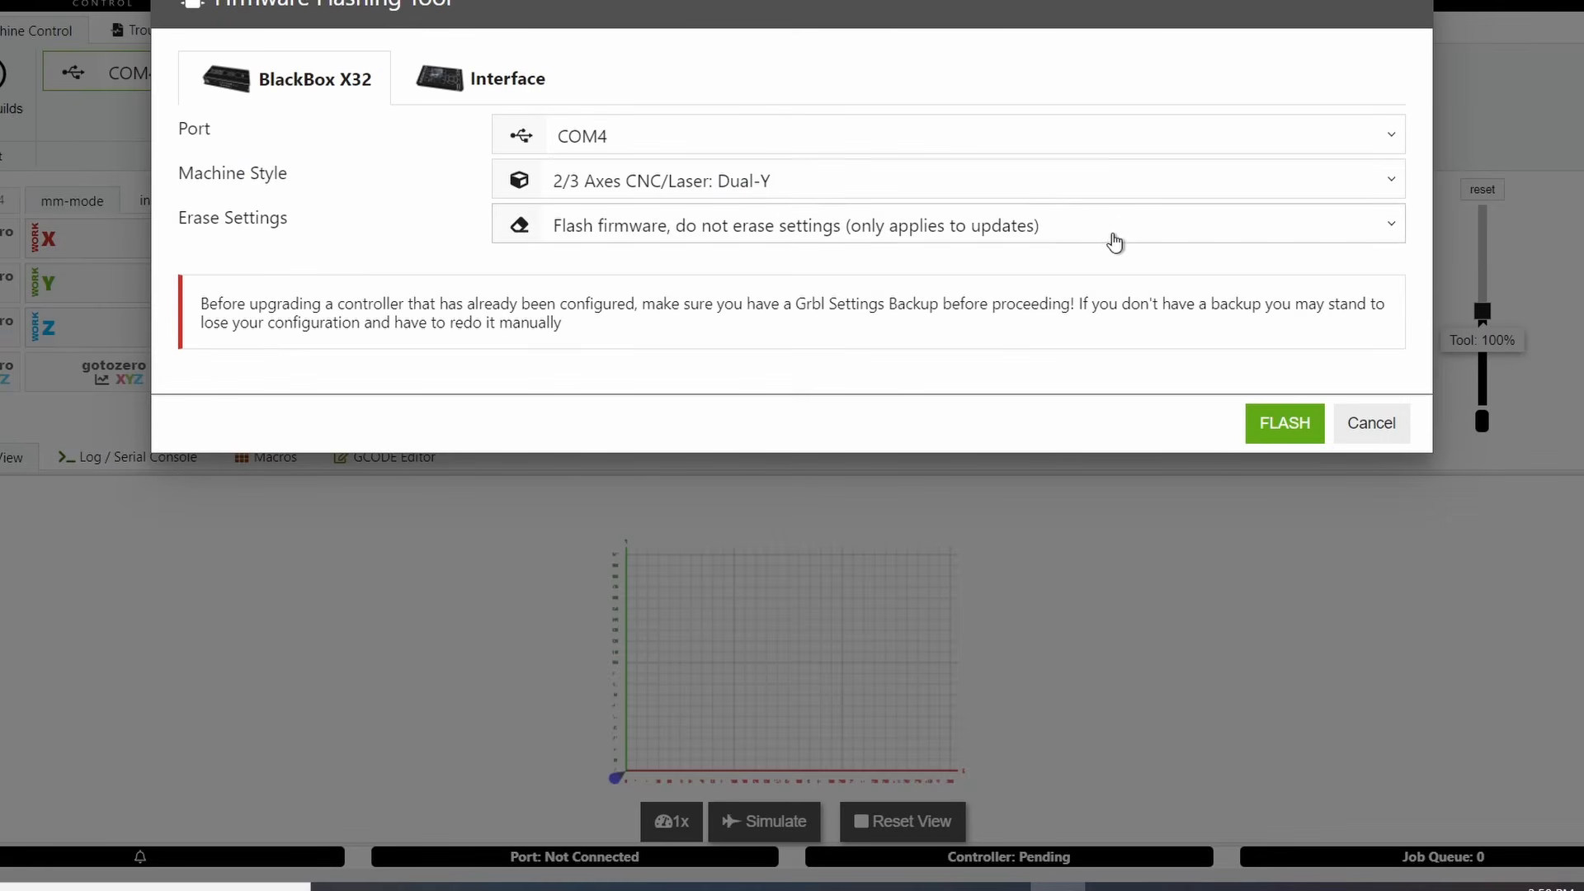
{"action": "left_click", "coordinate": [1372, 423]}
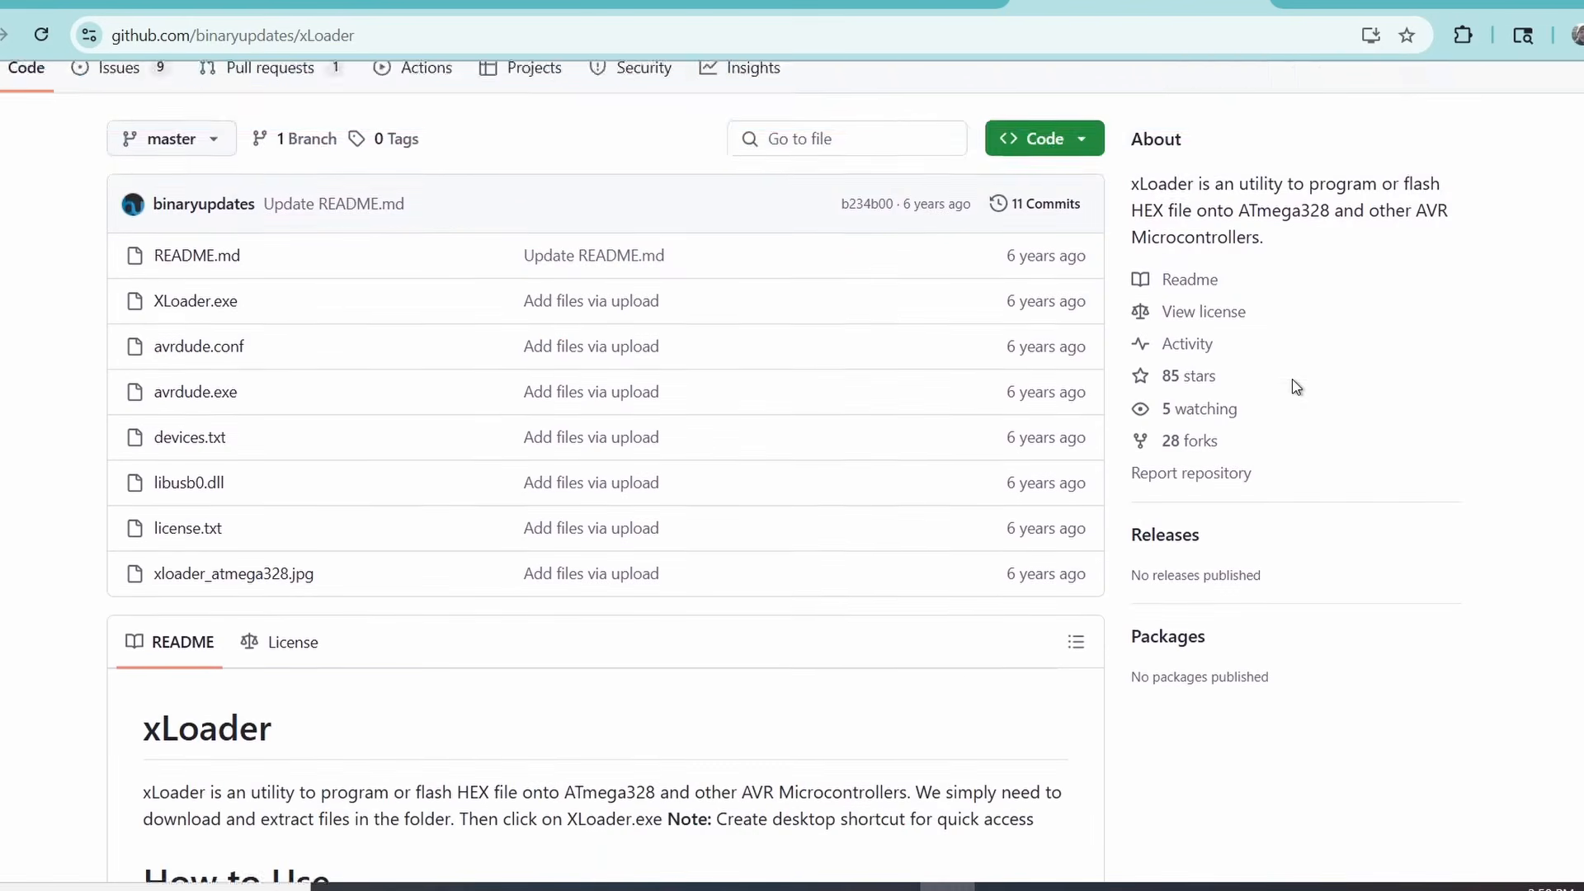
Scroll through the xLoader repository README describing how to upload a HEX file
{"action": "scroll", "coordinate": [1292, 384], "scroll_direction": "down", "scroll_amount": 3}
{"action": "scroll", "coordinate": [1292, 381], "scroll_direction": "down", "scroll_amount": 6}
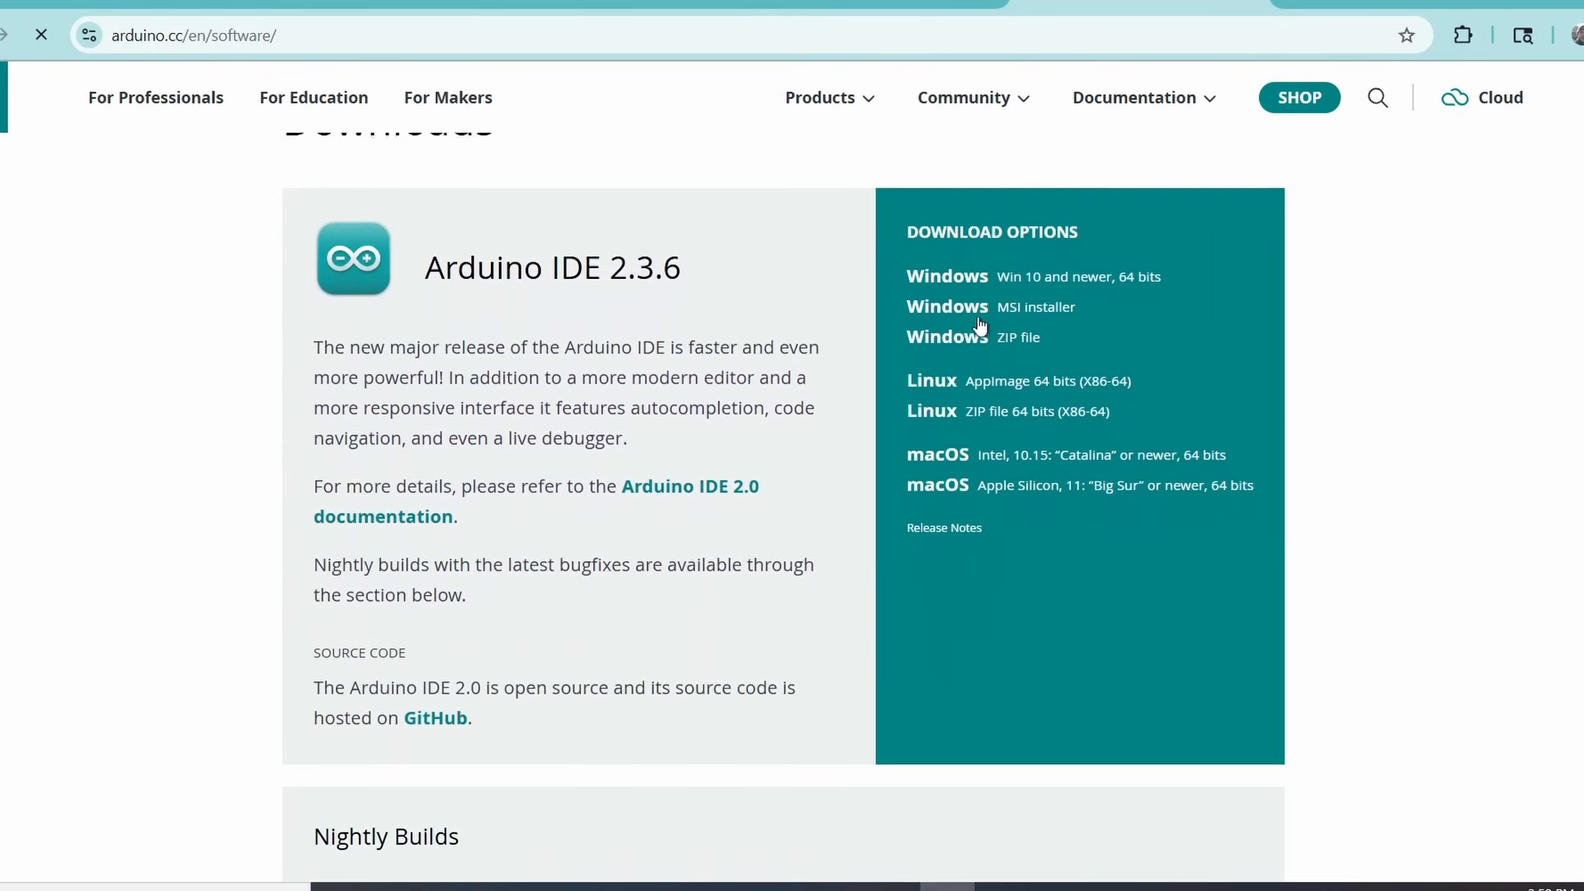
{"action": "scroll", "coordinate": [980, 326], "scroll_direction": "down", "scroll_amount": 3}
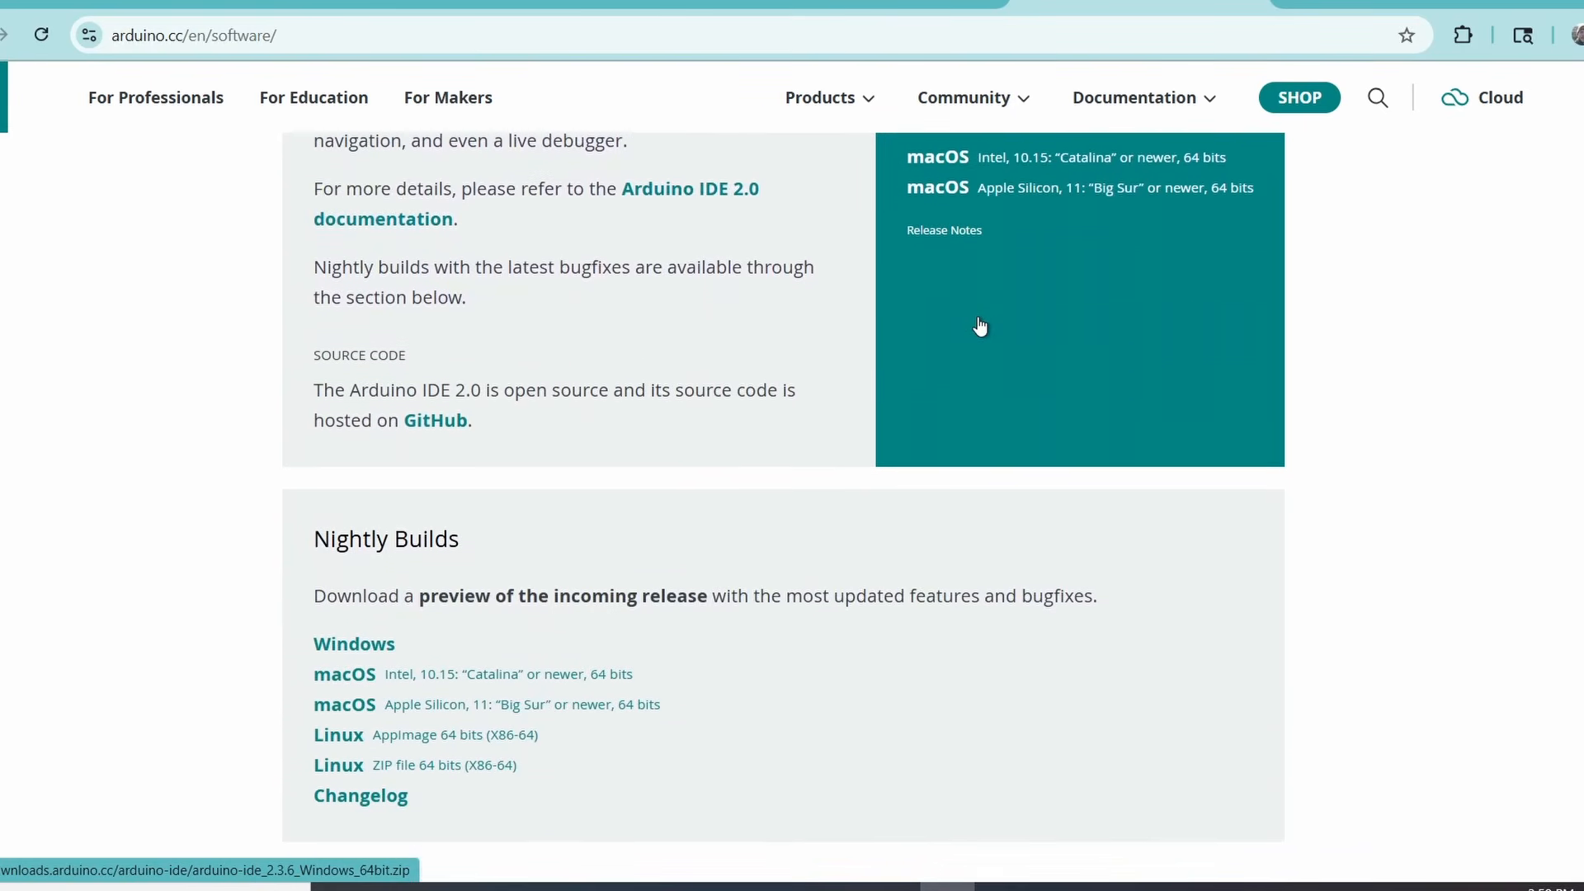
Browse the Arduino IDE download page and the Espressif IDE developer articles
{"action": "scroll", "coordinate": [979, 325], "scroll_direction": "down", "scroll_amount": 6}
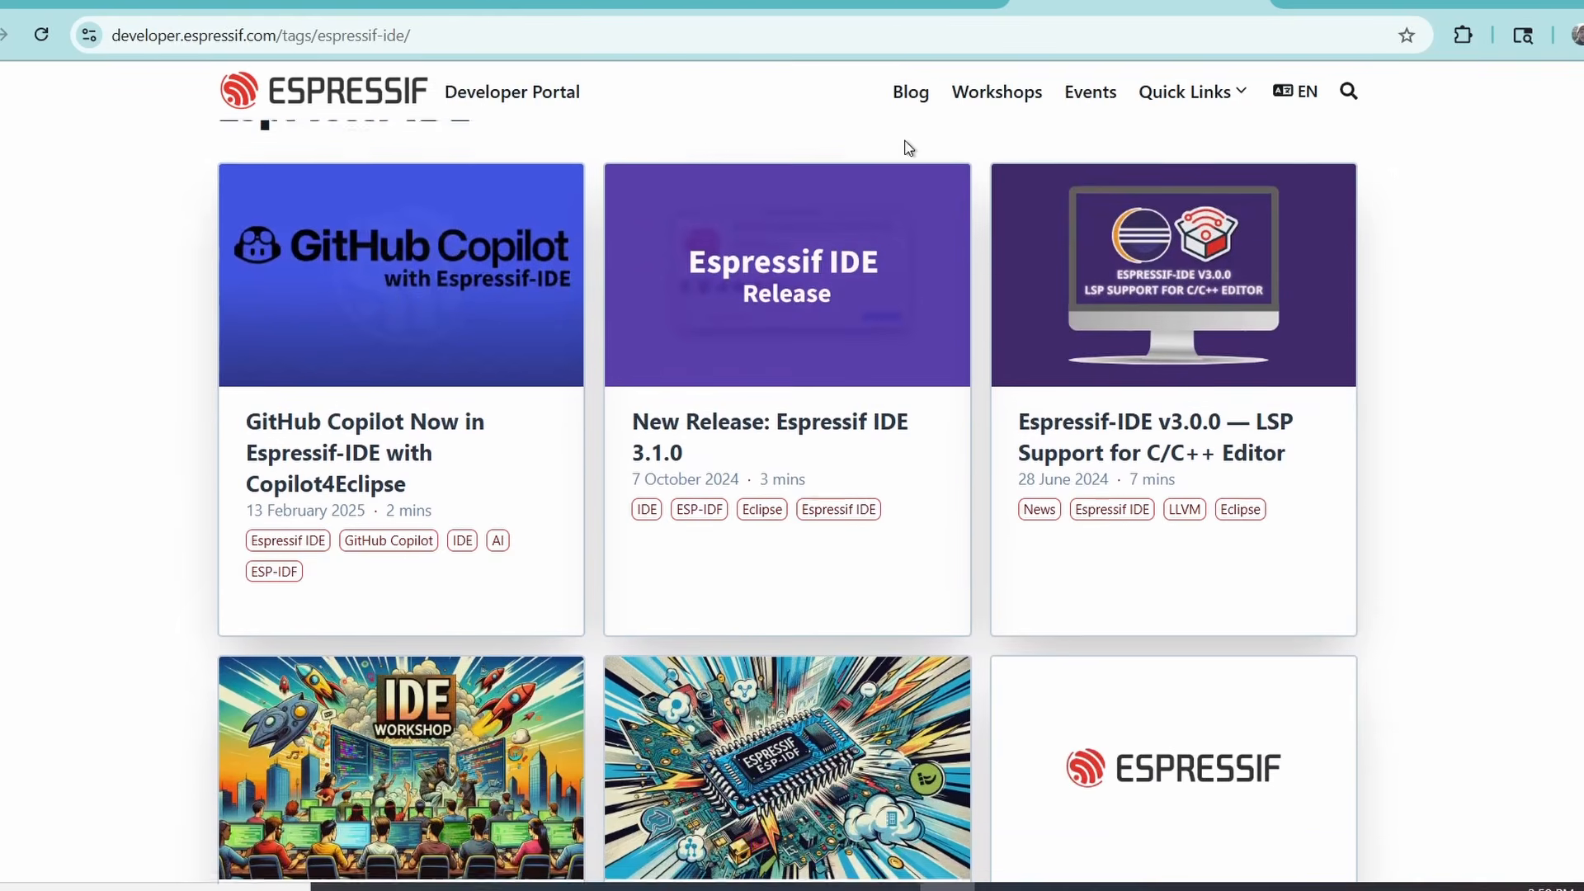
{"action": "scroll", "coordinate": [904, 147], "scroll_direction": "down", "scroll_amount": 5}
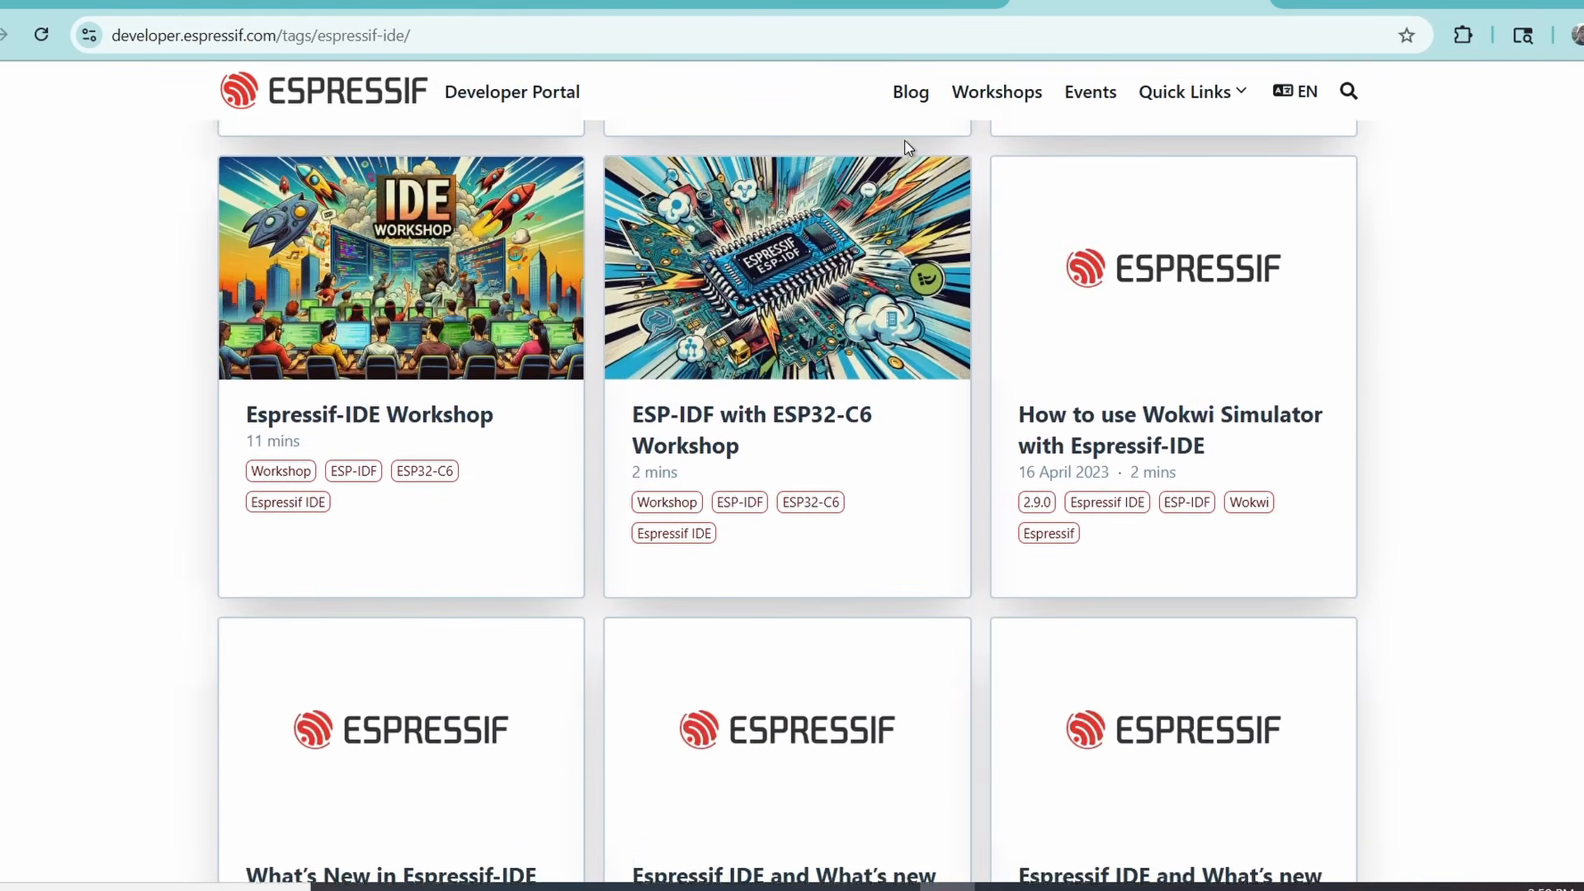
{"action": "scroll", "coordinate": [905, 146], "scroll_direction": "down", "scroll_amount": 5}
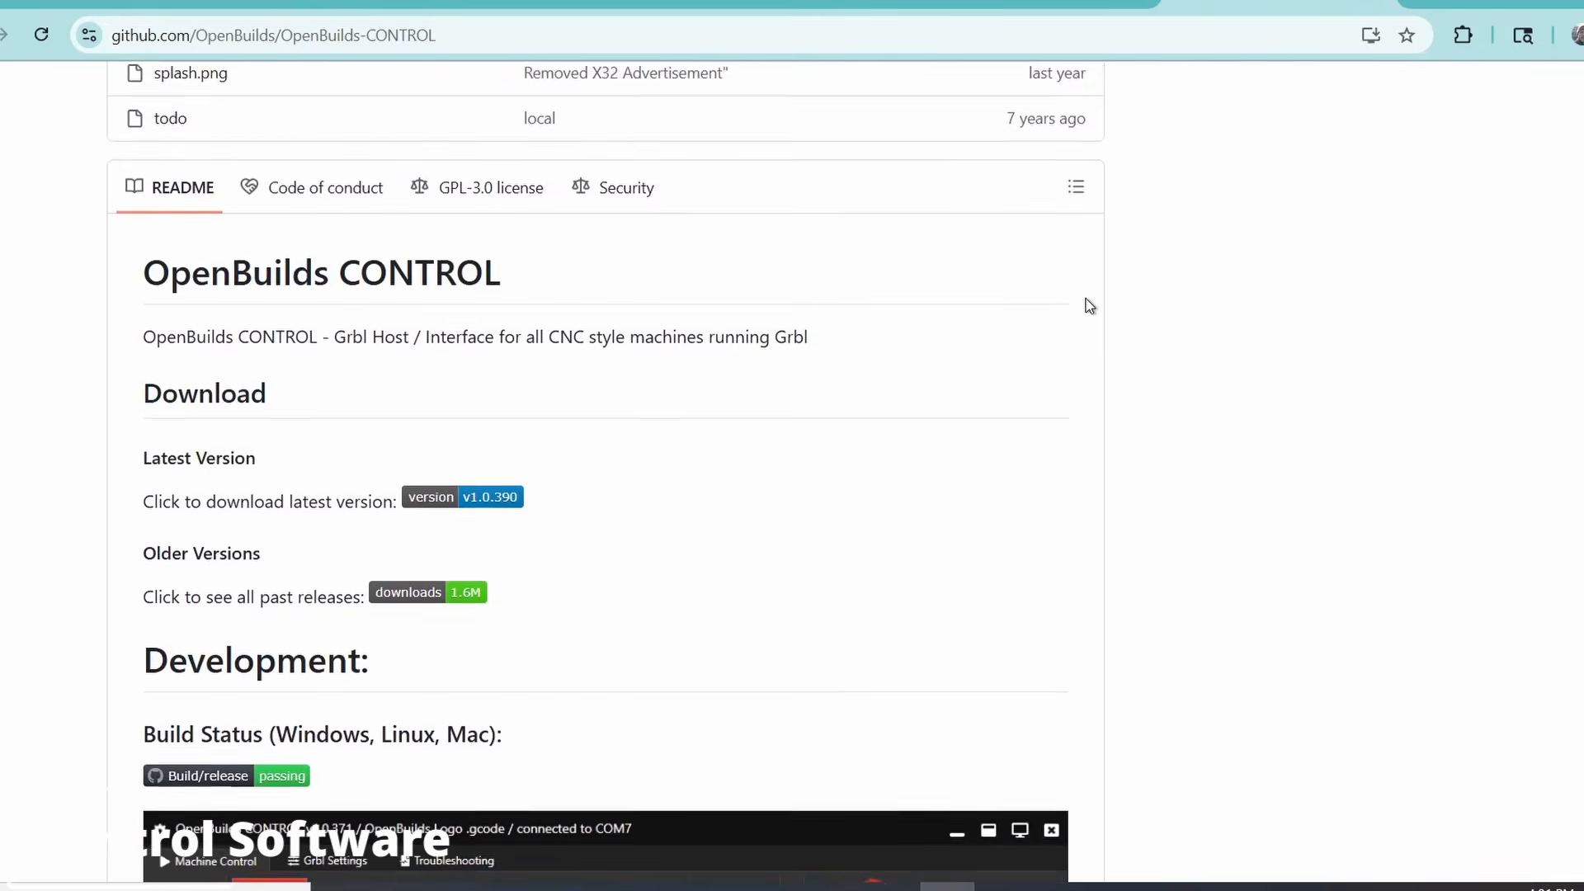
Scroll through the OpenBuilds CONTROL repository README and its download section
{"action": "scroll", "coordinate": [1089, 306], "scroll_direction": "down", "scroll_amount": 3}
{"action": "scroll", "coordinate": [1089, 306], "scroll_direction": "down", "scroll_amount": 6}
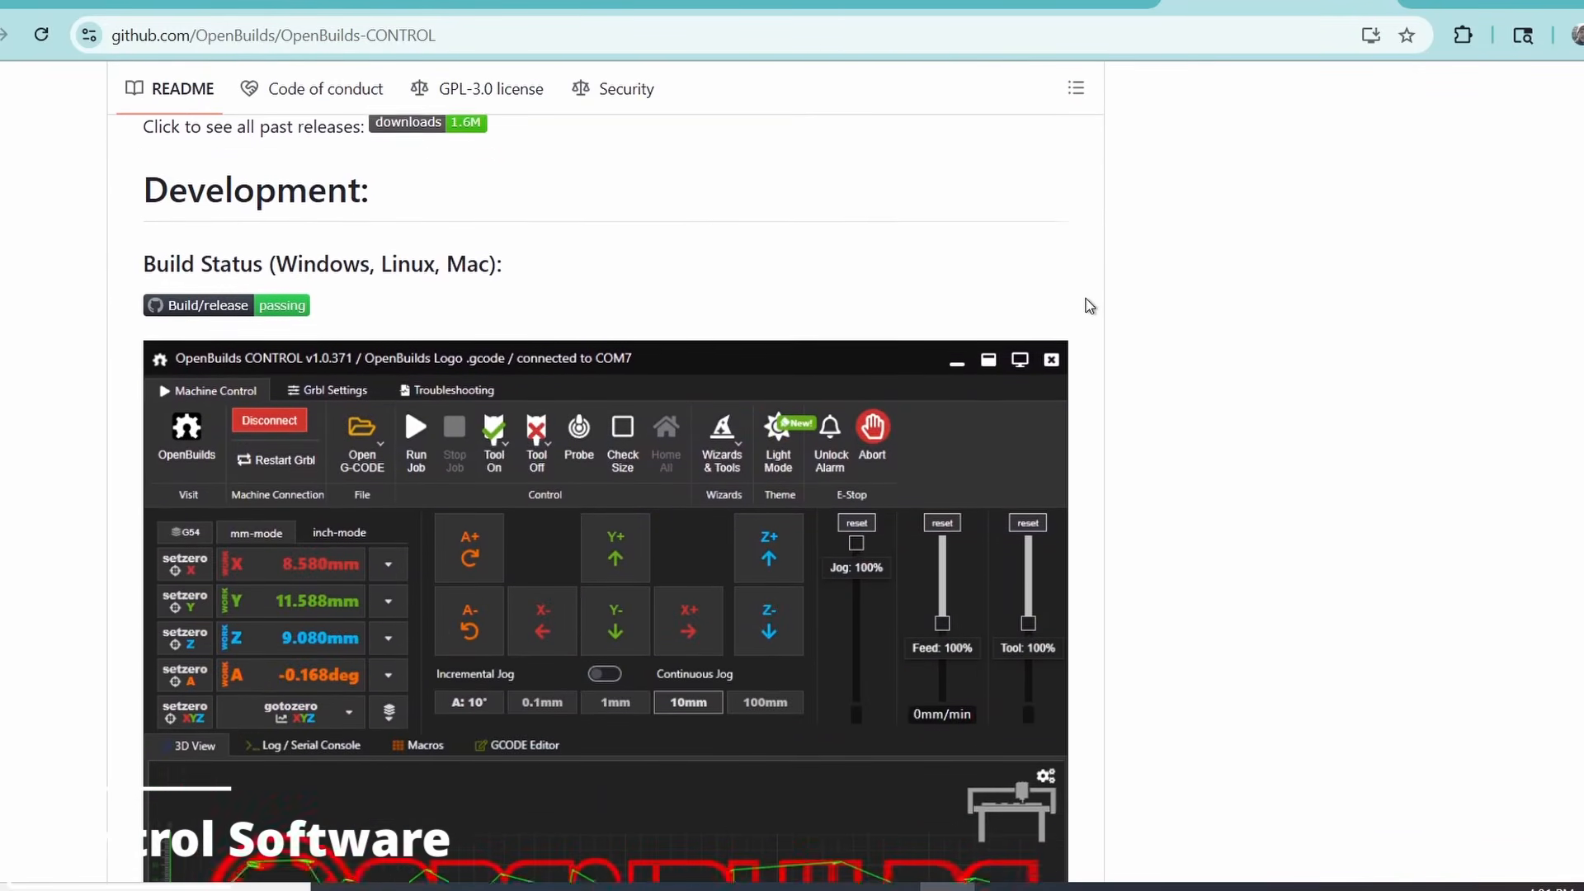
{"action": "scroll", "coordinate": [1088, 305], "scroll_direction": "down", "scroll_amount": 2}
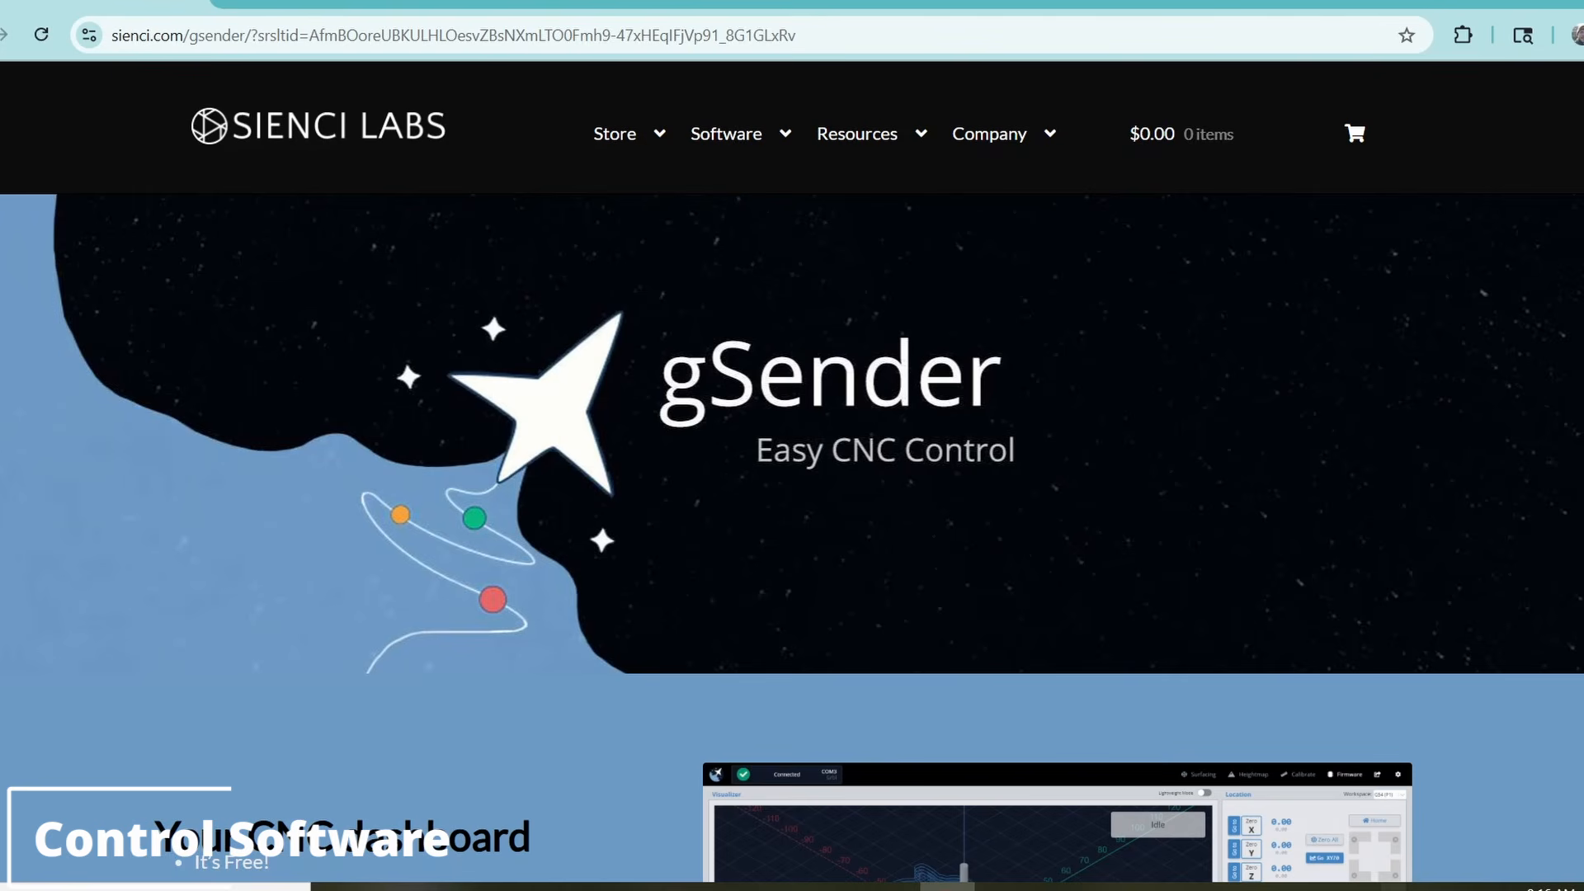
Scroll through the gSender product page to its features and downloads
{"action": "scroll", "coordinate": [375, 191], "scroll_direction": "down", "scroll_amount": 5}
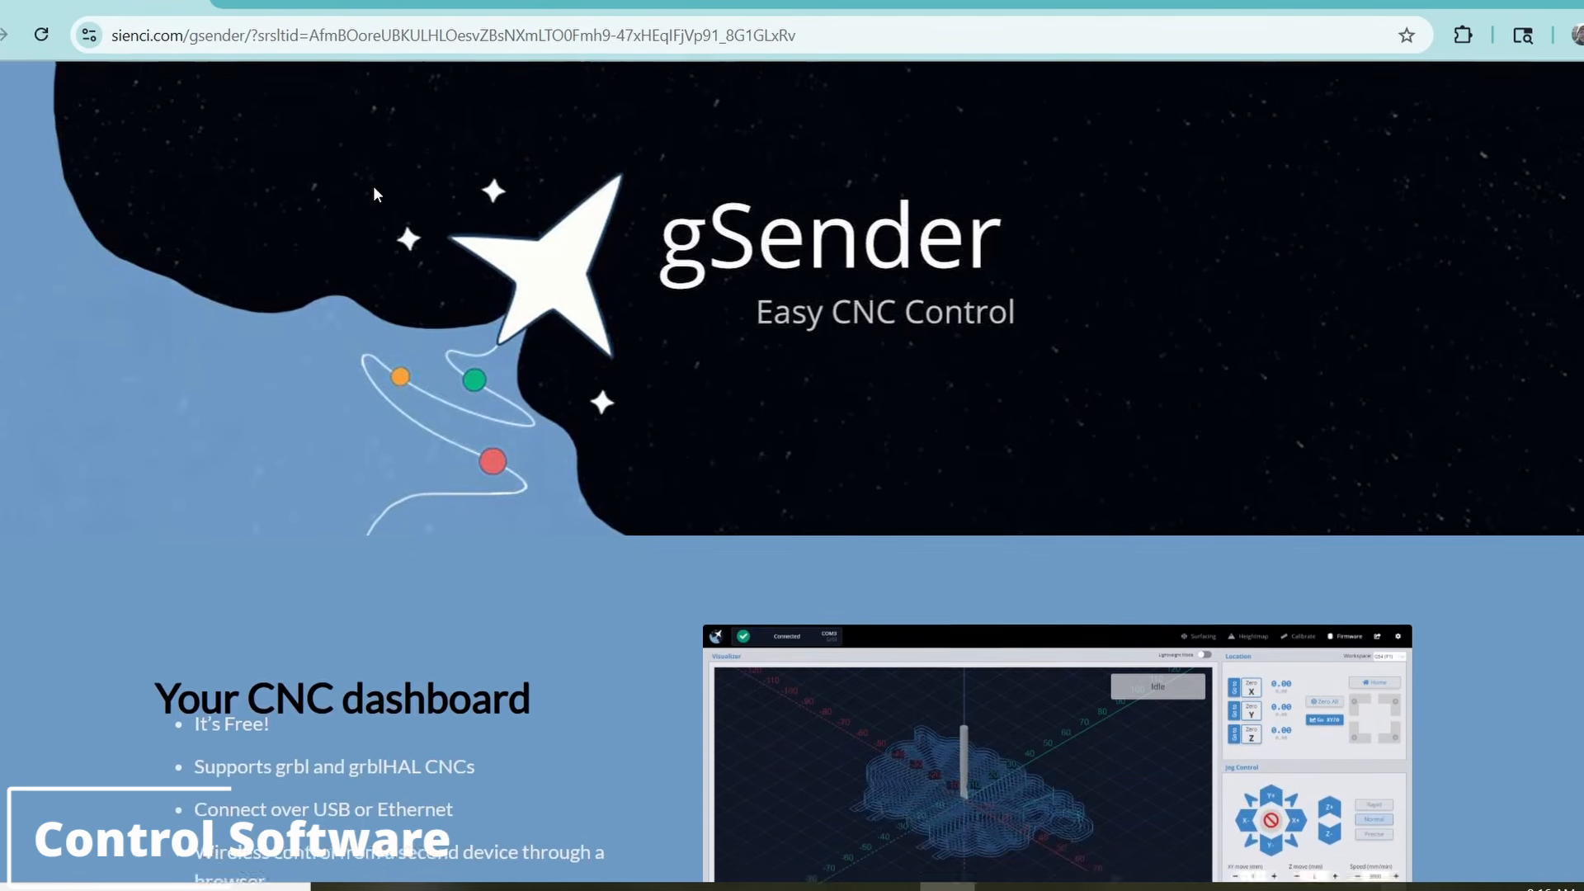
{"action": "scroll", "coordinate": [376, 190], "scroll_direction": "down", "scroll_amount": 6}
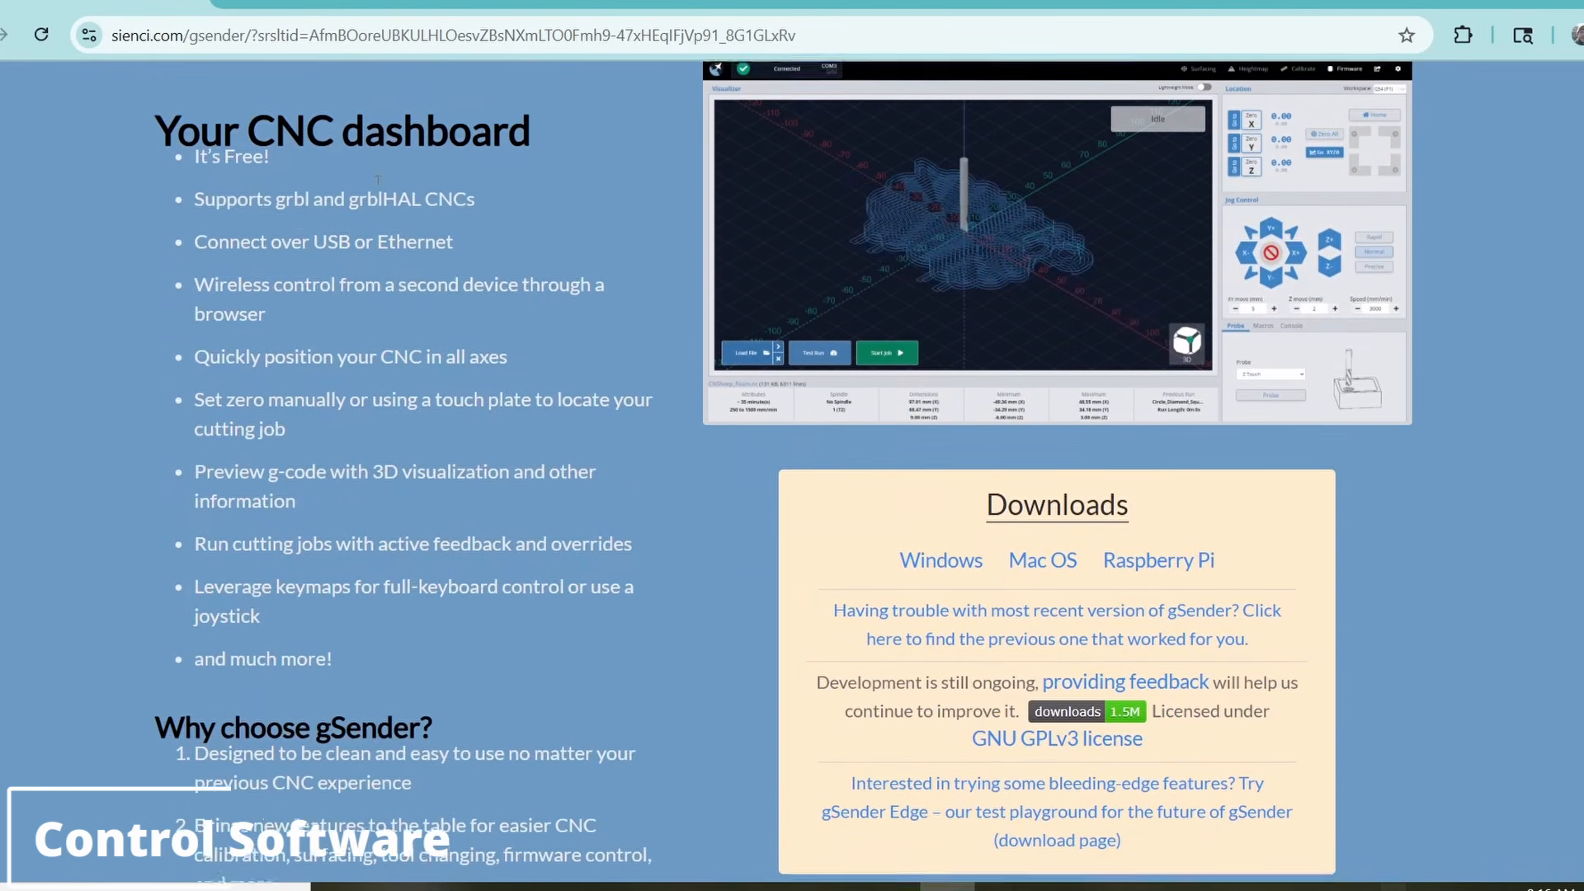
{"action": "scroll", "coordinate": [377, 183], "scroll_direction": "down", "scroll_amount": 2}
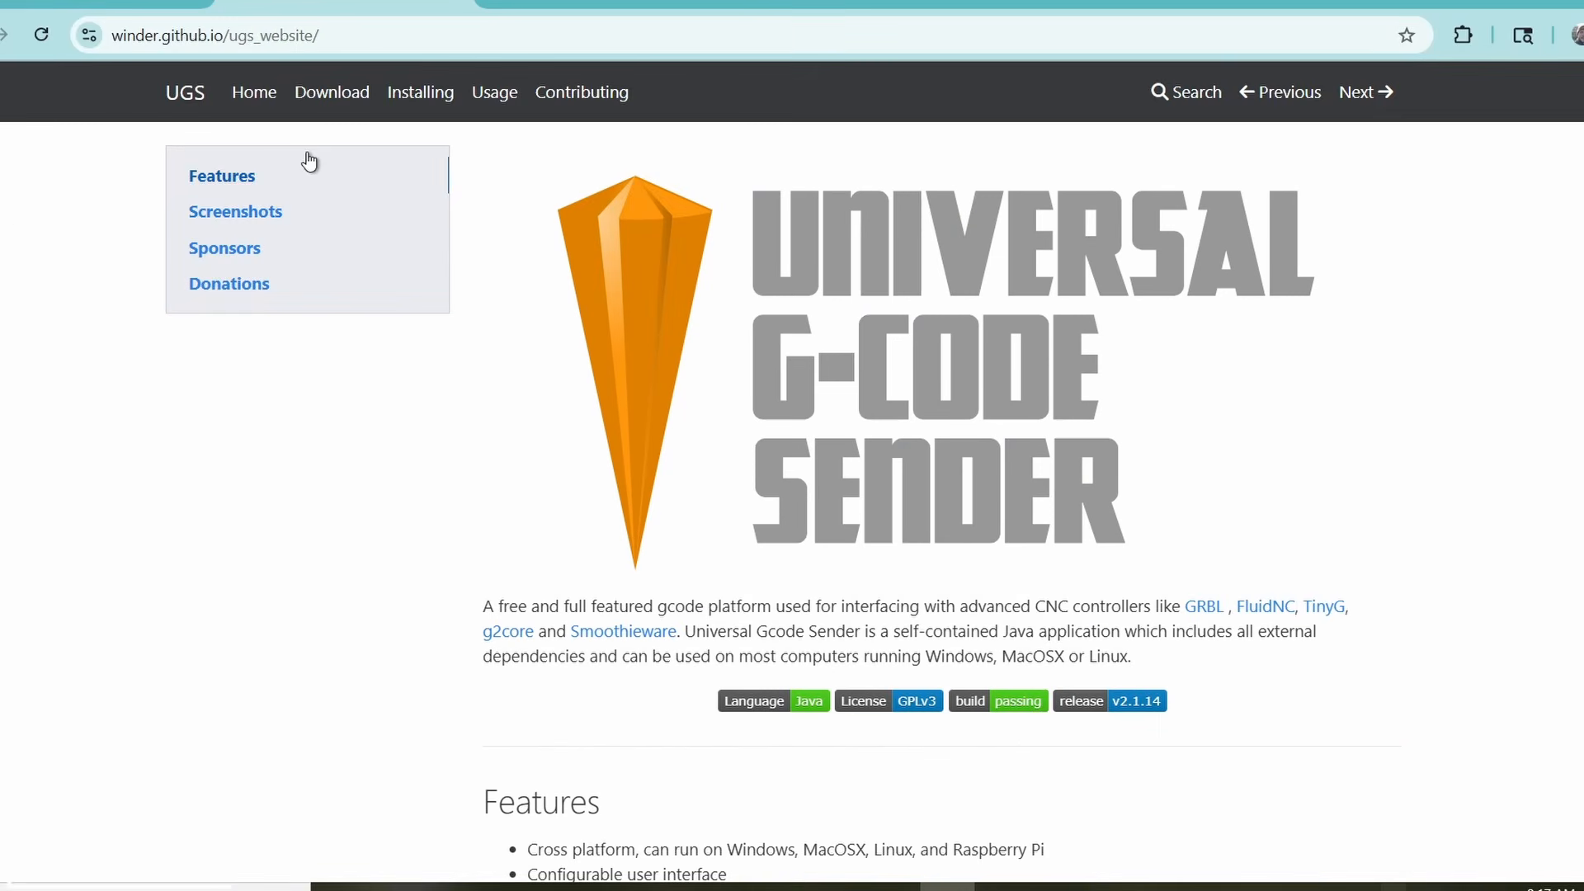
Scroll through the Universal G-Code Sender website features and screenshots
{"action": "scroll", "coordinate": [323, 139], "scroll_direction": "down", "scroll_amount": 6}
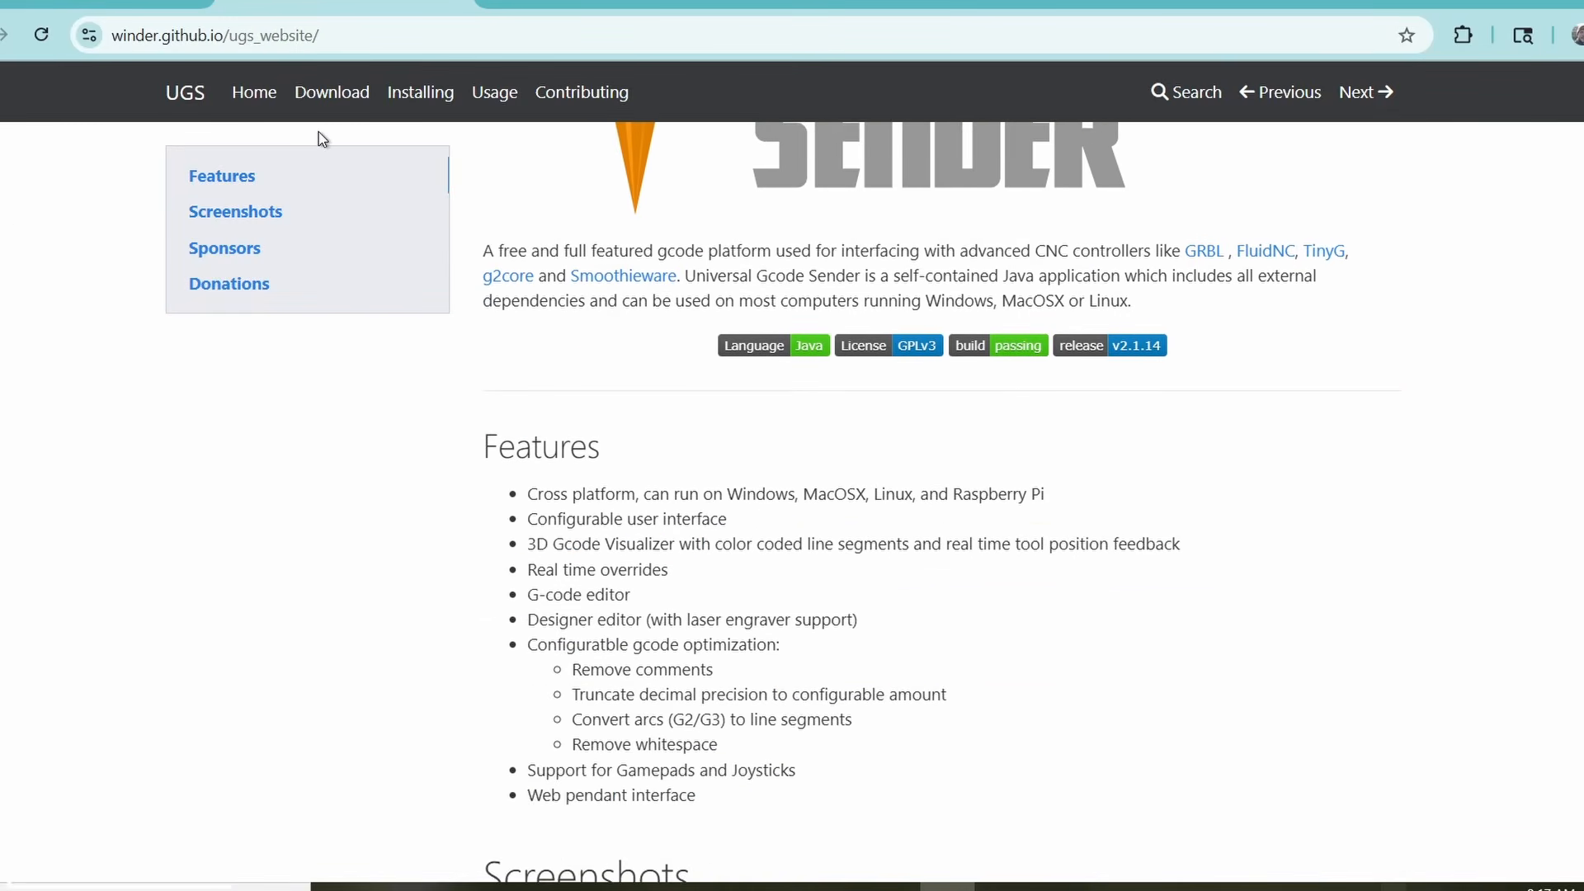
{"action": "scroll", "coordinate": [322, 138], "scroll_direction": "down", "scroll_amount": 7}
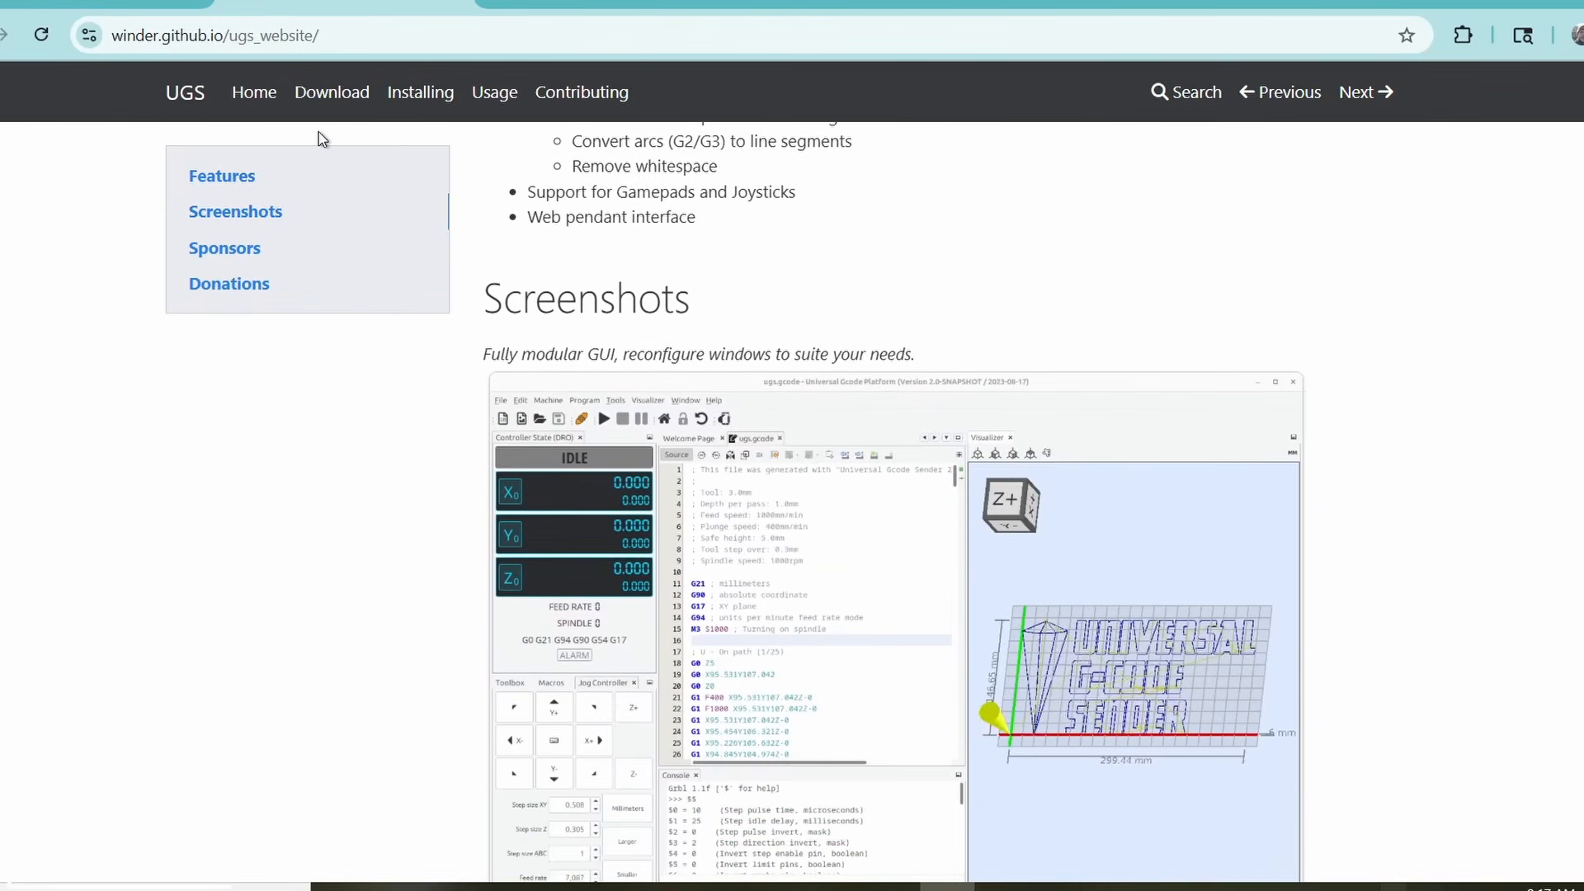
{"action": "scroll", "coordinate": [322, 138], "scroll_direction": "down", "scroll_amount": 7}
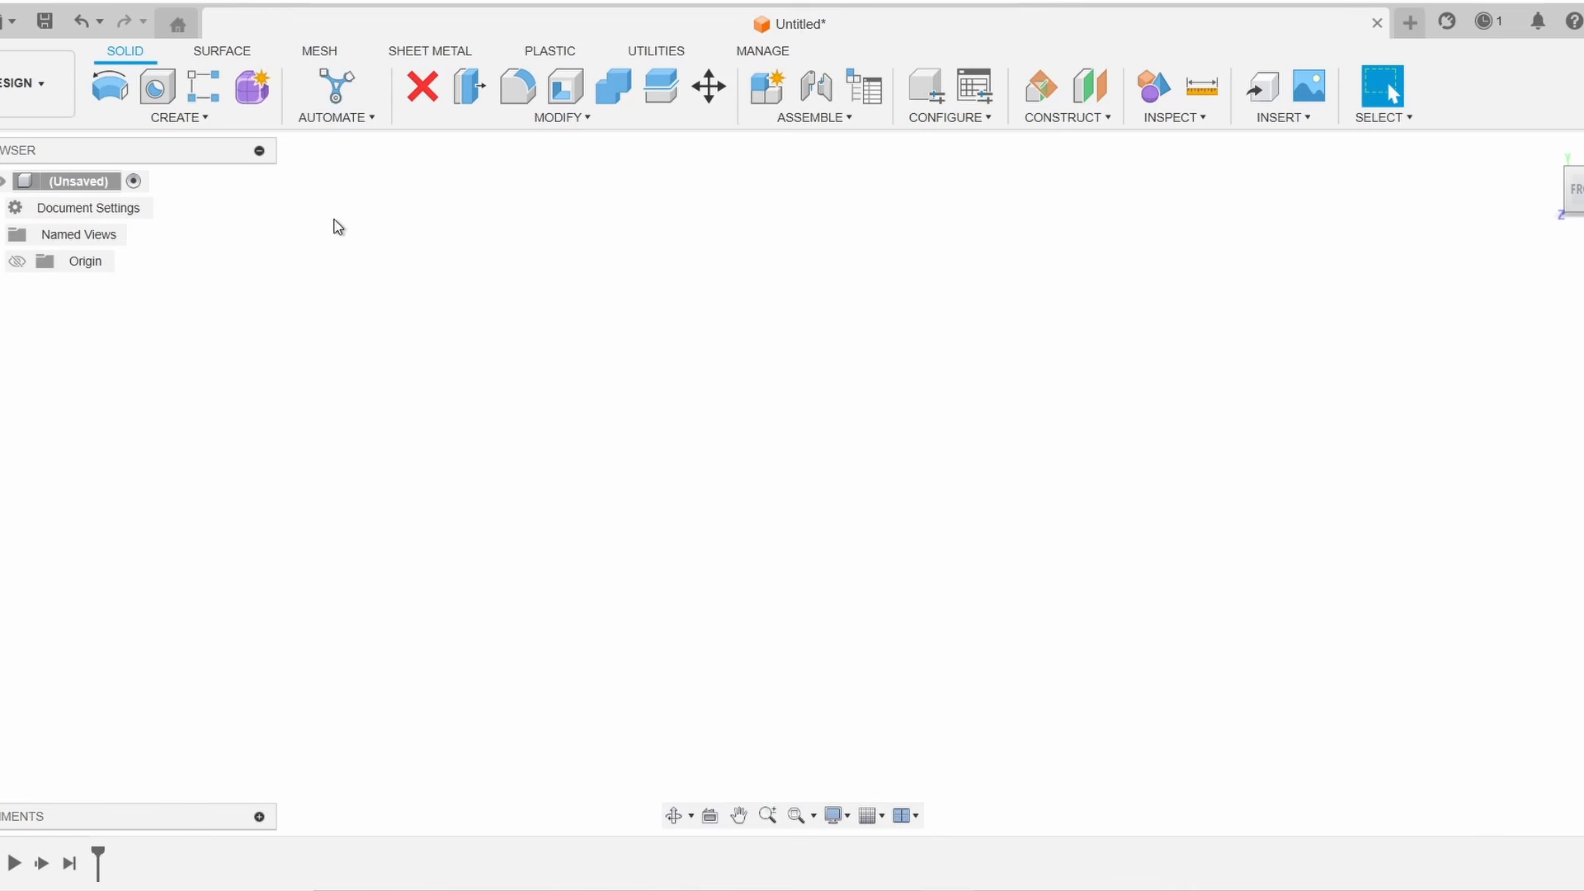
Create a new sketch on the front XY plane of the design
{"action": "left_click", "coordinate": [12, 21]}
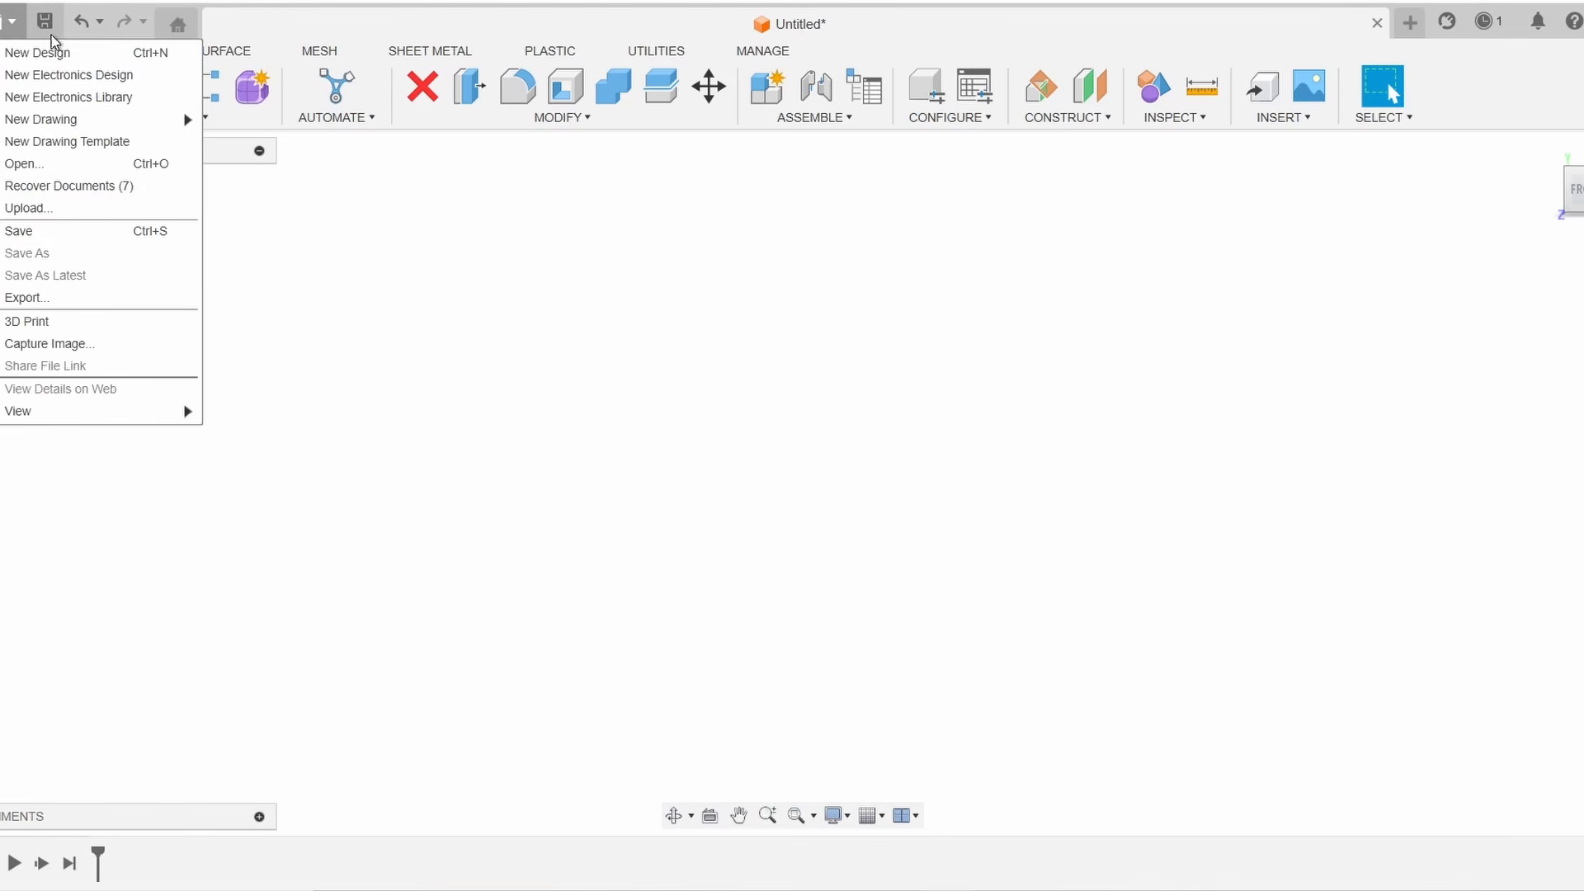
{"action": "left_click", "coordinate": [767, 343]}
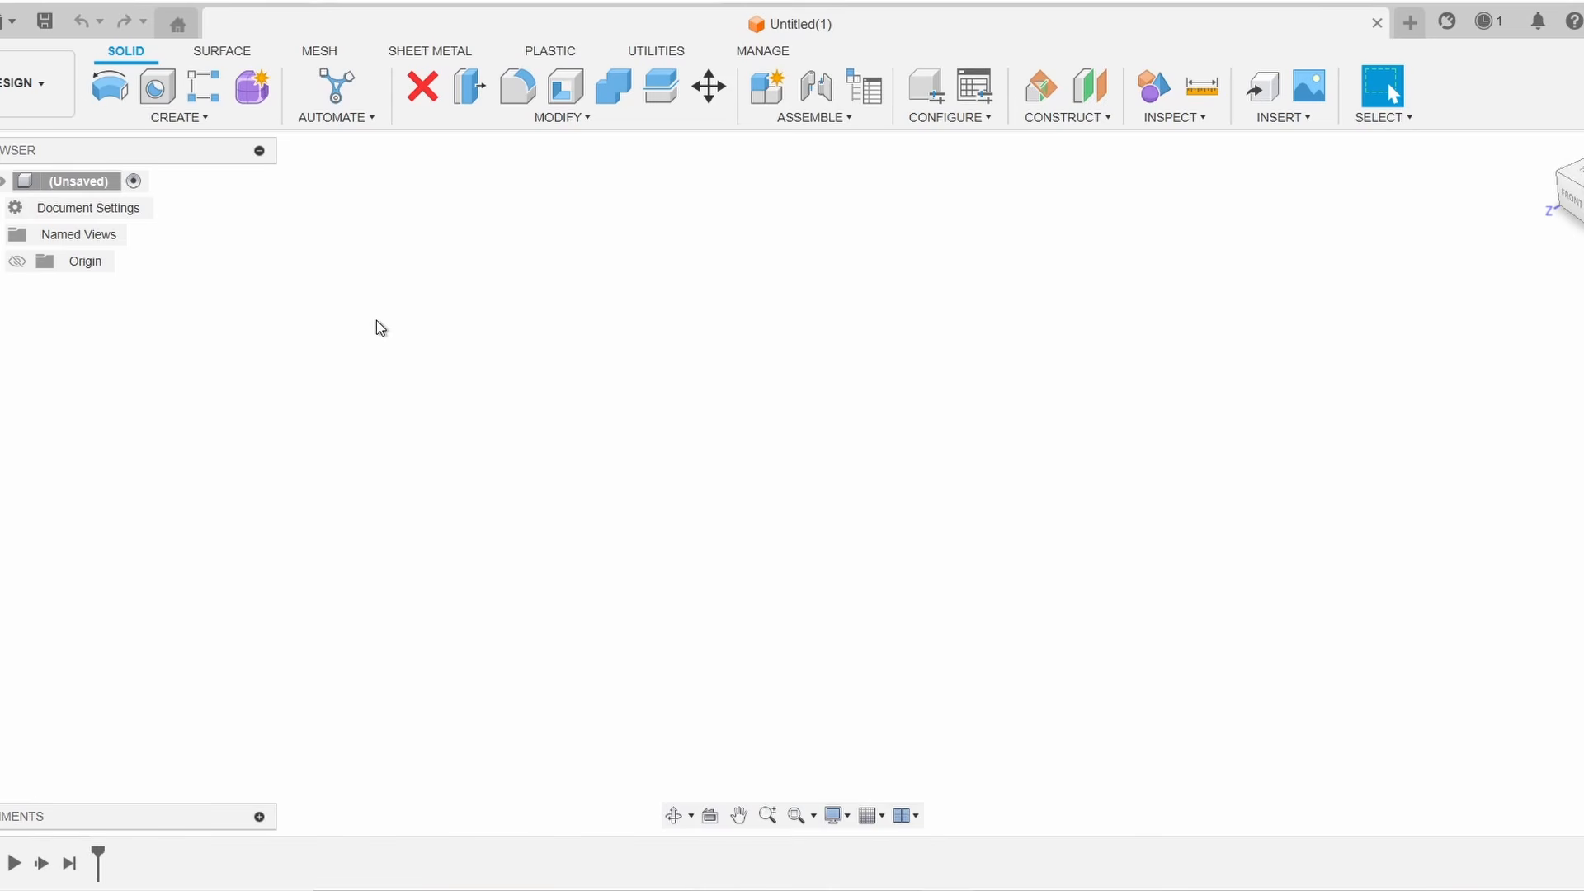
{"action": "left_click", "coordinate": [179, 118]}
{"action": "left_click", "coordinate": [163, 163]}
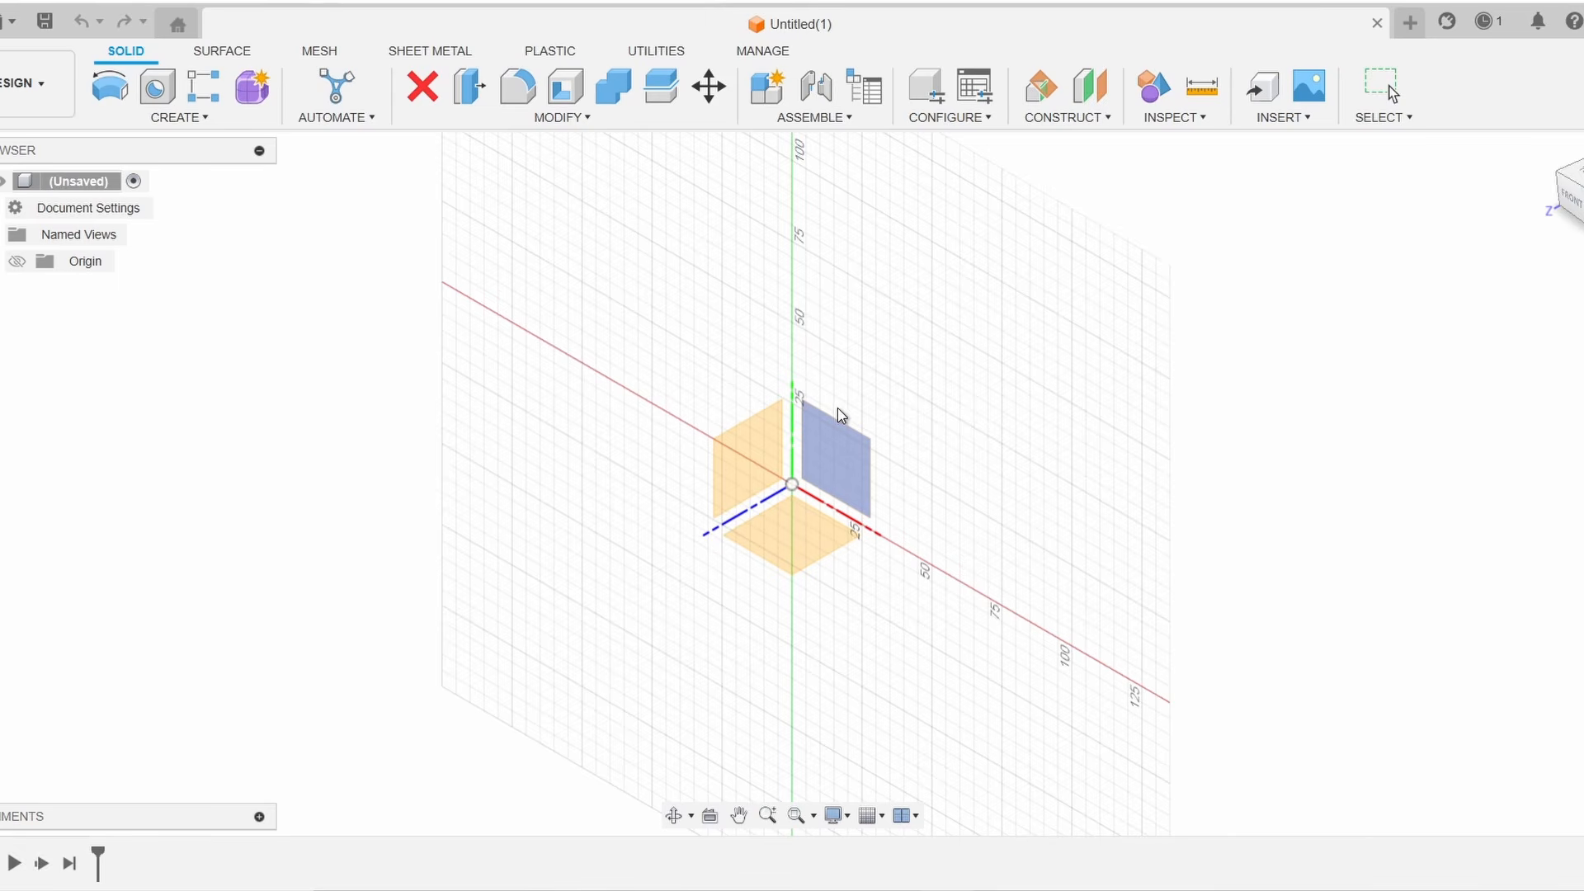
{"action": "left_click", "coordinate": [835, 449]}
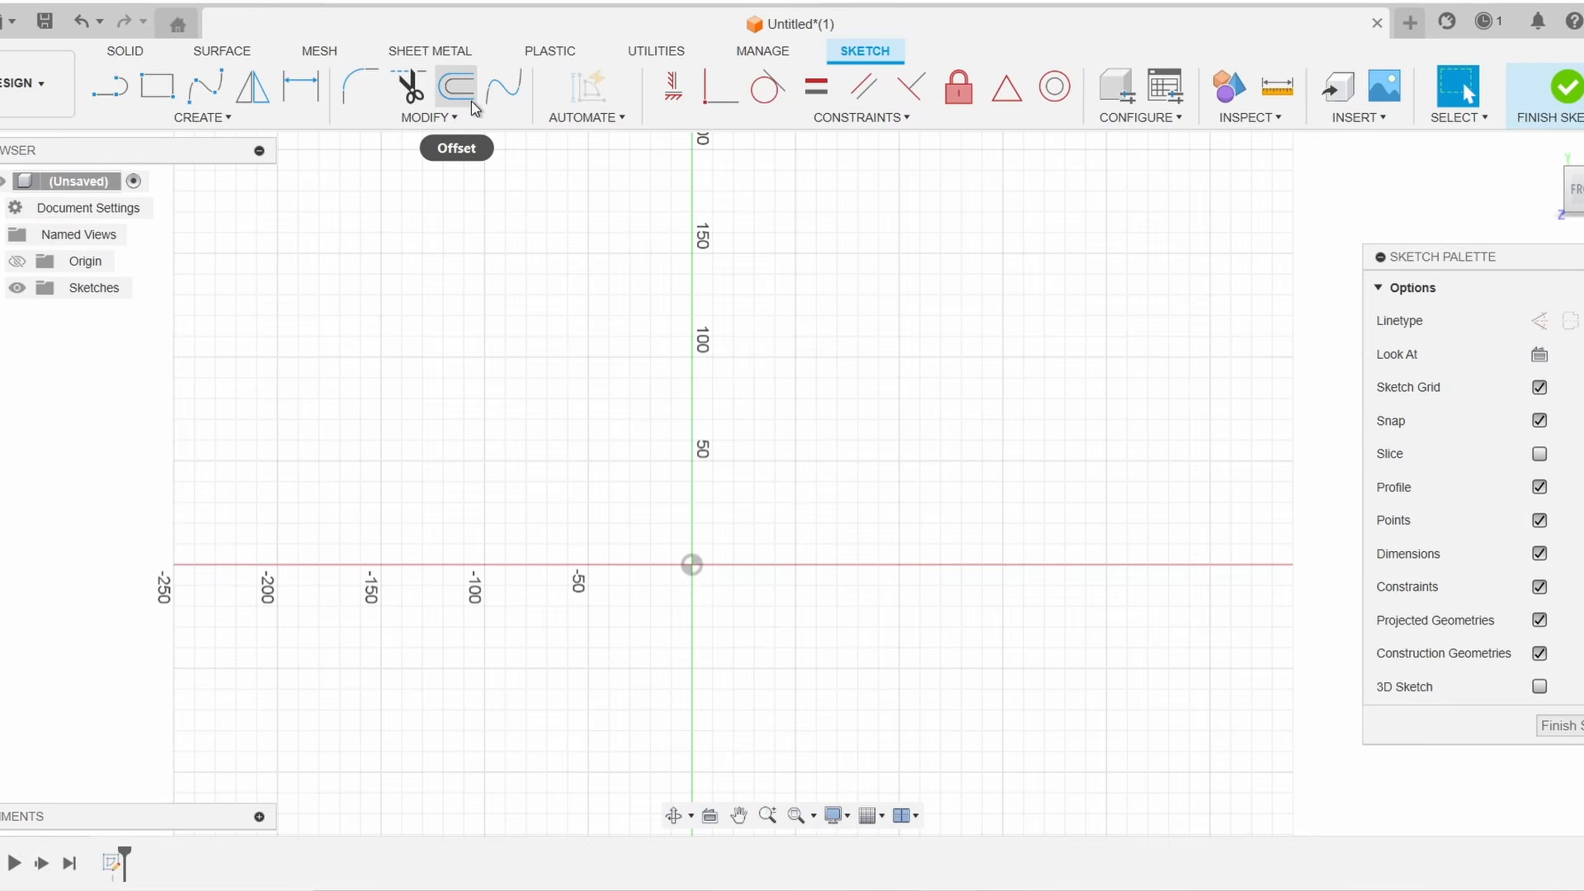
Draw a 2-point rectangle from the origin about 170 mm wide and 160 mm tall
{"action": "left_click", "coordinate": [224, 120]}
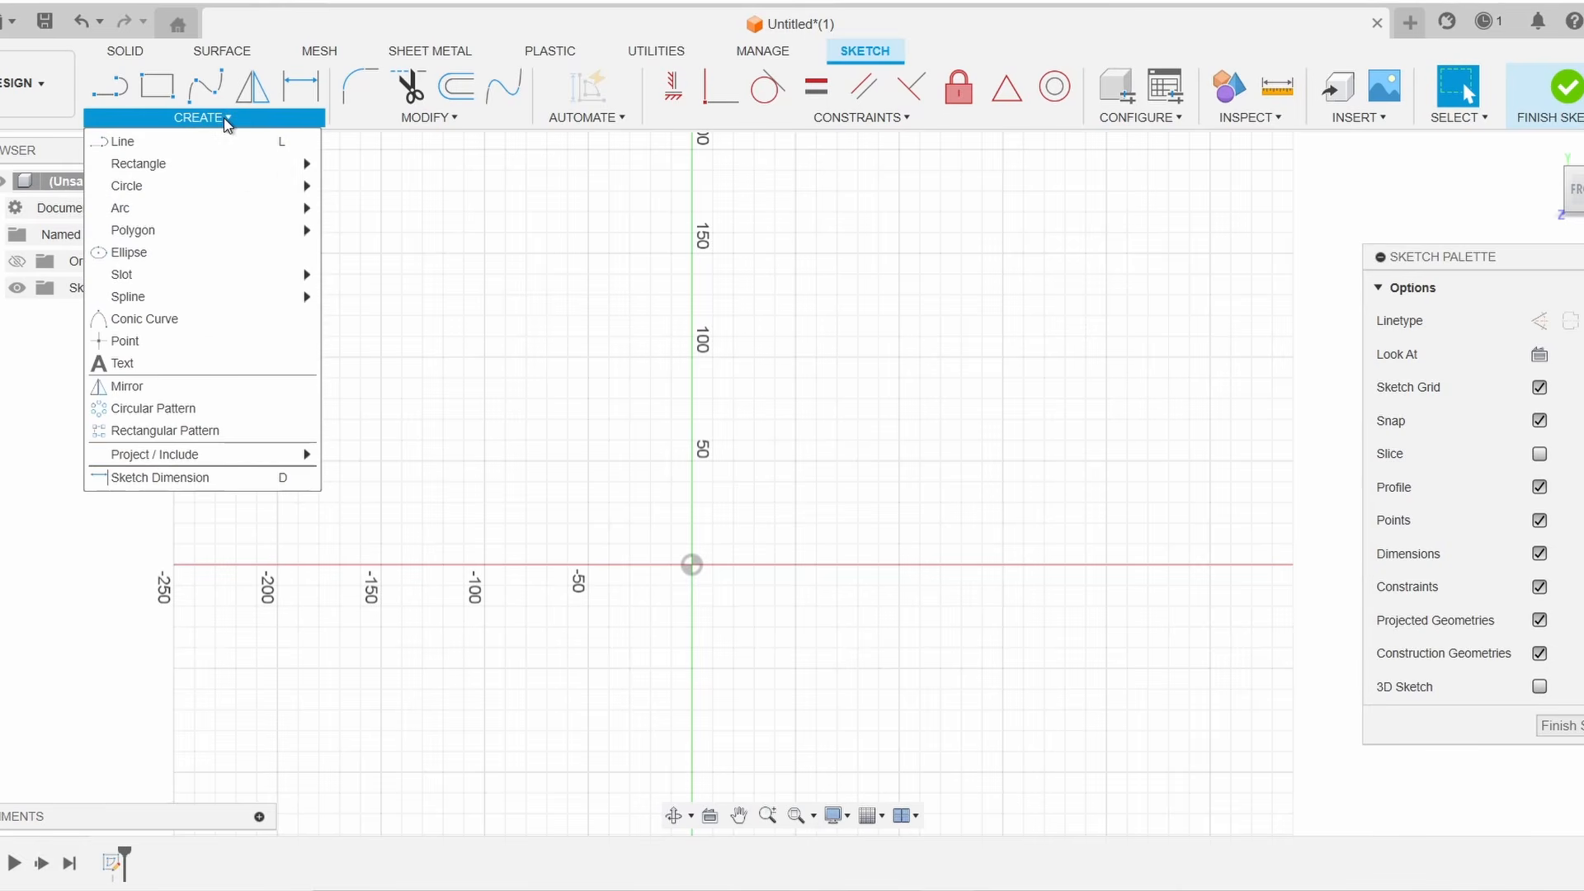
{"action": "mouse_move", "coordinate": [234, 169]}
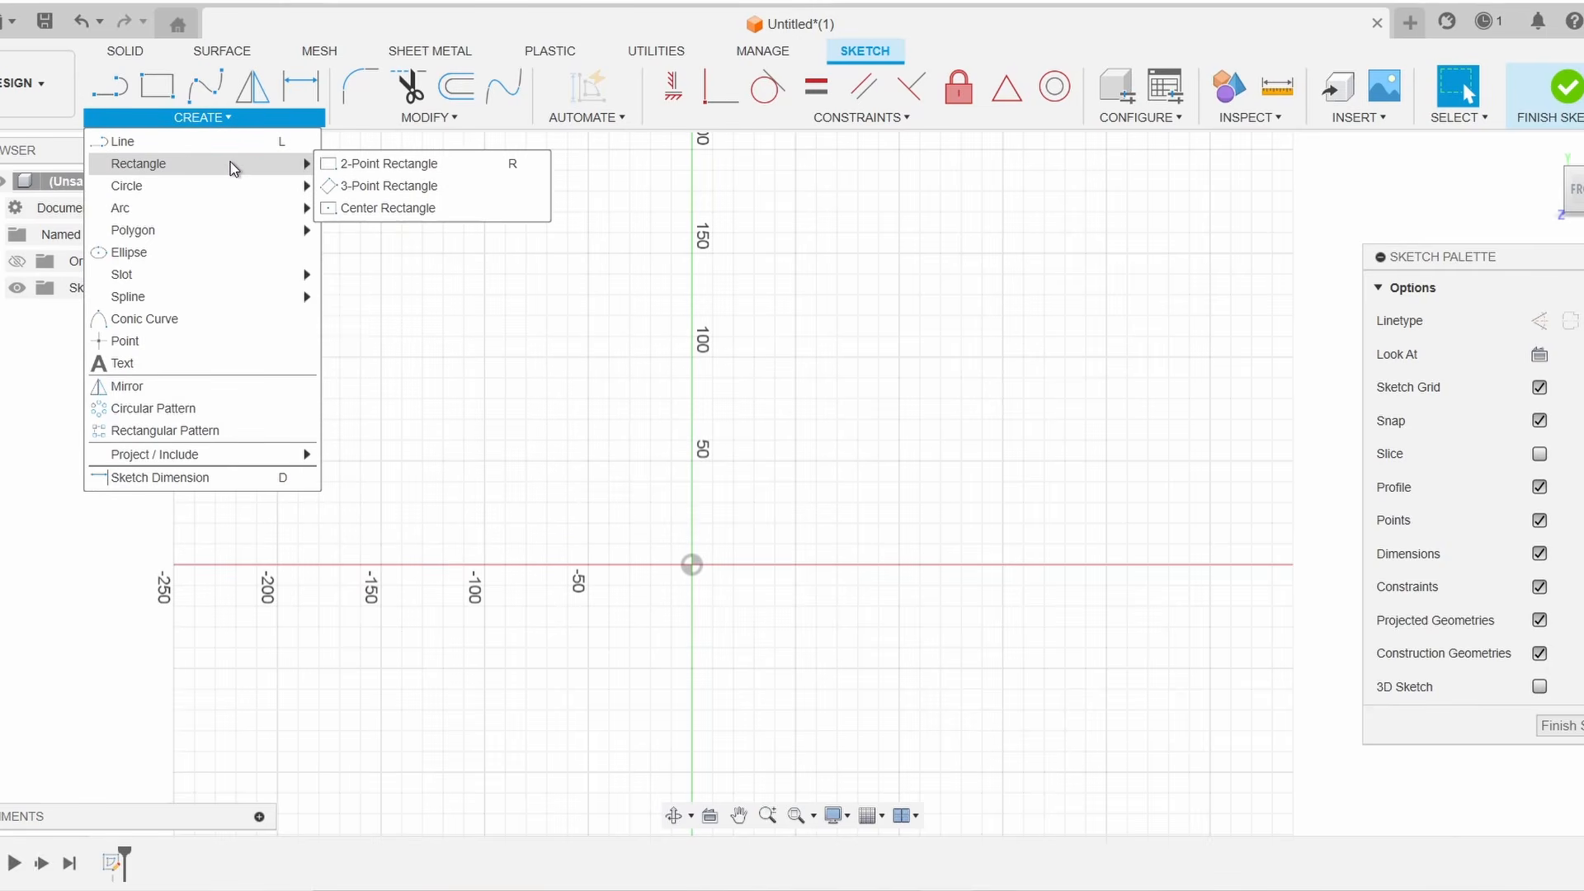
{"action": "left_click", "coordinate": [388, 163]}
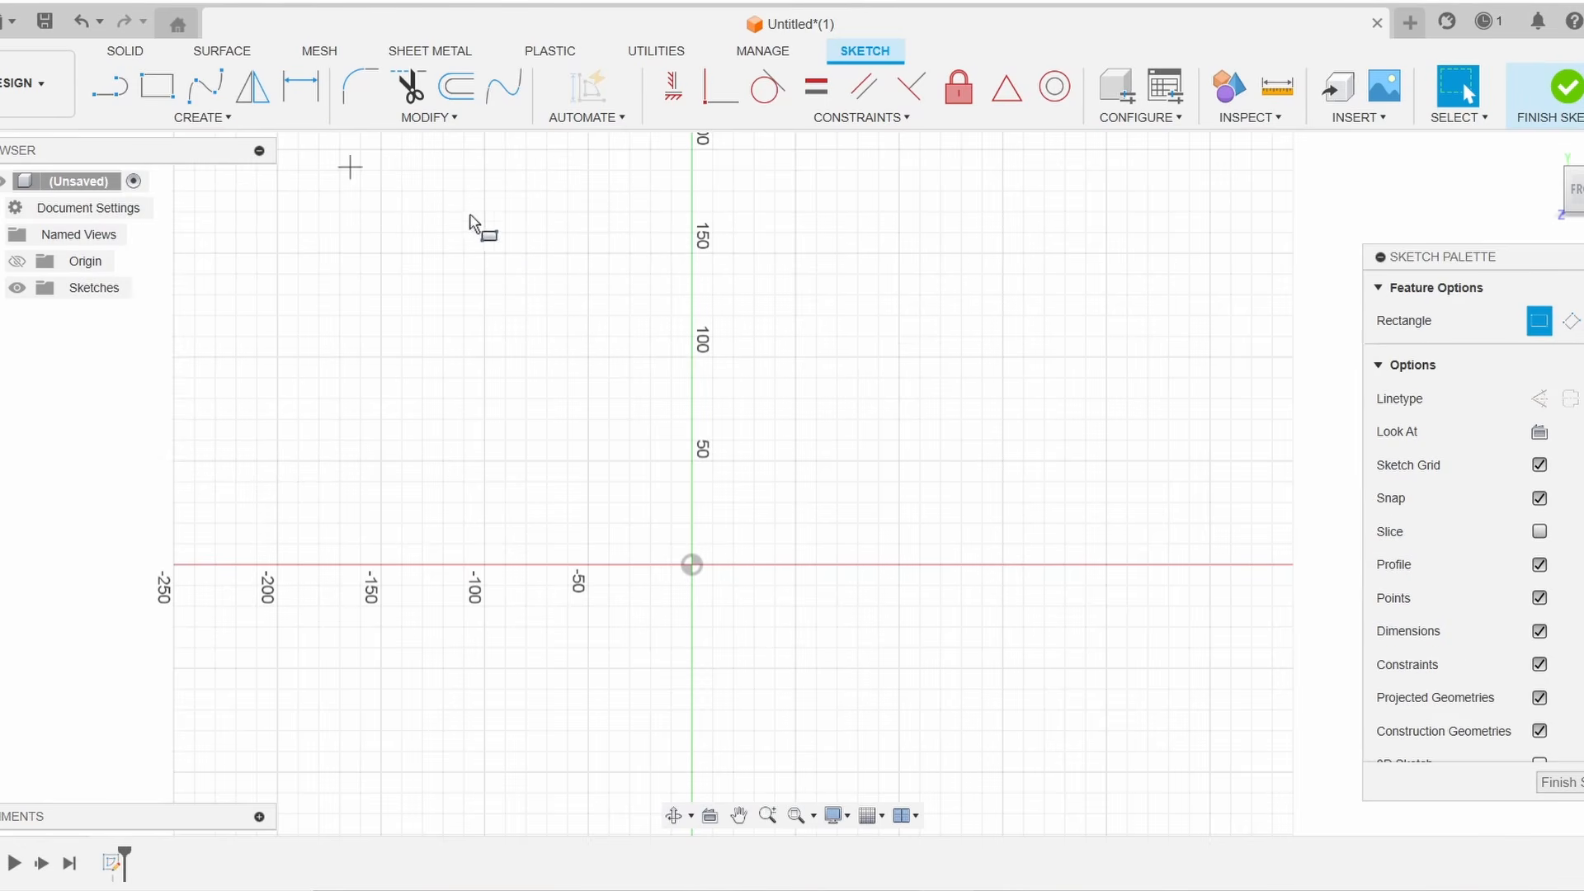
{"action": "left_click", "coordinate": [691, 566]}
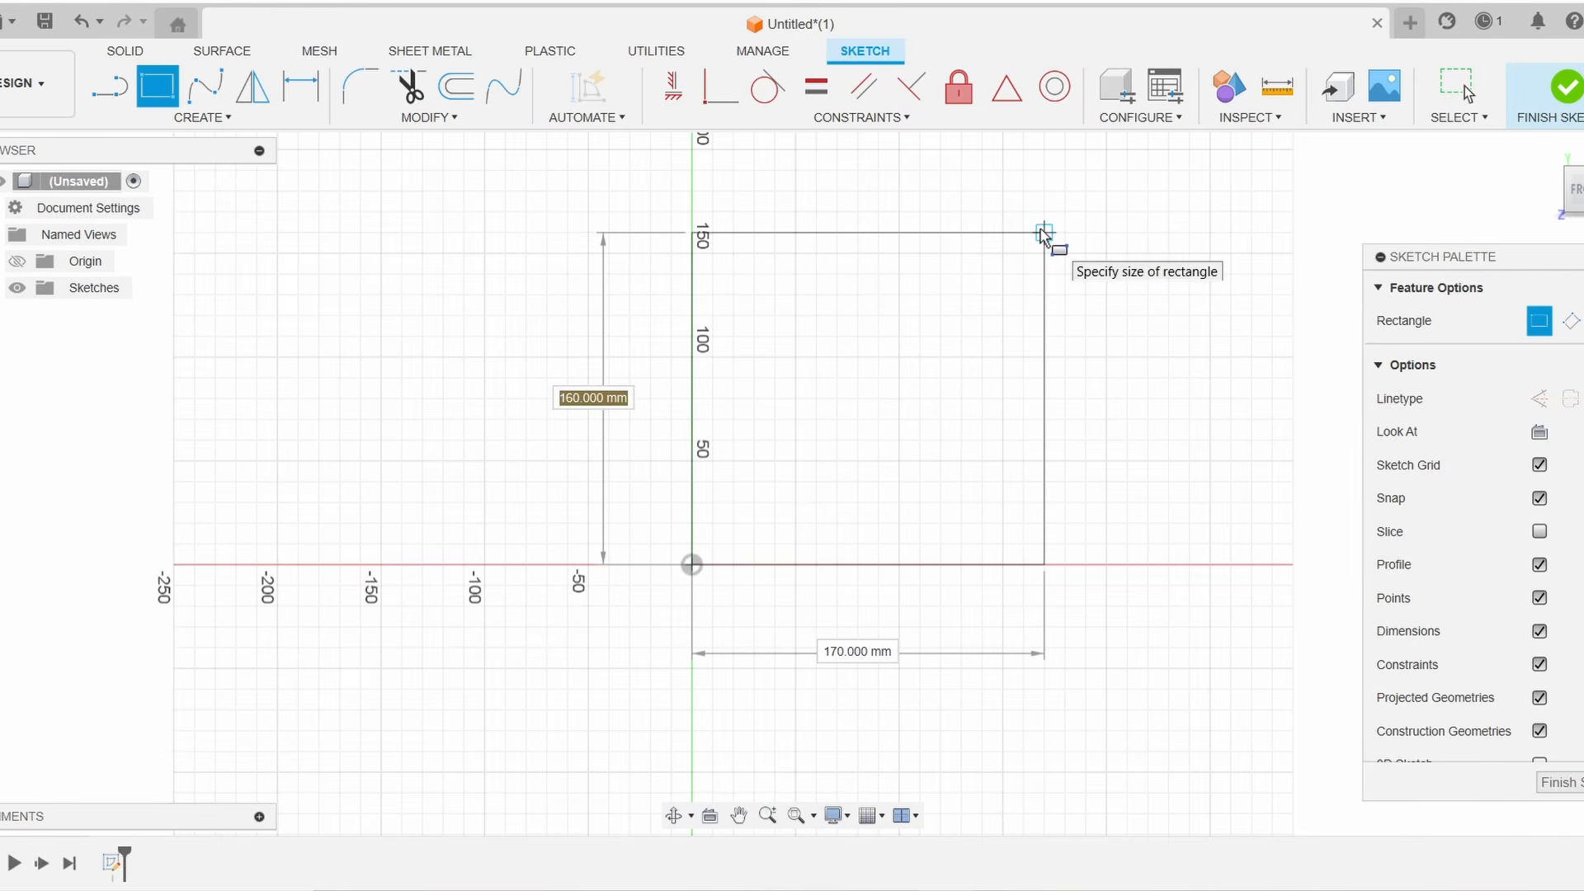
{"action": "left_click", "coordinate": [1043, 232]}
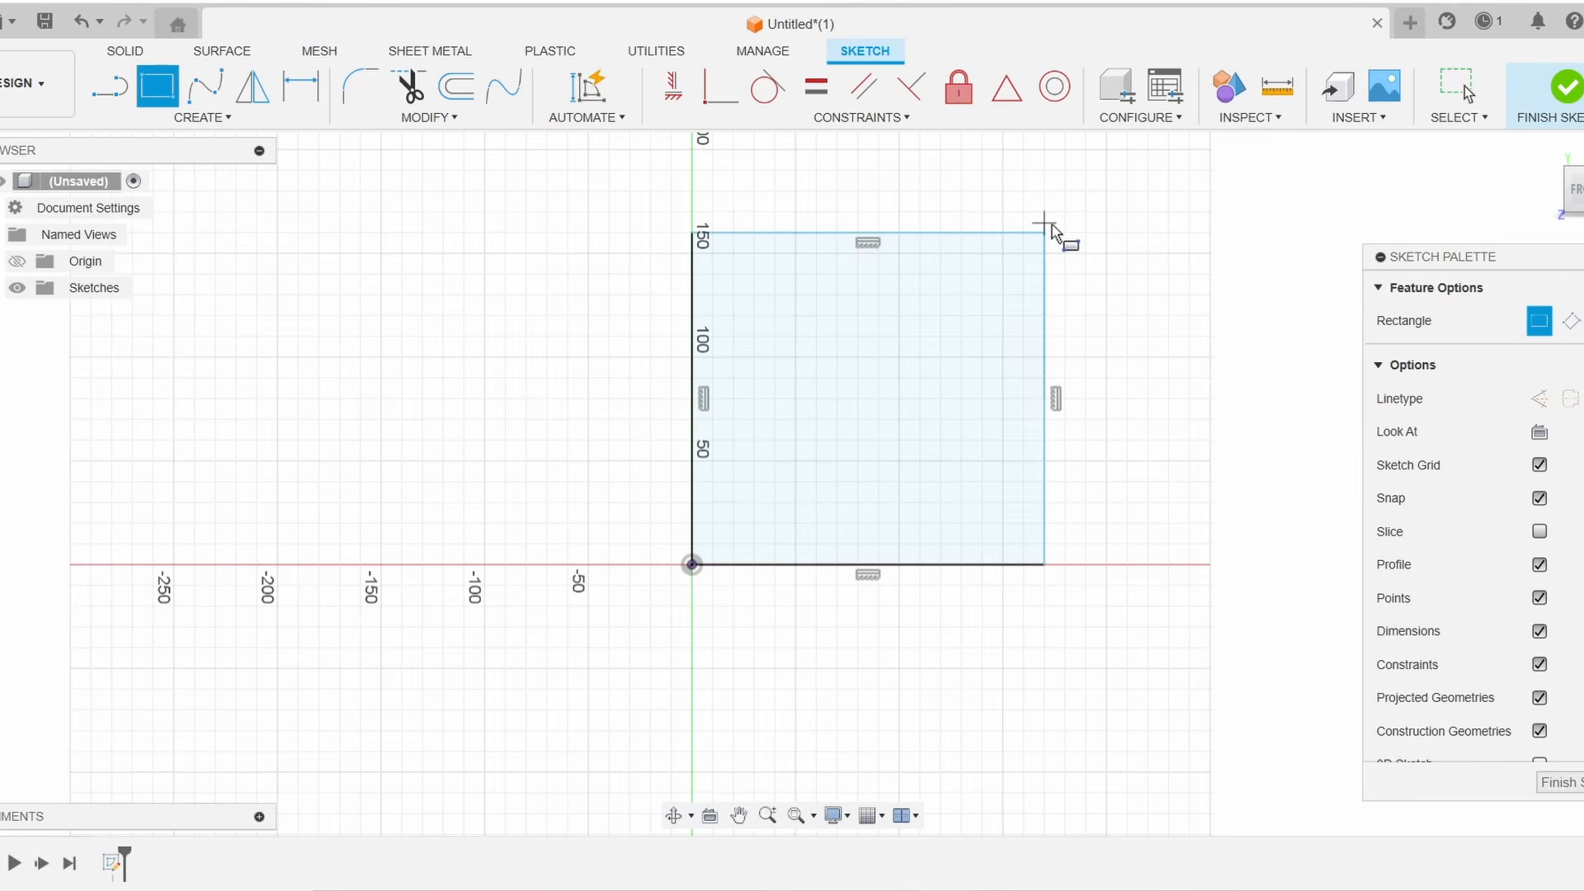
Dimension the rectangle's left edge and set its height to 100 mm
{"action": "left_click", "coordinate": [316, 92]}
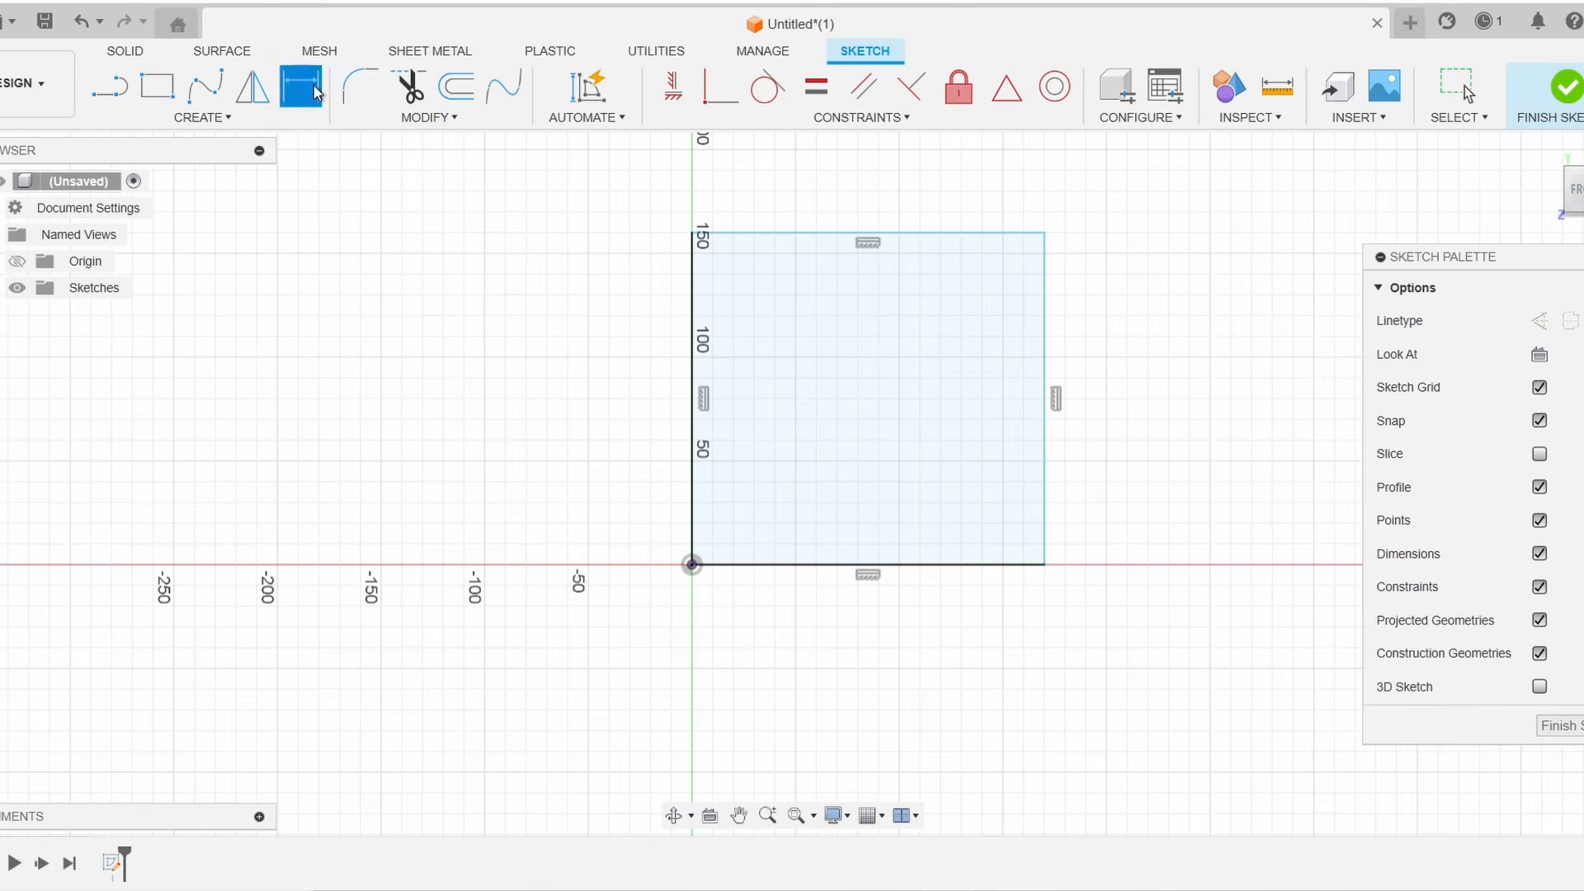
{"action": "left_click", "coordinate": [693, 367]}
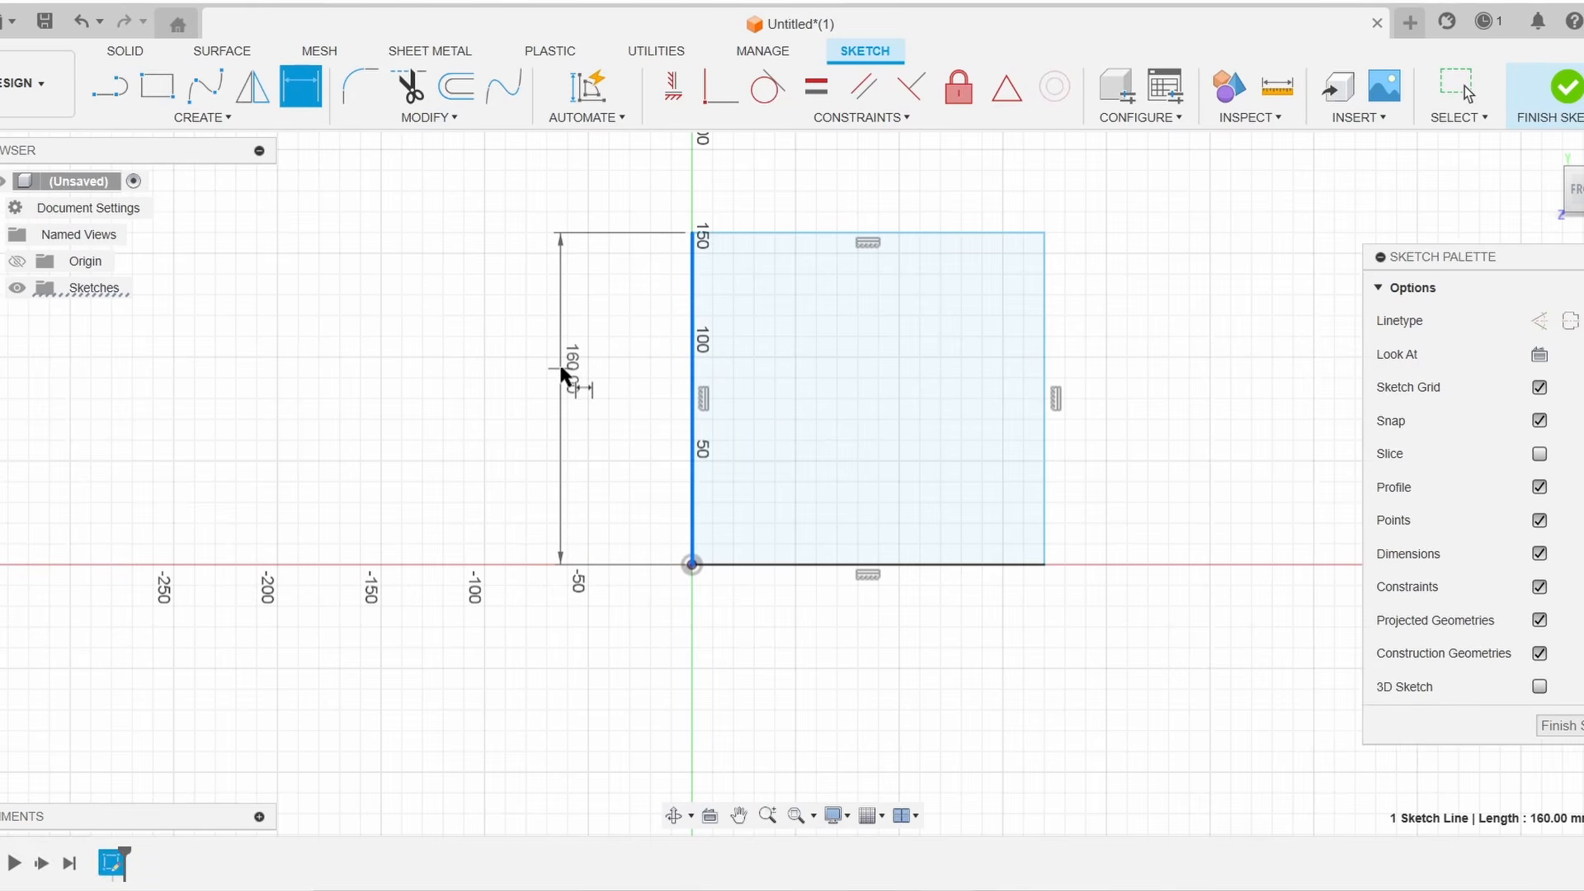
{"action": "left_click", "coordinate": [564, 371]}
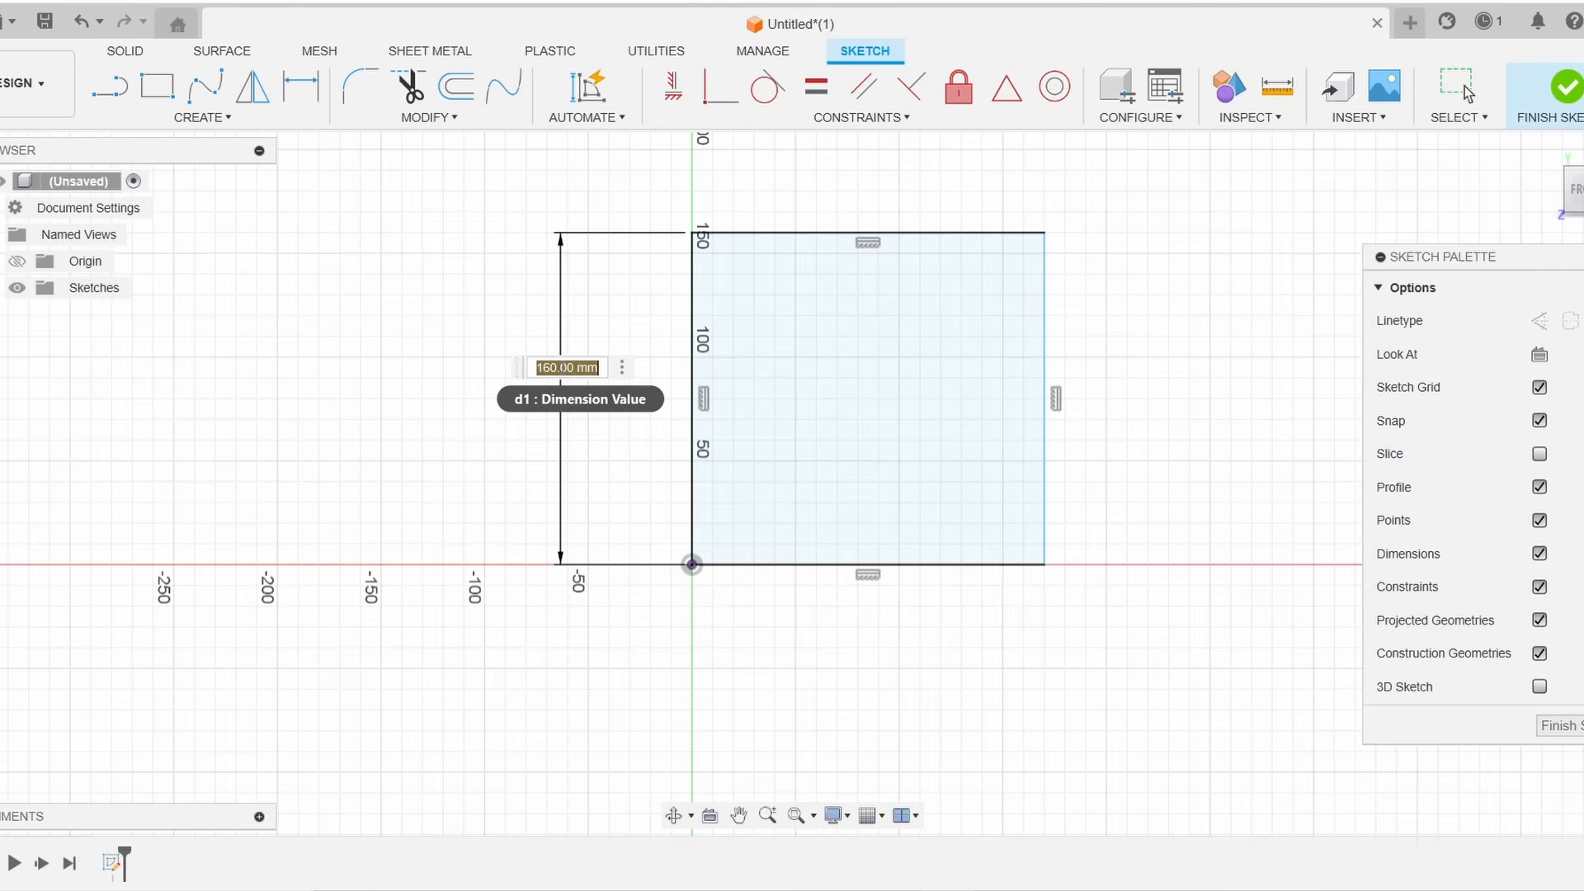
{"action": "type", "text": "100"}
{"action": "key", "text": "Return"}
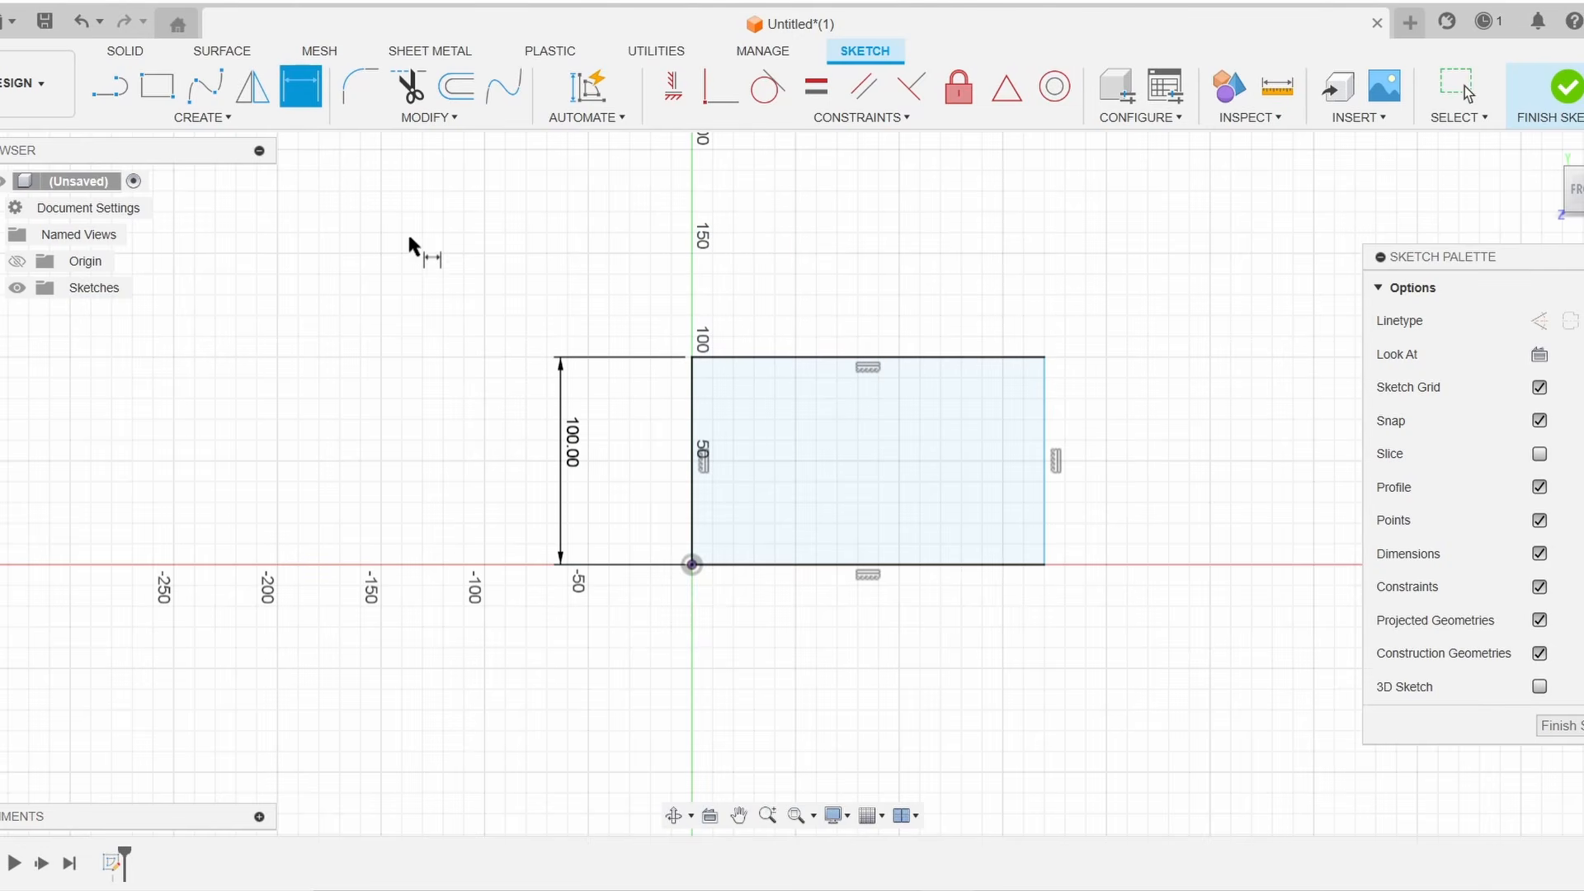
Dimension the rectangle's bottom edge and set its width to 60 mm
{"action": "left_click", "coordinate": [805, 566]}
{"action": "left_click", "coordinate": [798, 660]}
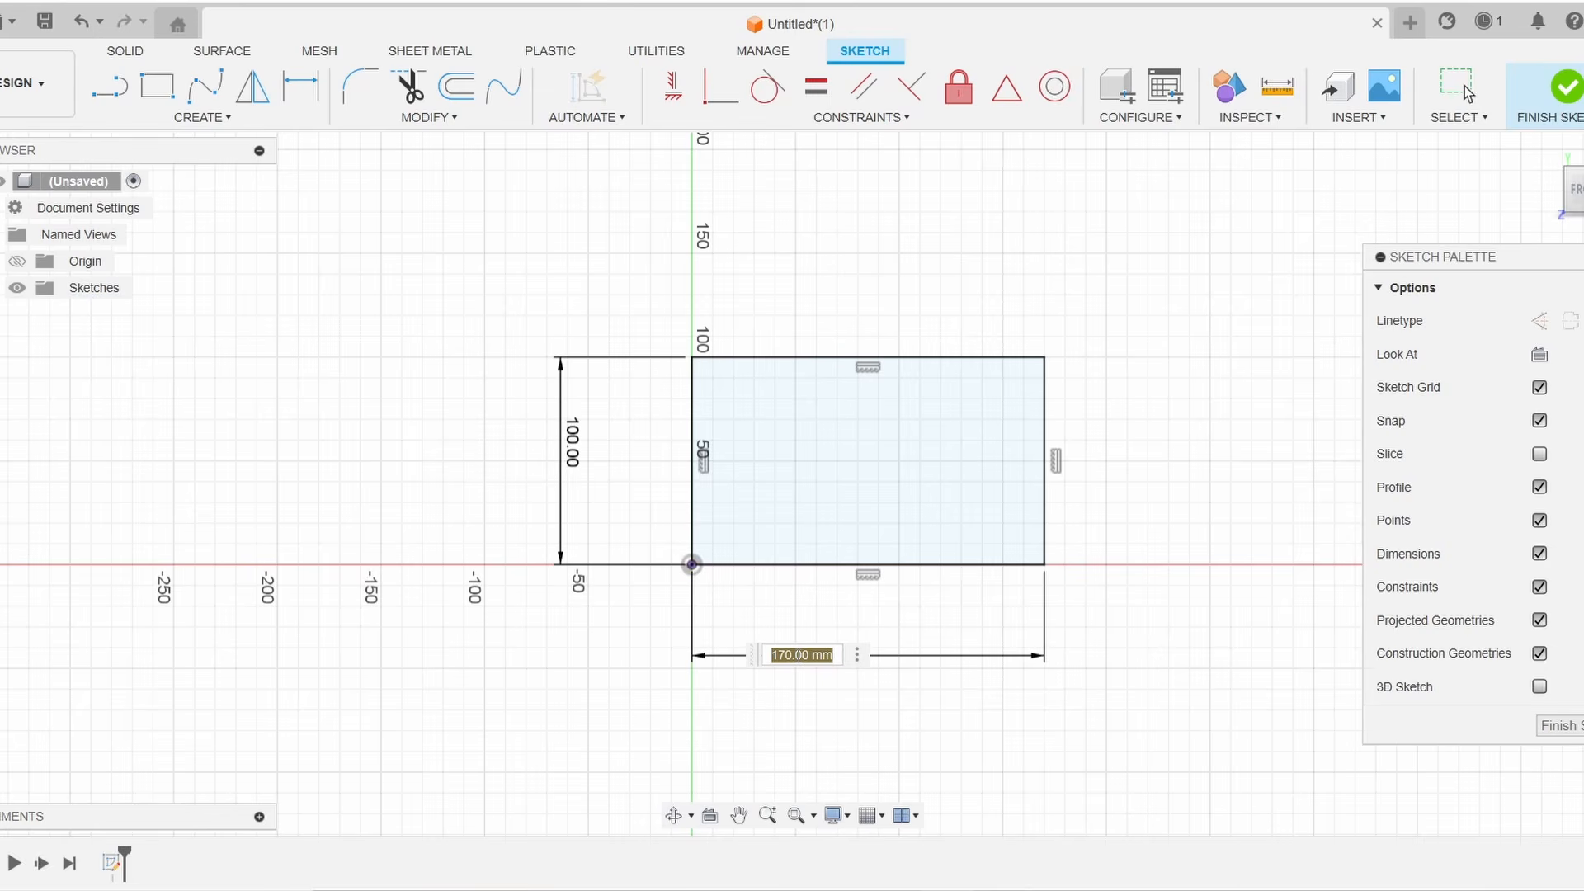
{"action": "type", "text": "60"}
{"action": "key", "text": "Return"}
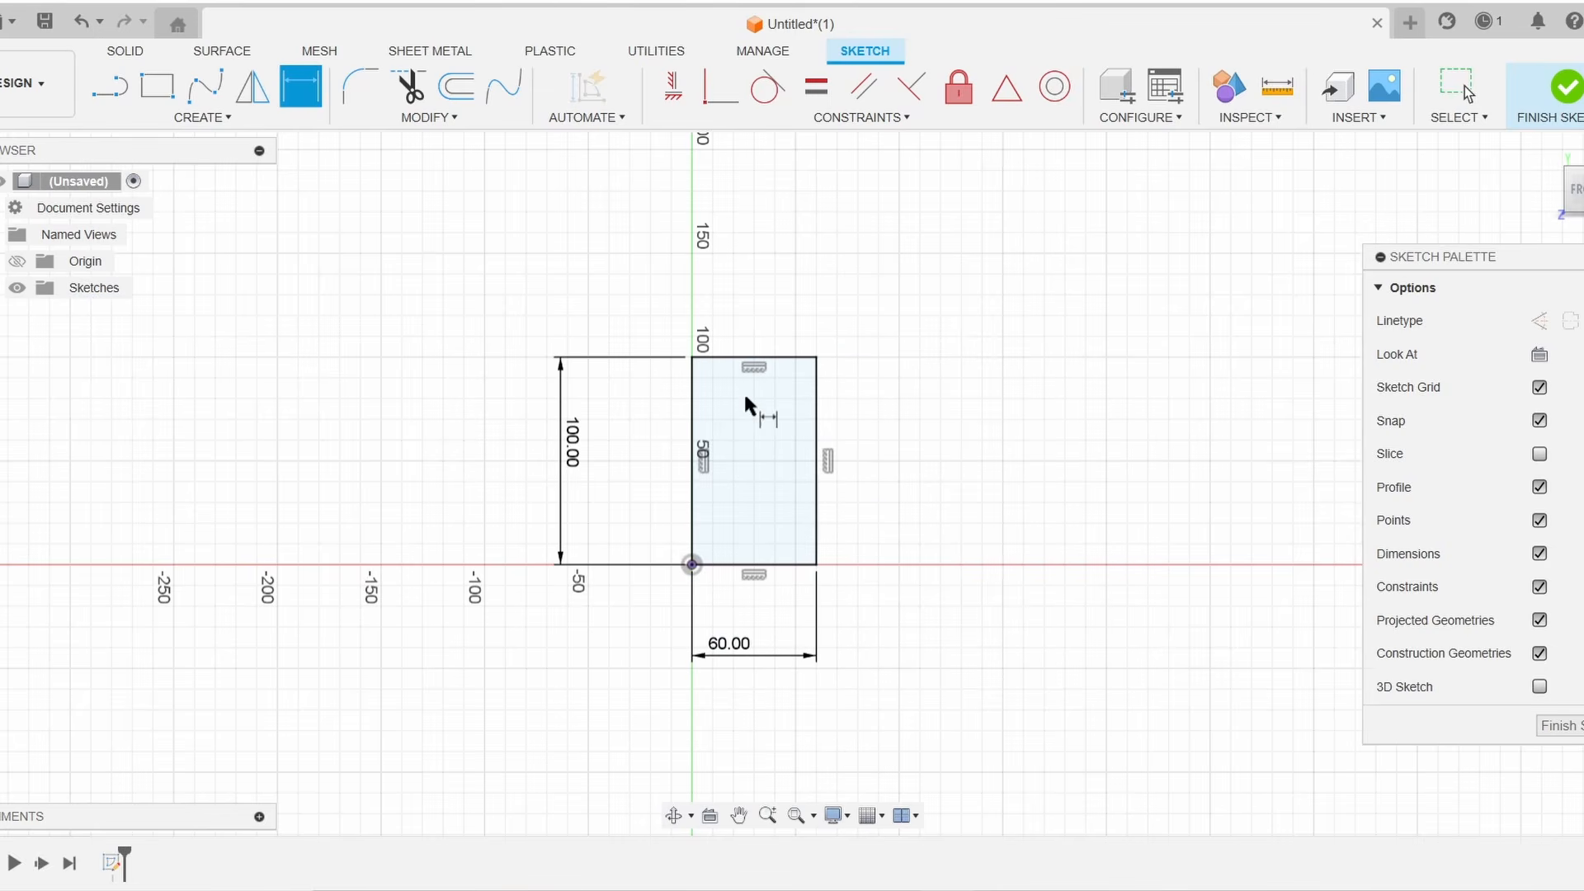
Draw an 8 mm center-diameter circle near the rectangle's top-right corner
{"action": "scroll", "coordinate": [796, 360], "scroll_direction": "up", "scroll_amount": 7}
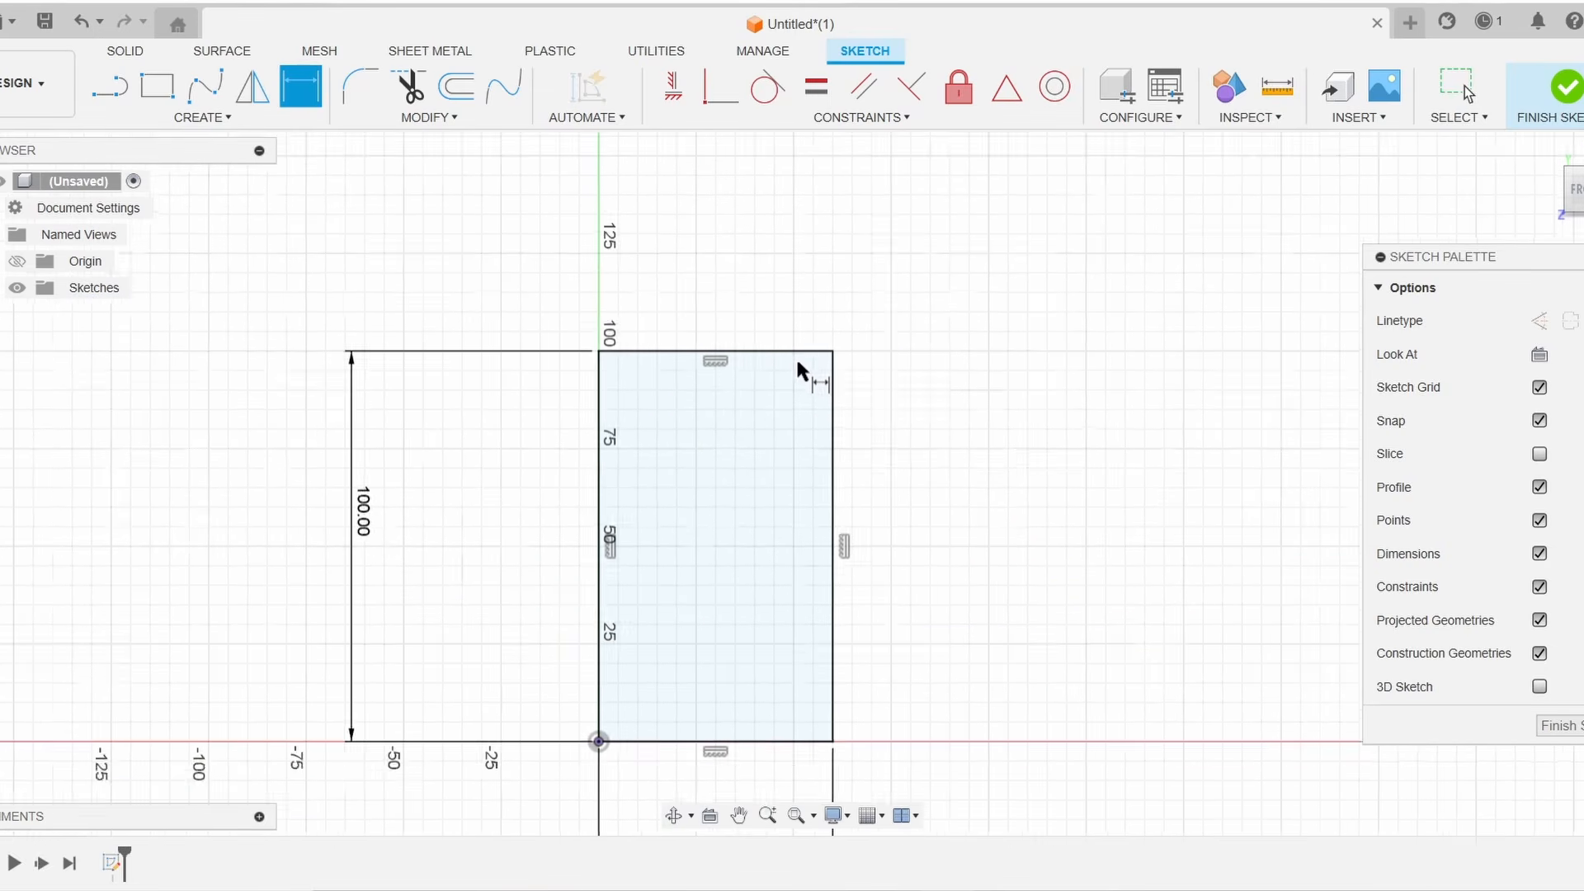
{"action": "mouse_move", "coordinate": [916, 446]}
{"action": "middle_mouse_down"}
{"action": "mouse_move", "coordinate": [1008, 255]}
{"action": "mouse_move", "coordinate": [977, 263]}
{"action": "middle_mouse_up"}
{"action": "scroll", "coordinate": [1013, 275], "scroll_direction": "down", "scroll_amount": 2}
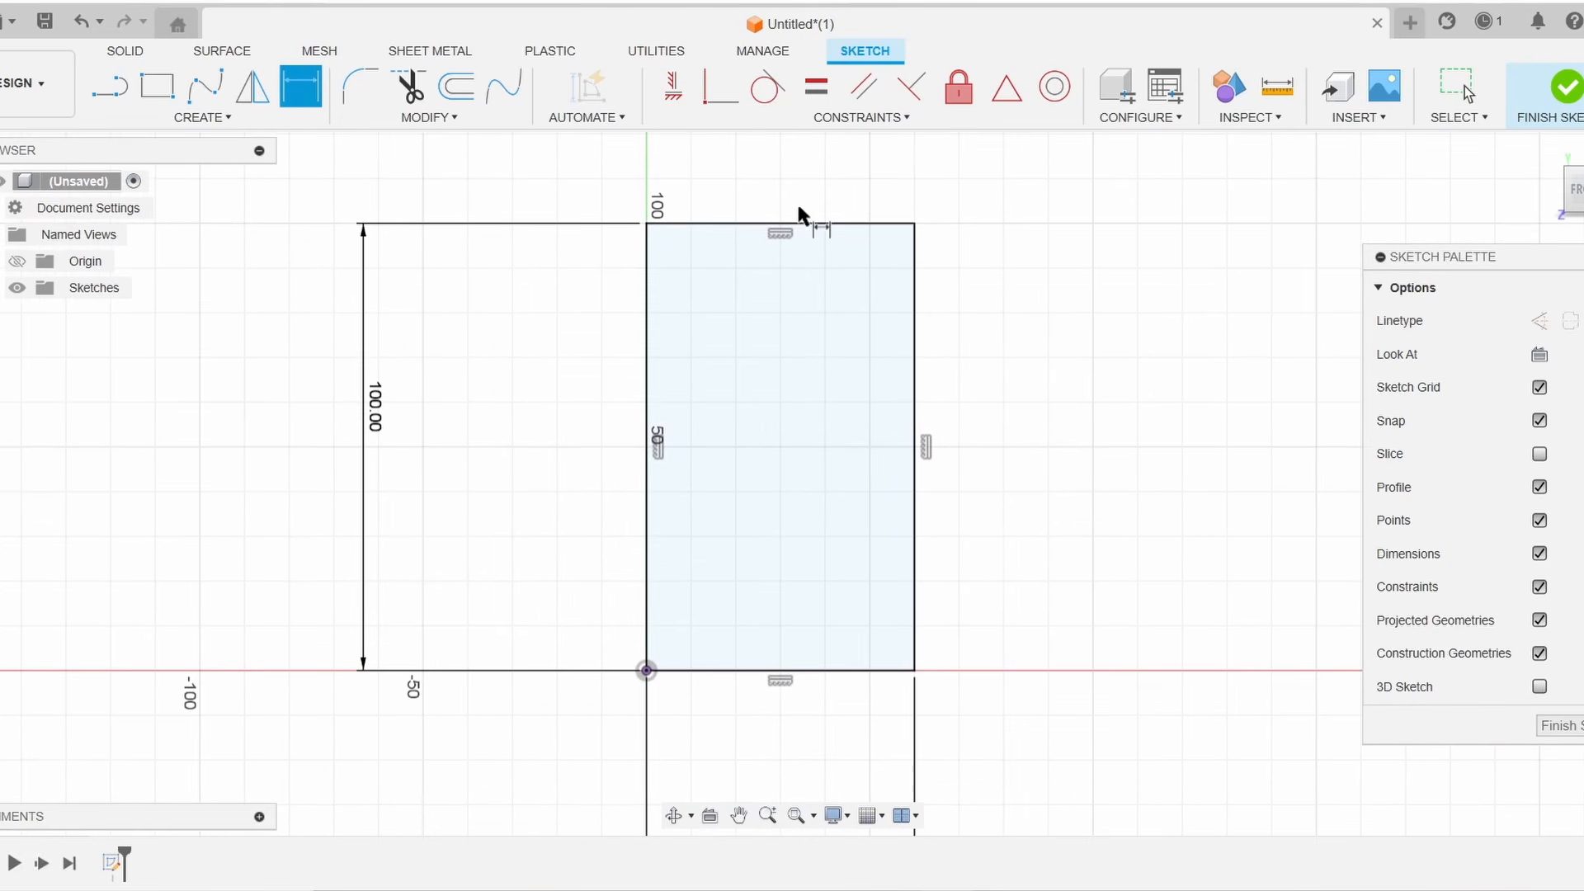
{"action": "scroll", "coordinate": [933, 235], "scroll_direction": "up", "scroll_amount": 1}
{"action": "left_click", "coordinate": [199, 118]}
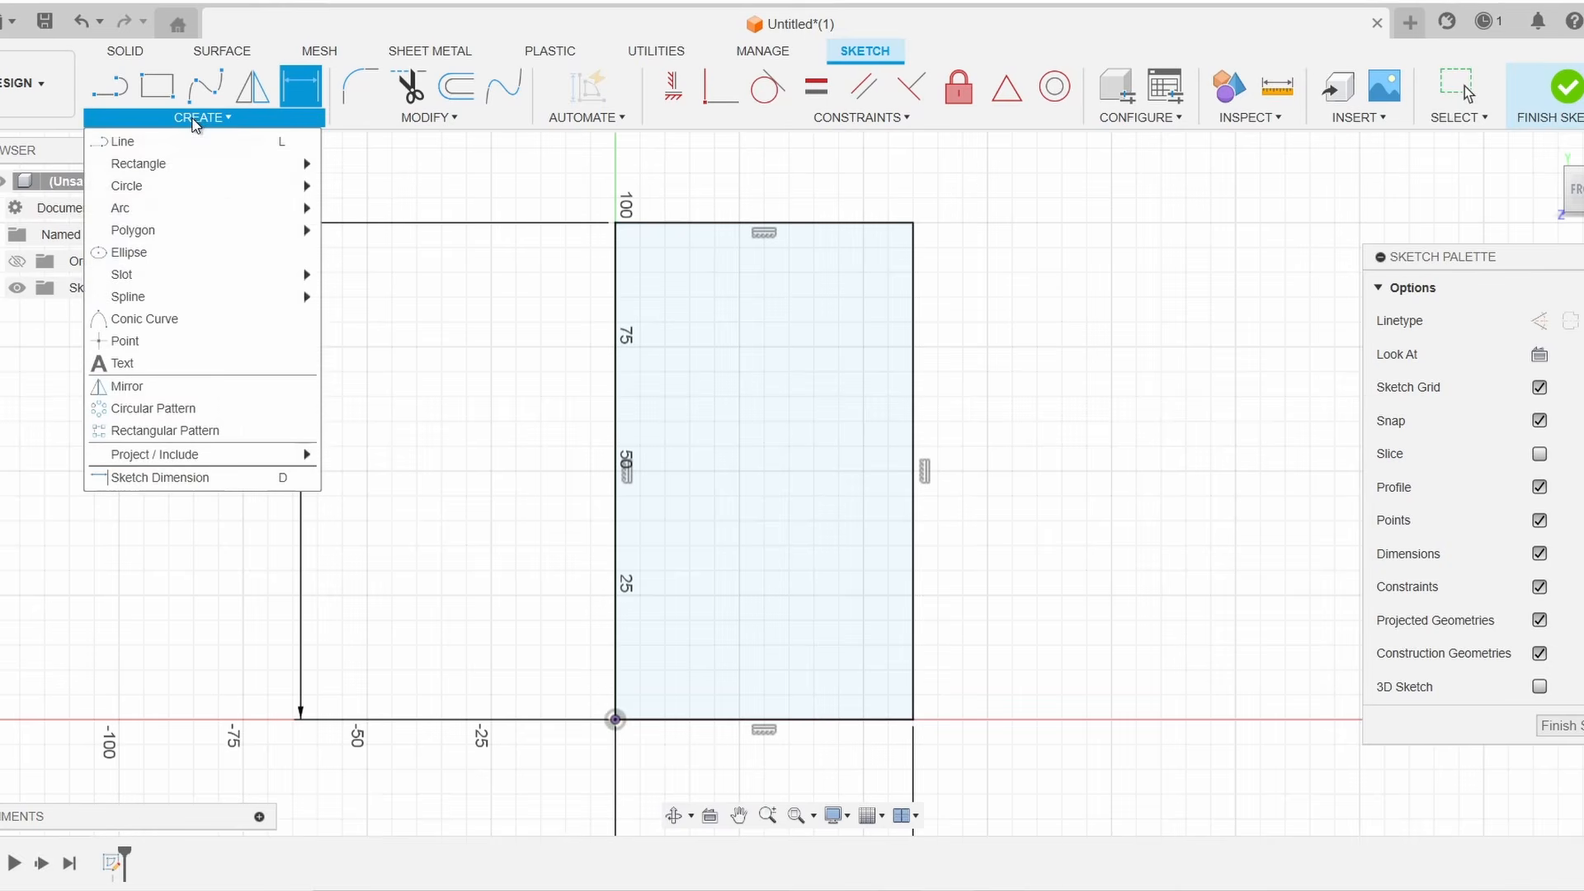
{"action": "mouse_move", "coordinate": [176, 185]}
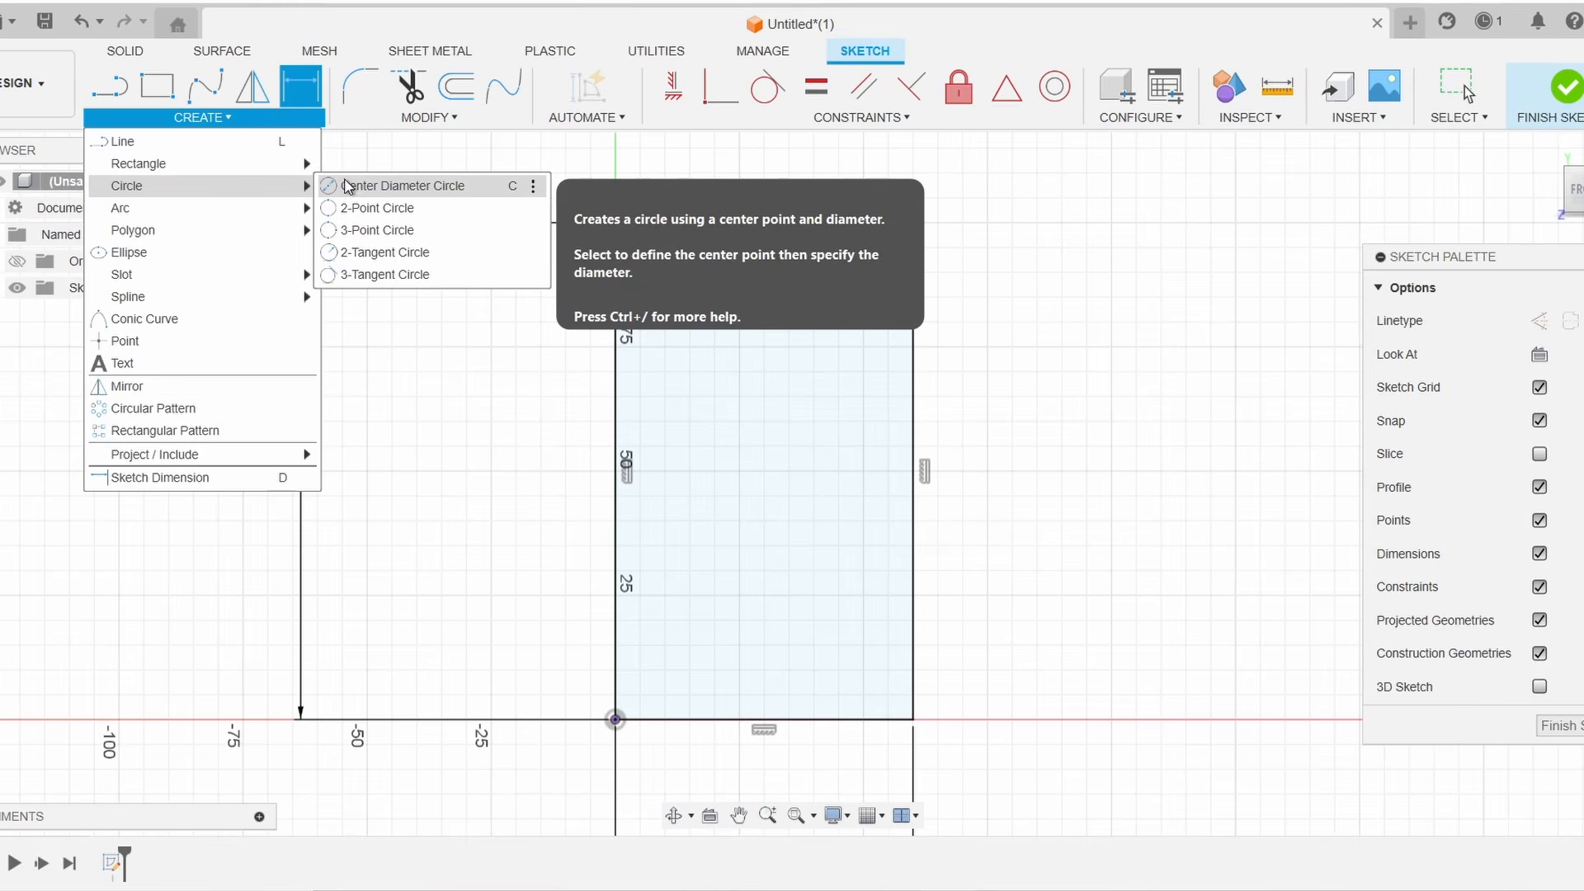
{"action": "left_click", "coordinate": [351, 186]}
{"action": "scroll", "coordinate": [886, 260], "scroll_direction": "up", "scroll_amount": 4}
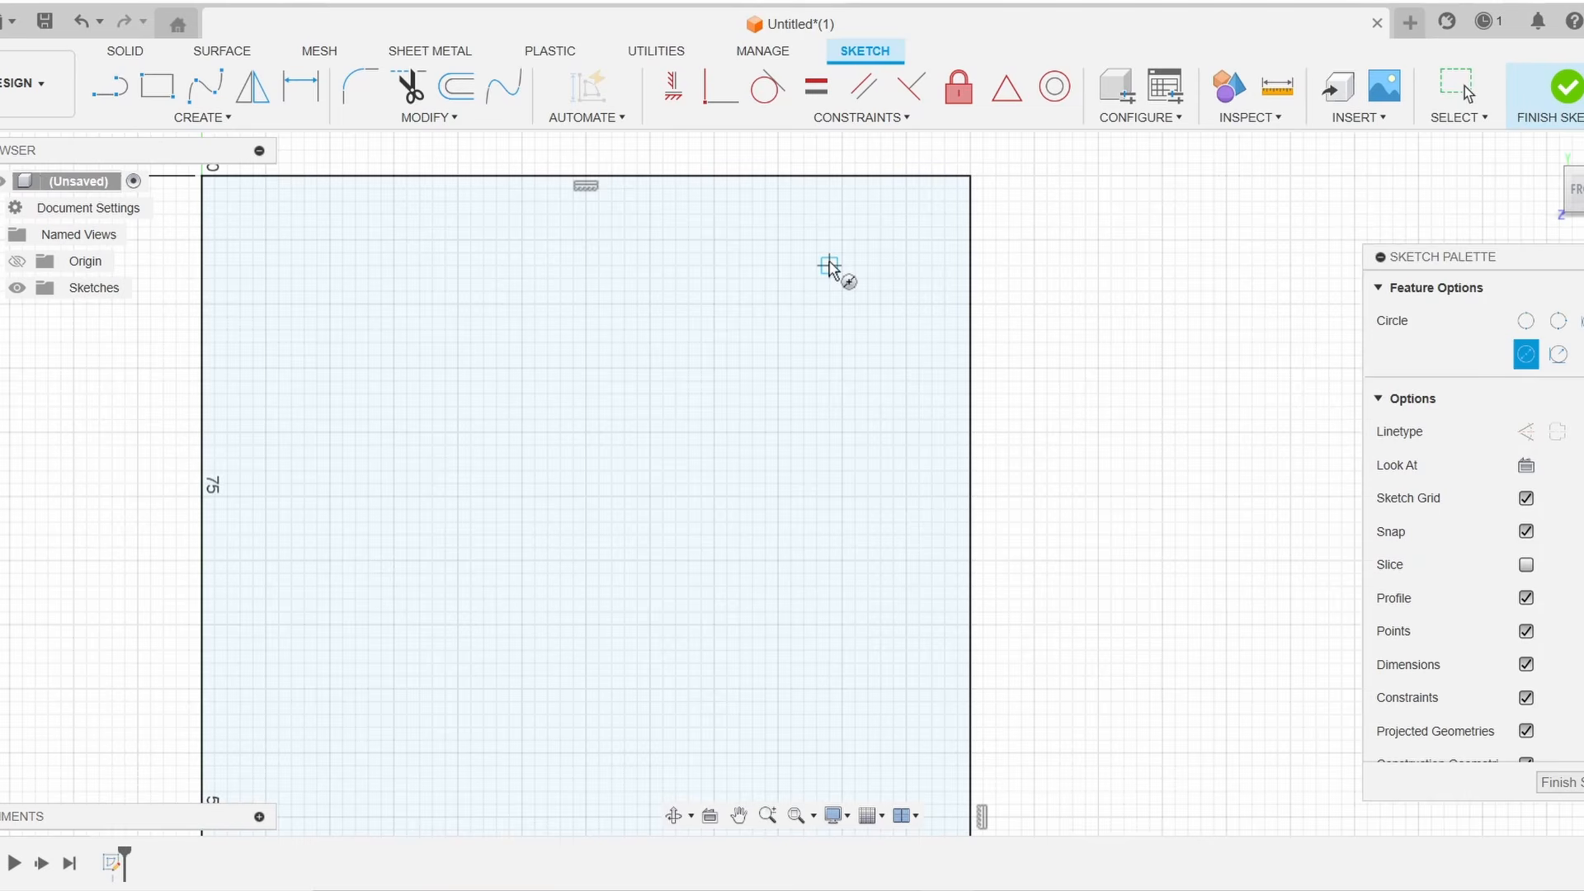
{"action": "left_click", "coordinate": [829, 265]}
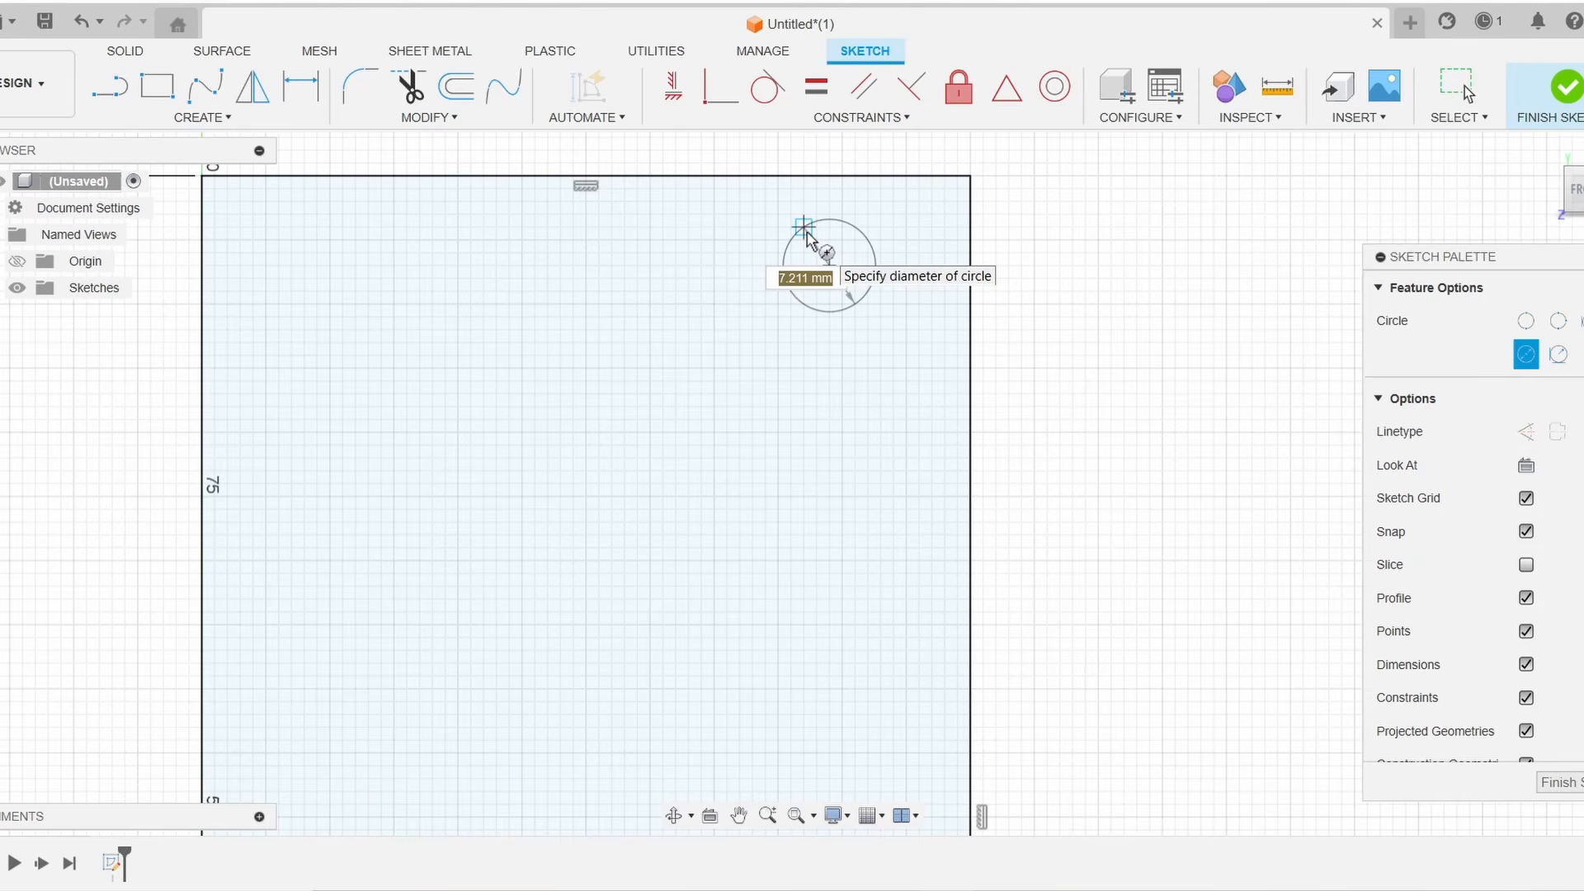
{"action": "type", "text": "28"}
{"action": "key", "text": "Return"}
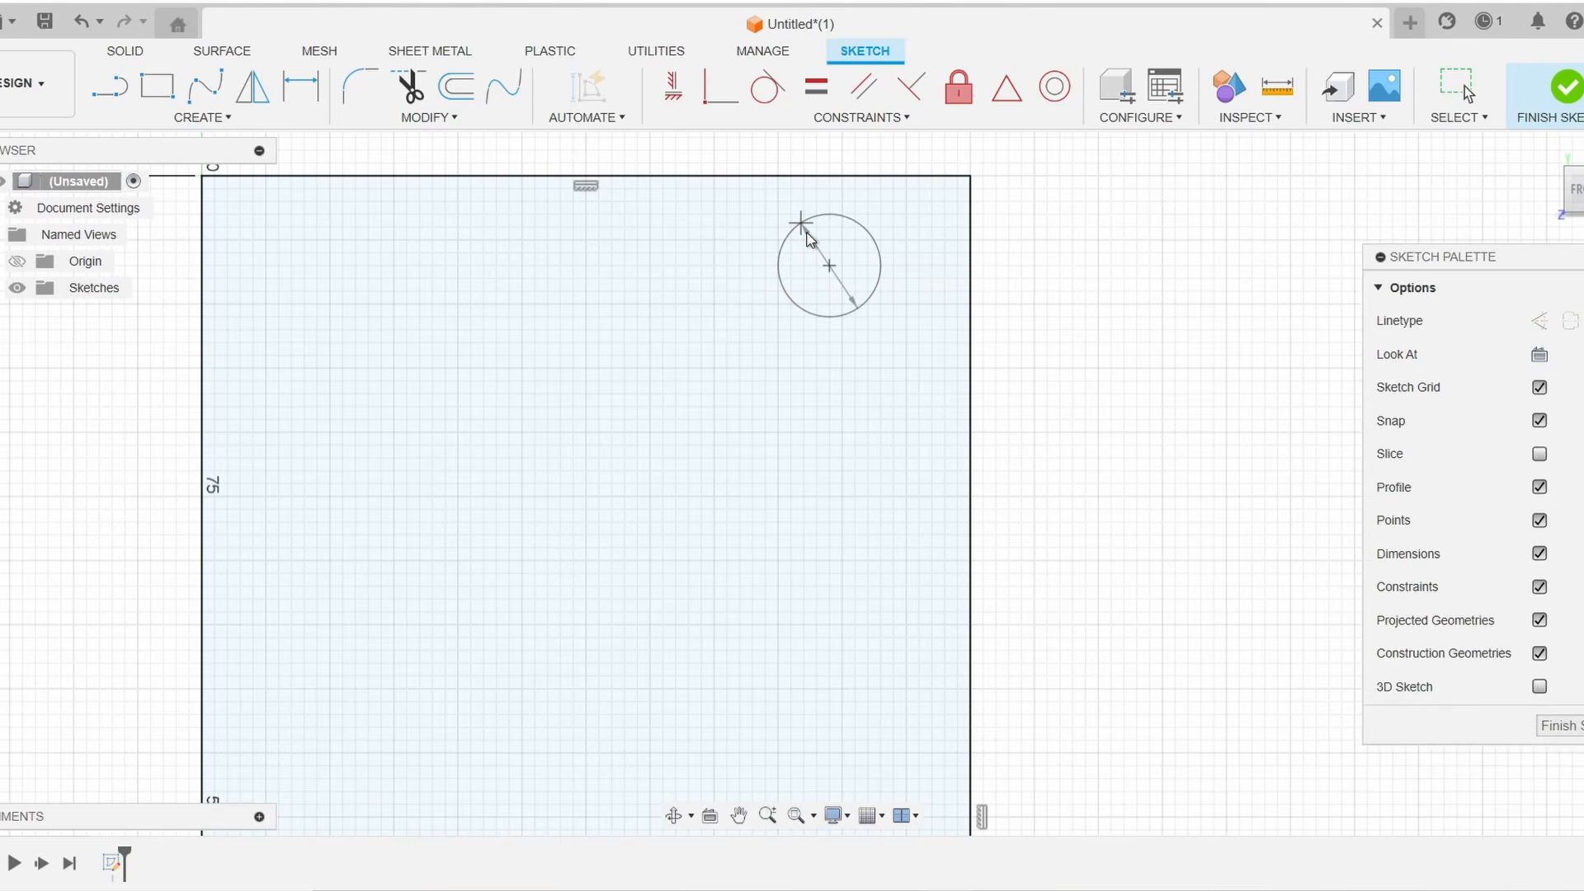
{"action": "key", "text": "Escape"}
Draw another 8 mm circle near the rectangle's top-left corner
{"action": "middle_click_drag", "start_coordinate": [603, 370], "coordinate": [877, 300]}
{"action": "key", "text": "c"}
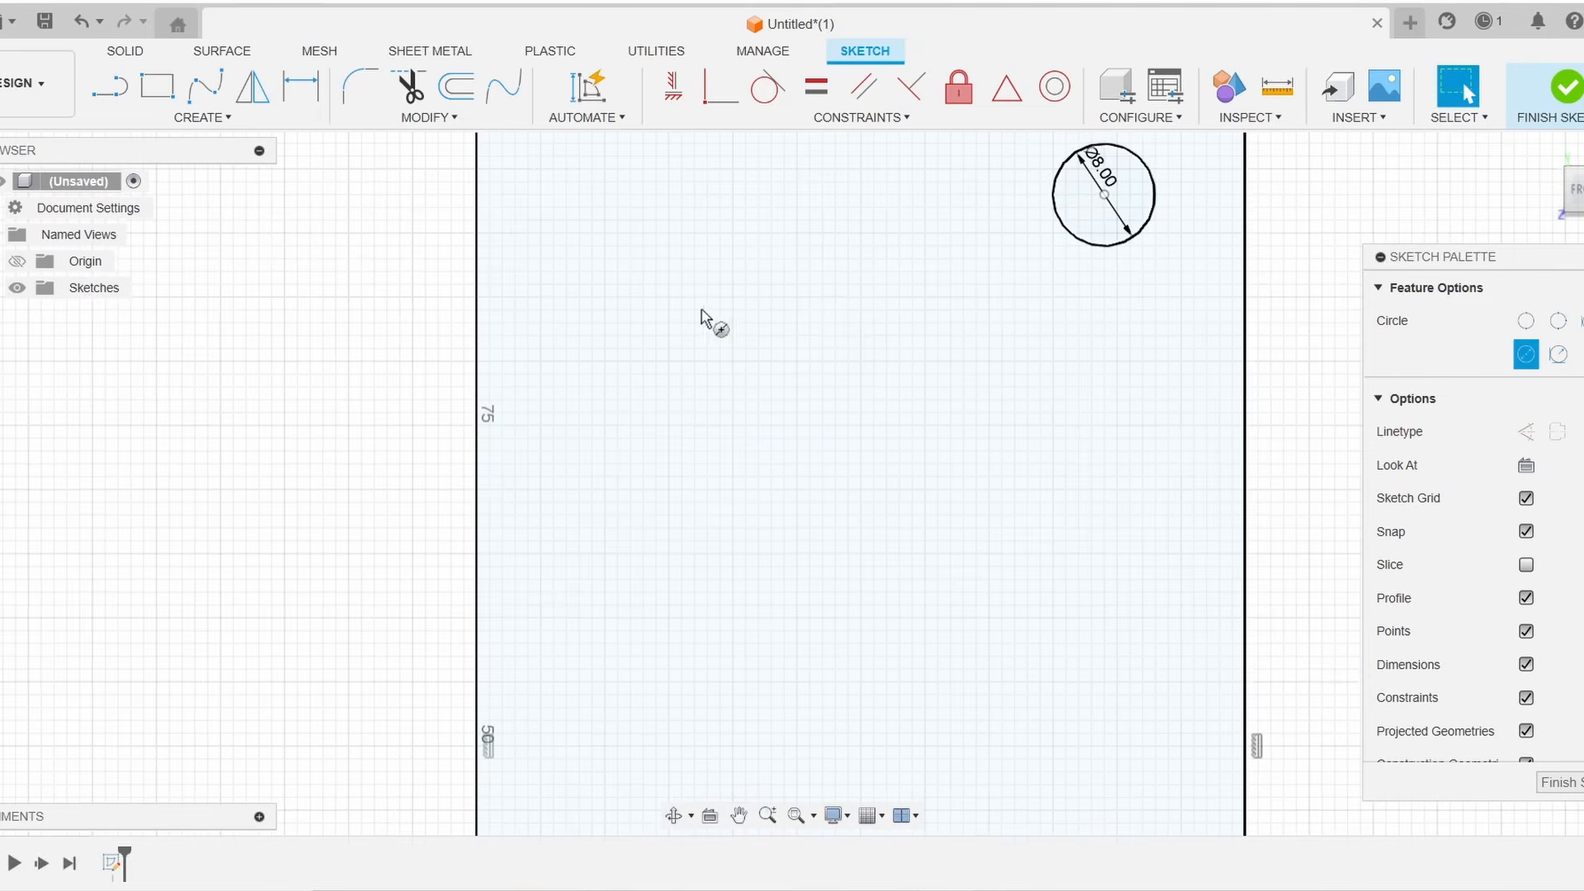
{"action": "middle_click_drag", "start_coordinate": [599, 233], "coordinate": [579, 358]}
{"action": "left_click", "coordinate": [583, 345]}
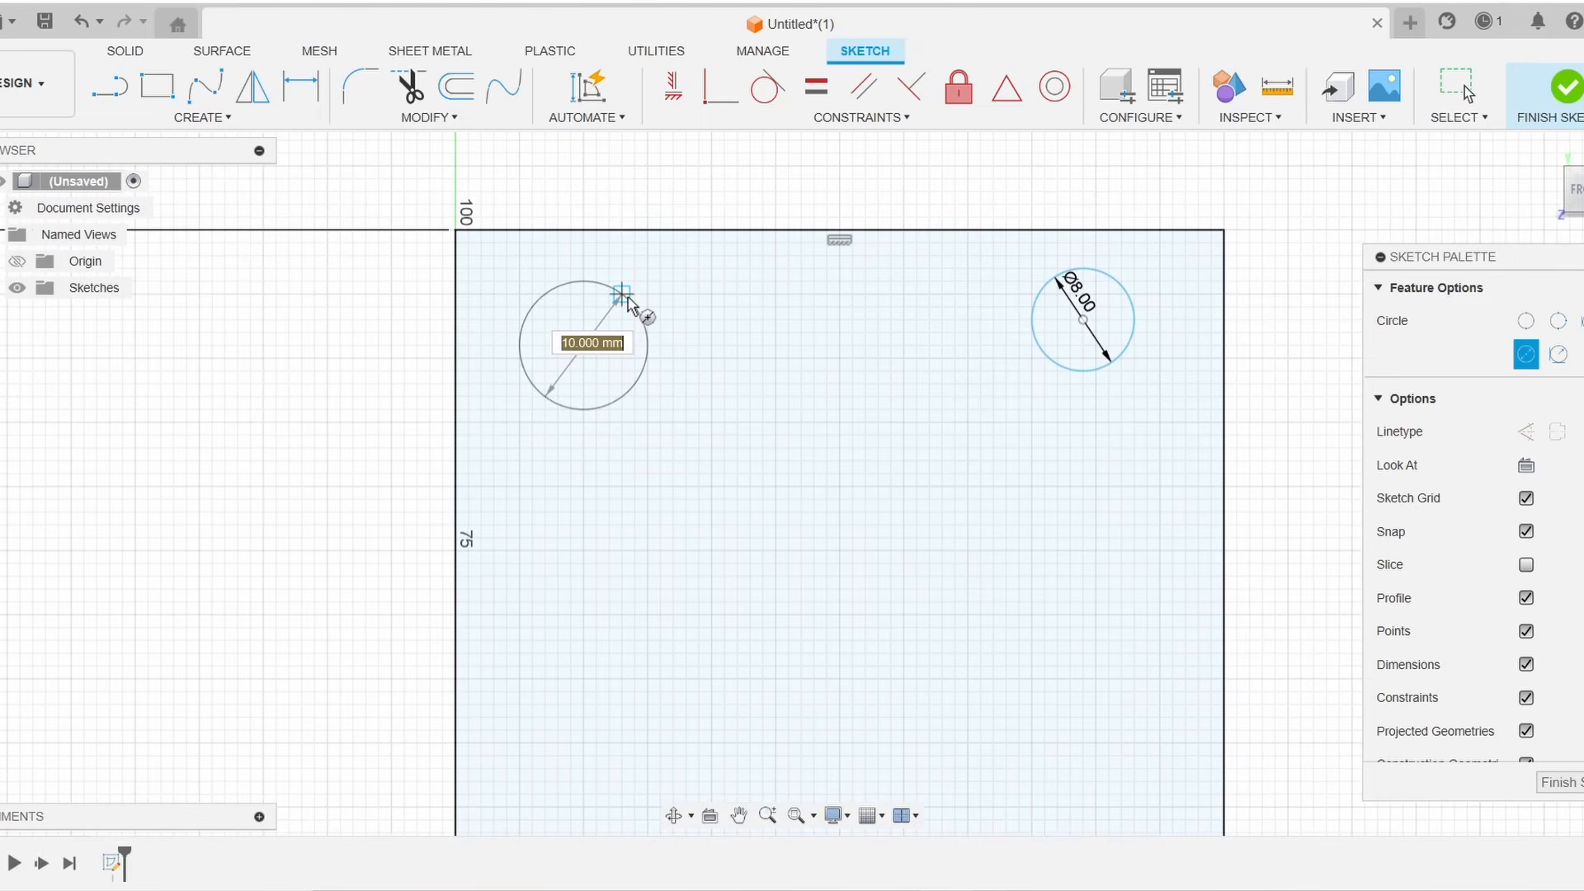
{"action": "type", "text": "8"}
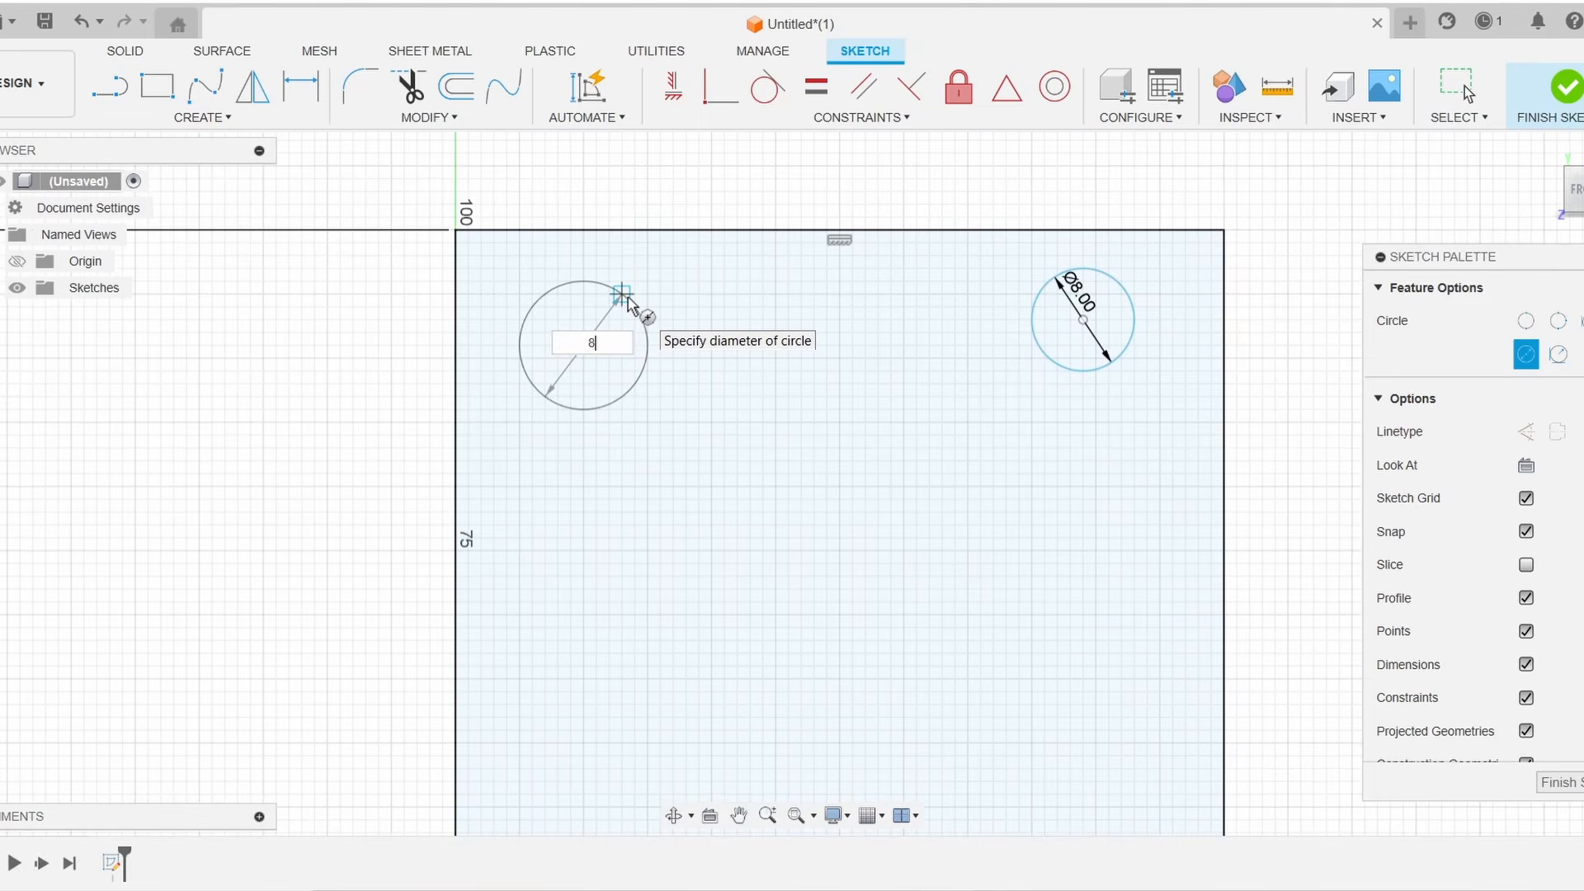
{"action": "key", "text": "Return"}
Draw 8 mm circles near the rectangle's bottom-left and bottom-right corners
{"action": "middle_click_drag", "start_coordinate": [622, 742], "coordinate": [713, 200]}
{"action": "key", "text": "c"}
{"action": "left_click", "coordinate": [674, 590]}
{"action": "key", "text": "Return"}
{"action": "middle_click_drag", "start_coordinate": [1172, 603], "coordinate": [831, 562]}
{"action": "left_click", "coordinate": [834, 561]}
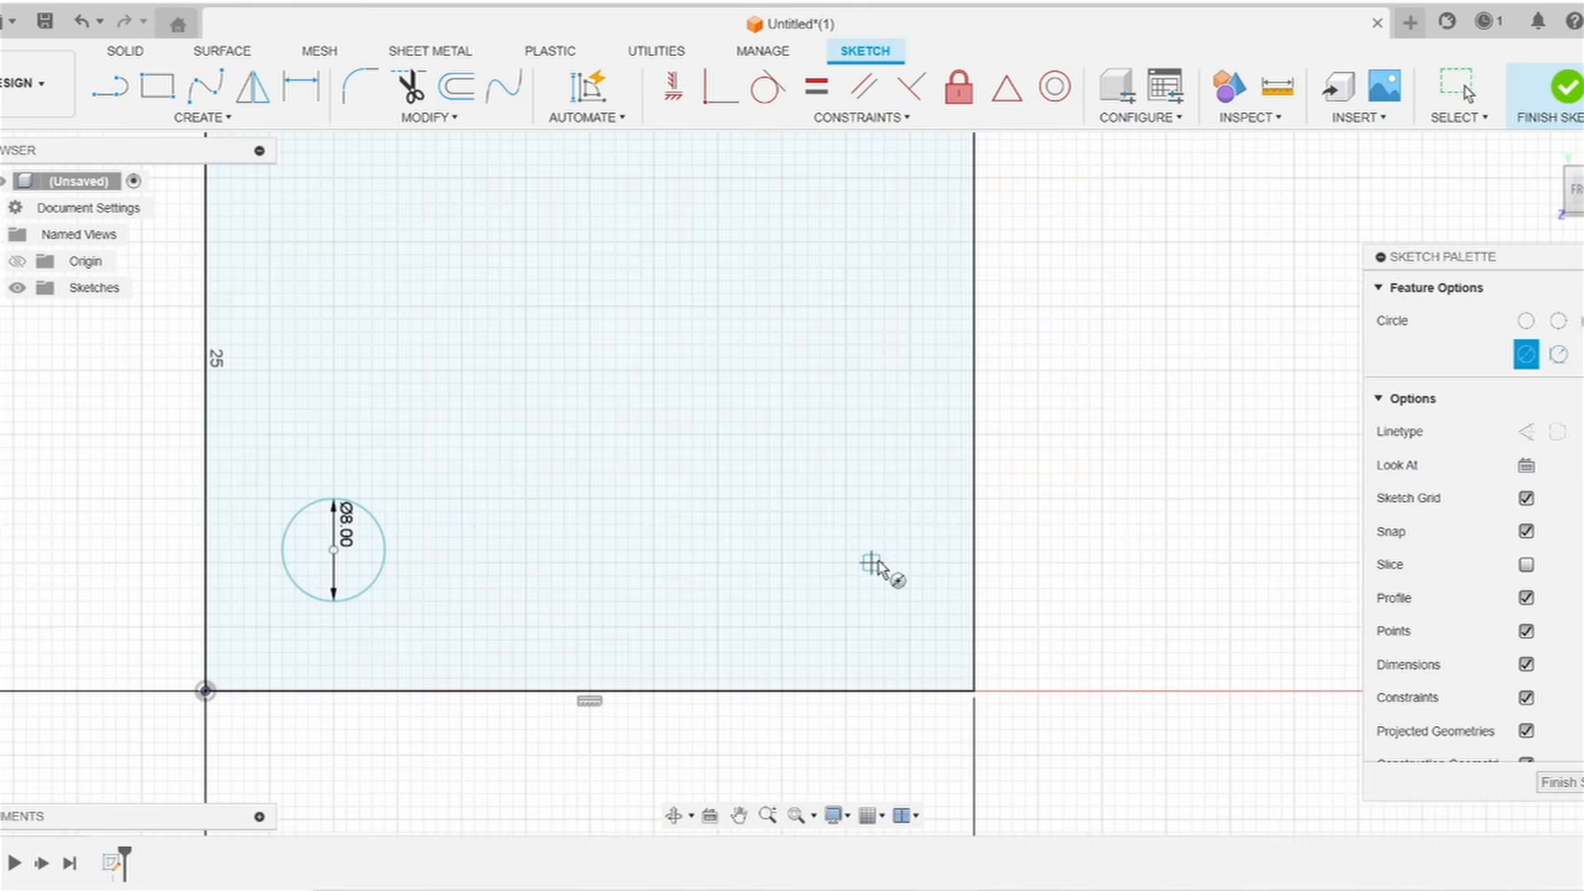
{"action": "key", "text": "Return"}
{"action": "key", "text": "Escape"}
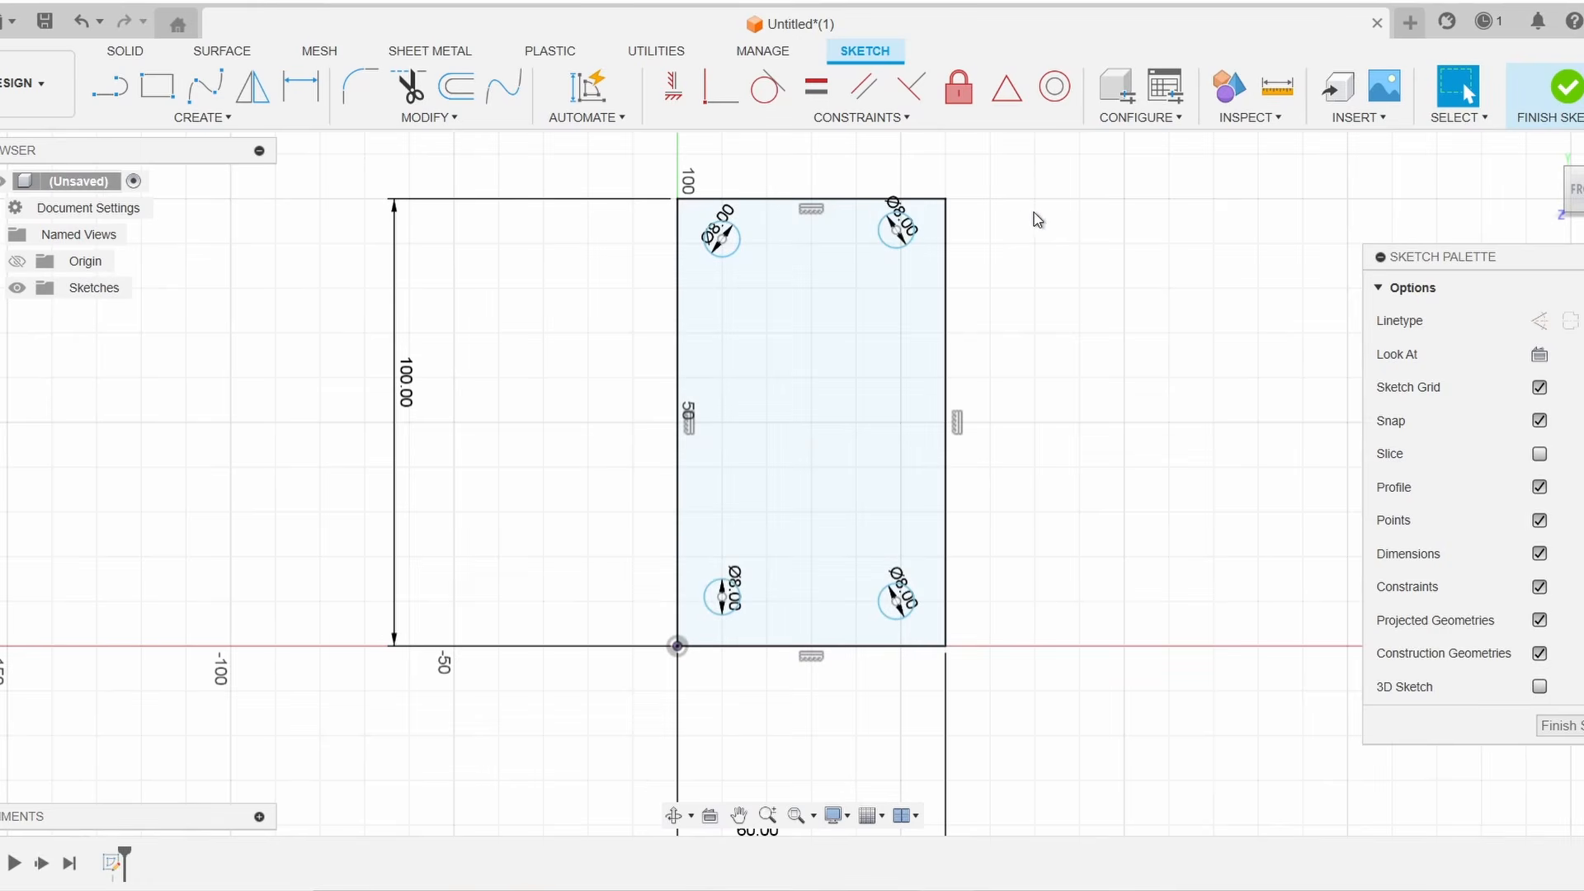
Drag the top-right circle closer to the rectangle's top-right corner
{"action": "middle_click_drag", "start_coordinate": [1039, 220], "coordinate": [1023, 295]}
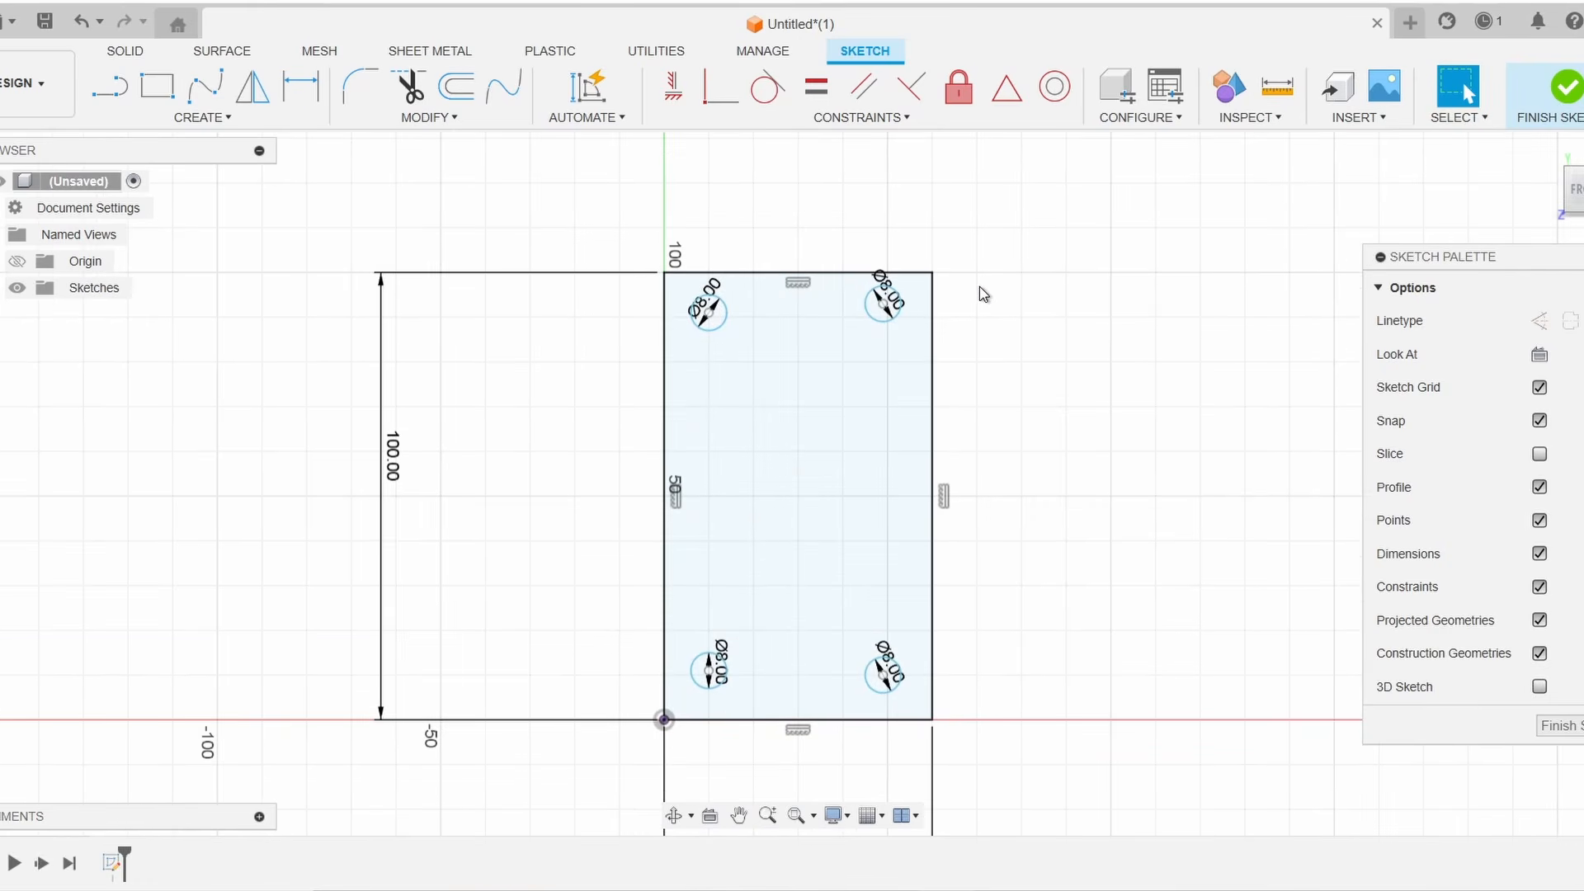
{"action": "scroll", "coordinate": [948, 297], "scroll_direction": "up", "scroll_amount": 8}
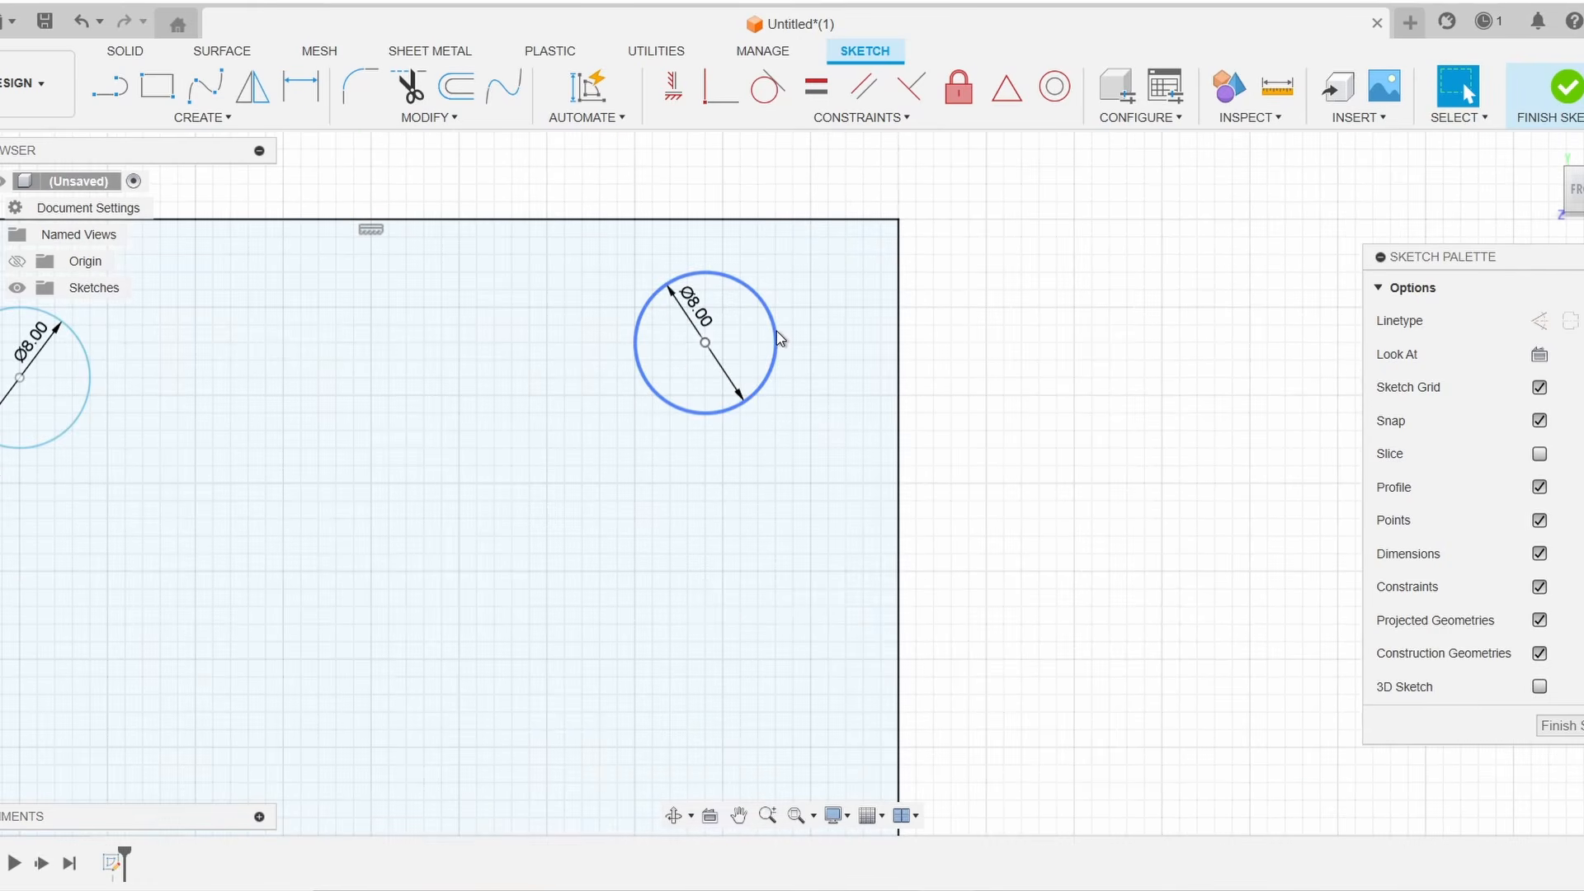
{"action": "mouse_move", "coordinate": [778, 338]}
{"action": "left_mouse_down"}
{"action": "mouse_move", "coordinate": [730, 448]}
{"action": "mouse_move", "coordinate": [800, 396]}
{"action": "mouse_move", "coordinate": [614, 392]}
{"action": "mouse_move", "coordinate": [724, 512]}
{"action": "mouse_move", "coordinate": [834, 400]}
{"action": "mouse_move", "coordinate": [764, 399]}
{"action": "left_mouse_up"}
{"action": "scroll", "coordinate": [1031, 346], "scroll_direction": "down", "scroll_amount": 3}
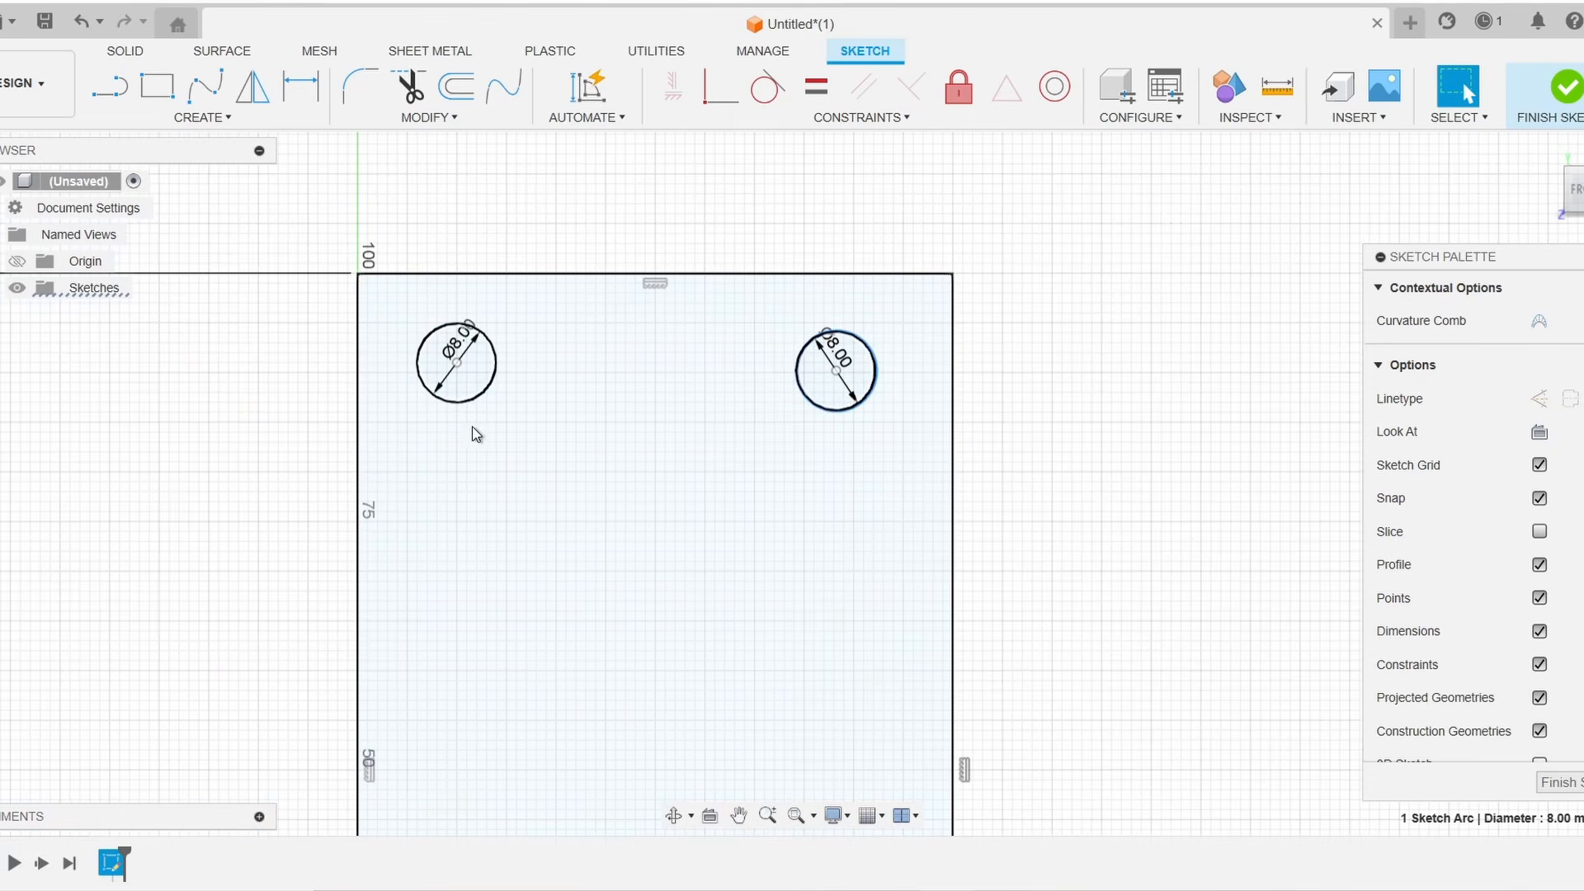
{"action": "left_click", "coordinate": [1225, 468]}
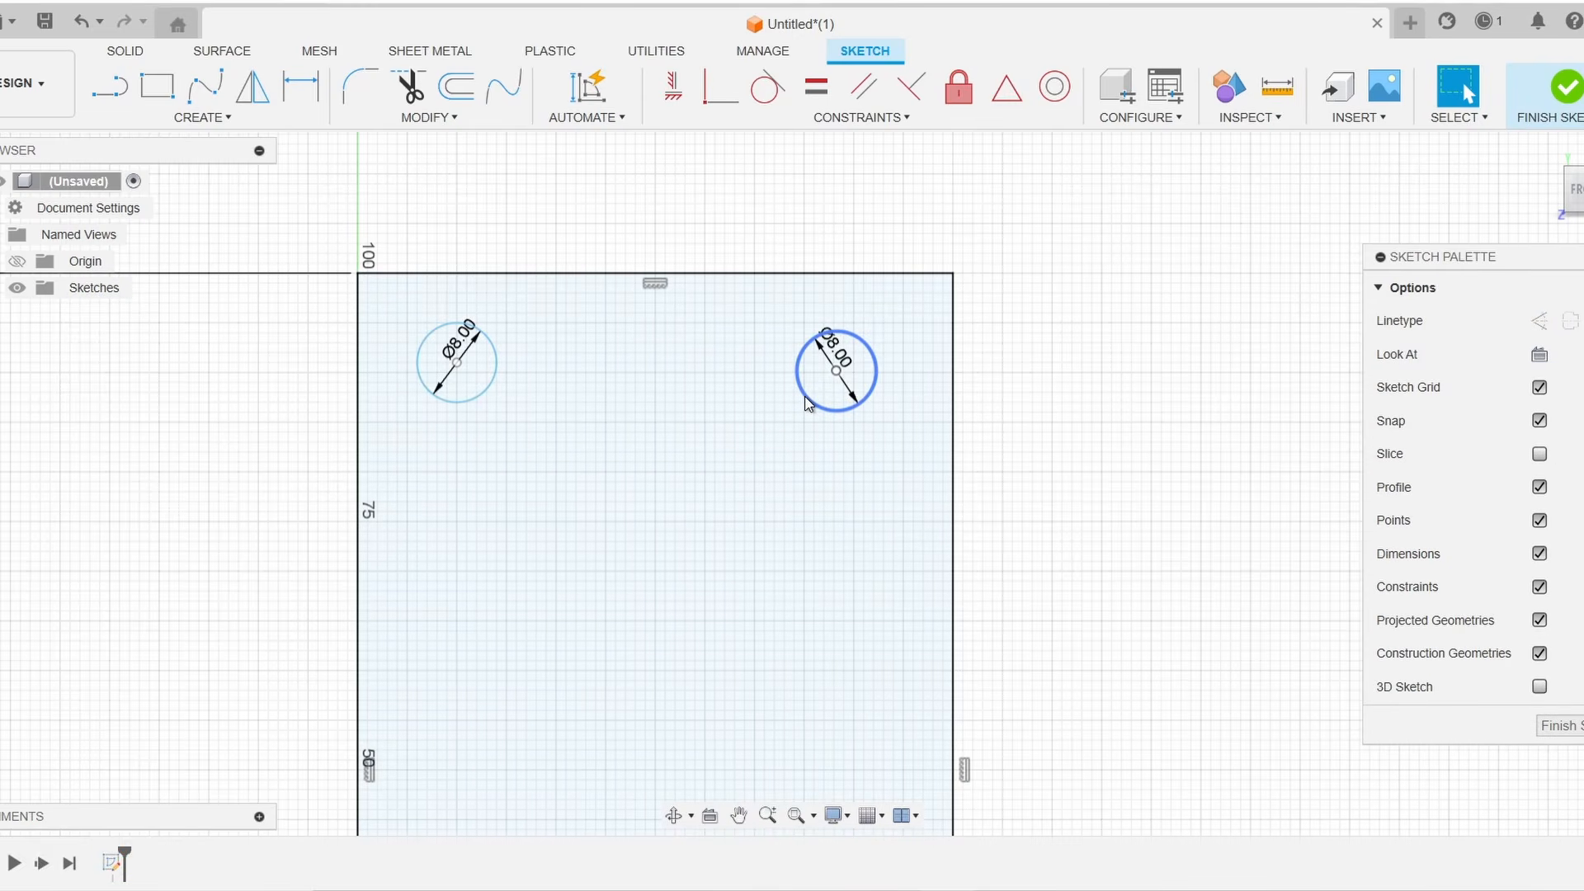
{"action": "mouse_move", "coordinate": [806, 400]}
{"action": "left_mouse_down"}
{"action": "mouse_move", "coordinate": [650, 394]}
{"action": "mouse_move", "coordinate": [861, 514]}
{"action": "mouse_move", "coordinate": [773, 471]}
{"action": "mouse_move", "coordinate": [852, 372]}
{"action": "left_mouse_up"}
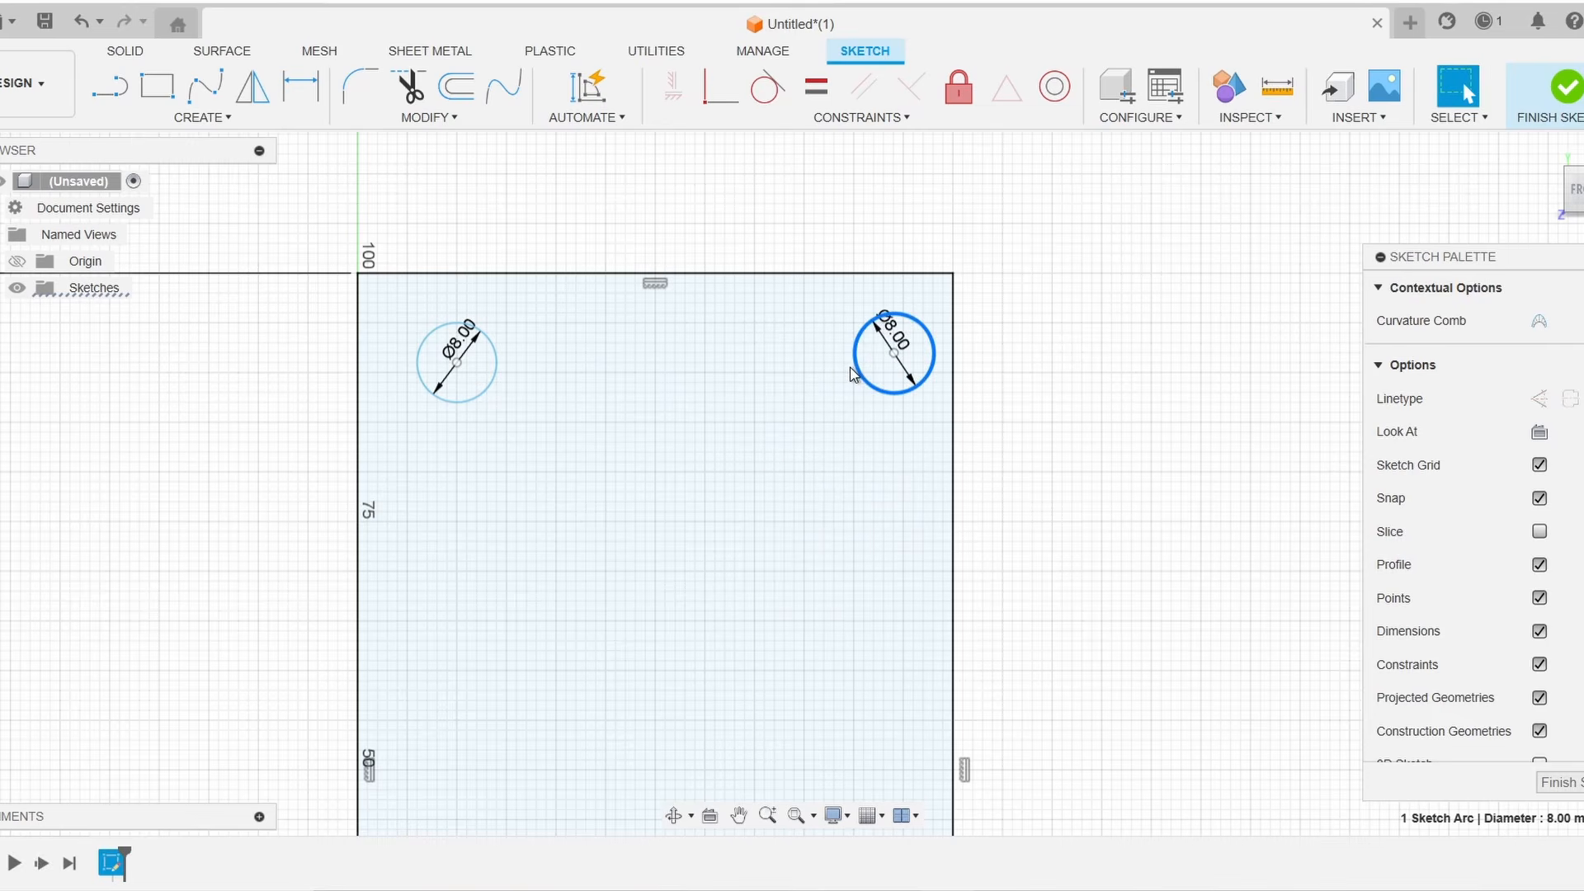
{"action": "left_click", "coordinate": [731, 274]}
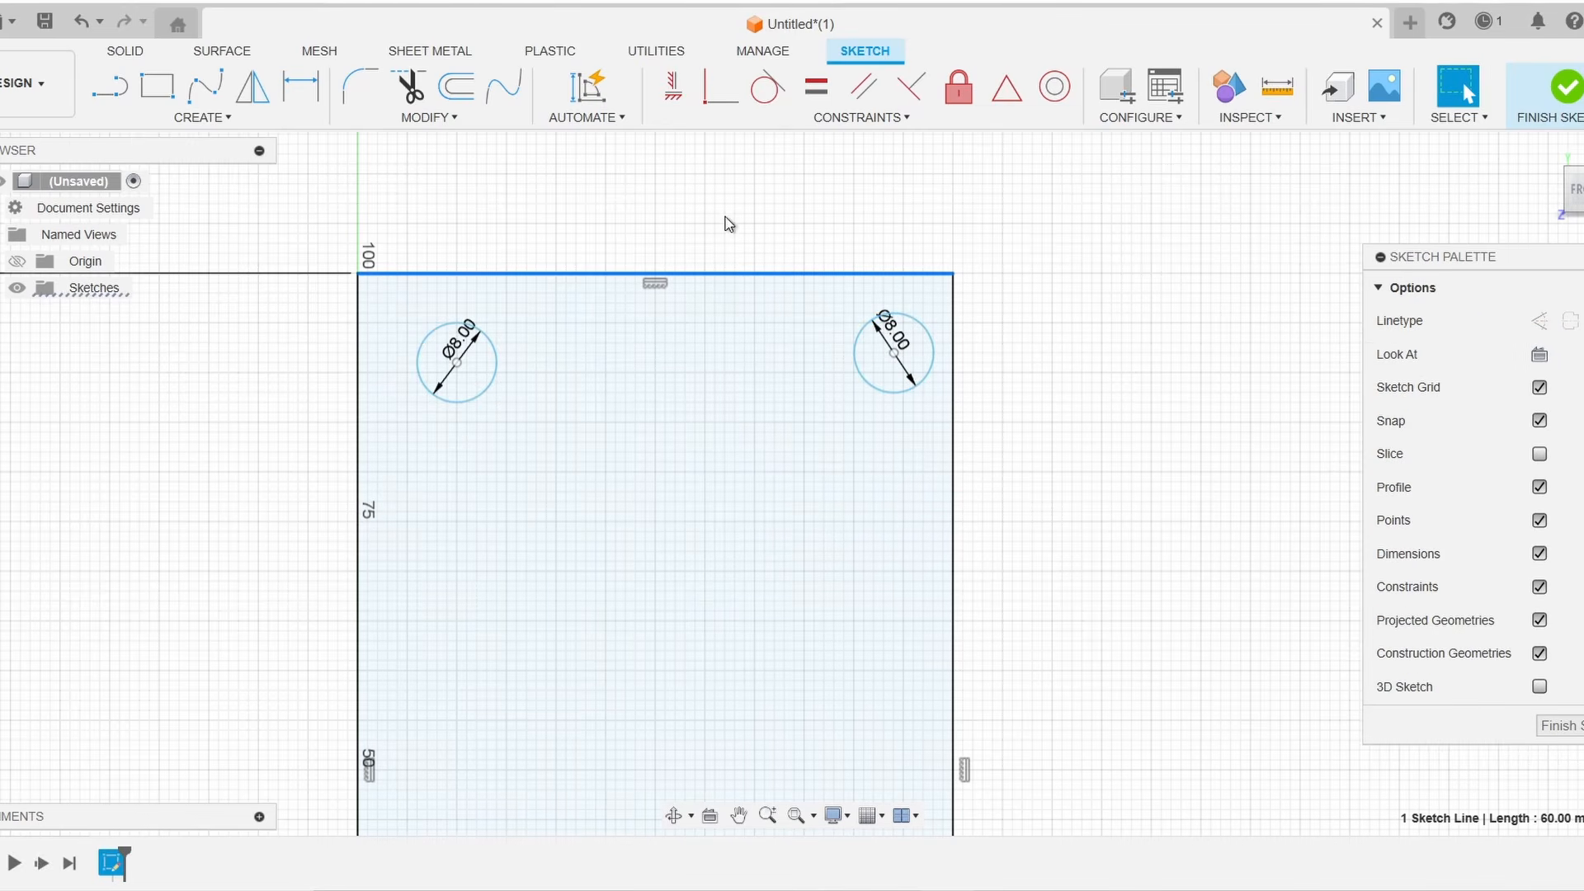
{"action": "left_click", "coordinate": [1234, 371]}
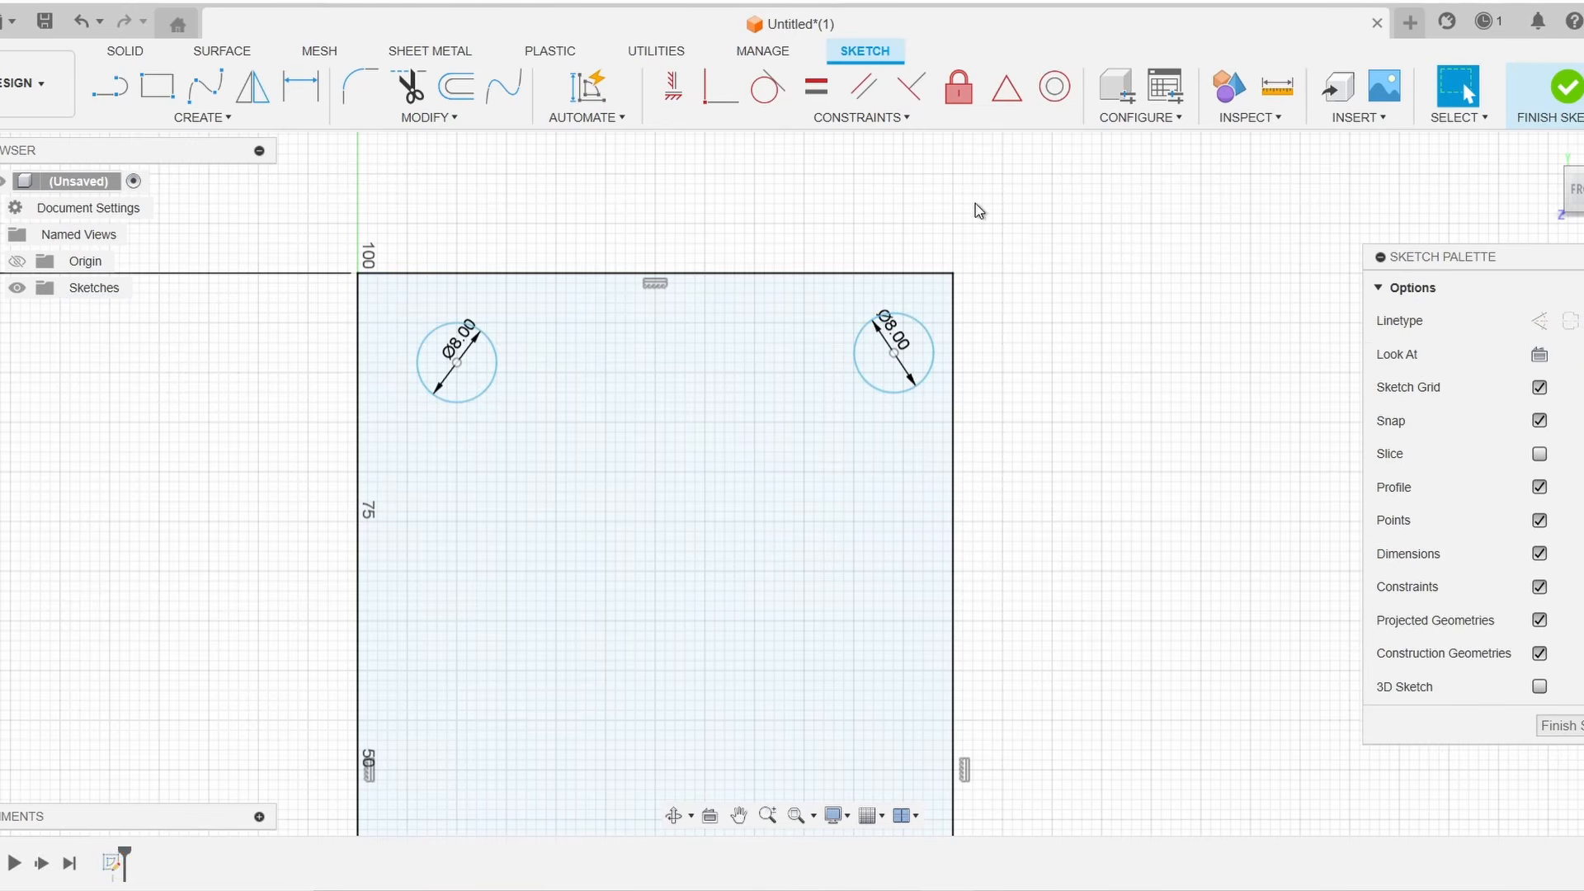
Dimension the top-left circle's center 10 mm from the rectangle's left edge
{"action": "left_click", "coordinate": [301, 85]}
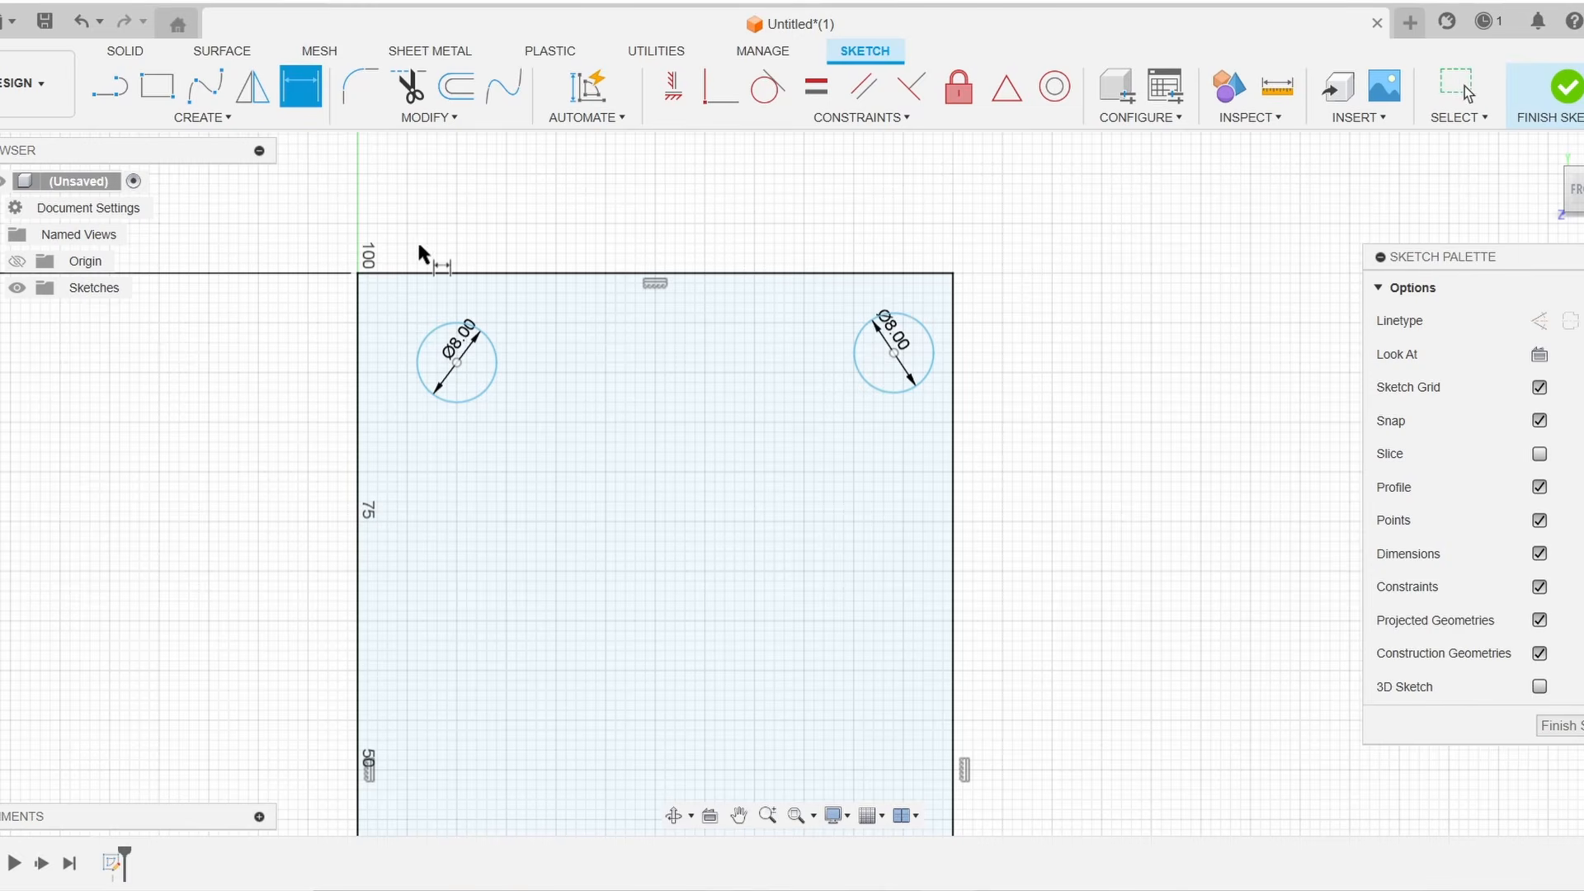
{"action": "left_click", "coordinate": [496, 348]}
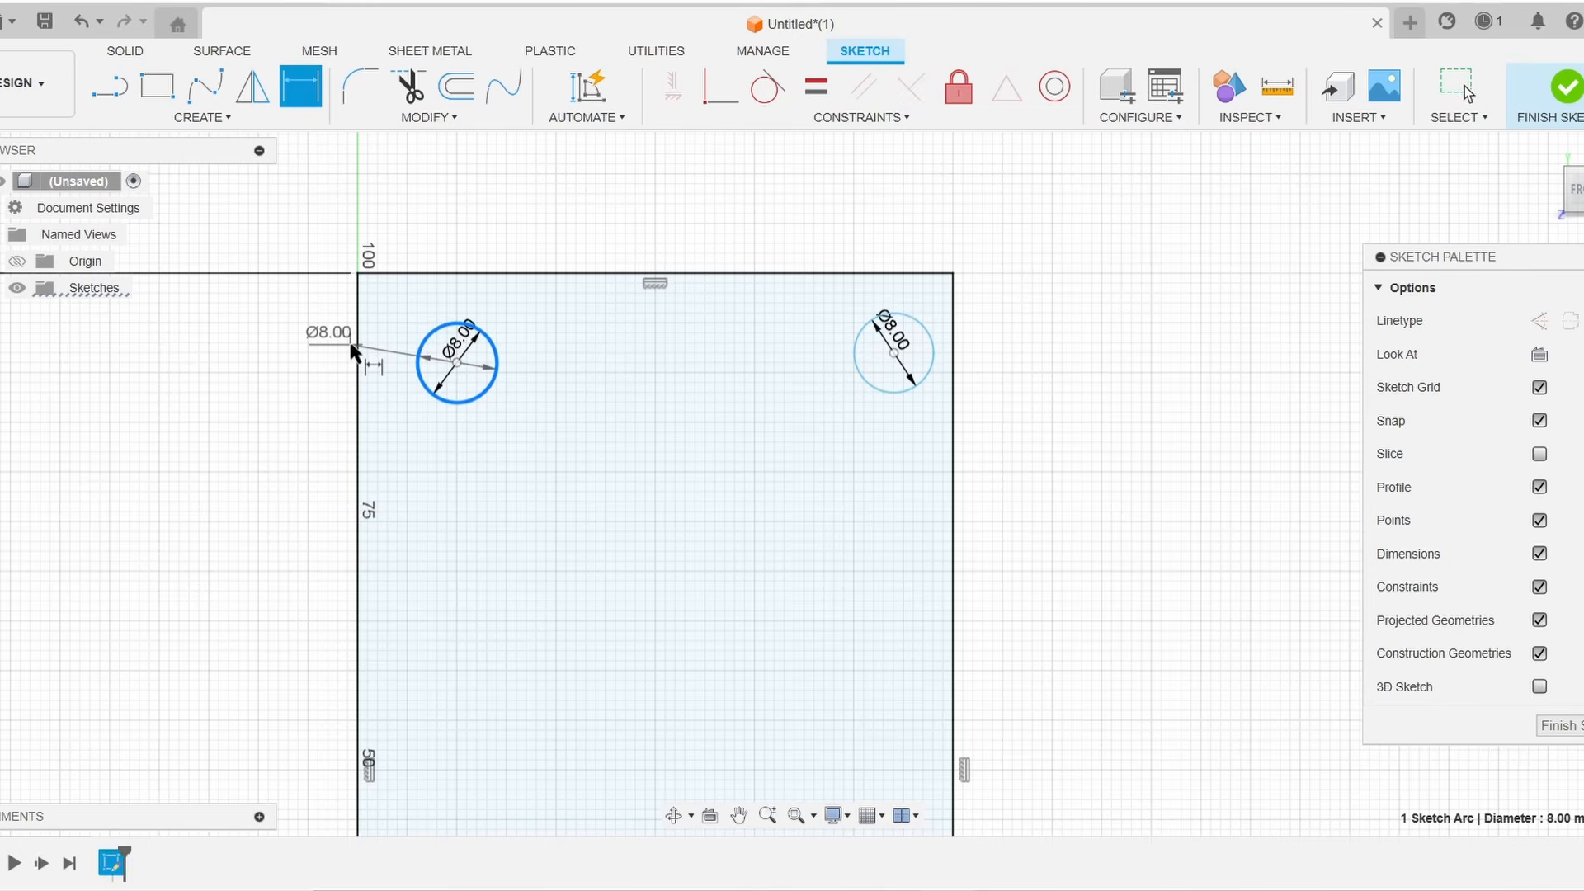
{"action": "left_click", "coordinate": [359, 351]}
{"action": "left_click", "coordinate": [417, 185]}
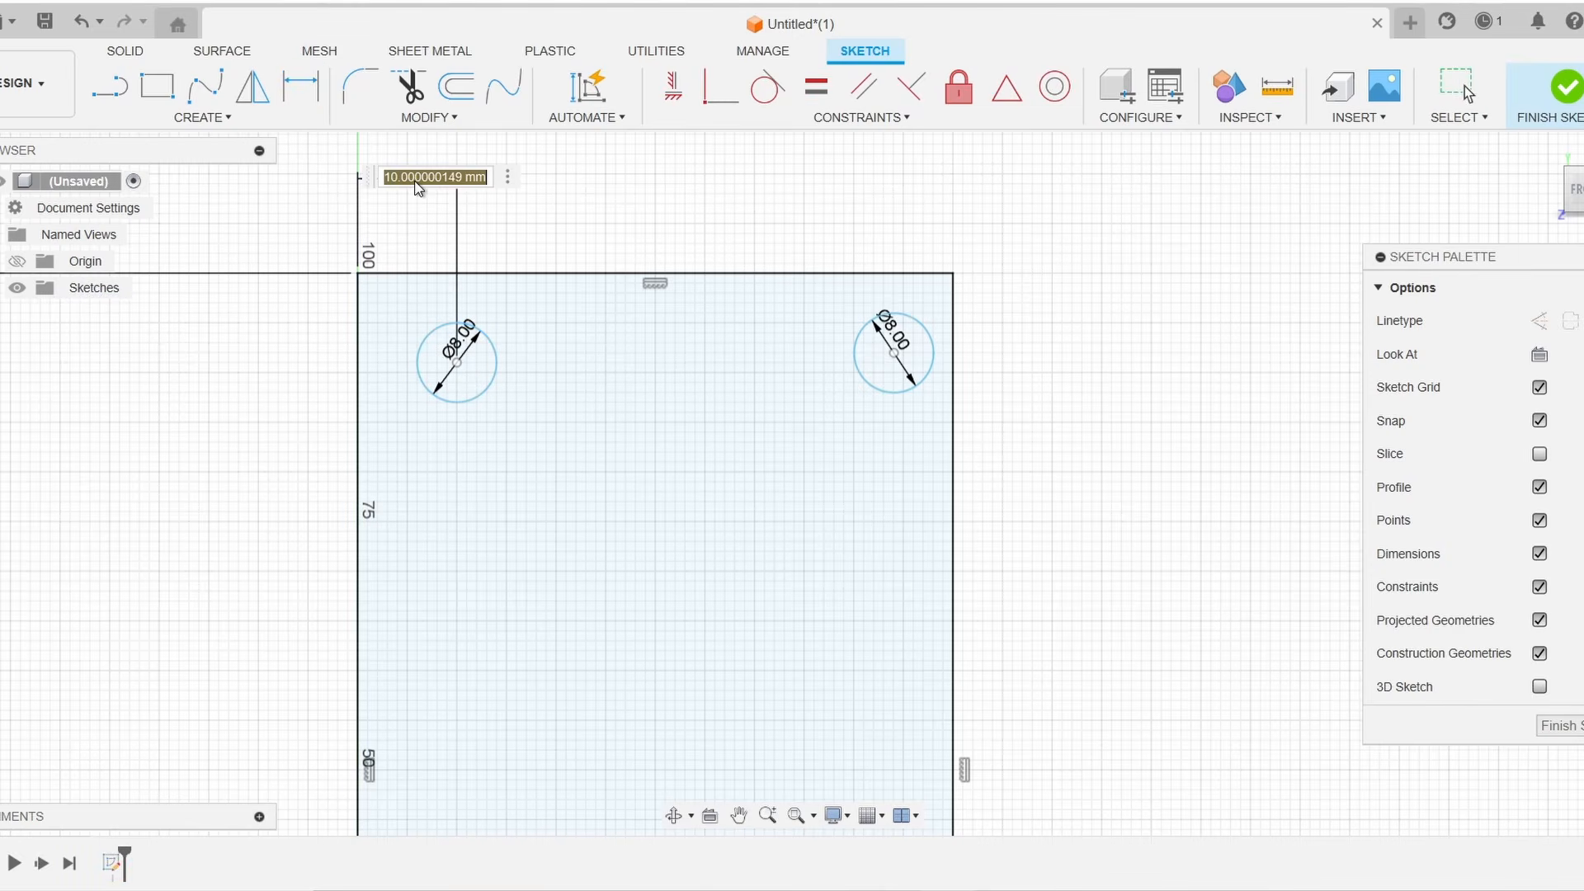
{"action": "type", "text": "10"}
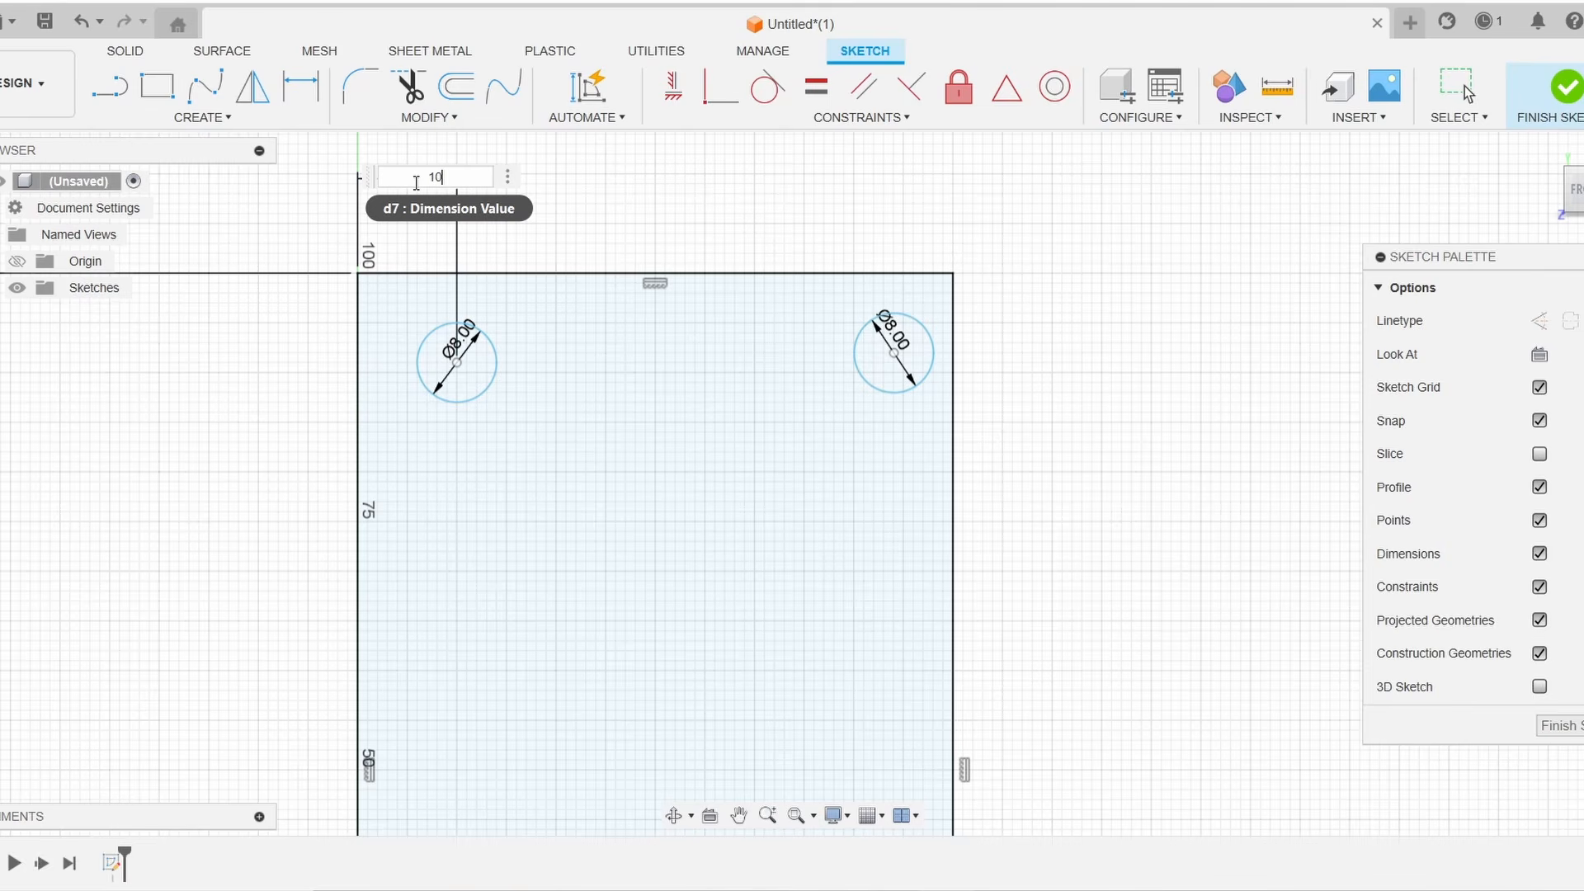
{"action": "key", "text": "Return"}
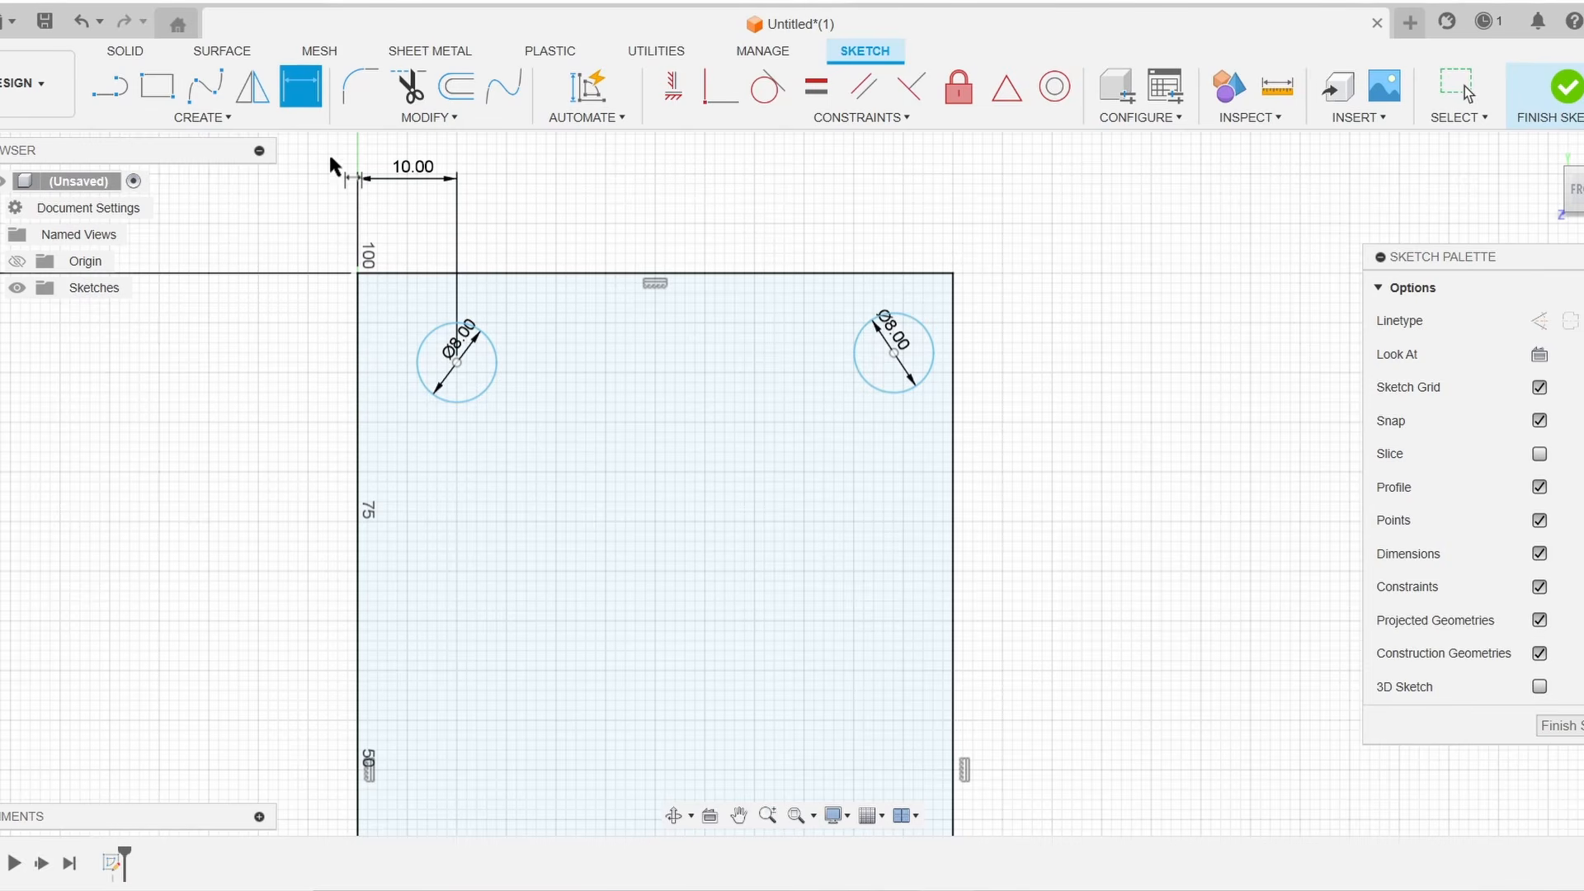
Dimension the top-left circle's center 10 mm below the rectangle's top edge
{"action": "left_click", "coordinate": [476, 275]}
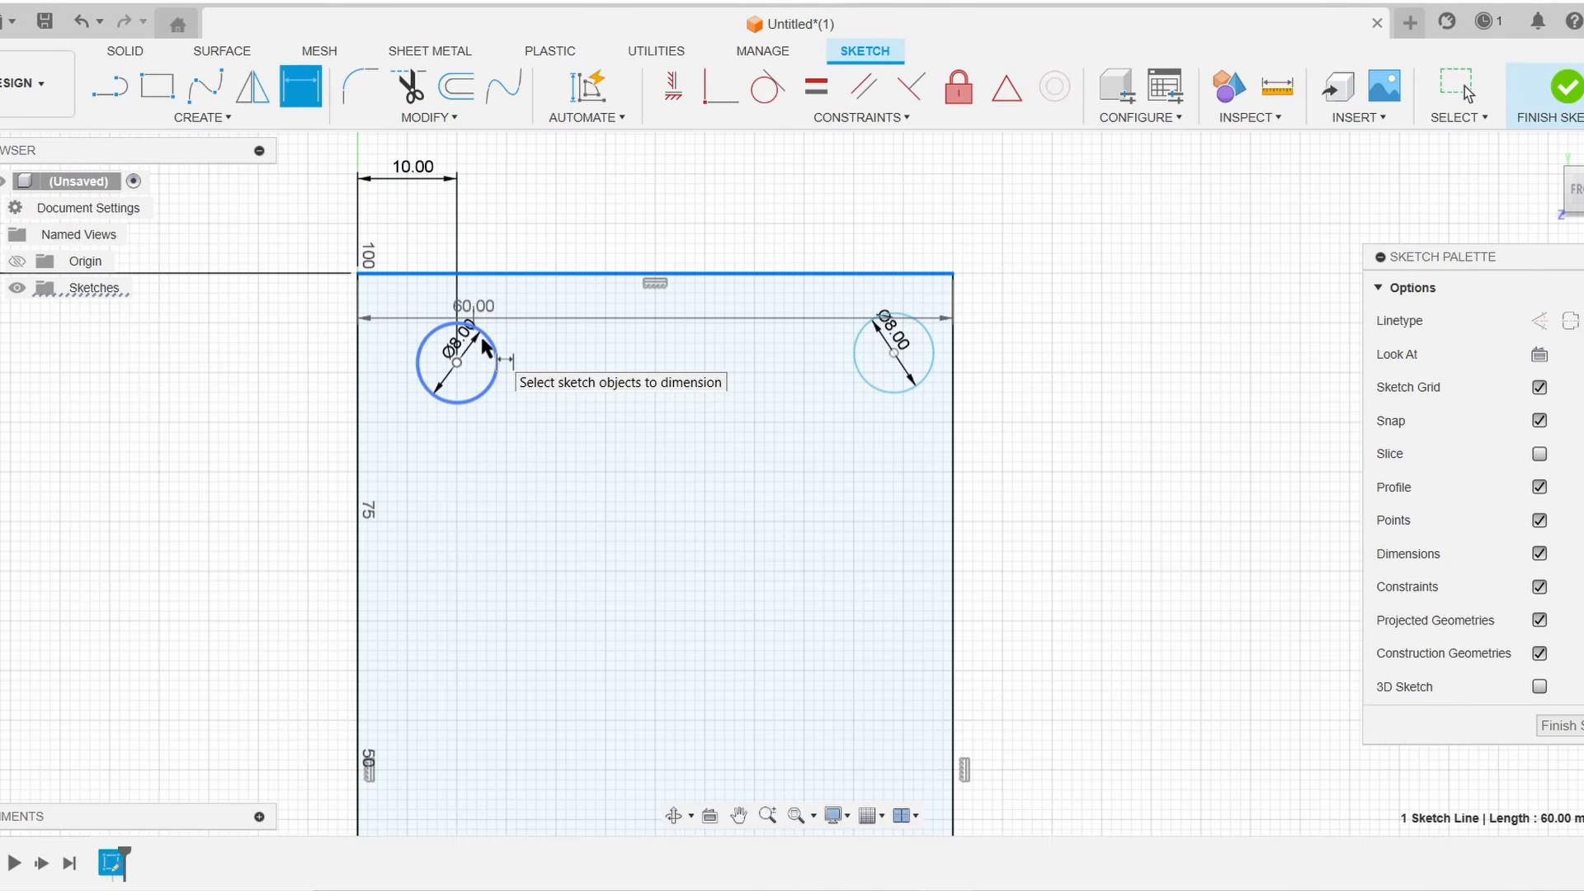
{"action": "left_click", "coordinate": [457, 361]}
{"action": "left_click", "coordinate": [301, 324]}
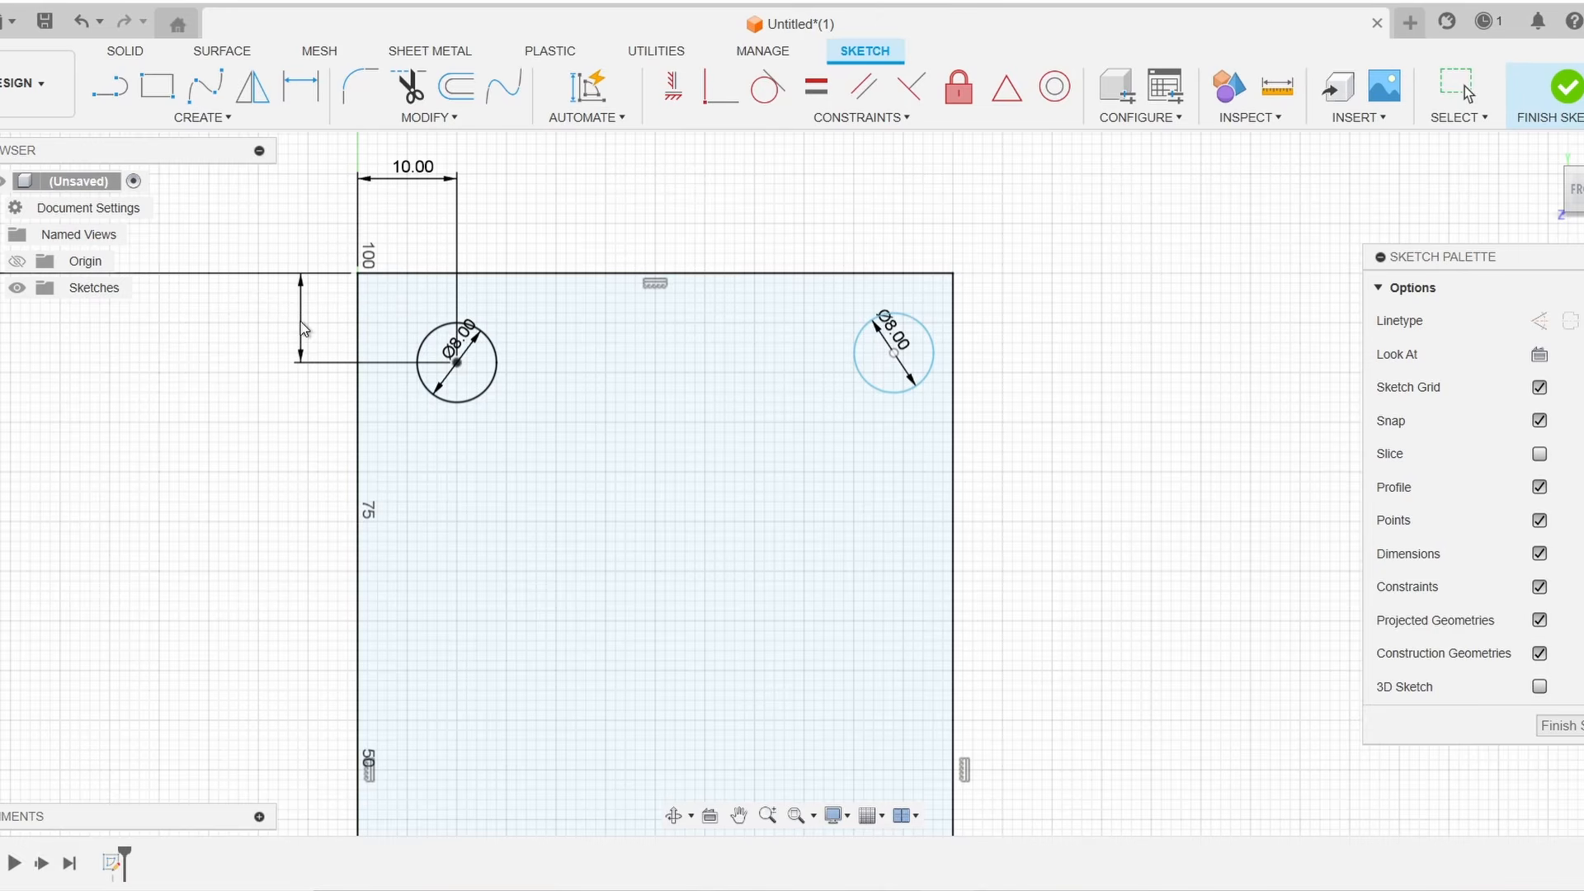
{"action": "key", "text": "Return"}
{"action": "scroll", "coordinate": [1128, 448], "scroll_direction": "down", "scroll_amount": 5}
{"action": "middle_click_drag", "start_coordinate": [1128, 448], "coordinate": [1080, 358]}
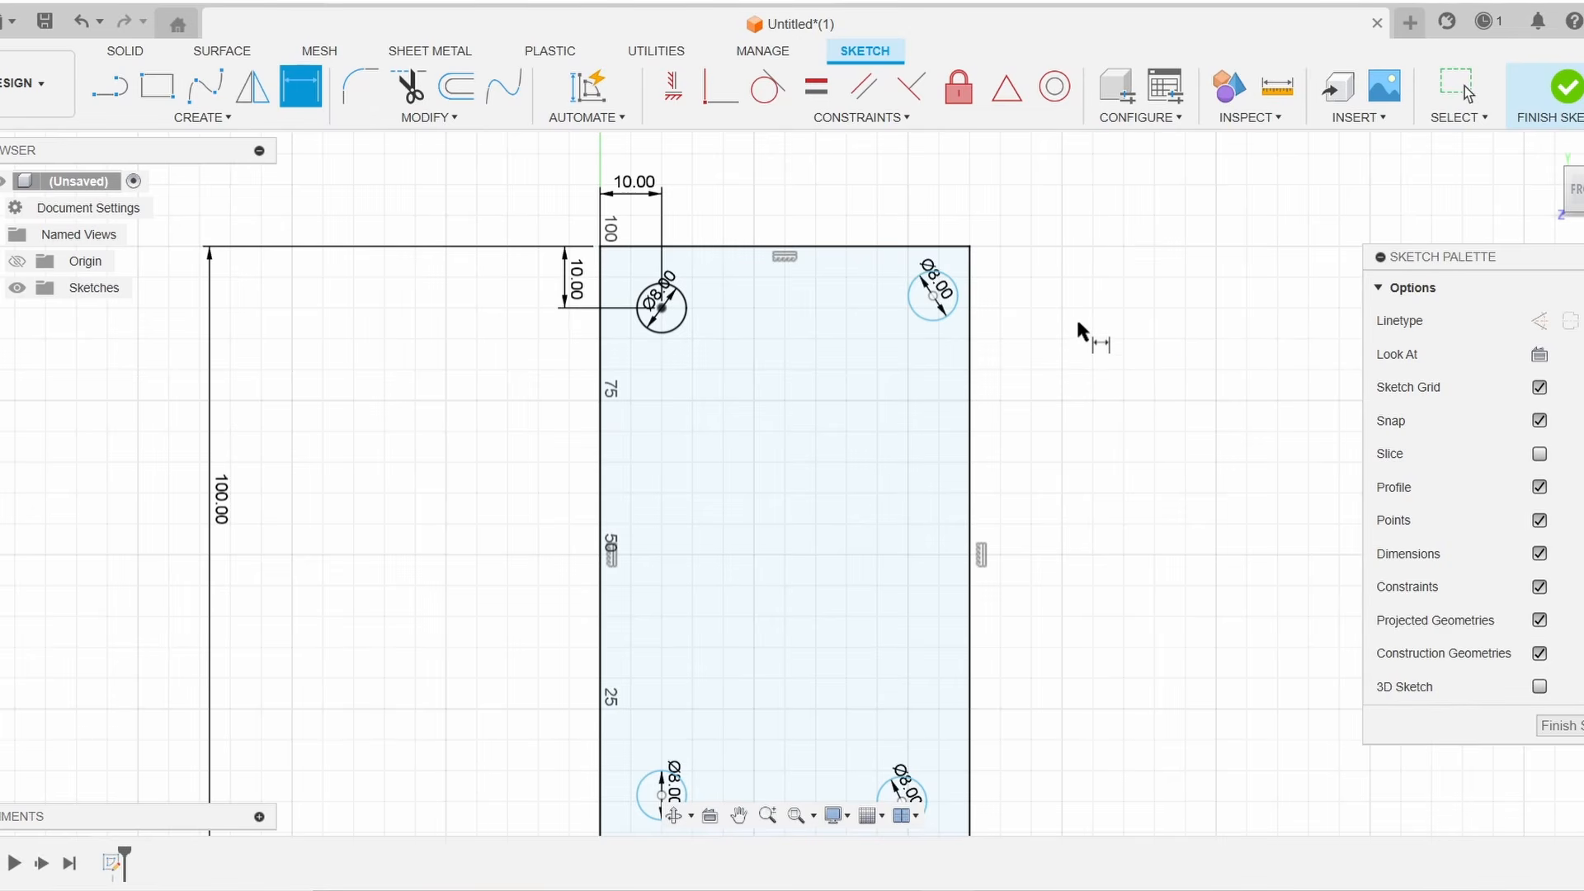
{"action": "scroll", "coordinate": [1030, 281], "scroll_direction": "up", "scroll_amount": 4}
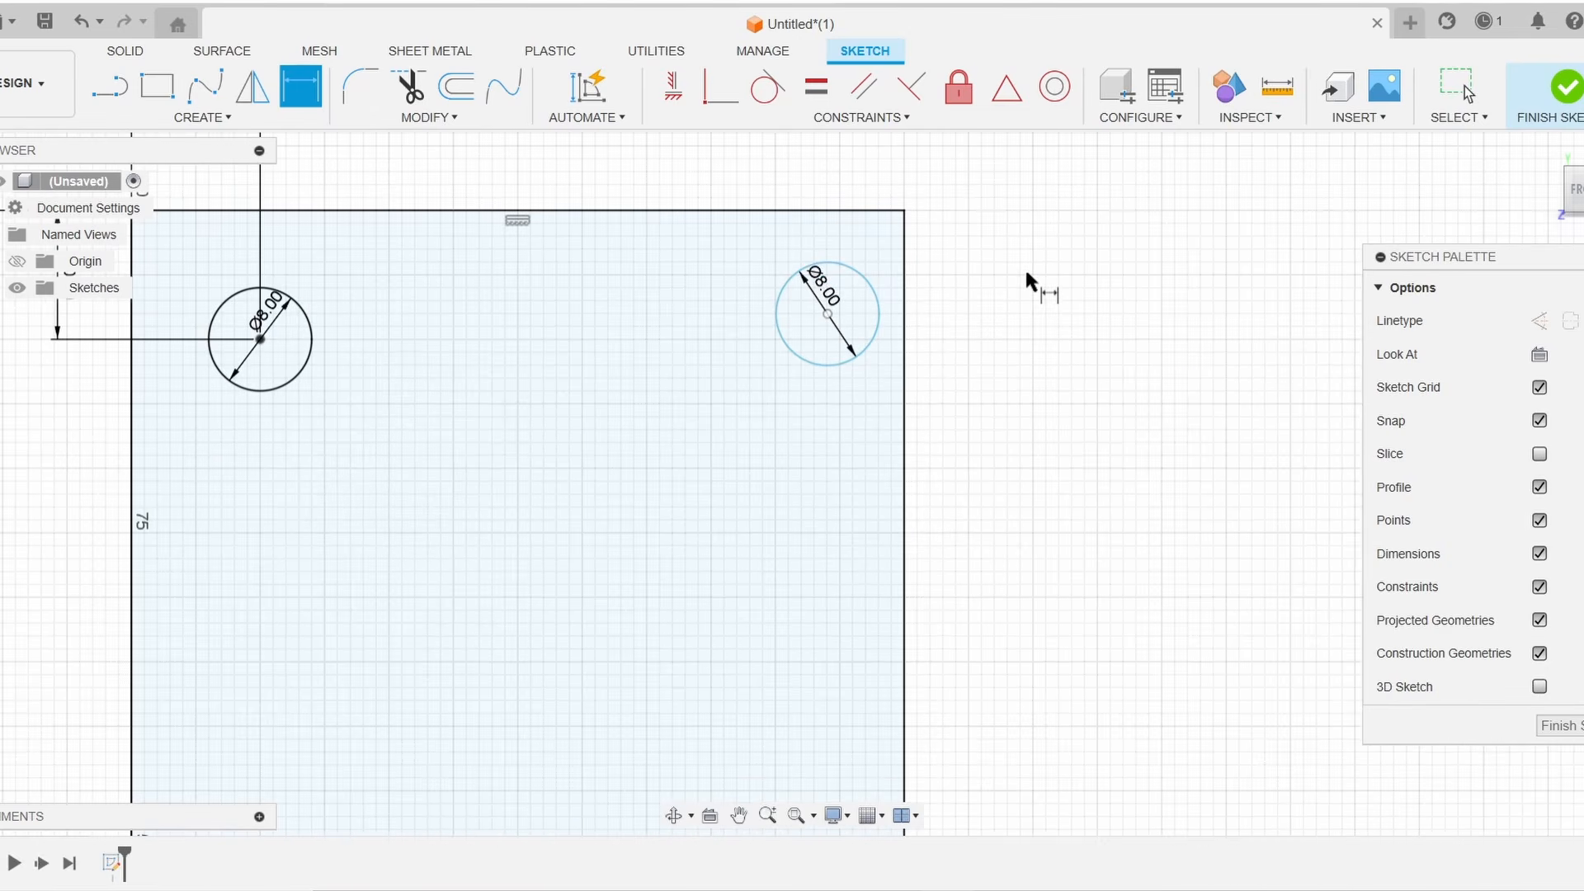
{"action": "key", "text": "Escape"}
Move the top-right circle inward and draw a second 8 mm circle just below it
{"action": "left_click", "coordinate": [820, 311]}
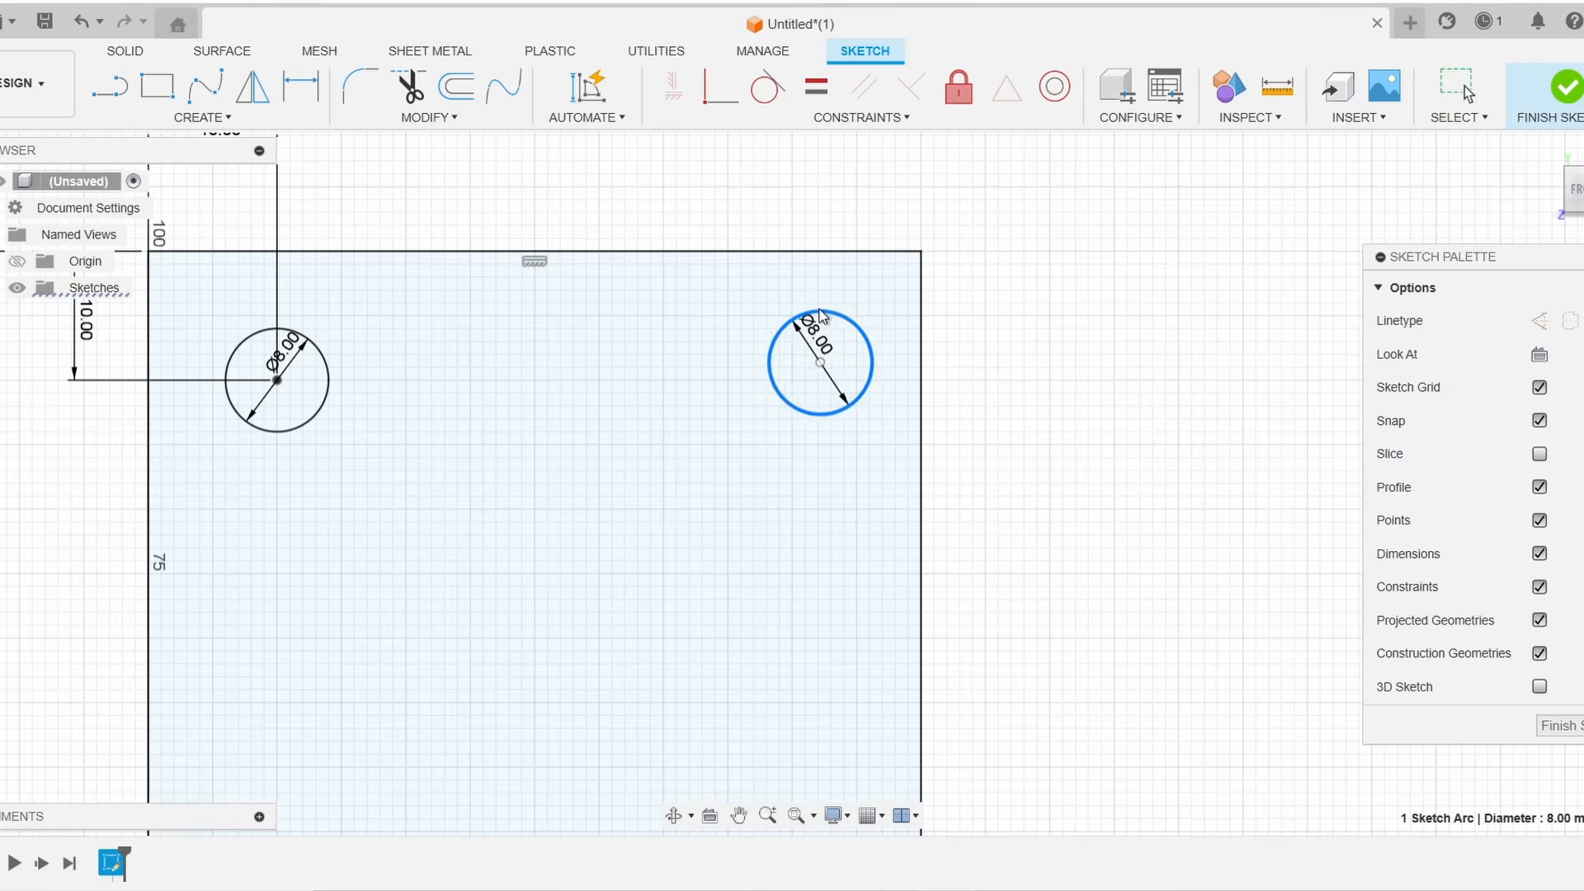
{"action": "left_click_drag", "start_coordinate": [820, 312], "coordinate": [762, 295]}
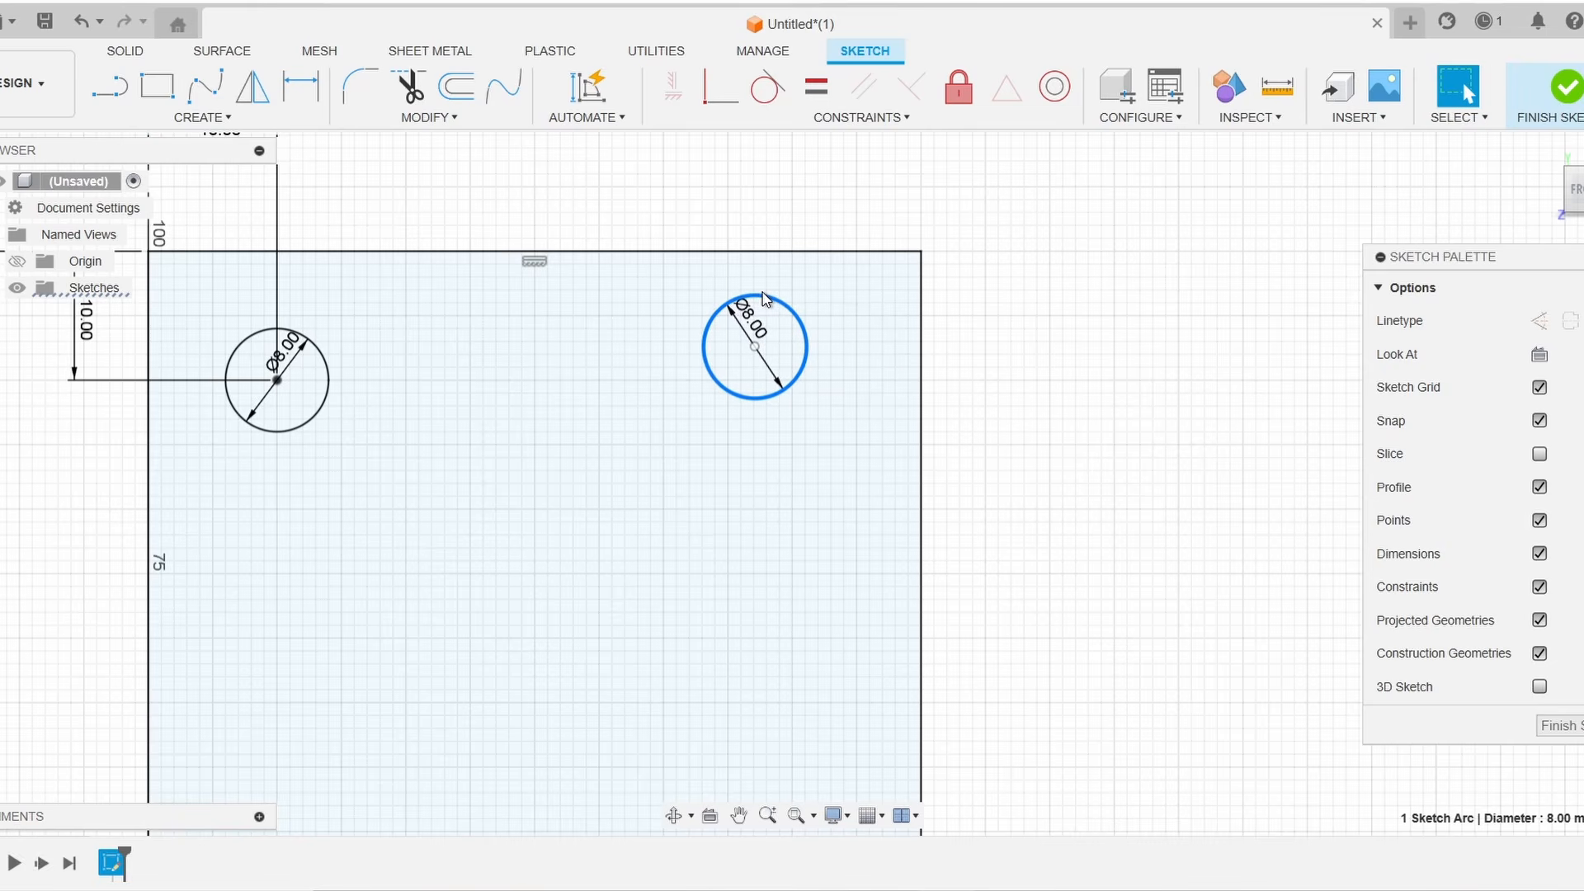
{"action": "left_click", "coordinate": [213, 117]}
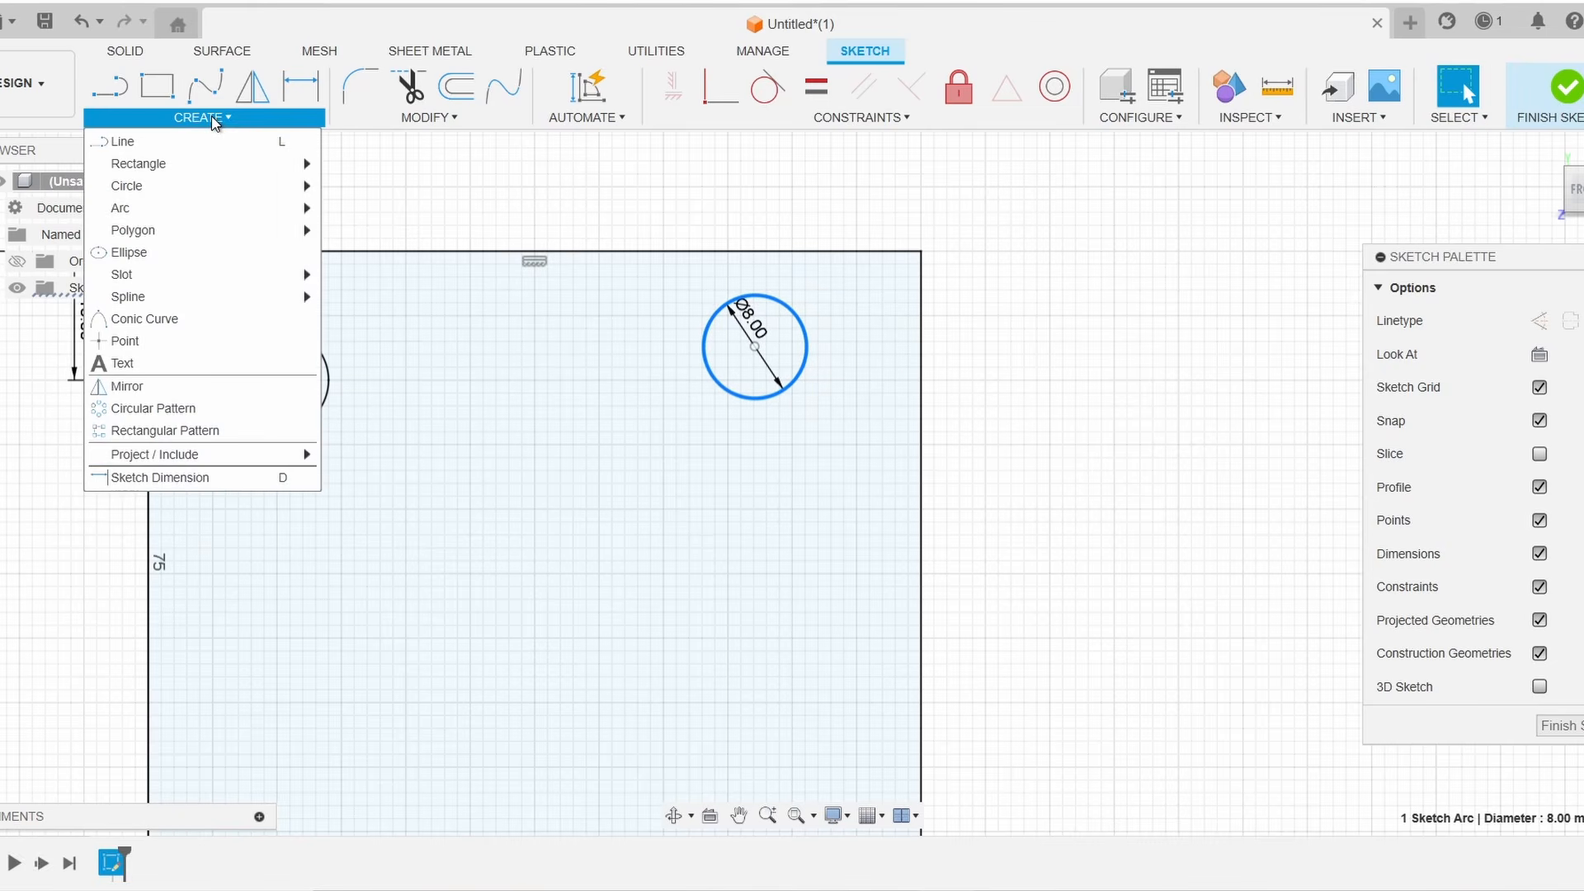
{"action": "mouse_move", "coordinate": [233, 203]}
{"action": "left_click", "coordinate": [388, 185]}
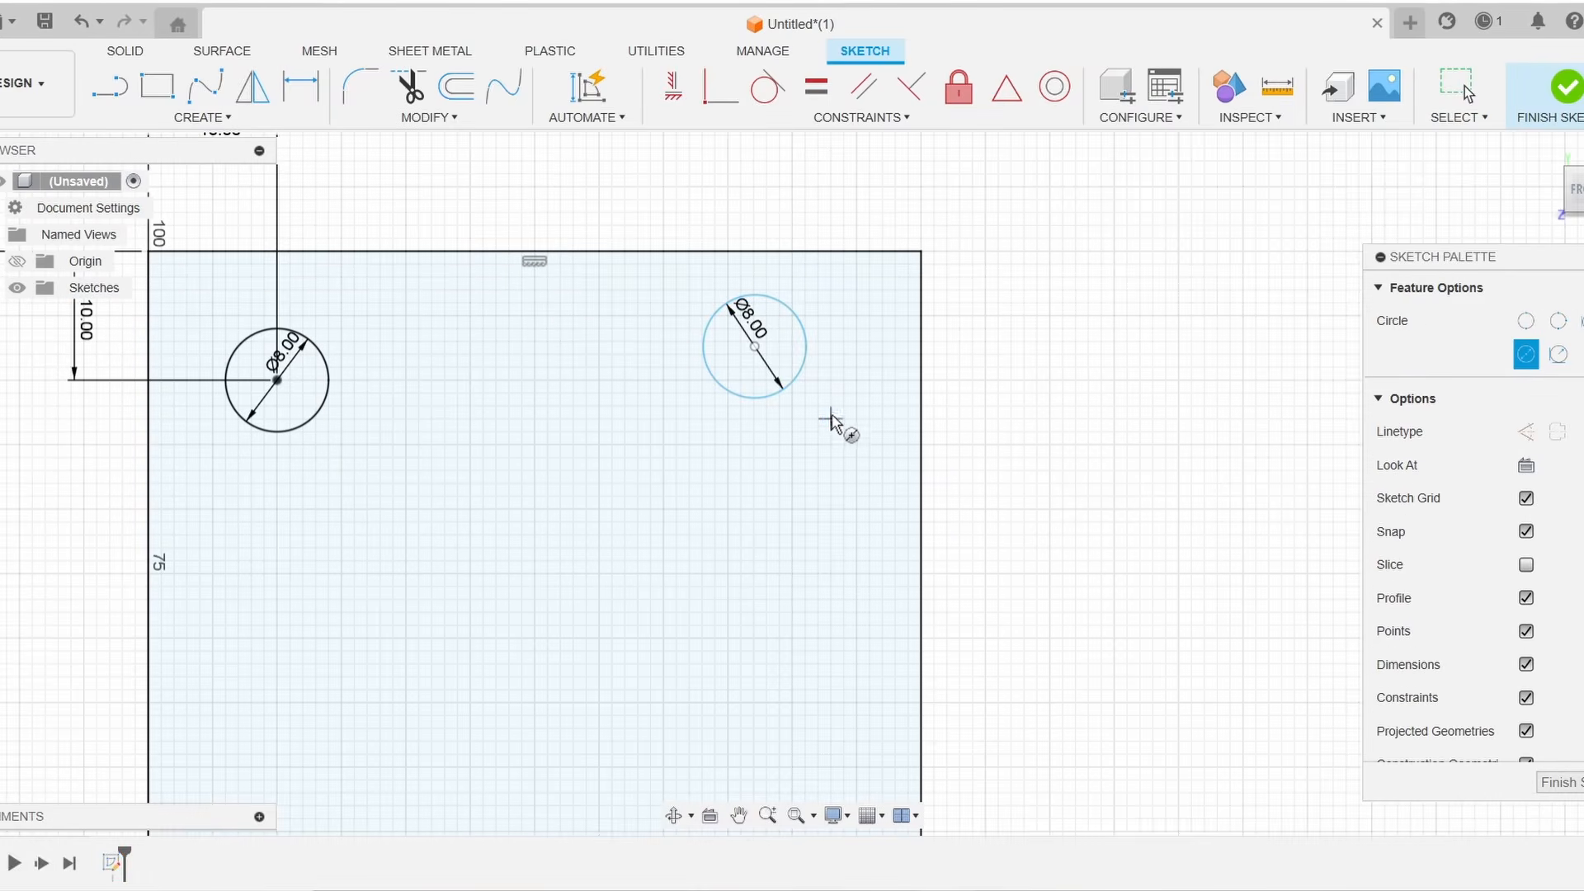
{"action": "left_click", "coordinate": [830, 419]}
{"action": "type", "text": "8"}
{"action": "key", "text": "Return"}
{"action": "key", "text": "Escape"}
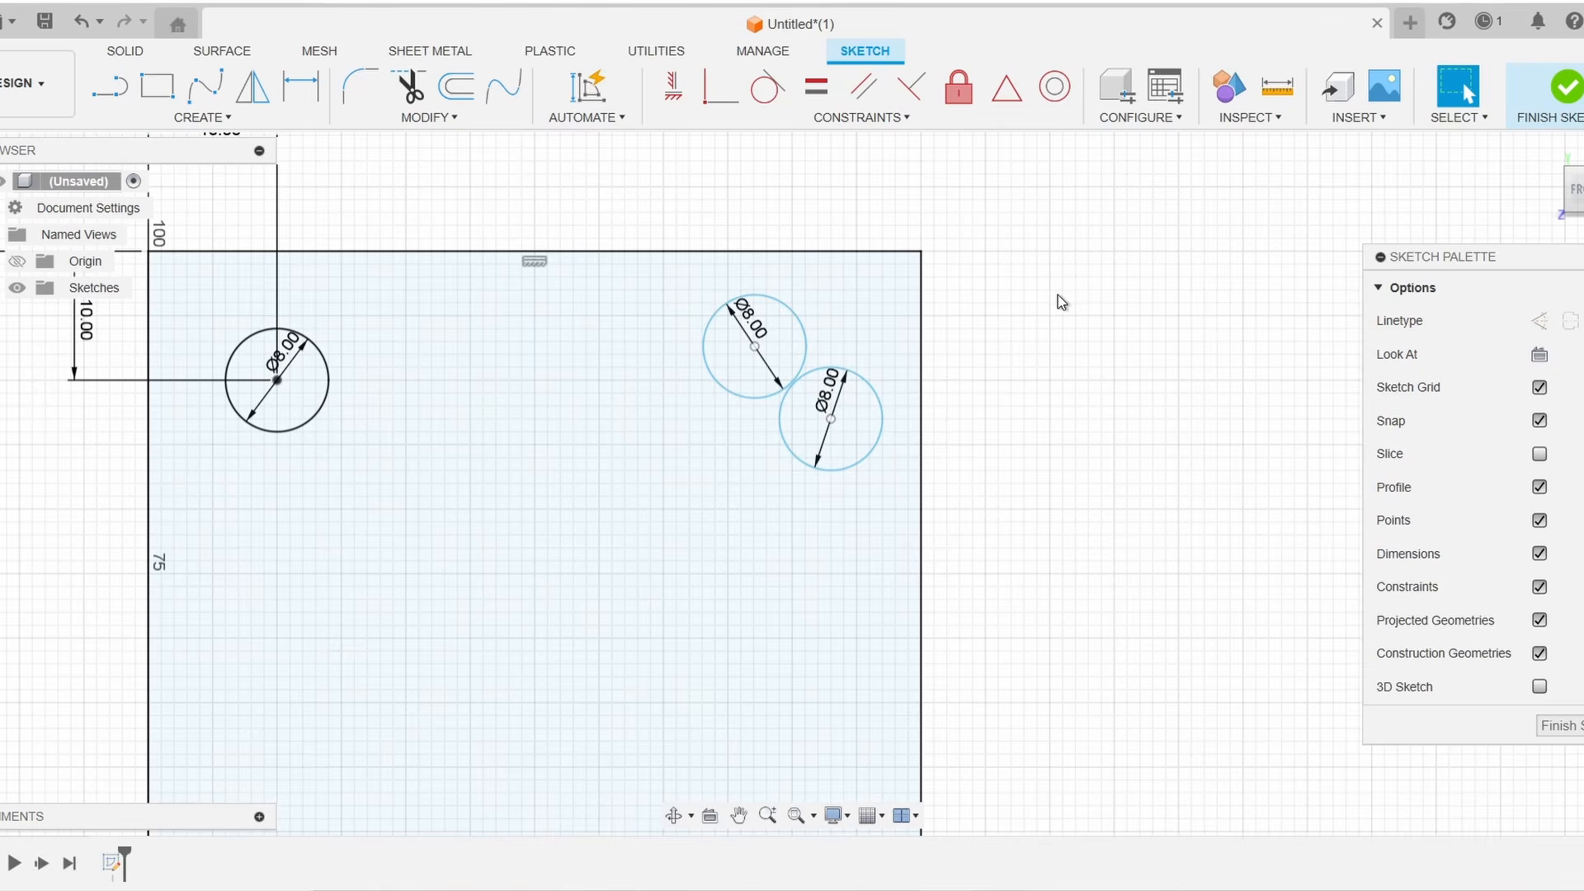
Draw two lines joining the top-right pair of circles on both sides to outline a slot
{"action": "scroll", "coordinate": [754, 342], "scroll_direction": "up", "scroll_amount": 3}
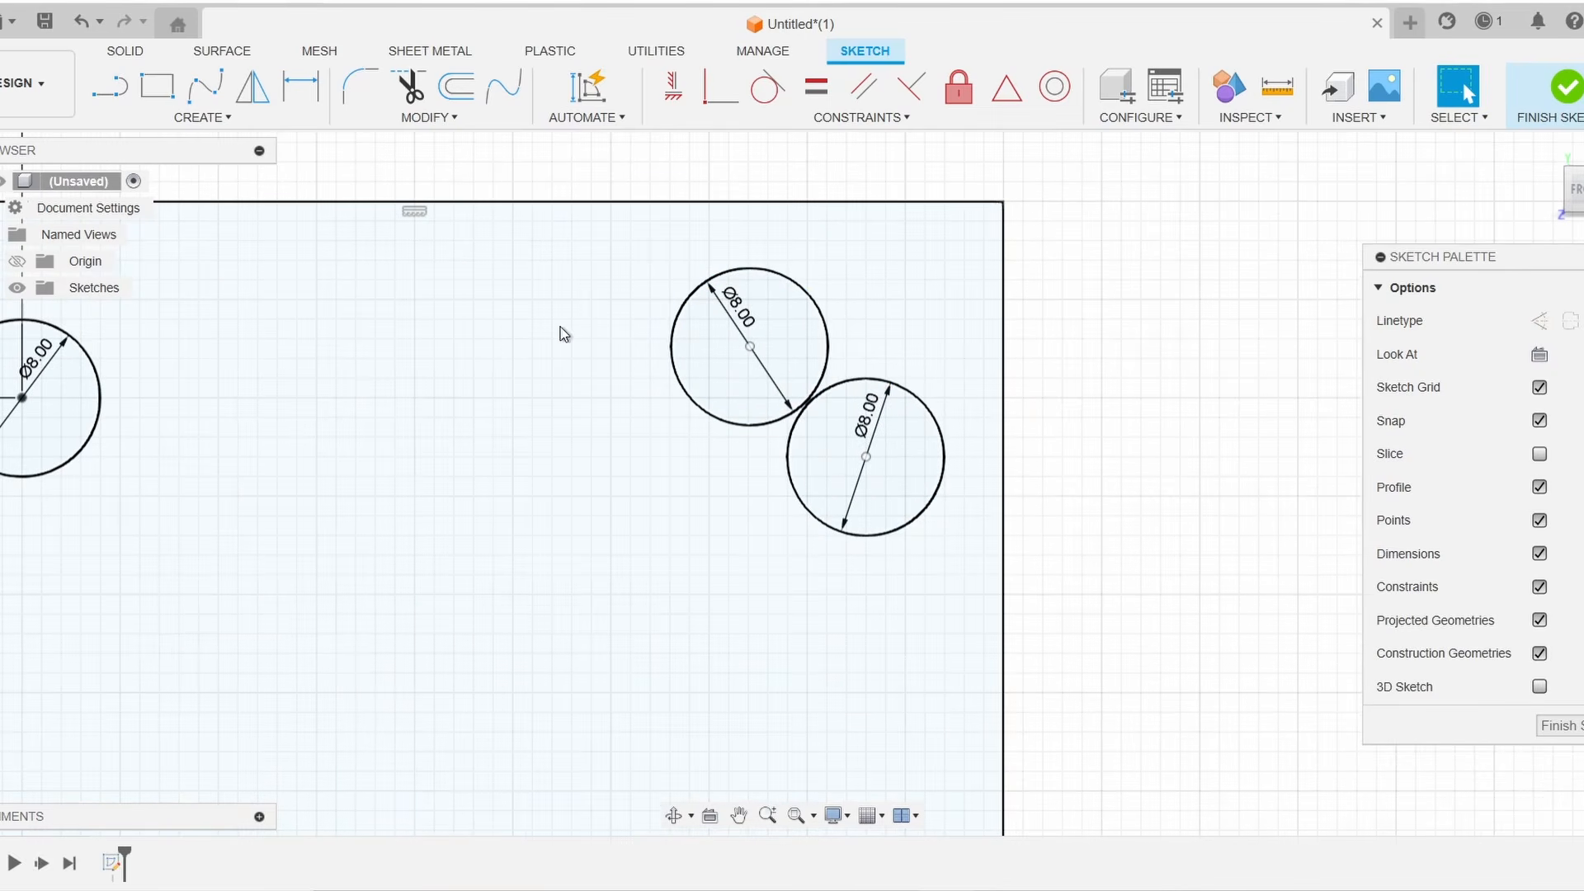
{"action": "left_click", "coordinate": [110, 85]}
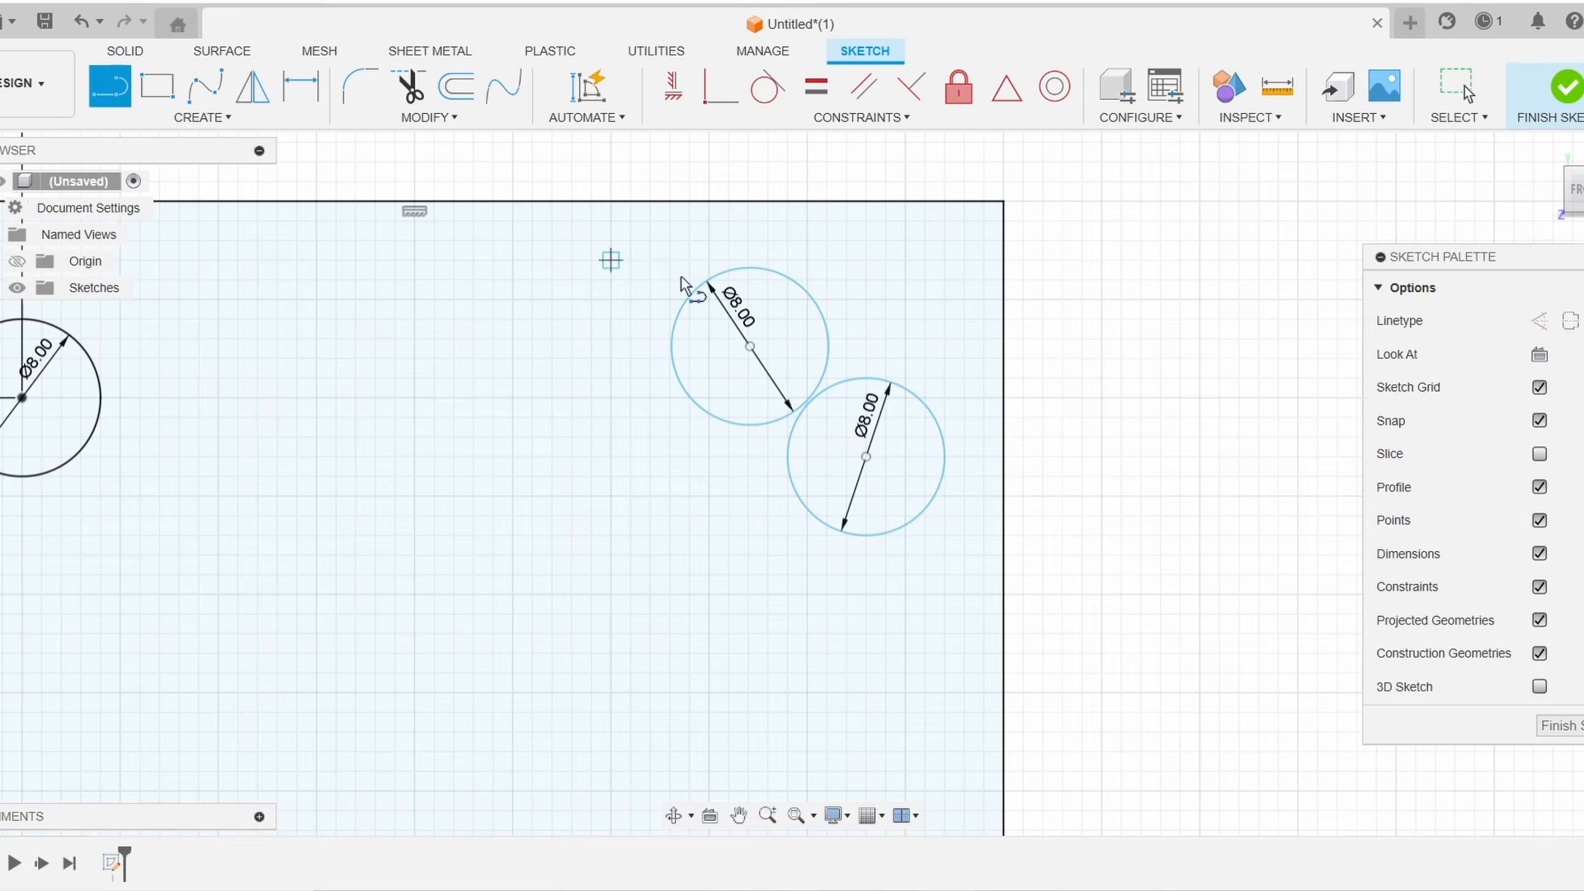
{"action": "left_click", "coordinate": [810, 293]}
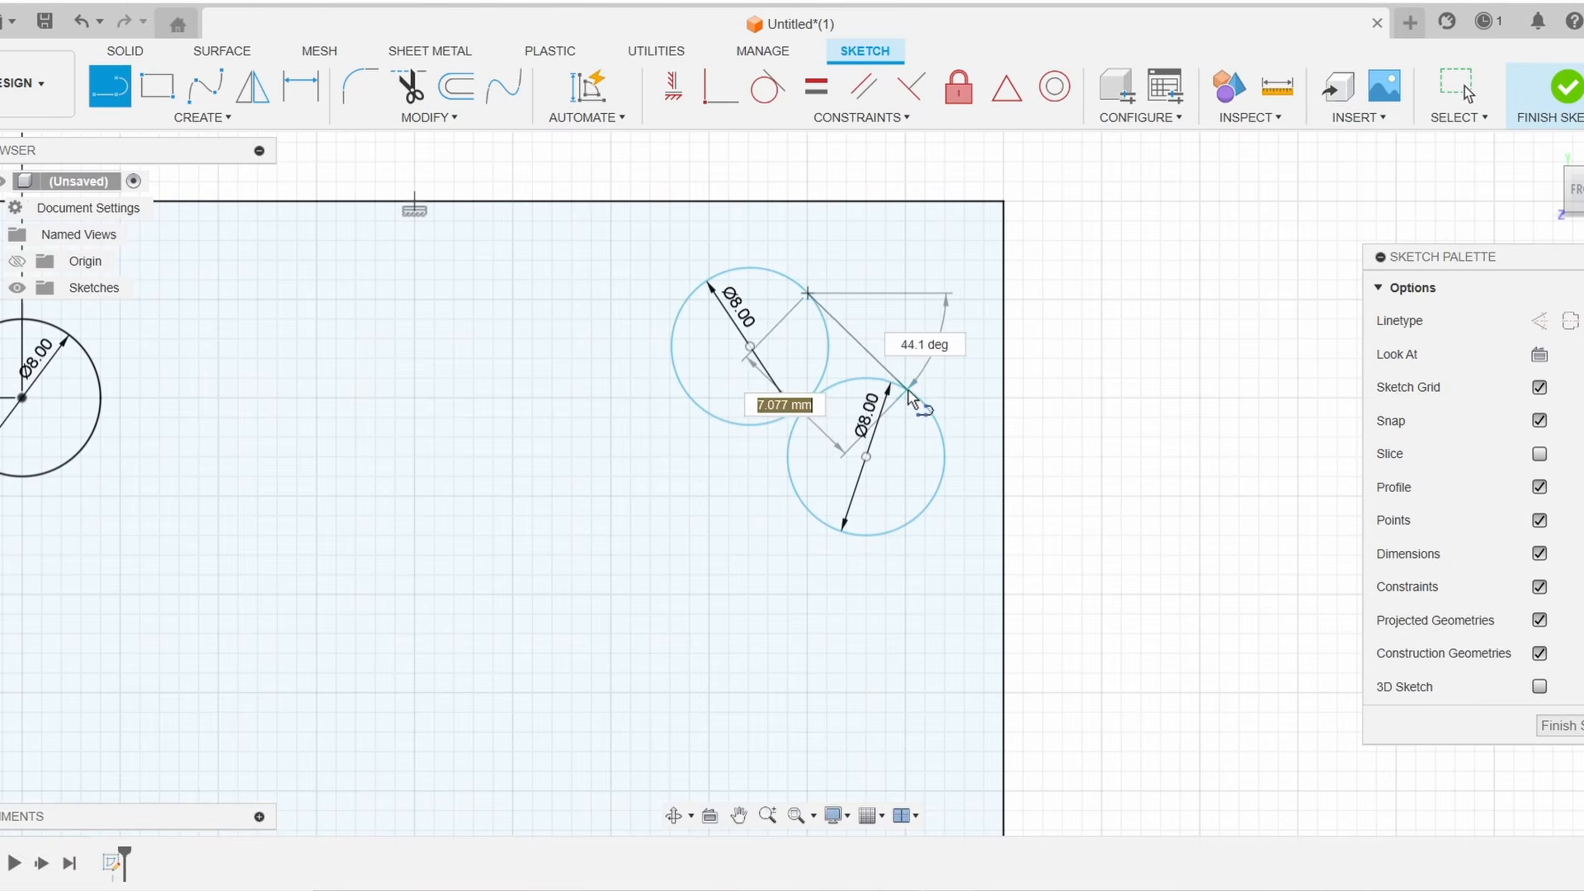
{"action": "left_click", "coordinate": [908, 388]}
{"action": "left_click", "coordinate": [806, 510]}
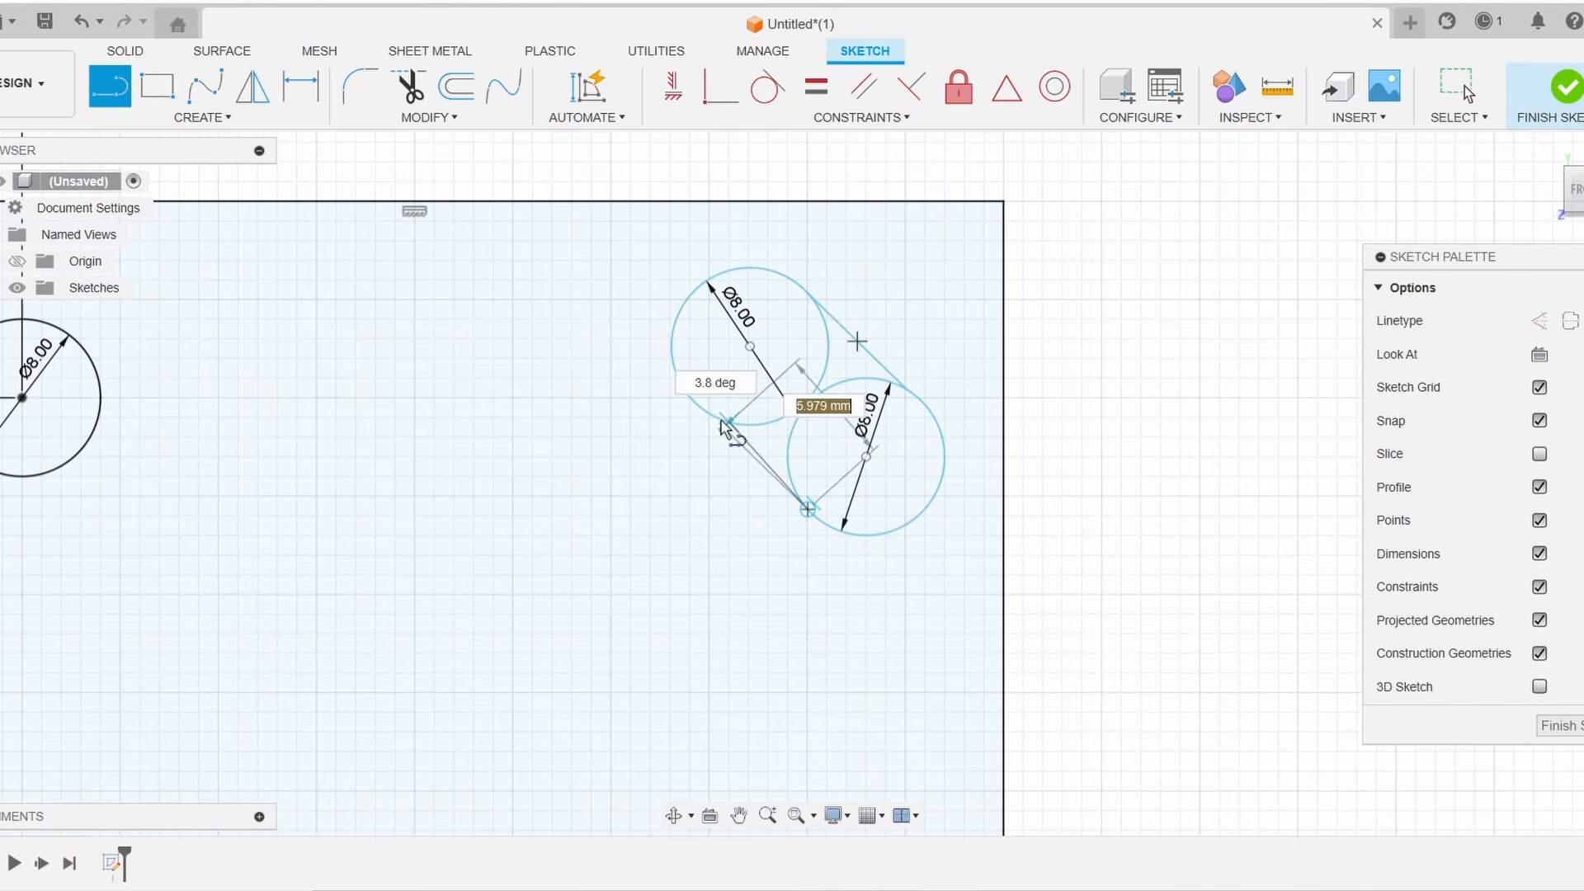
{"action": "left_click", "coordinate": [678, 387]}
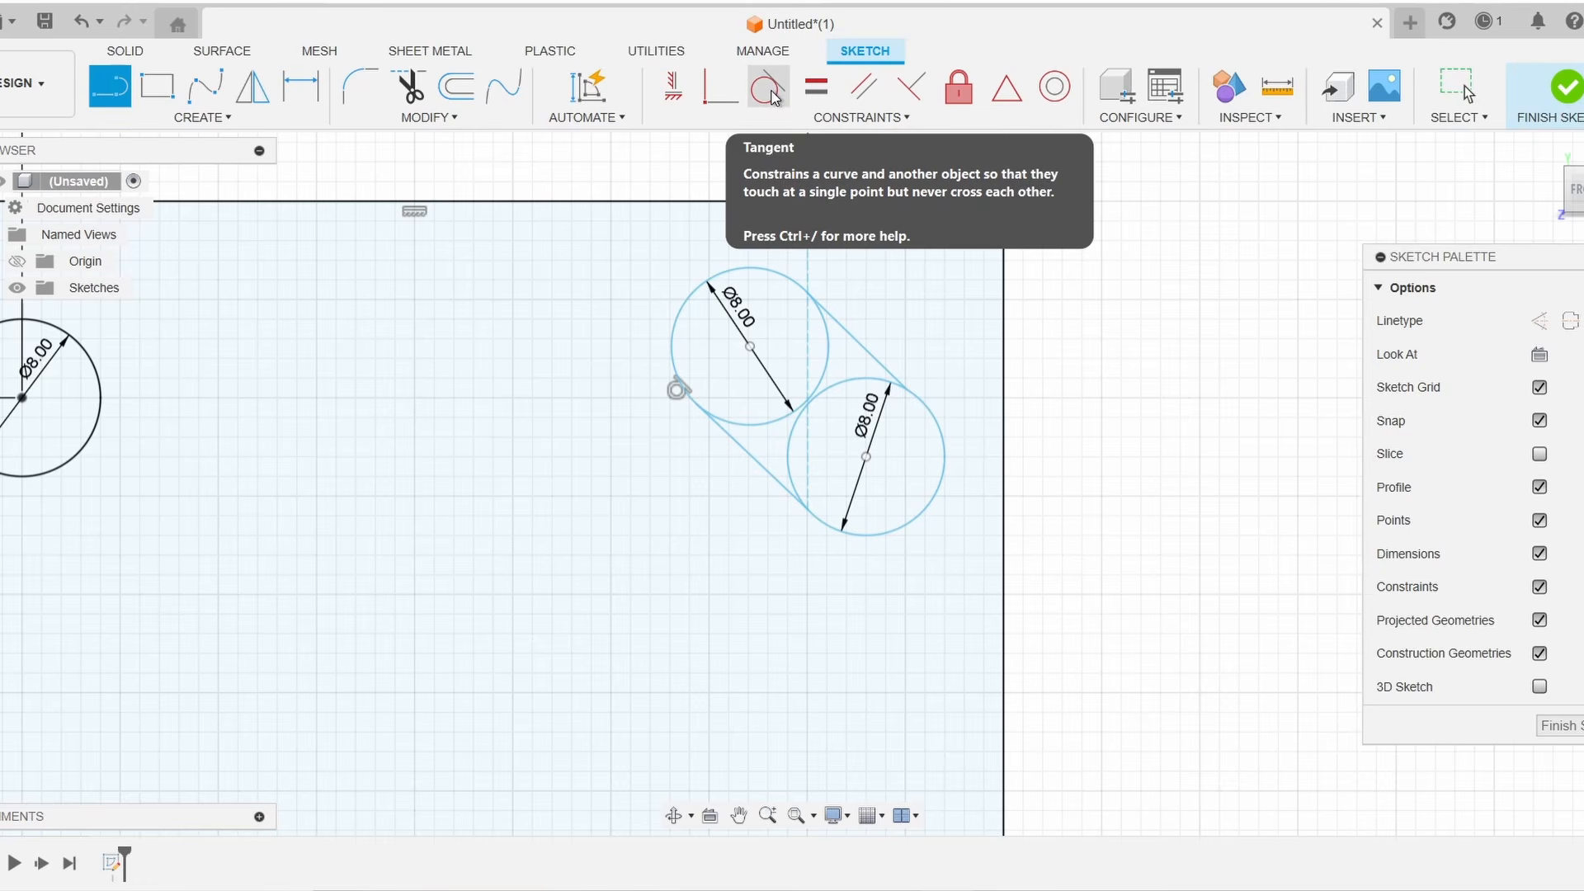
Constrain both slot lines tangent to the two top-right circles
{"action": "left_click", "coordinate": [768, 87]}
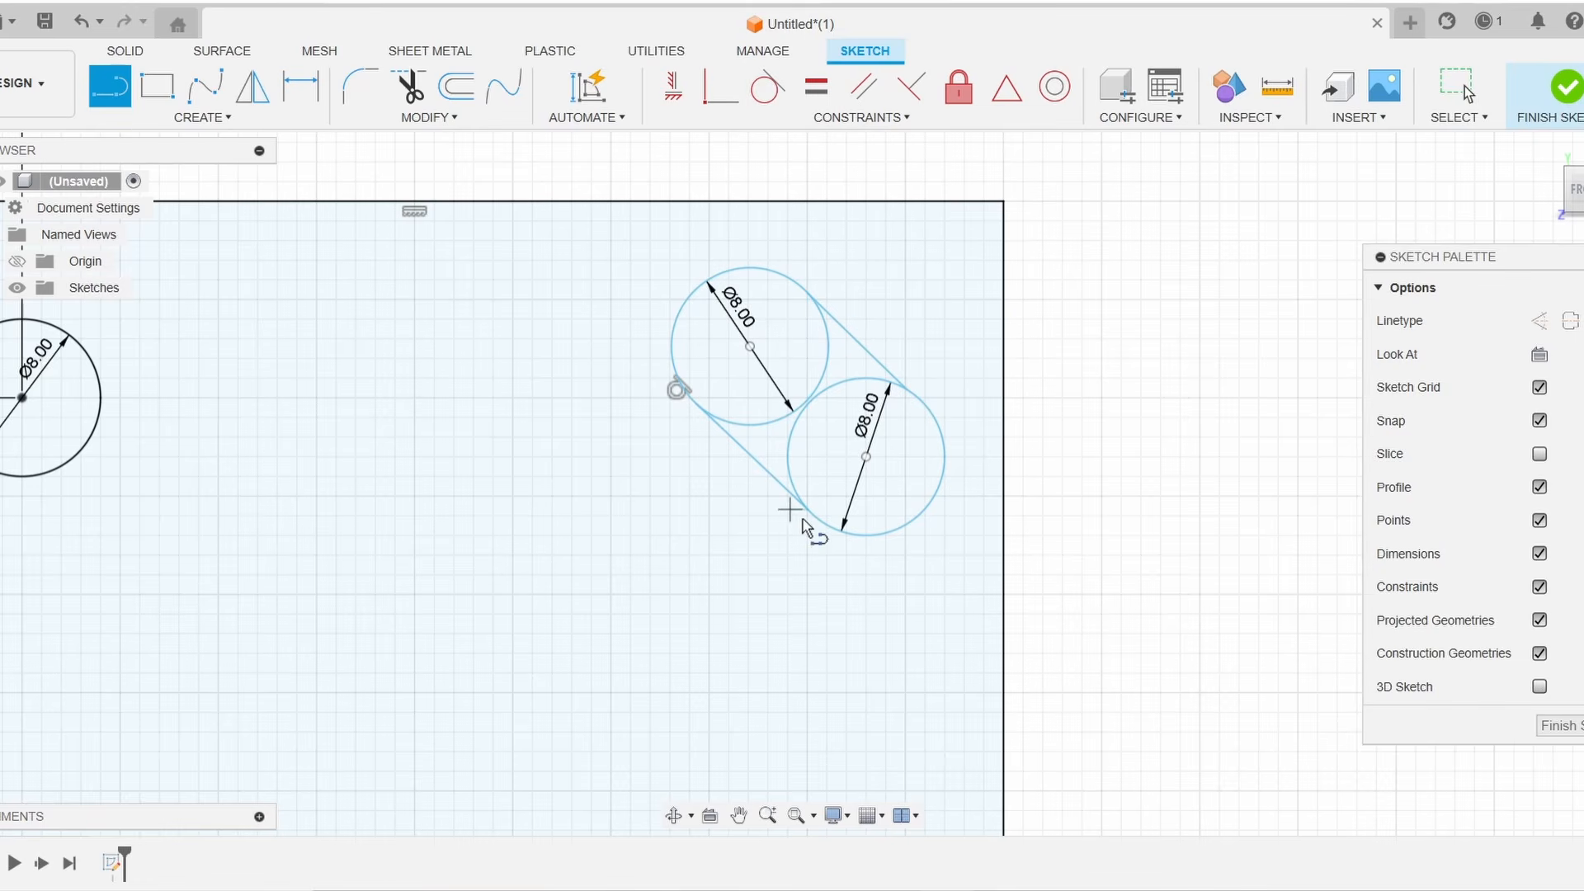
{"action": "left_click", "coordinate": [756, 93]}
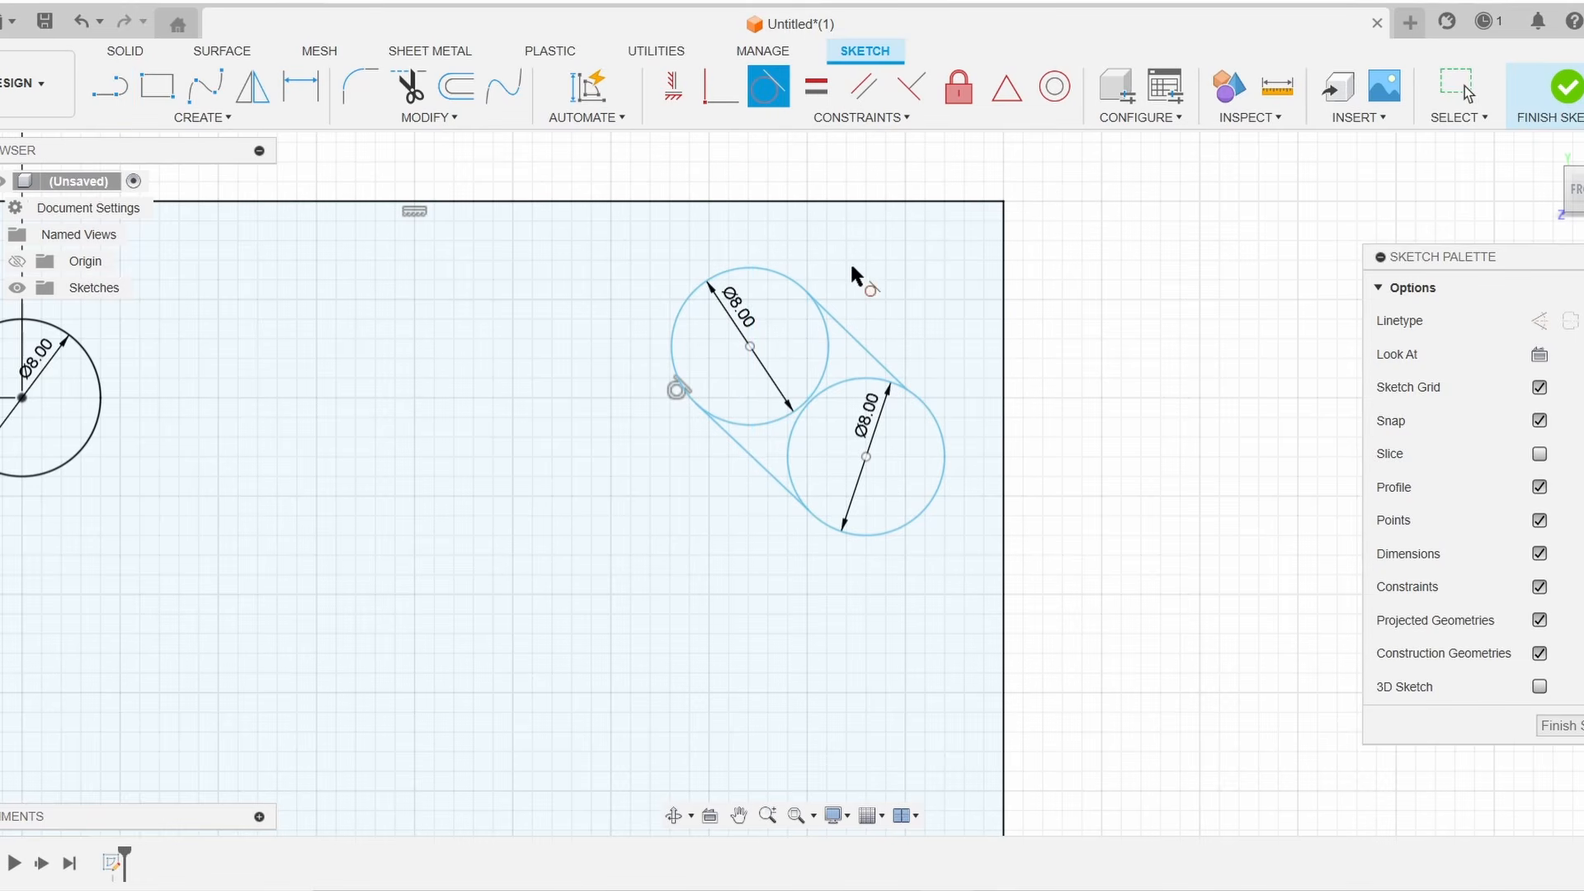
{"action": "left_click", "coordinate": [853, 340]}
{"action": "left_click", "coordinate": [830, 356]}
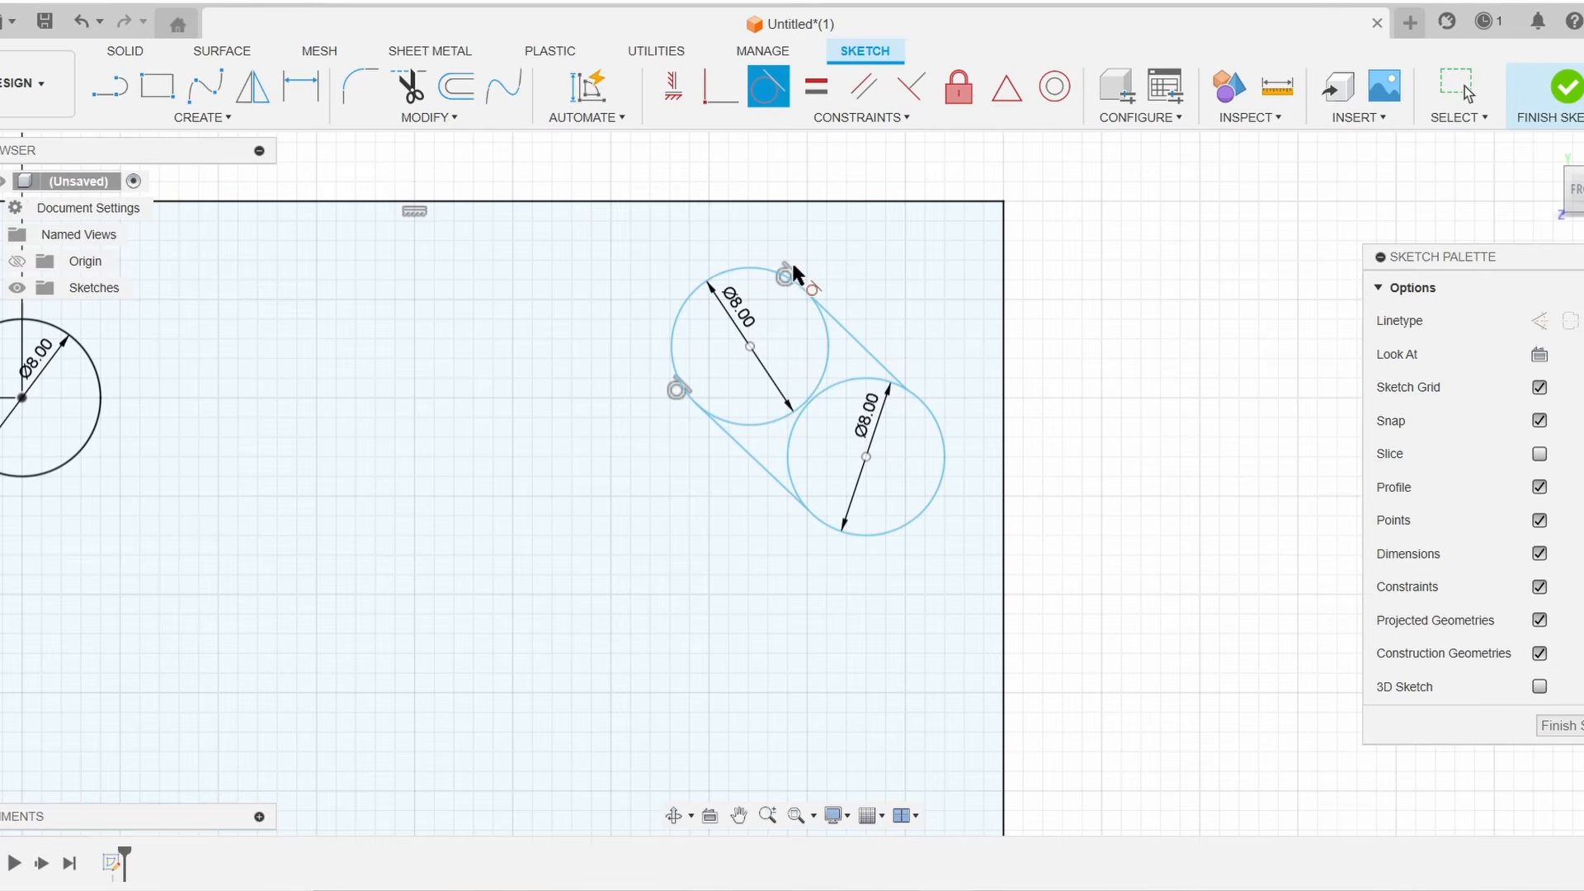
{"action": "left_click", "coordinate": [900, 381]}
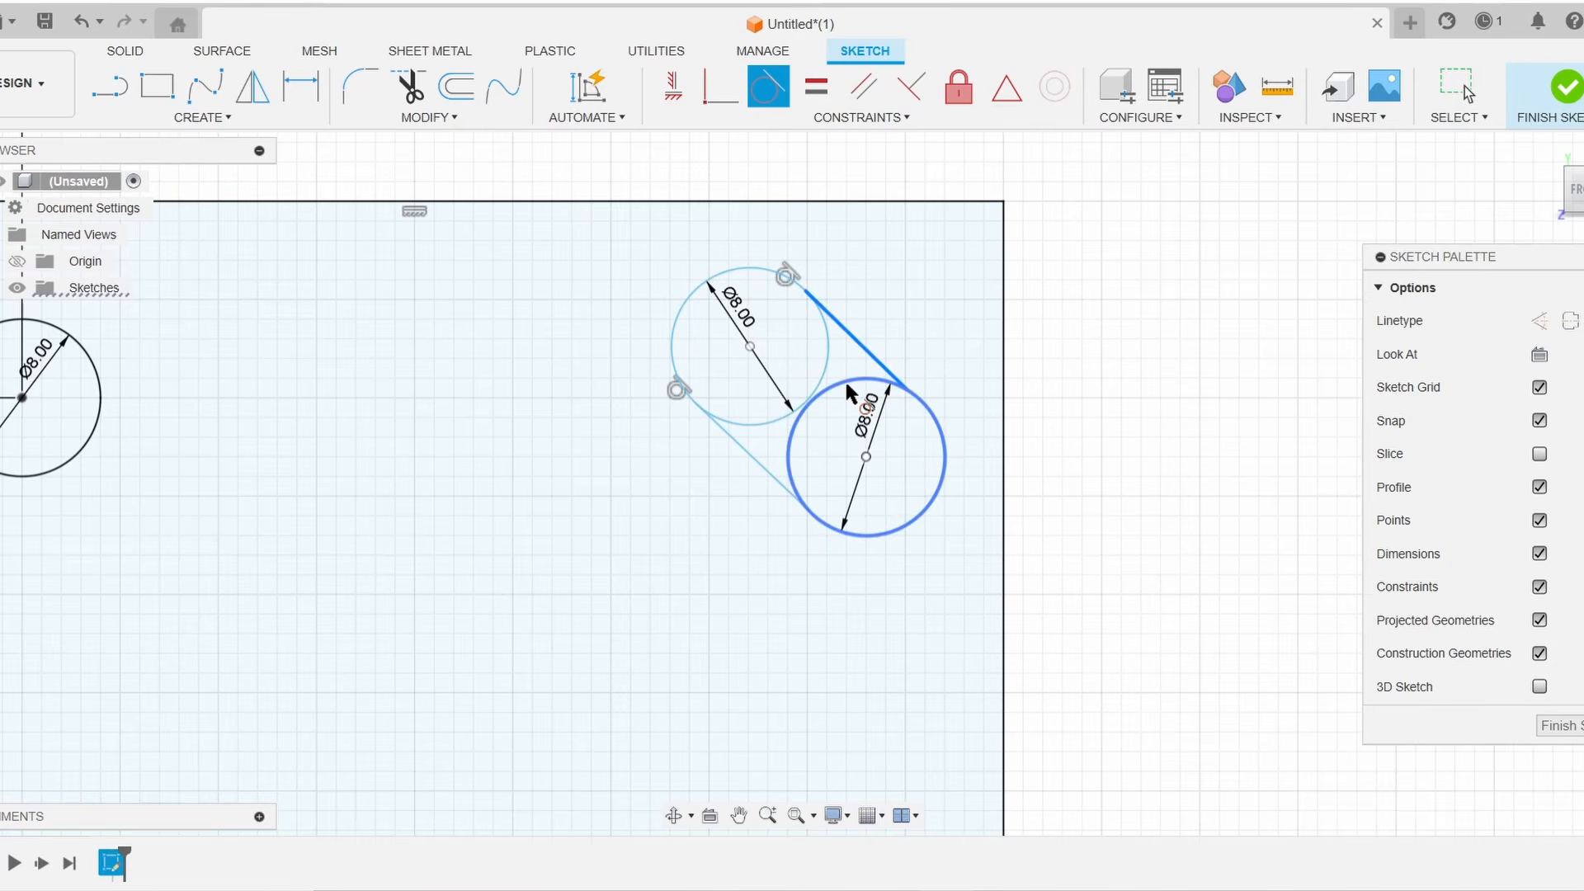
{"action": "left_click", "coordinate": [850, 384]}
{"action": "left_click", "coordinate": [794, 479]}
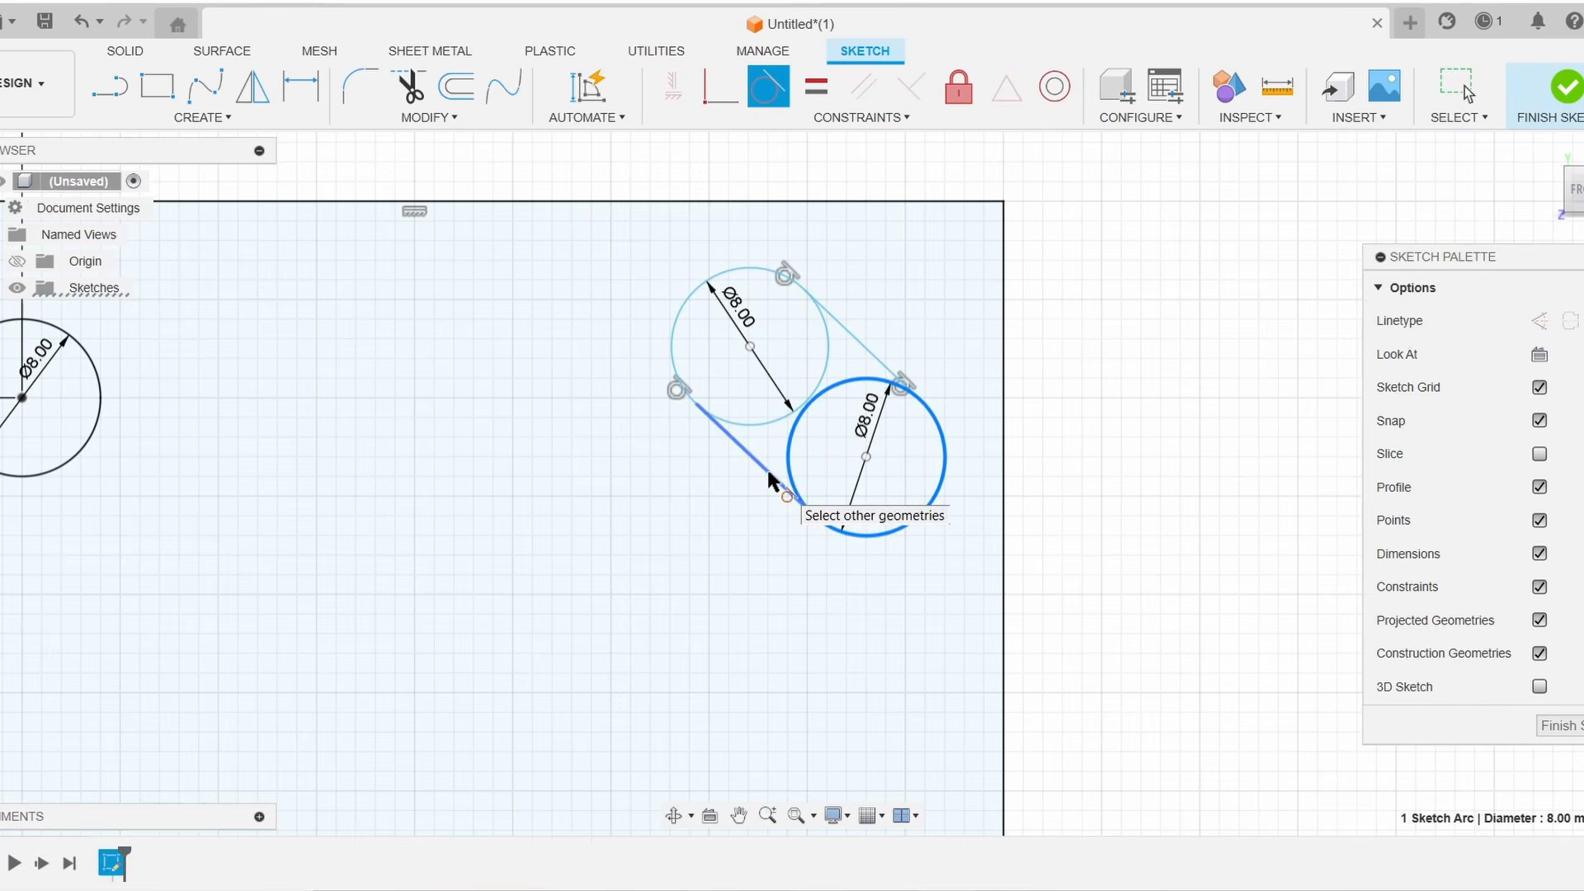
{"action": "left_click", "coordinate": [781, 473]}
{"action": "scroll", "coordinate": [1048, 437], "scroll_direction": "up", "scroll_amount": 2}
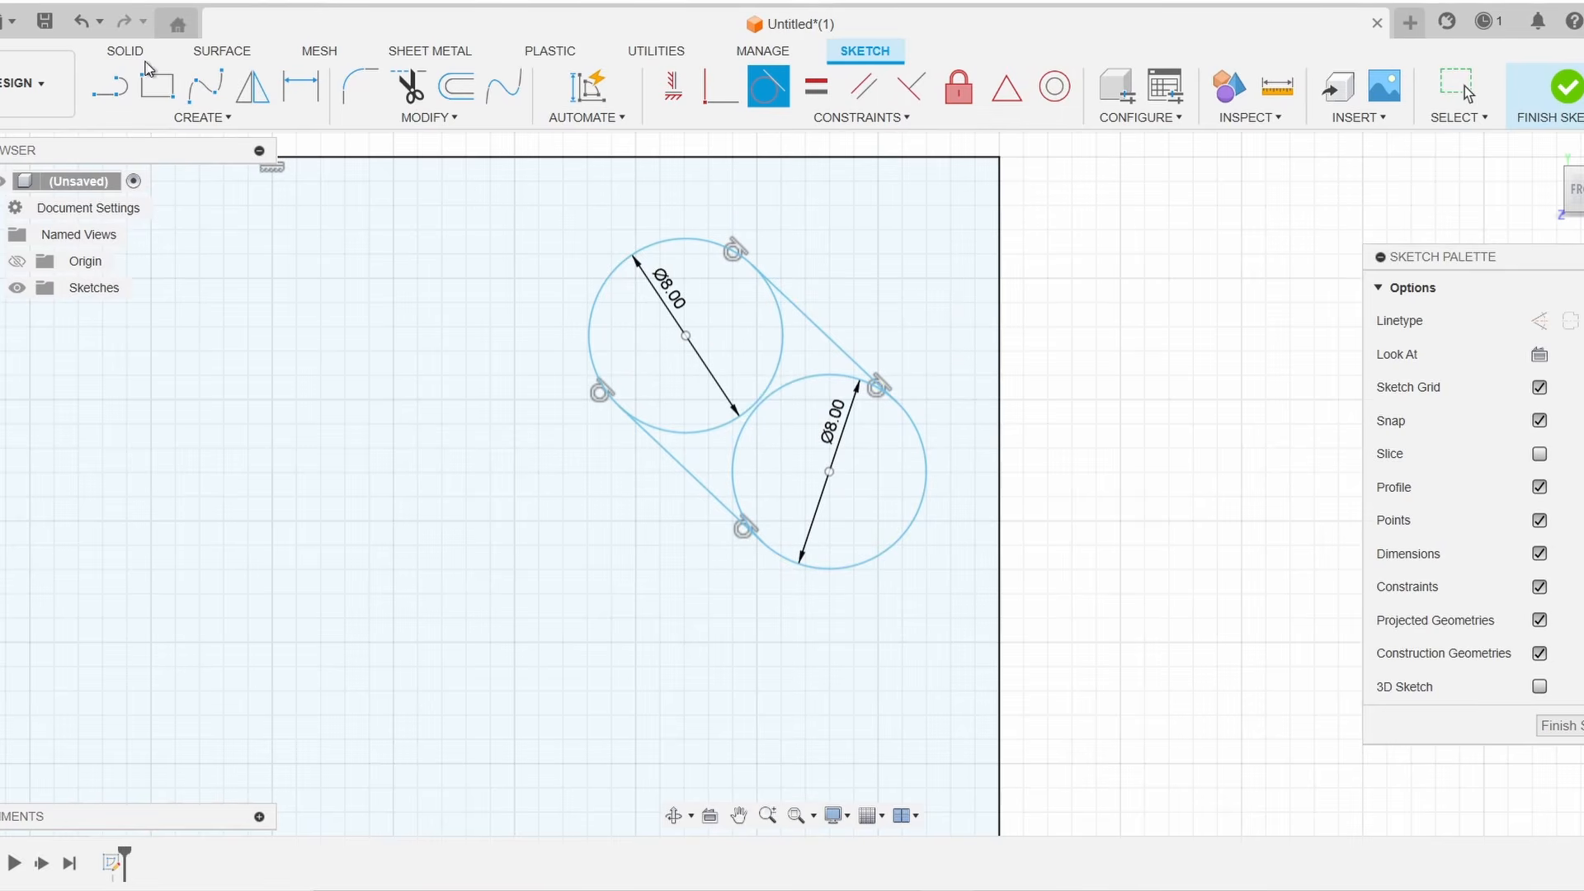
{"action": "key", "text": "Escape"}
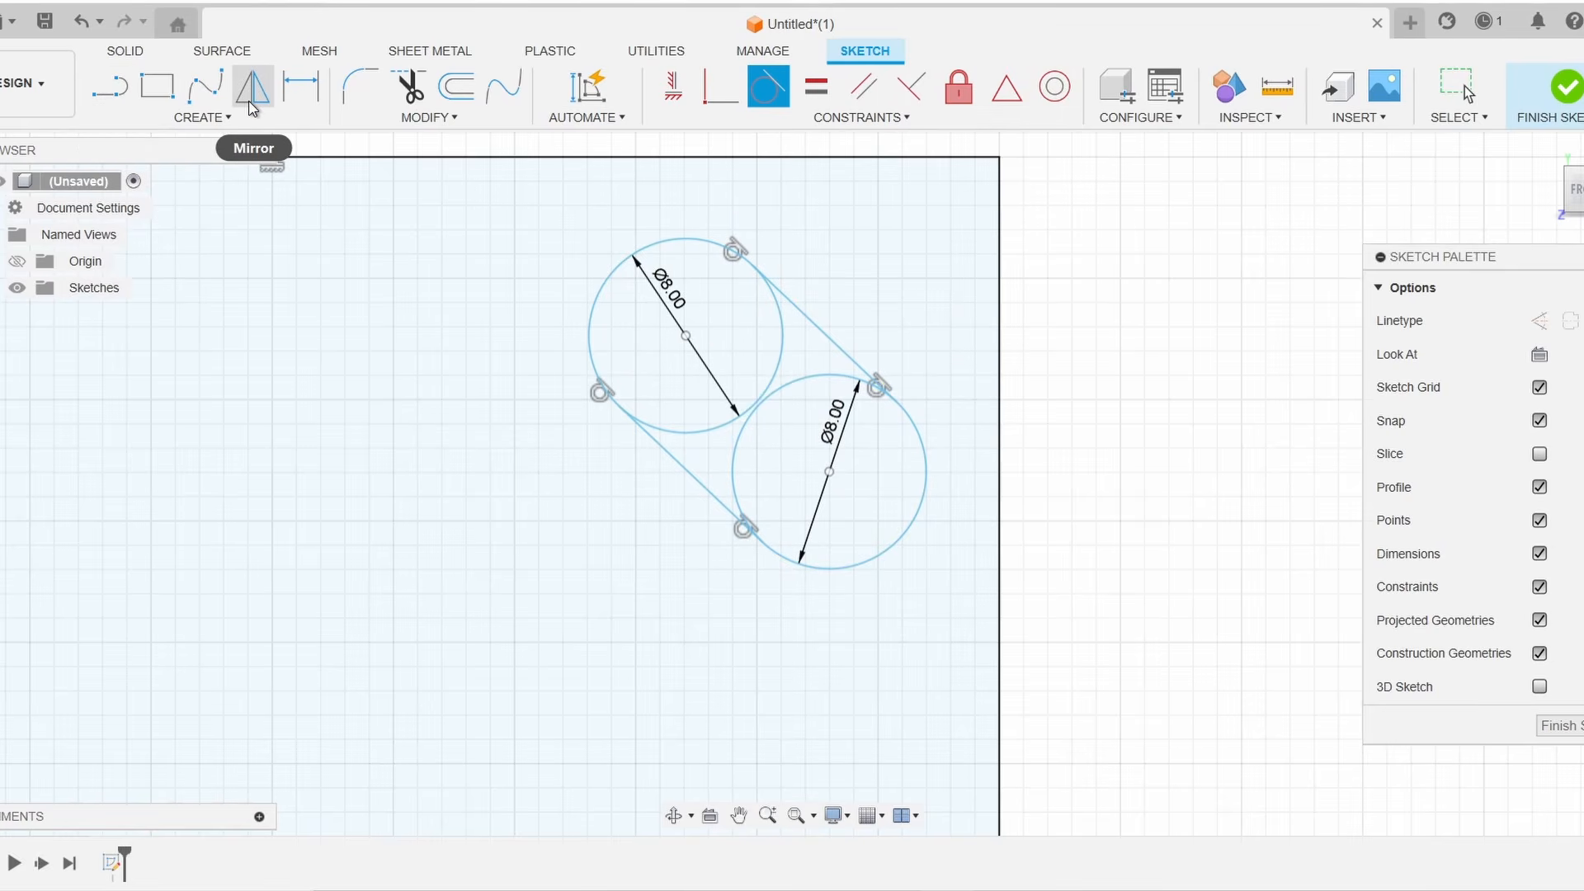
Dimension the upper slot circle's center 13 mm from the rectangle's right edge
{"action": "mouse_move", "coordinate": [648, 249]}
{"action": "left_mouse_down"}
{"action": "mouse_move", "coordinate": [495, 247]}
{"action": "mouse_move", "coordinate": [505, 446]}
{"action": "mouse_move", "coordinate": [799, 222]}
{"action": "mouse_move", "coordinate": [874, 244]}
{"action": "mouse_move", "coordinate": [431, 396]}
{"action": "mouse_move", "coordinate": [527, 261]}
{"action": "mouse_move", "coordinate": [742, 297]}
{"action": "mouse_move", "coordinate": [610, 229]}
{"action": "mouse_move", "coordinate": [554, 259]}
{"action": "mouse_move", "coordinate": [554, 321]}
{"action": "left_mouse_up"}
{"action": "key", "text": "Escape"}
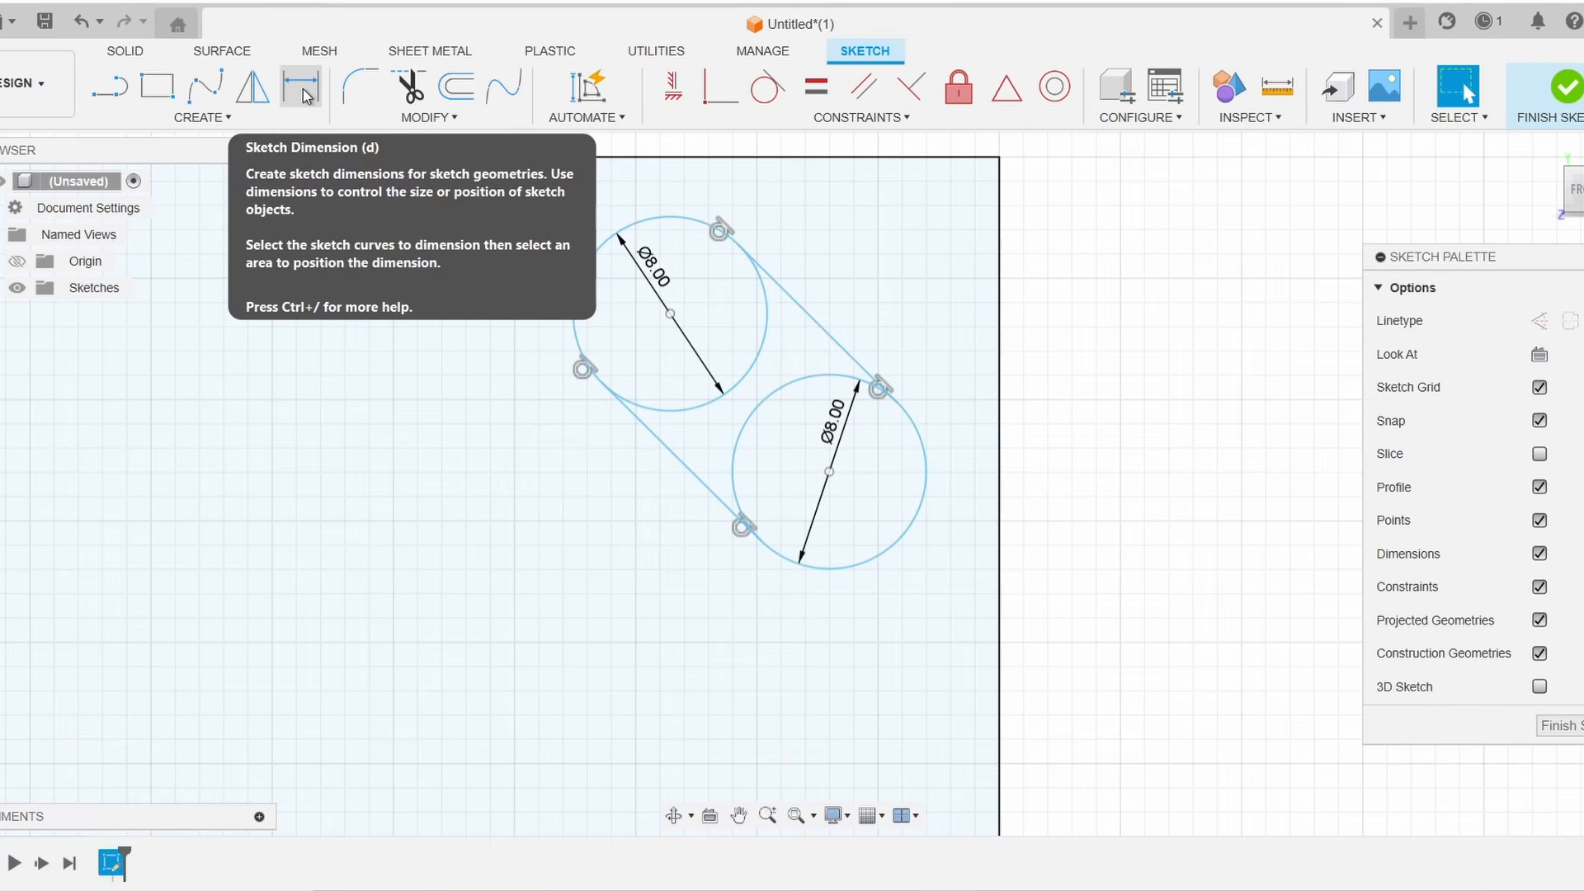
{"action": "left_click", "coordinate": [302, 93]}
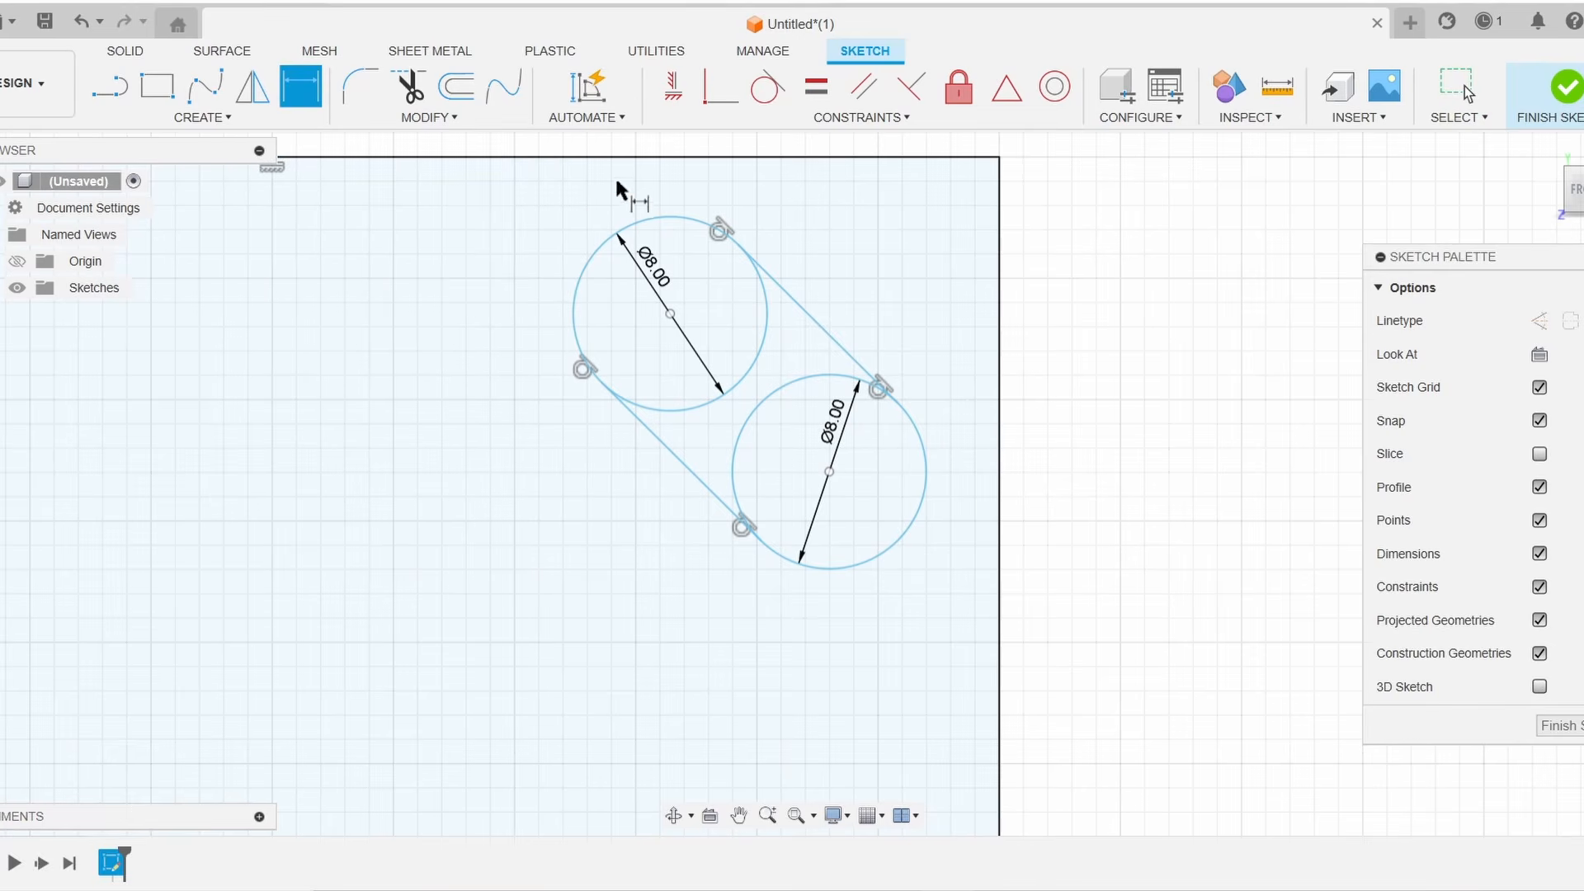
{"action": "left_click", "coordinate": [767, 334]}
{"action": "left_click", "coordinate": [999, 312]}
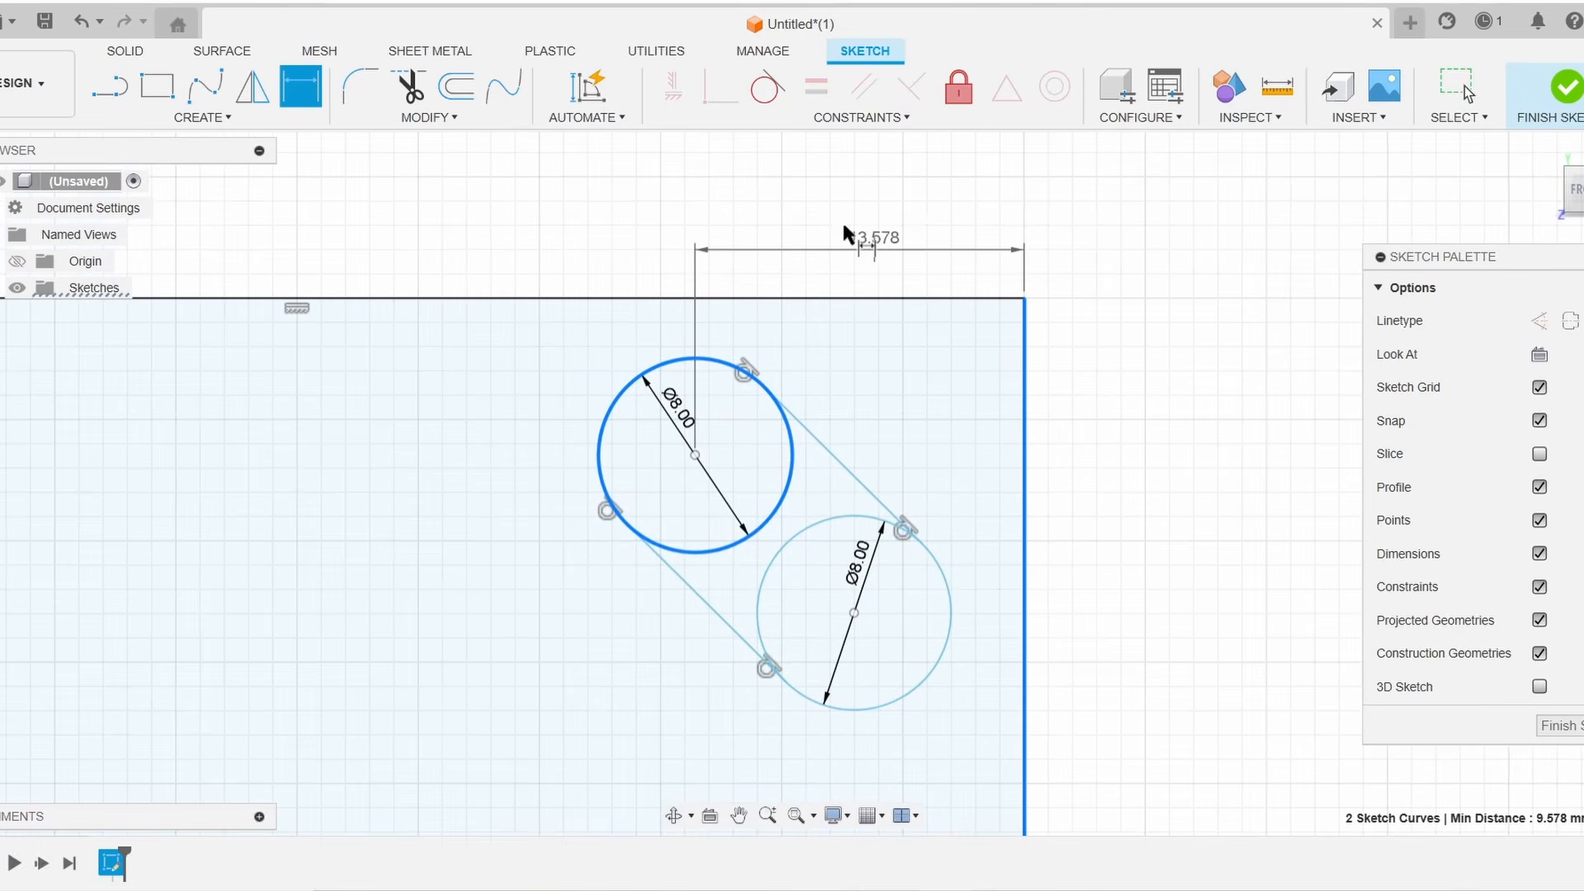
{"action": "left_click", "coordinate": [839, 216]}
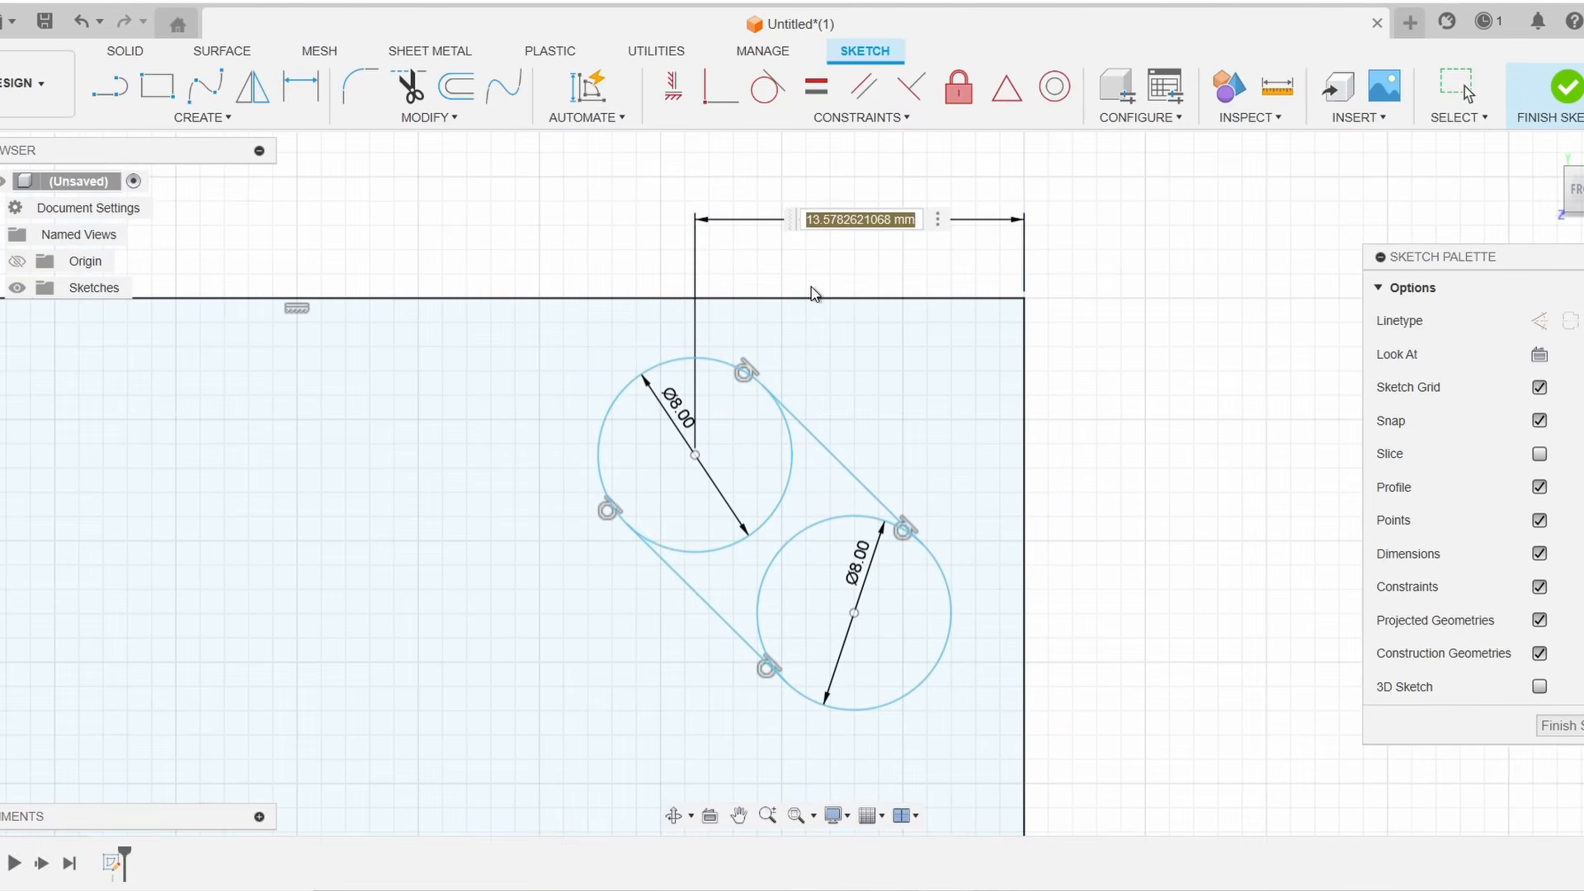
{"action": "type", "text": "13"}
{"action": "key", "text": "Return"}
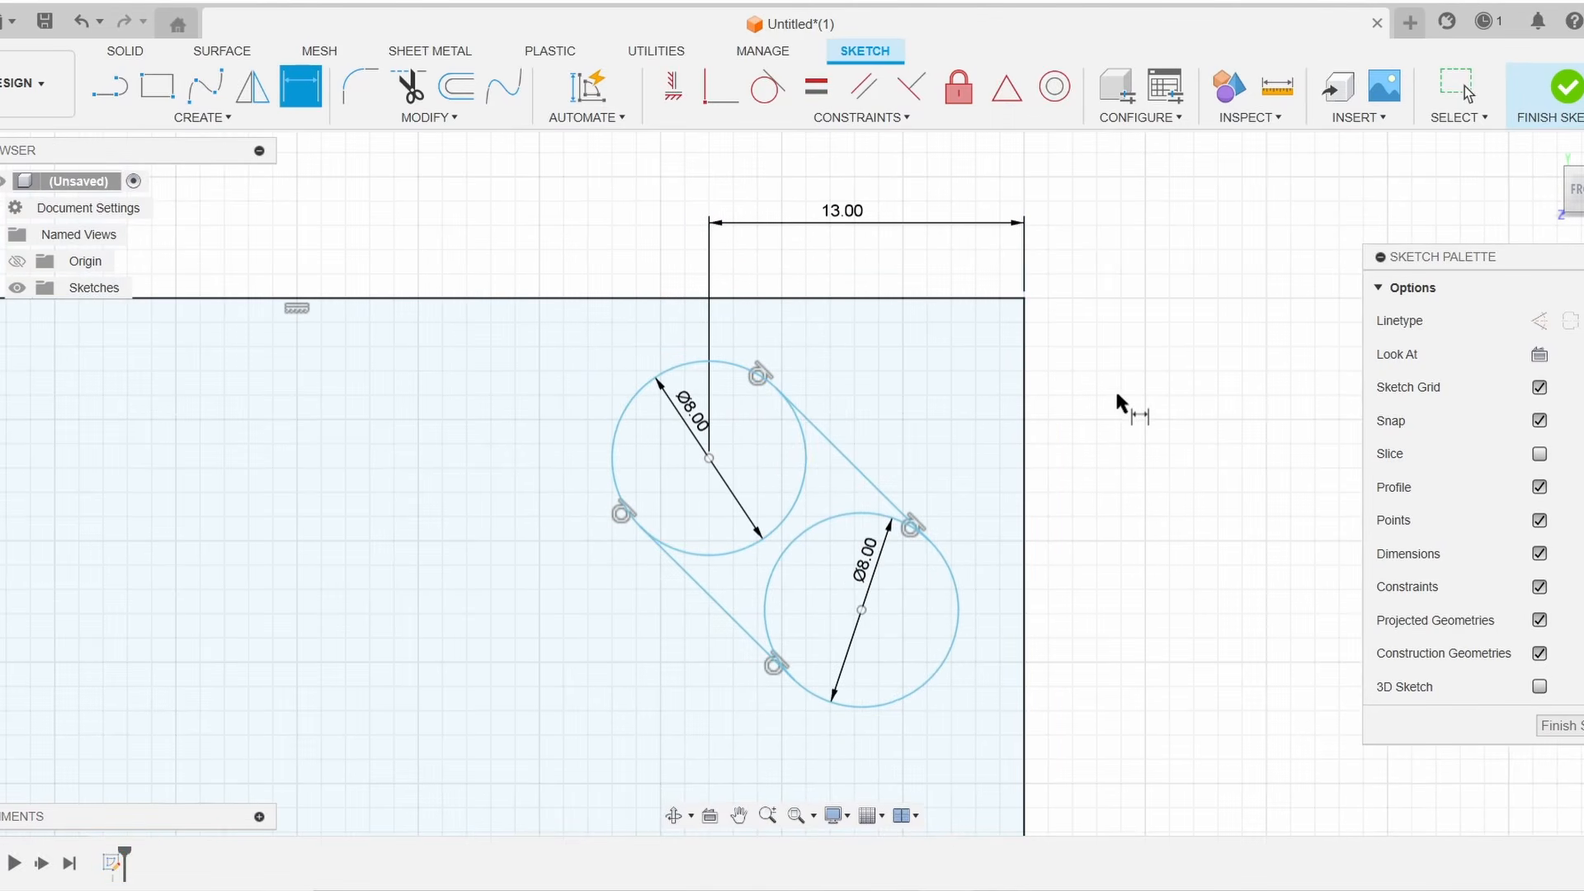
Dimension the upper slot circle's center 8 mm below the rectangle's top edge
{"action": "left_click", "coordinate": [793, 300]}
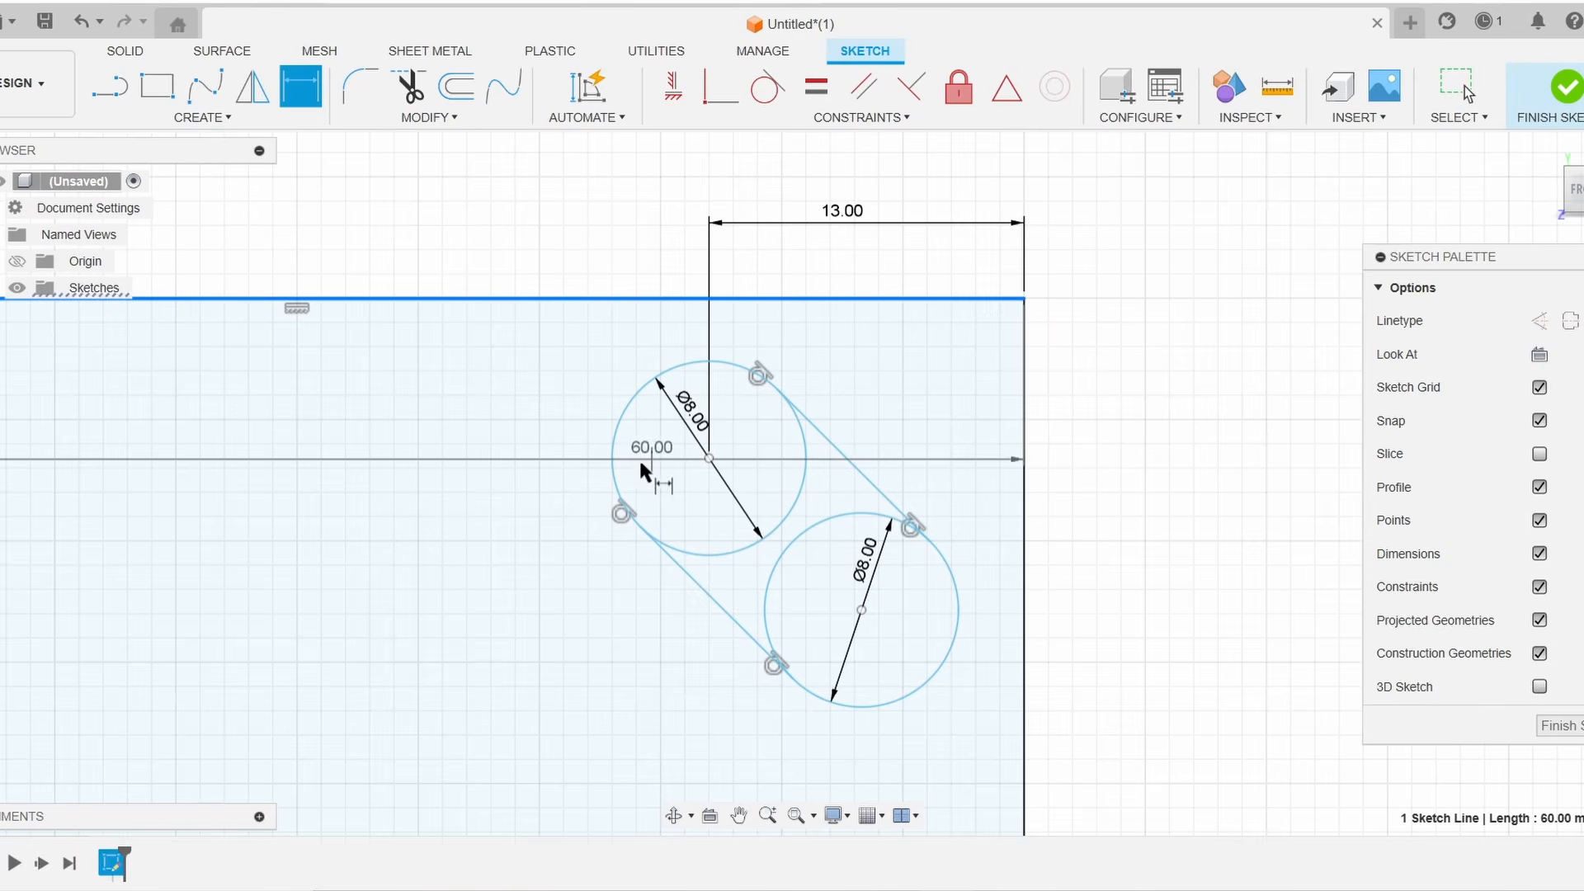
{"action": "left_click", "coordinate": [612, 452]}
{"action": "left_click", "coordinate": [513, 384]}
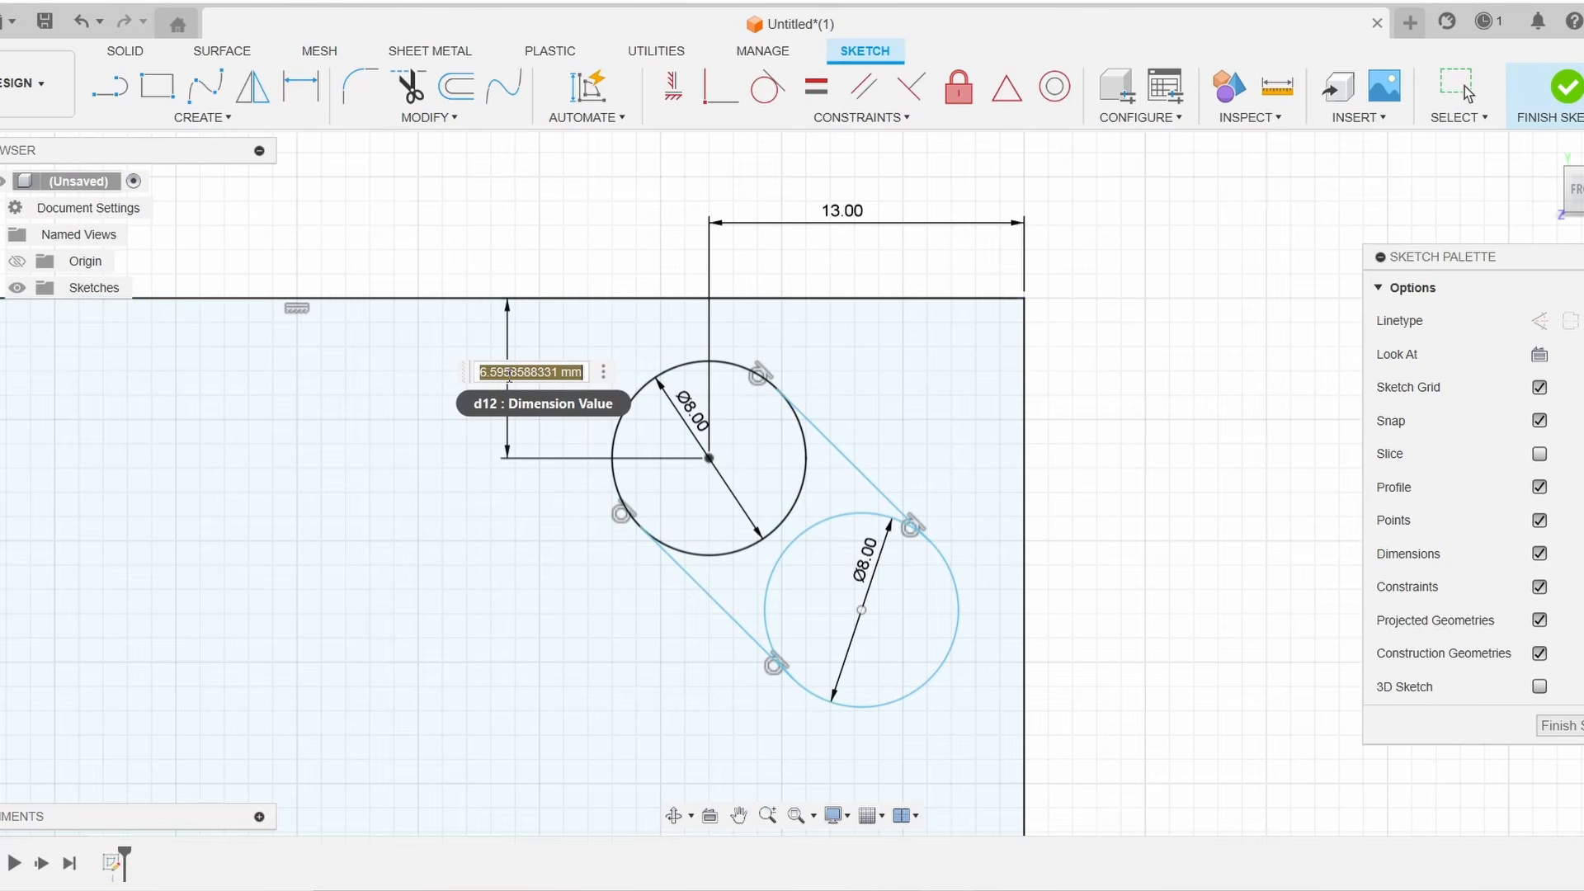
{"action": "type", "text": "8"}
{"action": "key", "text": "Return"}
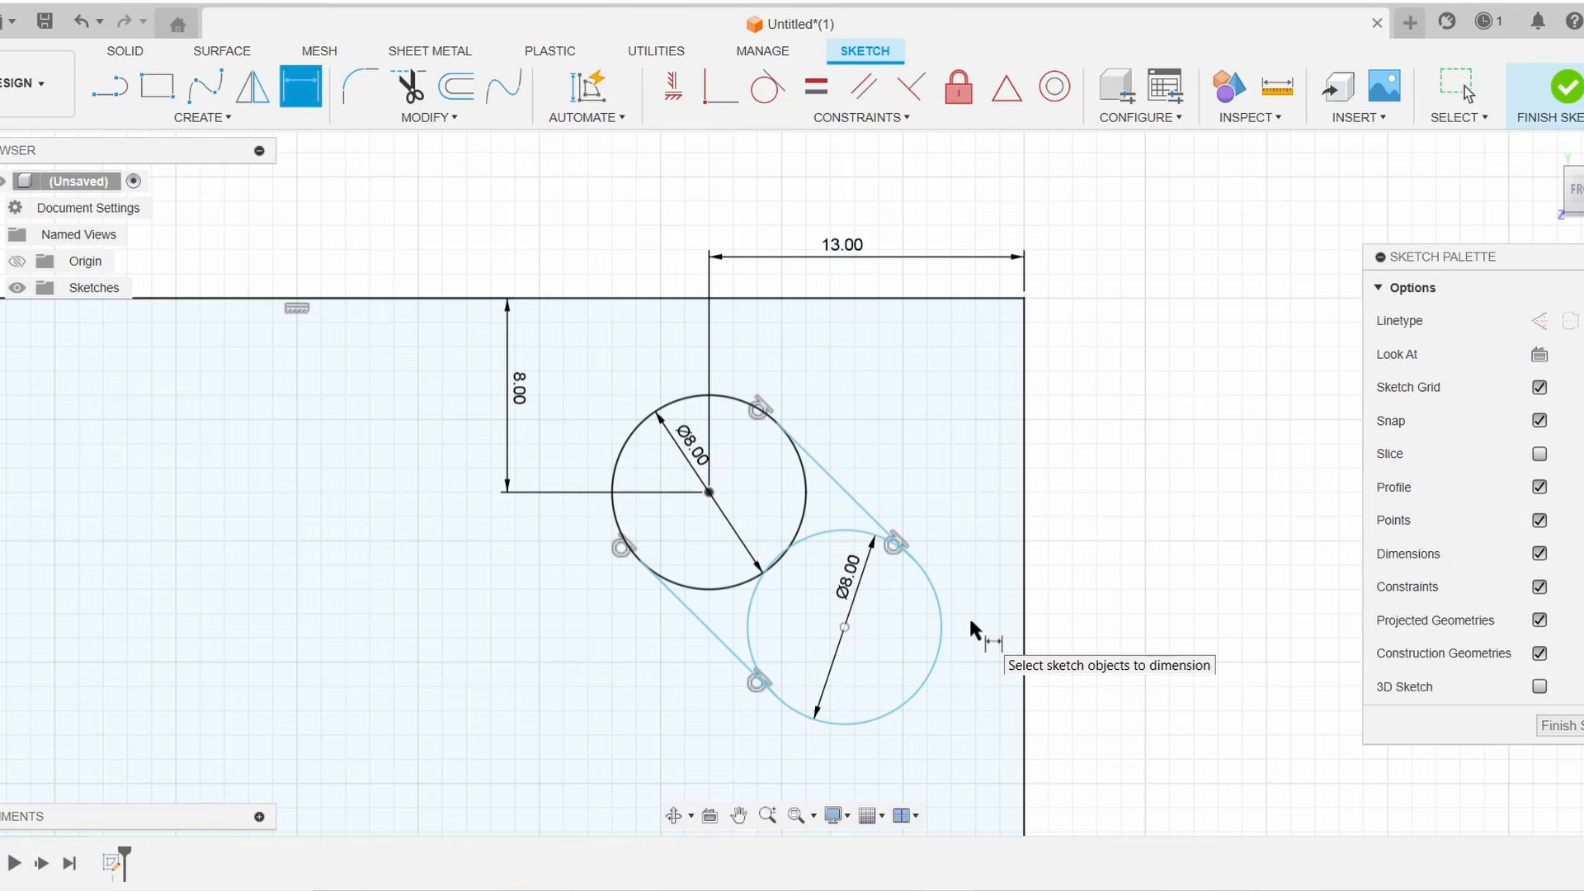
Dimension the lower slot circle's center 13 mm below the rectangle's top edge
{"action": "left_click", "coordinate": [817, 299]}
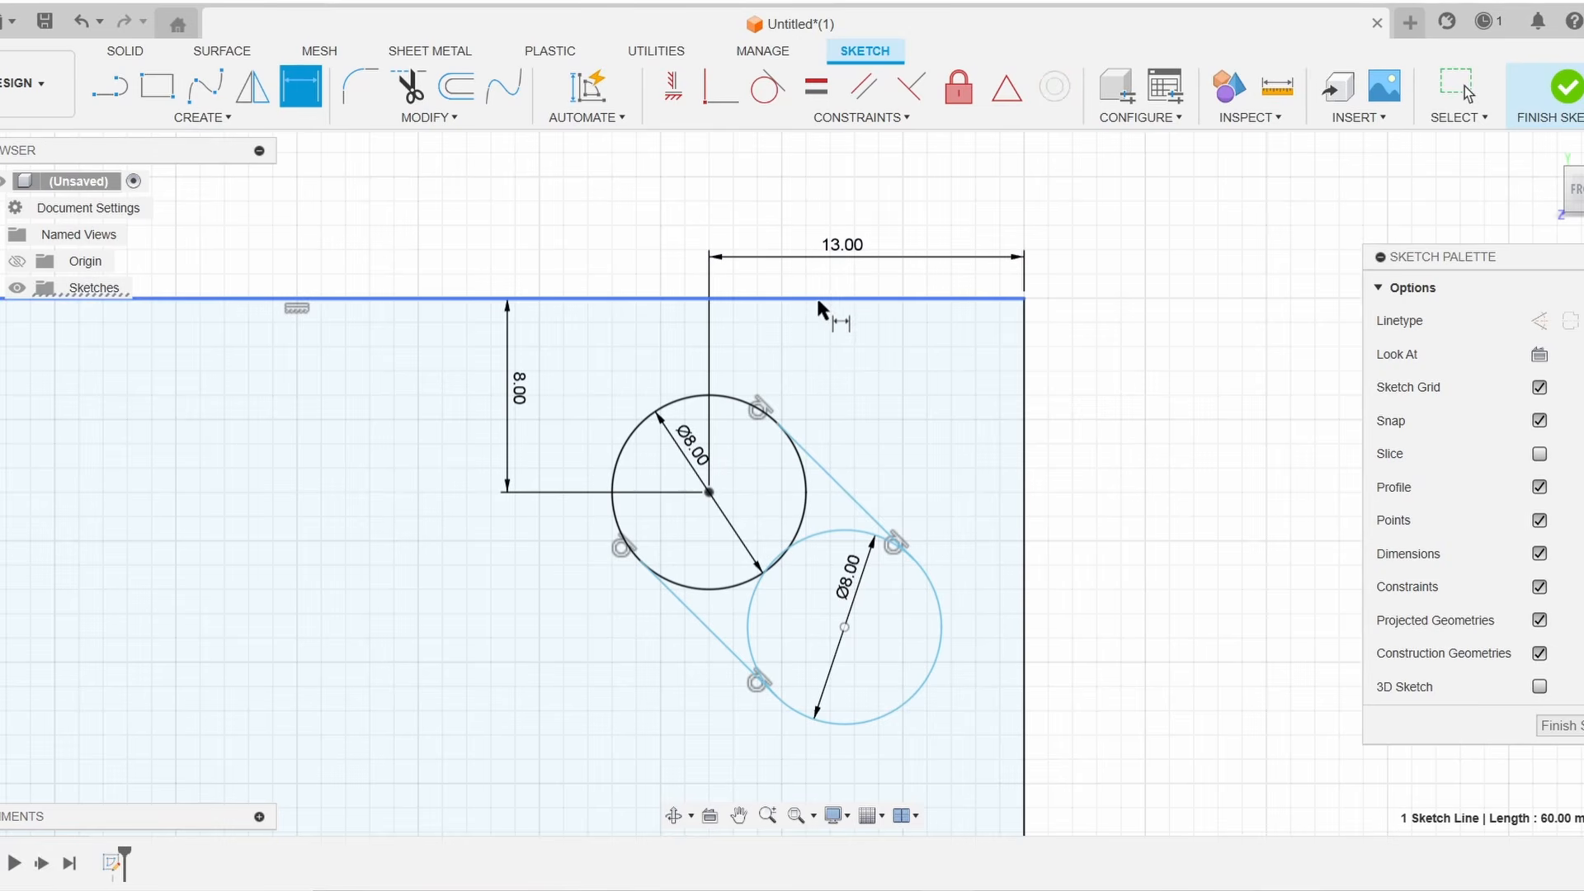
{"action": "left_click", "coordinate": [941, 614]}
{"action": "left_click", "coordinate": [1181, 540]}
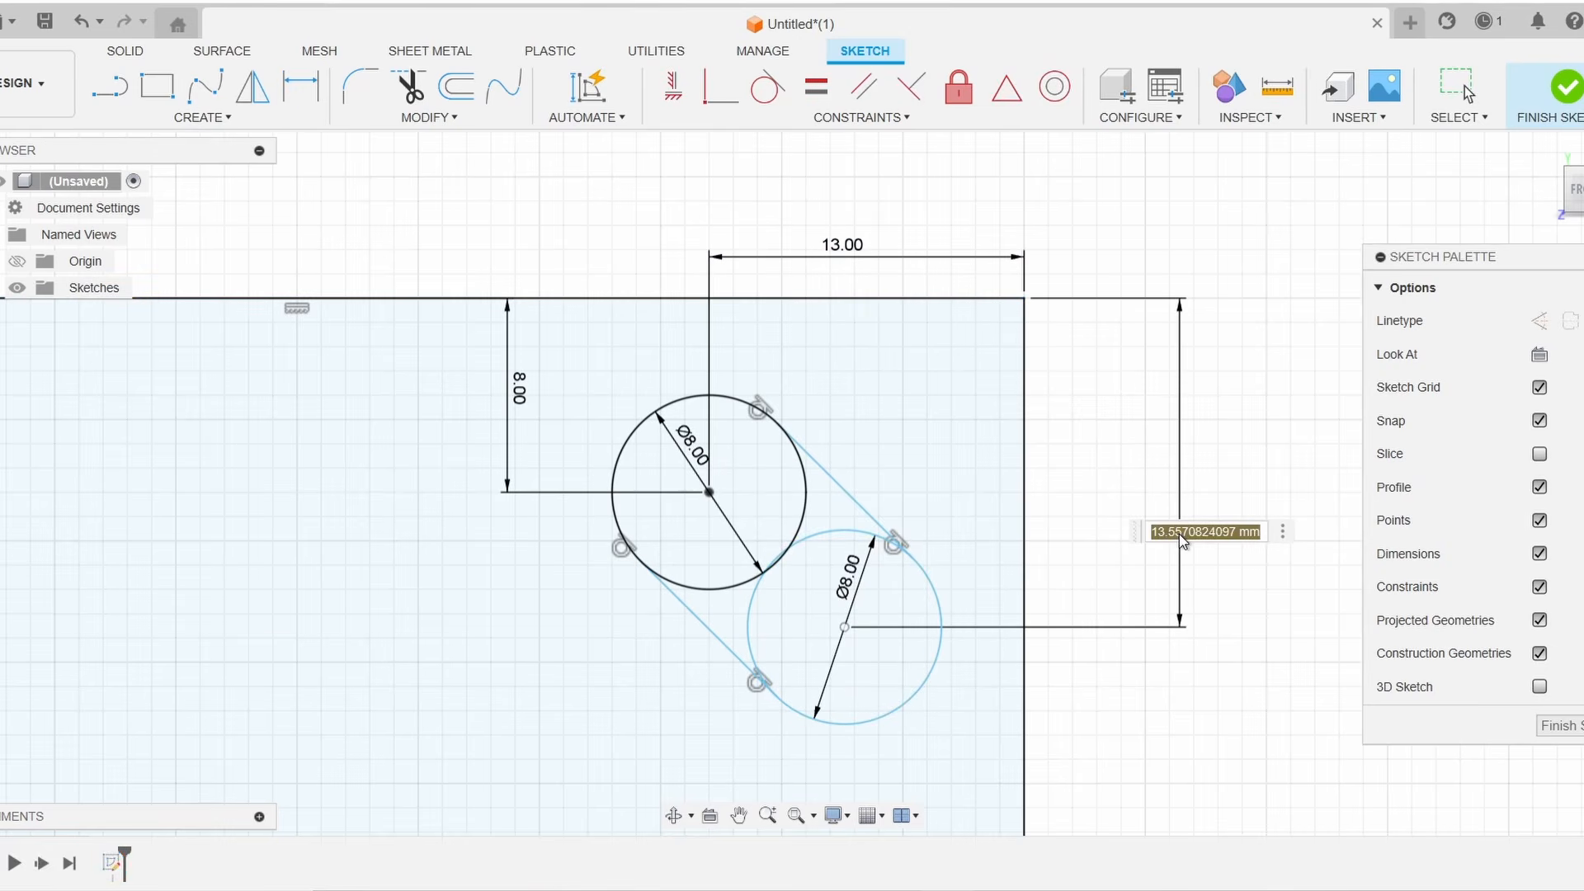
{"action": "type", "text": "13"}
{"action": "key", "text": "Return"}
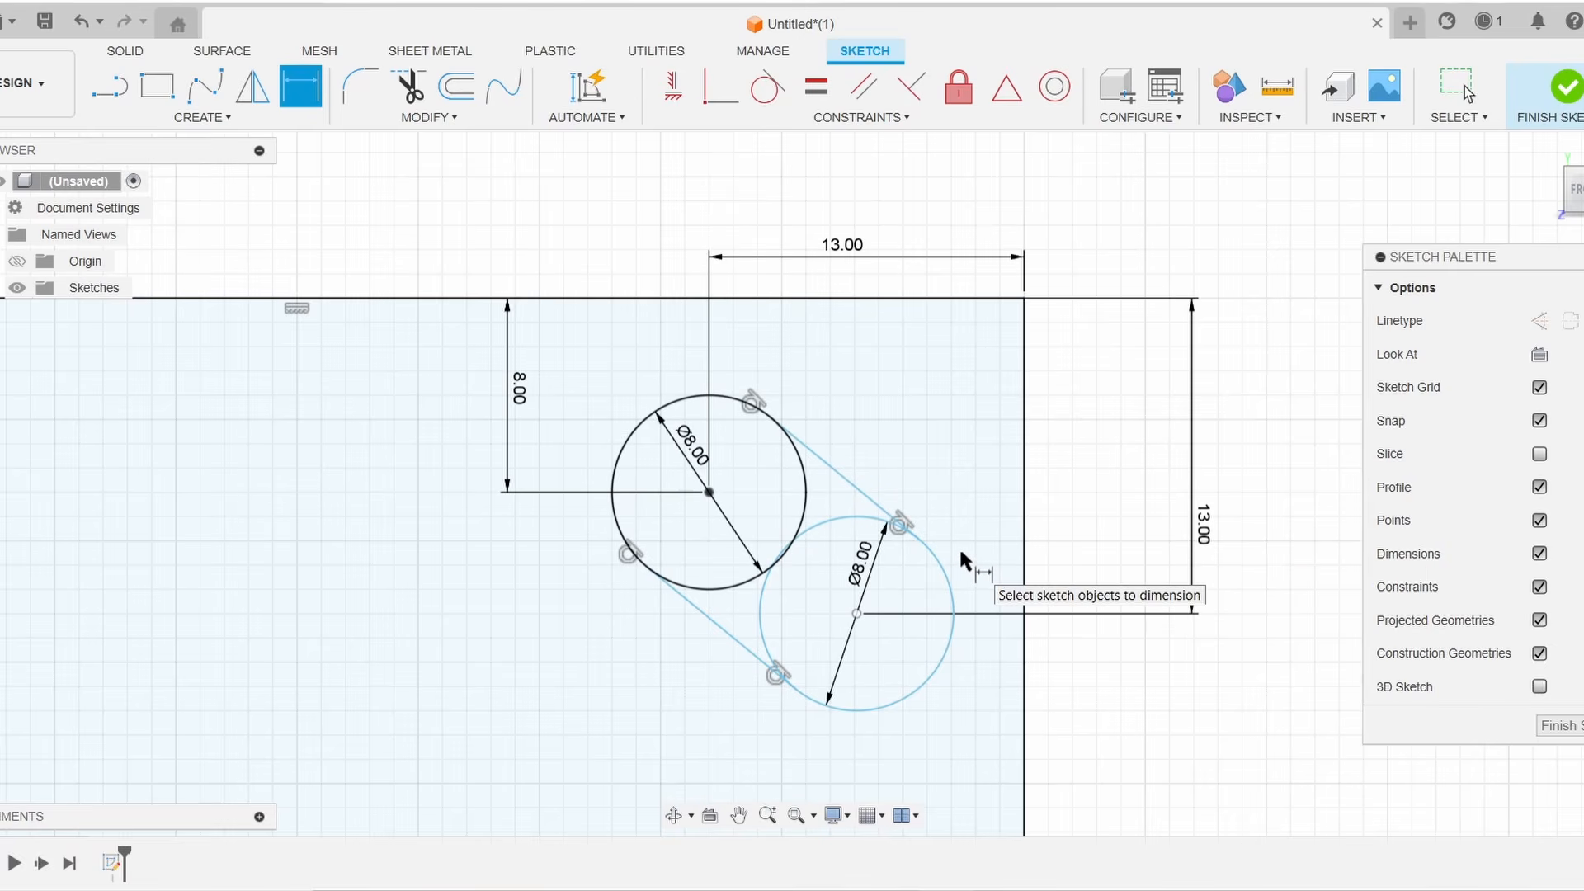
Dimension the lower slot circle's center 8 mm from the rectangle's right edge
{"action": "left_click", "coordinate": [953, 577]}
{"action": "left_click", "coordinate": [1024, 528]}
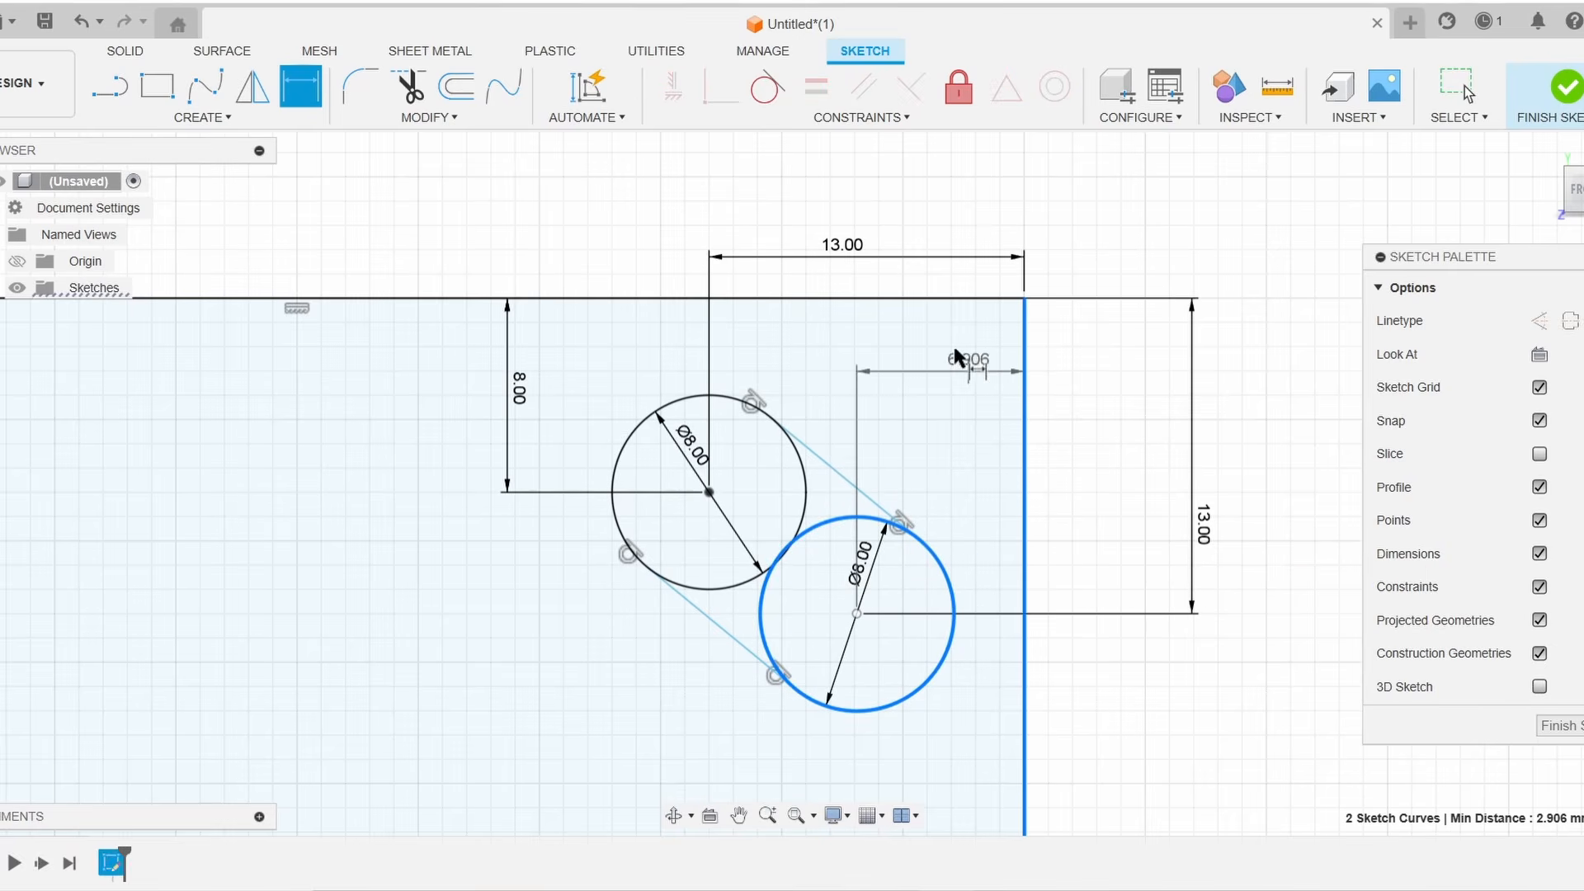
{"action": "left_click", "coordinate": [932, 287]}
{"action": "type", "text": "8"}
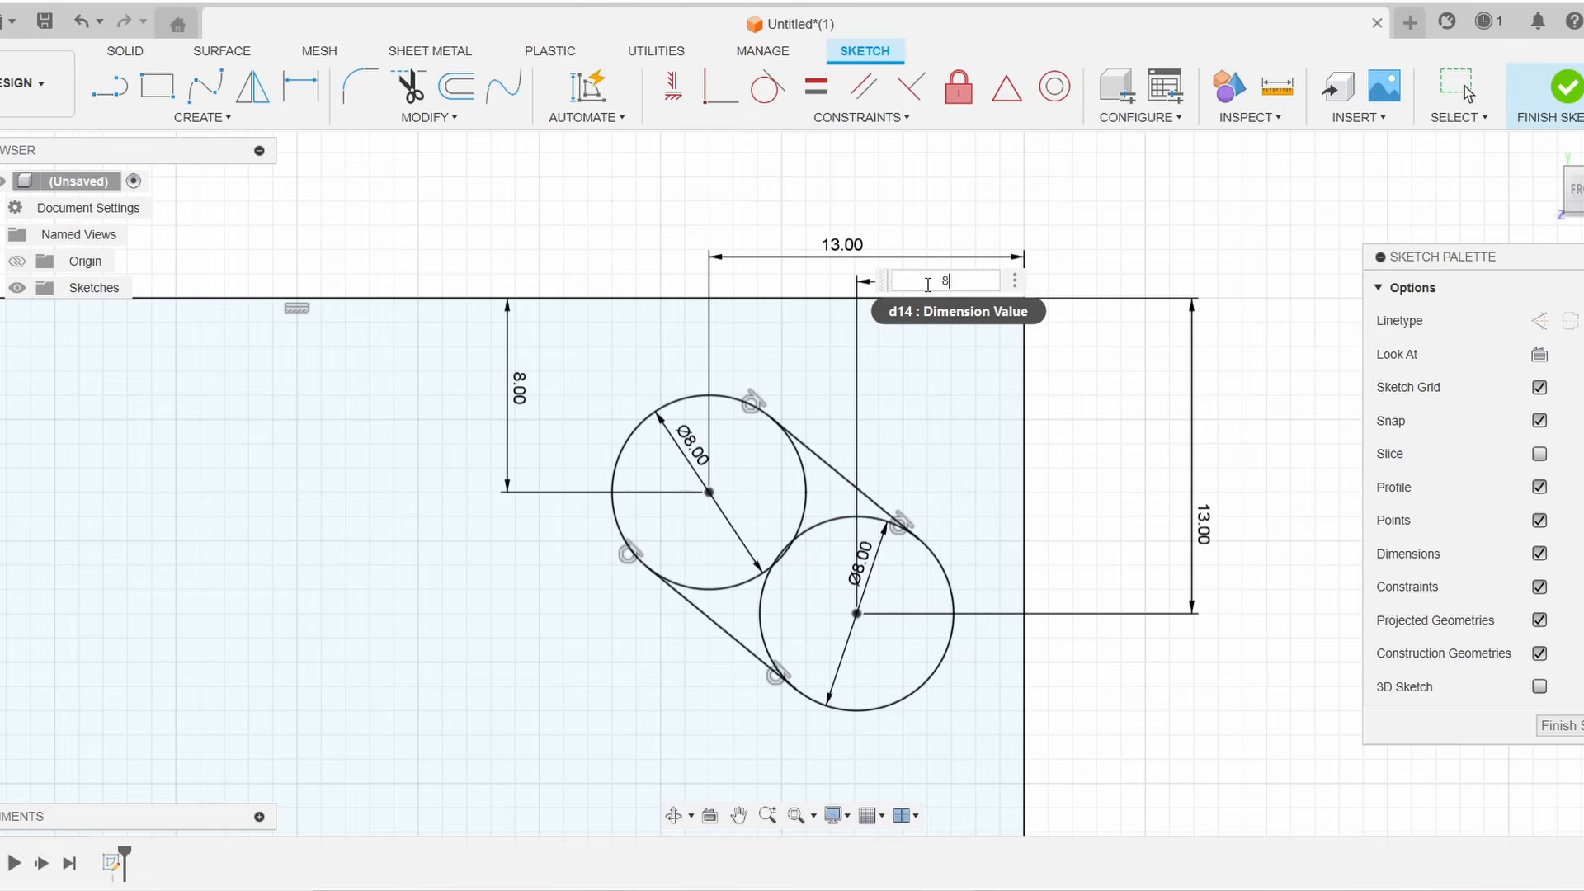
{"action": "key", "text": "Return"}
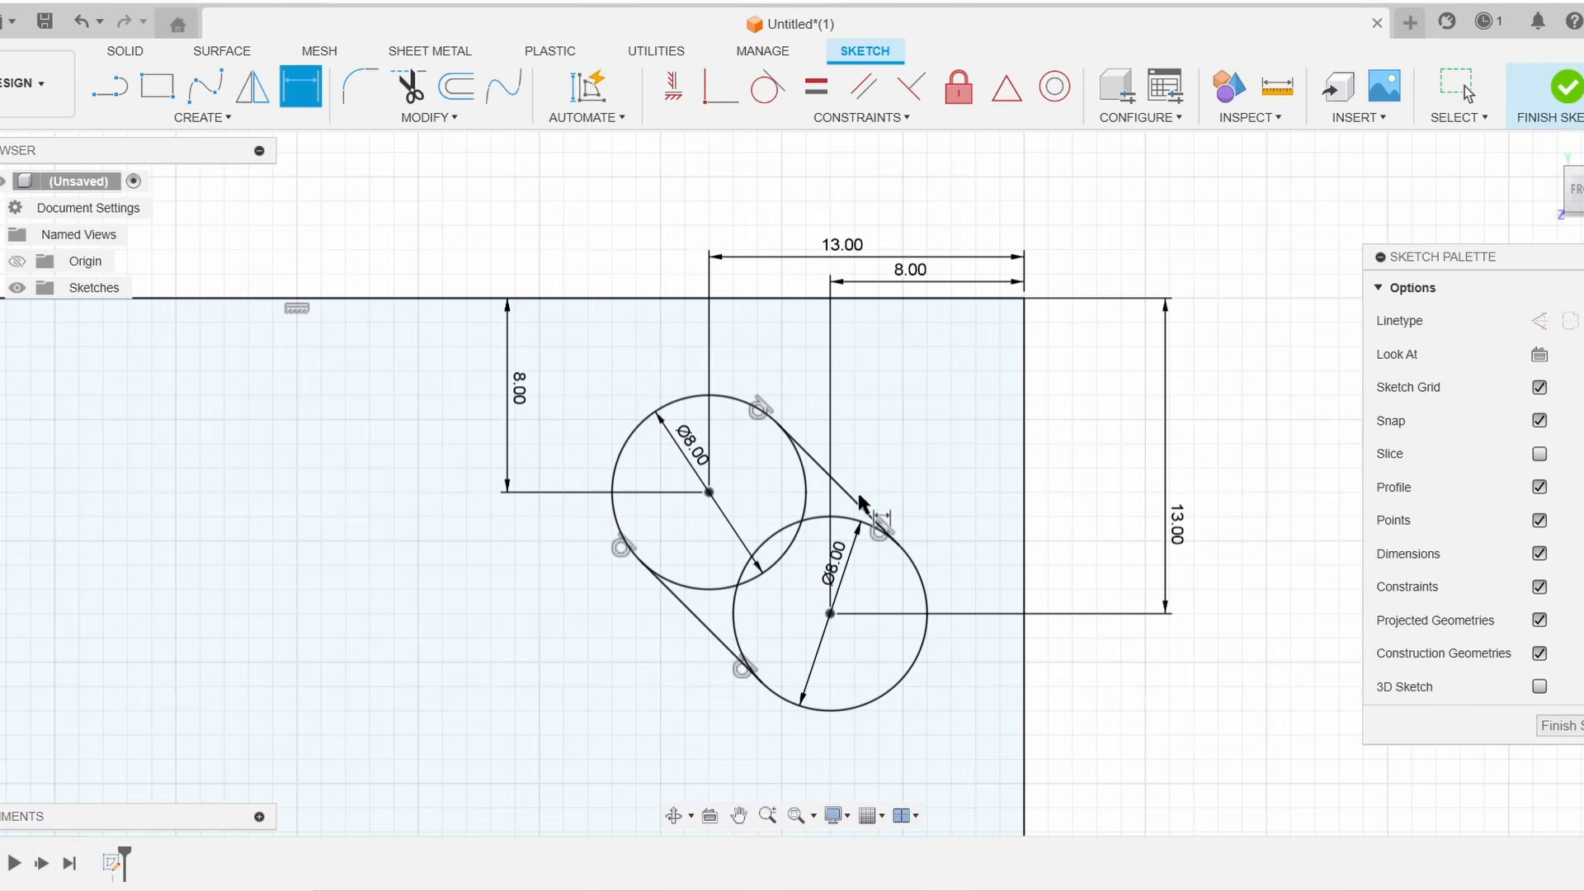
Build a matching slot at the top-left corner, dimensioning its circle centers 8 mm from the plate edges
{"action": "left_click", "coordinate": [874, 511]}
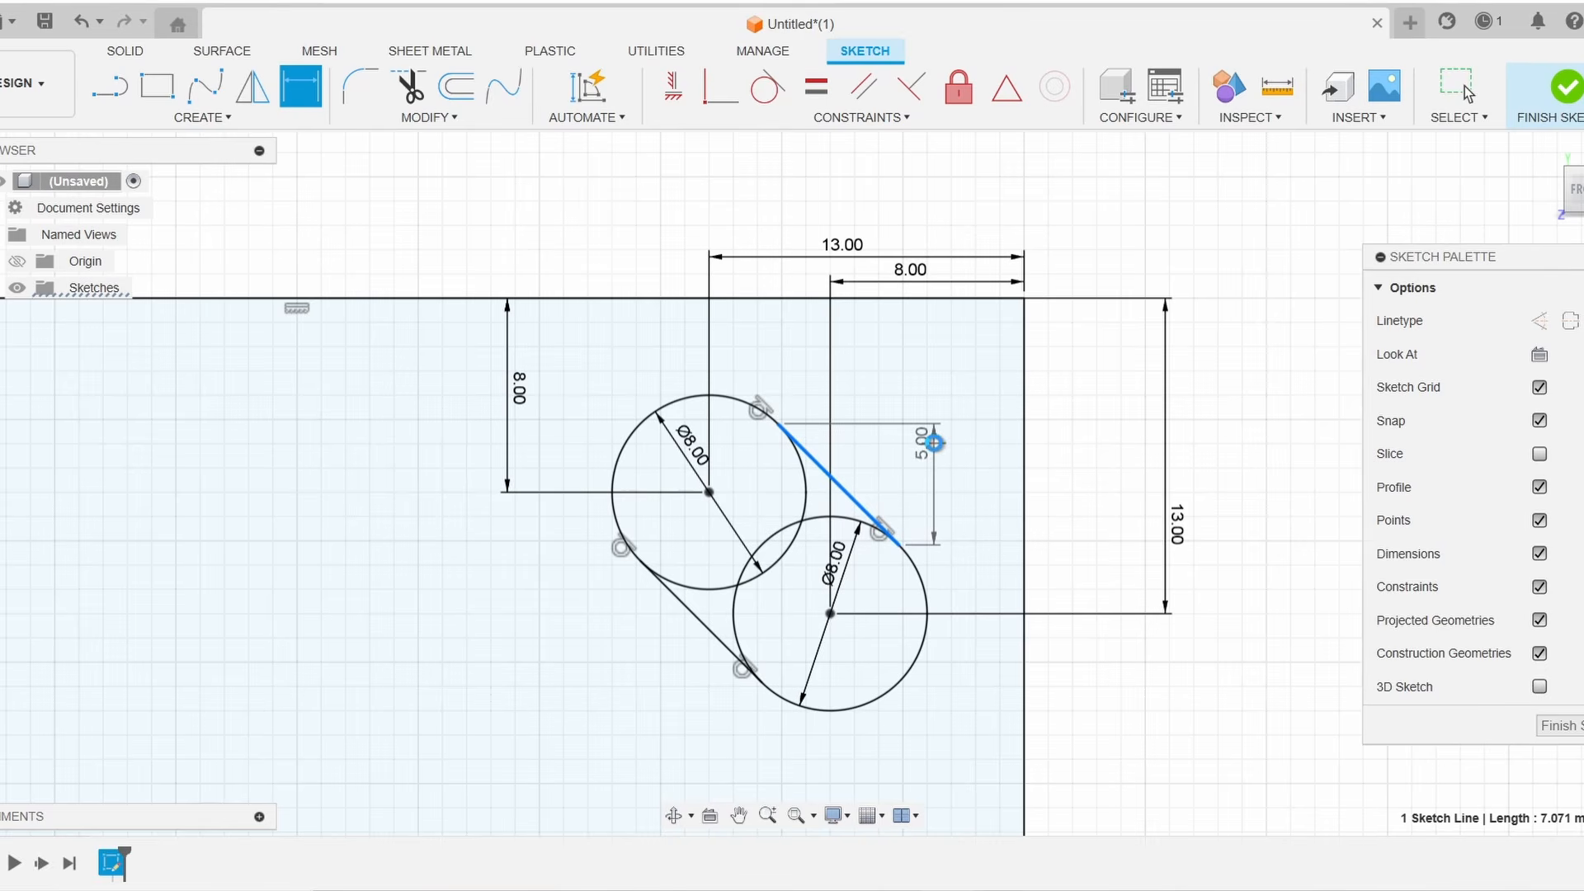
{"action": "key", "text": "Escape"}
{"action": "scroll", "coordinate": [1146, 478], "scroll_direction": "down", "scroll_amount": 5}
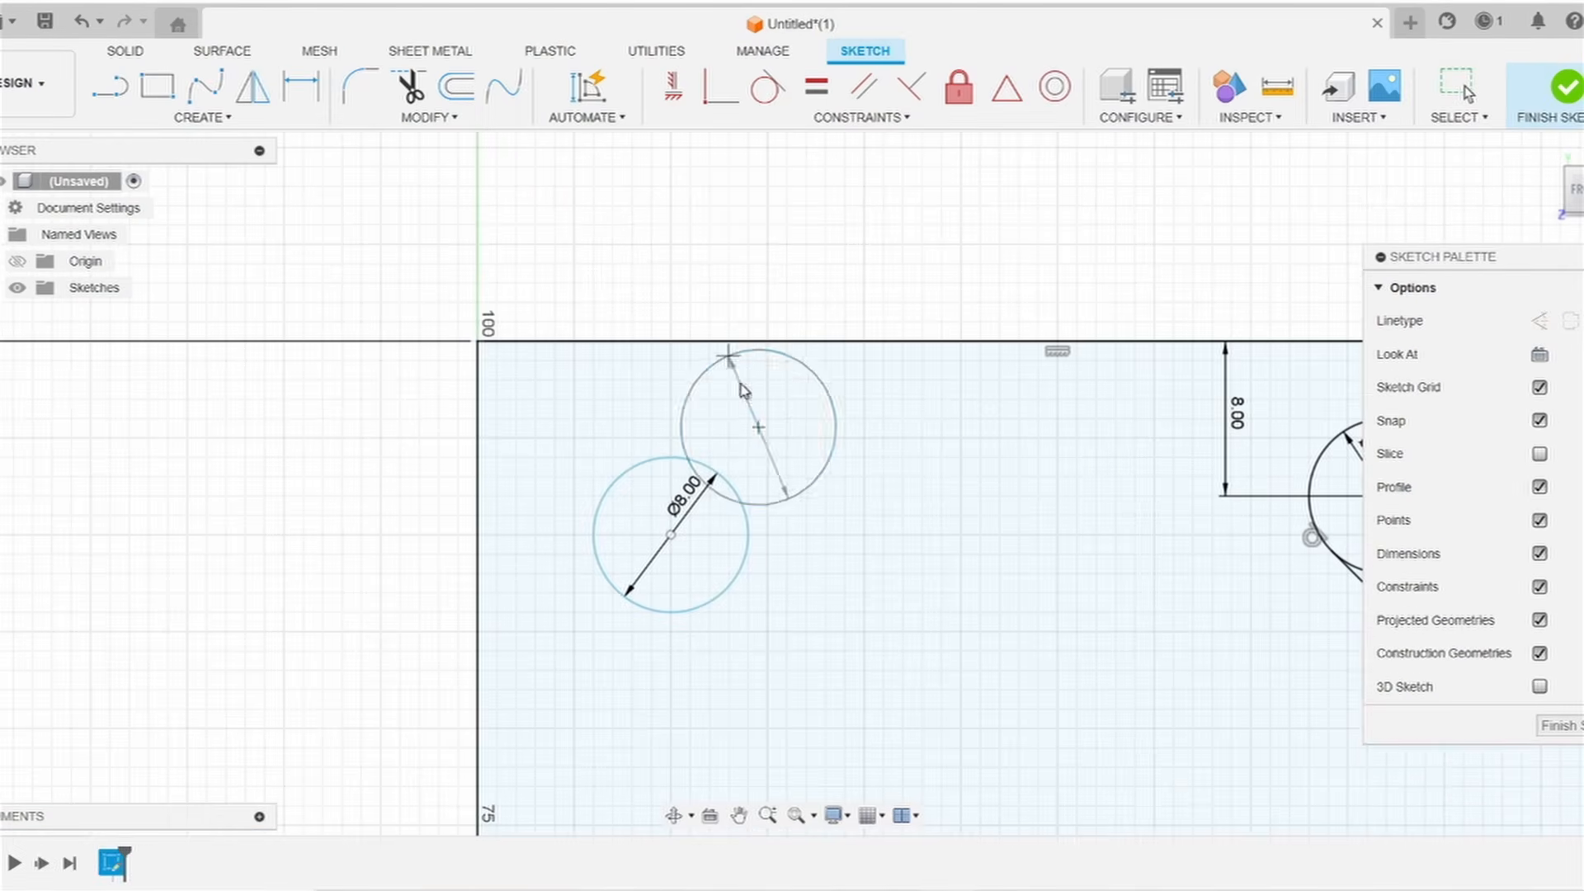
{"action": "scroll", "coordinate": [709, 363], "scroll_direction": "up", "scroll_amount": 2}
{"action": "middle_click_drag", "start_coordinate": [649, 358], "coordinate": [377, 485]}
{"action": "type", "text": "8"}
{"action": "key", "text": "Return"}
{"action": "type", "text": "8"}
{"action": "key", "text": "Return"}
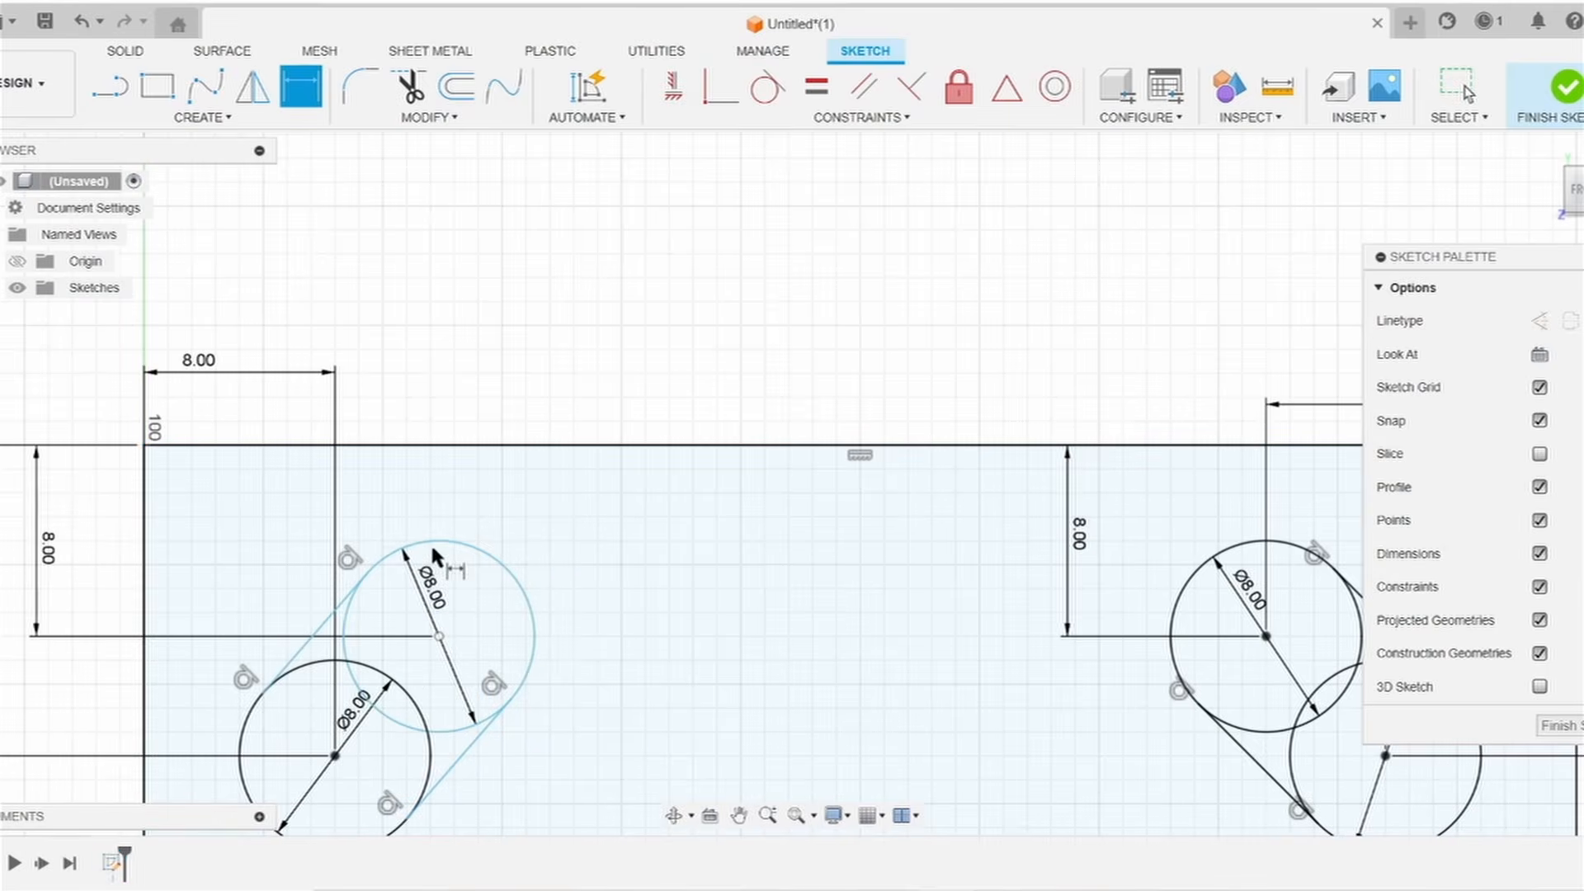
{"action": "type", "text": "8"}
{"action": "key", "text": "Return"}
Build the bottom-right slot with tangent lines, dimensioning its circle centers 8 mm and 13 mm from the edges
{"action": "key", "text": "l"}
{"action": "left_click", "coordinate": [767, 86]}
{"action": "scroll", "coordinate": [743, 527], "scroll_direction": "up", "scroll_amount": 4}
{"action": "scroll", "coordinate": [709, 577], "scroll_direction": "down", "scroll_amount": 3}
{"action": "type", "text": "d"}
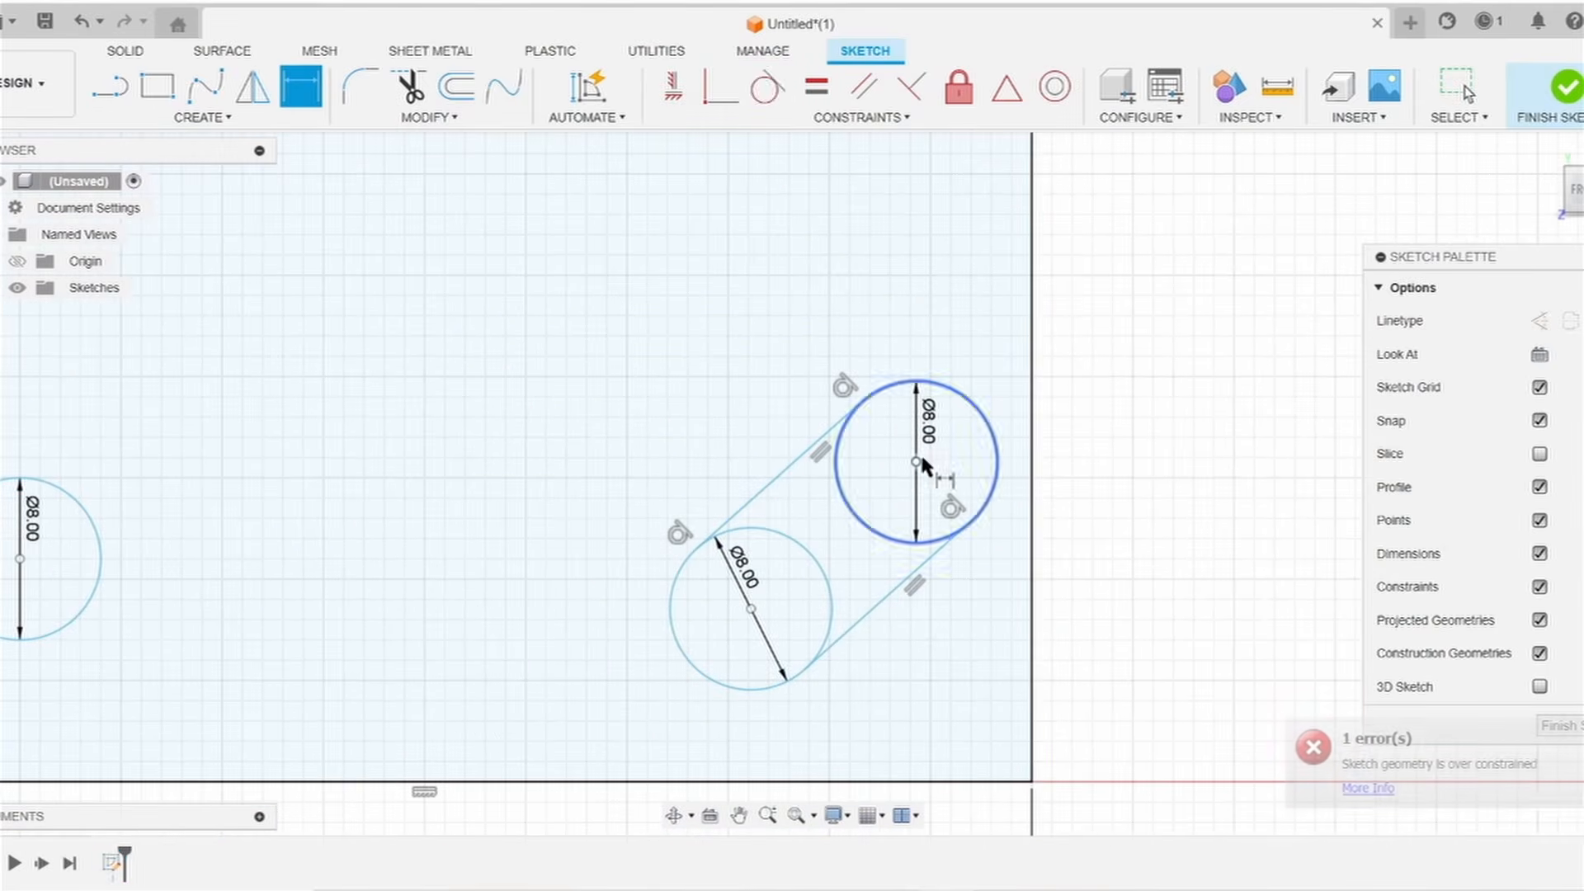
{"action": "type", "text": "8"}
{"action": "key", "text": "Return"}
{"action": "type", "text": "13"}
{"action": "key", "text": "Return"}
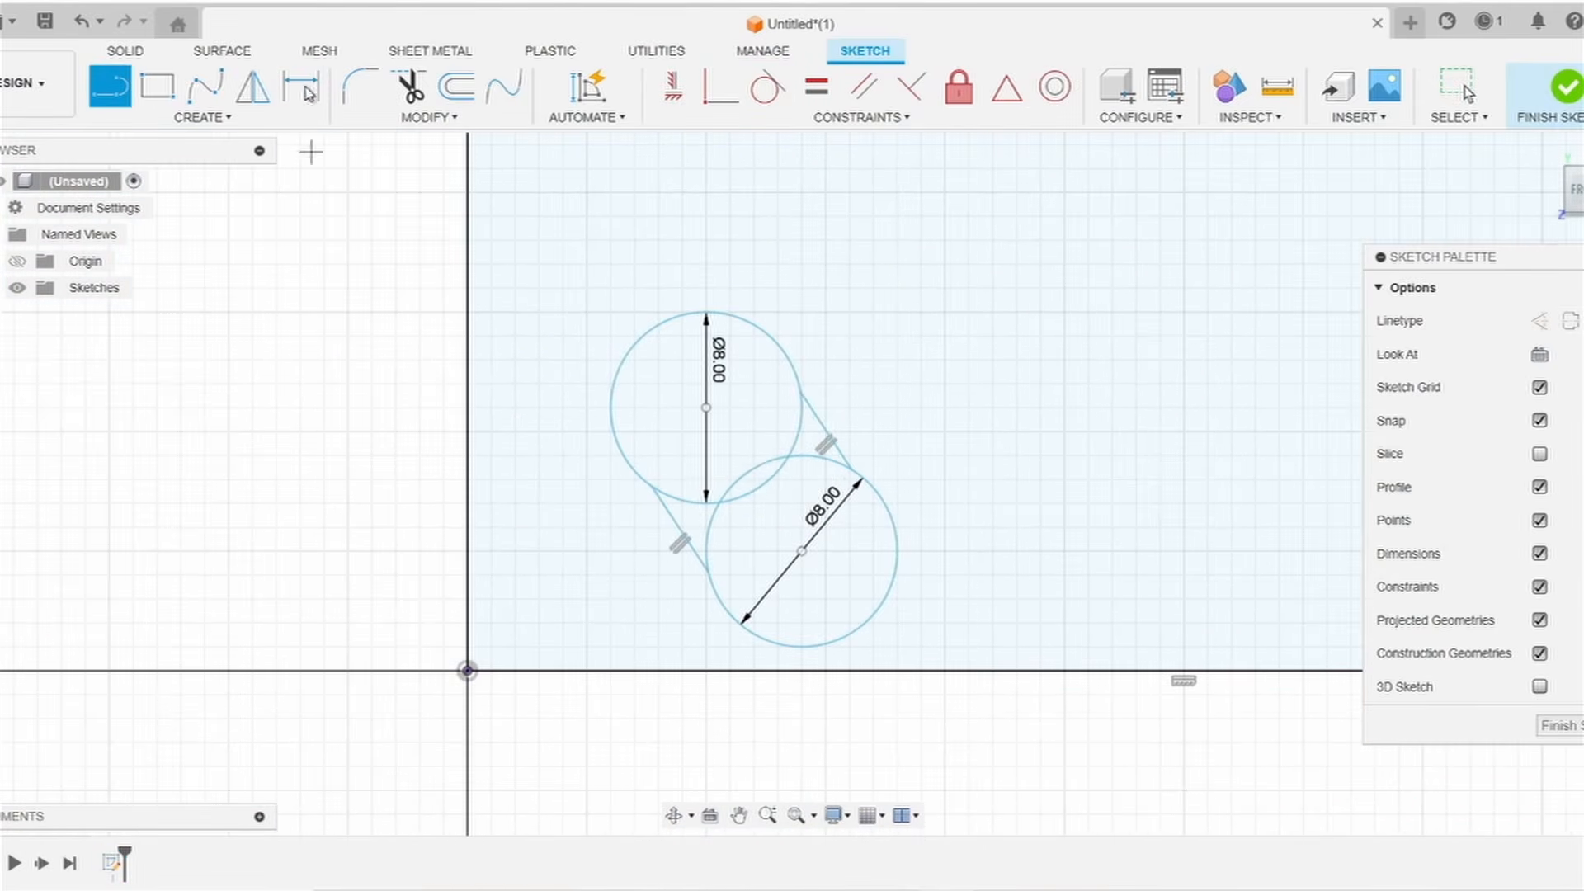
Dimension the bottom-left slot's circle centers 8 mm and 13 mm from the rectangle's left and bottom edges
{"action": "scroll", "coordinate": [560, 700], "scroll_direction": "down", "scroll_amount": 2}
{"action": "left_click", "coordinate": [561, 701]}
{"action": "type", "text": "8"}
{"action": "key", "text": "Return"}
{"action": "left_click", "coordinate": [453, 505]}
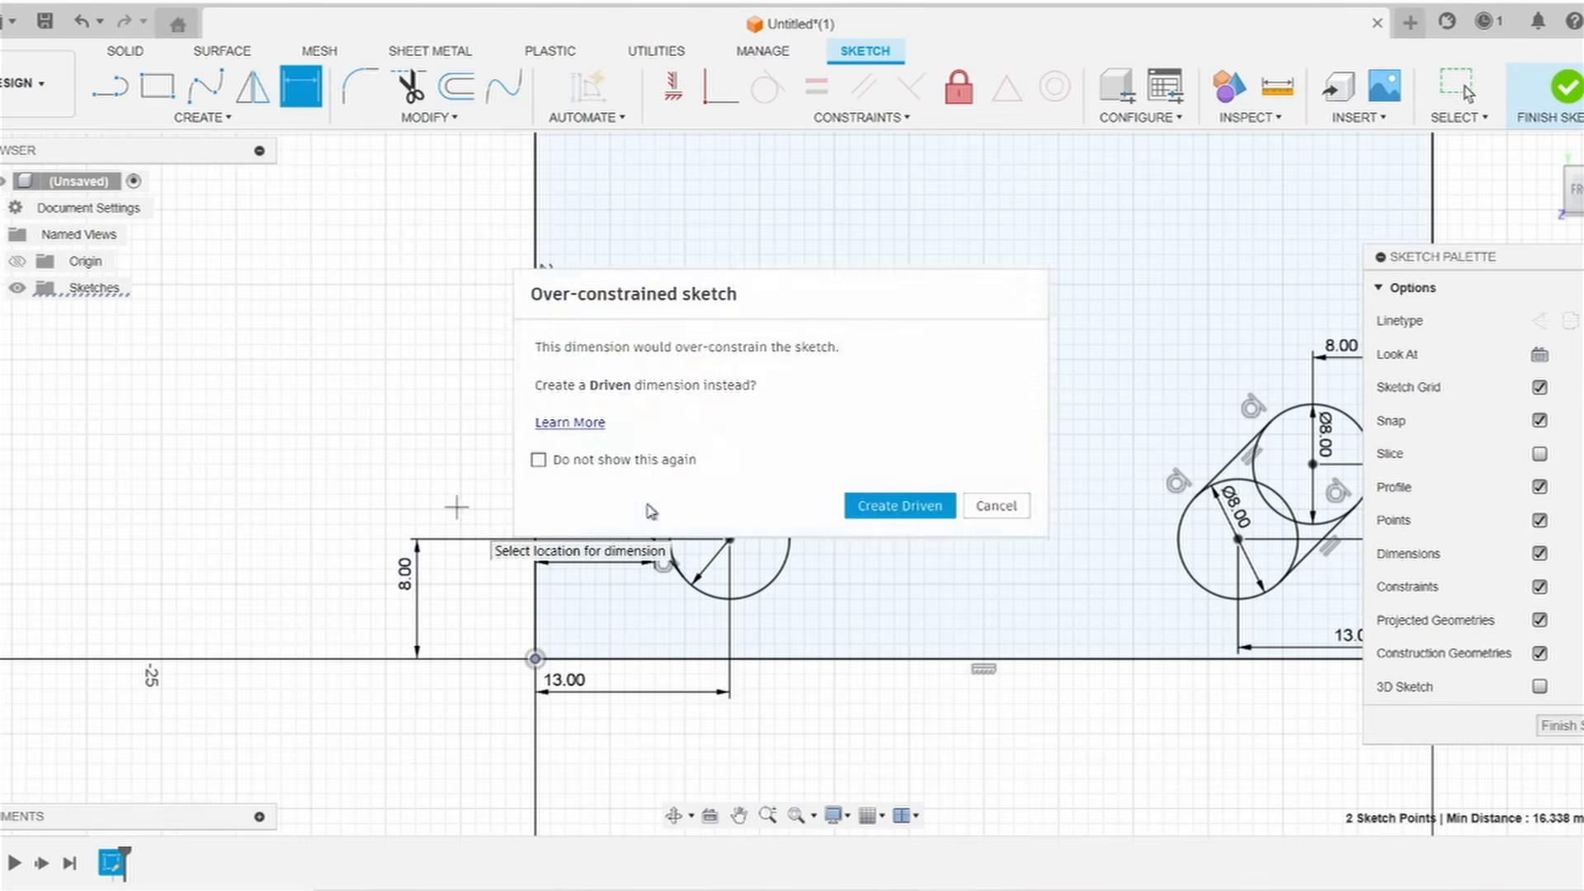
{"action": "left_click", "coordinate": [997, 506]}
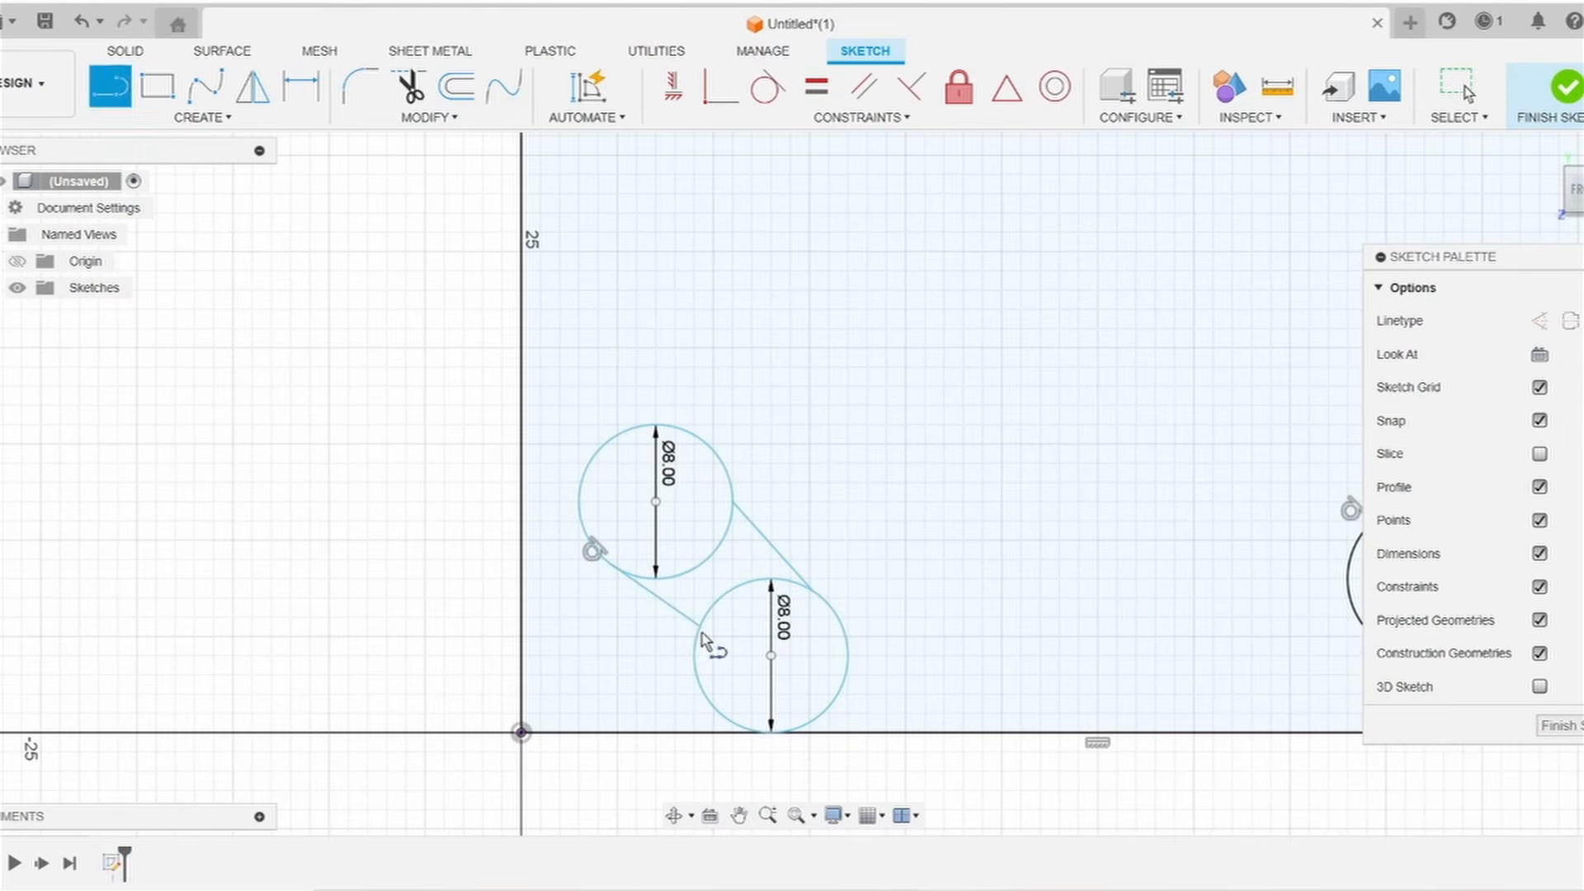
{"action": "type", "text": "d"}
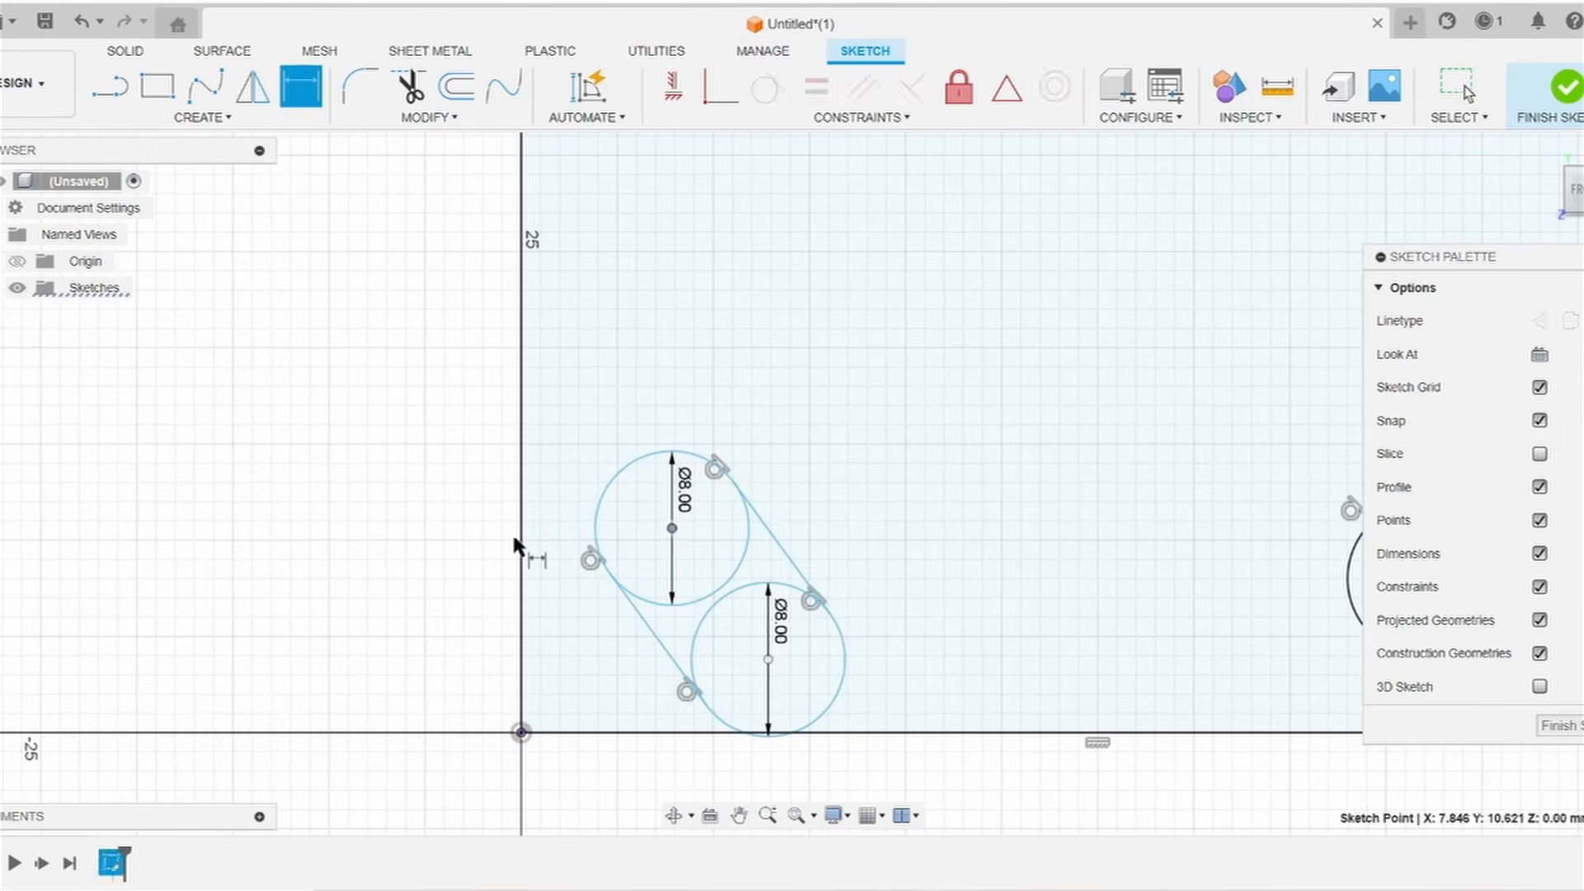
{"action": "type", "text": "8"}
{"action": "key", "text": "Return"}
{"action": "type", "text": "13"}
{"action": "key", "text": "Return"}
{"action": "type", "text": "8"}
{"action": "key", "text": "Return"}
{"action": "type", "text": "13"}
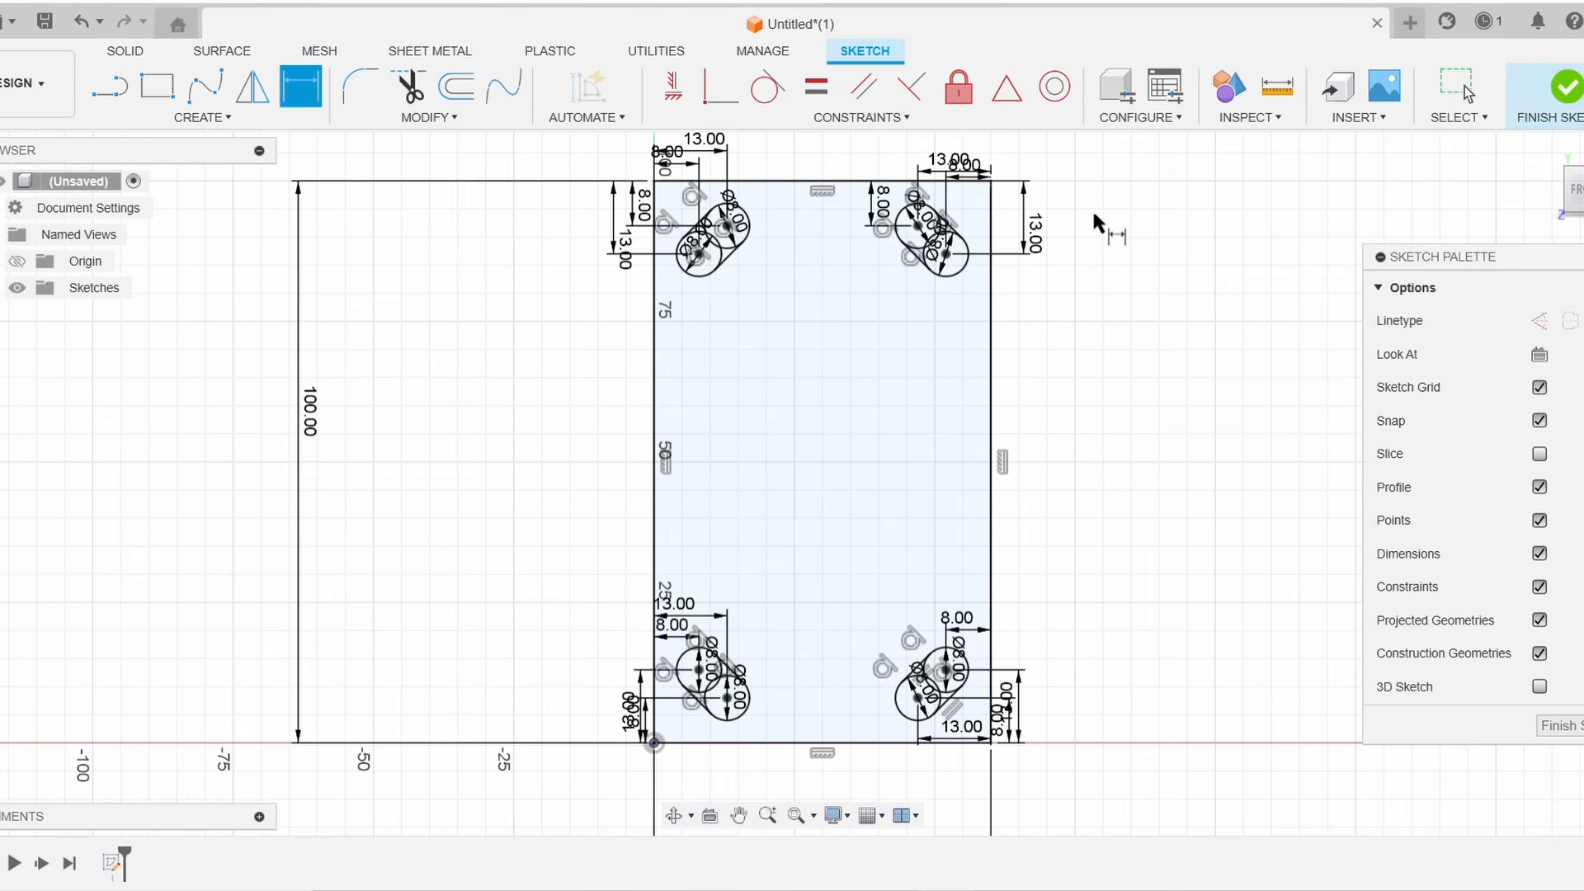
{"action": "scroll", "coordinate": [1021, 727], "scroll_direction": "up", "scroll_amount": 5}
{"action": "middle_click_drag", "start_coordinate": [1086, 398], "coordinate": [1064, 740]}
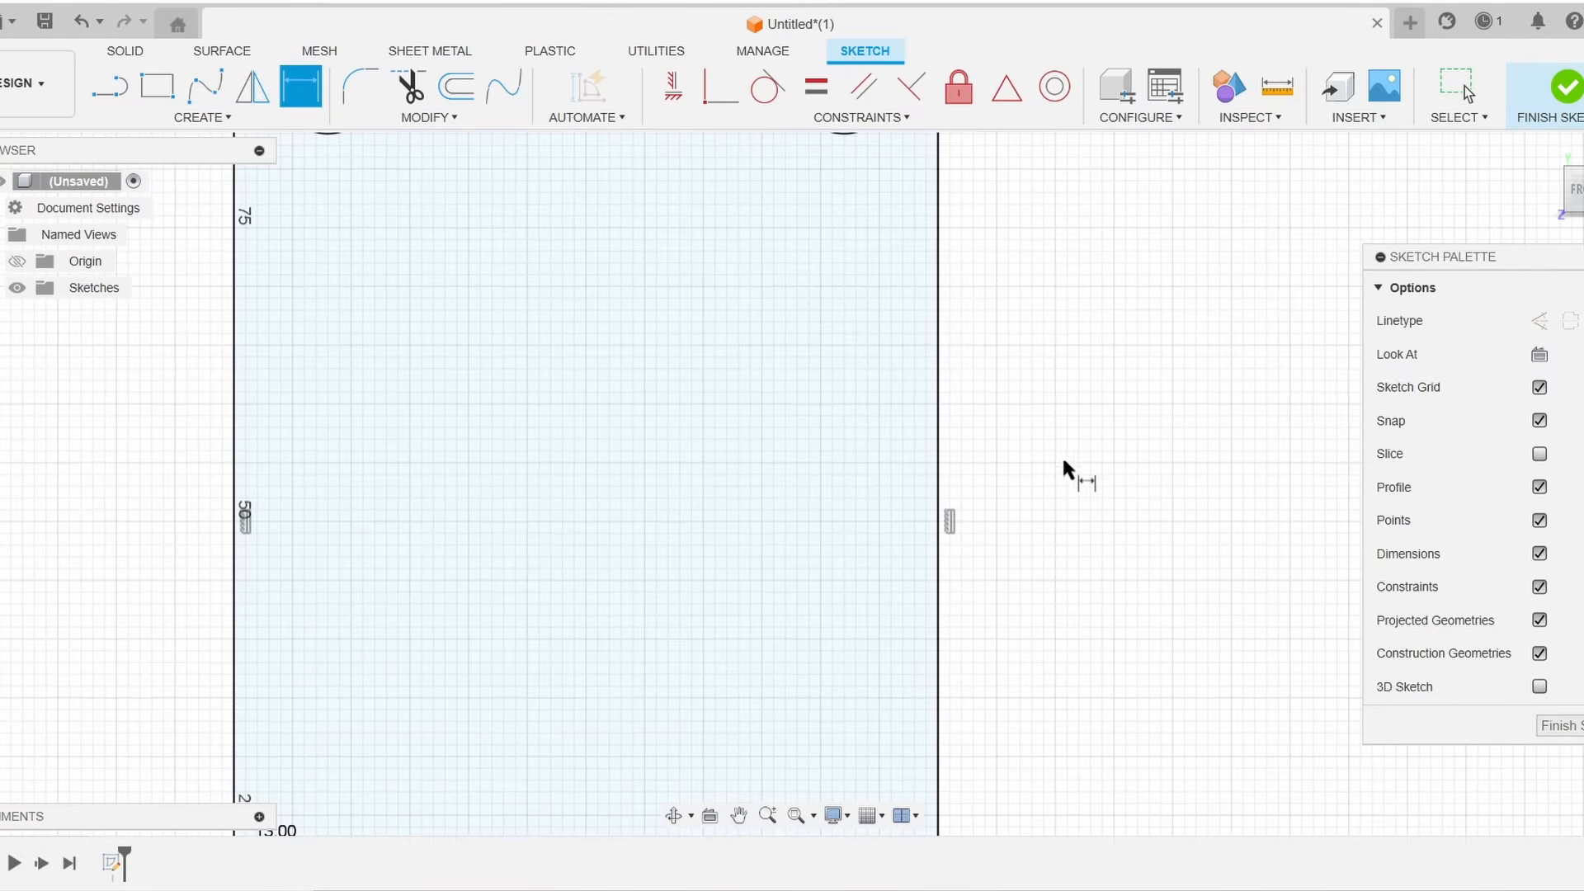
Fillet the plate's top-right corner with a 10 mm radius
{"action": "middle_click_drag", "start_coordinate": [1012, 168], "coordinate": [983, 593]}
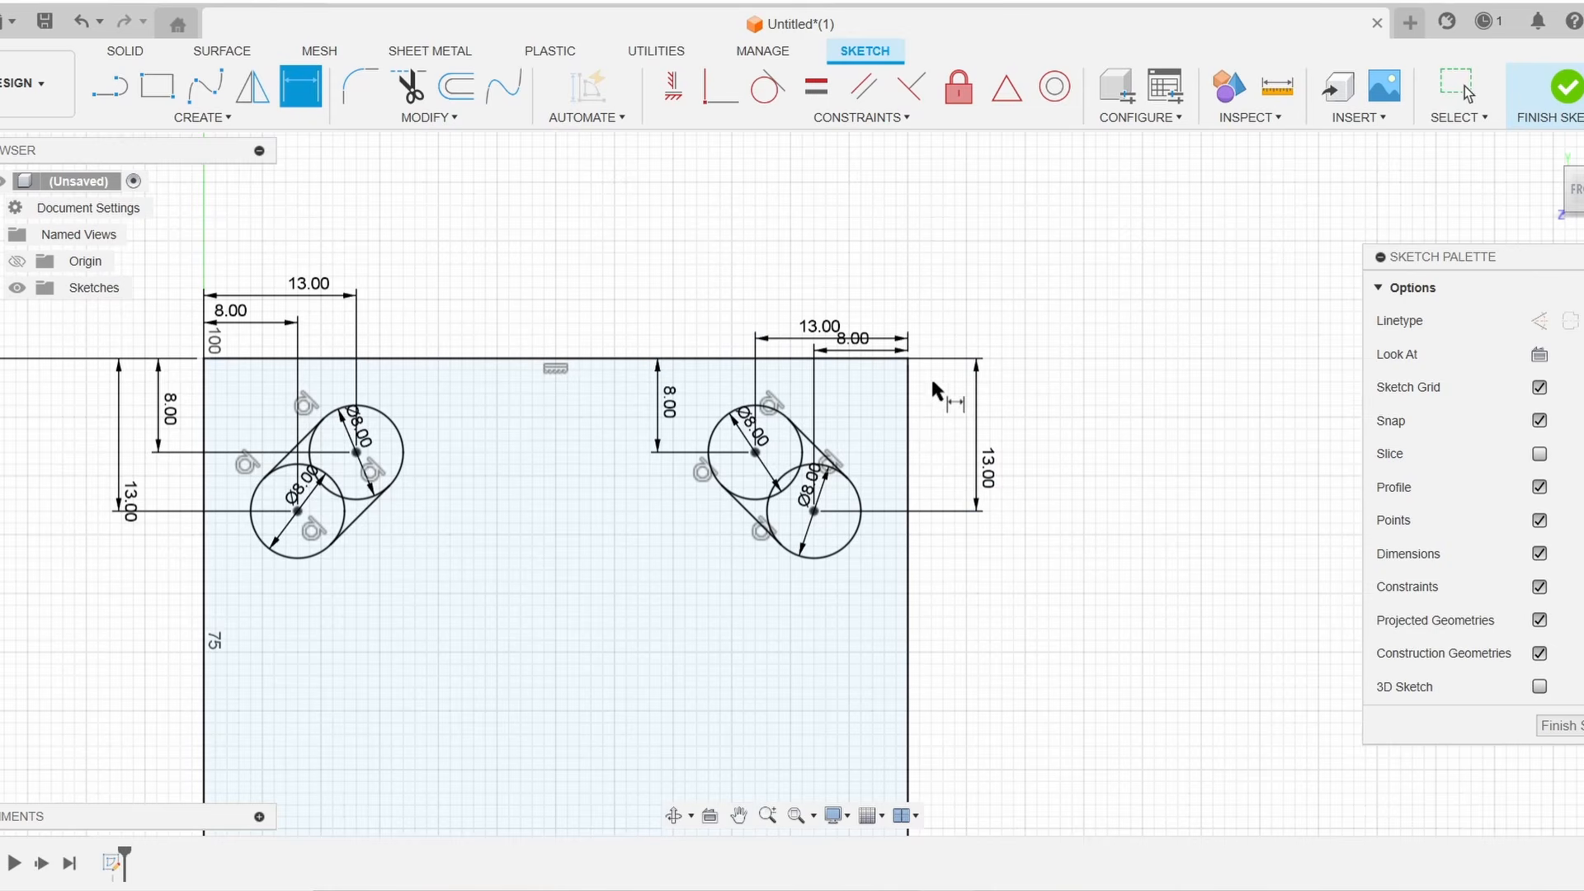
{"action": "left_click", "coordinate": [363, 90]}
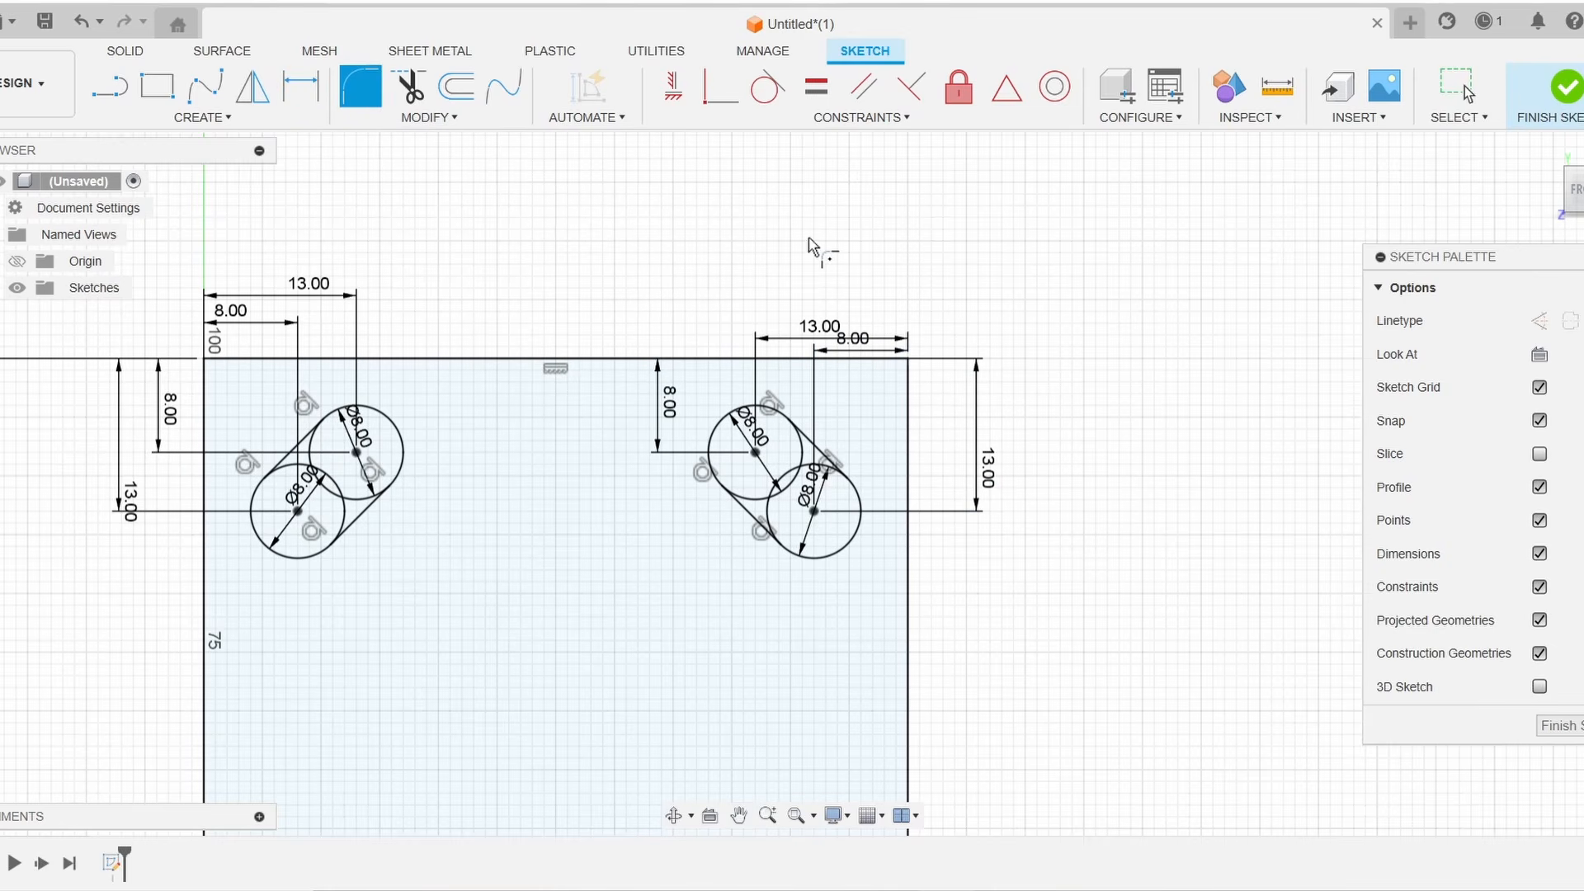
{"action": "scroll", "coordinate": [907, 381], "scroll_direction": "up", "scroll_amount": 3}
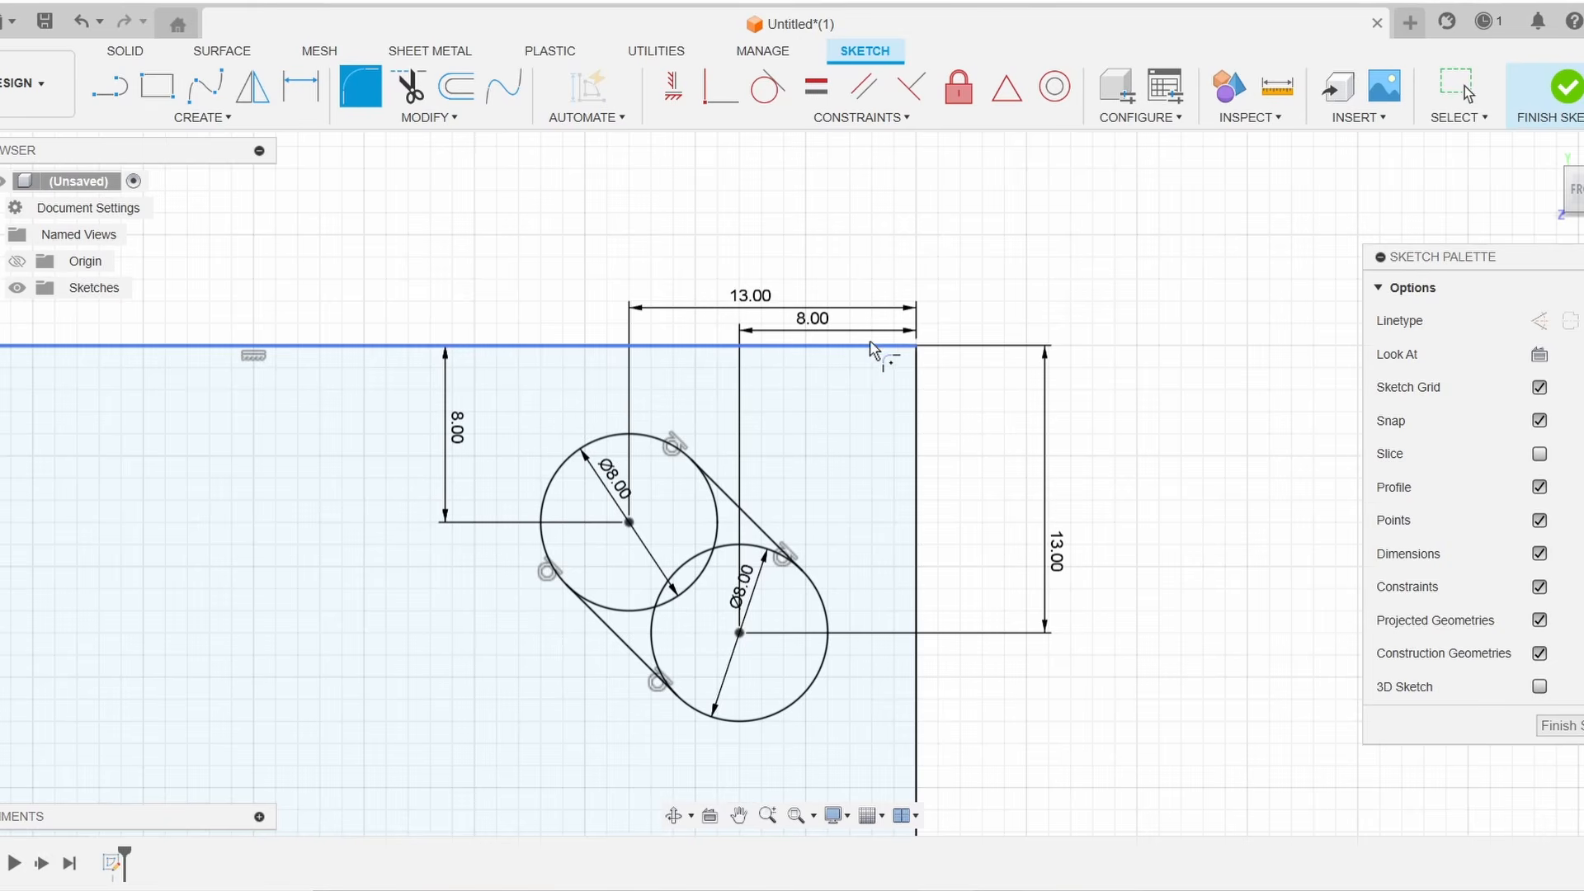
{"action": "left_click", "coordinate": [918, 431]}
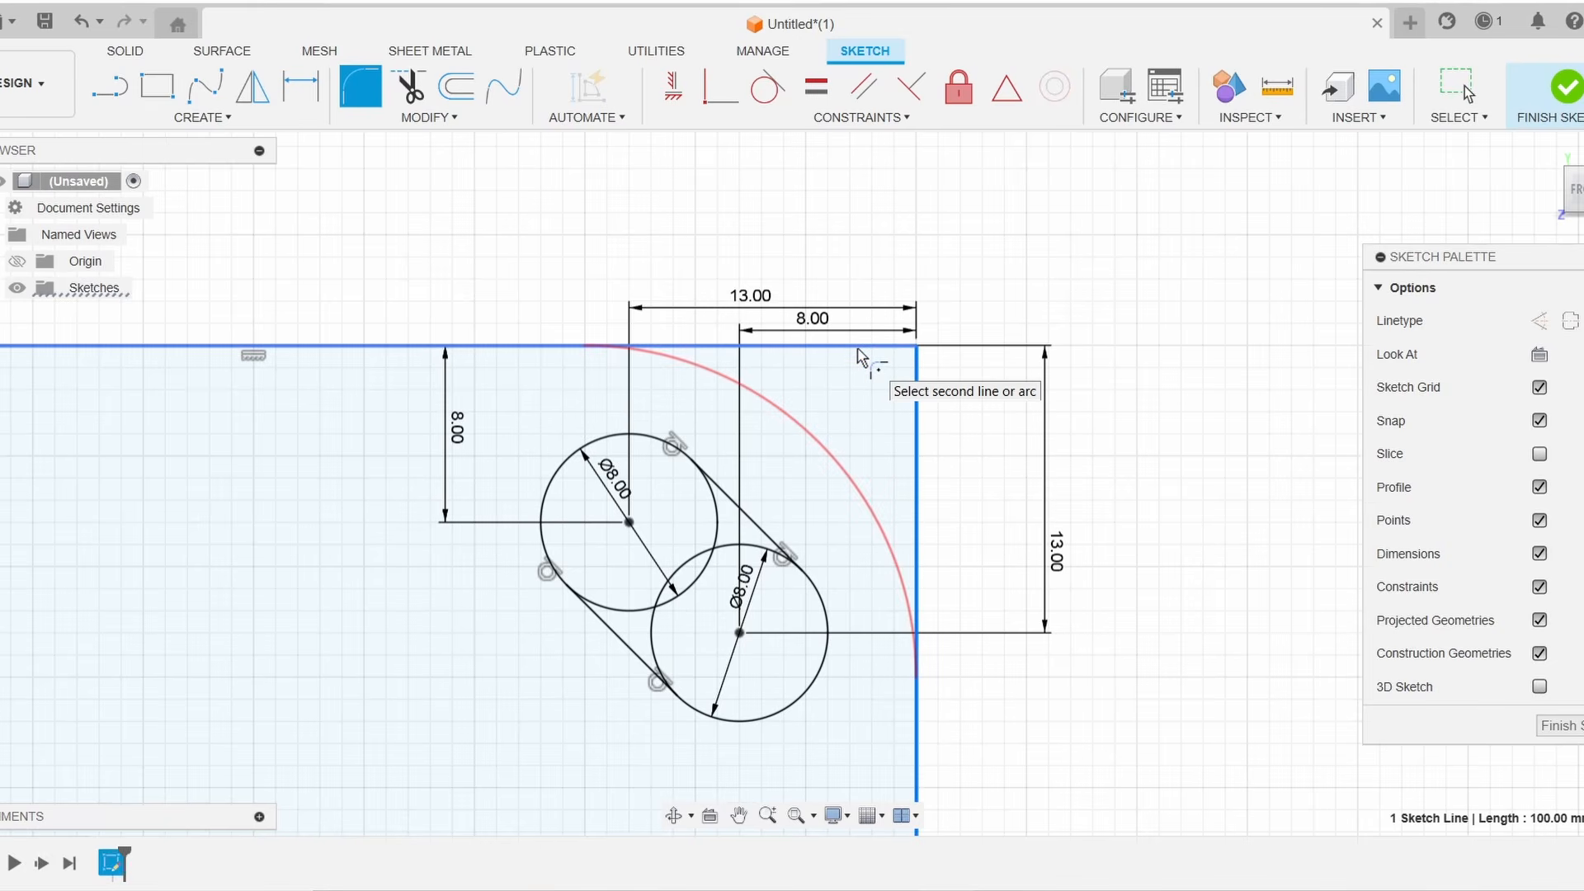
{"action": "left_click", "coordinate": [857, 356]}
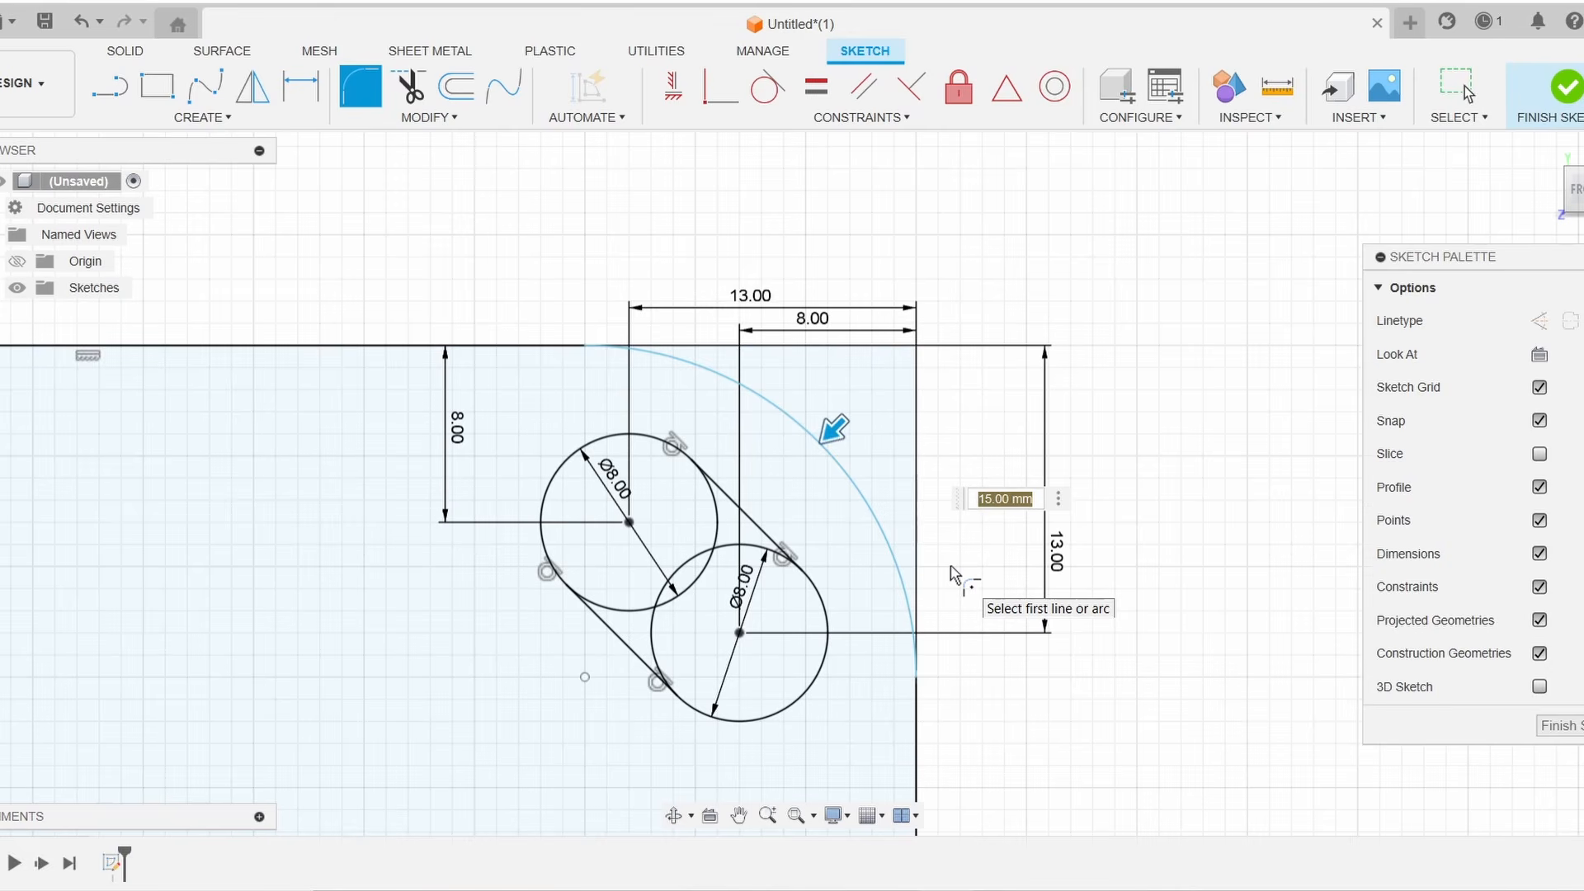
{"action": "type", "text": "10"}
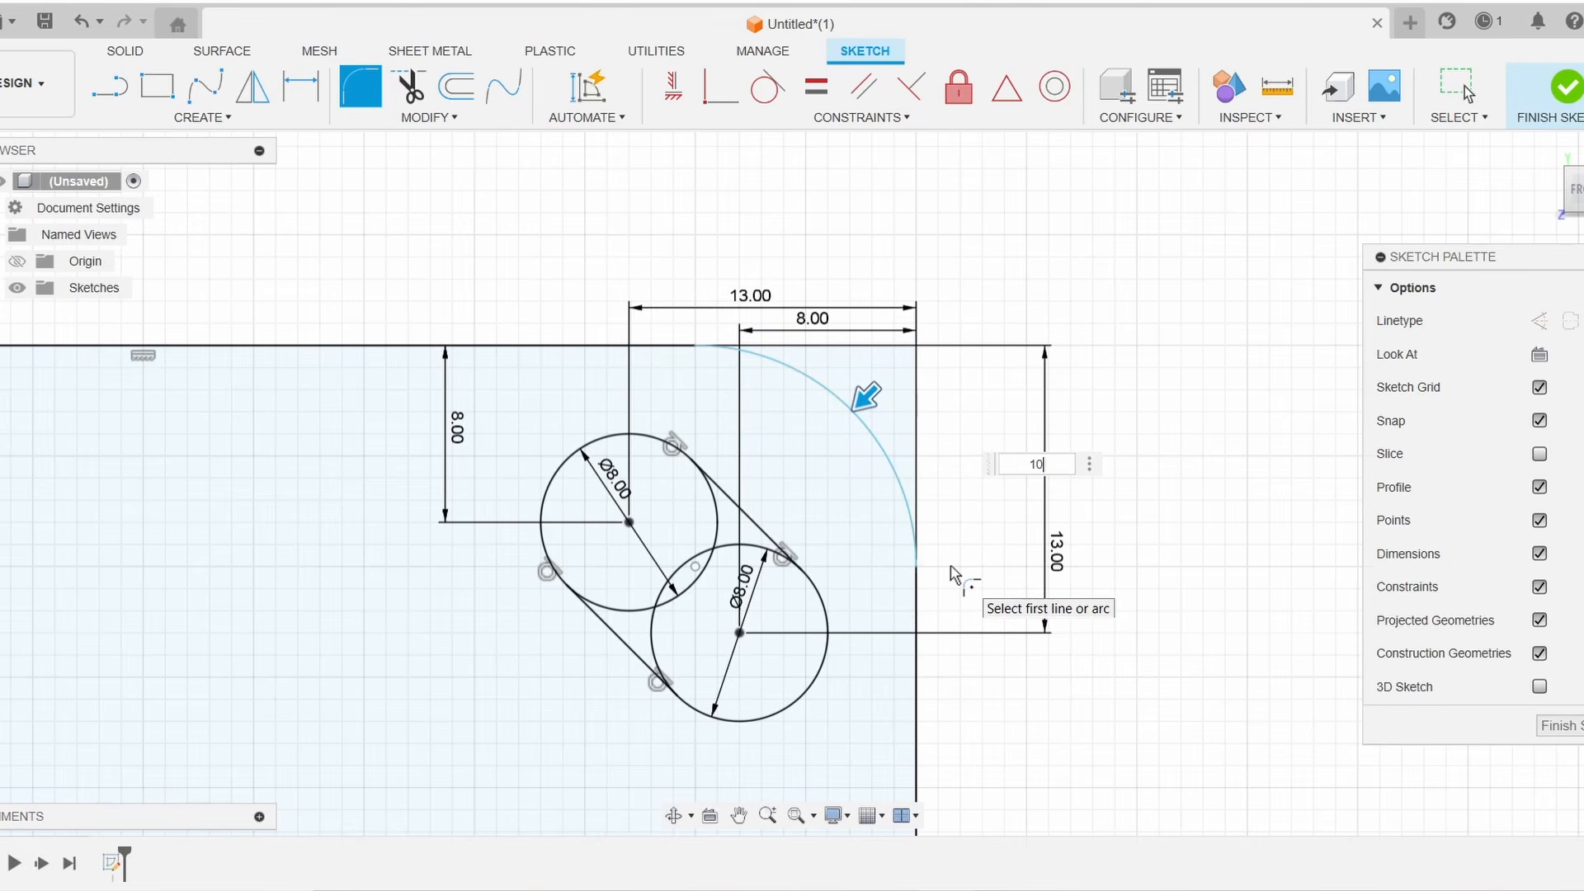
{"action": "key", "text": "Return"}
Fillet the plate's top-left corner with a 10 mm radius
{"action": "scroll", "coordinate": [969, 545], "scroll_direction": "down", "scroll_amount": 4}
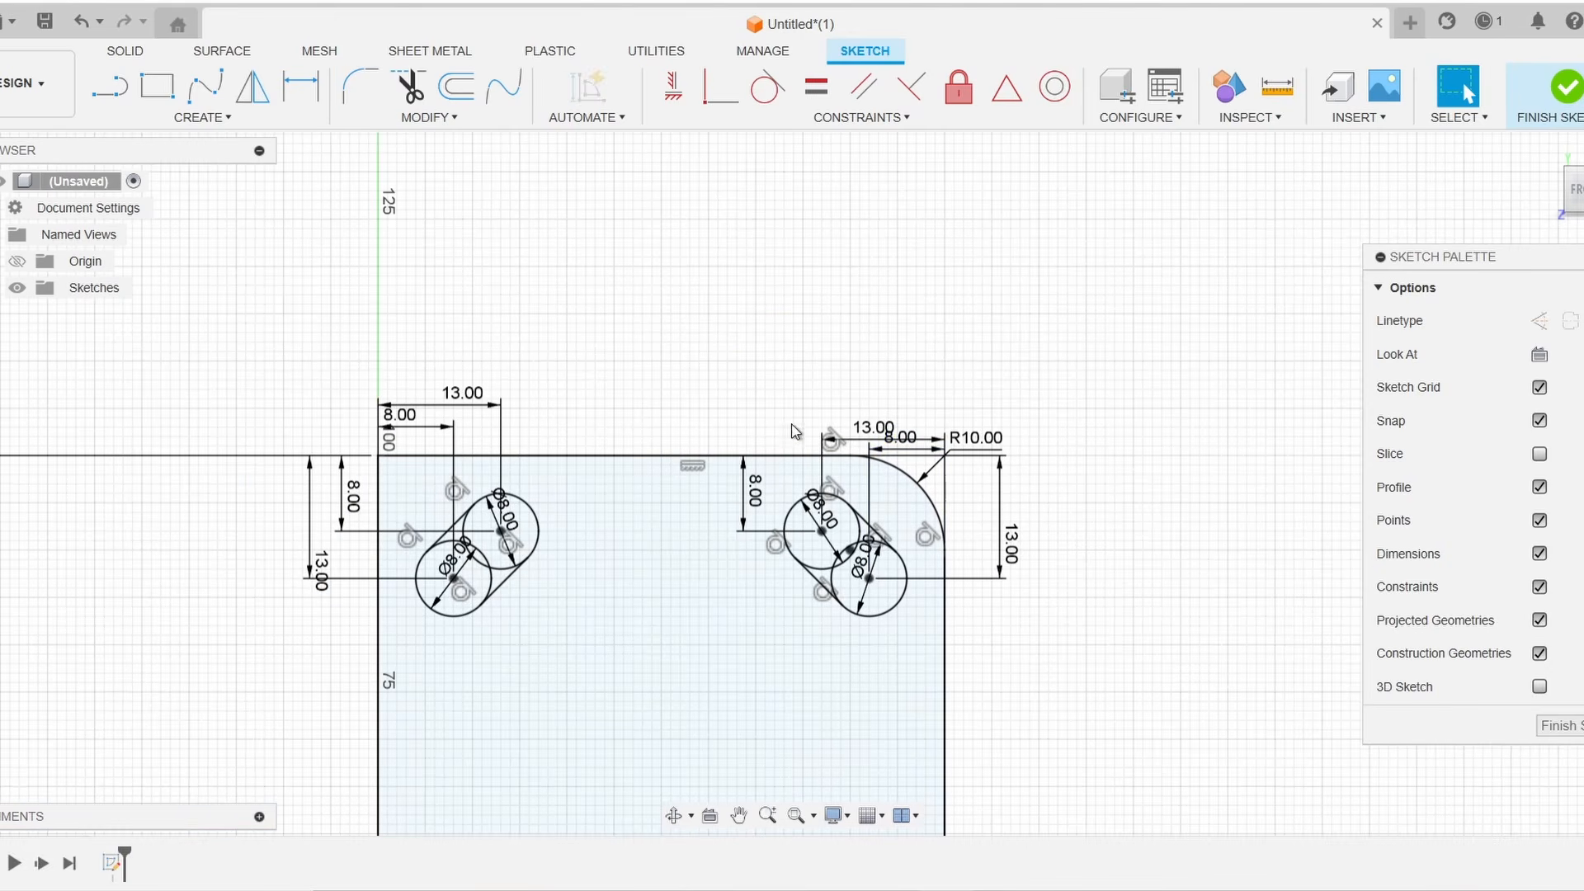
{"action": "left_click", "coordinate": [360, 87]}
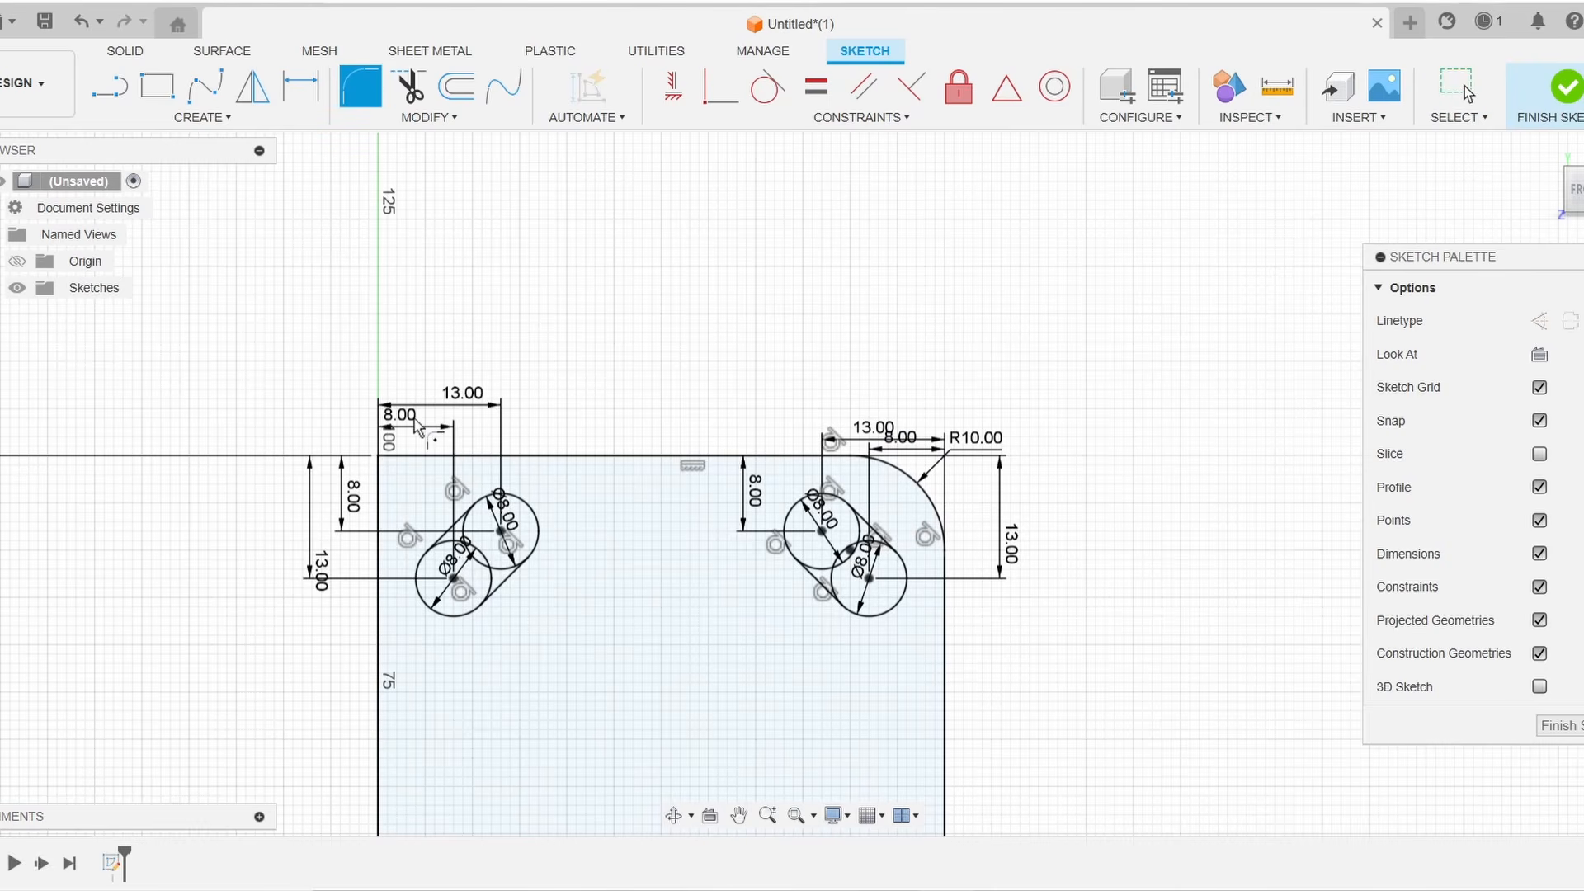
{"action": "left_click", "coordinate": [417, 457]}
{"action": "left_click", "coordinate": [379, 495]}
{"action": "type", "text": "5"}
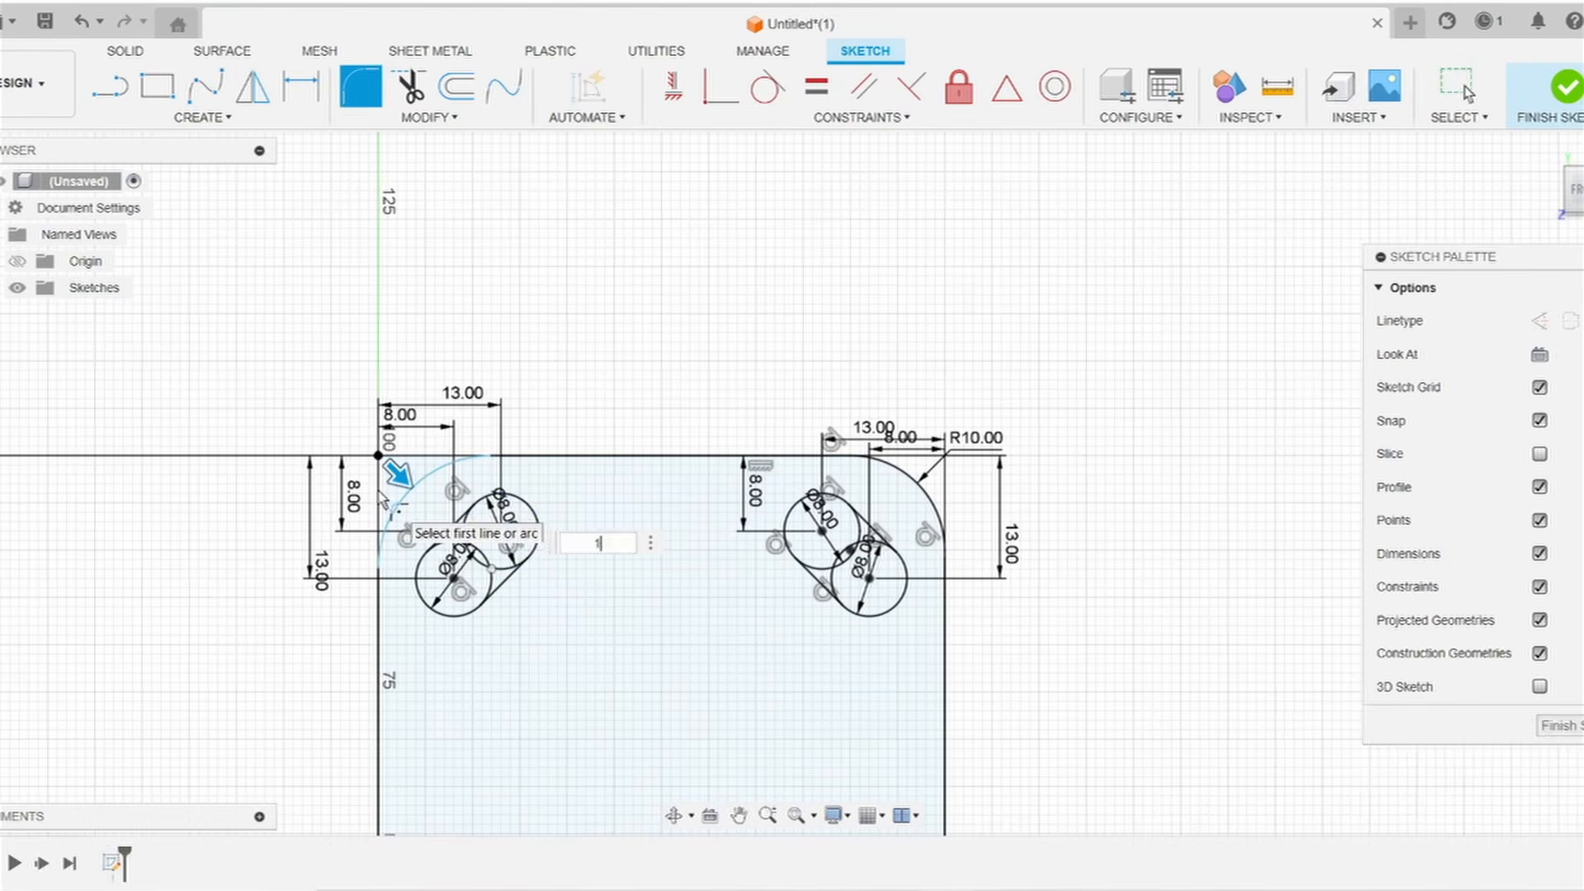
{"action": "key", "text": "Return"}
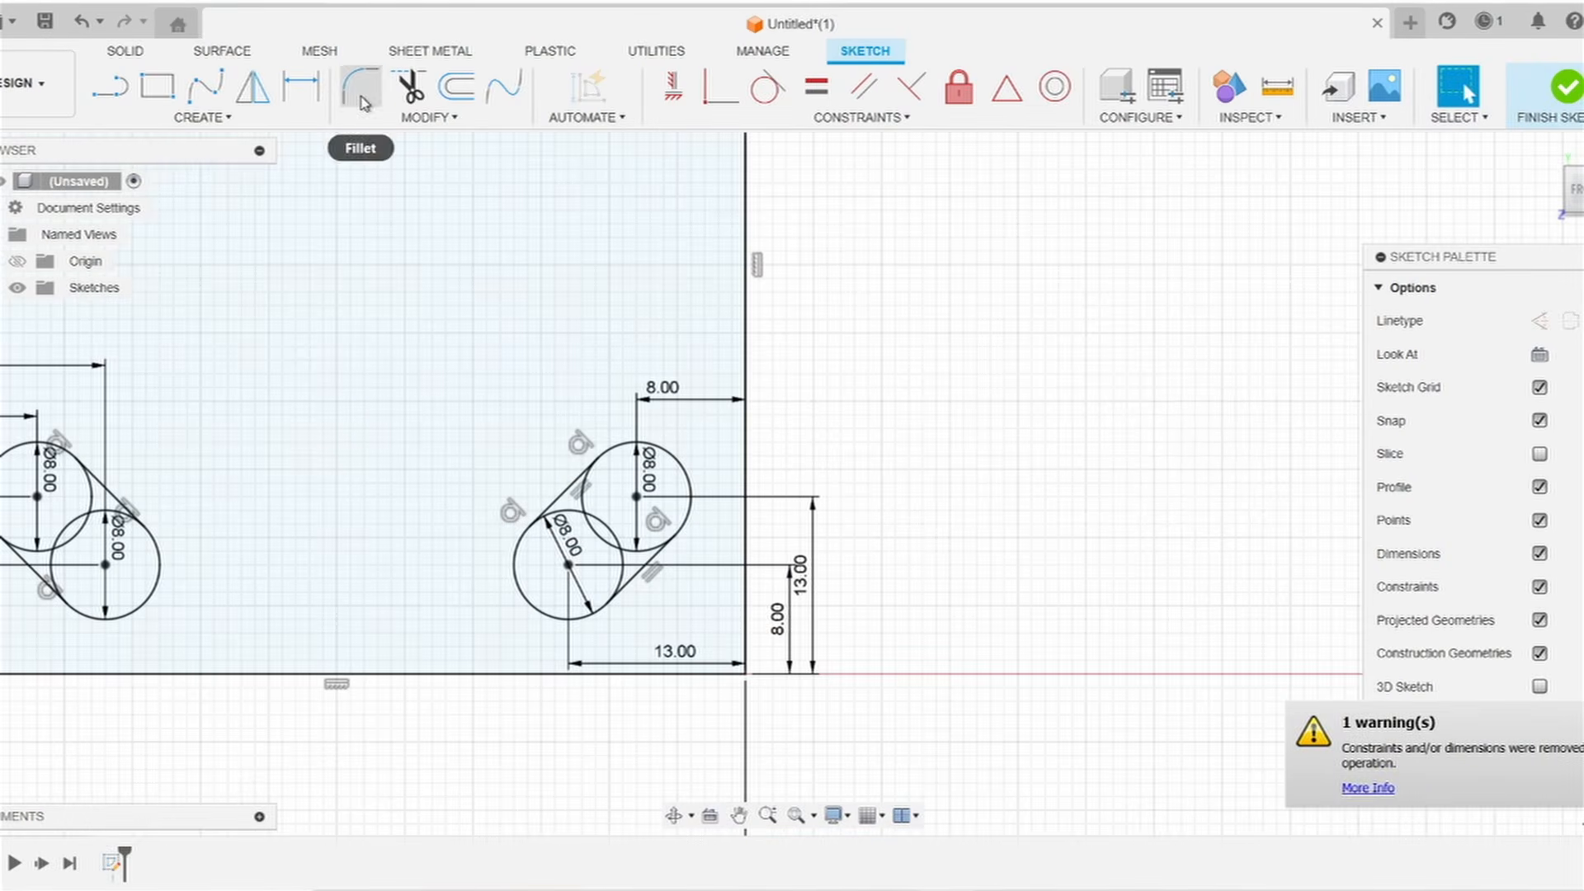
Fillet the two bottom corners with a 10 mm radius and finish the sketch
{"action": "left_click", "coordinate": [692, 692]}
{"action": "left_click", "coordinate": [727, 767]}
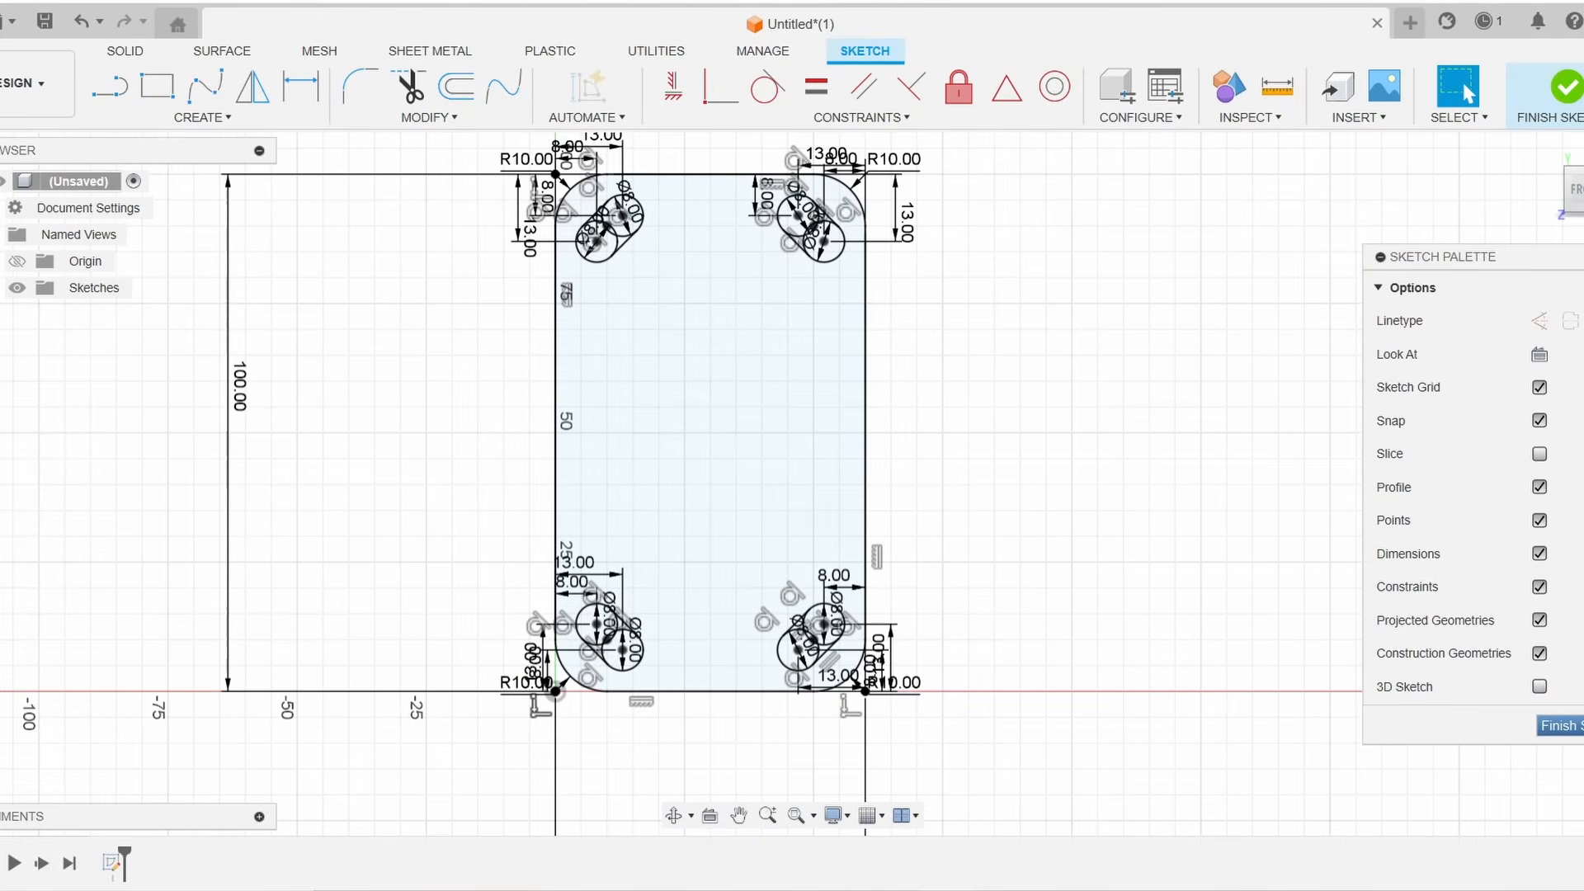
{"action": "left_click", "coordinate": [1568, 725]}
Extrude the plate profile, excluding the slots, 3 mm as a new body
{"action": "middle_click_drag", "start_coordinate": [1049, 296], "coordinate": [1061, 315]}
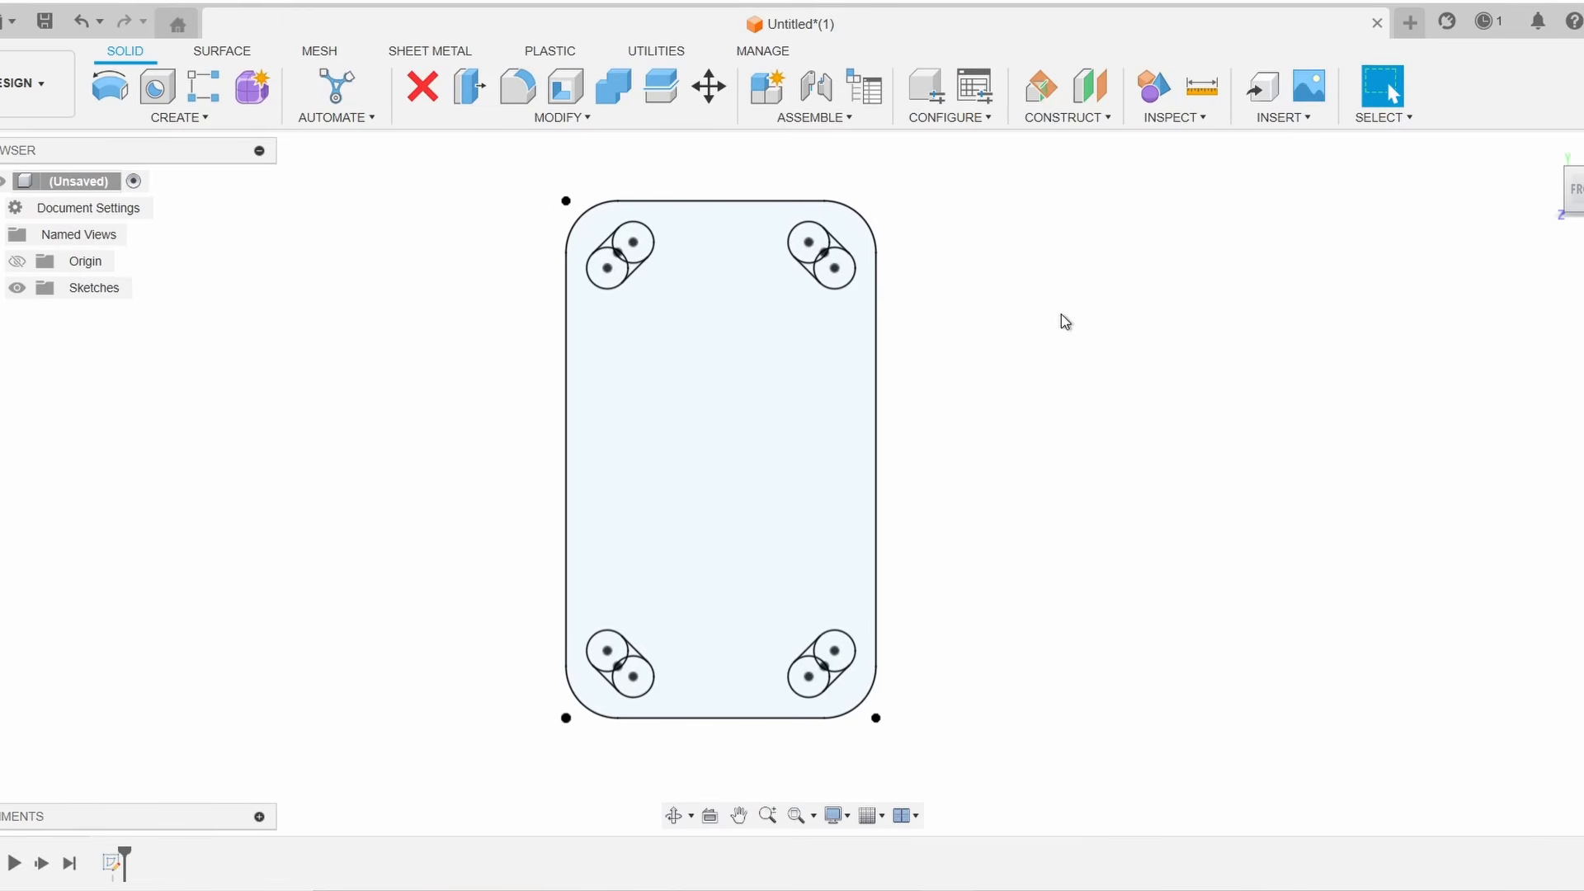
{"action": "mouse_move", "coordinate": [1555, 189]}
{"action": "middle_mouse_down", "text": "shift"}
{"action": "mouse_move", "coordinate": [1545, 152]}
{"action": "mouse_move", "coordinate": [1565, 146]}
{"action": "middle_mouse_up", "text": "shift"}
{"action": "left_click_drag", "start_coordinate": [1567, 146], "coordinate": [1571, 174]}
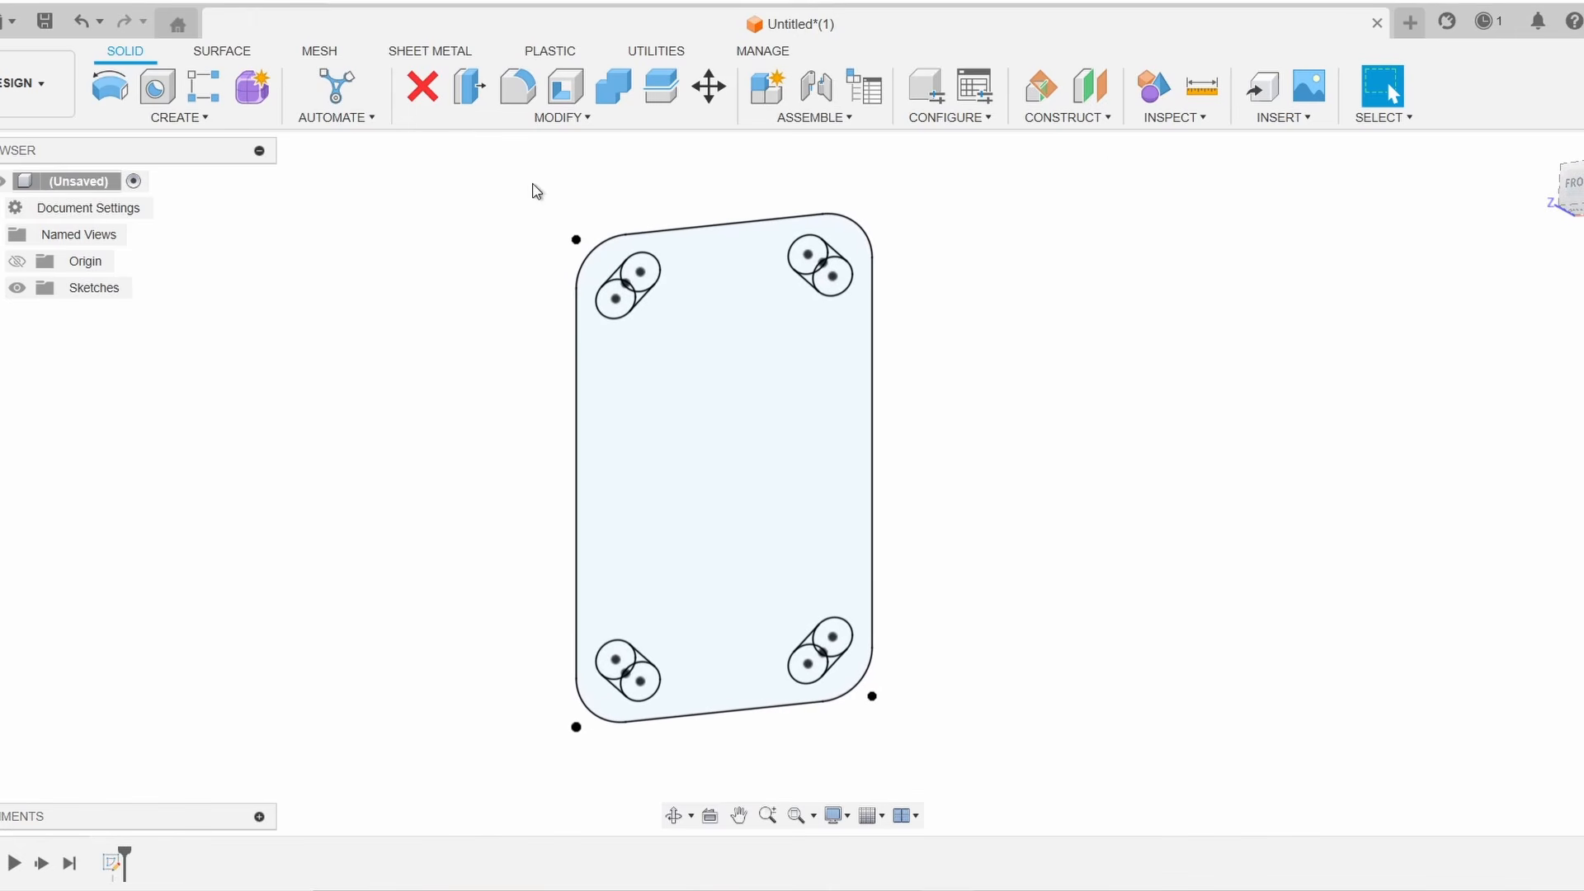
{"action": "left_click", "coordinate": [189, 119]}
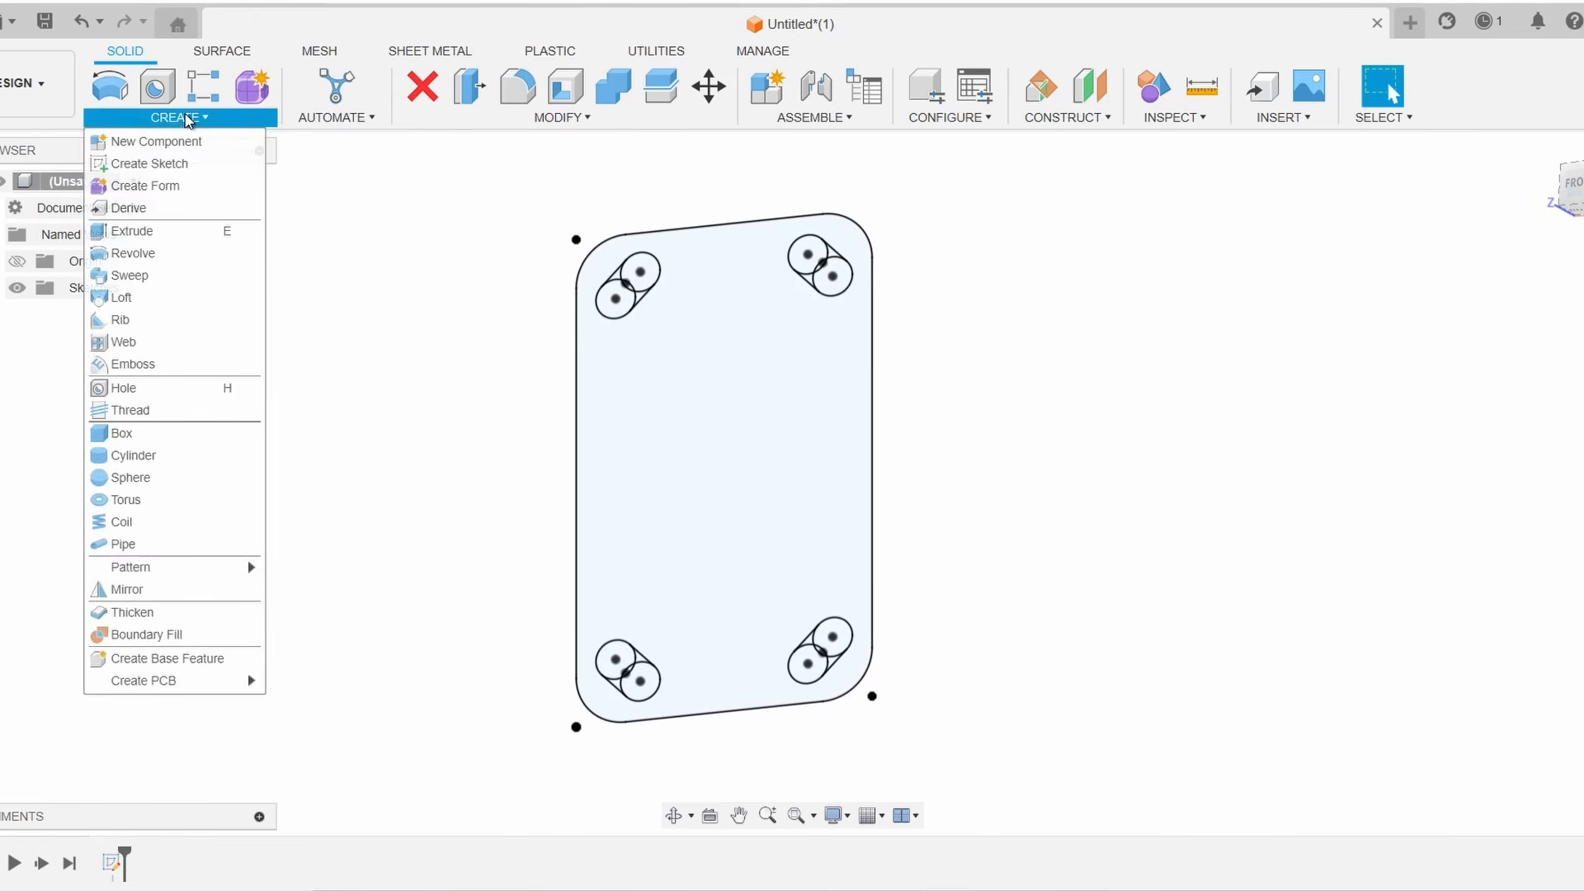
{"action": "left_click", "coordinate": [136, 232]}
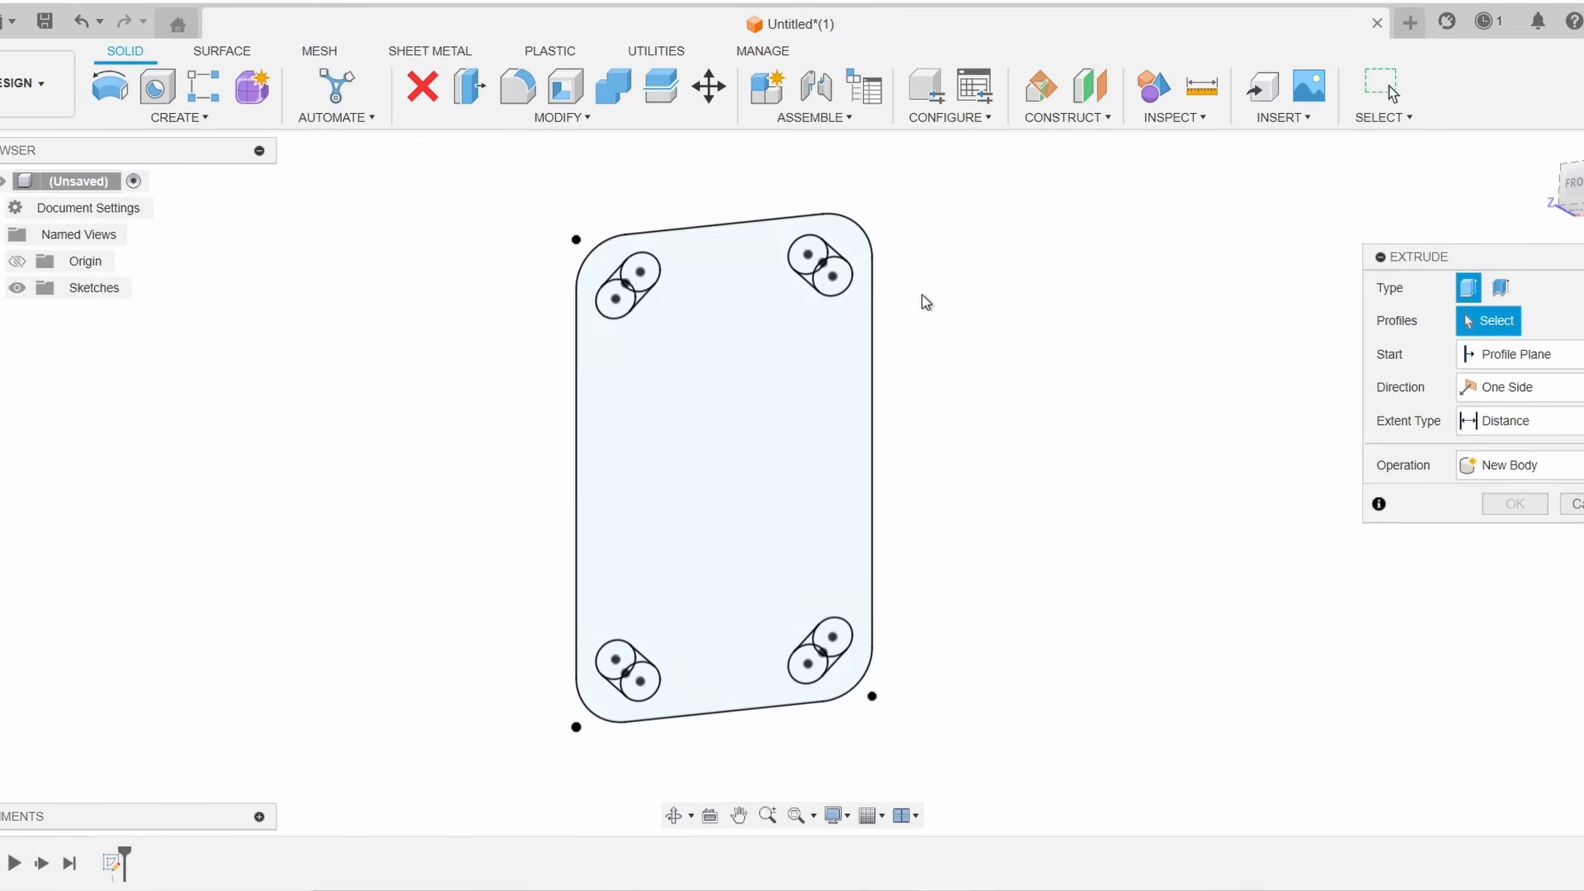
{"action": "middle_click_drag", "start_coordinate": [858, 269], "coordinate": [1007, 289]}
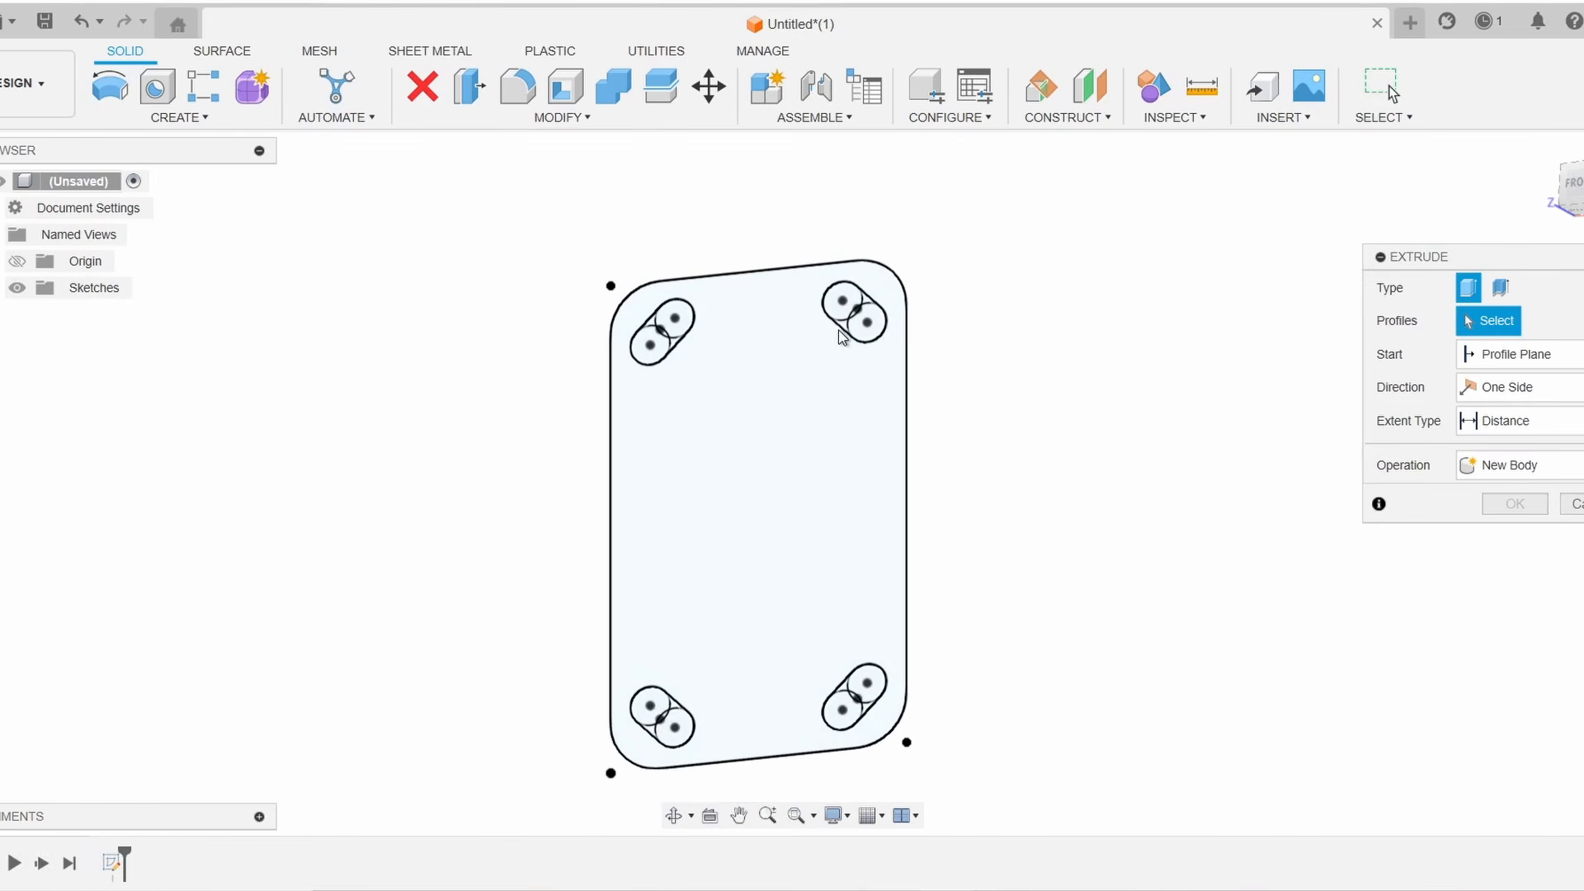
{"action": "left_click", "coordinate": [829, 472]}
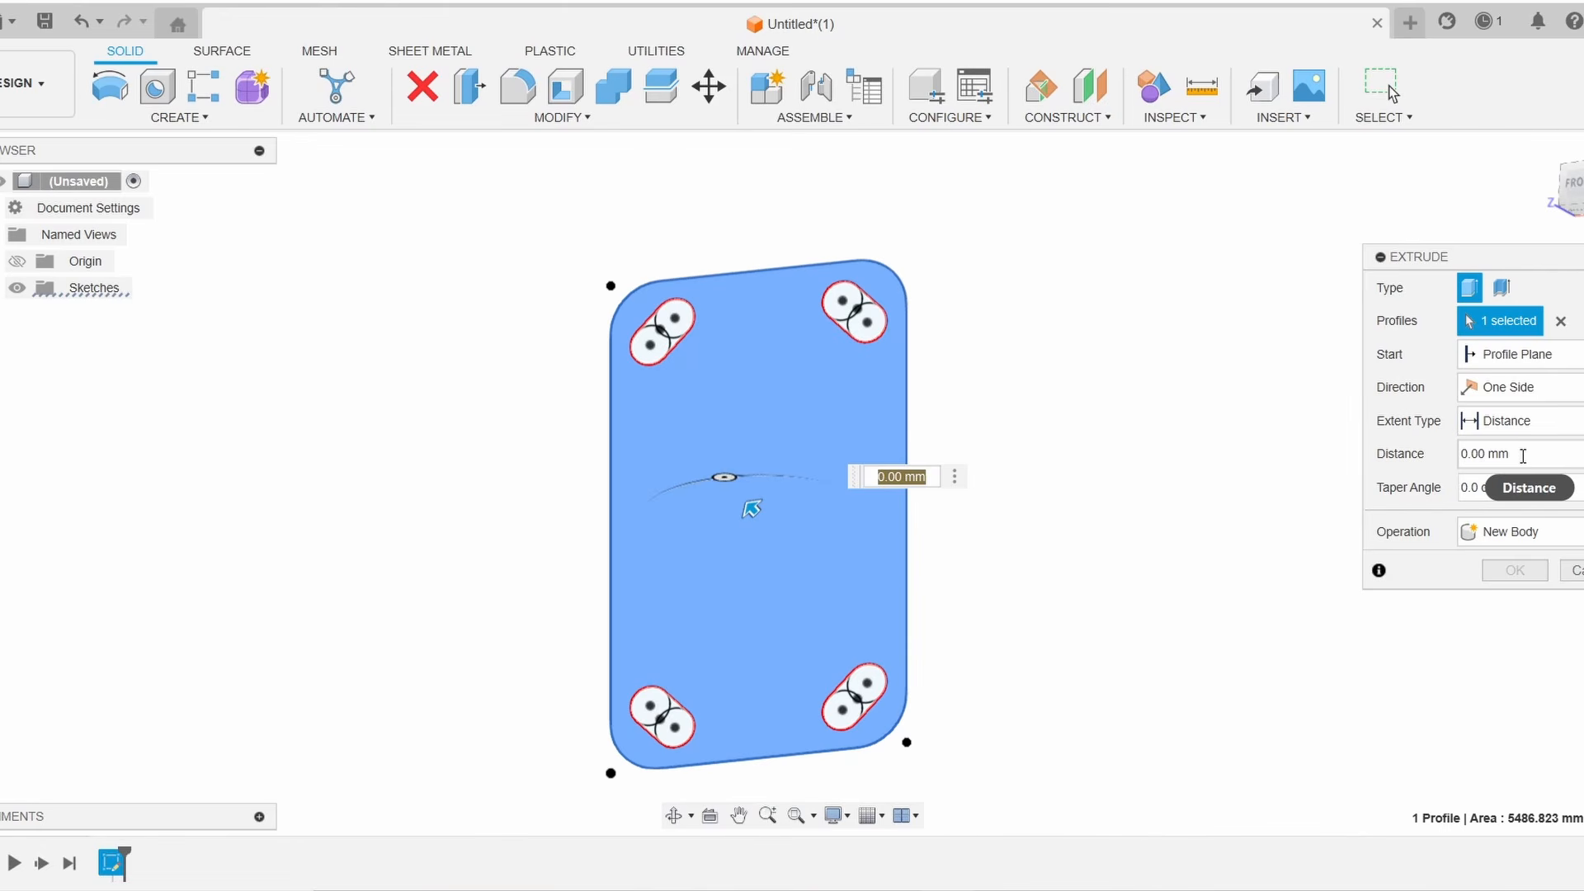
{"action": "left_click", "coordinate": [1520, 449]}
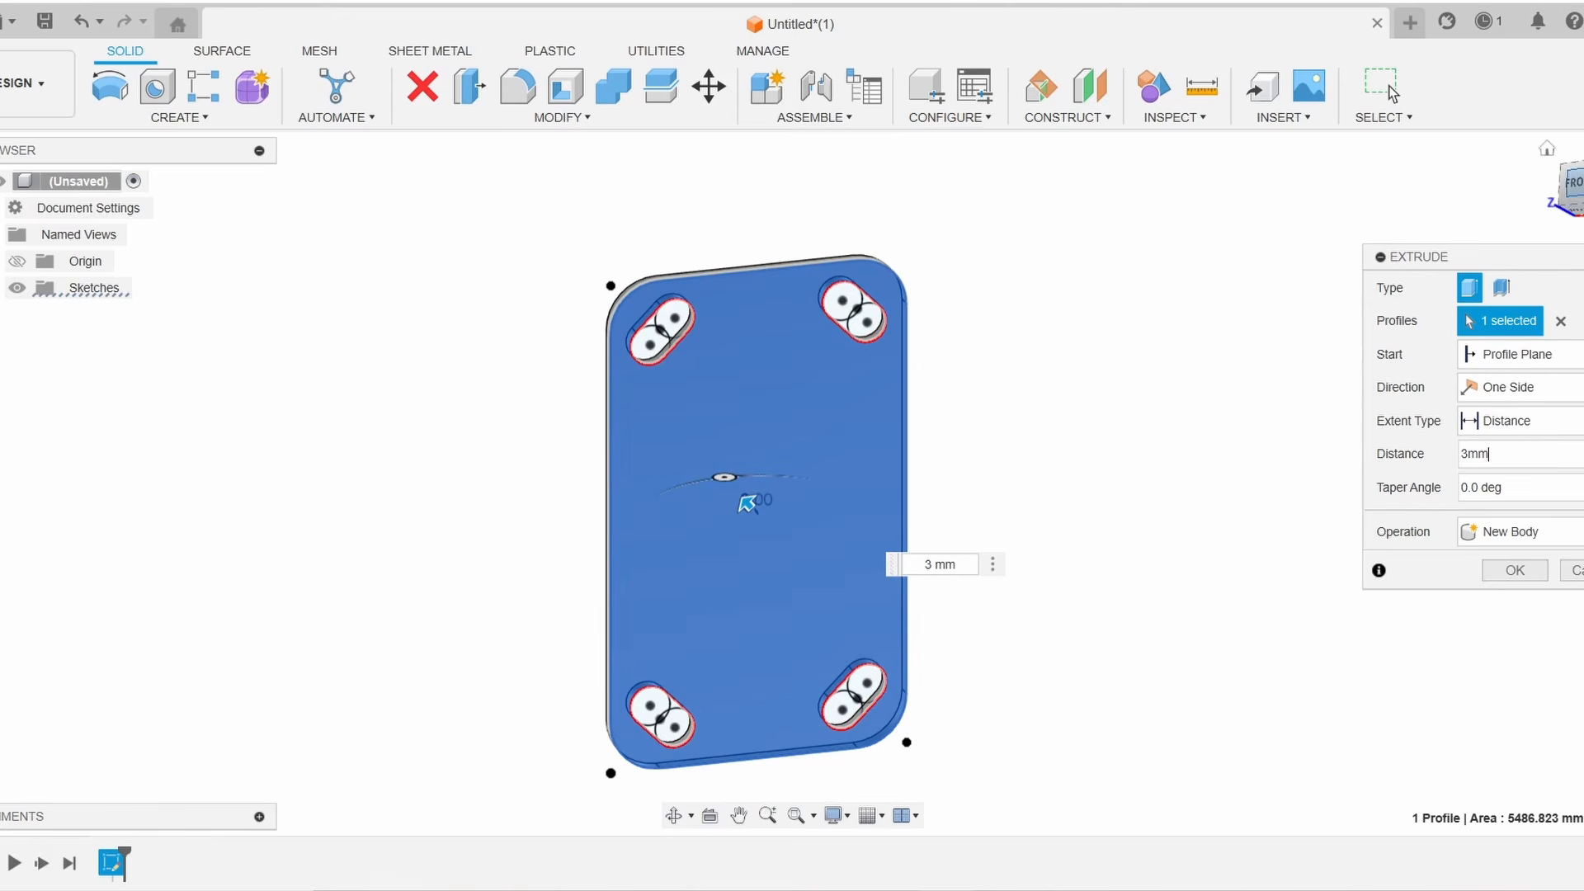
{"action": "scroll", "coordinate": [742, 308], "scroll_direction": "up", "scroll_amount": 10}
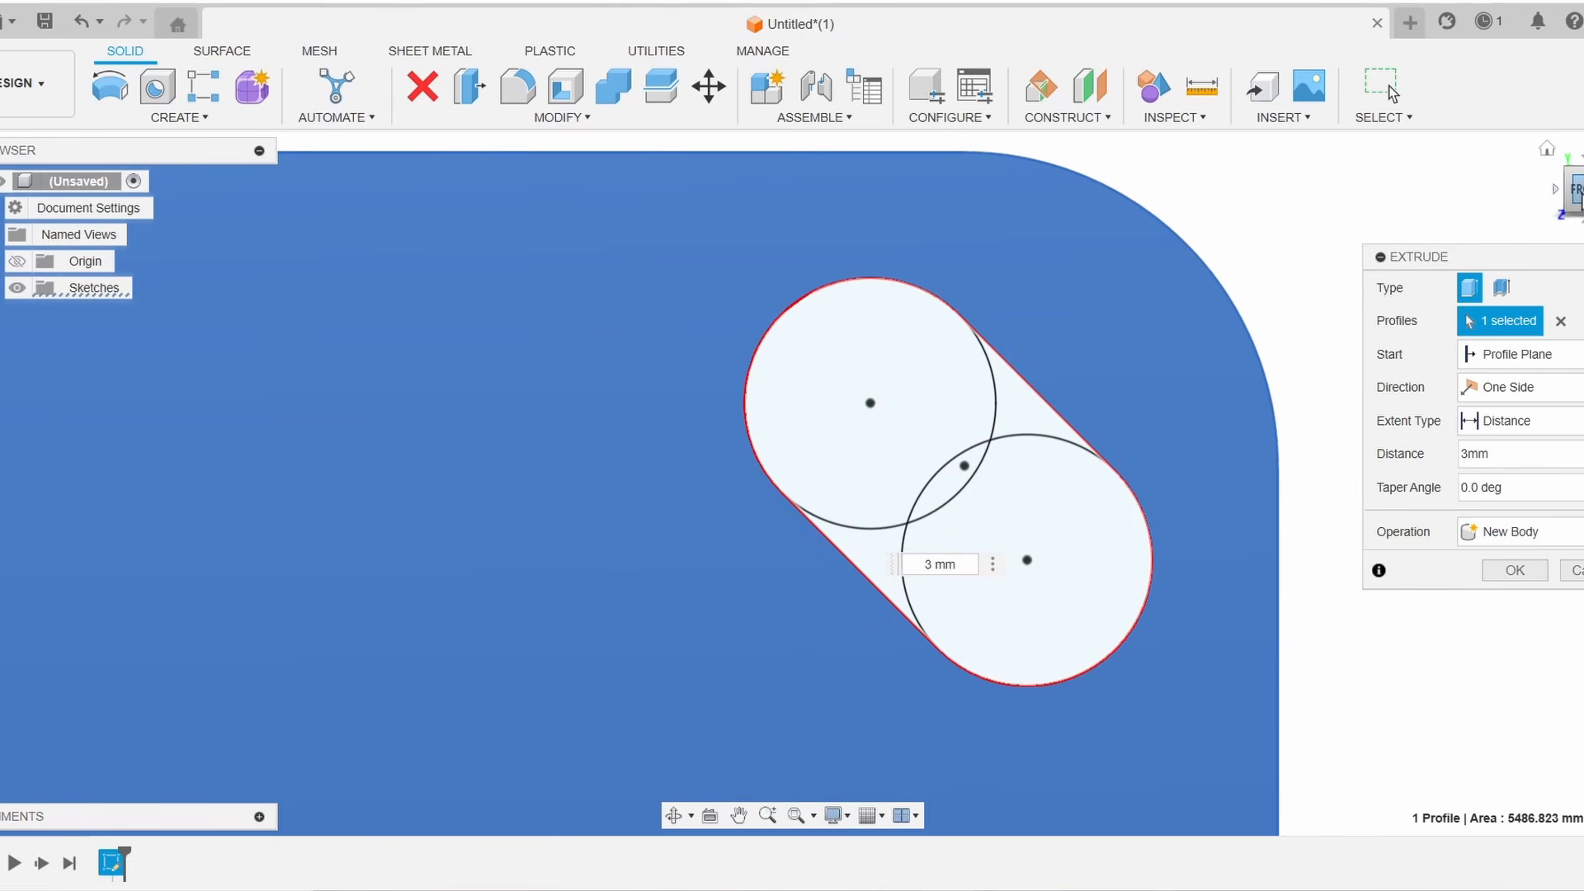
{"action": "mouse_move", "coordinate": [1579, 199]}
{"action": "left_mouse_down"}
{"action": "mouse_move", "coordinate": [1582, 213]}
{"action": "mouse_move", "coordinate": [1583, 191]}
{"action": "left_mouse_up"}
{"action": "scroll", "coordinate": [496, 446], "scroll_direction": "down", "scroll_amount": 5}
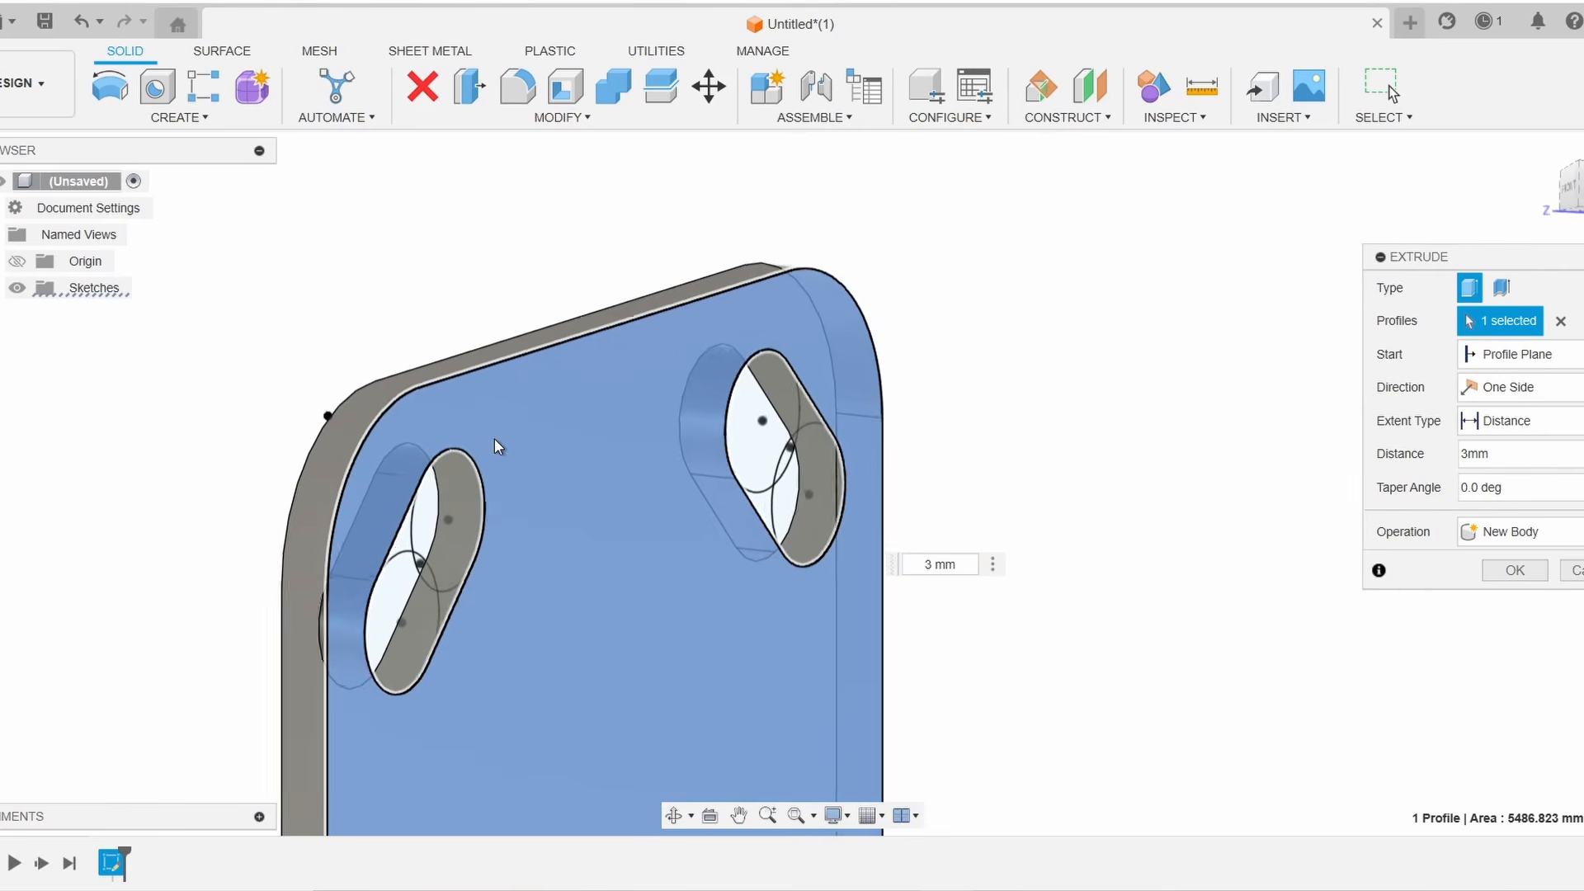
{"action": "middle_click_drag", "start_coordinate": [1047, 647], "coordinate": [1119, 445]}
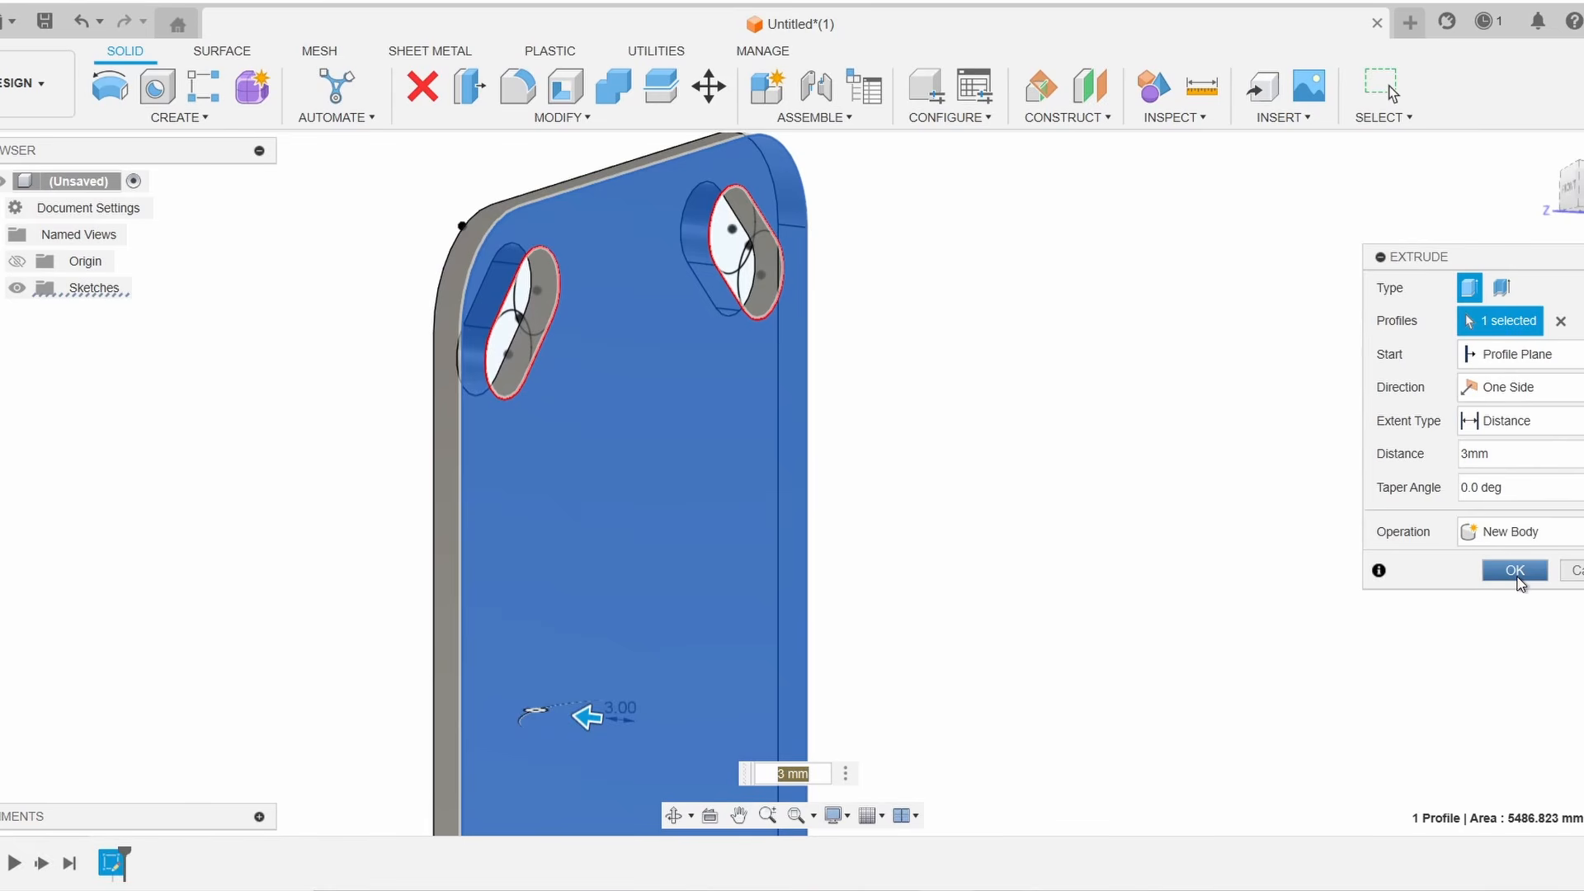
{"action": "left_click", "coordinate": [1516, 573]}
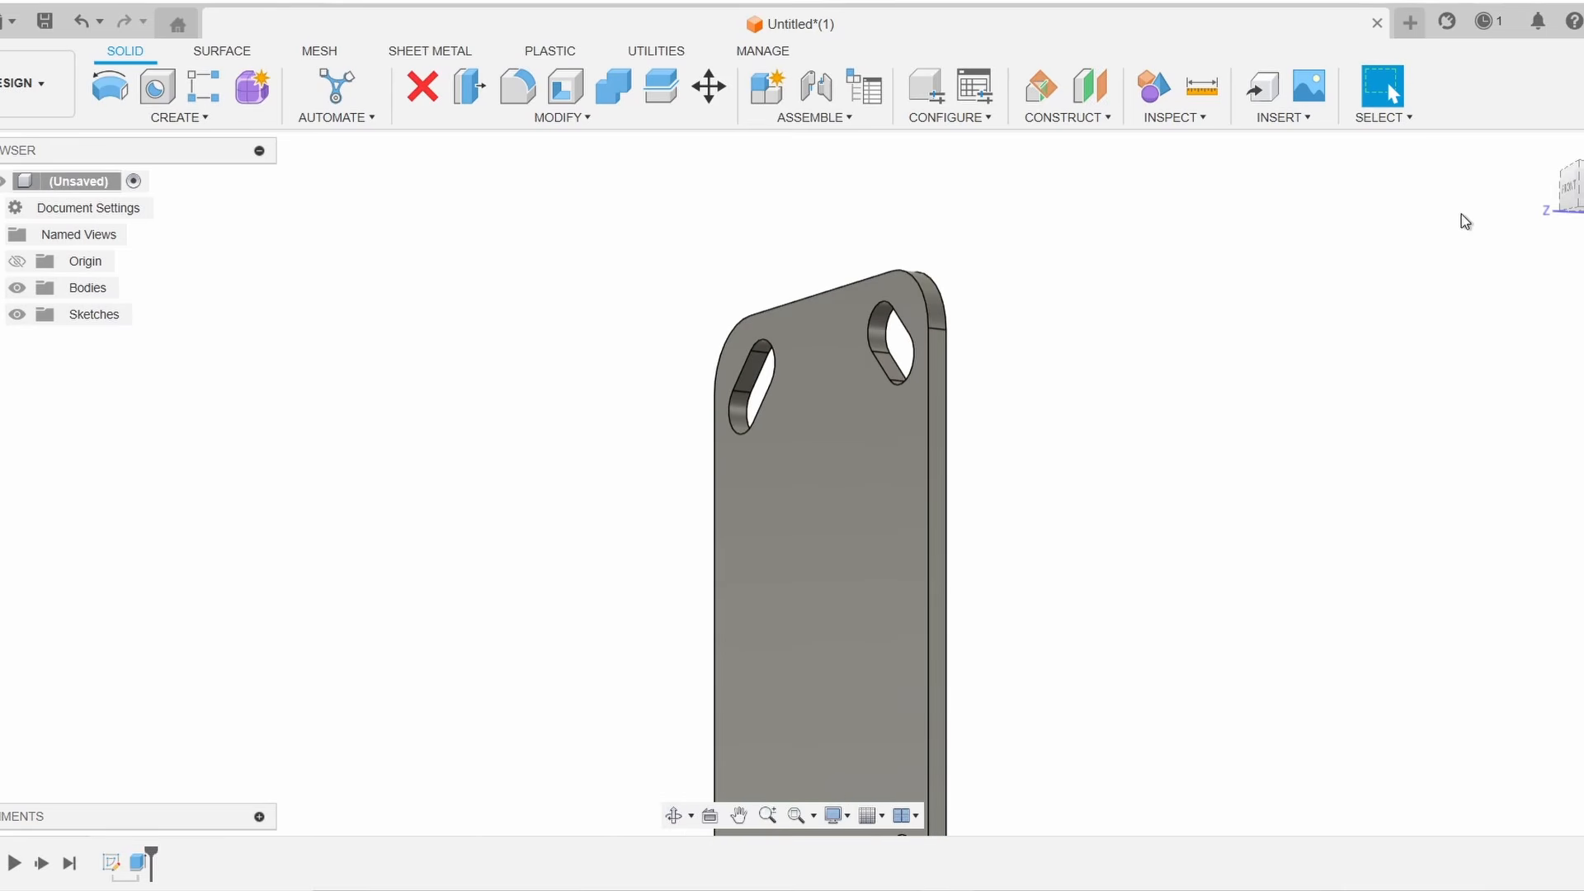
Switch to the Manufacture workspace and start a new setup
{"action": "left_click", "coordinate": [1569, 186]}
{"action": "mouse_move", "coordinate": [792, 484]}
{"action": "middle_mouse_down", "text": "shift"}
{"action": "mouse_move", "coordinate": [849, 473]}
{"action": "mouse_move", "coordinate": [746, 532]}
{"action": "middle_mouse_up", "text": "shift"}
{"action": "left_click_drag", "start_coordinate": [1541, 203], "coordinate": [1571, 186]}
{"action": "left_click", "coordinate": [1545, 153]}
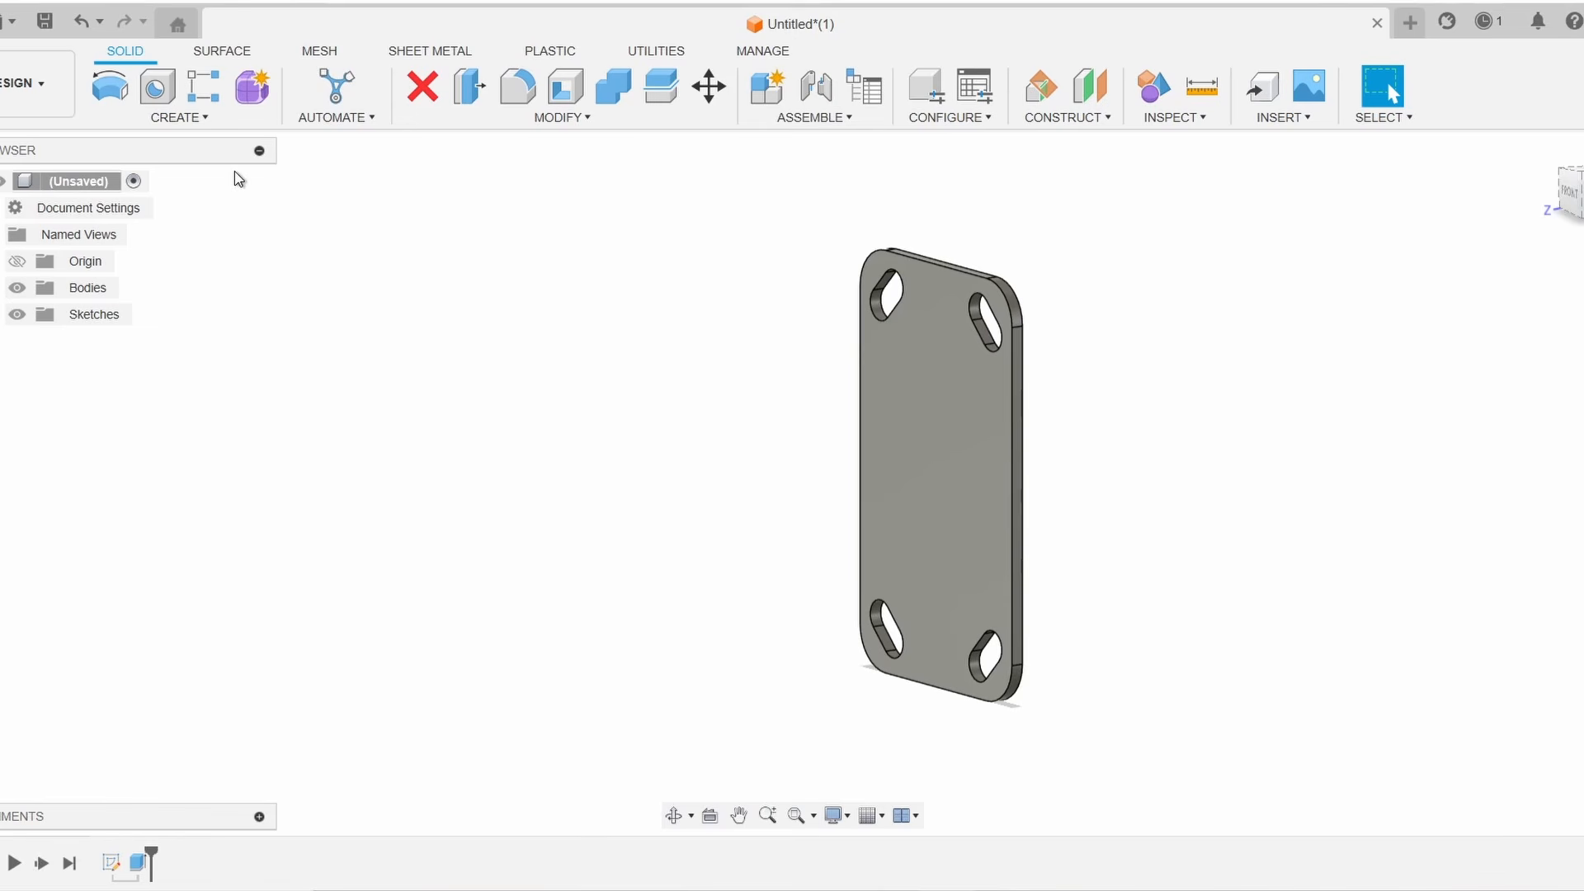
{"action": "left_click", "coordinate": [24, 95]}
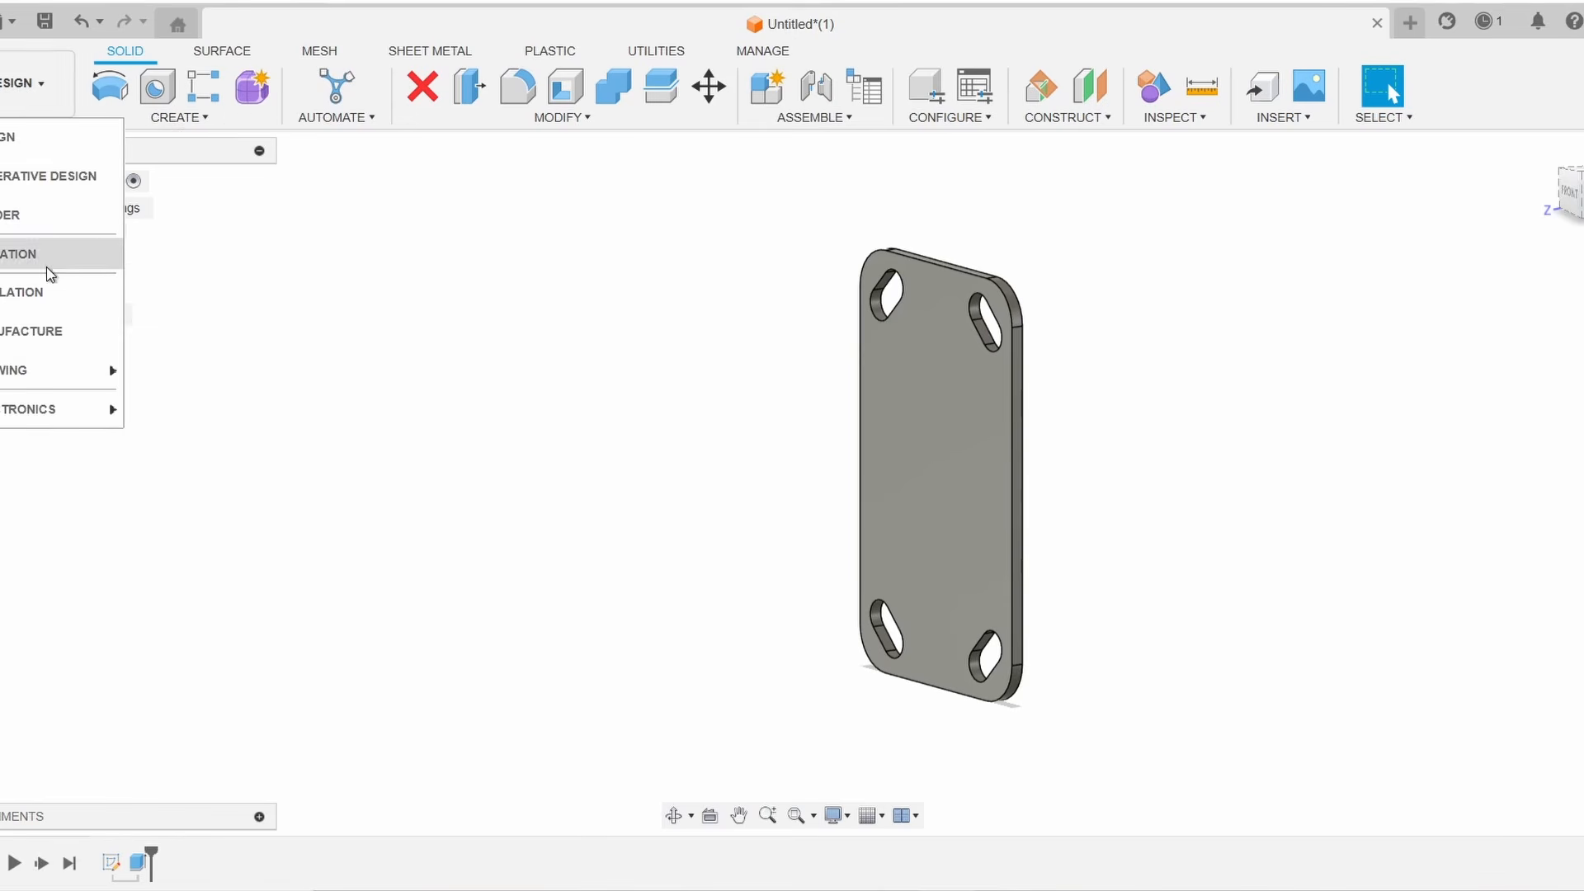
{"action": "left_click", "coordinate": [107, 331]}
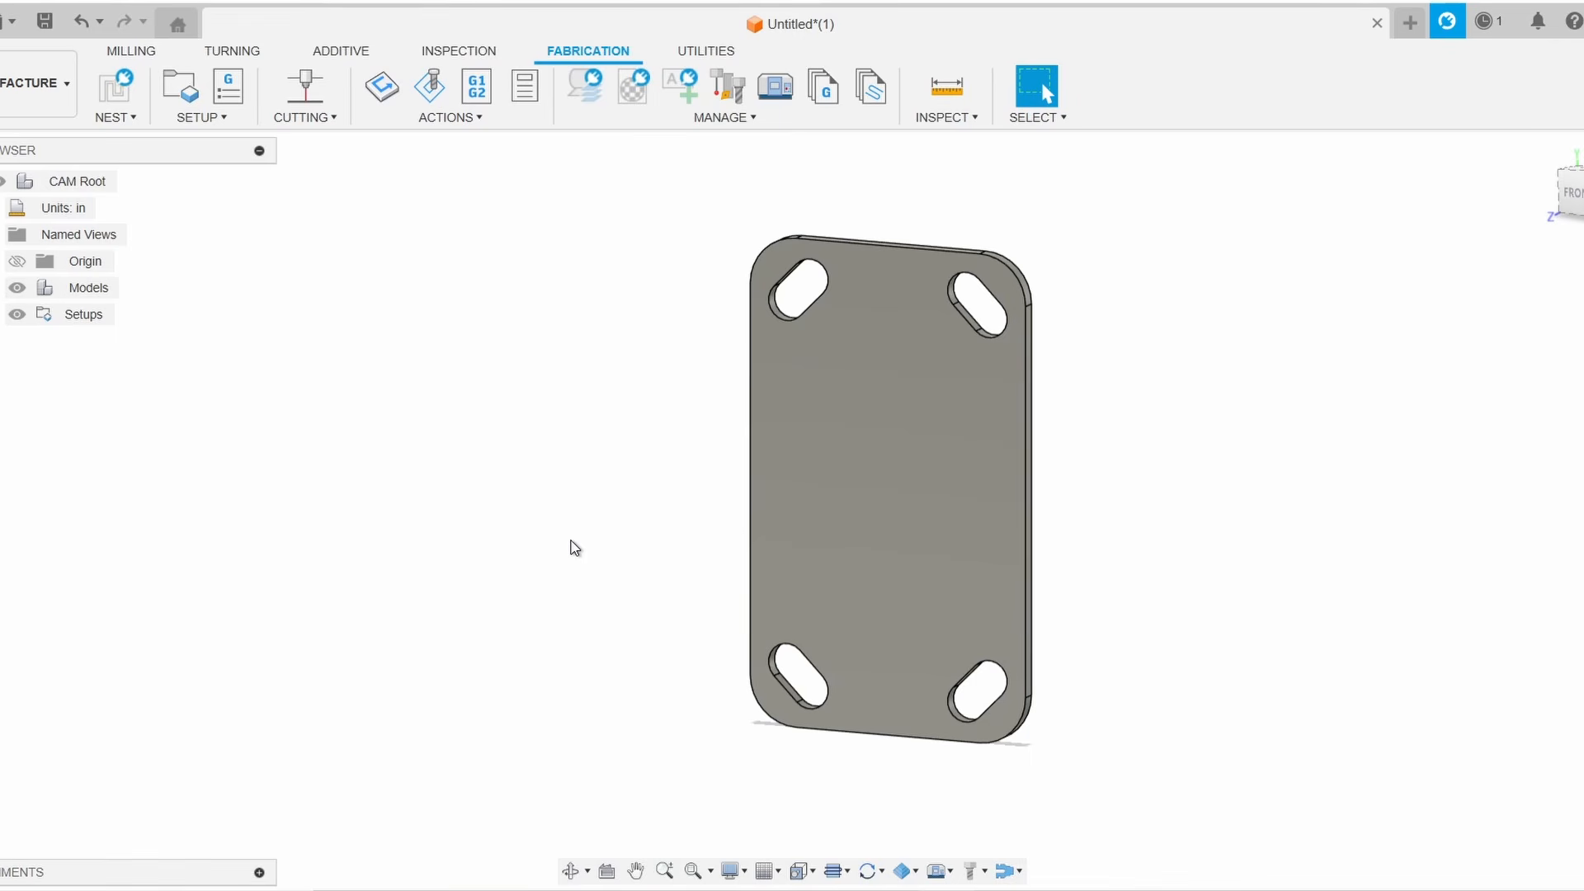
{"action": "left_click", "coordinate": [203, 118]}
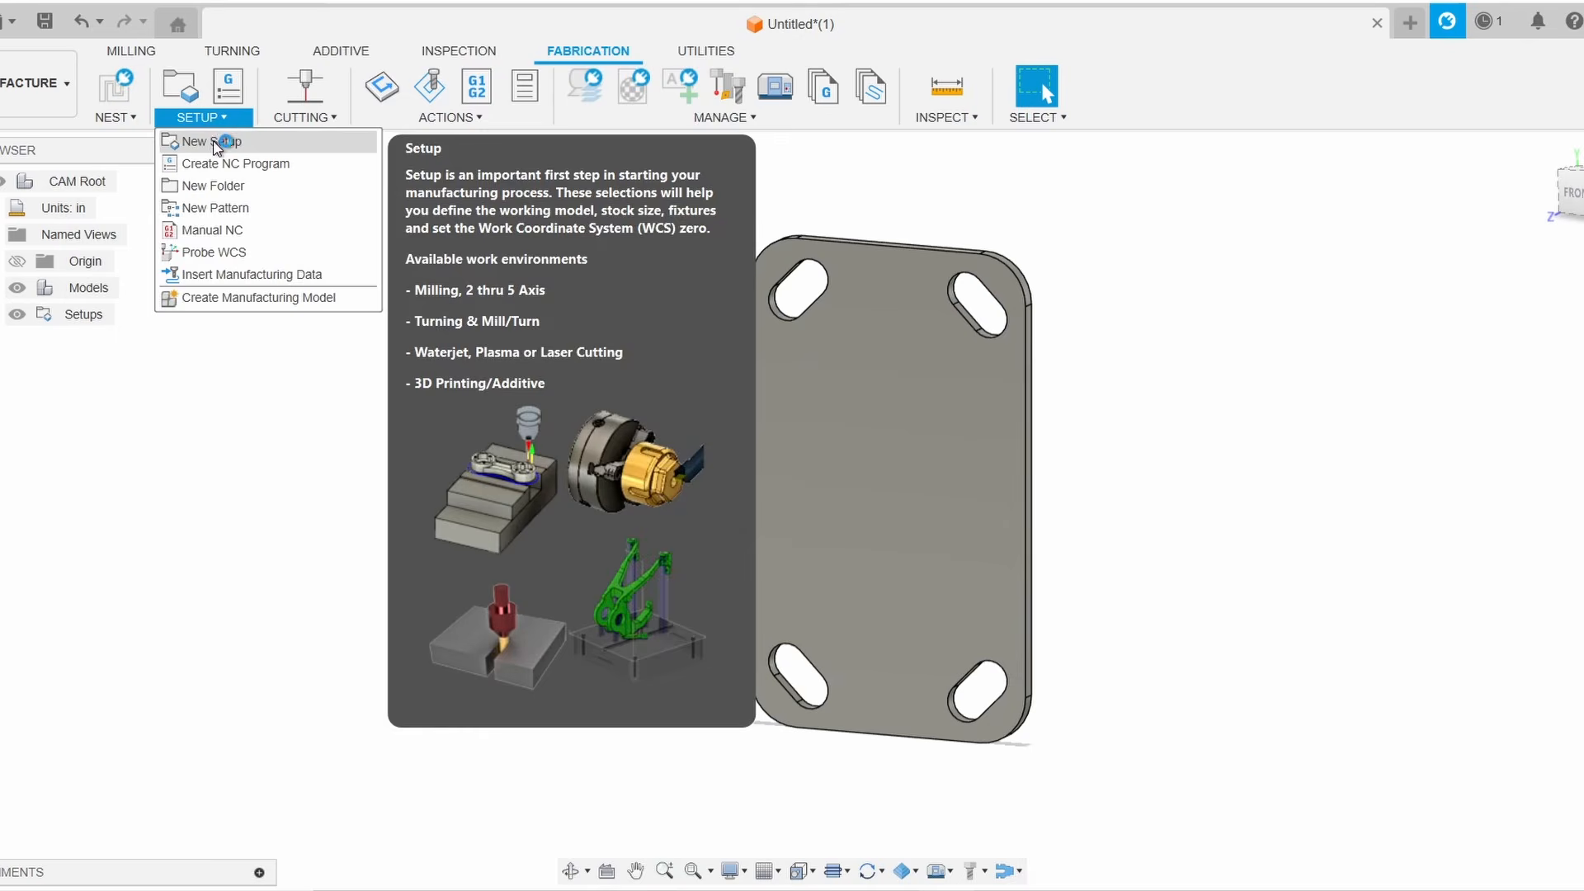
{"action": "left_click", "coordinate": [217, 145]}
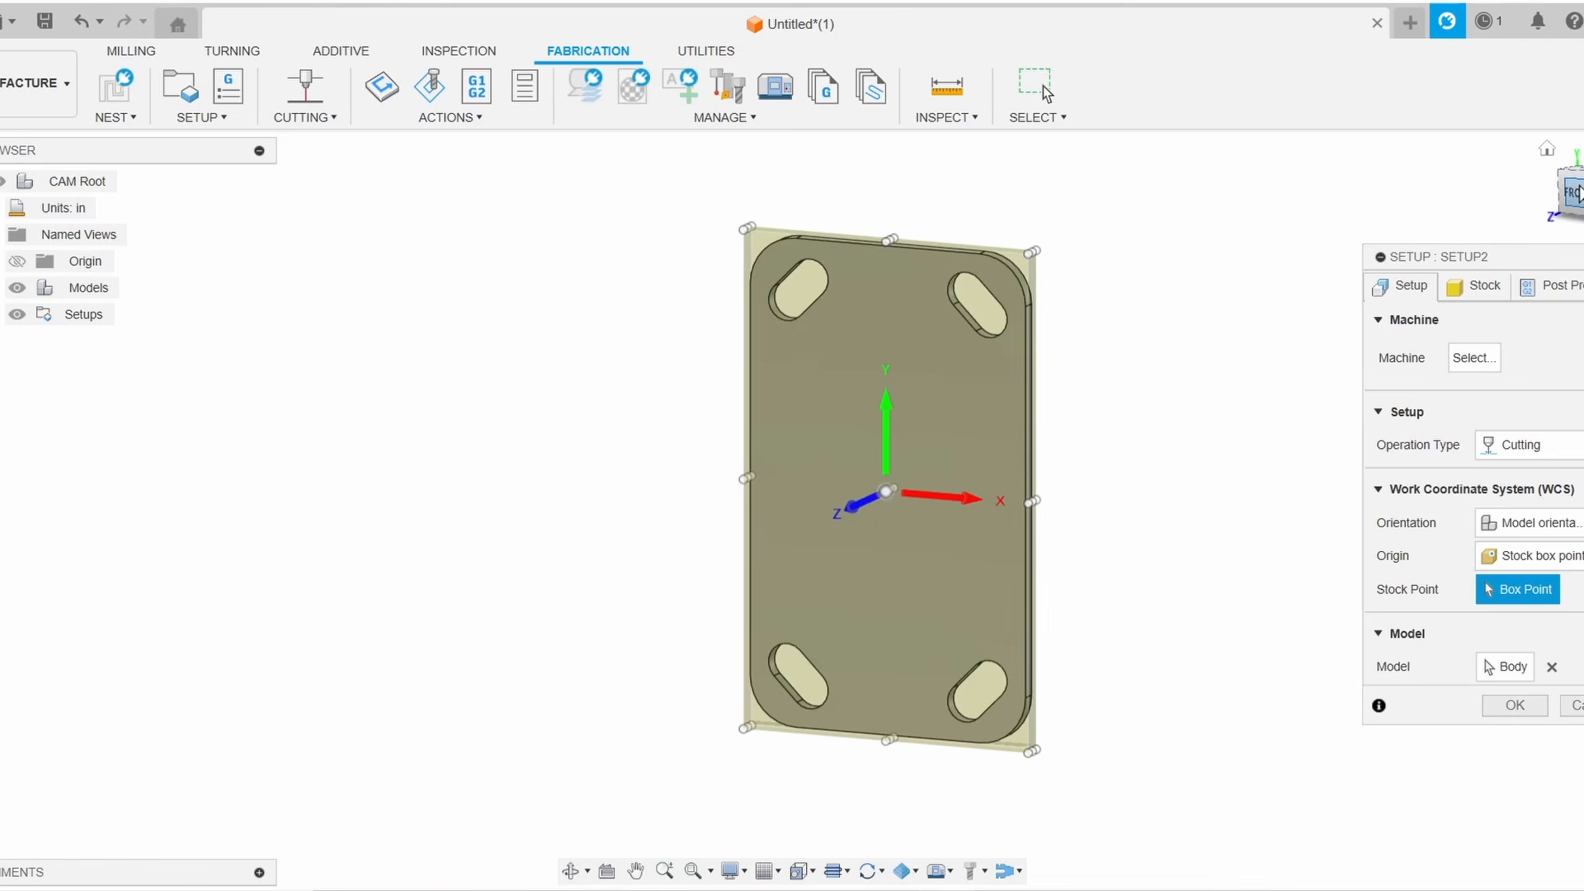
Set the setup's WCS origin to the stock box's bottom-left front corner point
{"action": "left_click_drag", "start_coordinate": [1581, 183], "coordinate": [1515, 233]}
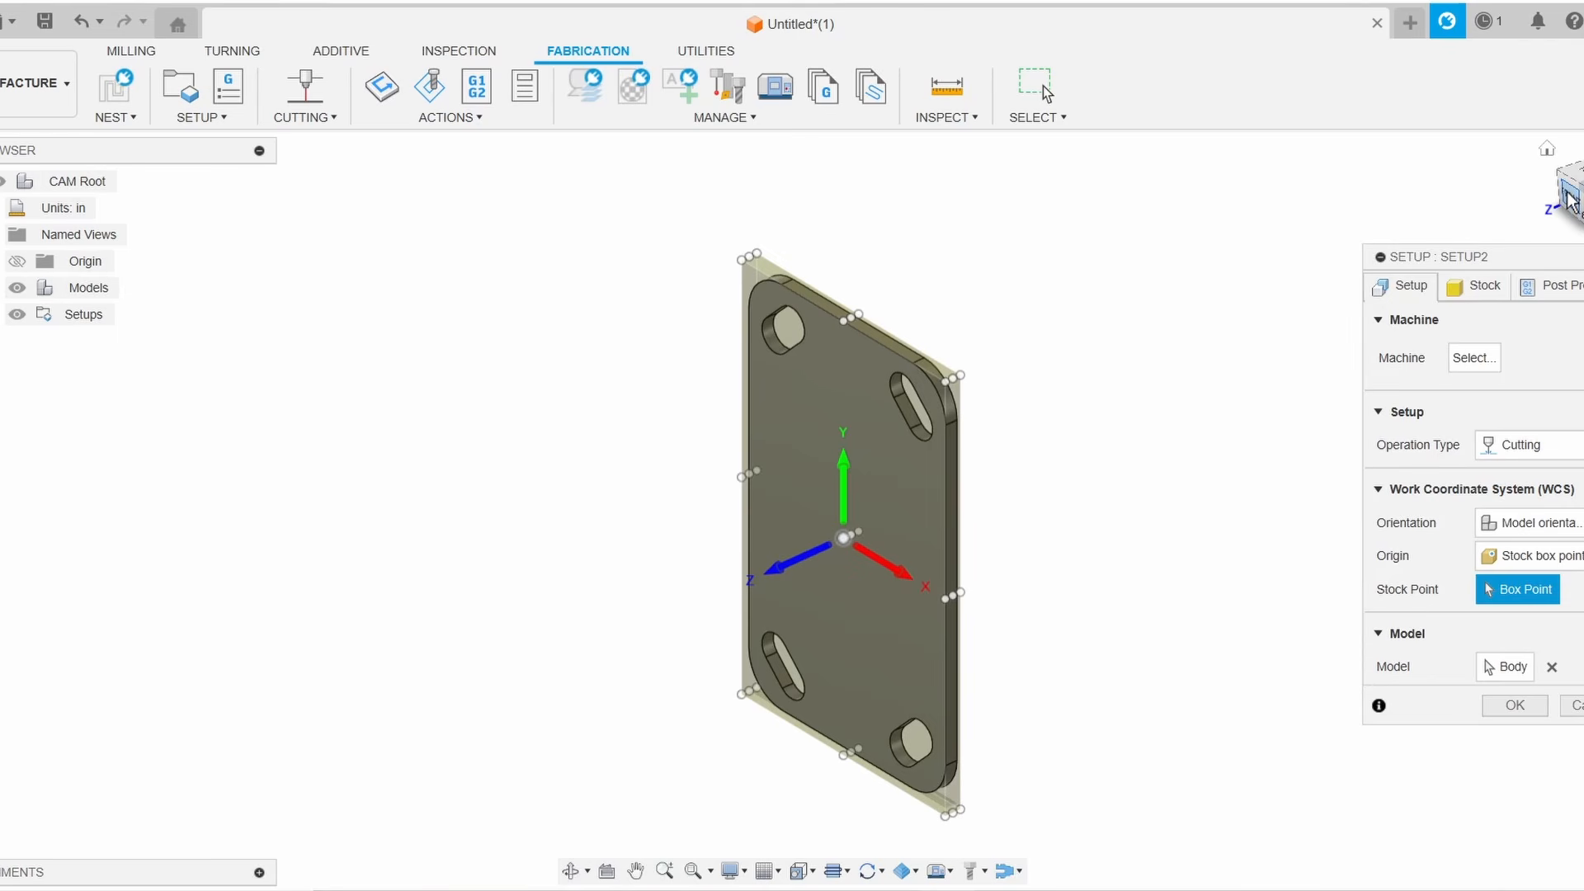
{"action": "middle_click_drag", "start_coordinate": [790, 512], "coordinate": [804, 513], "text": "shift"}
{"action": "left_click_drag", "start_coordinate": [1580, 163], "coordinate": [1581, 159]}
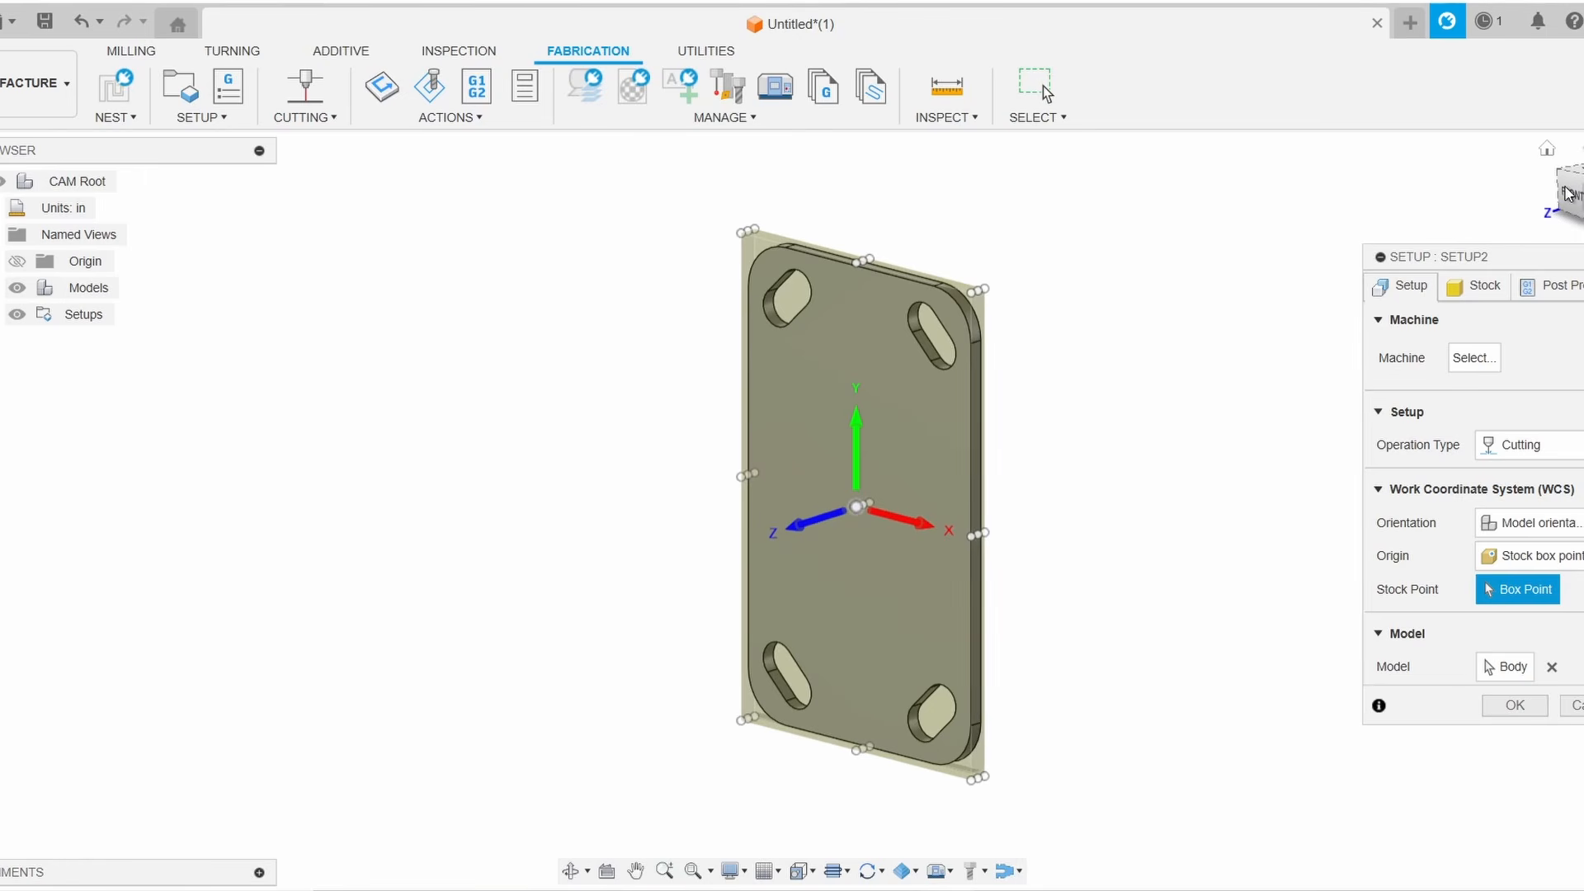
{"action": "left_click_drag", "start_coordinate": [1571, 199], "coordinate": [1572, 176]}
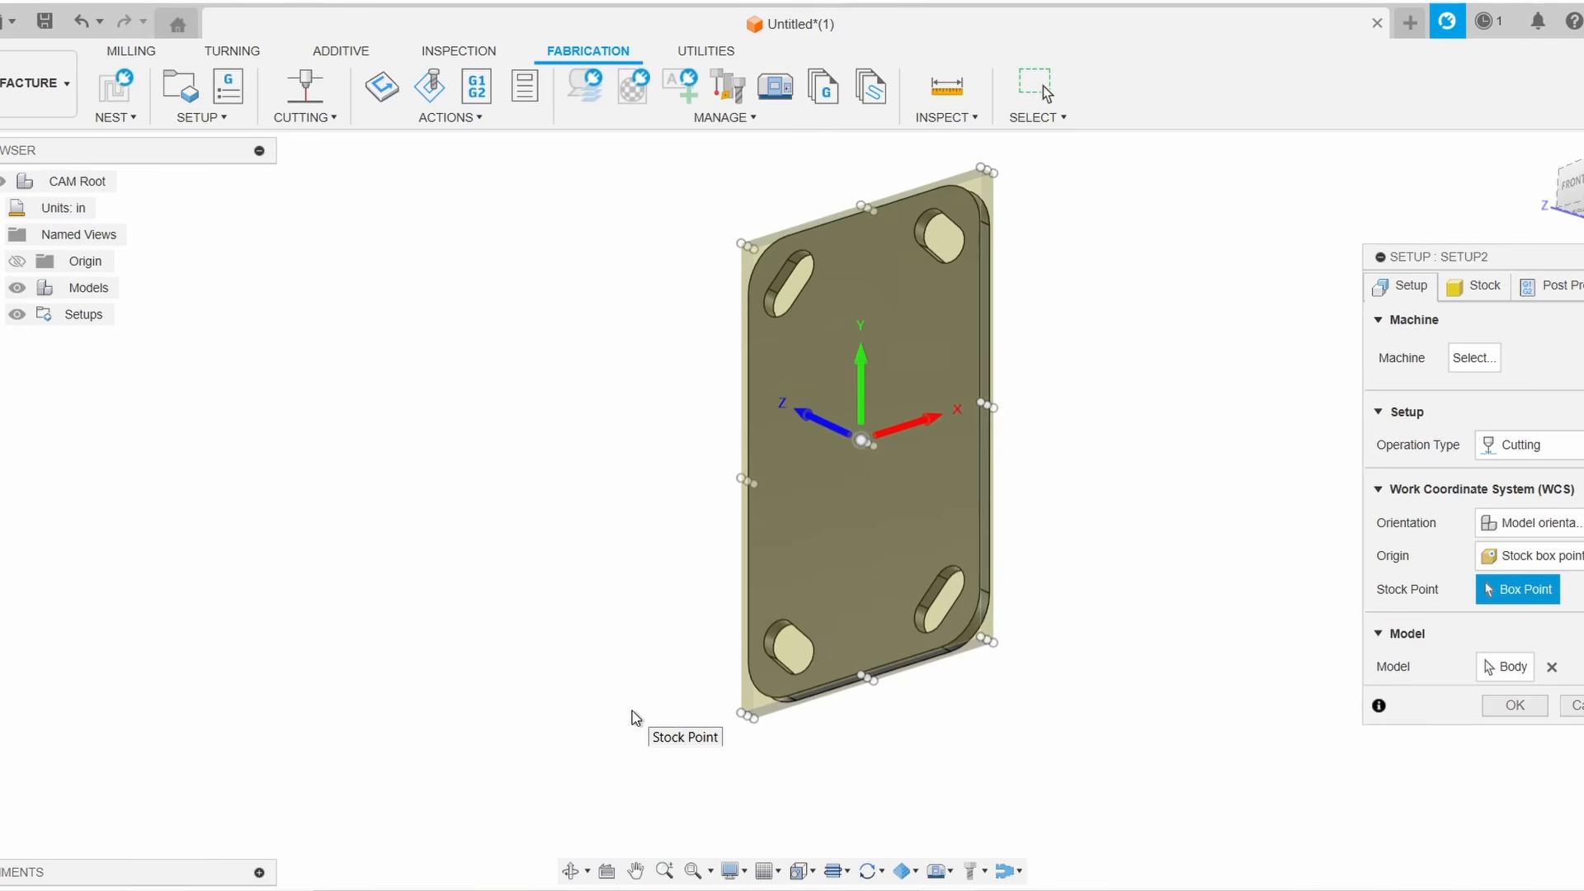
{"action": "scroll", "coordinate": [741, 727], "scroll_direction": "up", "scroll_amount": 6}
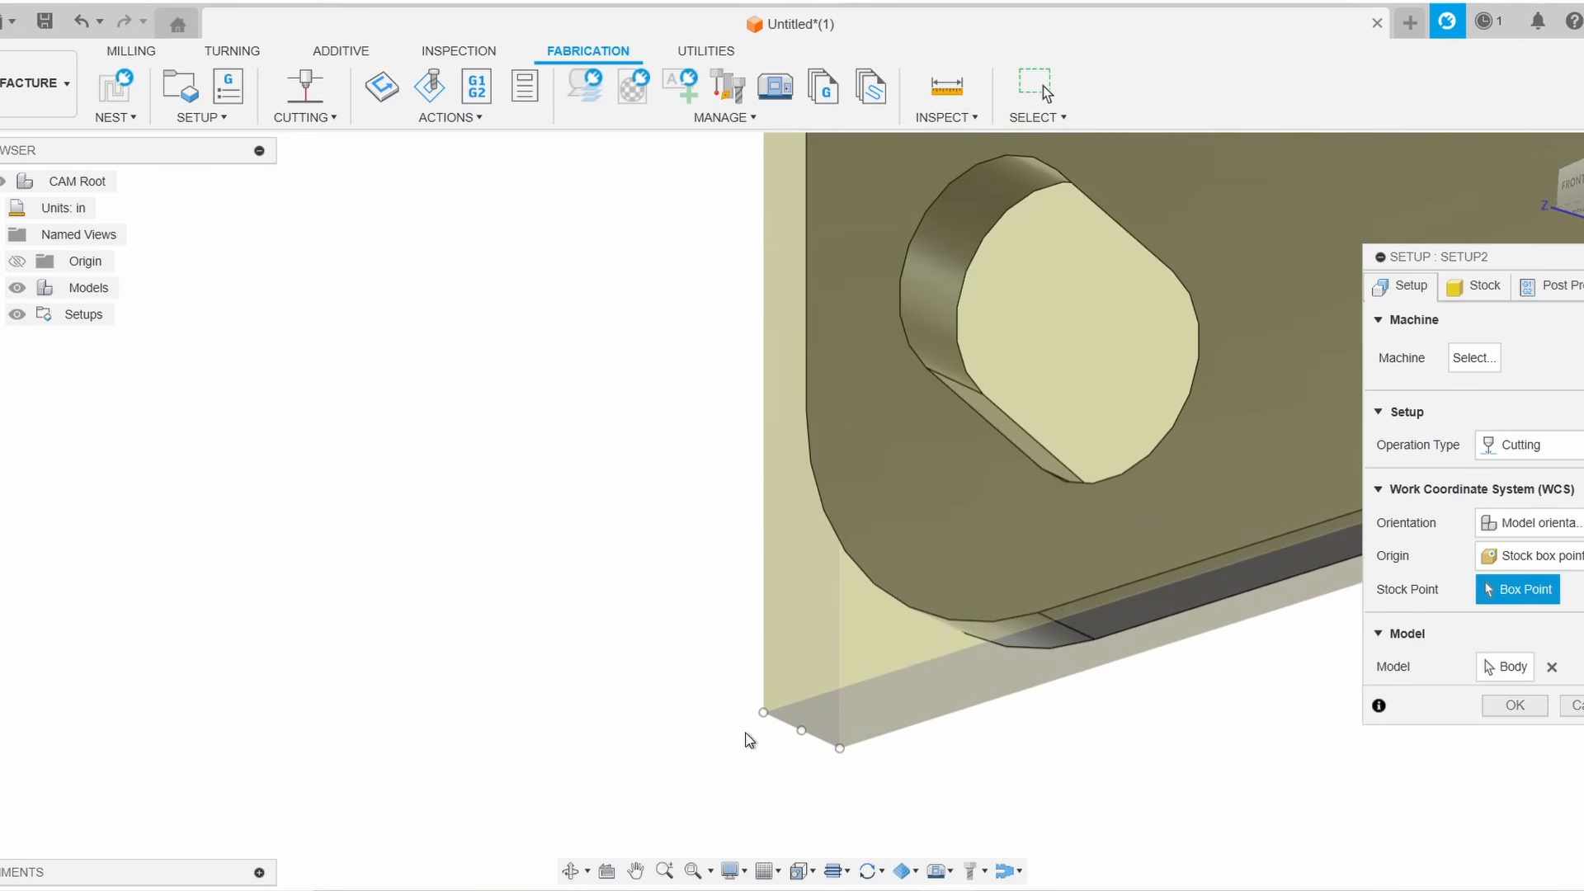
{"action": "left_click", "coordinate": [762, 712]}
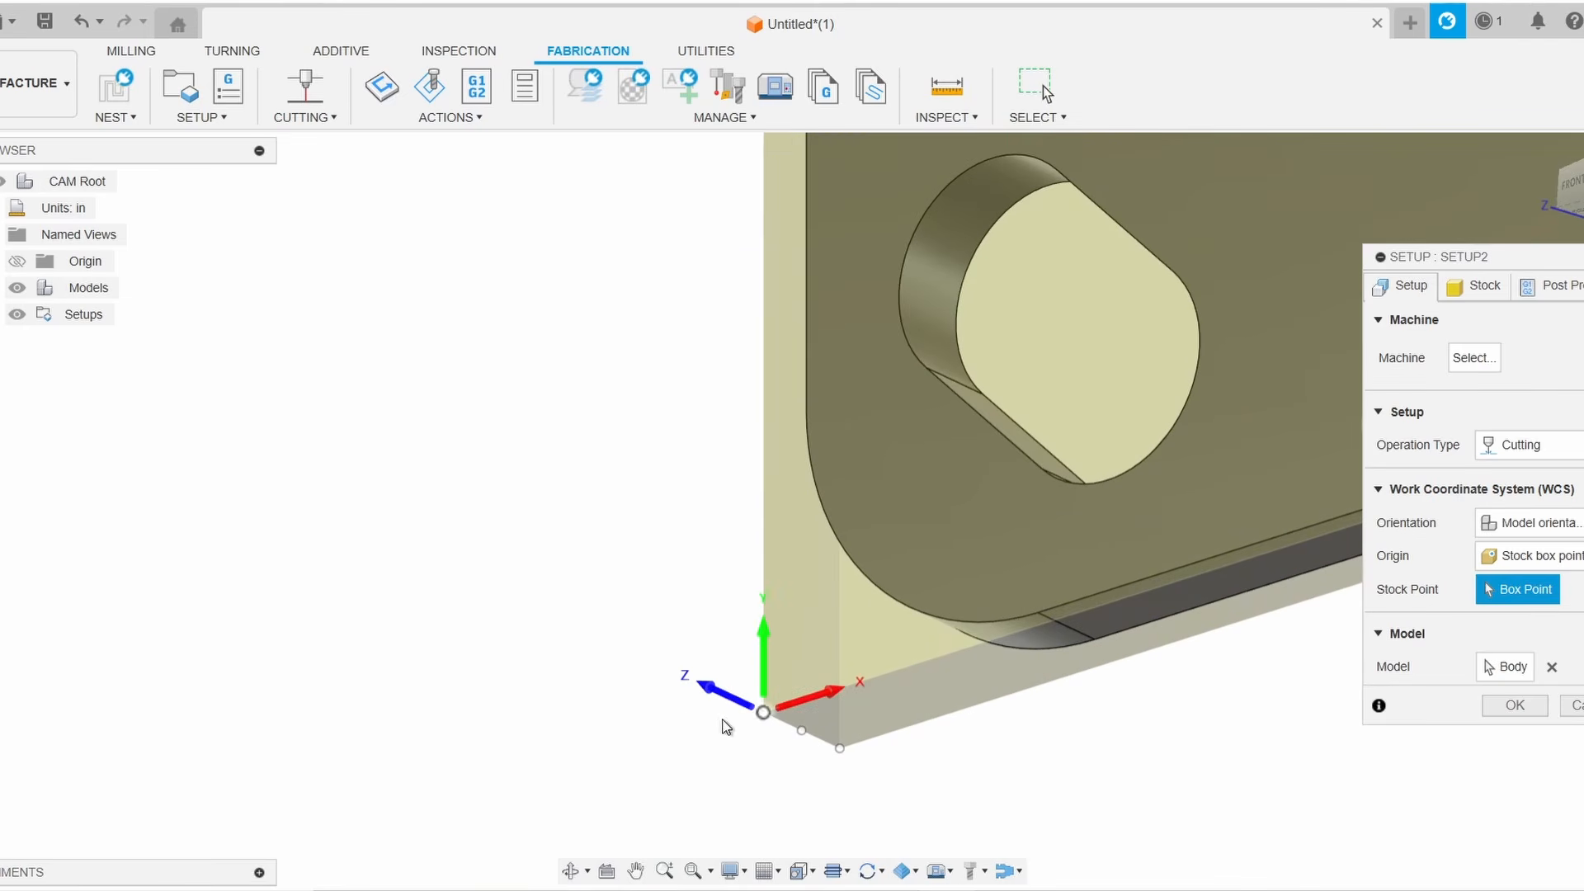
{"action": "scroll", "coordinate": [549, 686], "scroll_direction": "down", "scroll_amount": 5}
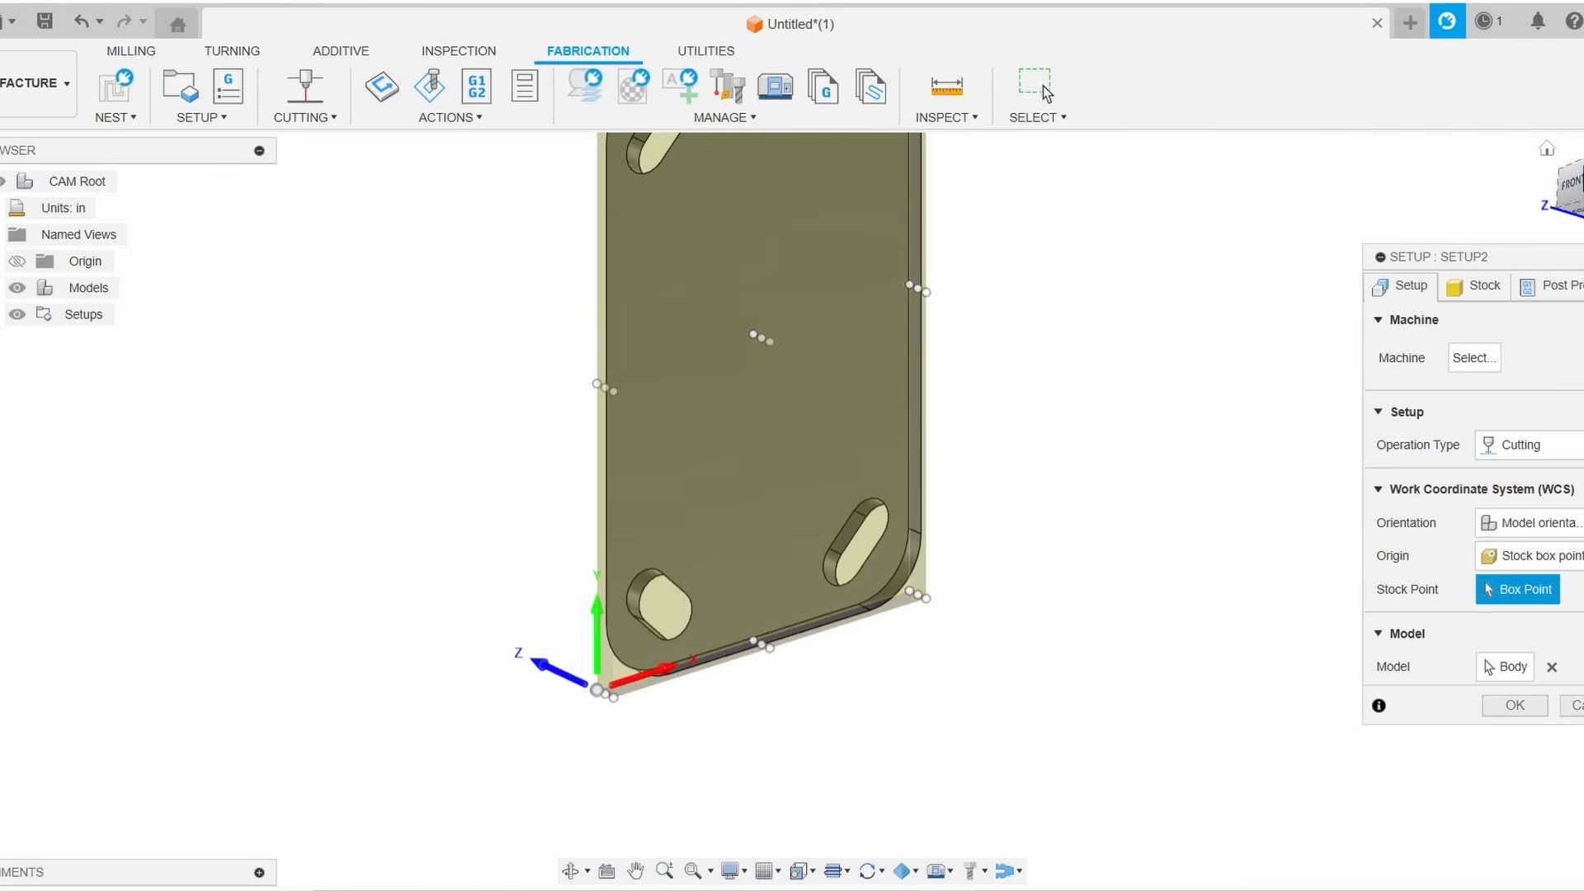
{"action": "left_click", "coordinate": [1581, 186]}
{"action": "left_click", "coordinate": [1574, 198]}
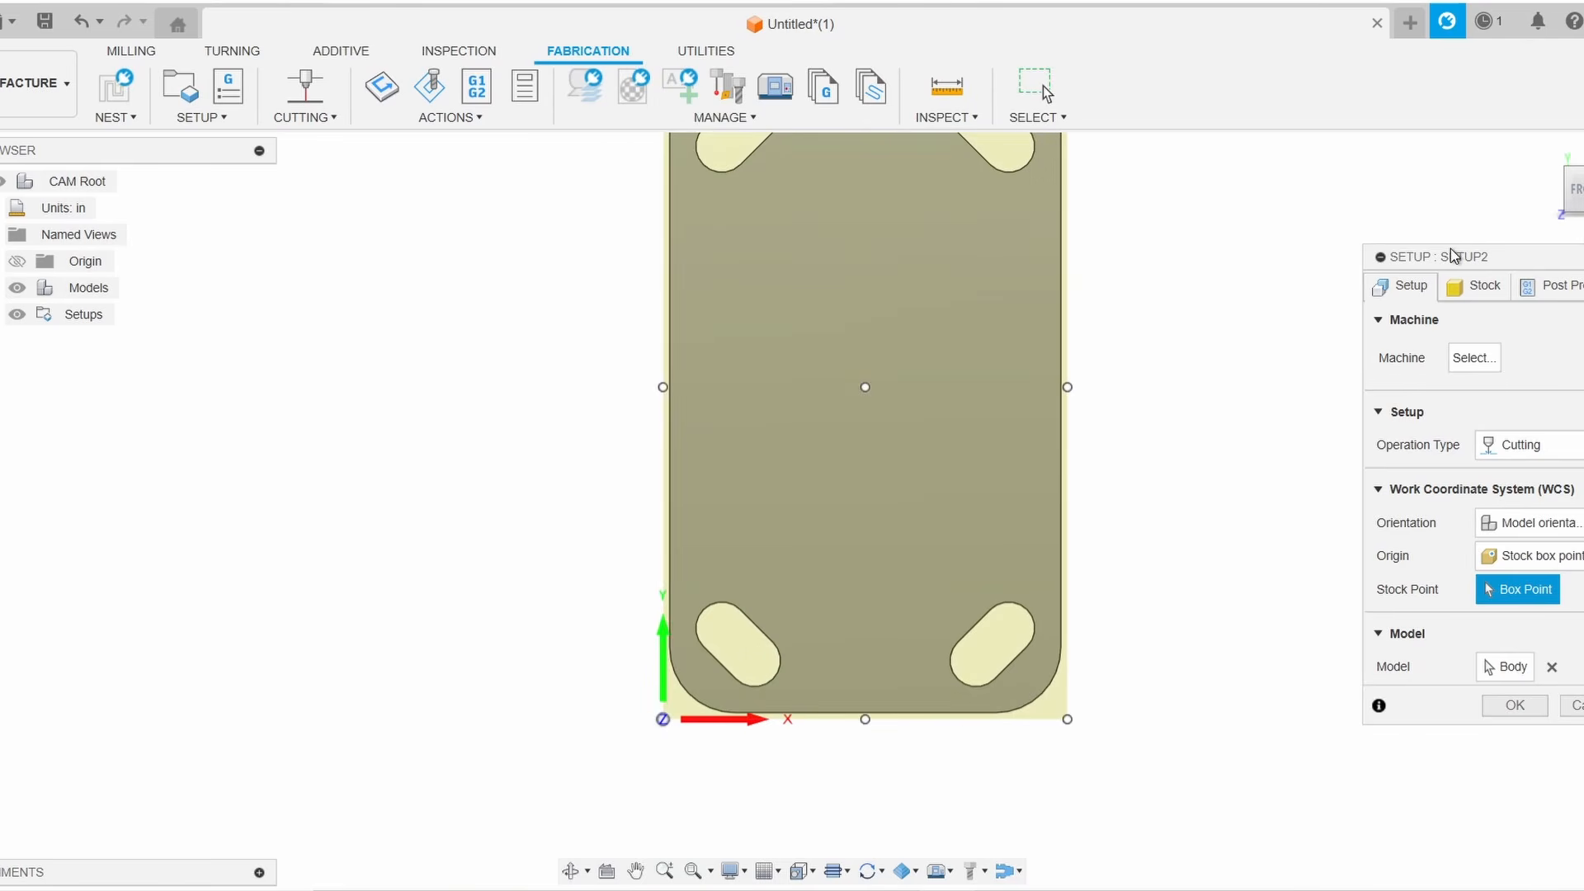
{"action": "scroll", "coordinate": [1402, 281], "scroll_direction": "down", "scroll_amount": 3}
{"action": "middle_click_drag", "start_coordinate": [1337, 287], "coordinate": [1175, 451]}
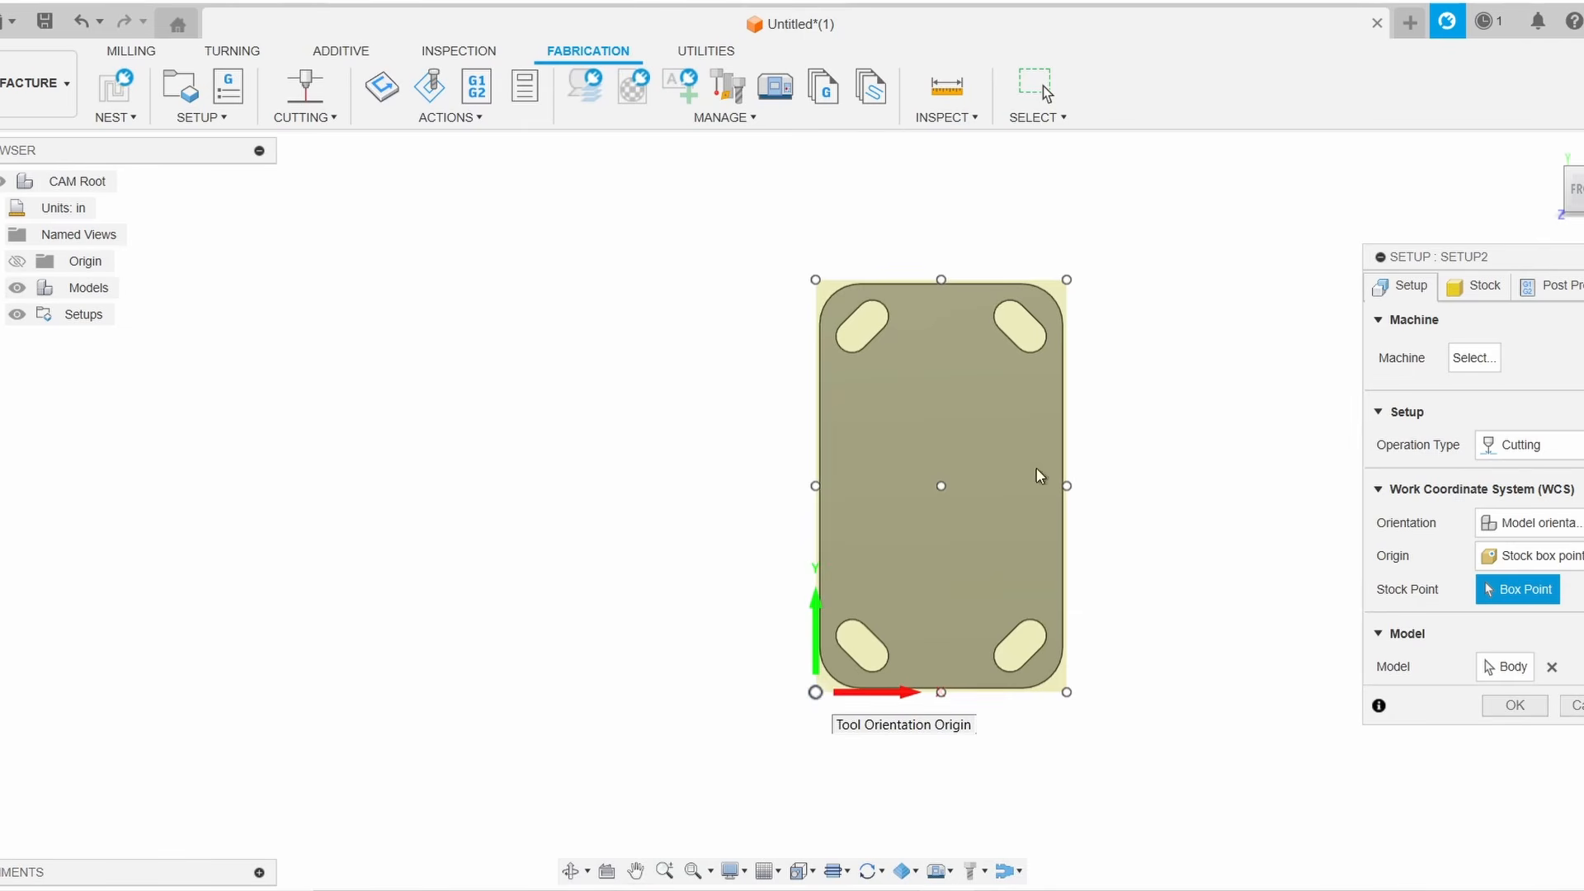
{"action": "left_click_drag", "start_coordinate": [1575, 193], "coordinate": [1537, 240]}
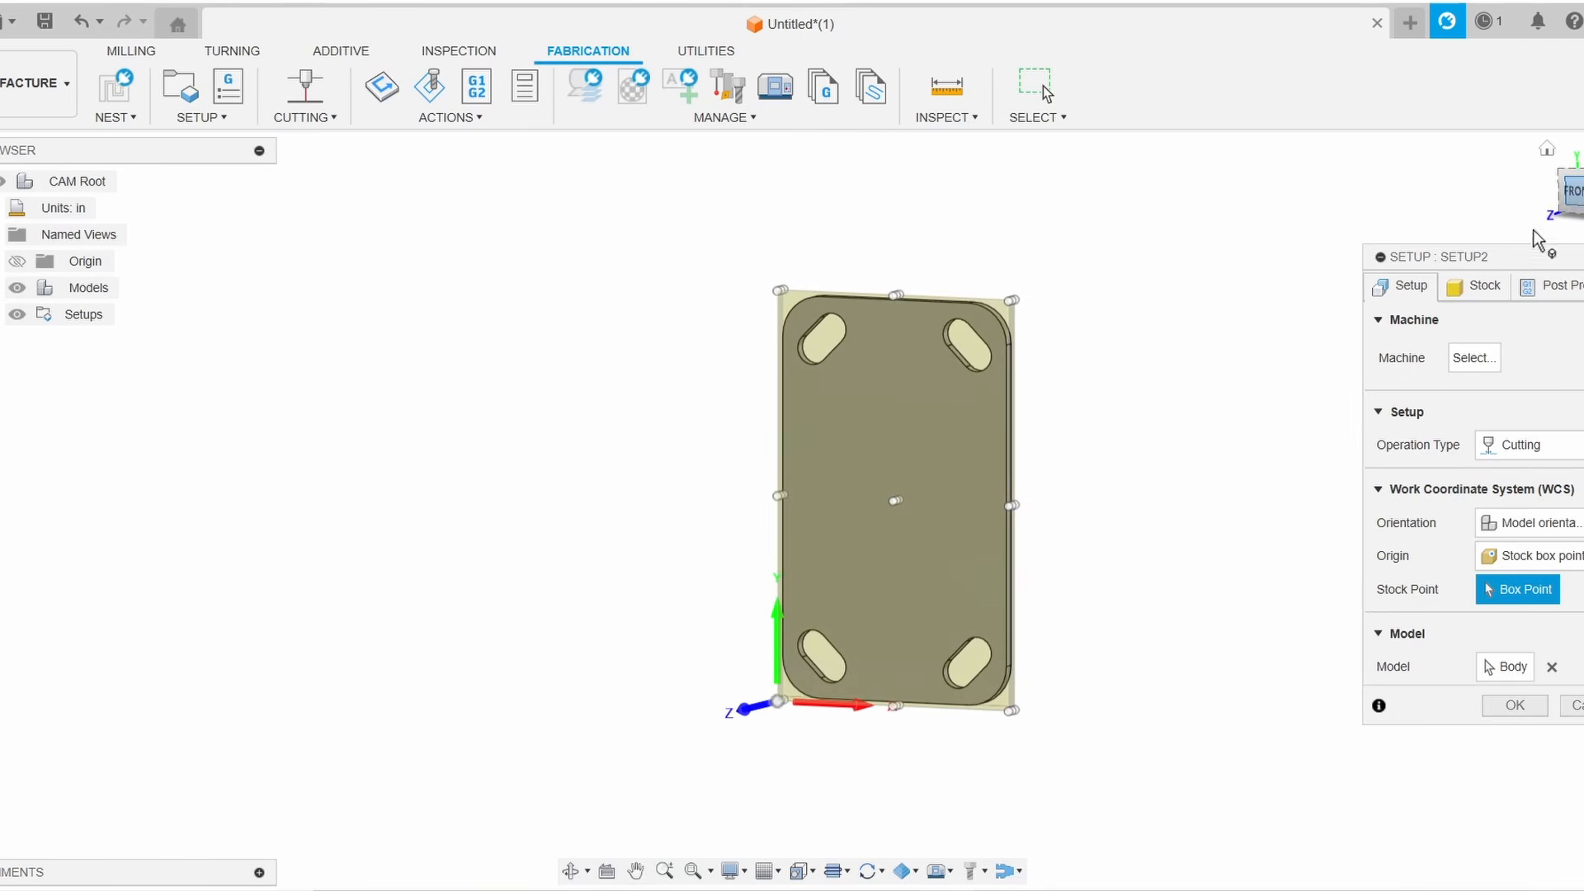
Set the setup's WCS offset to 1 in the post-process settings and finish the setup
{"action": "left_click", "coordinate": [1473, 286]}
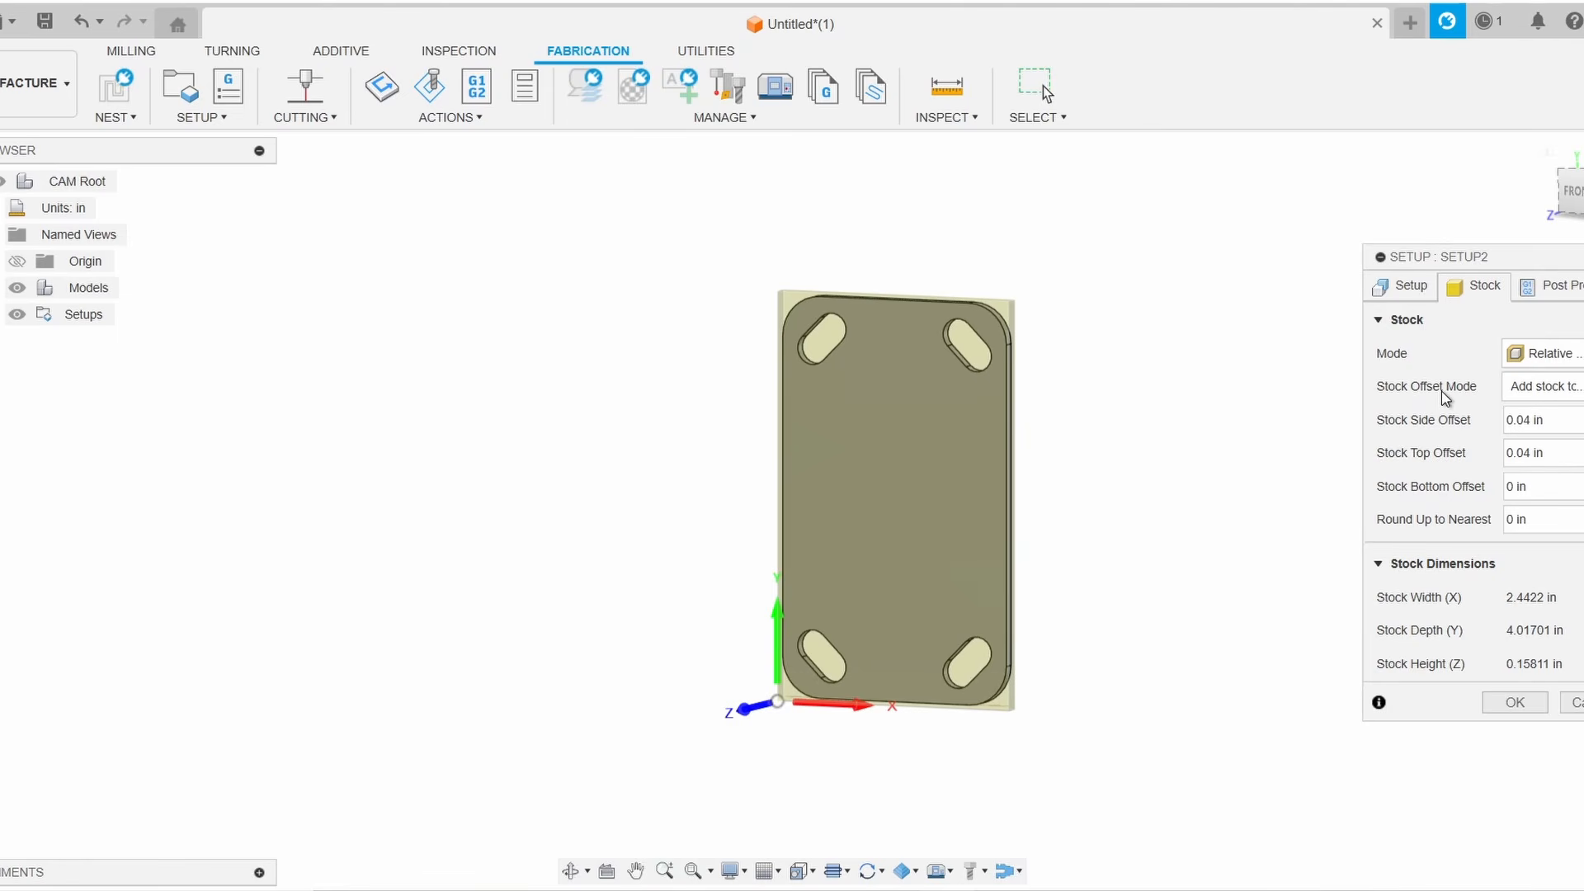
{"action": "left_click", "coordinate": [1547, 287]}
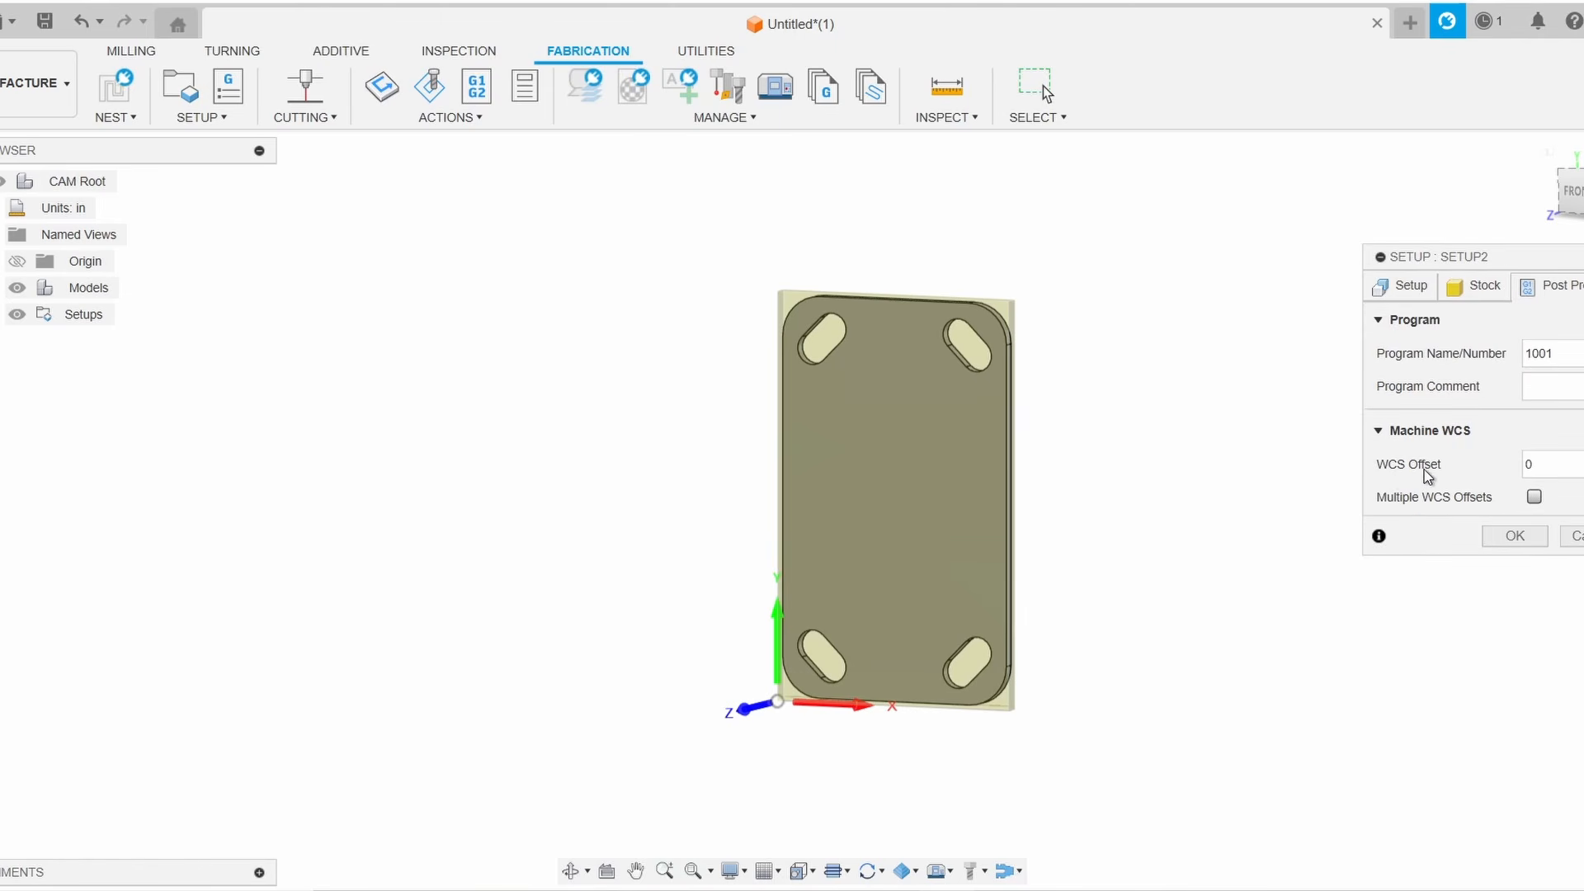
{"action": "left_click", "coordinate": [1542, 471]}
{"action": "type", "text": "1"}
{"action": "left_click", "coordinate": [1514, 535]}
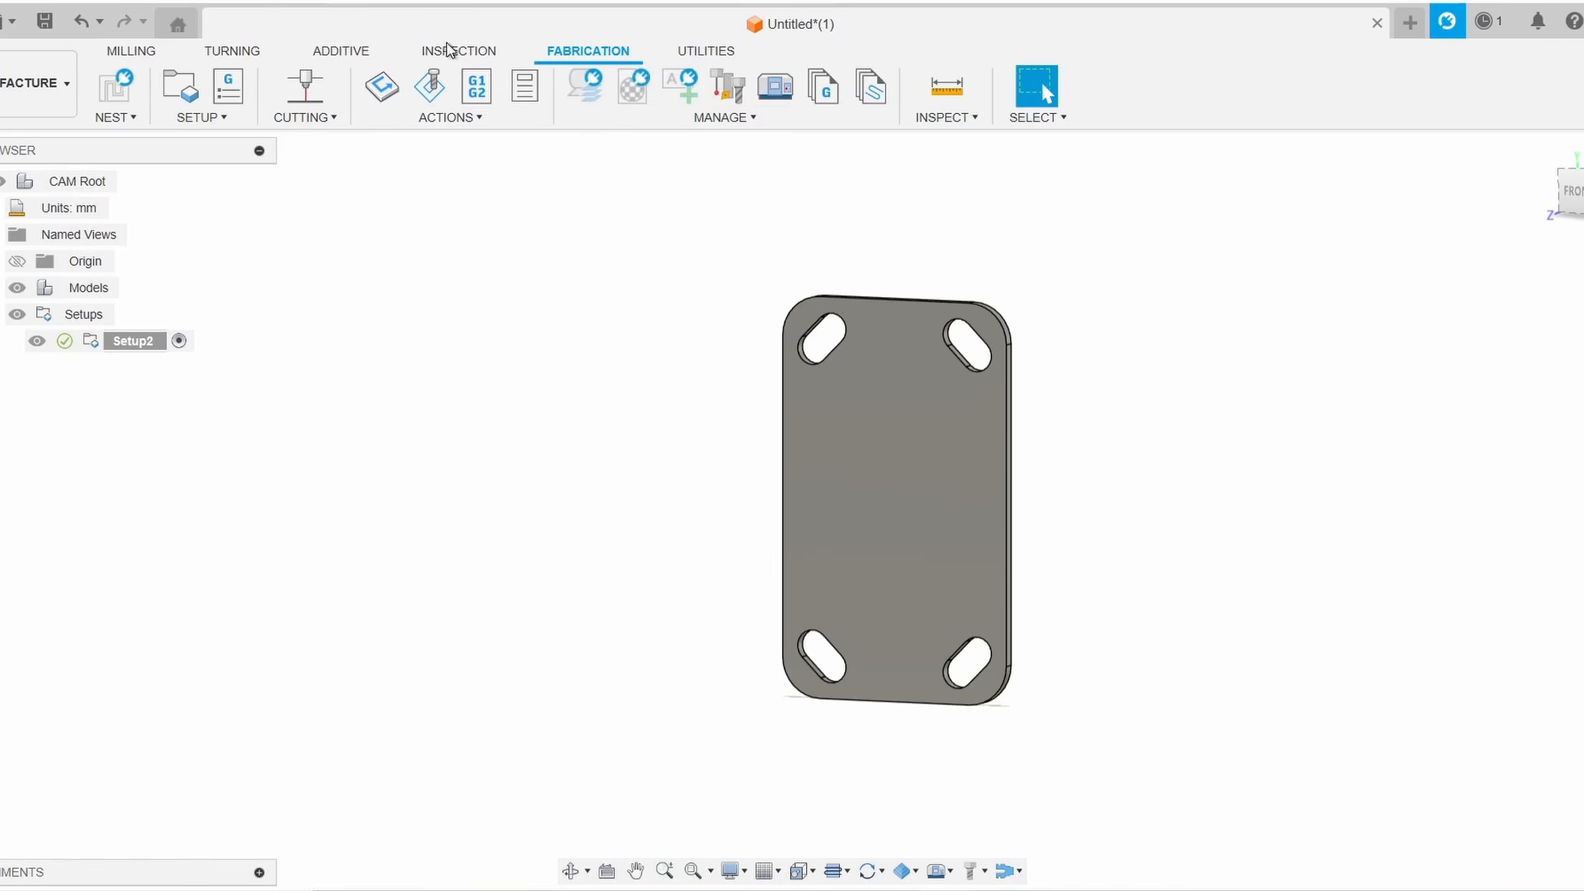
Start a 2D Profile cutting operation and create a new plasma cutter tool in the tool library
{"action": "left_click", "coordinate": [313, 122]}
{"action": "left_click", "coordinate": [311, 142]}
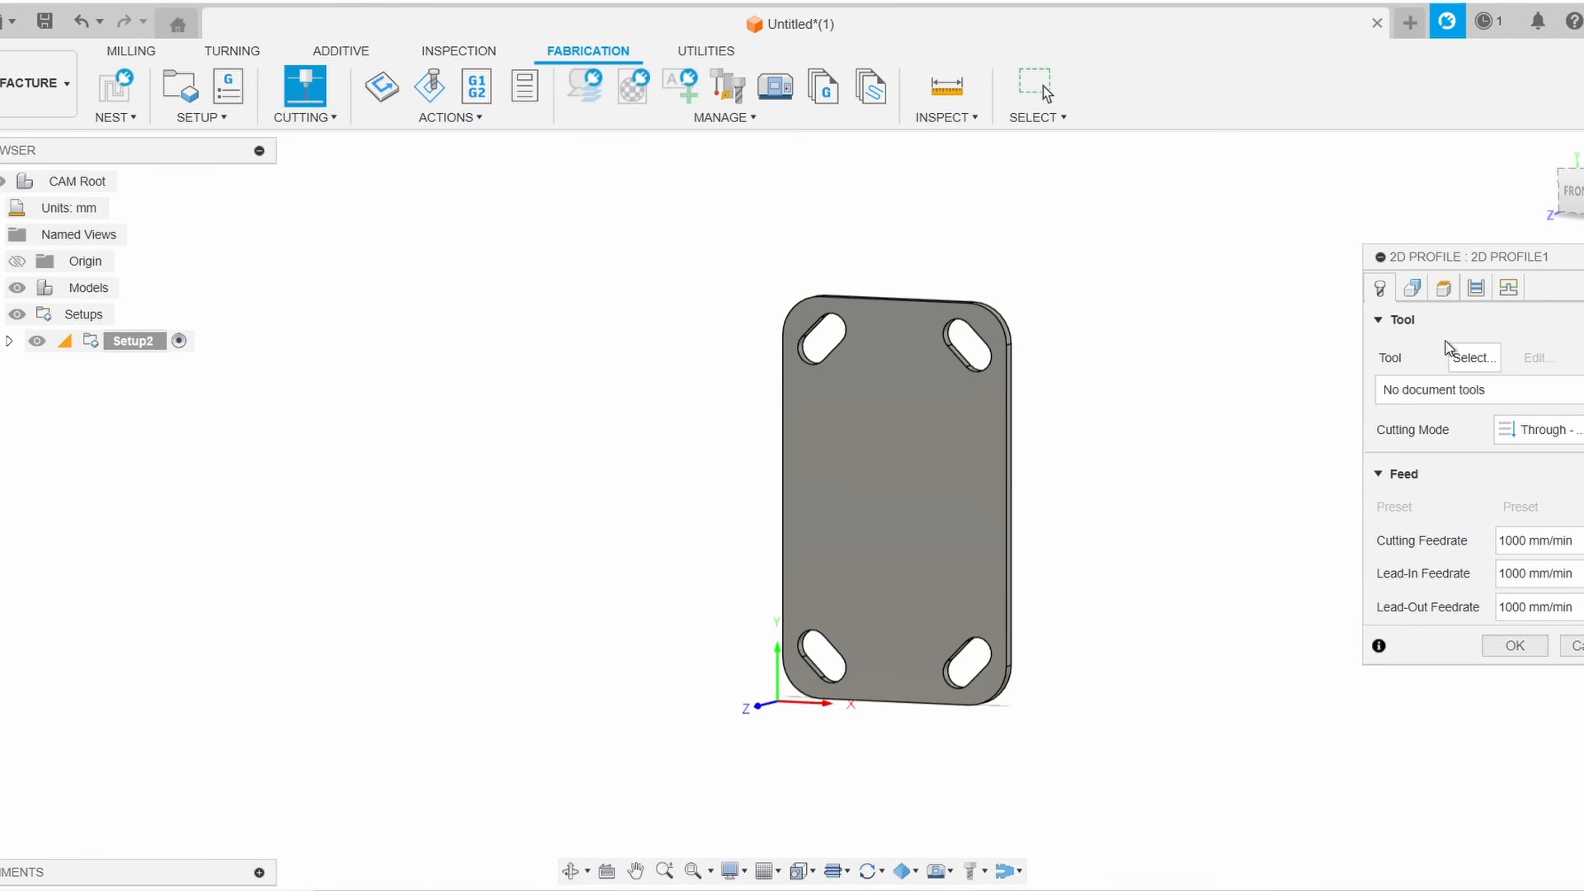
{"action": "left_click", "coordinate": [1473, 358]}
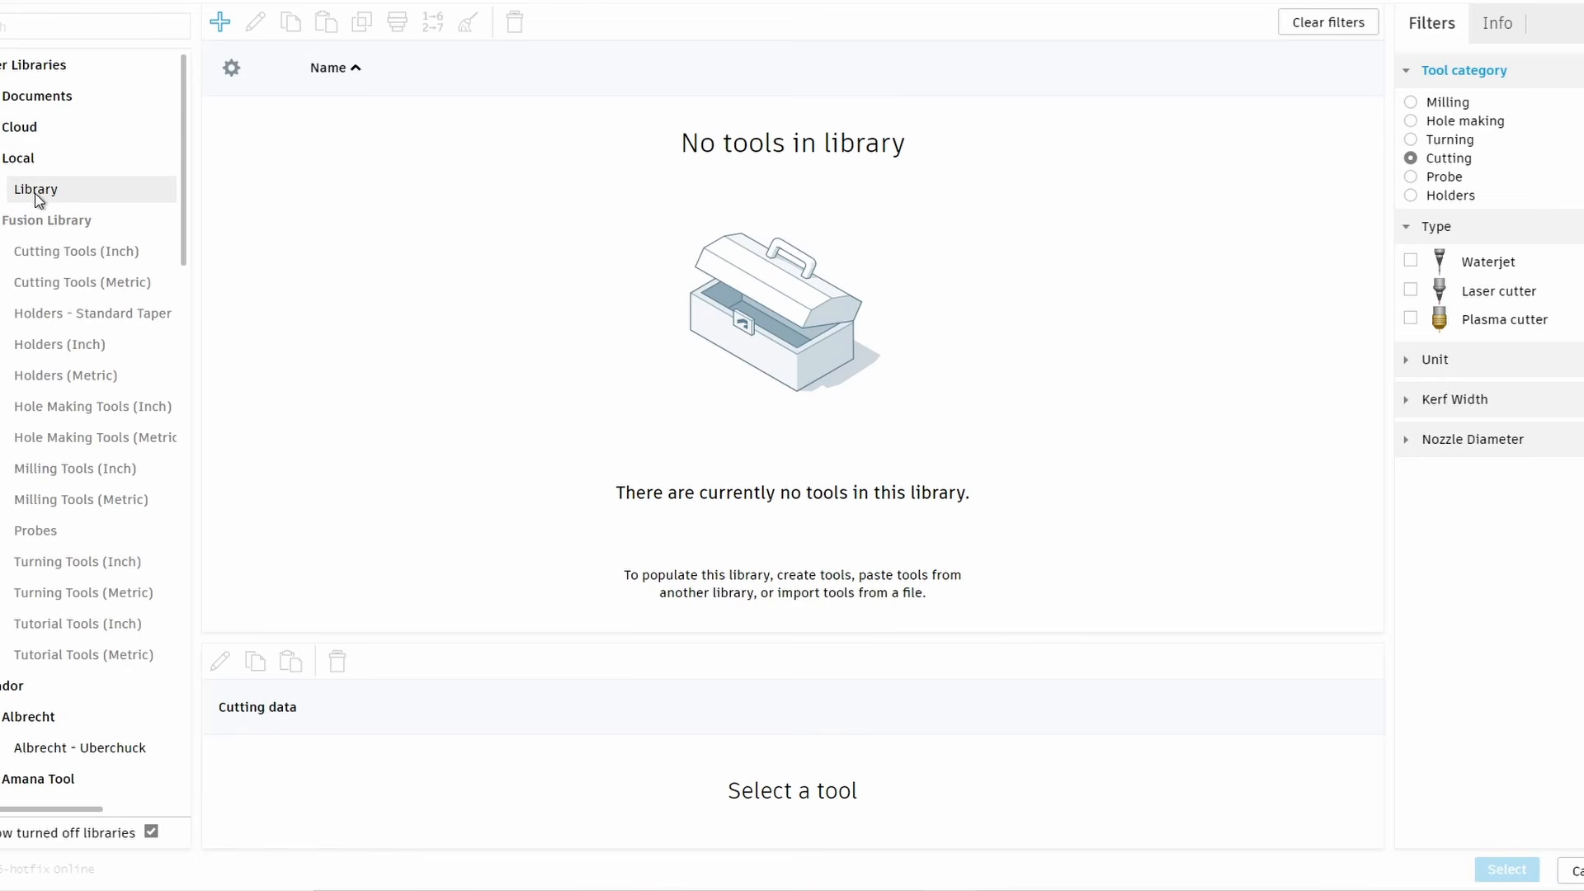
{"action": "left_click", "coordinate": [218, 25]}
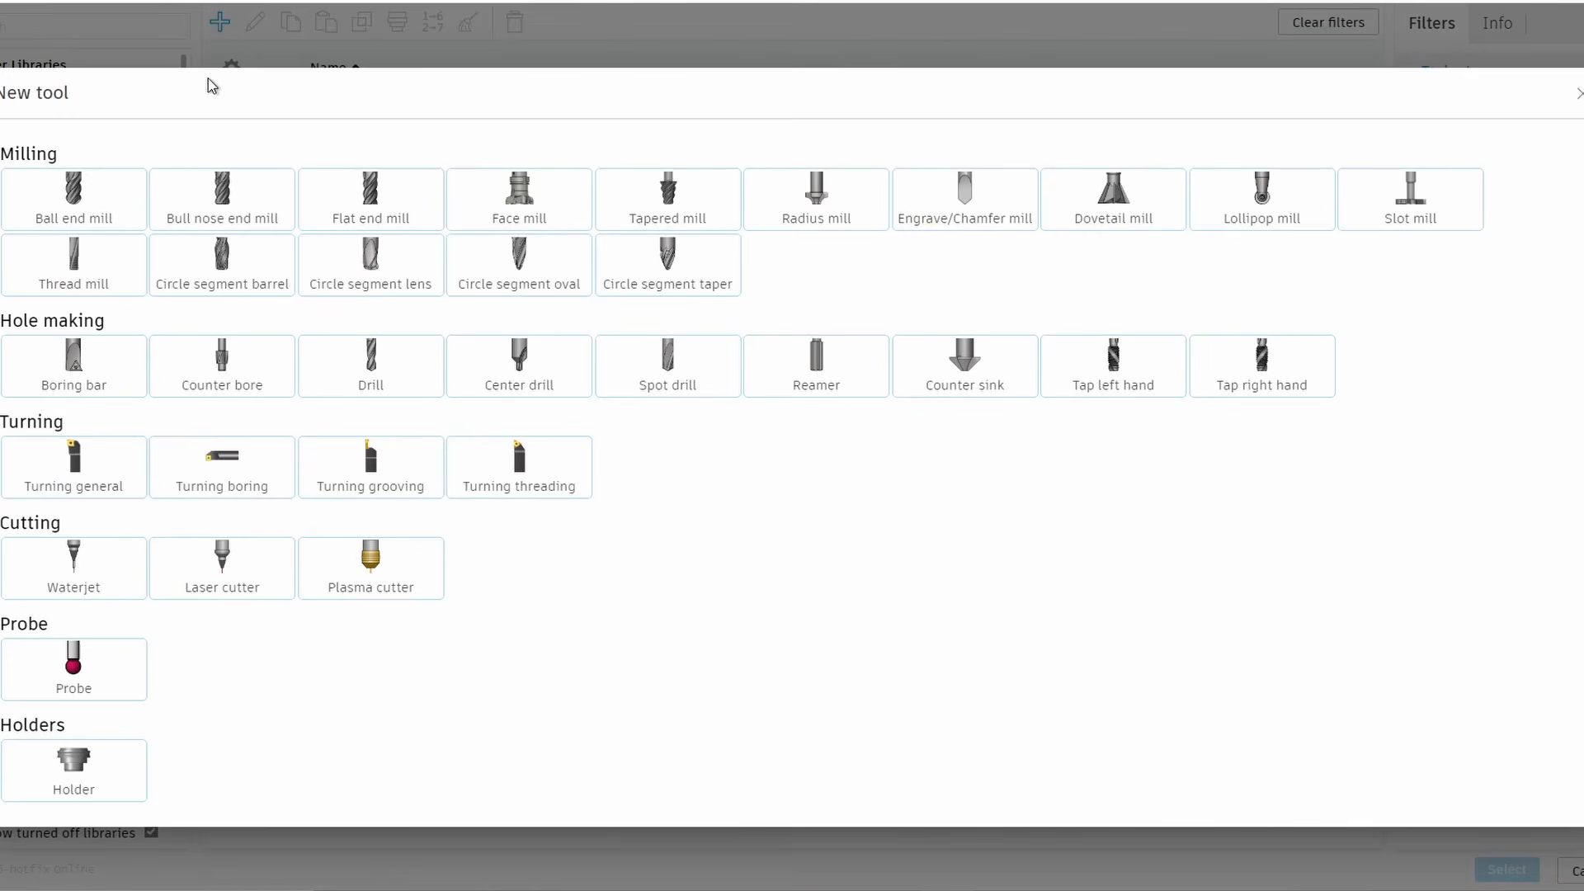
{"action": "left_click", "coordinate": [412, 561]}
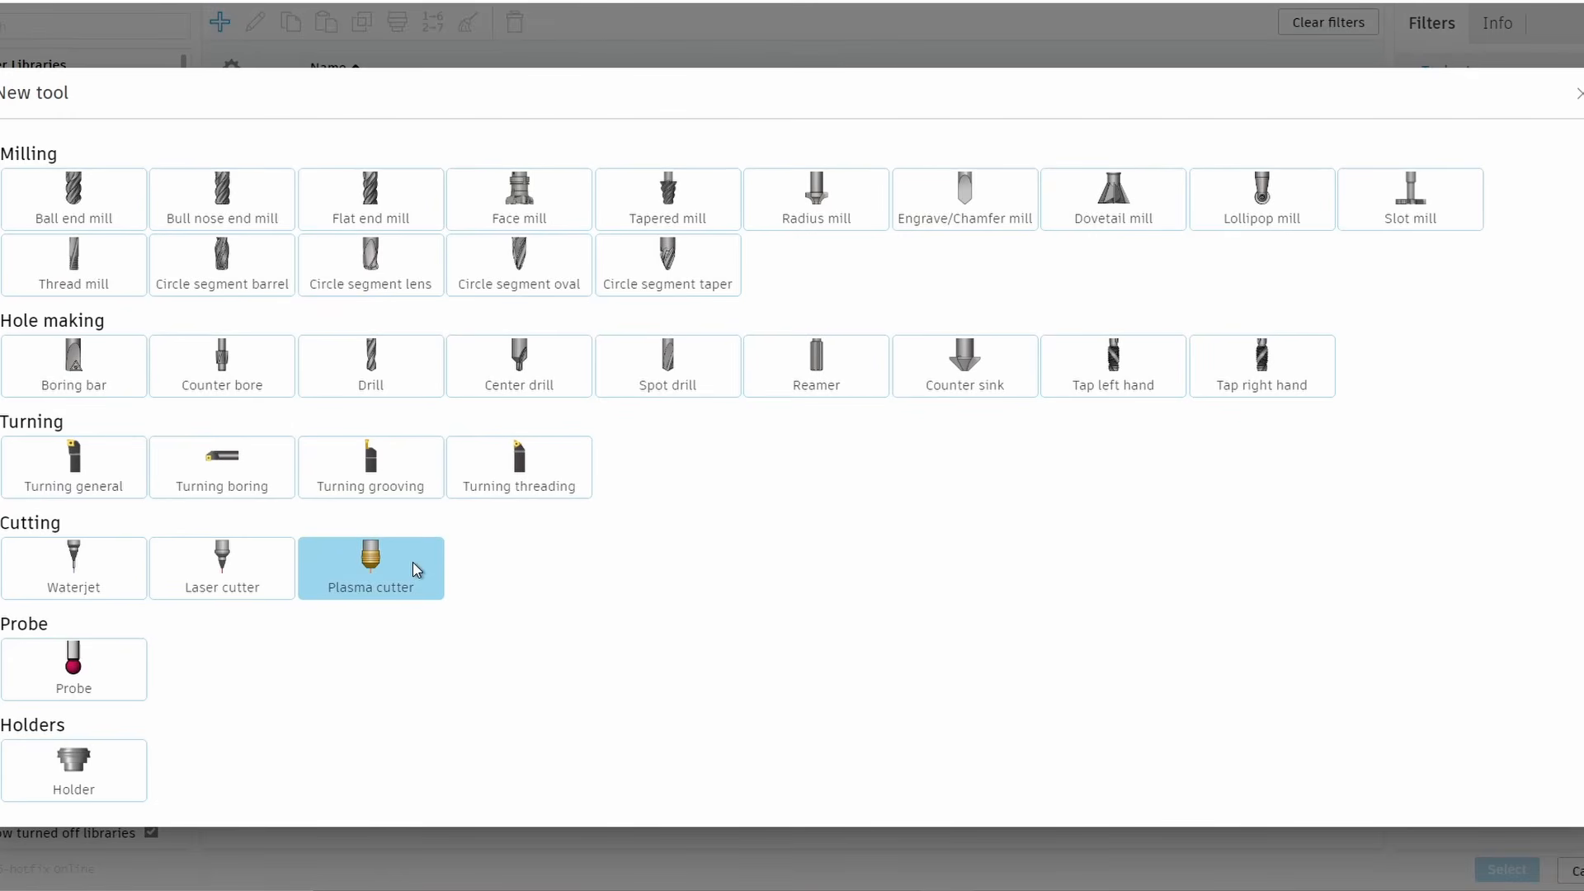
{"action": "left_click", "coordinate": [325, 116]}
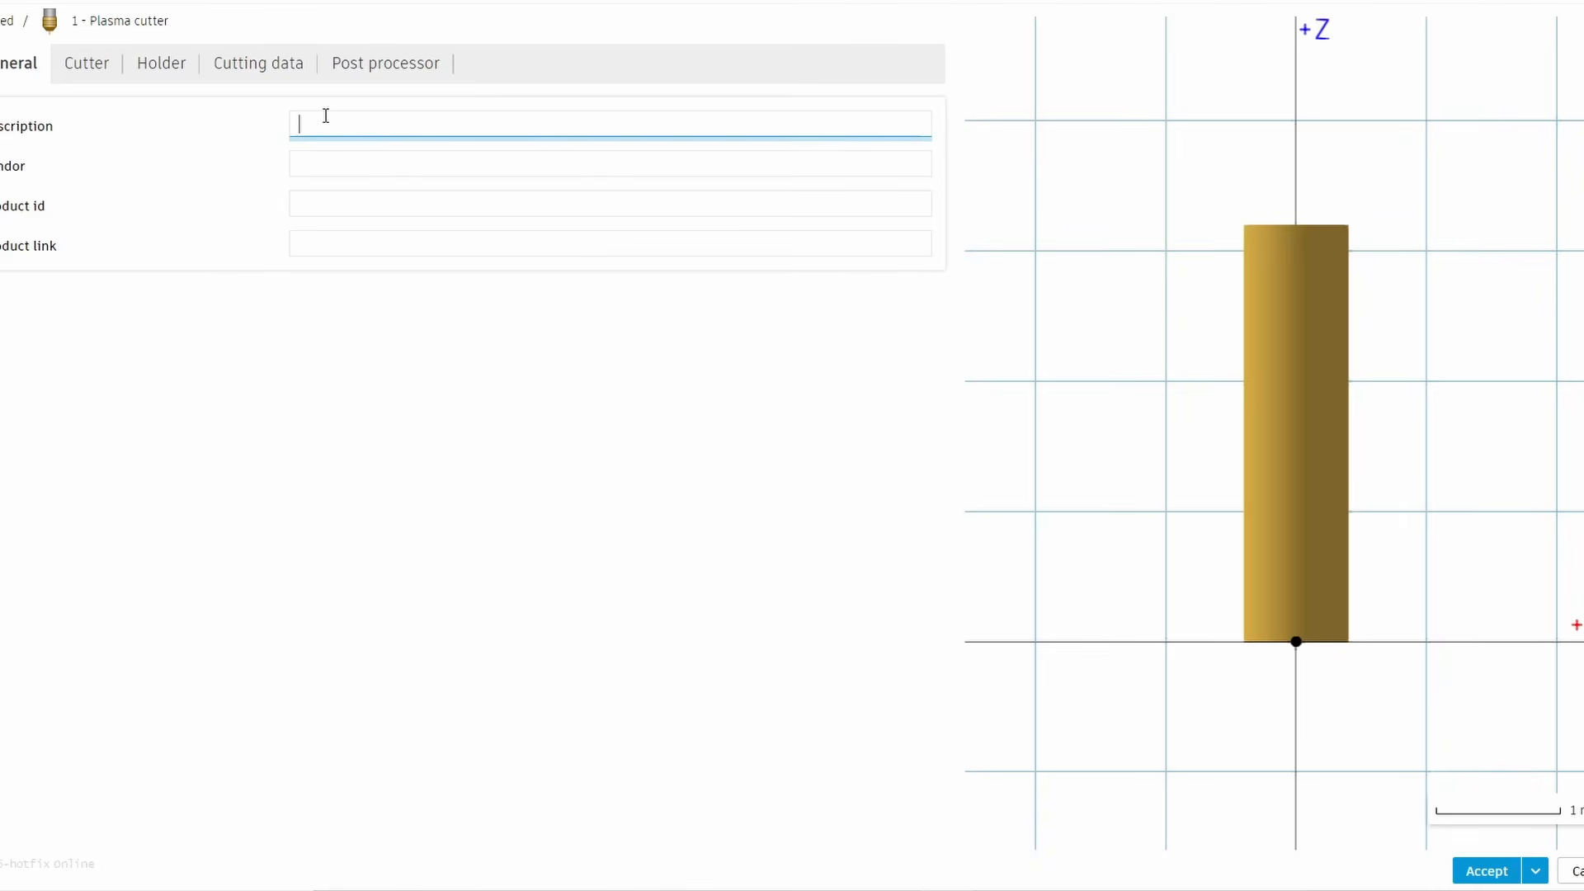
Describe the new tool as demo tool and review its cutter and holder settings
{"action": "type", "text": "demo tool"}
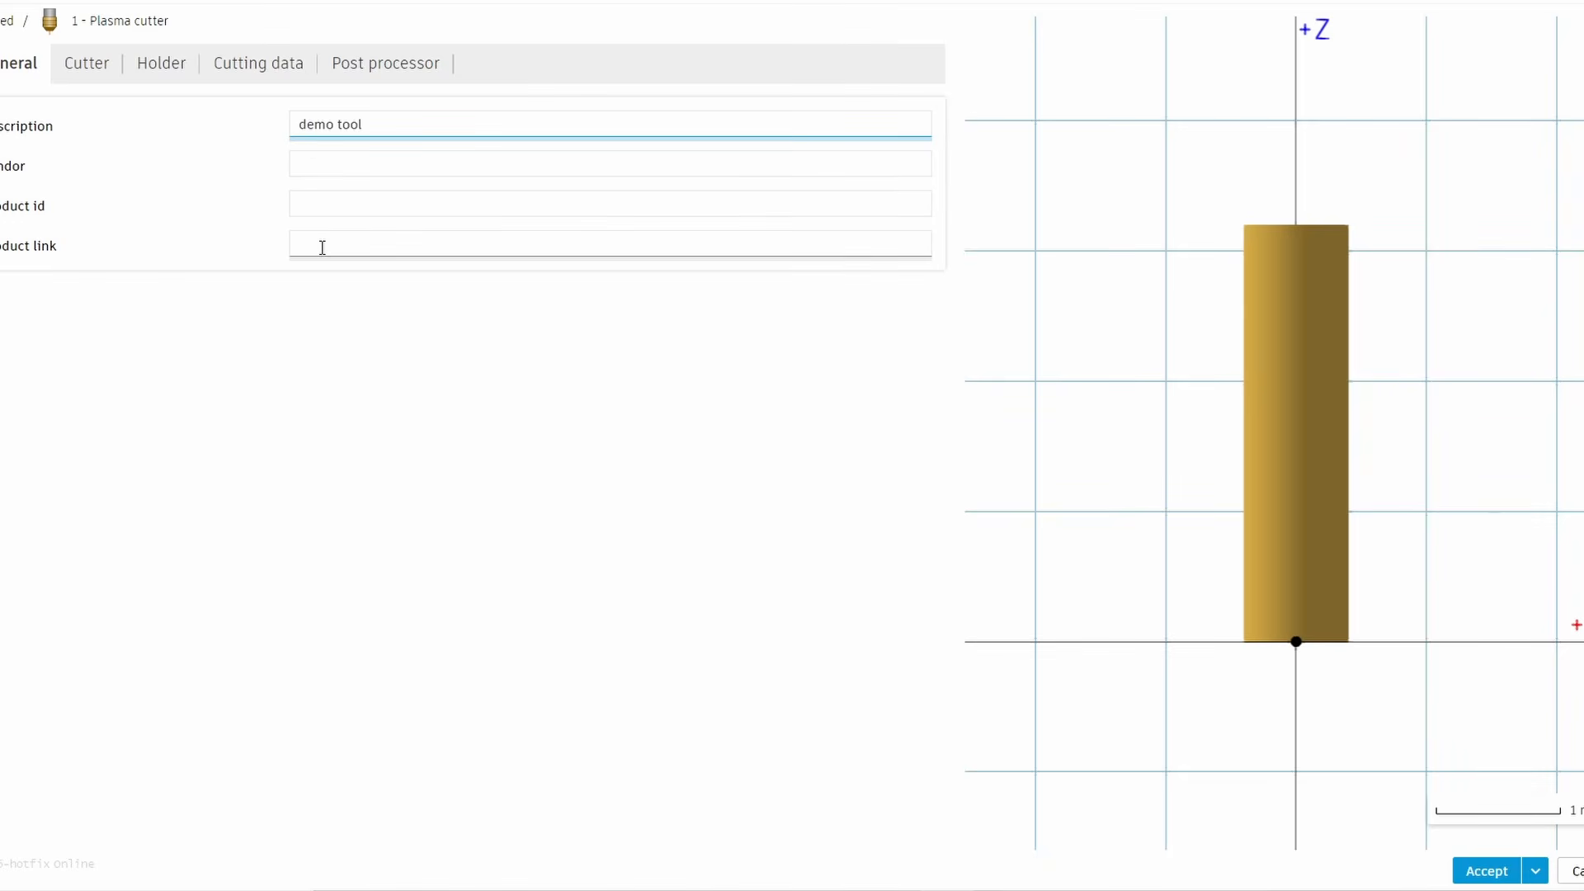
{"action": "left_click", "coordinate": [89, 62]}
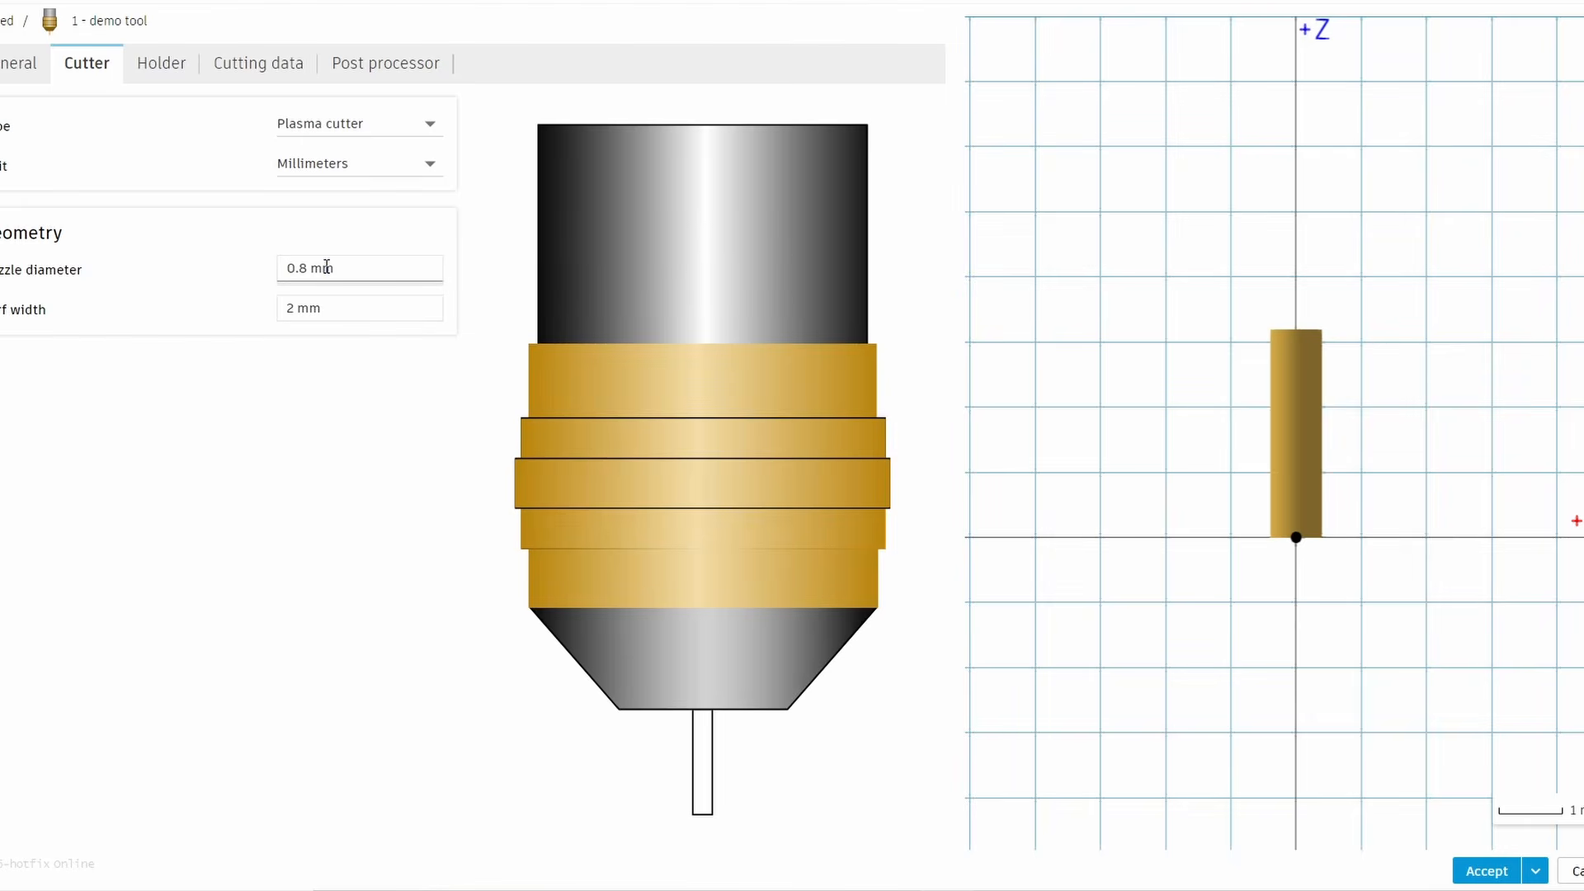
{"action": "left_click", "coordinate": [169, 70]}
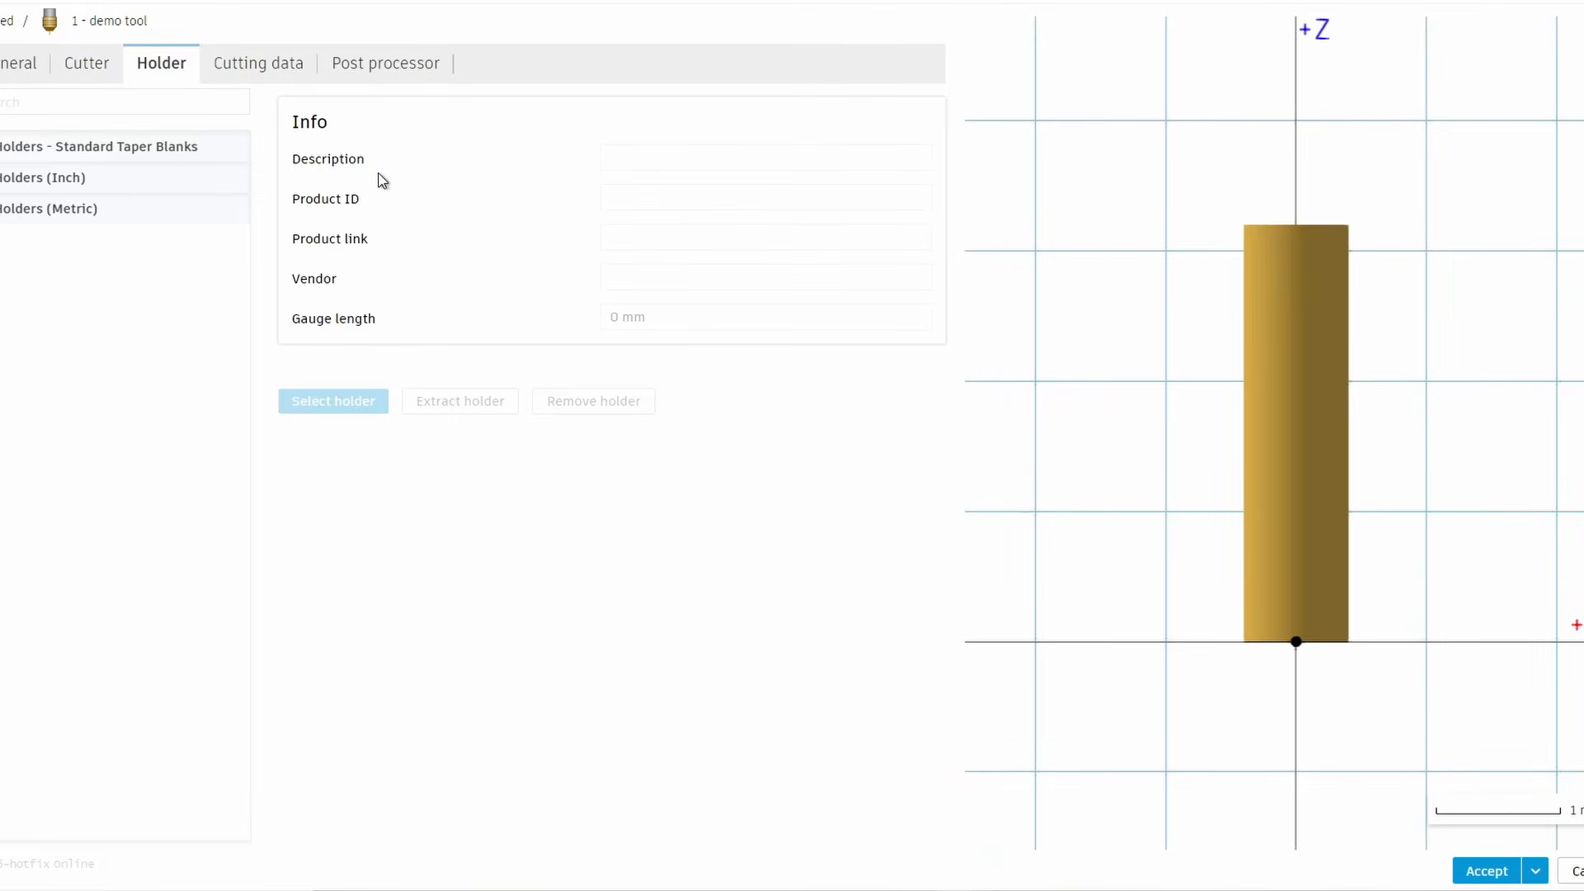
{"action": "left_click", "coordinate": [255, 65]}
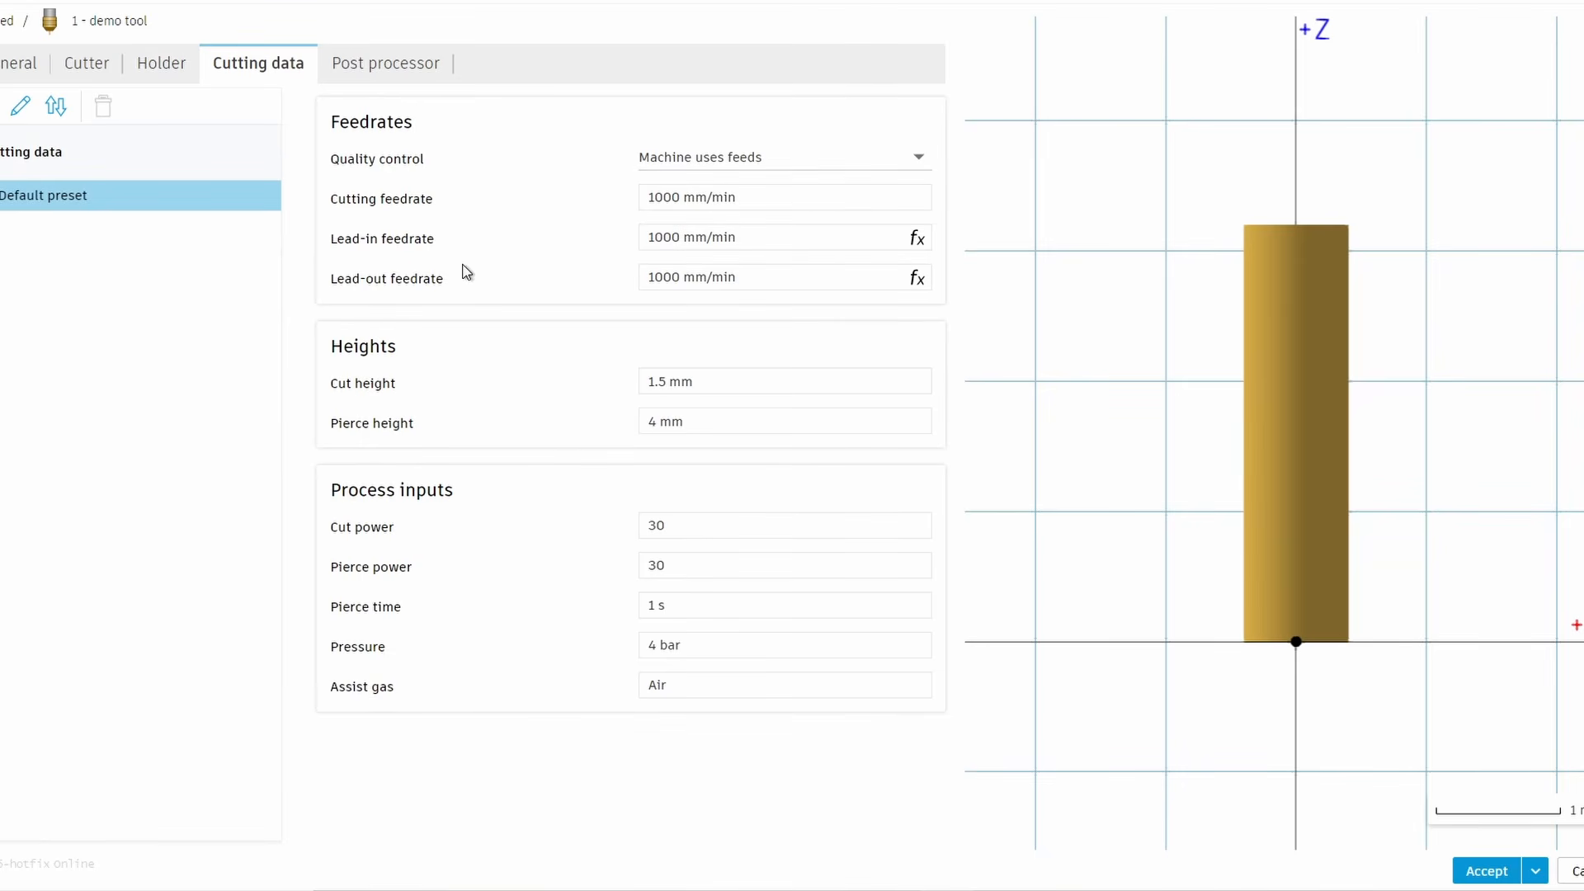
Set the tool's cutting feedrate to 3000 mm/min in its cutting data
{"action": "left_click", "coordinate": [753, 198]}
{"action": "left_click_drag", "start_coordinate": [753, 198], "coordinate": [632, 211]}
{"action": "left_click_drag", "start_coordinate": [846, 204], "coordinate": [613, 198]}
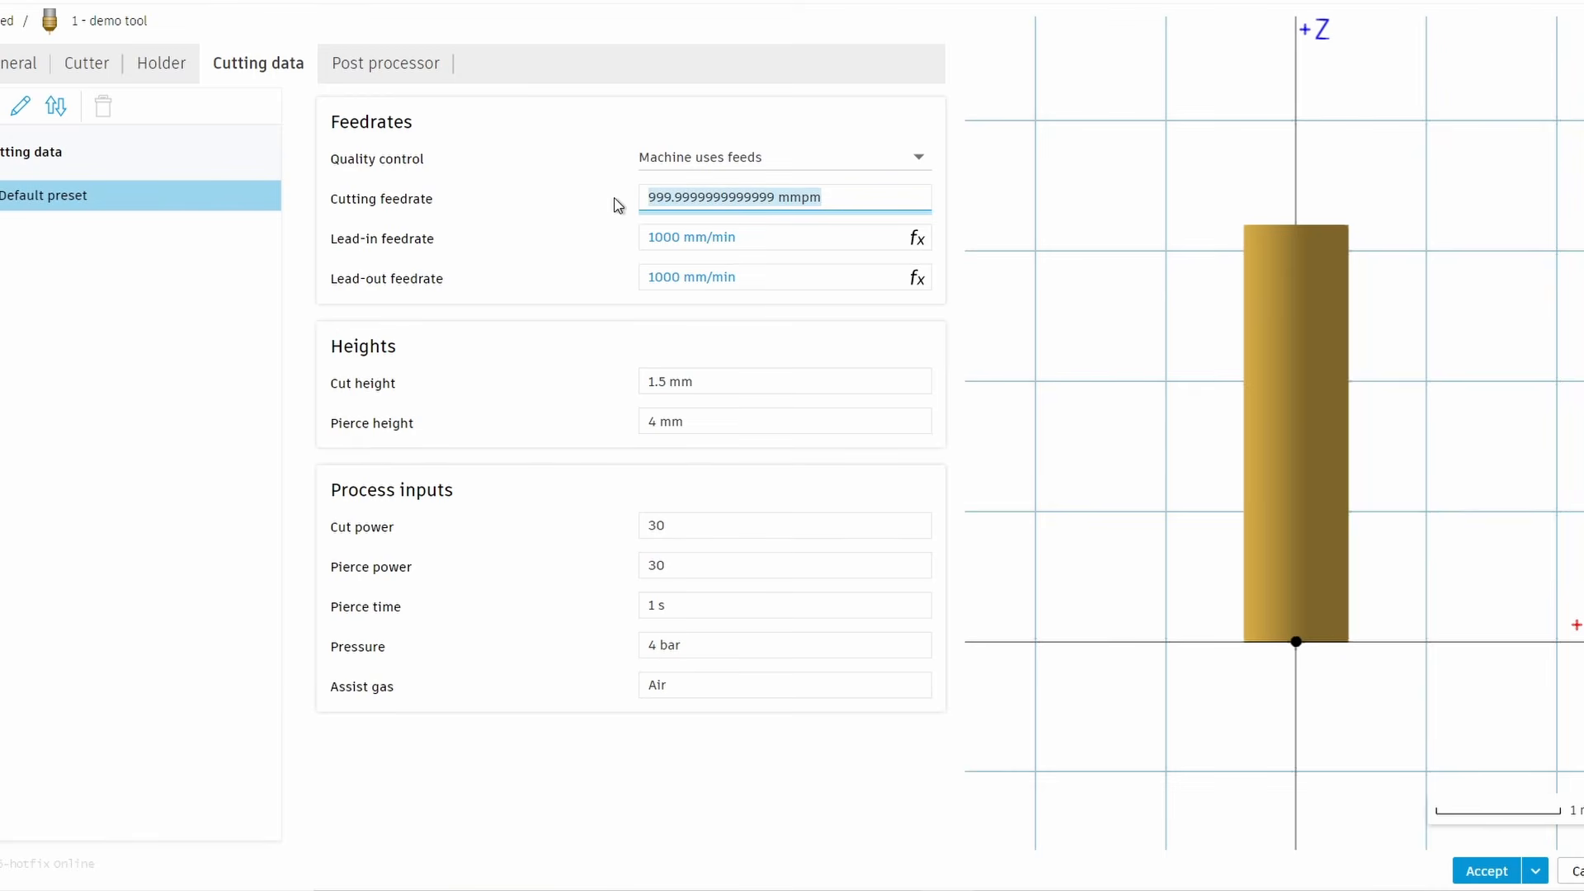
{"action": "type", "text": "3000"}
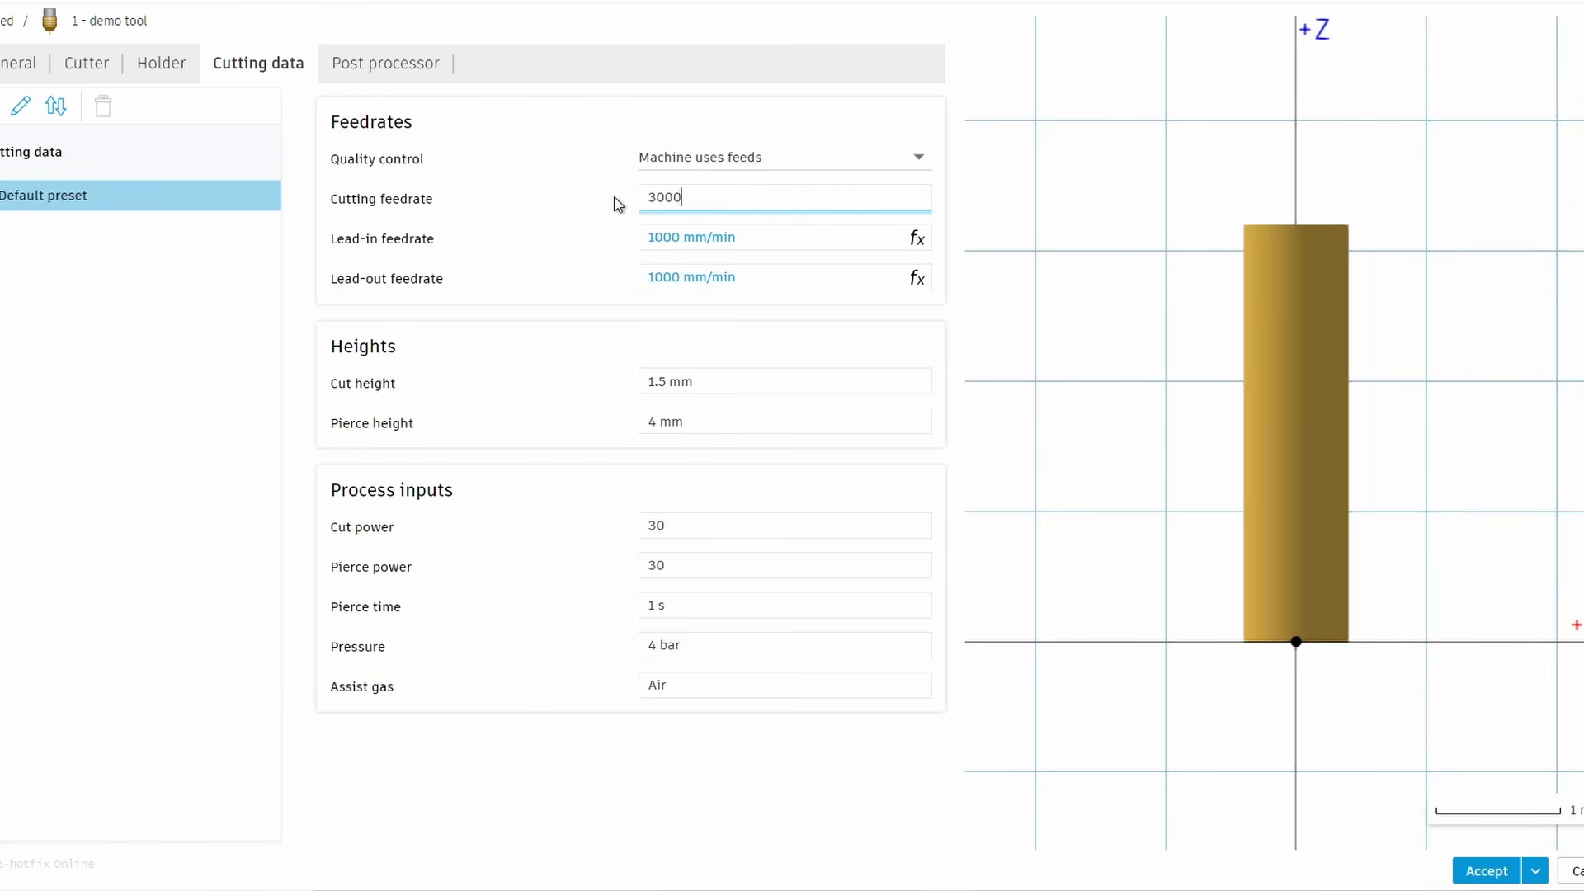
{"action": "left_click", "coordinate": [595, 297]}
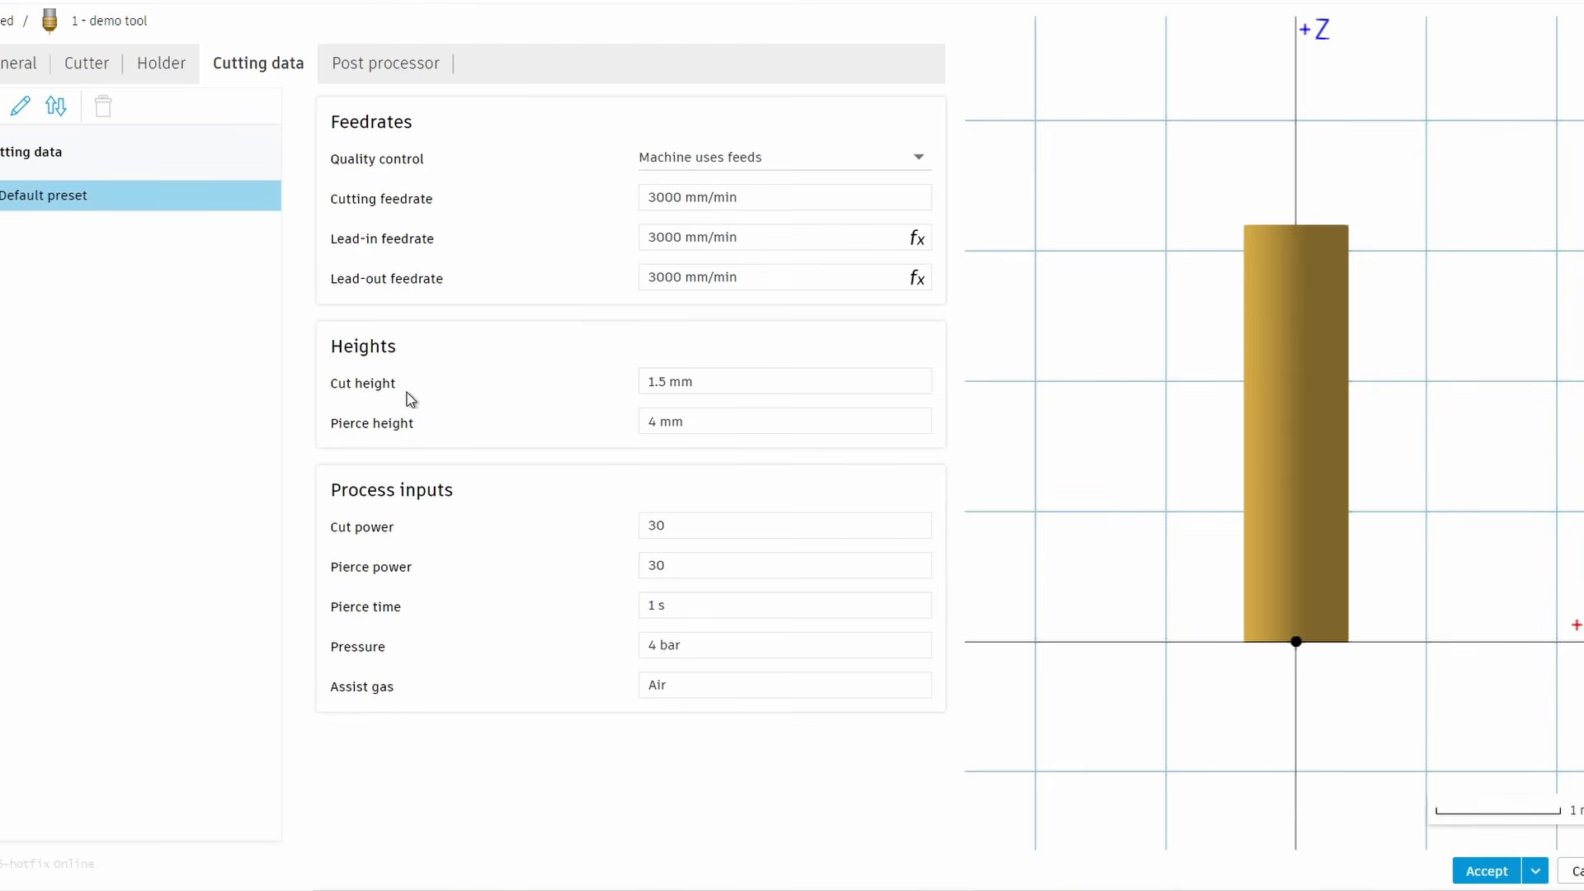
{"action": "mouse_move", "coordinate": [719, 382]}
Accept the new plasma cutter tool and select it for the 2D Profile operation
{"action": "left_click", "coordinate": [388, 60]}
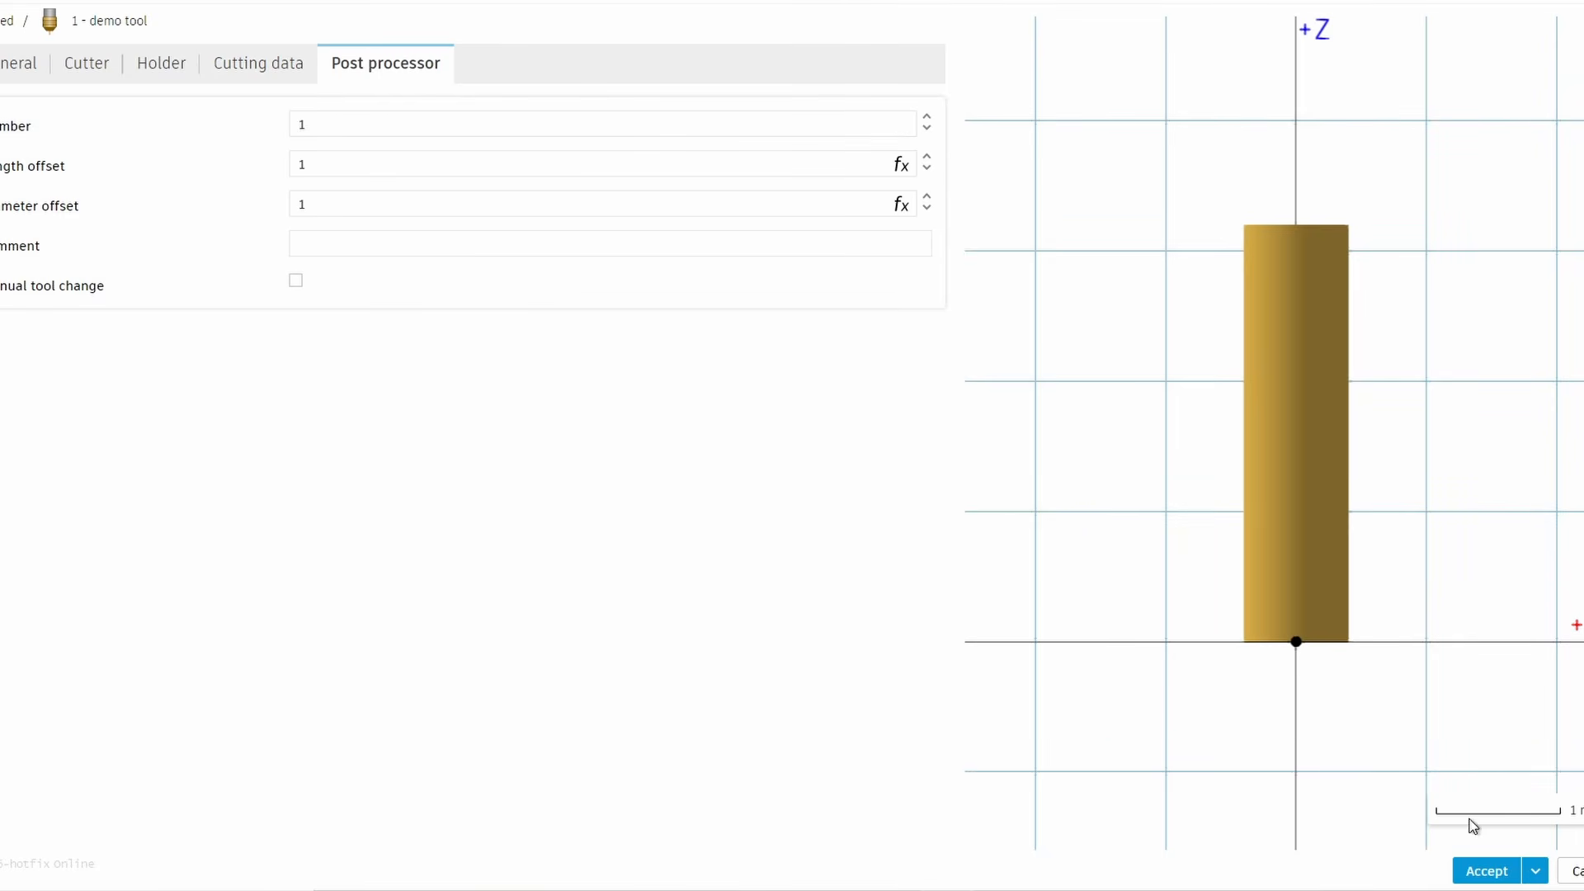
{"action": "left_click", "coordinate": [1483, 873]}
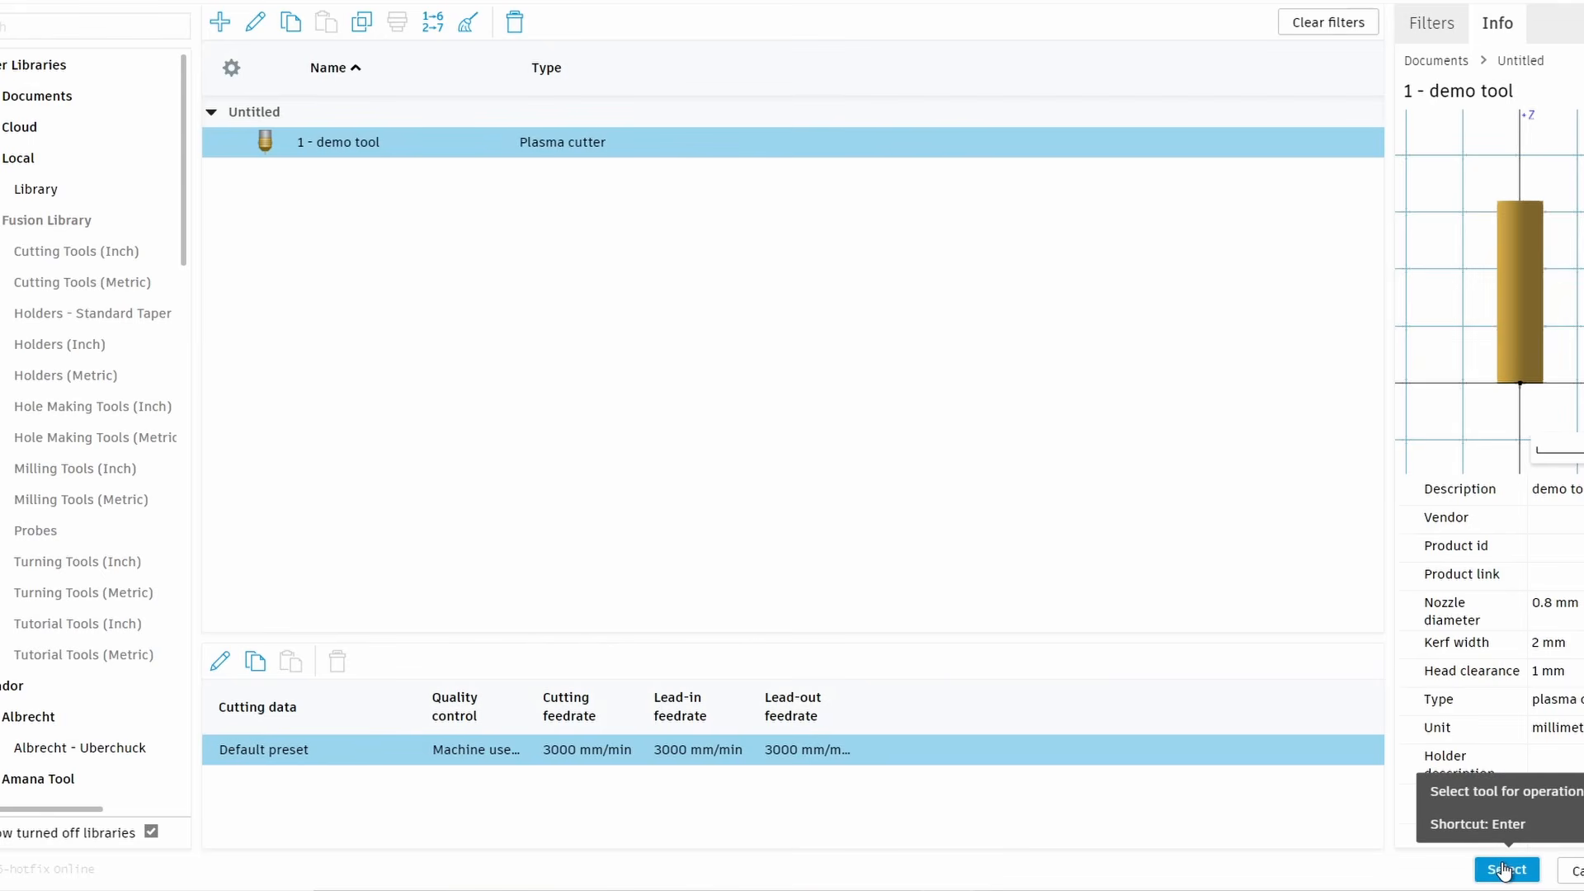
{"action": "left_click", "coordinate": [1502, 870]}
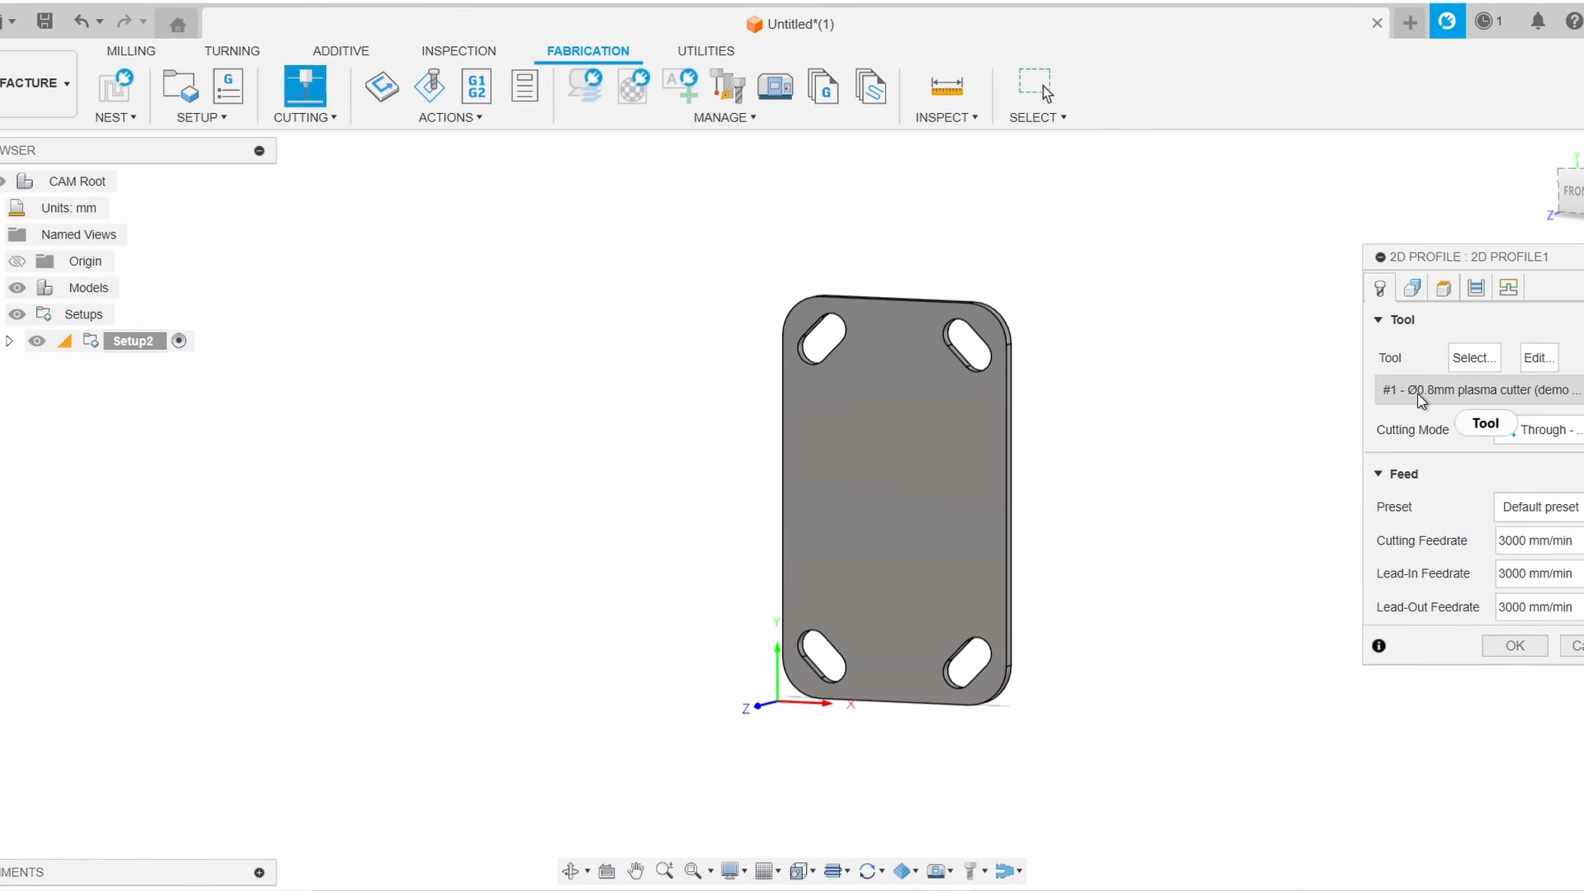
Select the plate's top face as the profile contour, then clear the selection
{"action": "left_click", "coordinate": [1413, 291]}
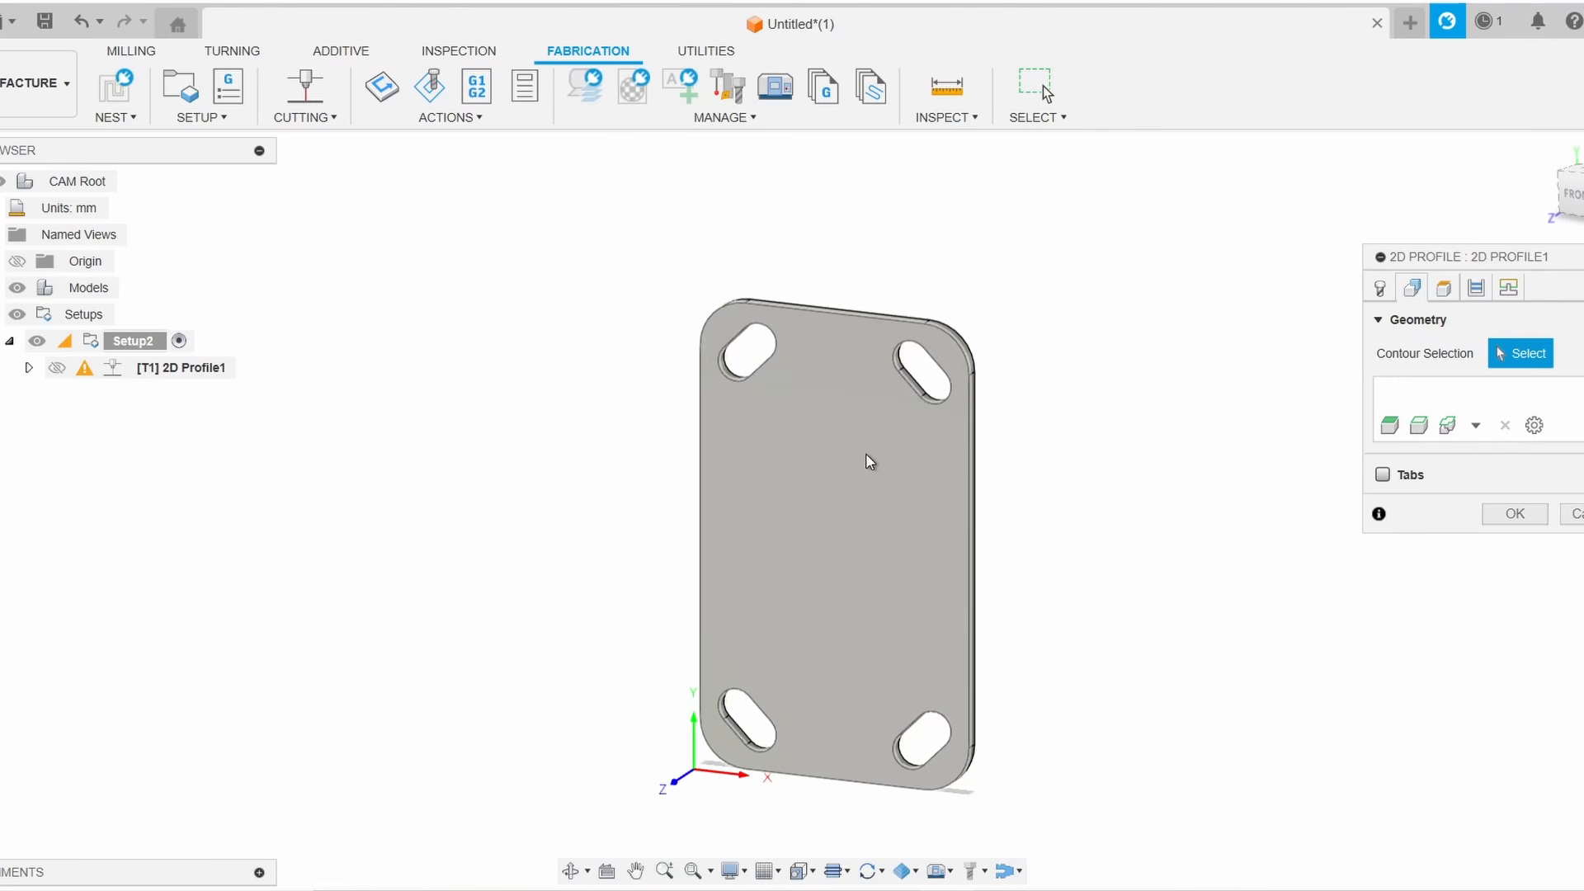
{"action": "left_click", "coordinate": [781, 485]}
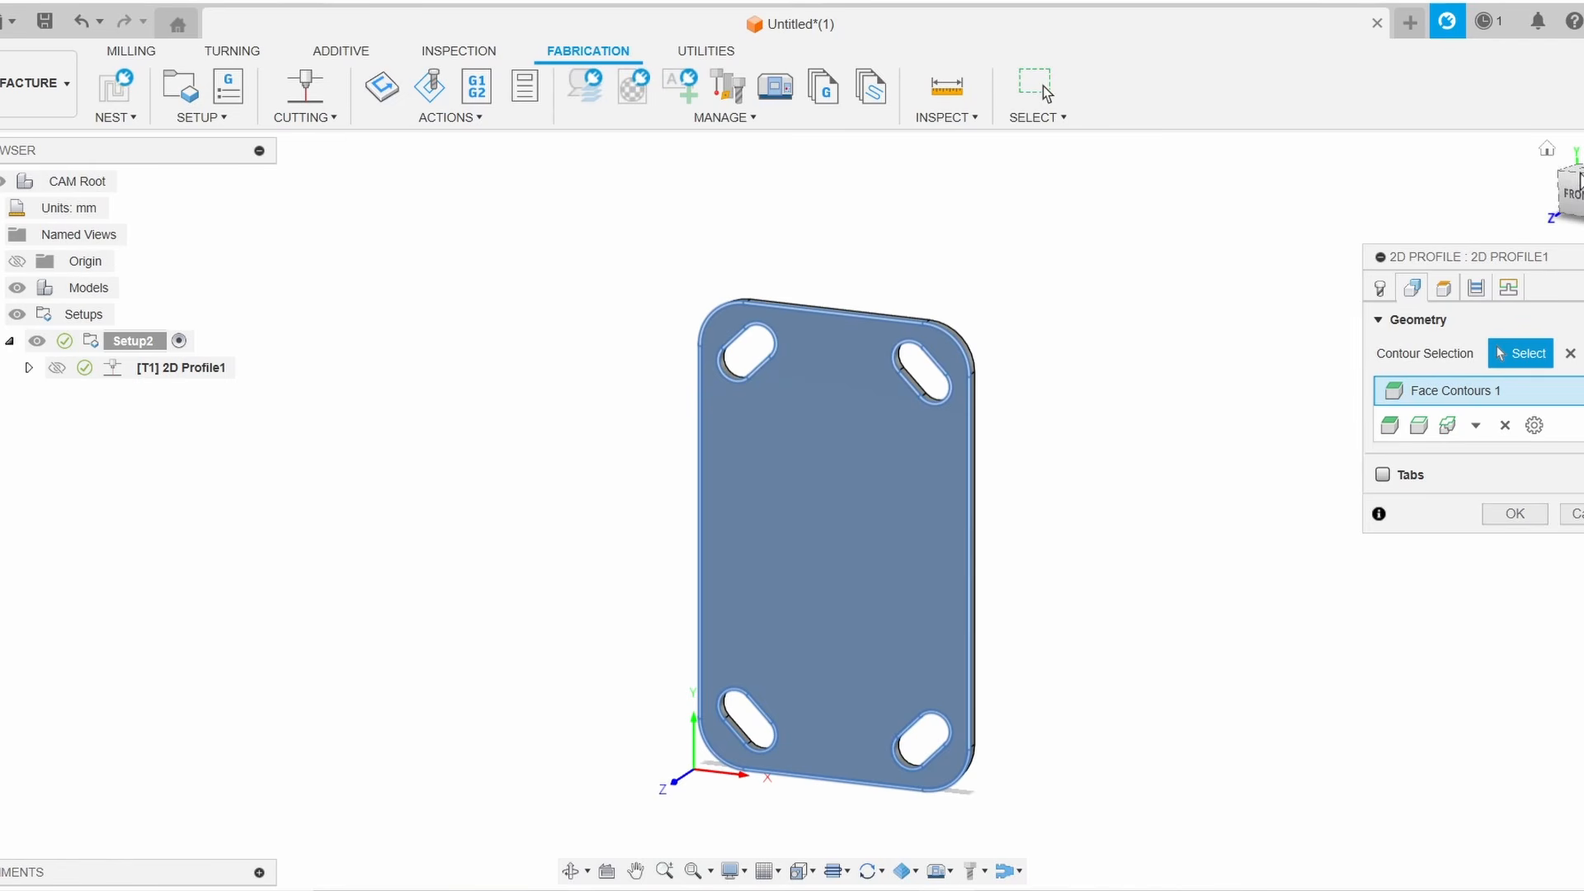
{"action": "middle_click_drag", "start_coordinate": [1092, 467], "coordinate": [954, 373], "text": "shift"}
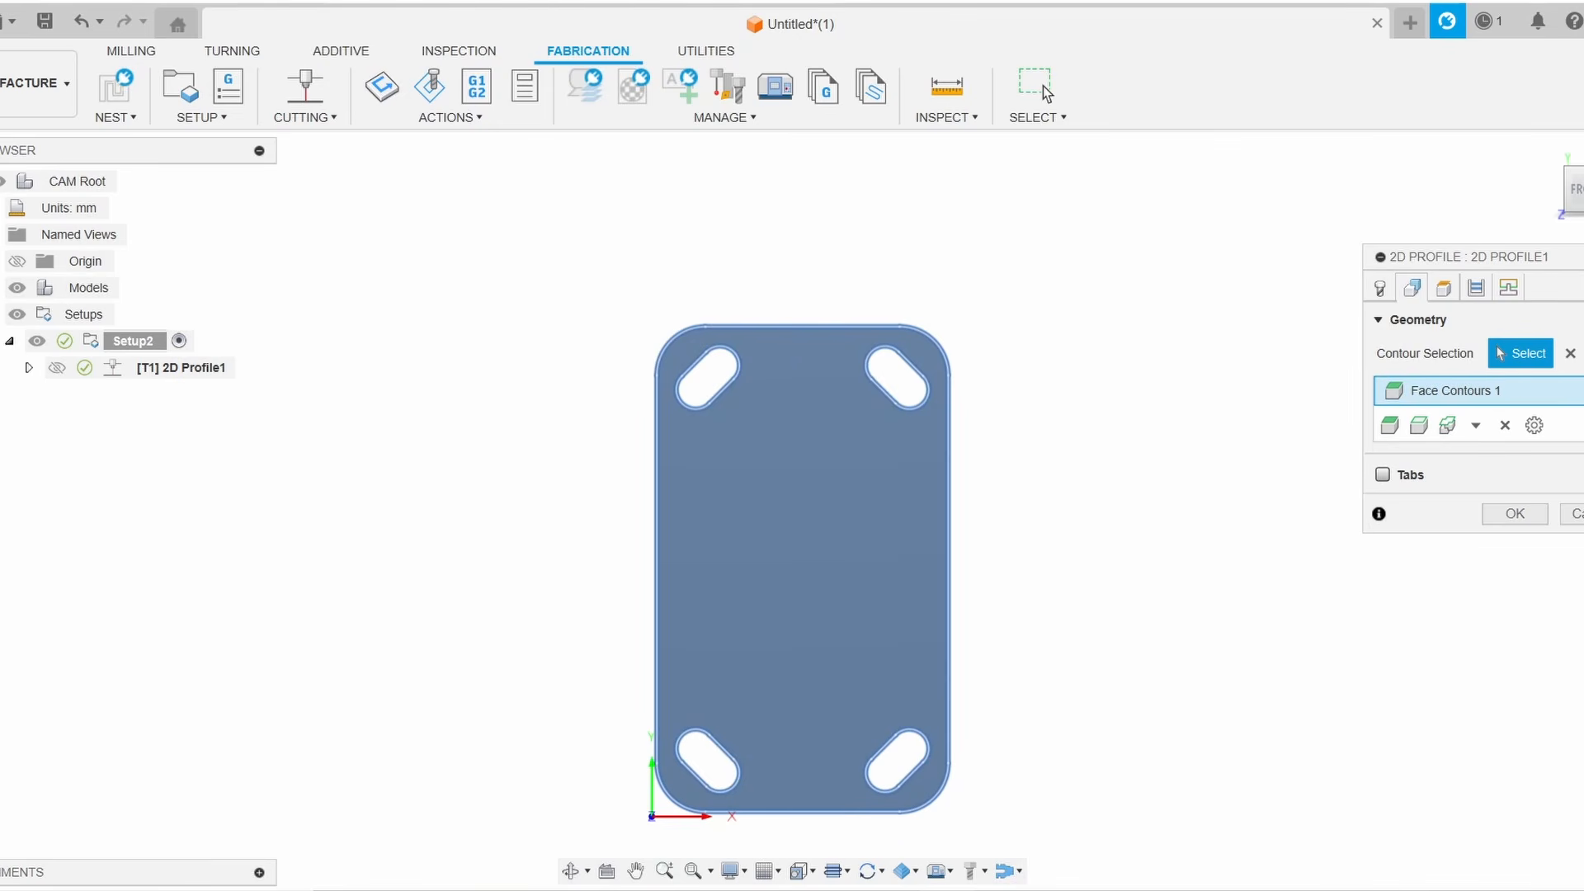
{"action": "left_click", "coordinate": [1571, 354]}
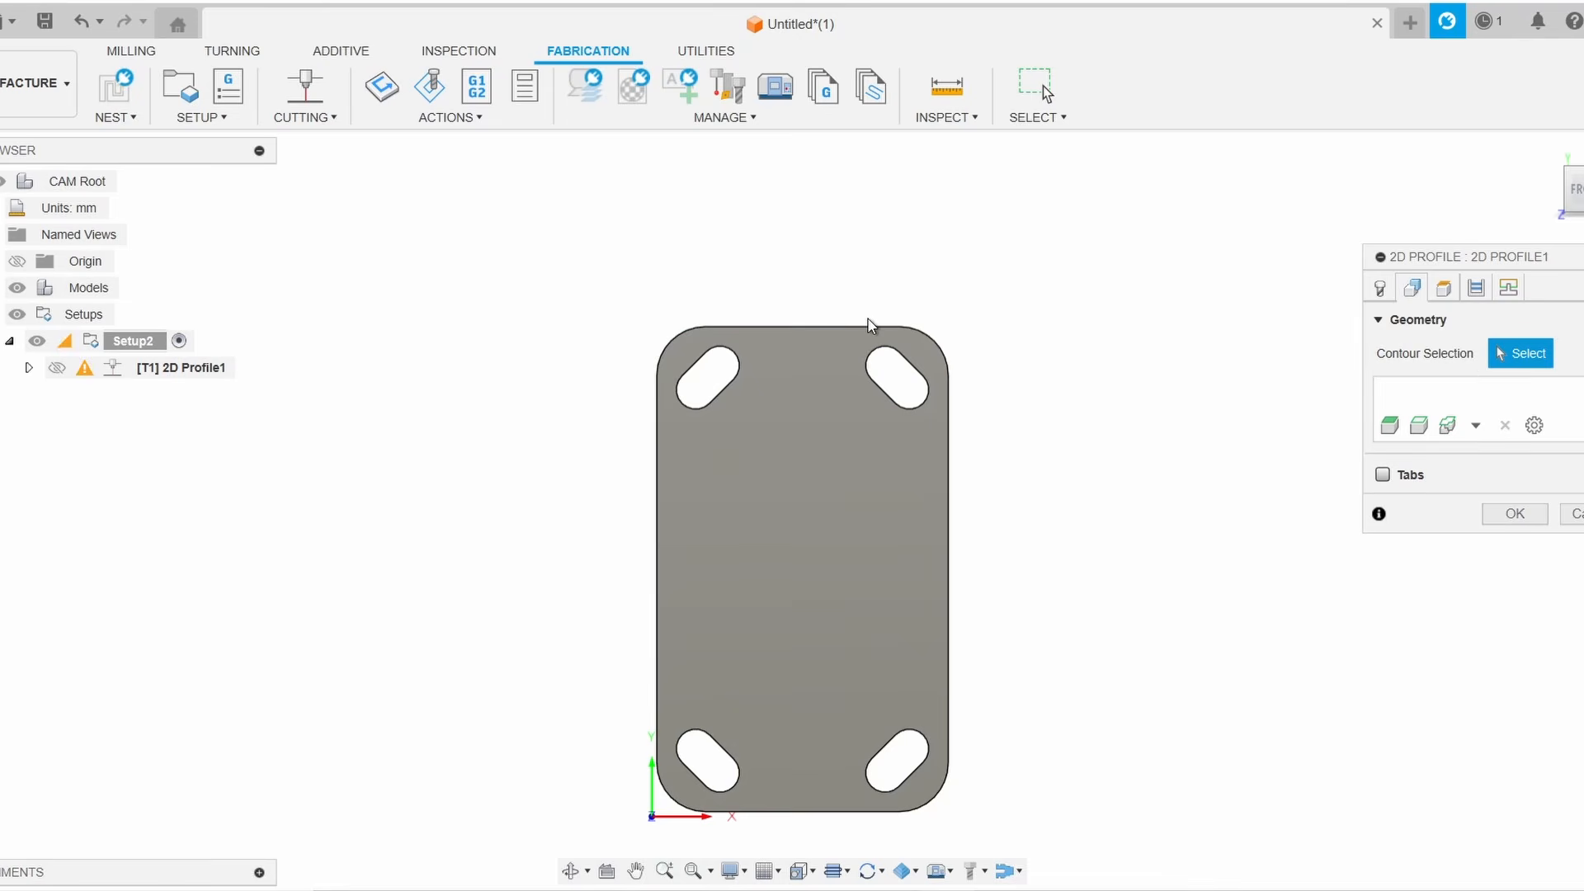
Select the four slot outlines and the outer edge as separate contour chains, then clear them
{"action": "scroll", "coordinate": [926, 367], "scroll_direction": "up", "scroll_amount": 5}
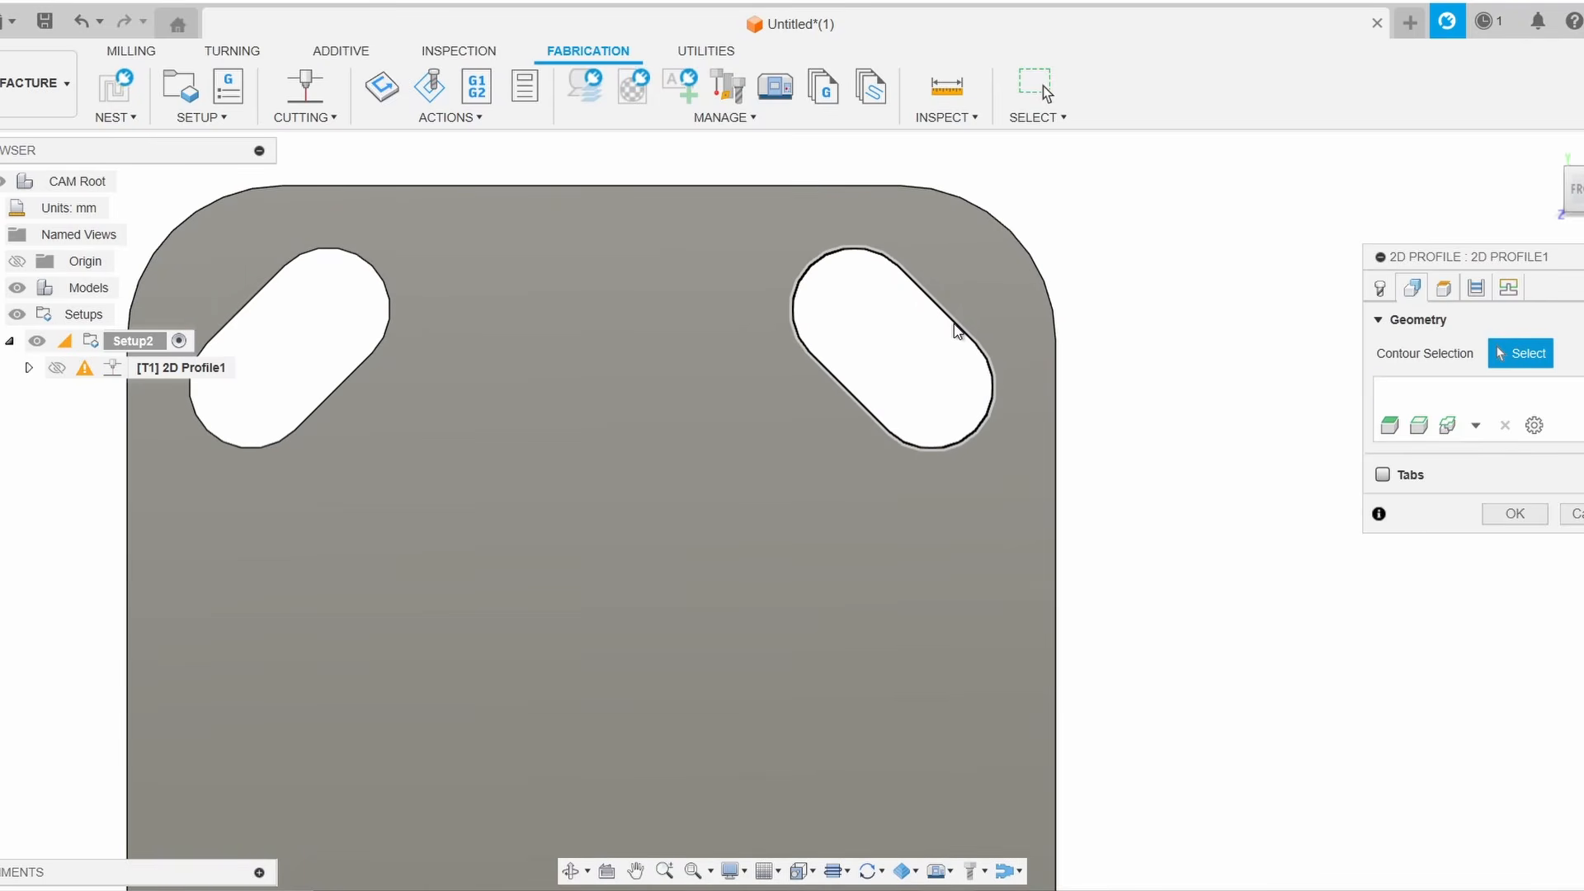
{"action": "left_click", "coordinate": [957, 330]}
{"action": "left_click", "coordinate": [367, 371]}
{"action": "middle_click_drag", "start_coordinate": [915, 541], "coordinate": [1106, 212]}
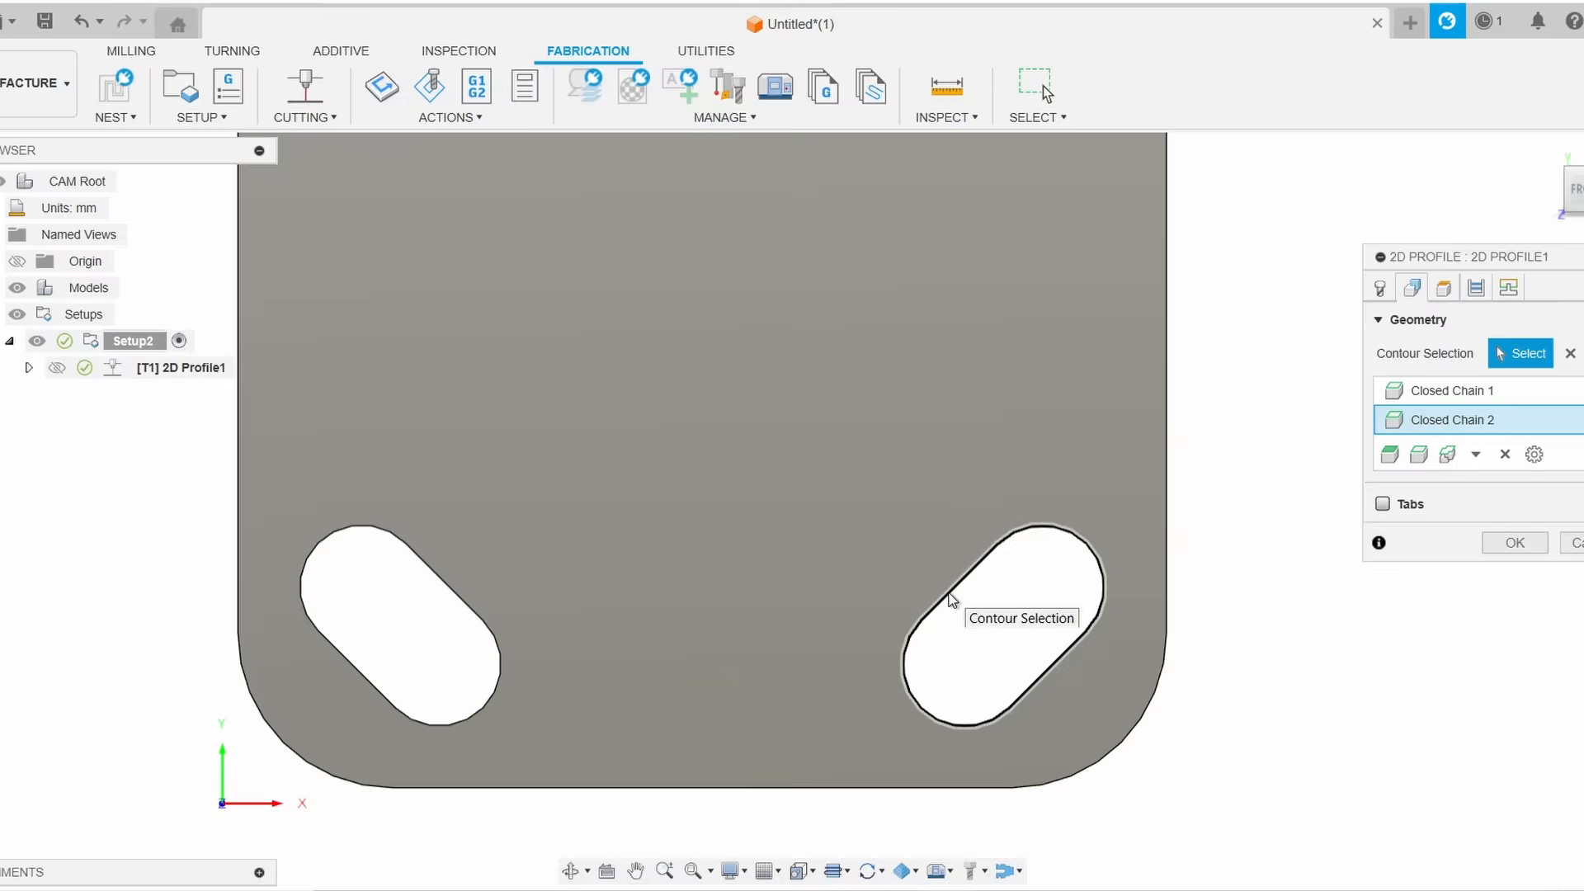
{"action": "left_click", "coordinate": [957, 593]}
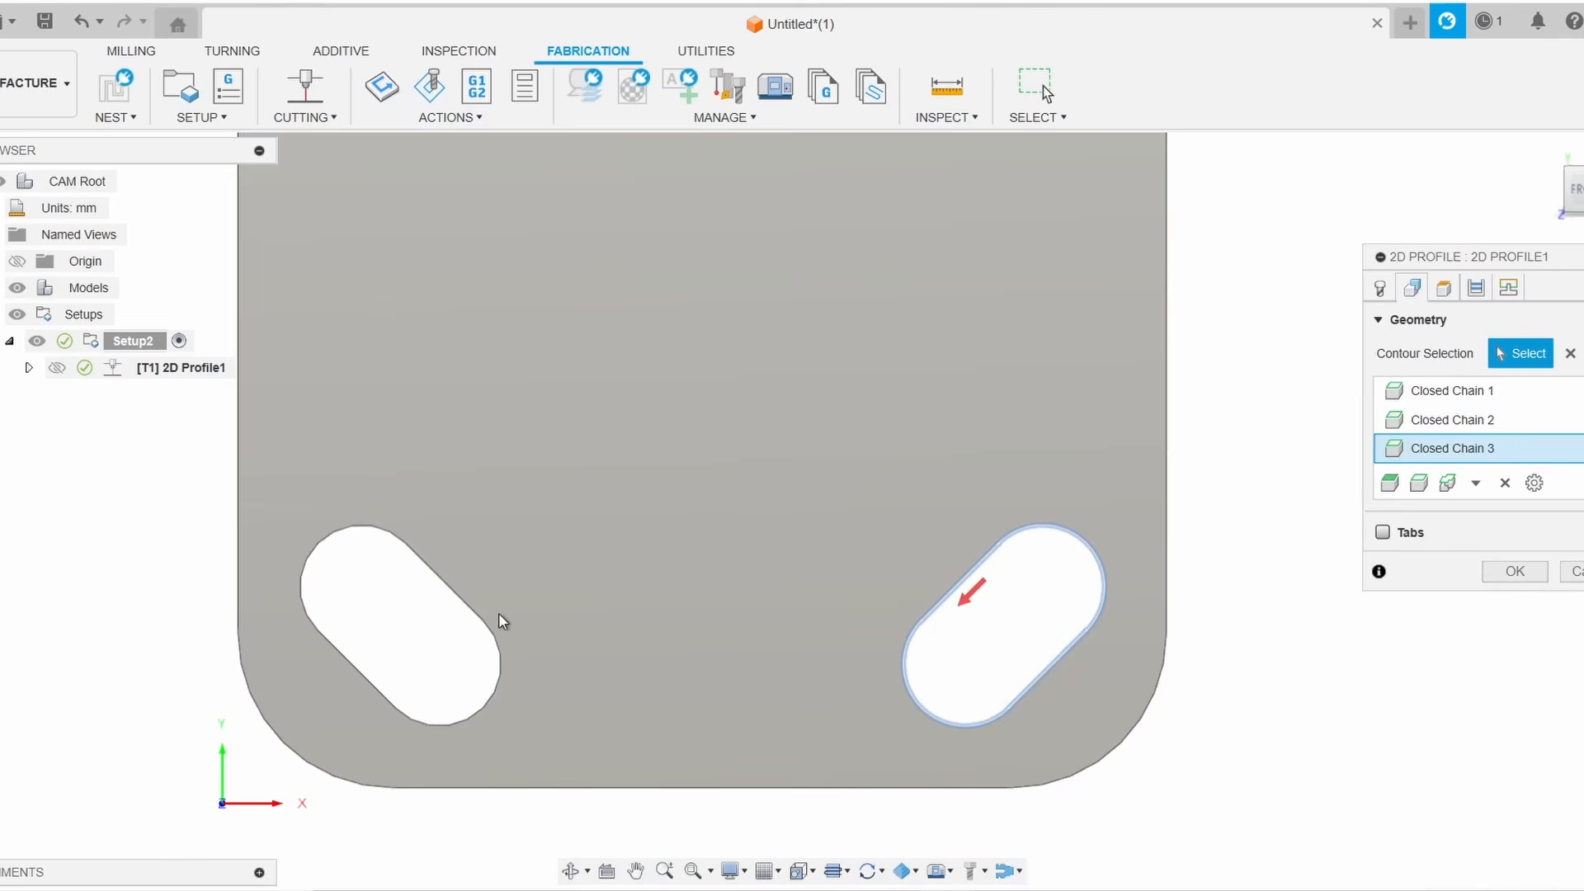
{"action": "left_click", "coordinate": [476, 610]}
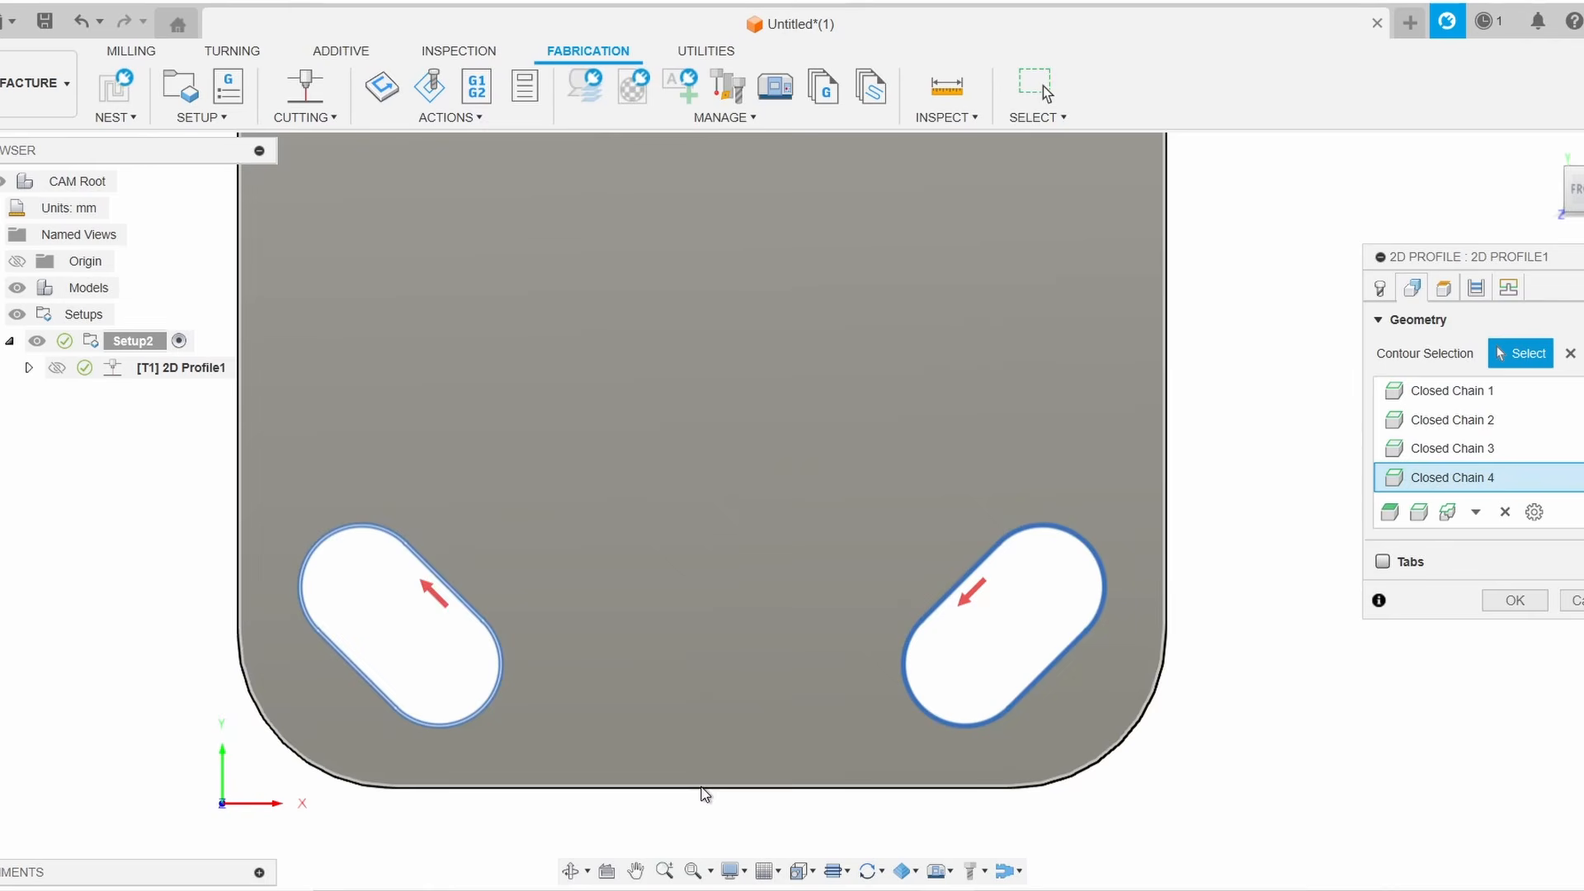
{"action": "left_click", "coordinate": [704, 790]}
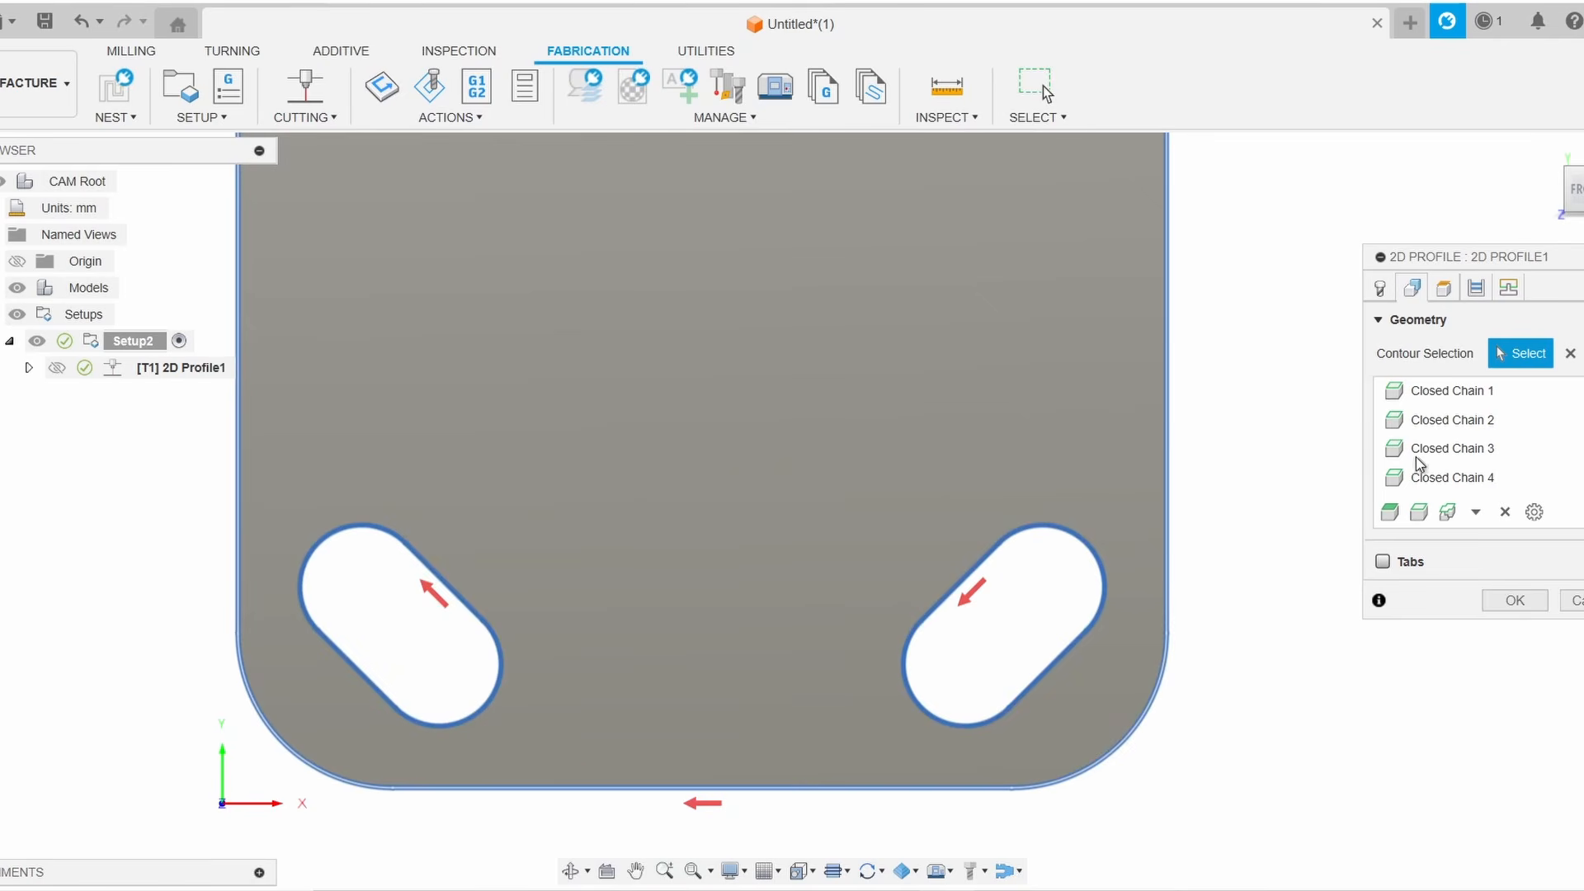
{"action": "scroll", "coordinate": [1284, 456], "scroll_direction": "down", "scroll_amount": 3}
{"action": "middle_click_drag", "start_coordinate": [1195, 157], "coordinate": [1147, 475]}
{"action": "scroll", "coordinate": [969, 271], "scroll_direction": "up", "scroll_amount": 5}
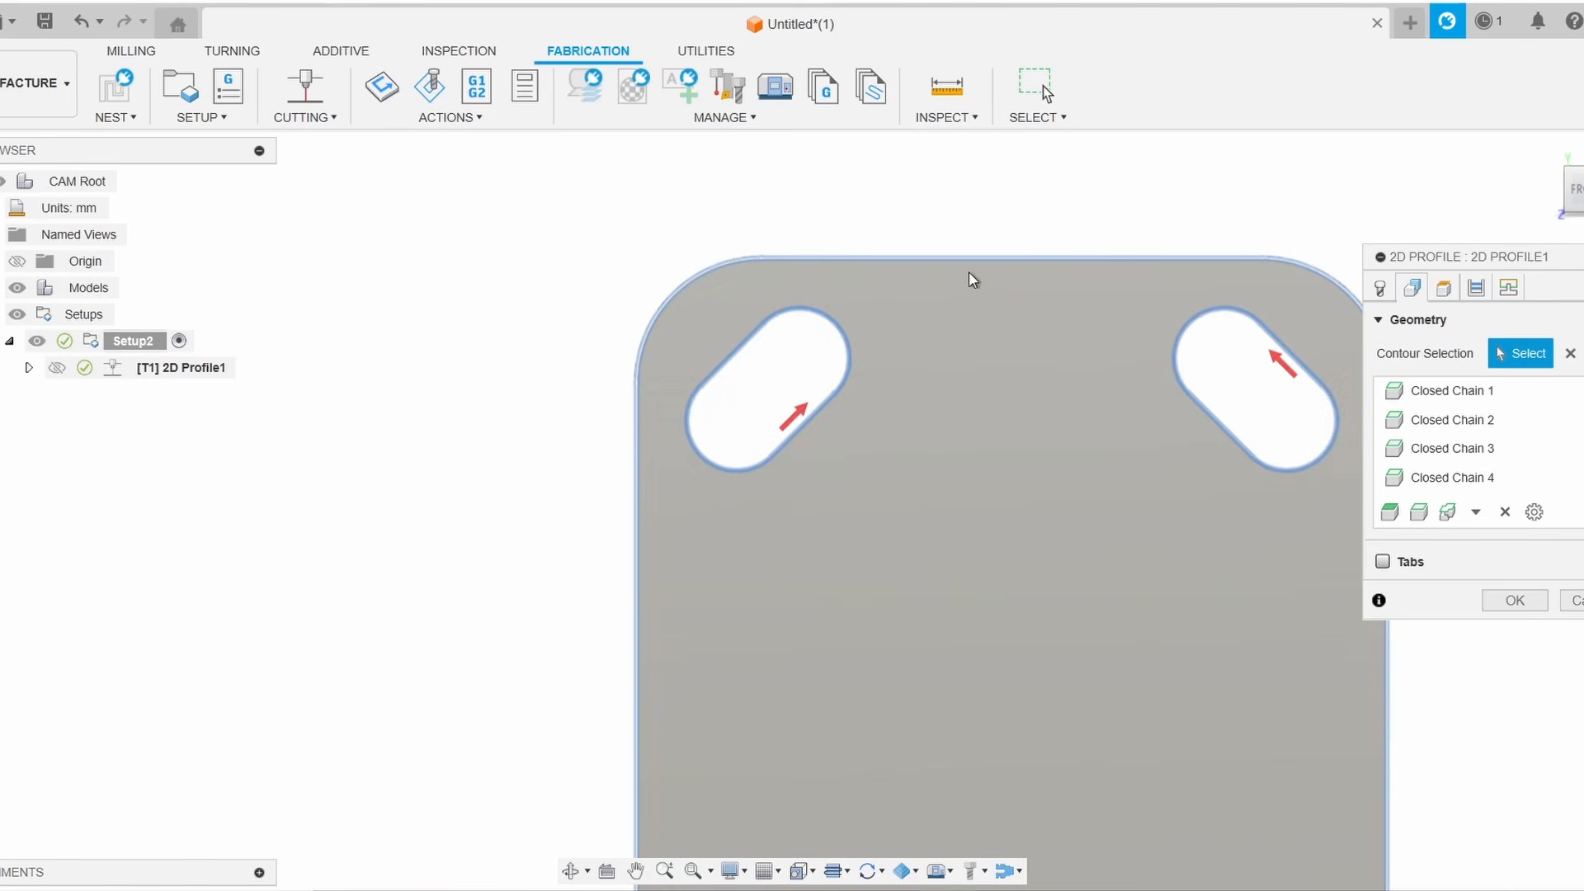
{"action": "scroll", "coordinate": [977, 384], "scroll_direction": "down", "scroll_amount": 4}
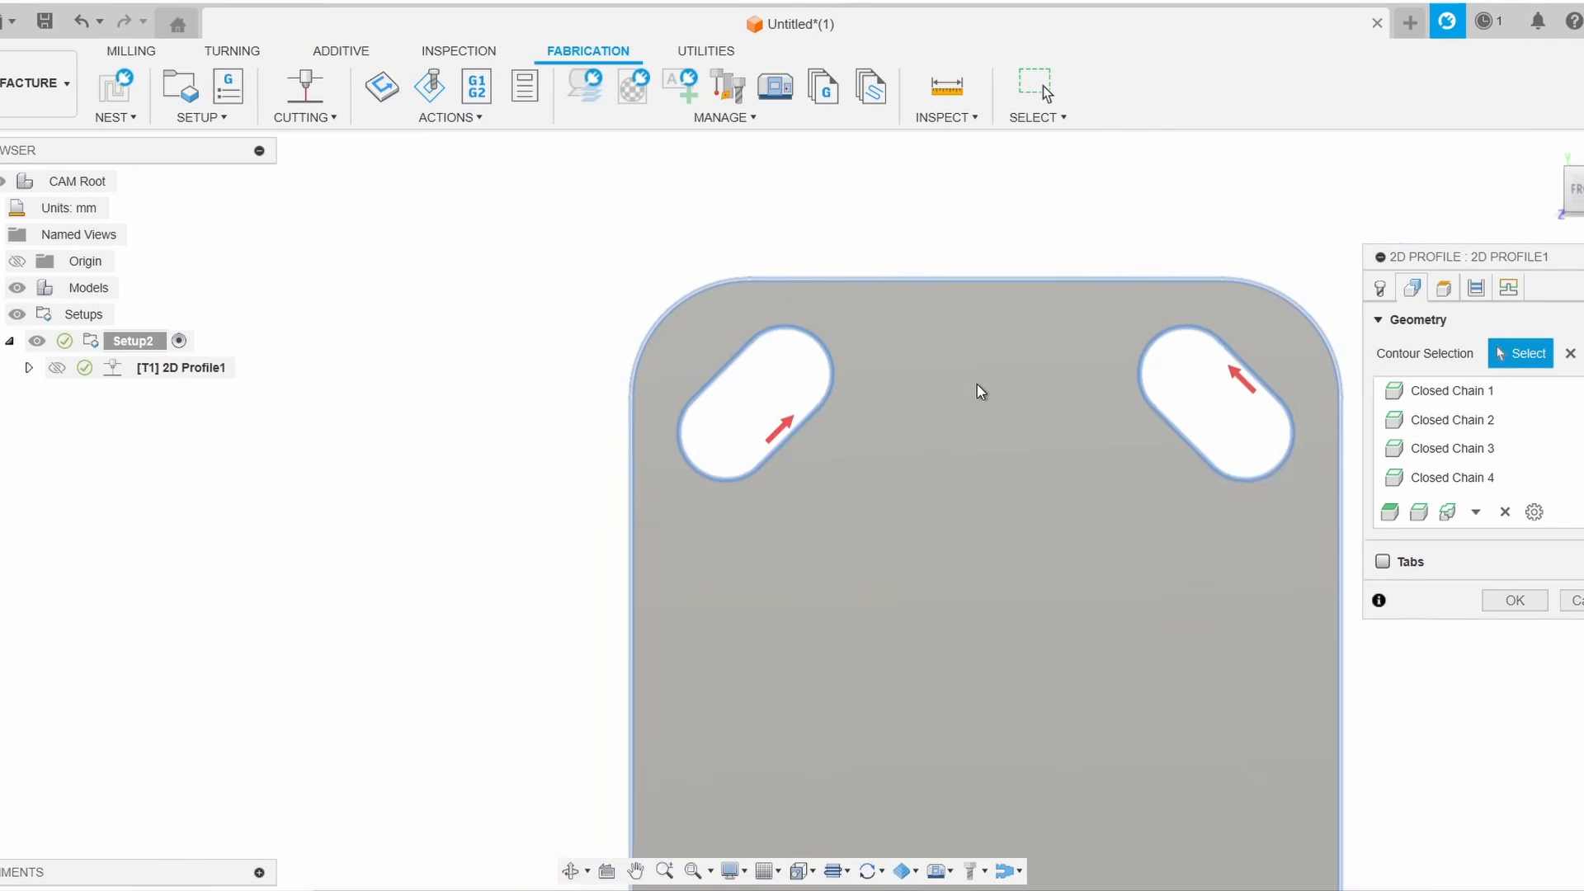
{"action": "left_click_drag", "start_coordinate": [1577, 189], "coordinate": [1569, 196]}
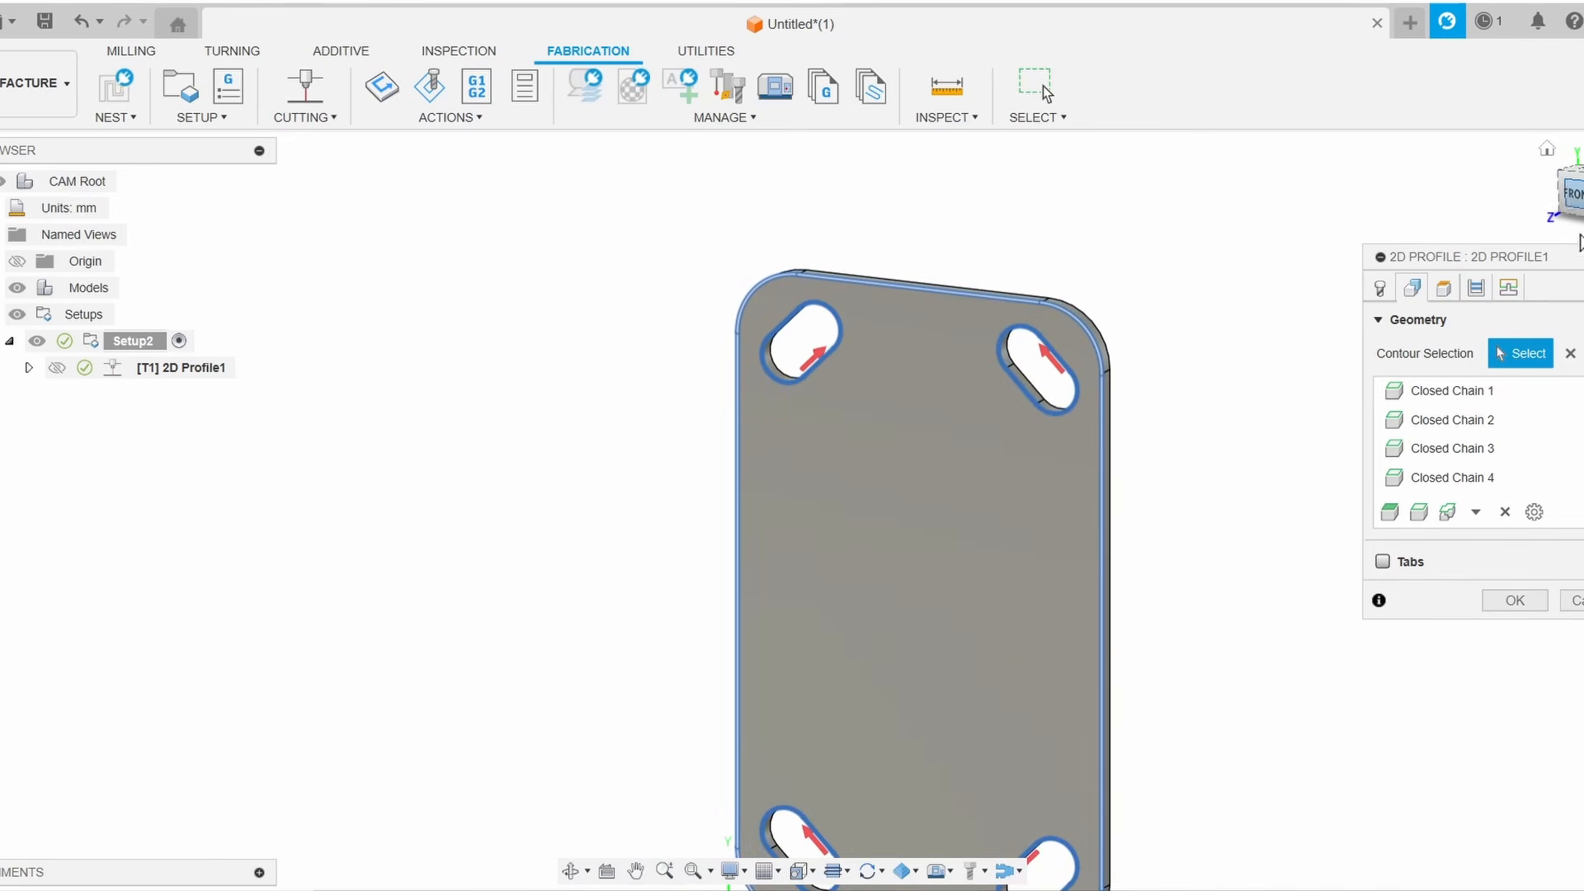
{"action": "left_click", "coordinate": [1570, 353]}
Select the plate's top face as the contour for the 2D Profile cut
{"action": "left_click", "coordinate": [990, 495]}
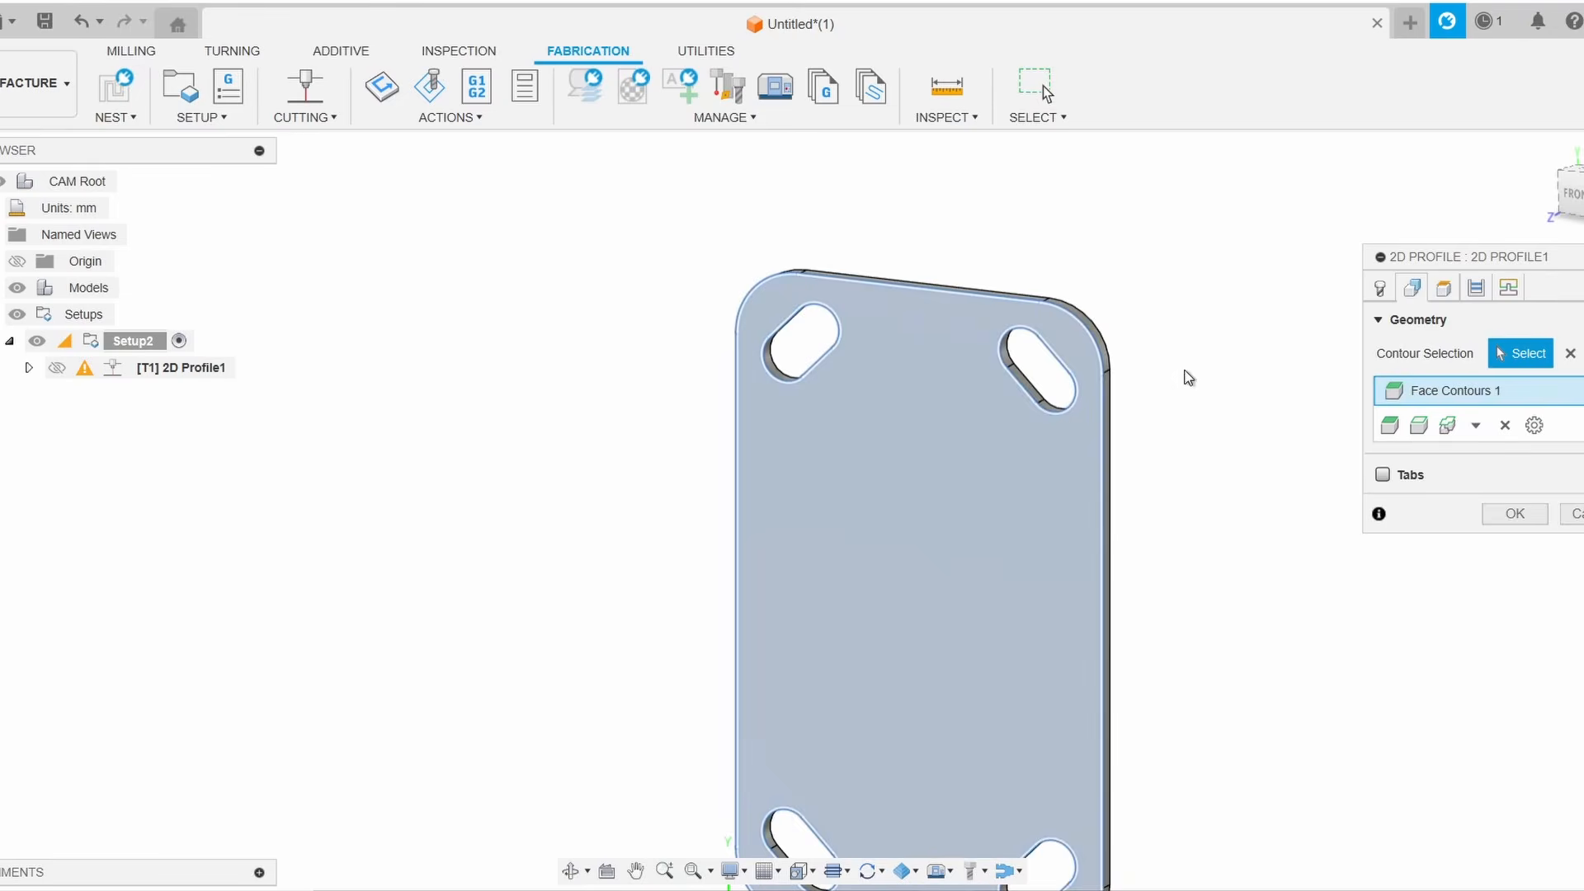
{"action": "scroll", "coordinate": [1247, 485], "scroll_direction": "down", "scroll_amount": 3}
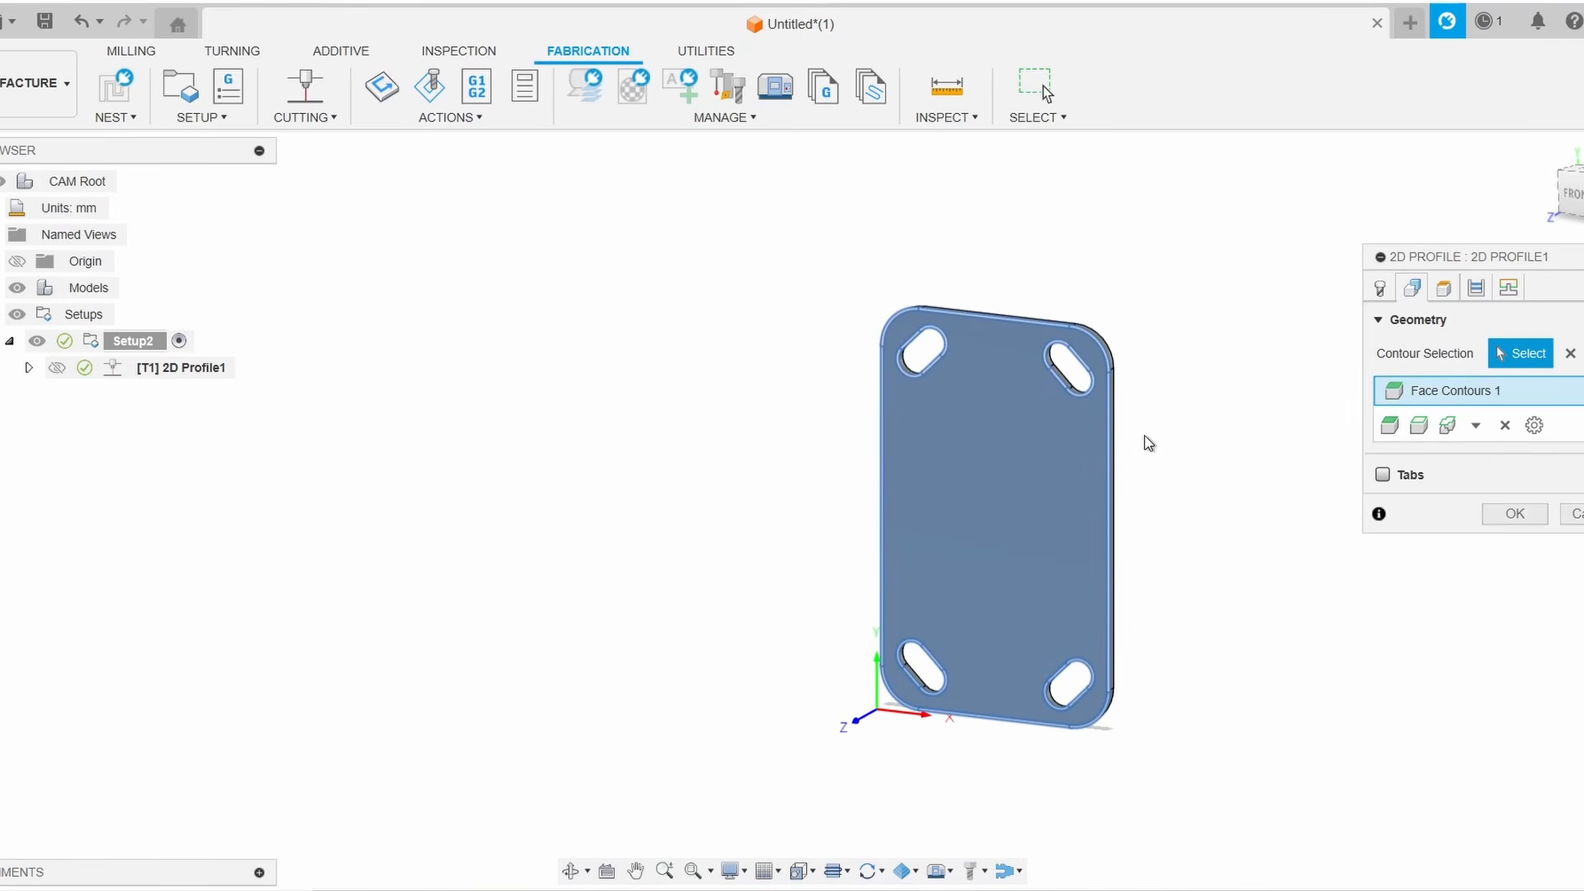
{"action": "middle_click_drag", "start_coordinate": [1240, 318], "coordinate": [1202, 343]}
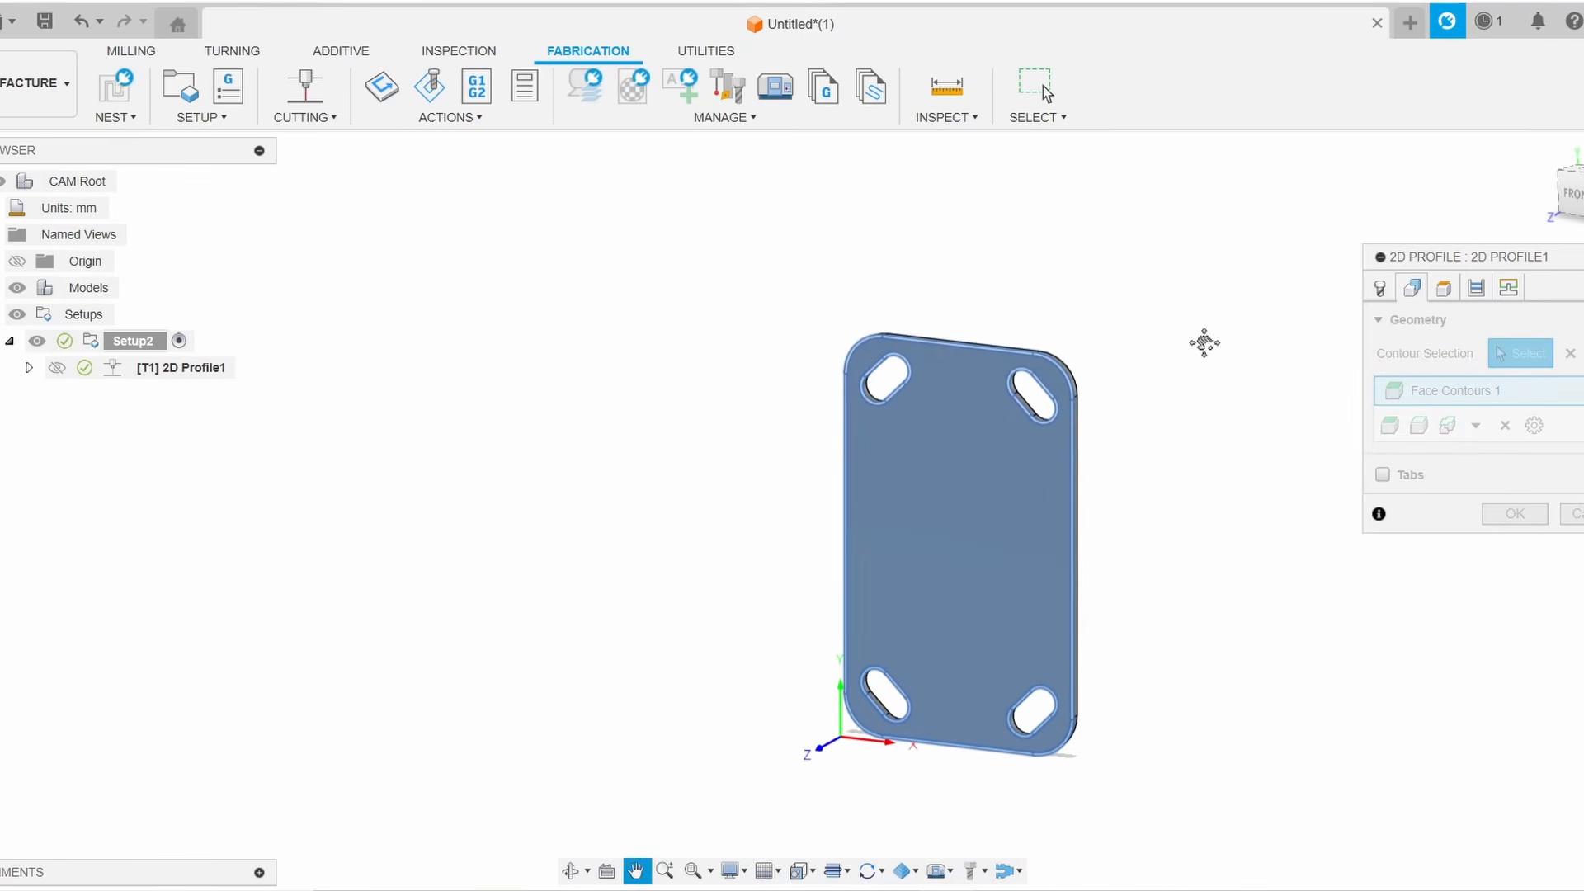
Open the operation's Heights settings and inspect the clearance, retract and top heights on the plate
{"action": "left_click", "coordinate": [1452, 285]}
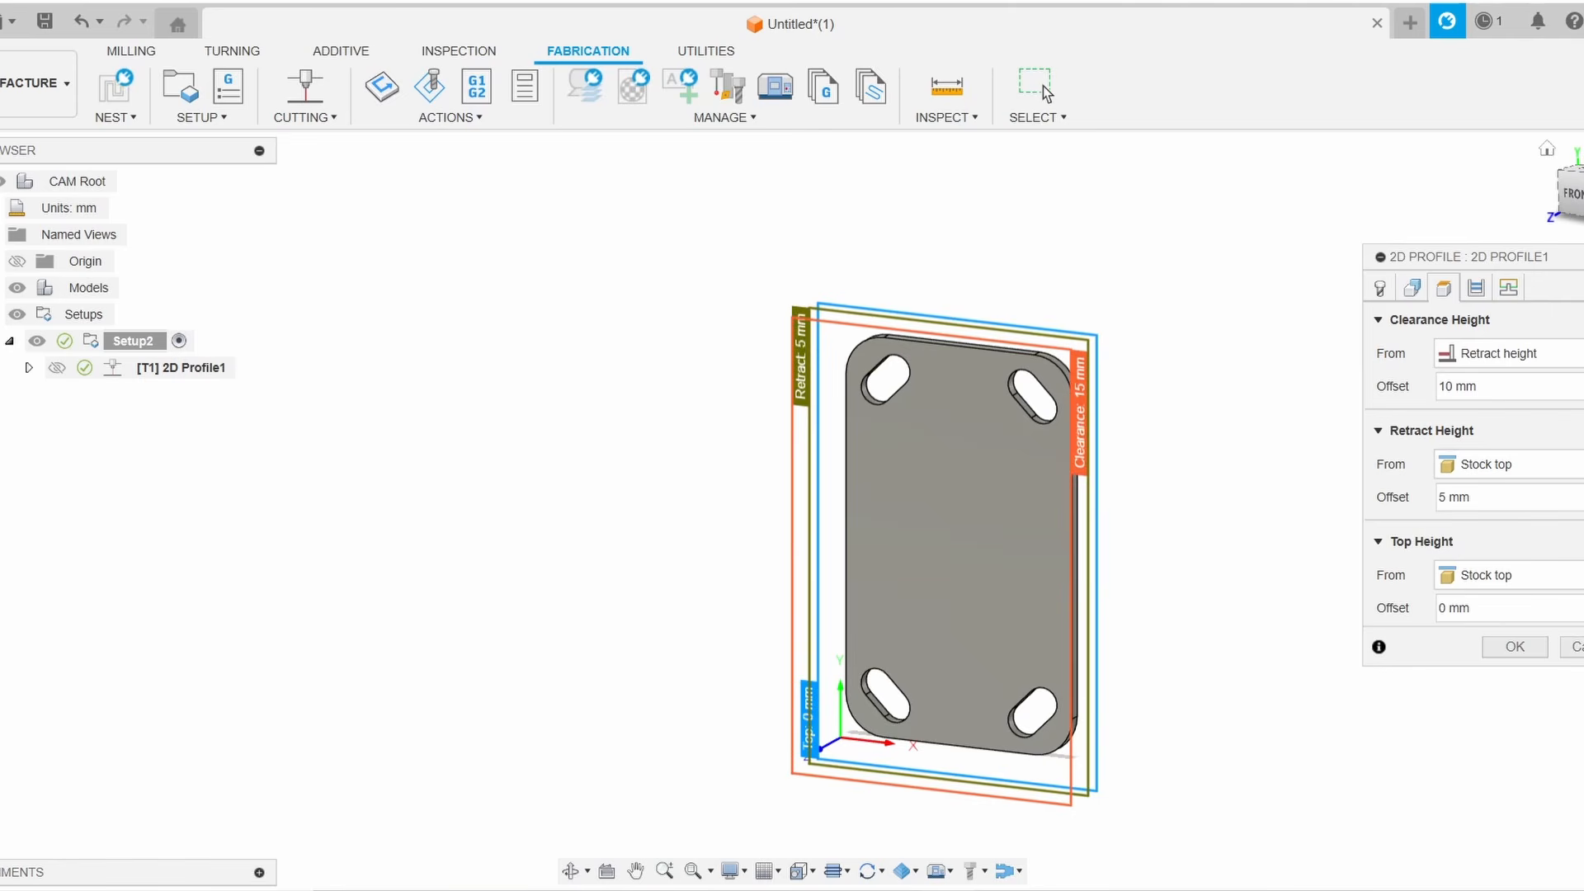
{"action": "mouse_move", "coordinate": [1575, 195]}
{"action": "left_mouse_down"}
{"action": "mouse_move", "coordinate": [1577, 116]}
{"action": "mouse_move", "coordinate": [1581, 217]}
{"action": "mouse_move", "coordinate": [1540, 211]}
{"action": "left_mouse_up"}
{"action": "scroll", "coordinate": [1123, 366], "scroll_direction": "up", "scroll_amount": 3}
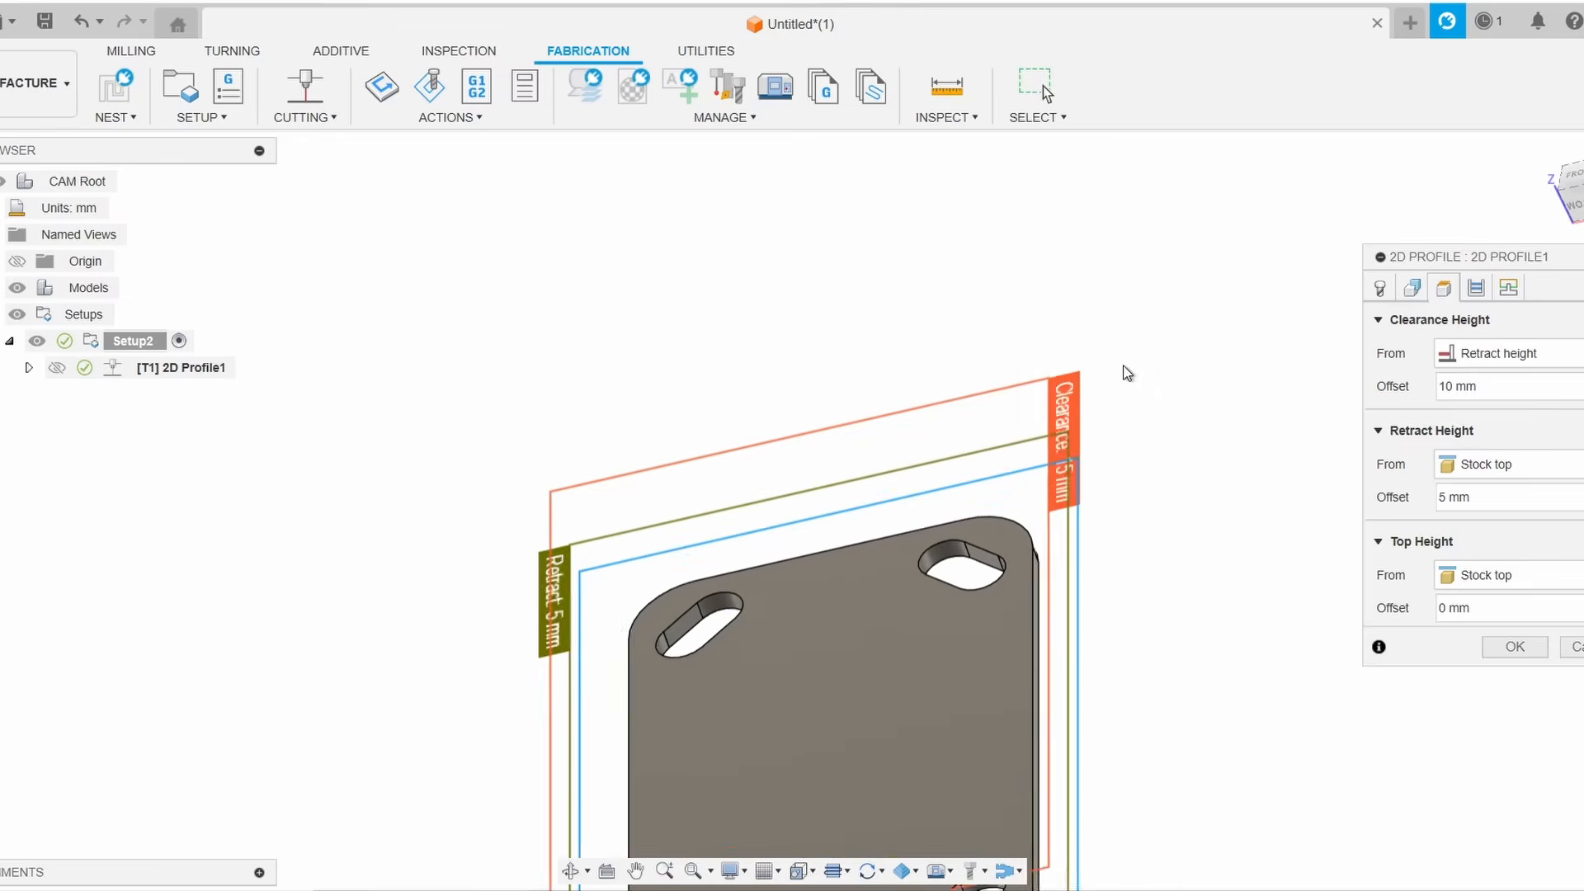
{"action": "scroll", "coordinate": [1127, 373], "scroll_direction": "up", "scroll_amount": 5}
{"action": "scroll", "coordinate": [1086, 324], "scroll_direction": "down", "scroll_amount": 4}
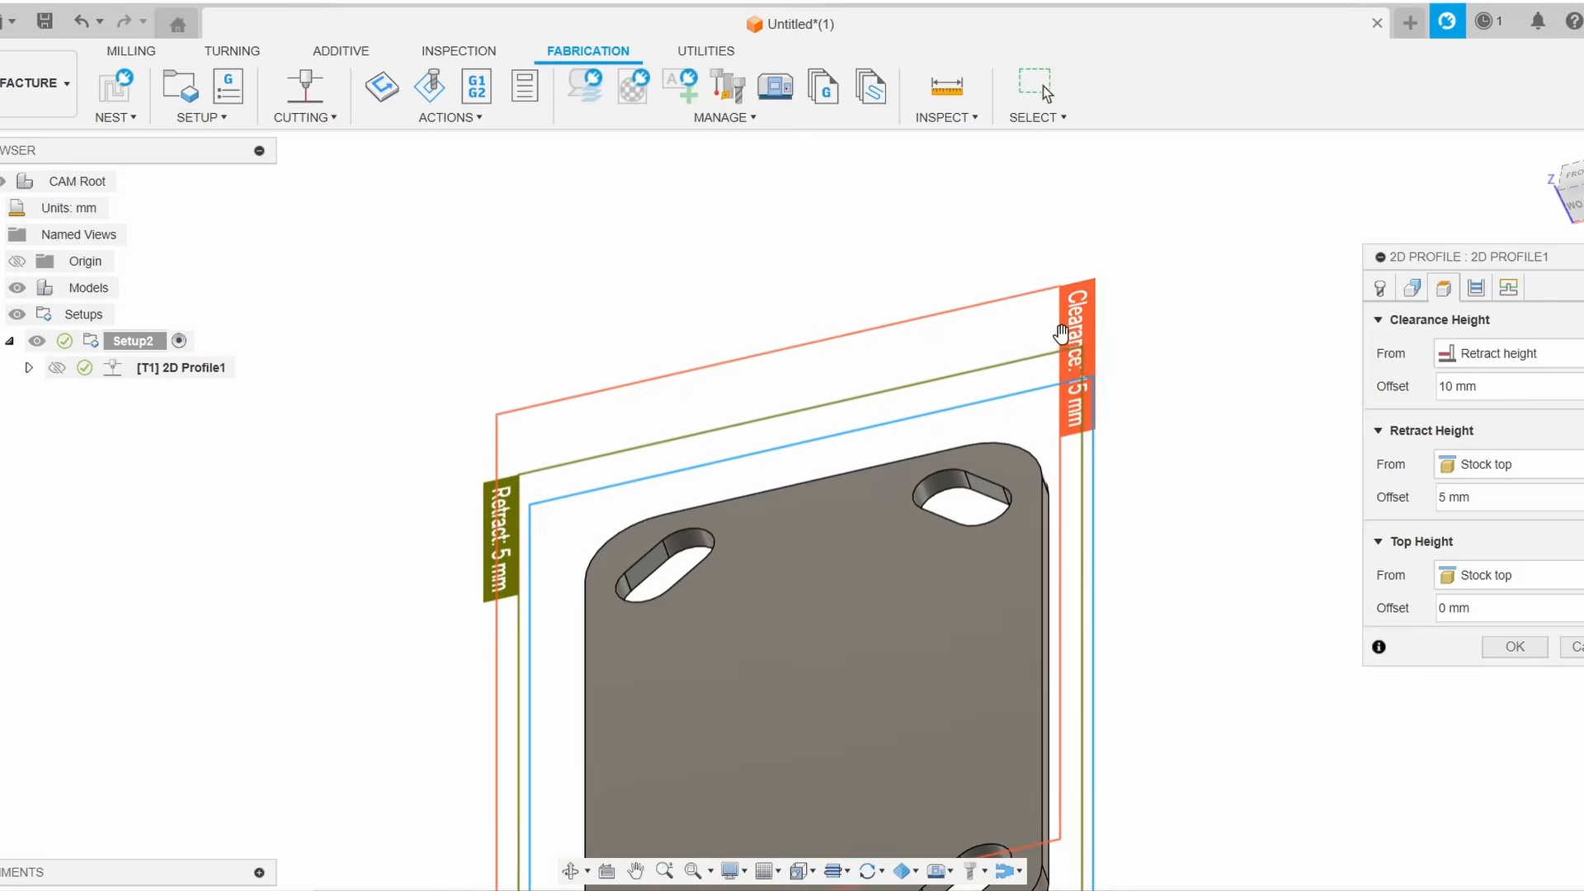
Set the top height offset to 1.5 mm from the stock top
{"action": "scroll", "coordinate": [709, 511], "scroll_direction": "down", "scroll_amount": 3}
{"action": "scroll", "coordinate": [676, 512], "scroll_direction": "up", "scroll_amount": 5}
{"action": "scroll", "coordinate": [678, 513], "scroll_direction": "down", "scroll_amount": 4}
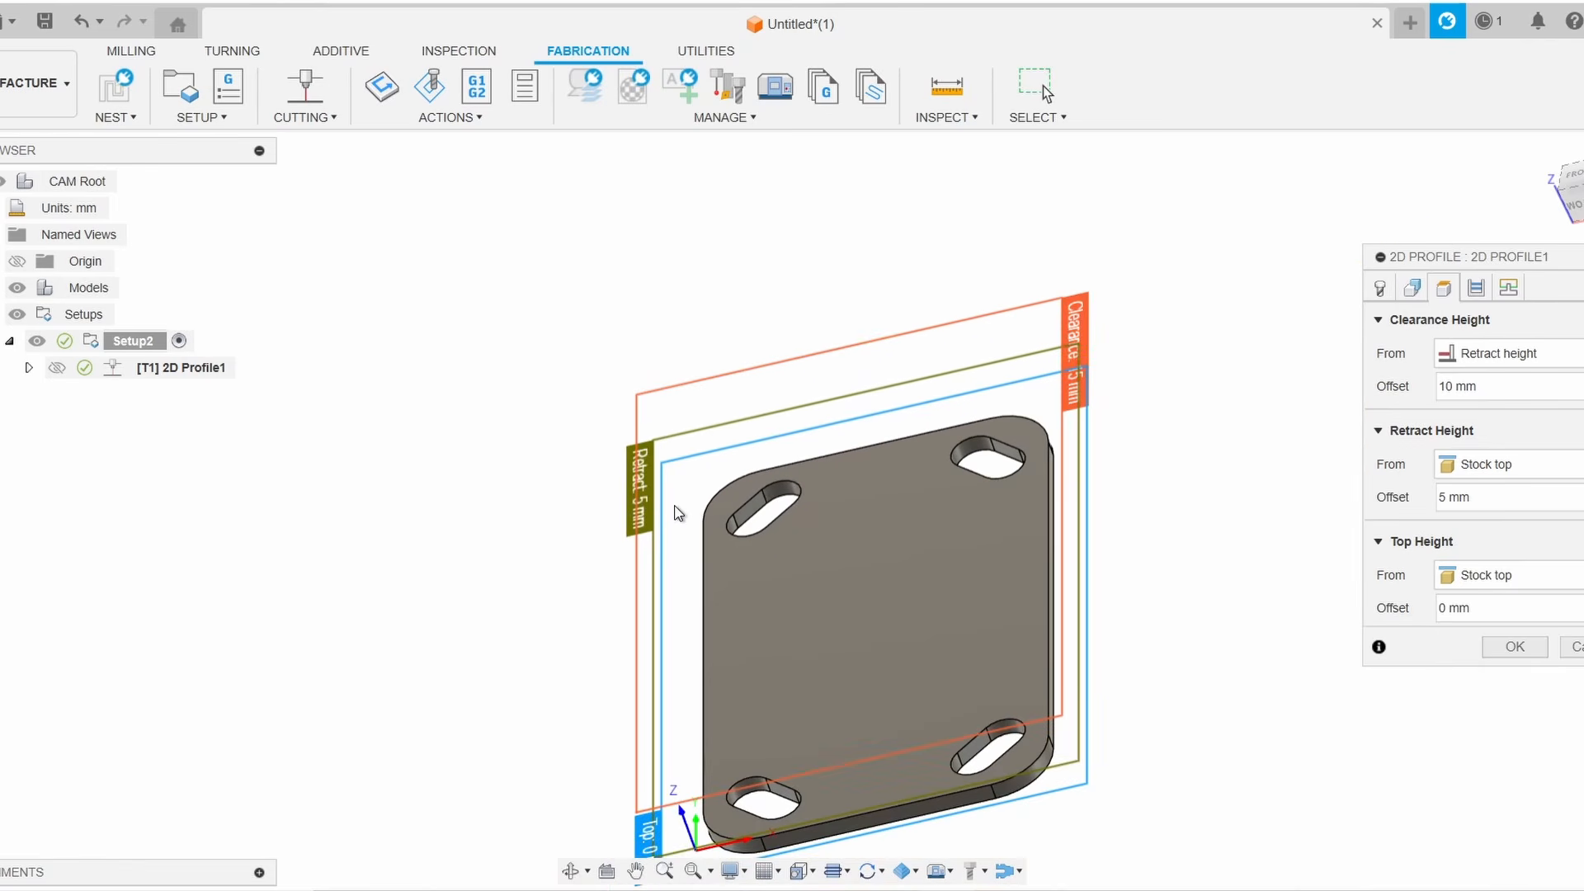
{"action": "scroll", "coordinate": [668, 652], "scroll_direction": "up", "scroll_amount": 5}
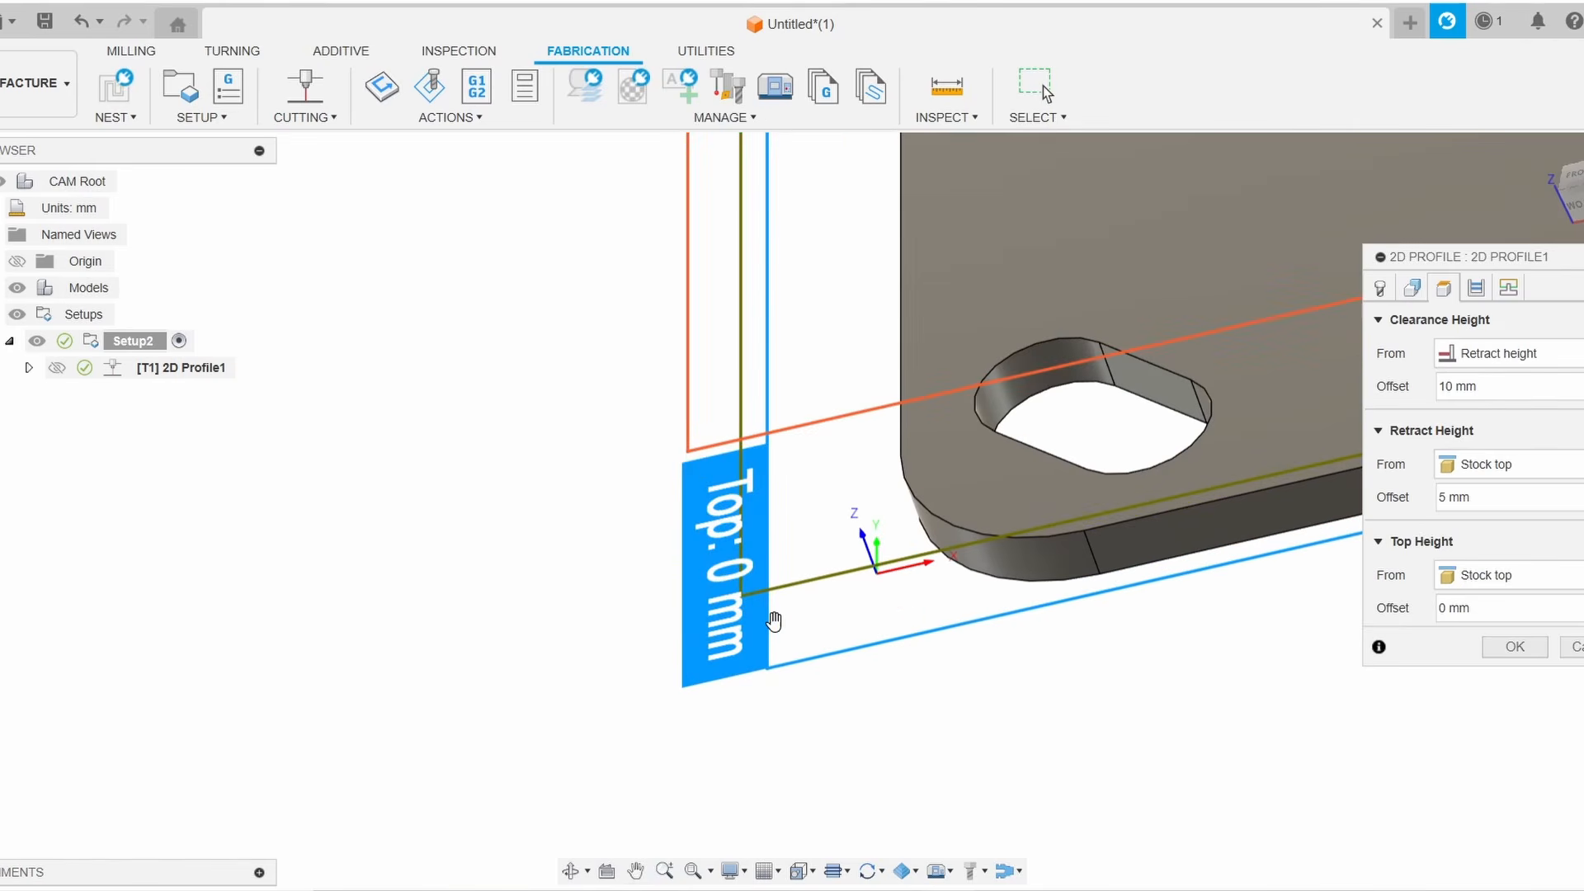
{"action": "scroll", "coordinate": [822, 617], "scroll_direction": "down", "scroll_amount": 4}
{"action": "left_click", "coordinate": [1565, 180]}
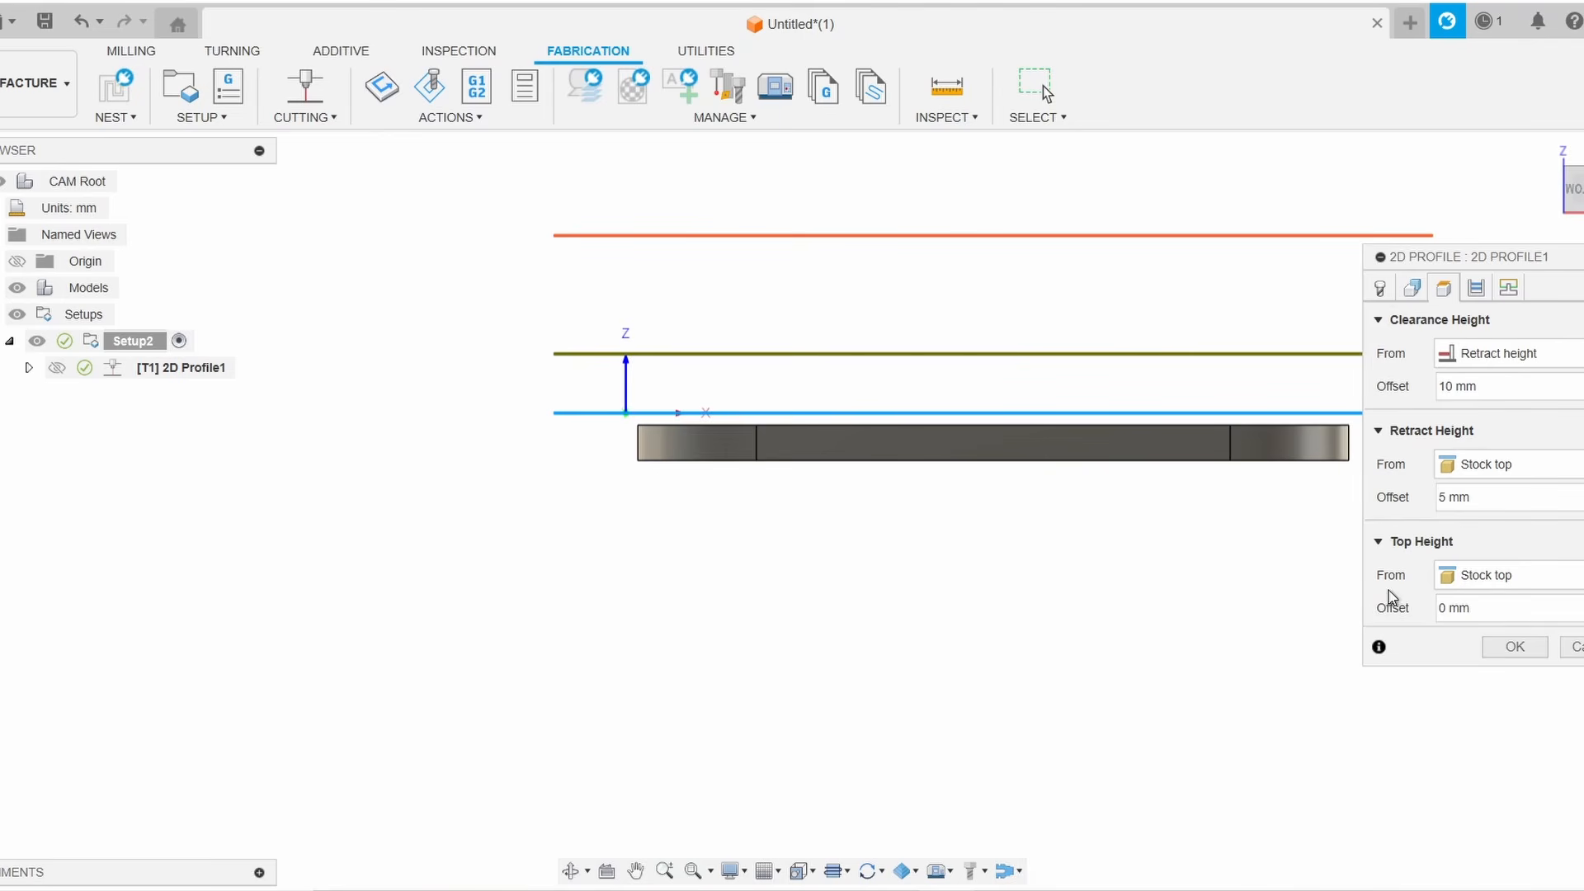
{"action": "left_click_drag", "start_coordinate": [1477, 607], "coordinate": [1427, 610]}
{"action": "type", "text": "1.5"}
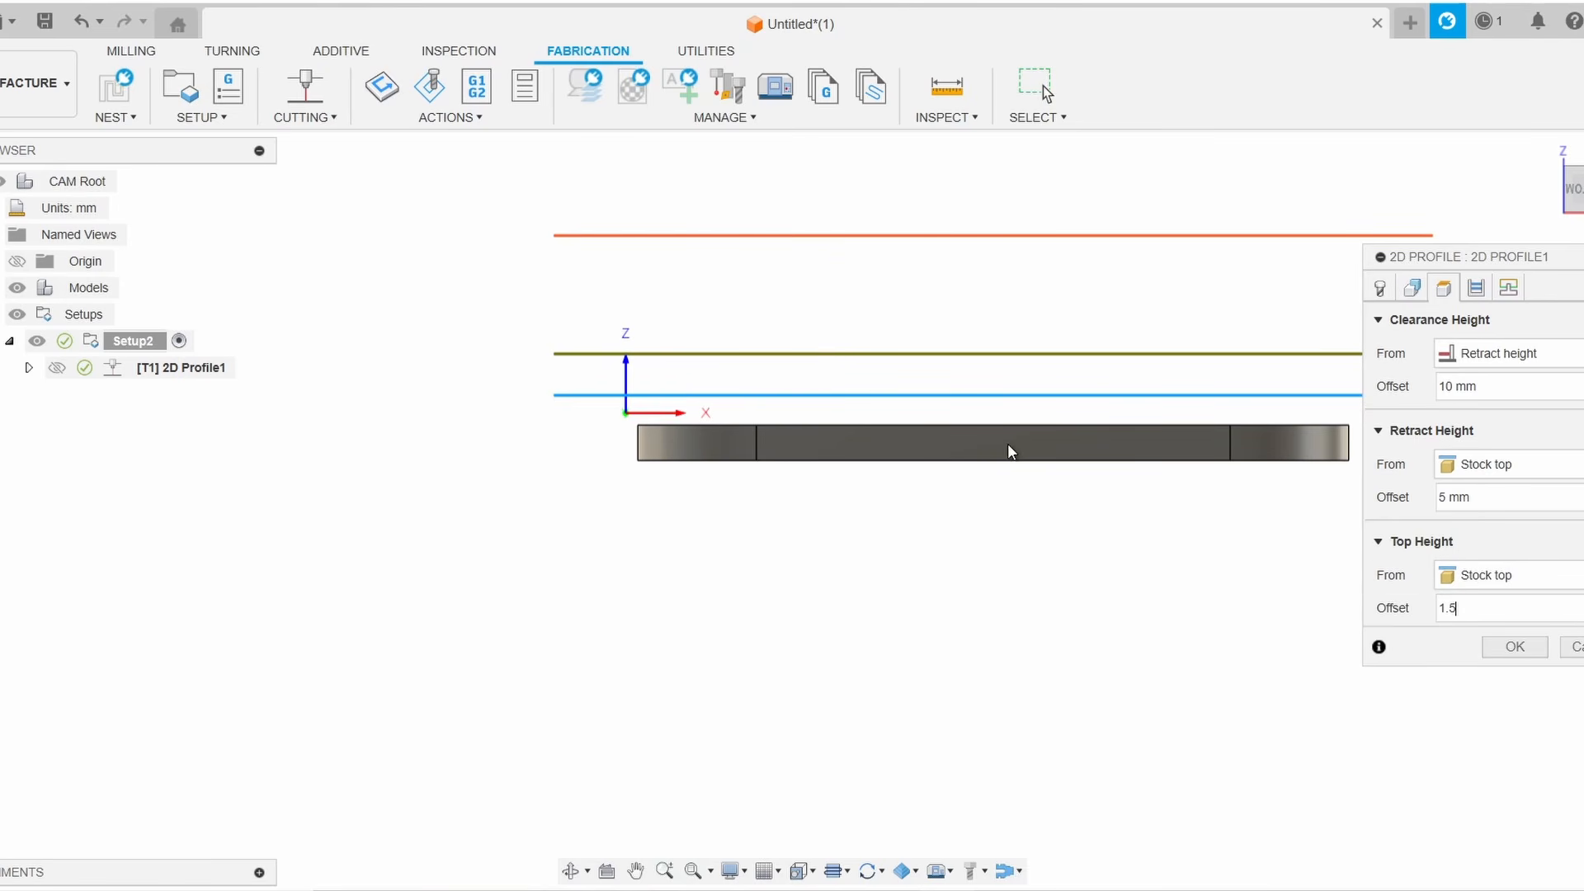
Set the retract height offset to 10 mm from the stock top
{"action": "middle_click_drag", "start_coordinate": [1154, 571], "coordinate": [1062, 627]}
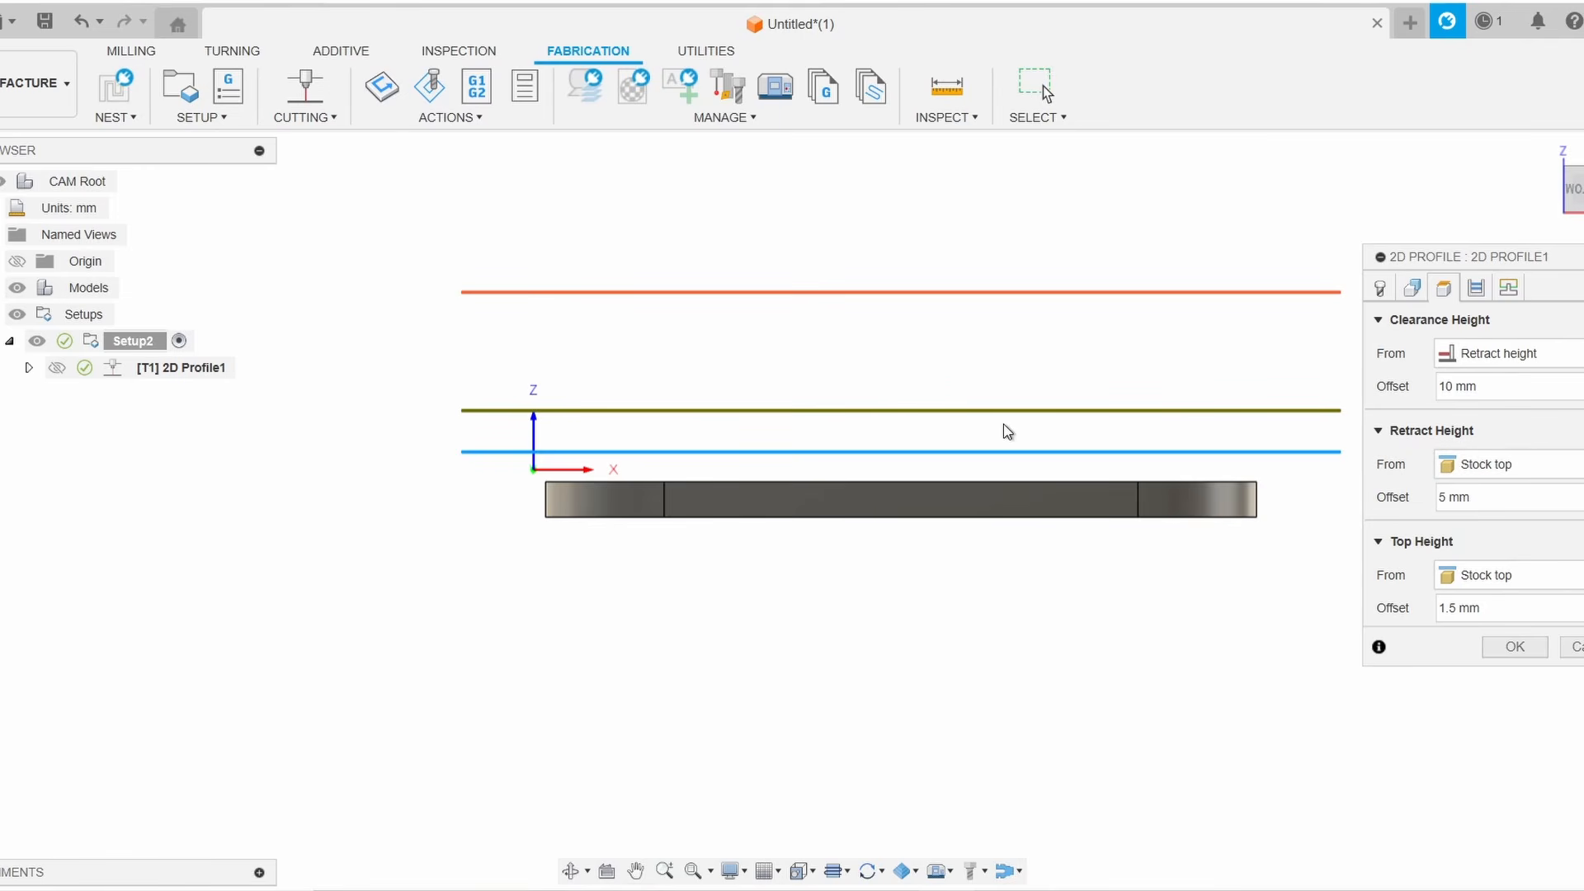
{"action": "left_click", "coordinate": [1495, 496]}
{"action": "type", "text": "10"}
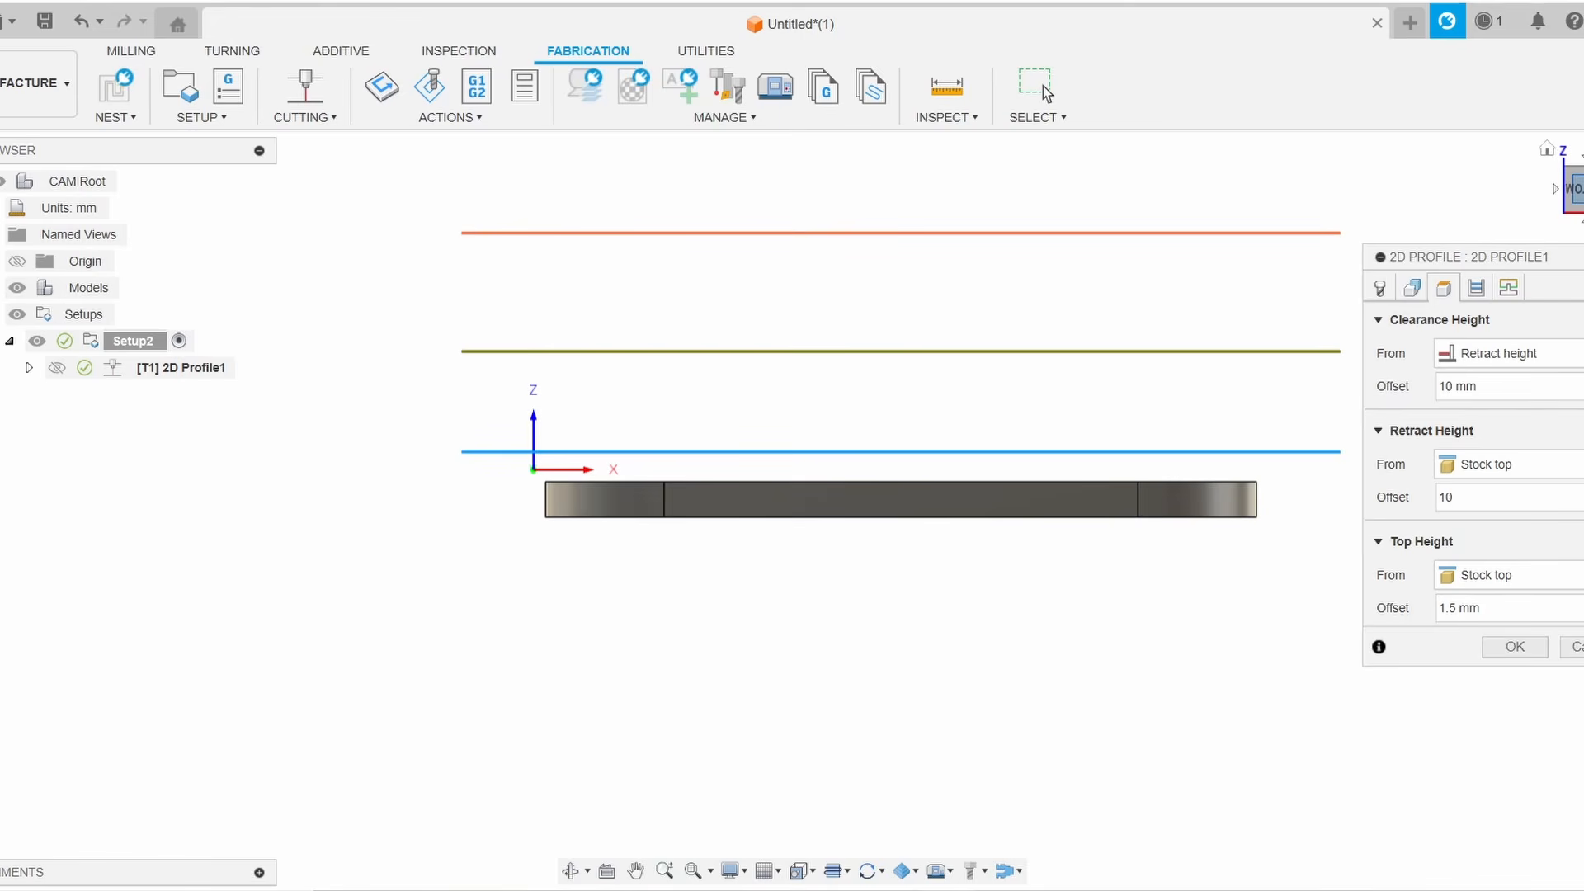
{"action": "left_click_drag", "start_coordinate": [1577, 194], "coordinate": [1556, 244]}
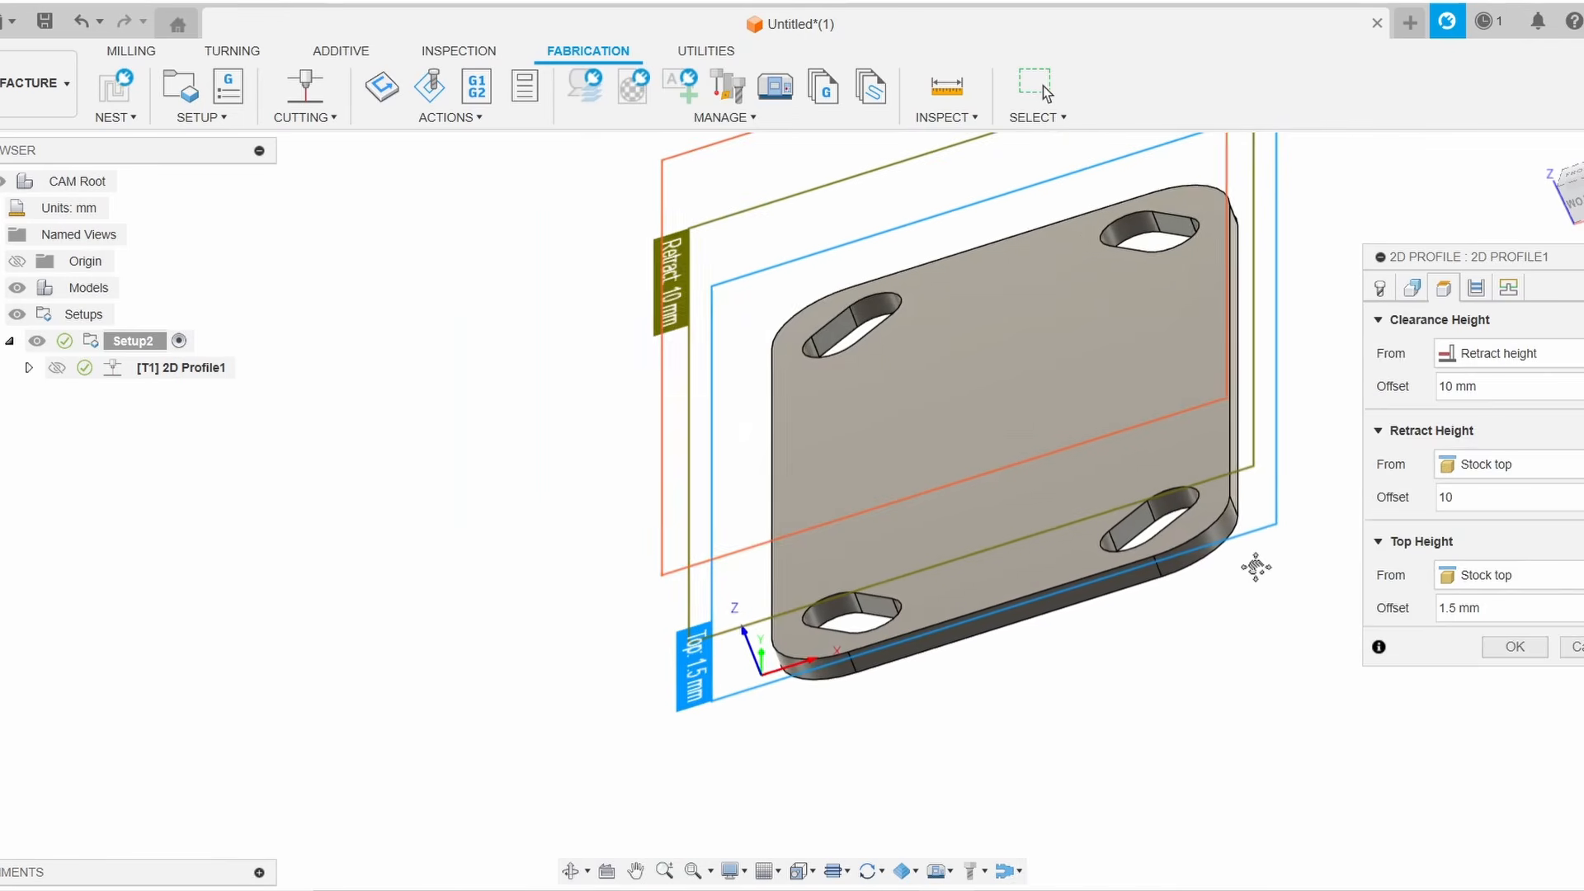
In the Passes settings, set sideways compensation to Left and compensation type to In computer
{"action": "left_click", "coordinate": [1477, 290]}
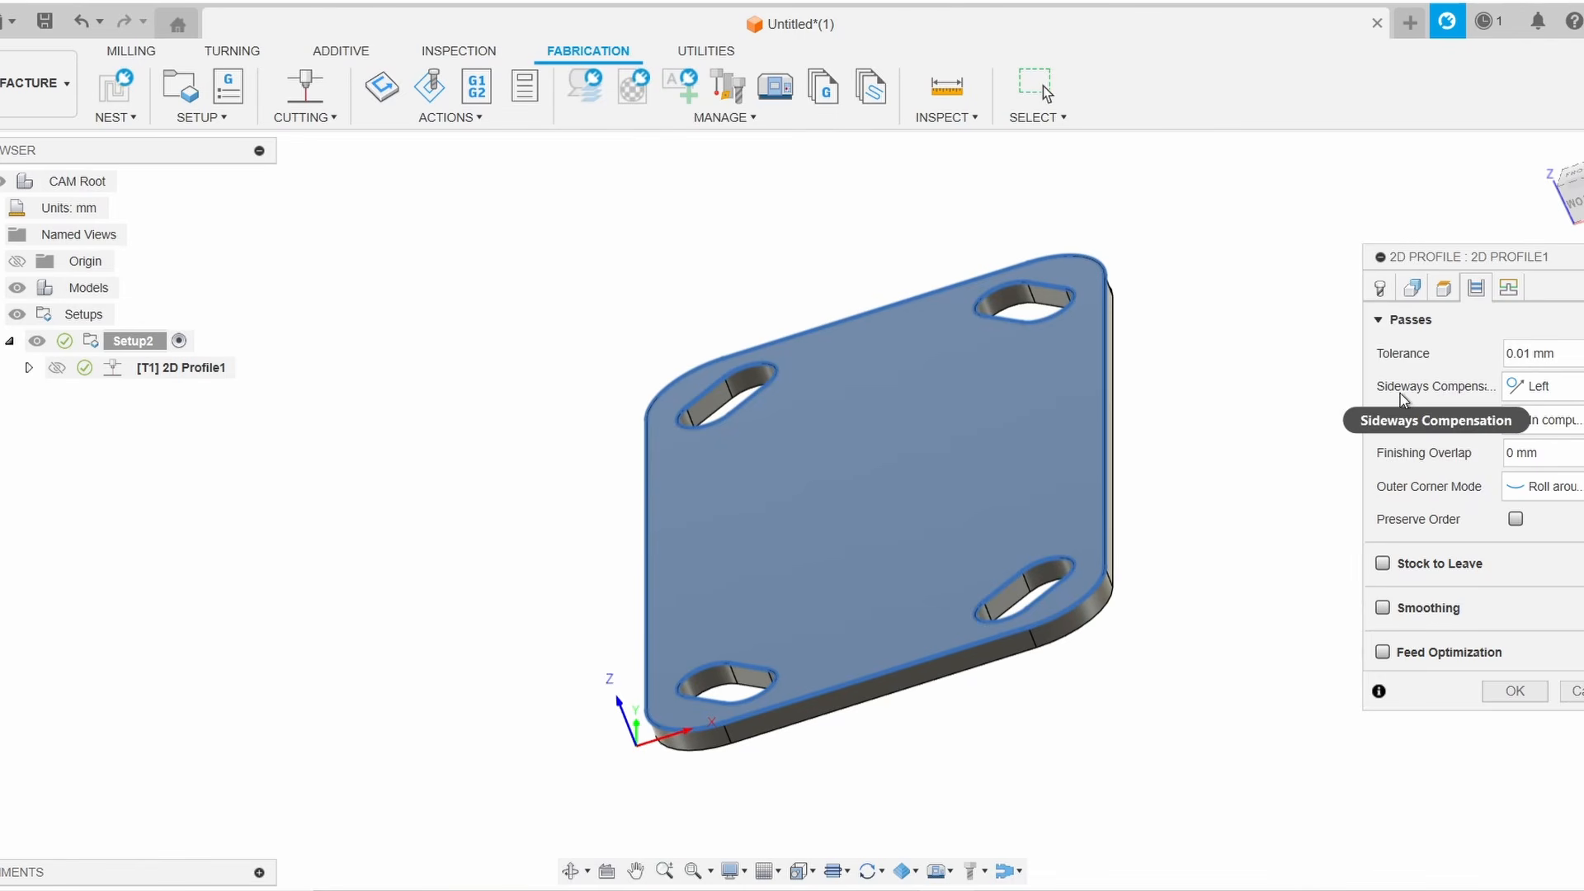
{"action": "left_click", "coordinate": [1568, 388]}
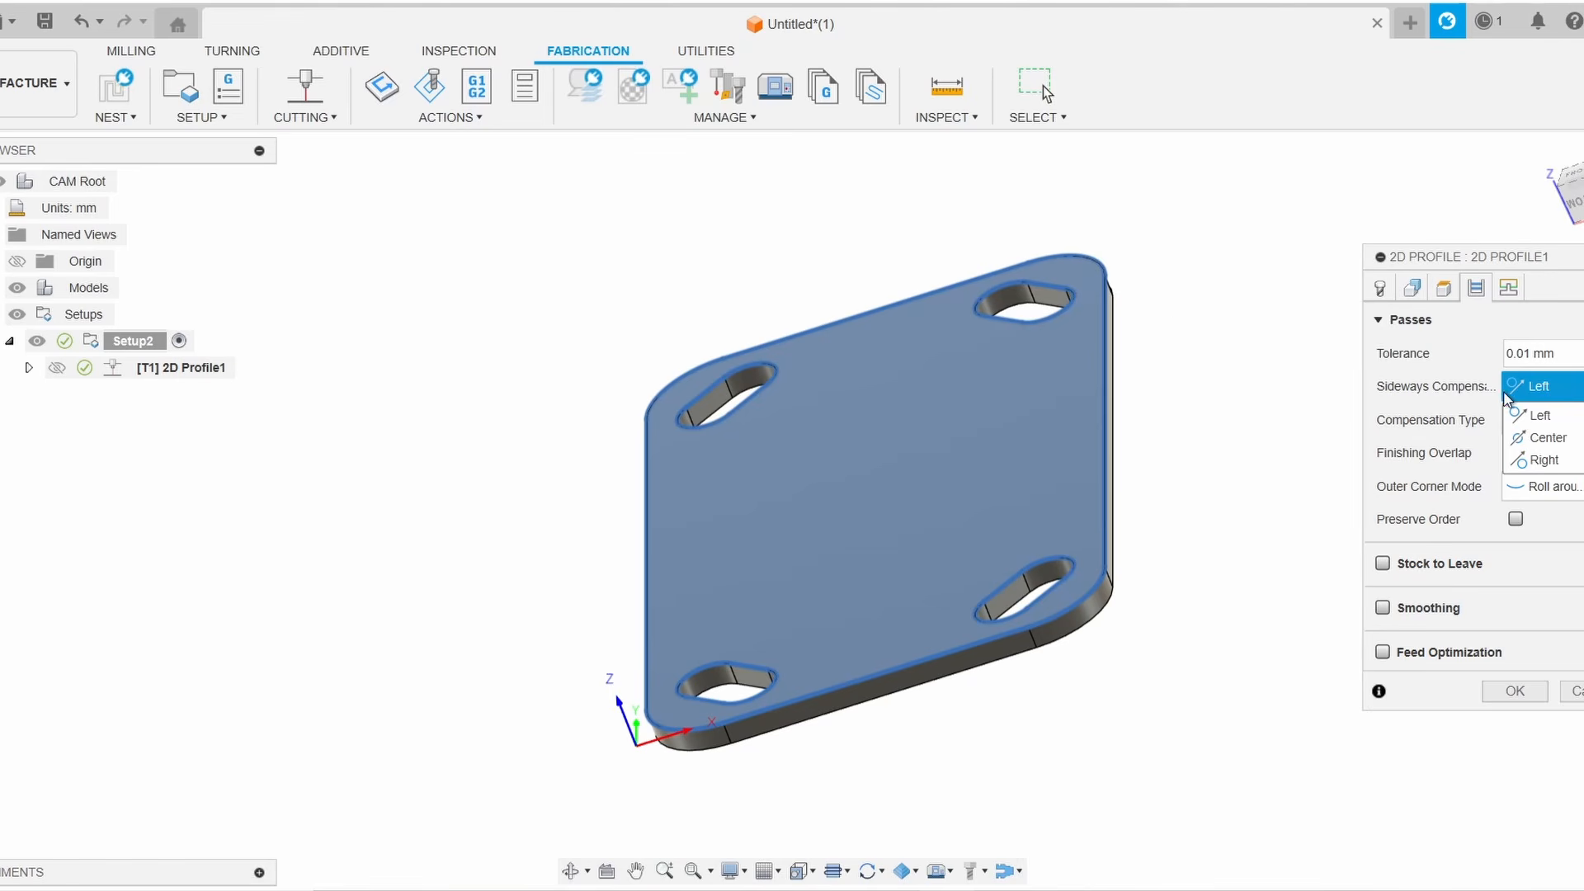
{"action": "left_click", "coordinate": [1536, 420]}
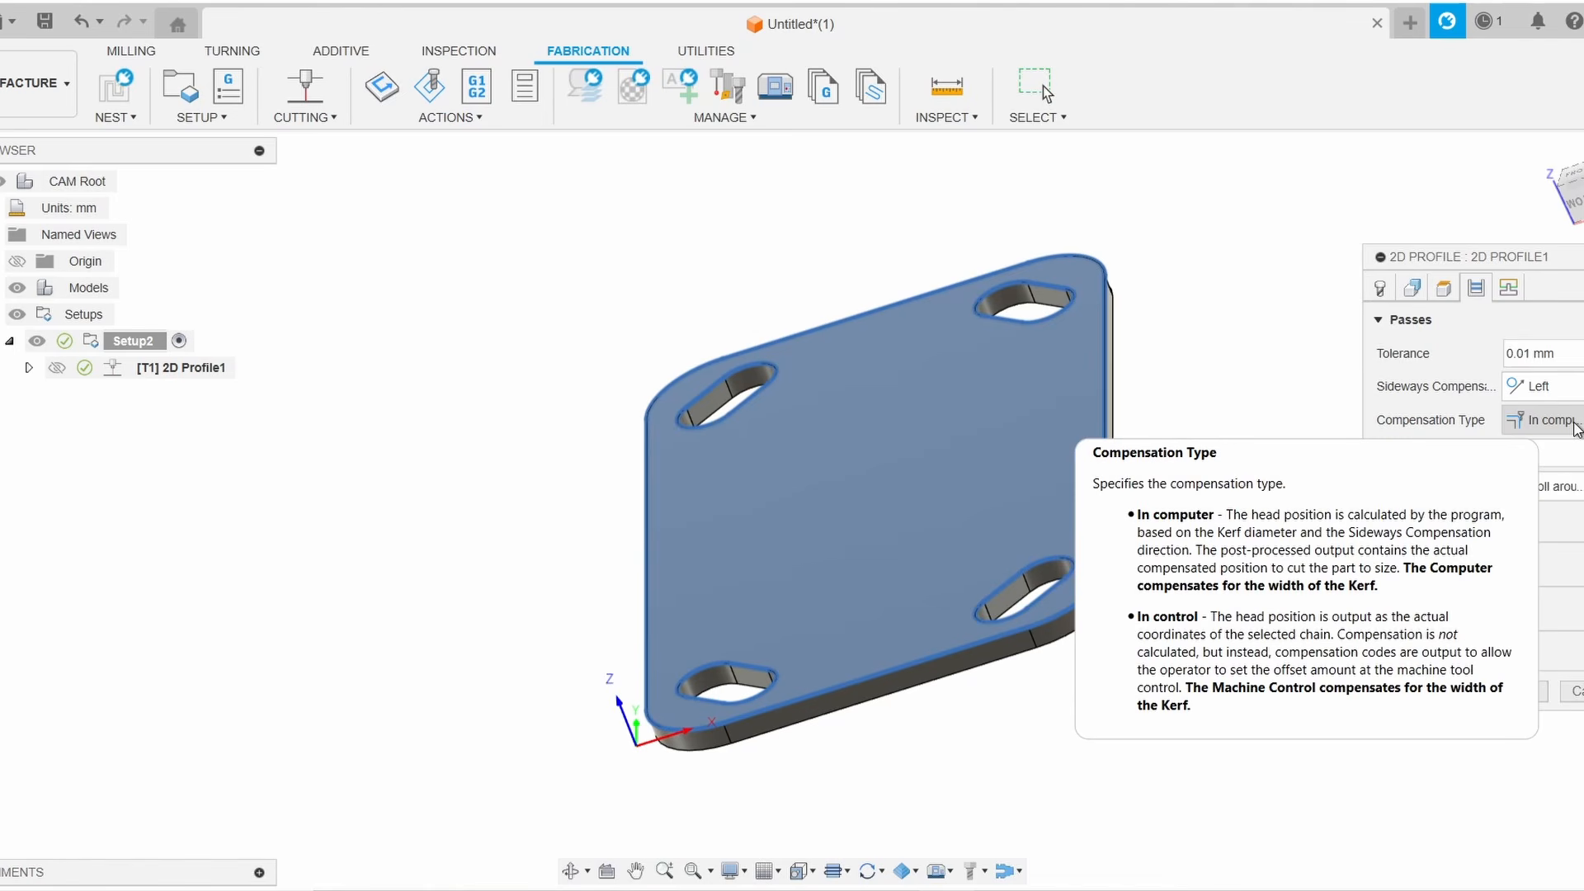
{"action": "left_click", "coordinate": [1574, 422]}
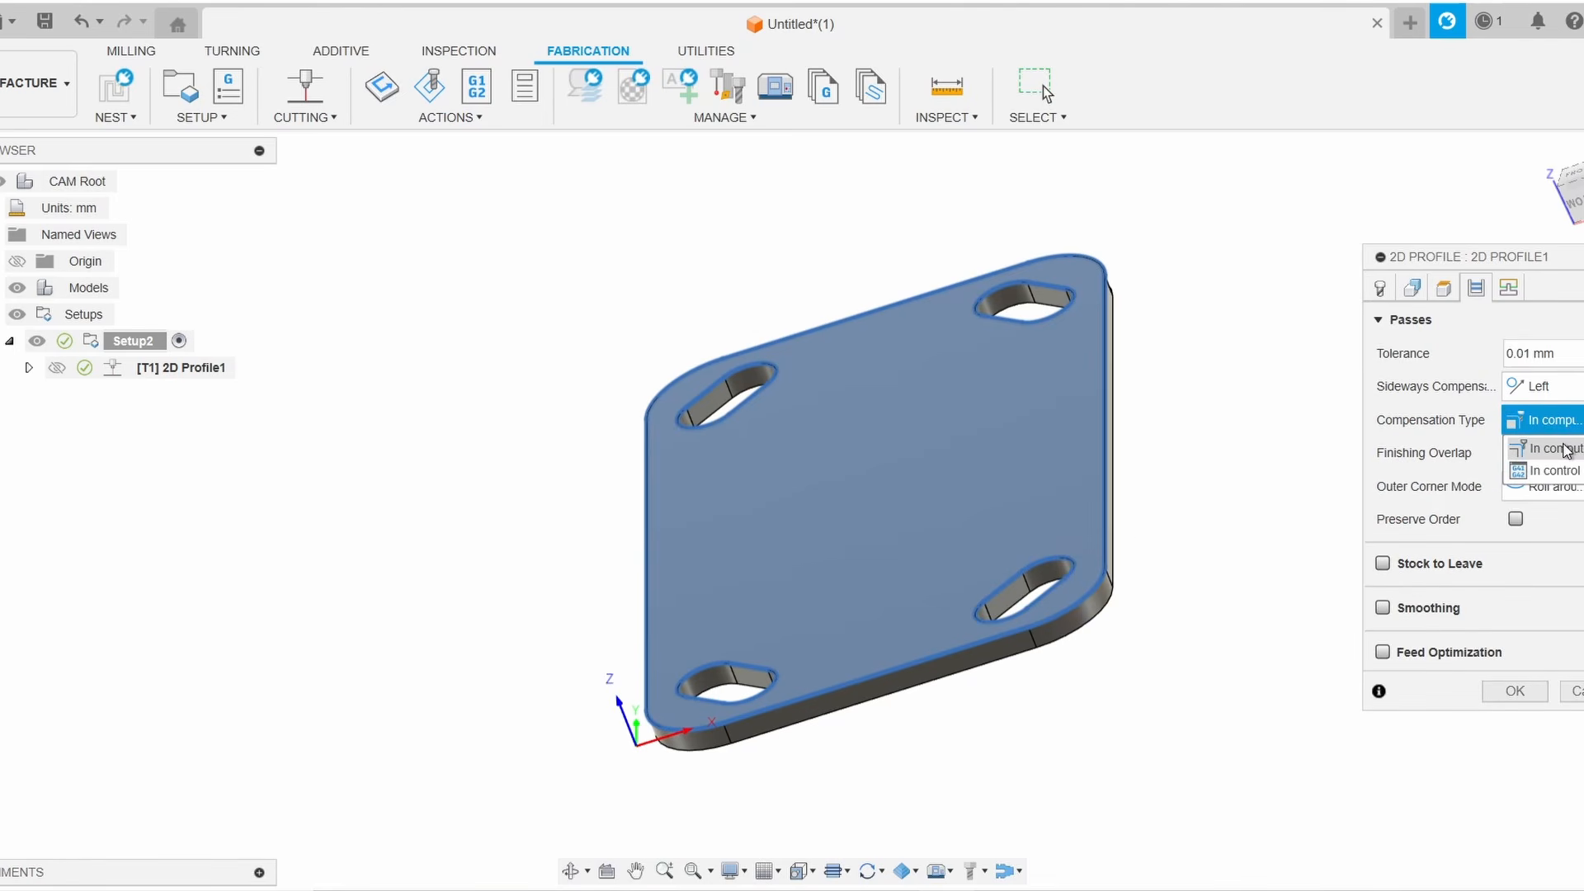
{"action": "left_click", "coordinate": [1564, 450]}
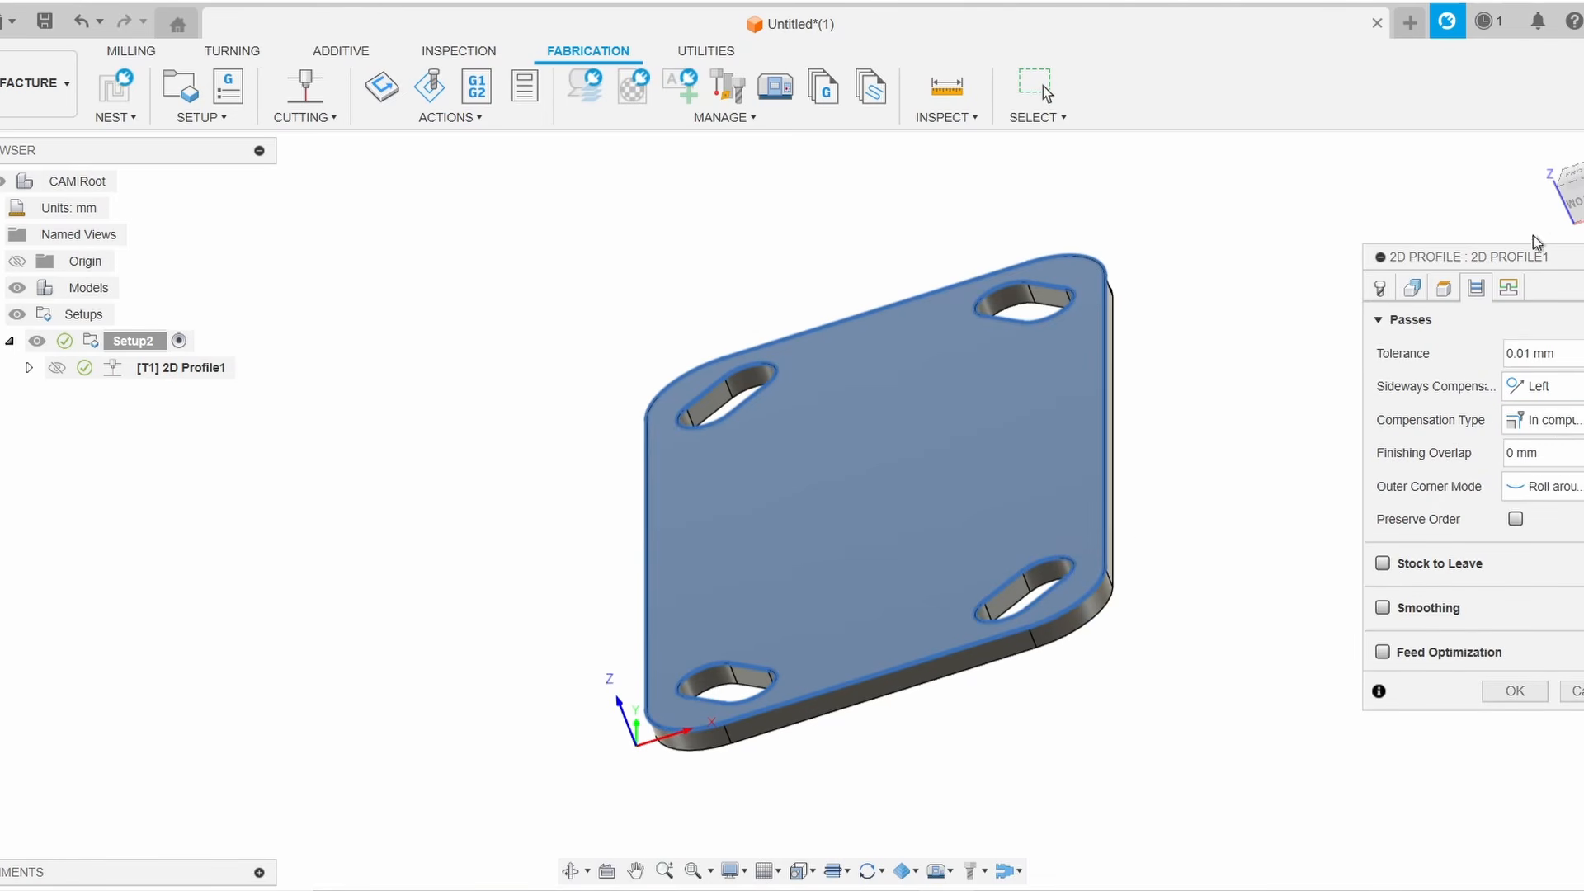
{"action": "left_click_drag", "start_coordinate": [1576, 200], "coordinate": [1579, 183]}
{"action": "left_click", "coordinate": [1577, 190]}
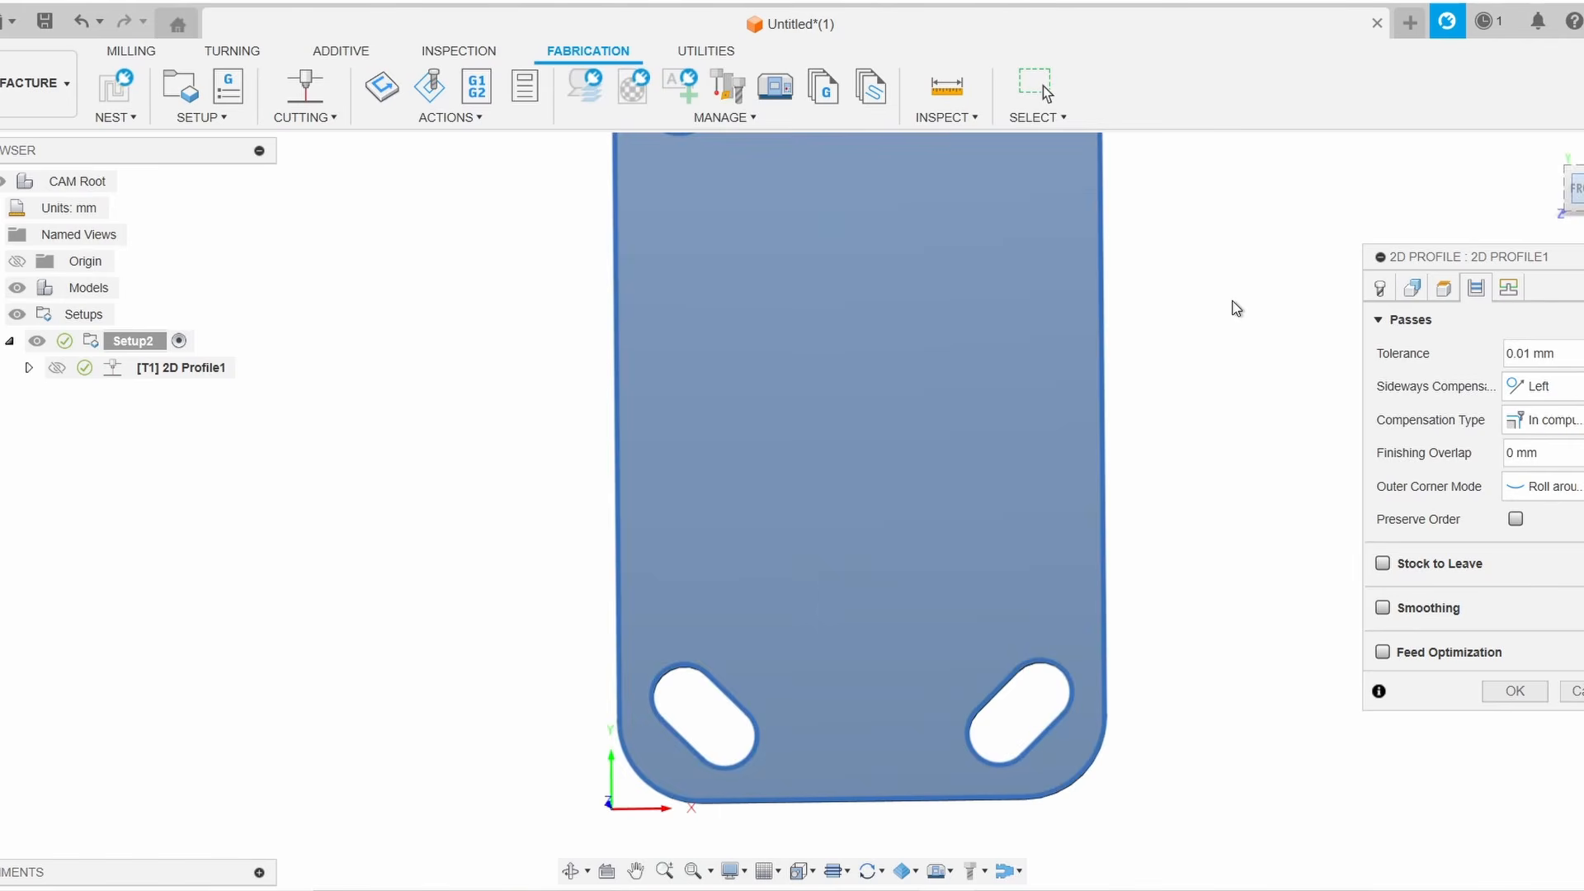
Enable Smoothing for the profile toolpath
{"action": "scroll", "coordinate": [1232, 300], "scroll_direction": "down", "scroll_amount": 3}
{"action": "middle_click_drag", "start_coordinate": [1232, 300], "coordinate": [1182, 411]}
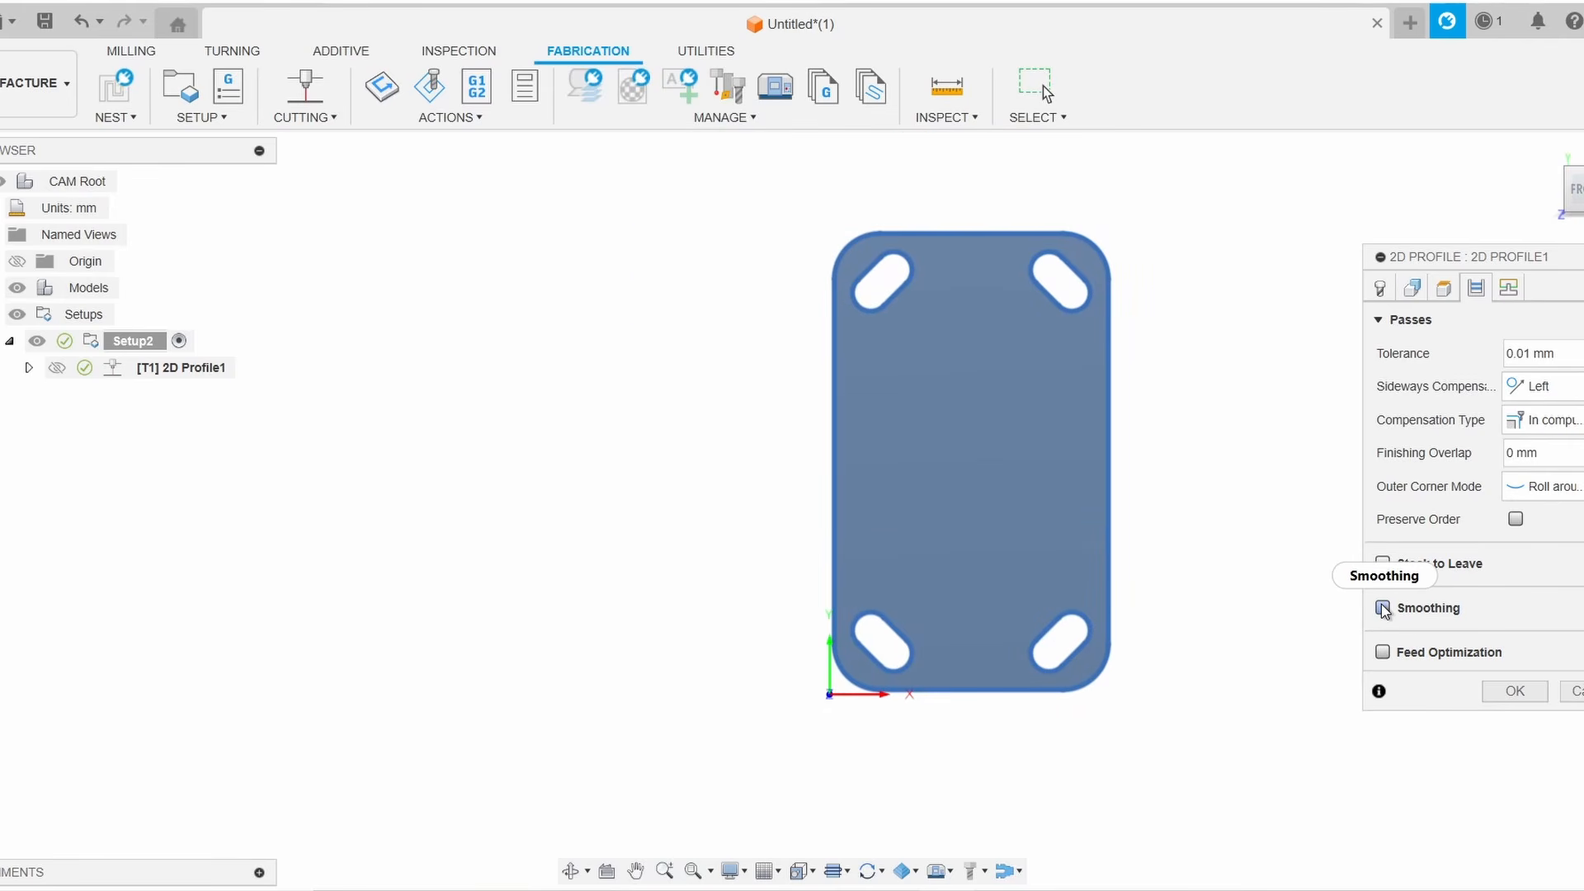
{"action": "mouse_move", "coordinate": [1384, 612]}
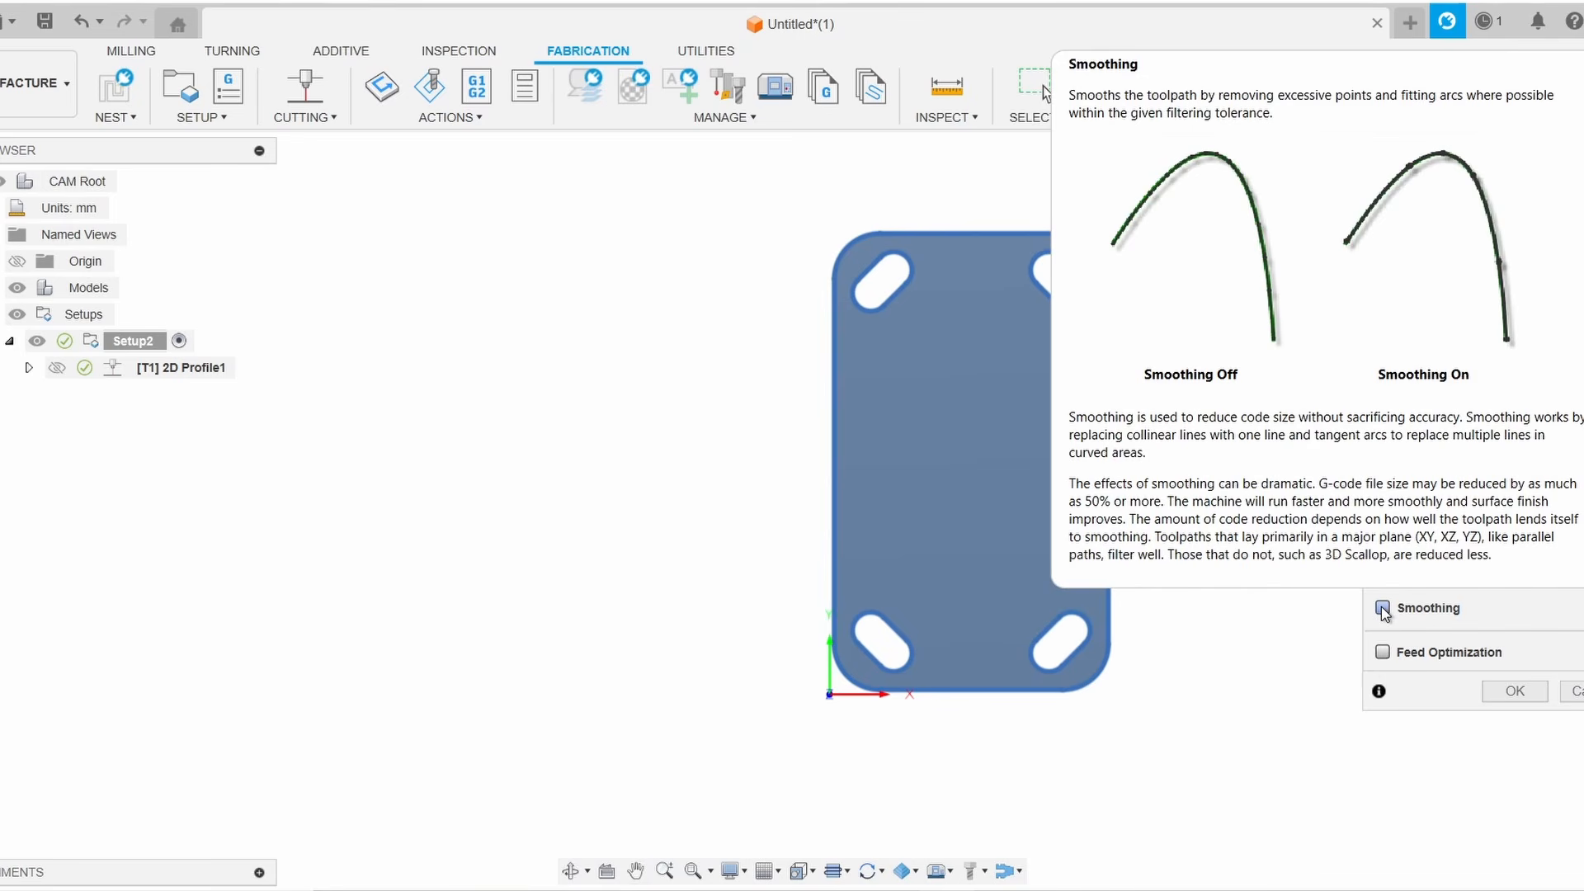
{"action": "left_click", "coordinate": [1383, 609]}
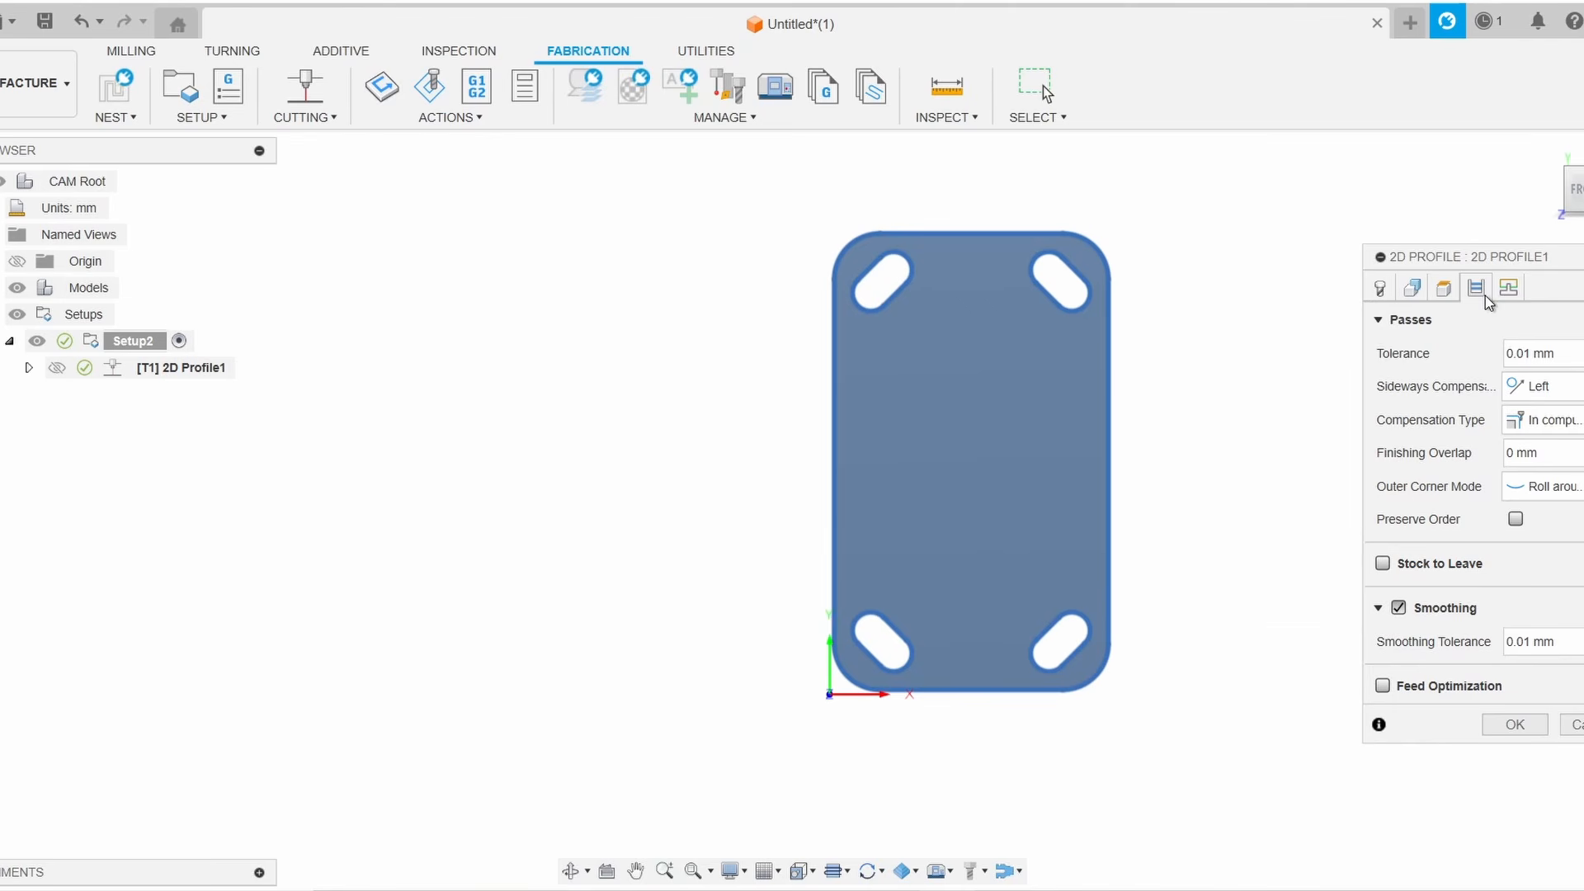
Open the Linking settings and review the lead-in and lead-out options
{"action": "left_click", "coordinate": [1508, 288]}
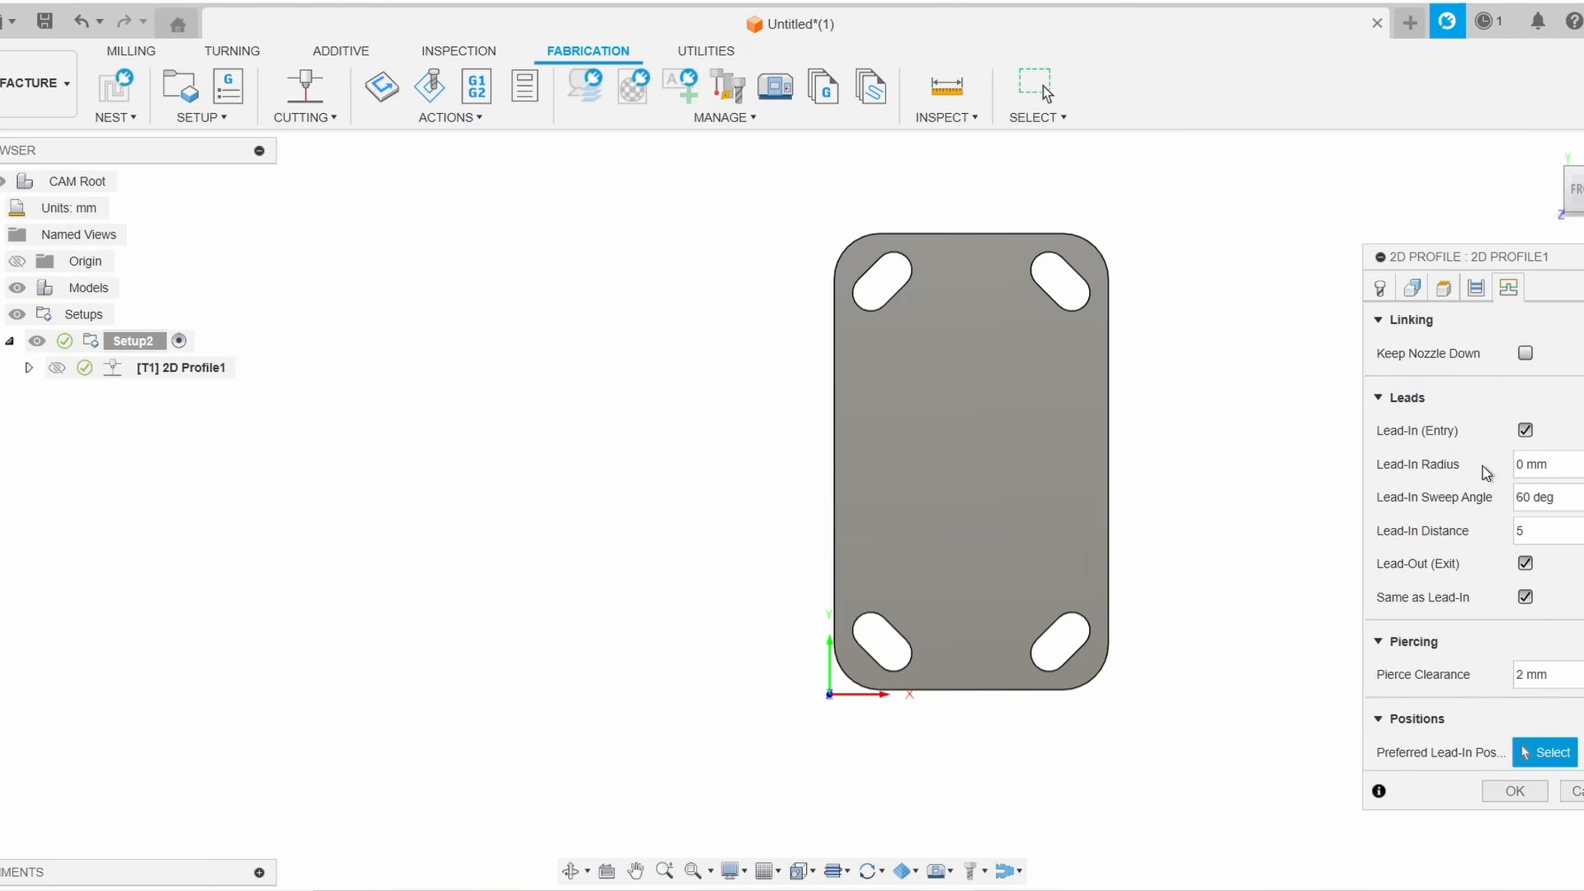
{"action": "mouse_move", "coordinate": [1547, 459]}
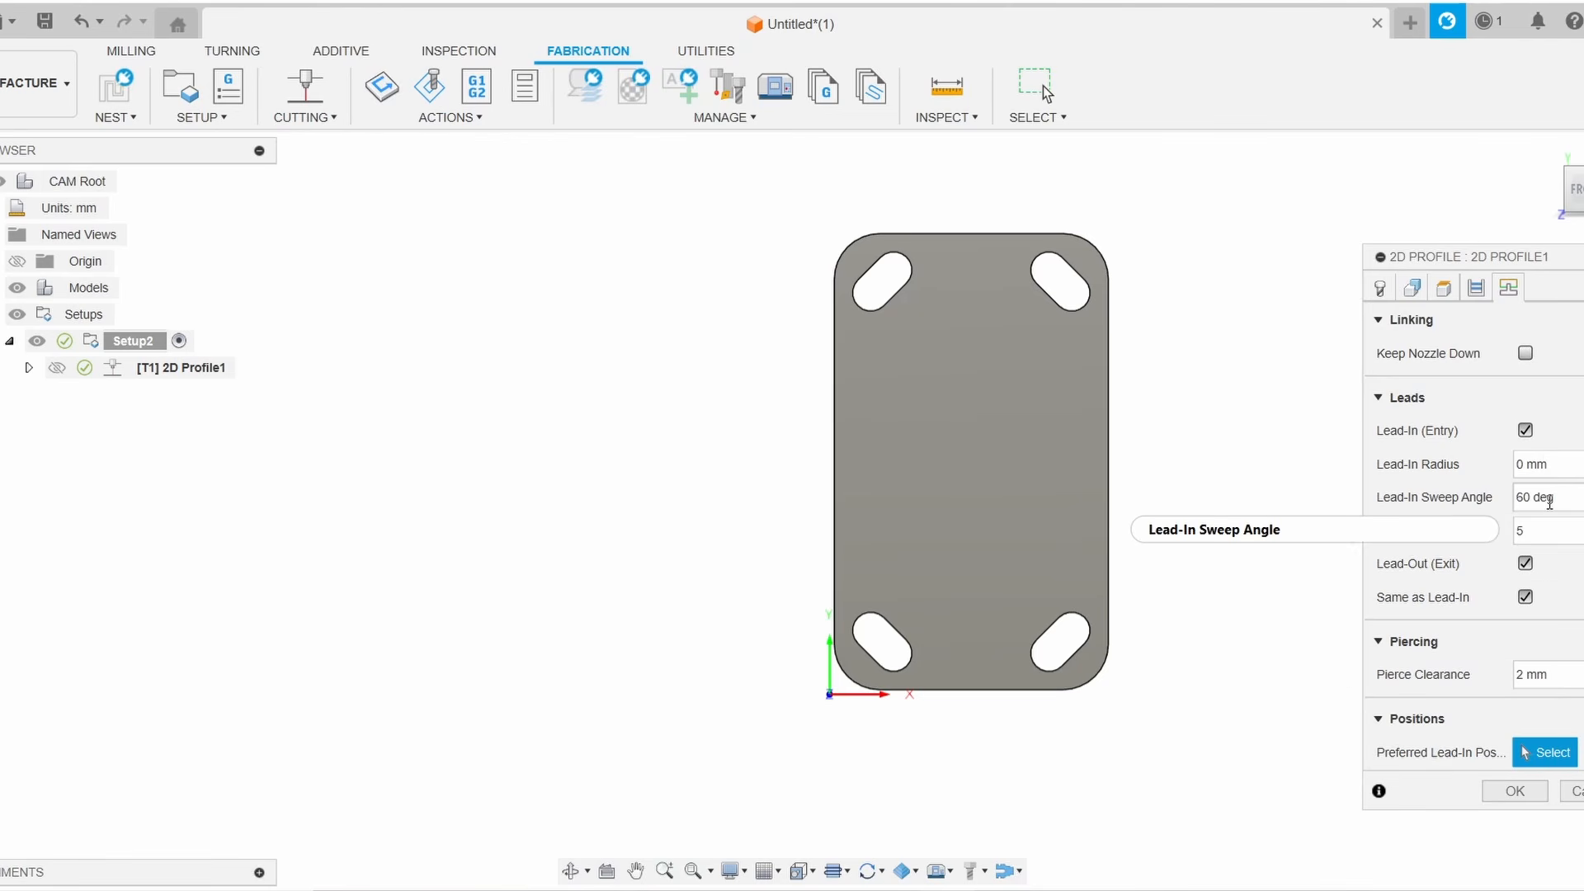
{"action": "mouse_move", "coordinate": [1549, 501]}
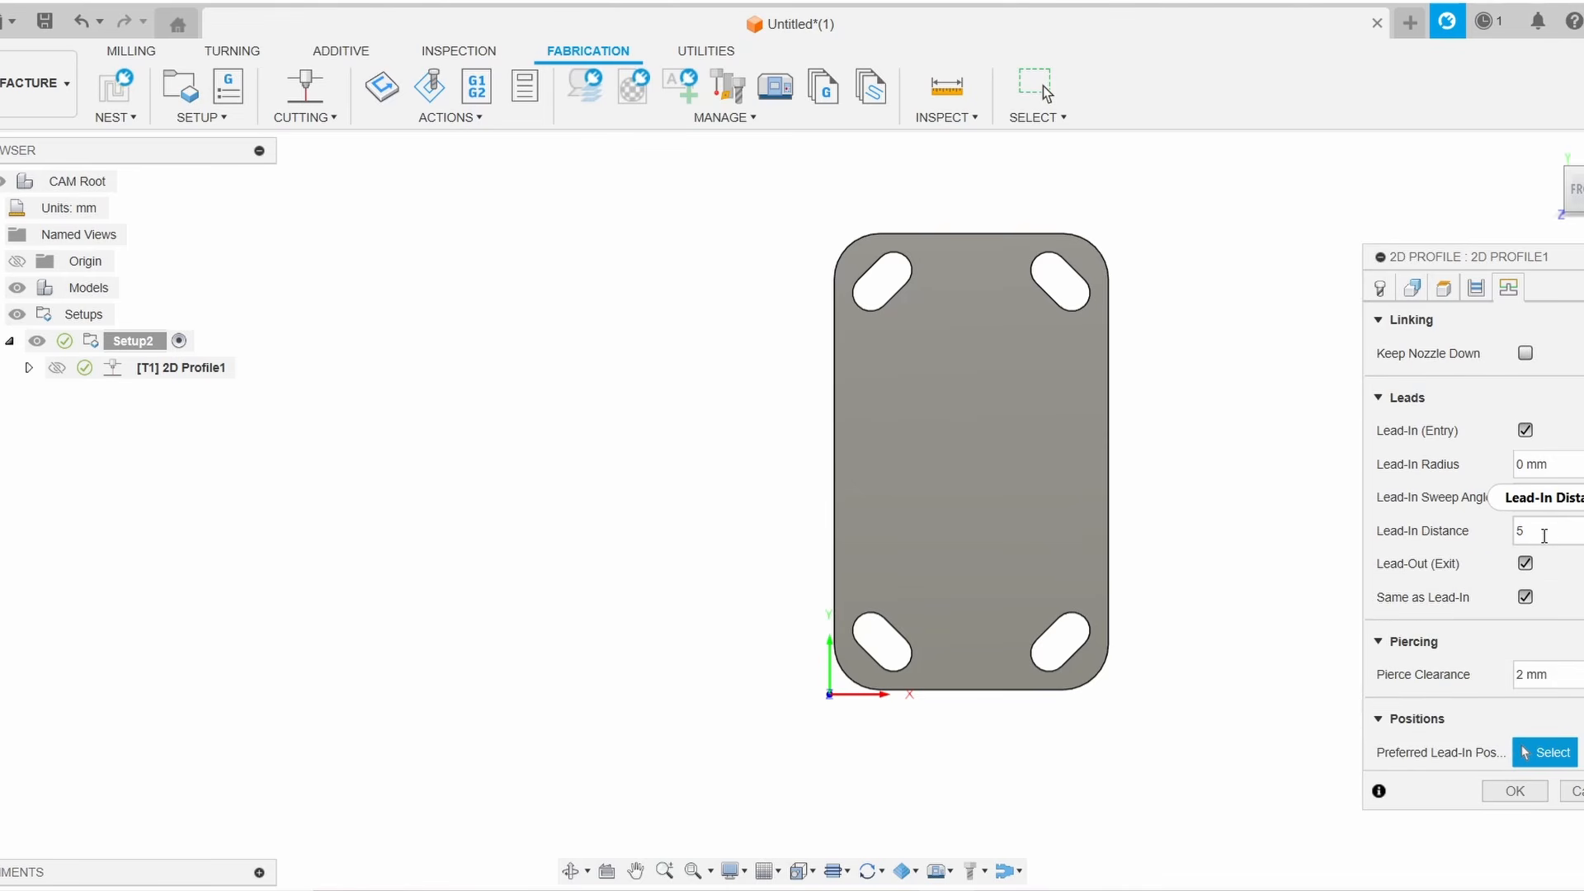
{"action": "left_click", "coordinate": [1543, 534]}
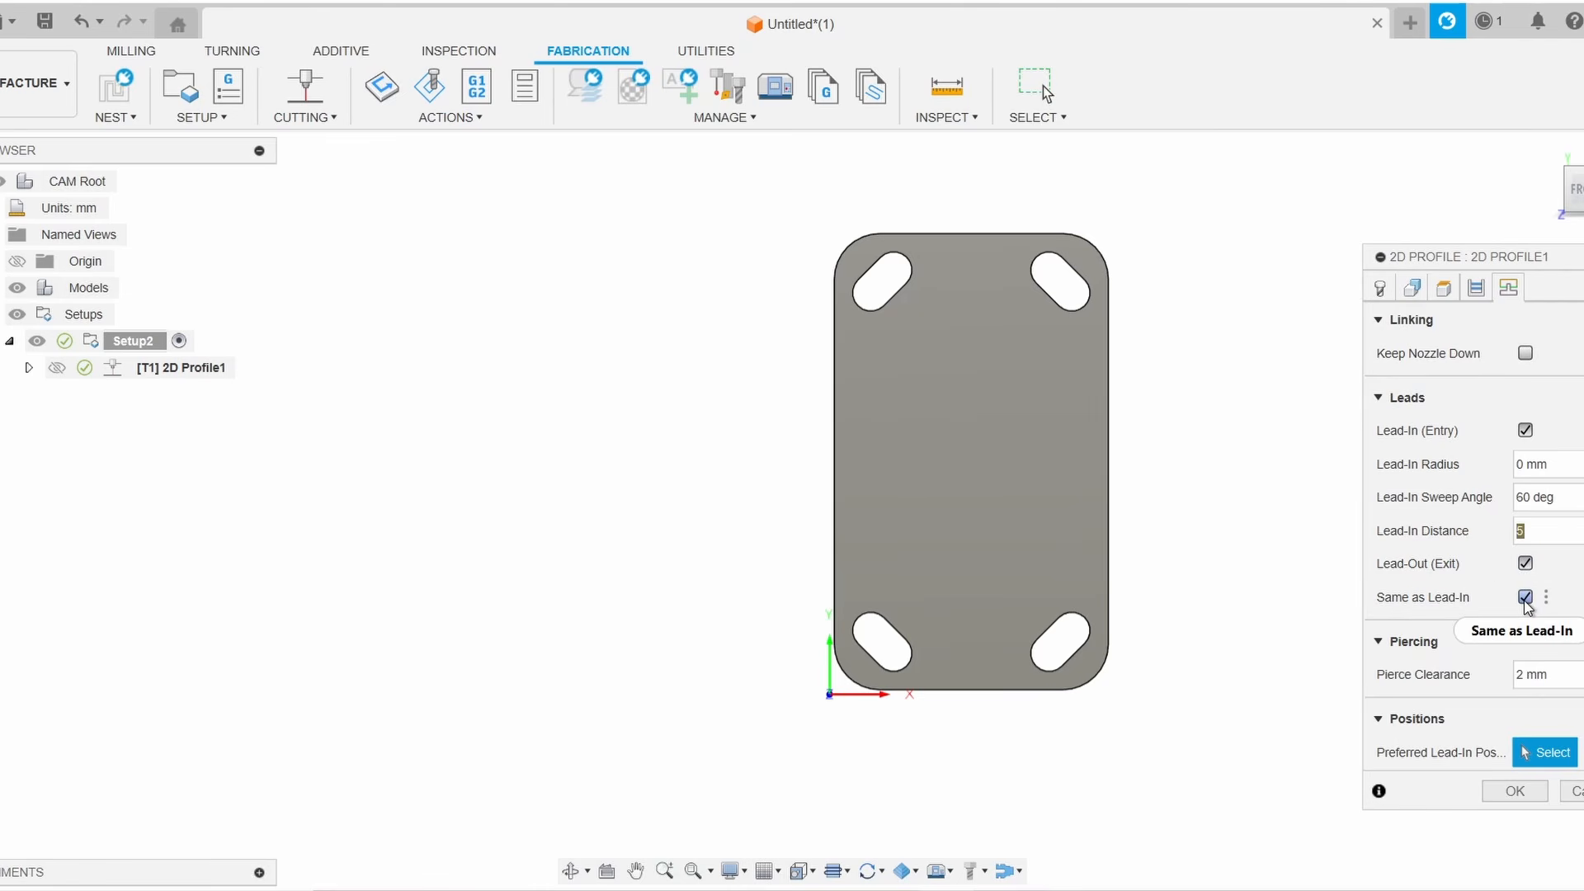
{"action": "mouse_move", "coordinate": [1526, 606]}
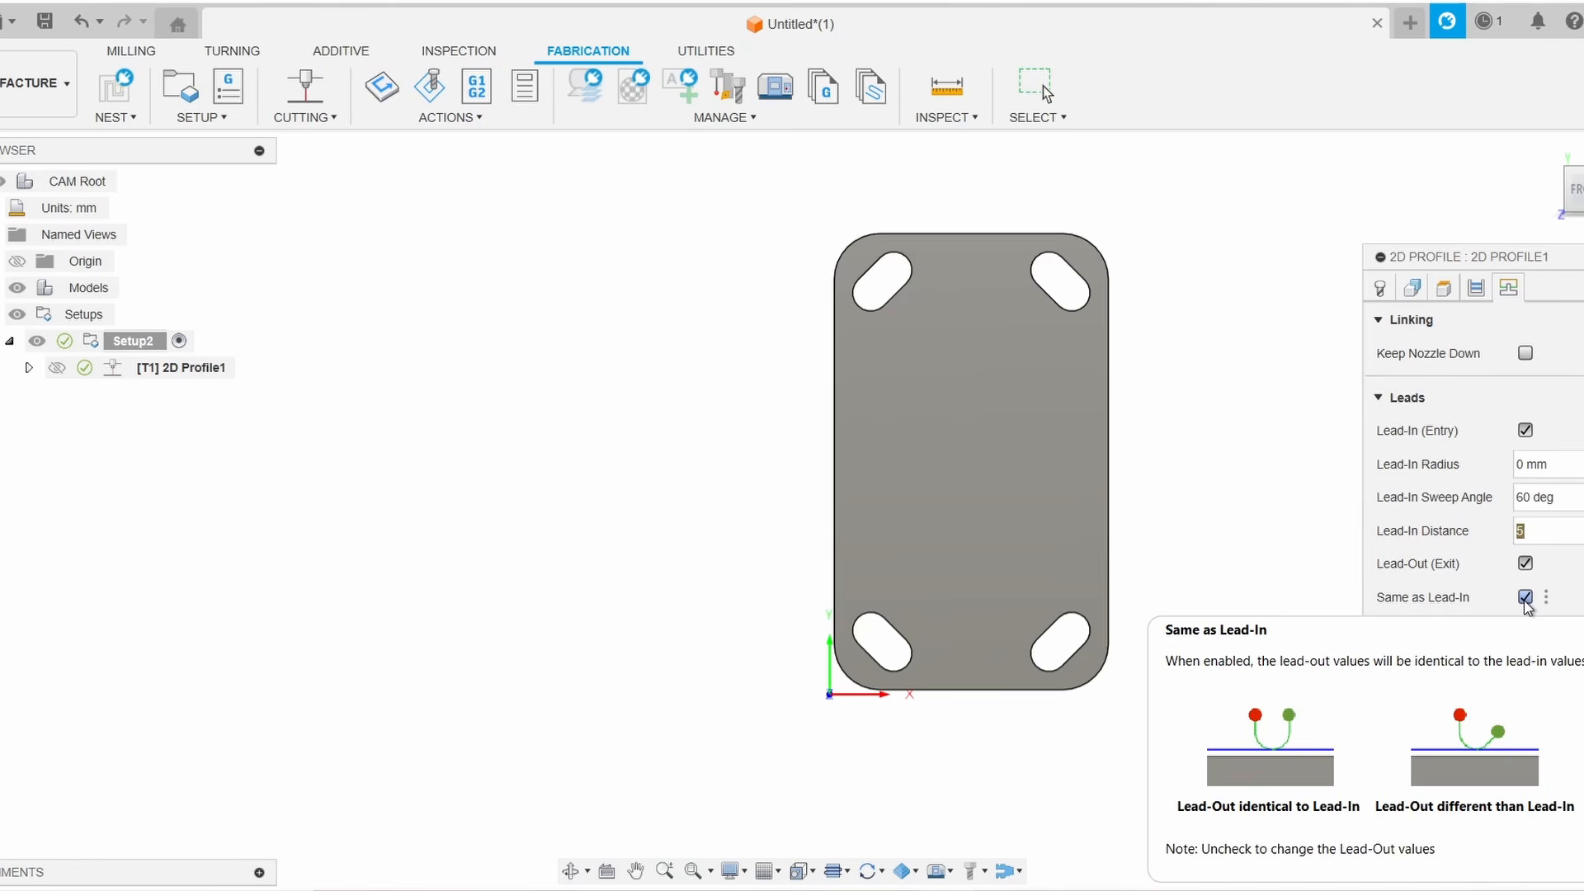
{"action": "left_click", "coordinate": [1525, 599]}
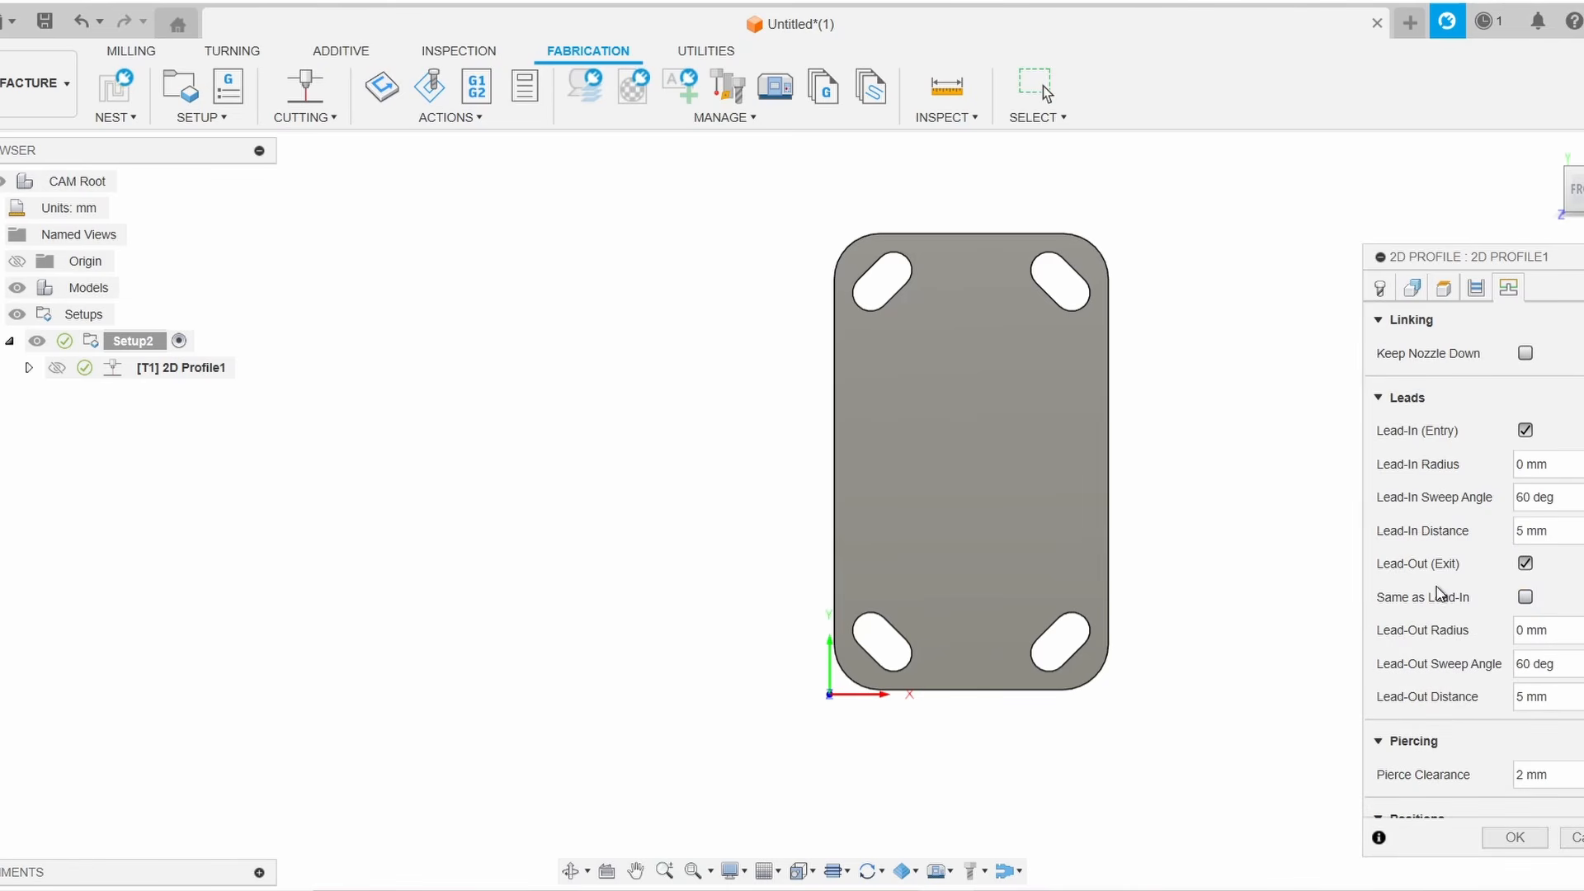
{"action": "left_click", "coordinate": [1525, 598]}
{"action": "left_click", "coordinate": [1525, 598]}
{"action": "left_click", "coordinate": [1525, 597]}
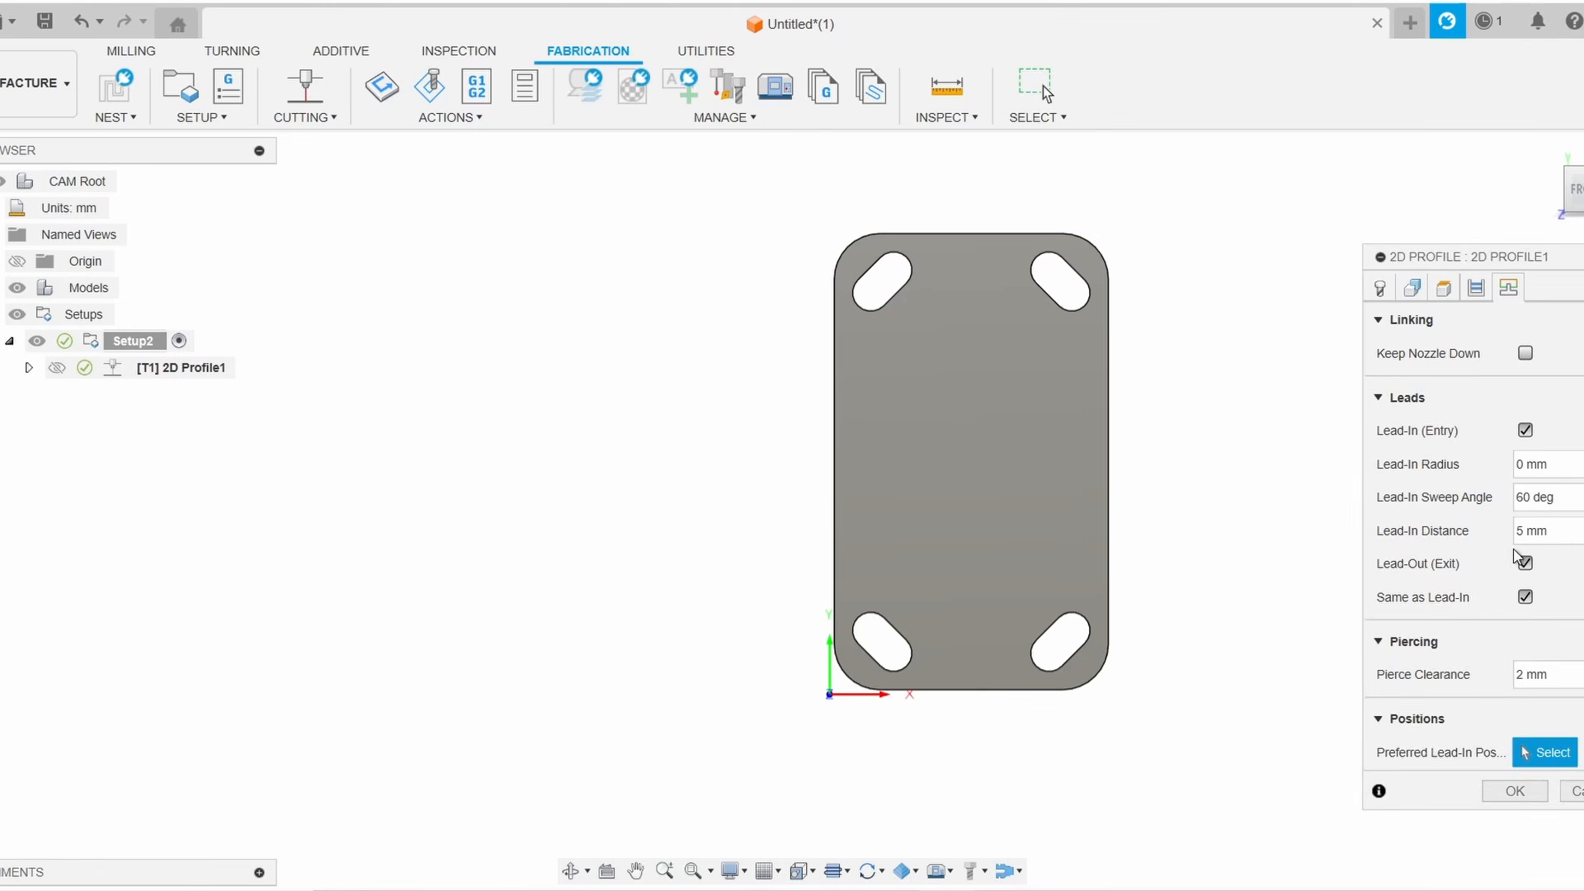
Set the pierce clearance to 0 mm and the lead-in distance to 12 mm, then confirm the operation
{"action": "left_click_drag", "start_coordinate": [1572, 672], "coordinate": [1407, 675]}
{"action": "type", "text": "0"}
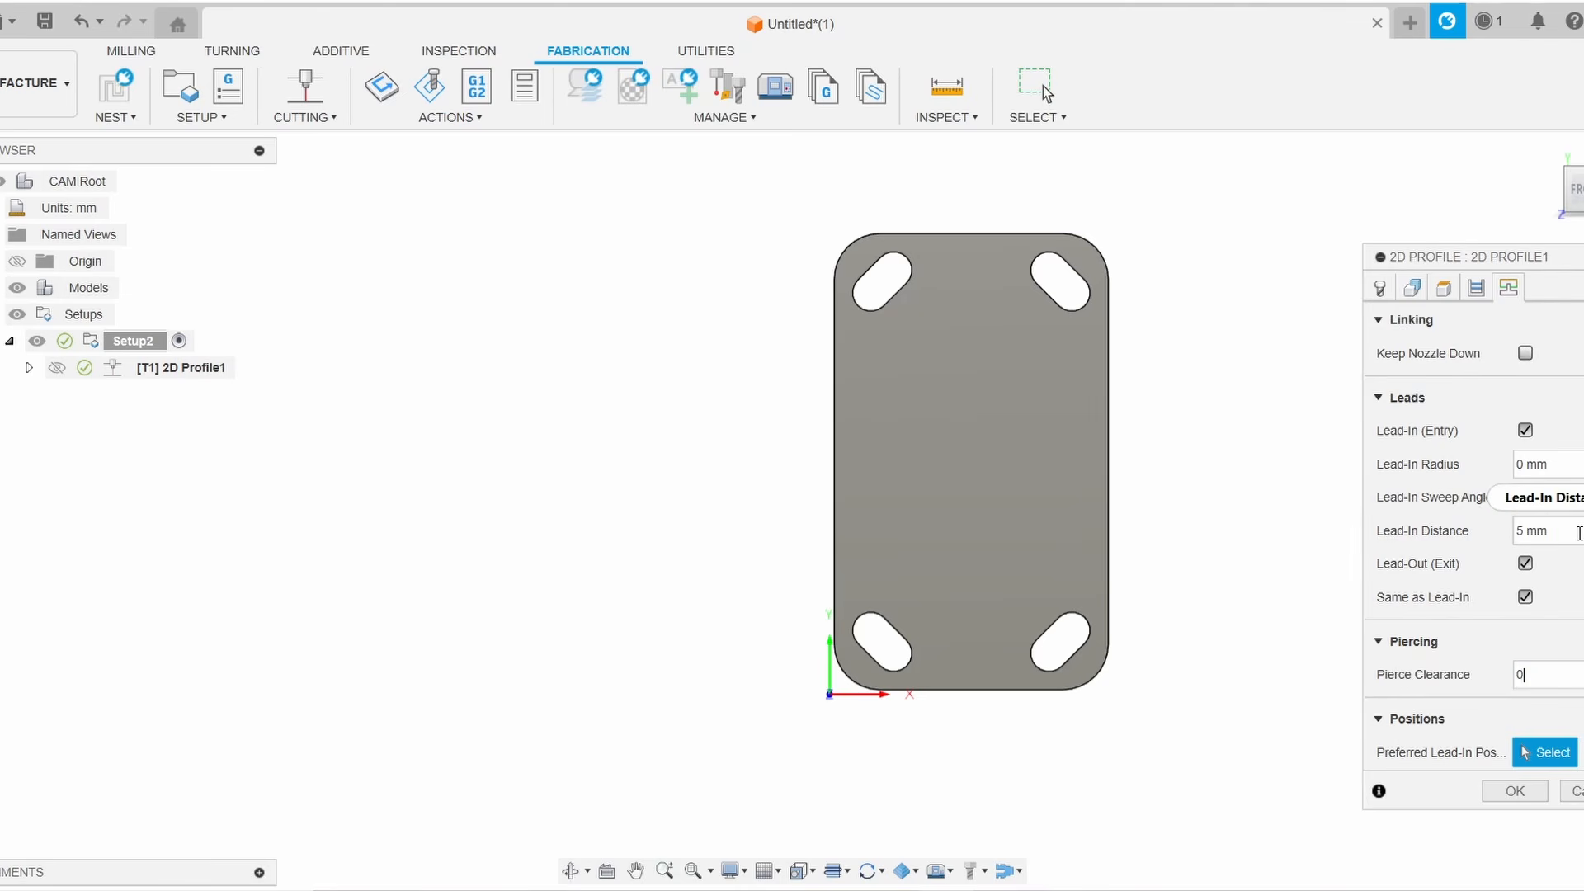
{"action": "left_click_drag", "start_coordinate": [1578, 532], "coordinate": [1485, 527]}
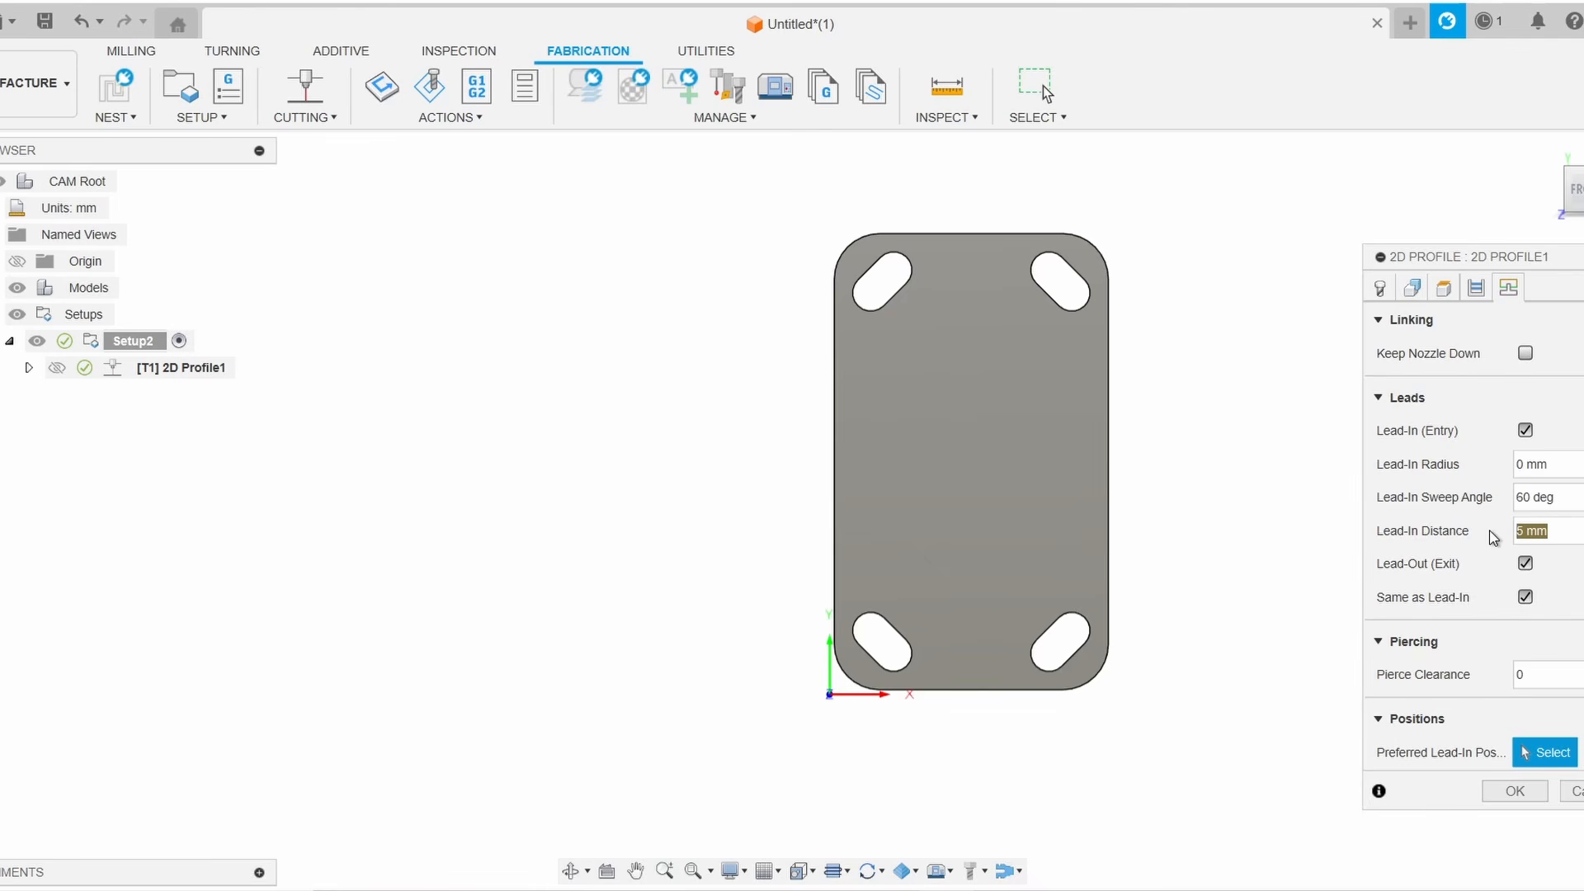
{"action": "type", "text": "12"}
{"action": "left_click", "coordinate": [1514, 791]}
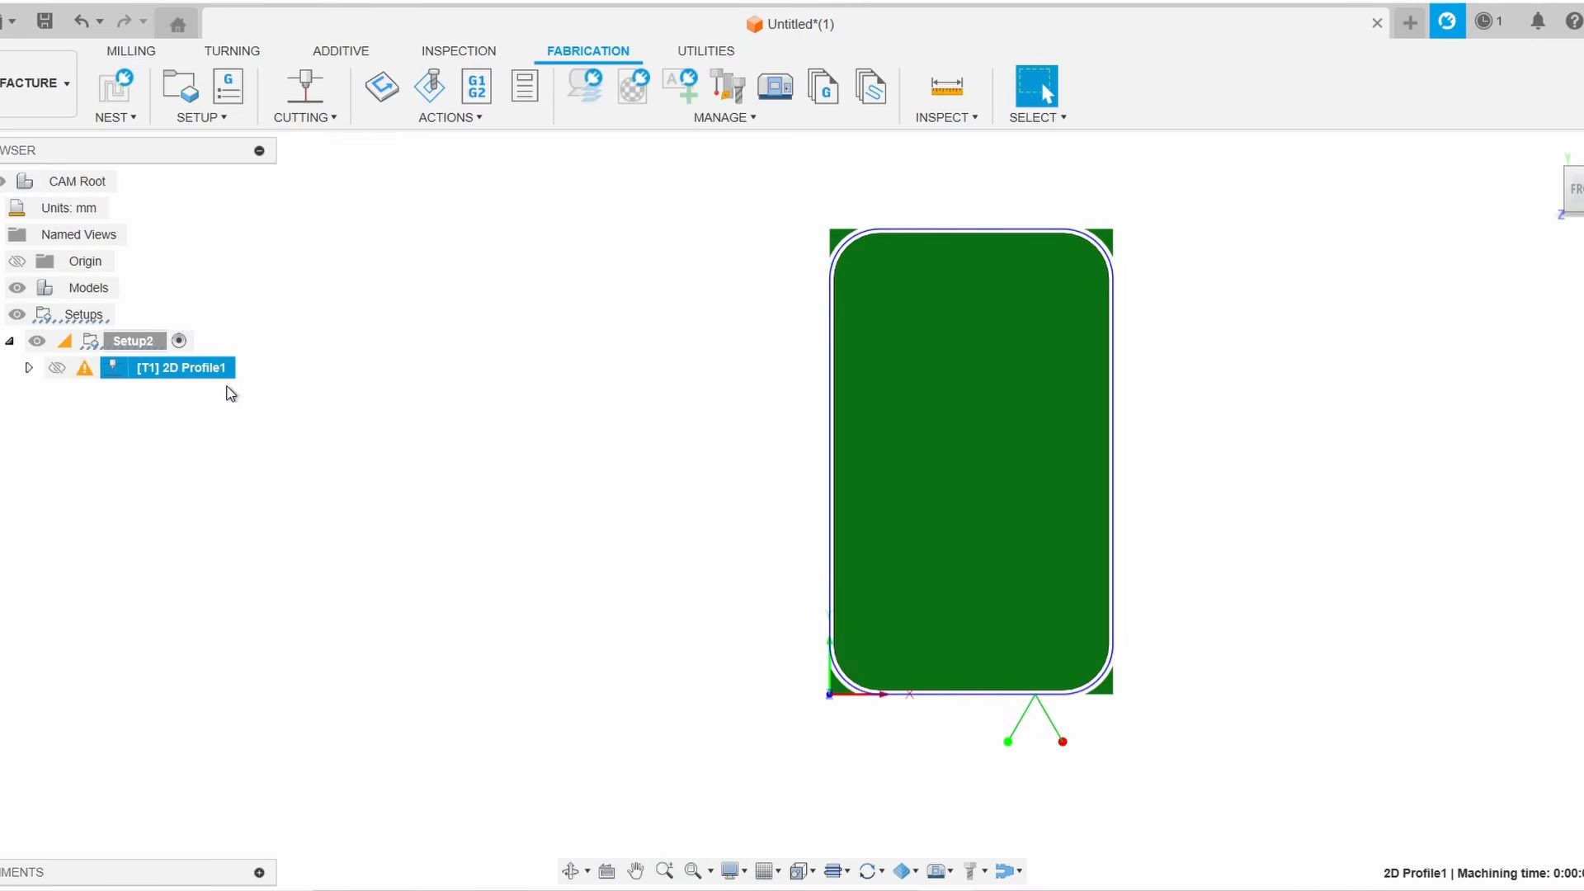
Inspect the generated toolpath and its lead-in and lead-out moves around the plate
{"action": "scroll", "coordinate": [1110, 658], "scroll_direction": "up", "scroll_amount": 3}
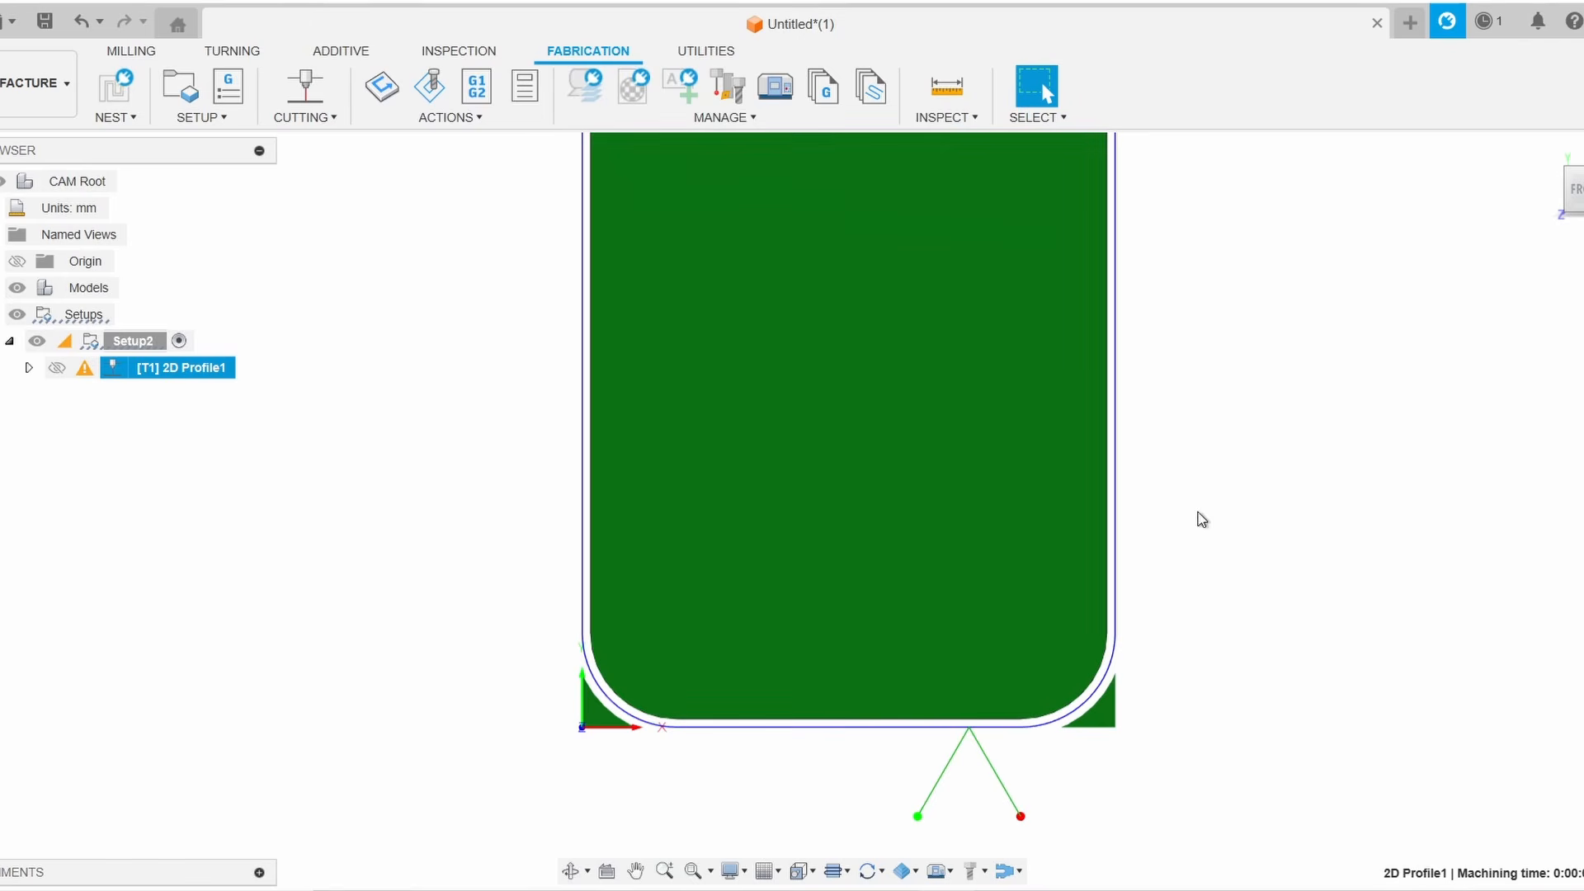
{"action": "middle_click_drag", "start_coordinate": [1201, 518], "coordinate": [1199, 646]}
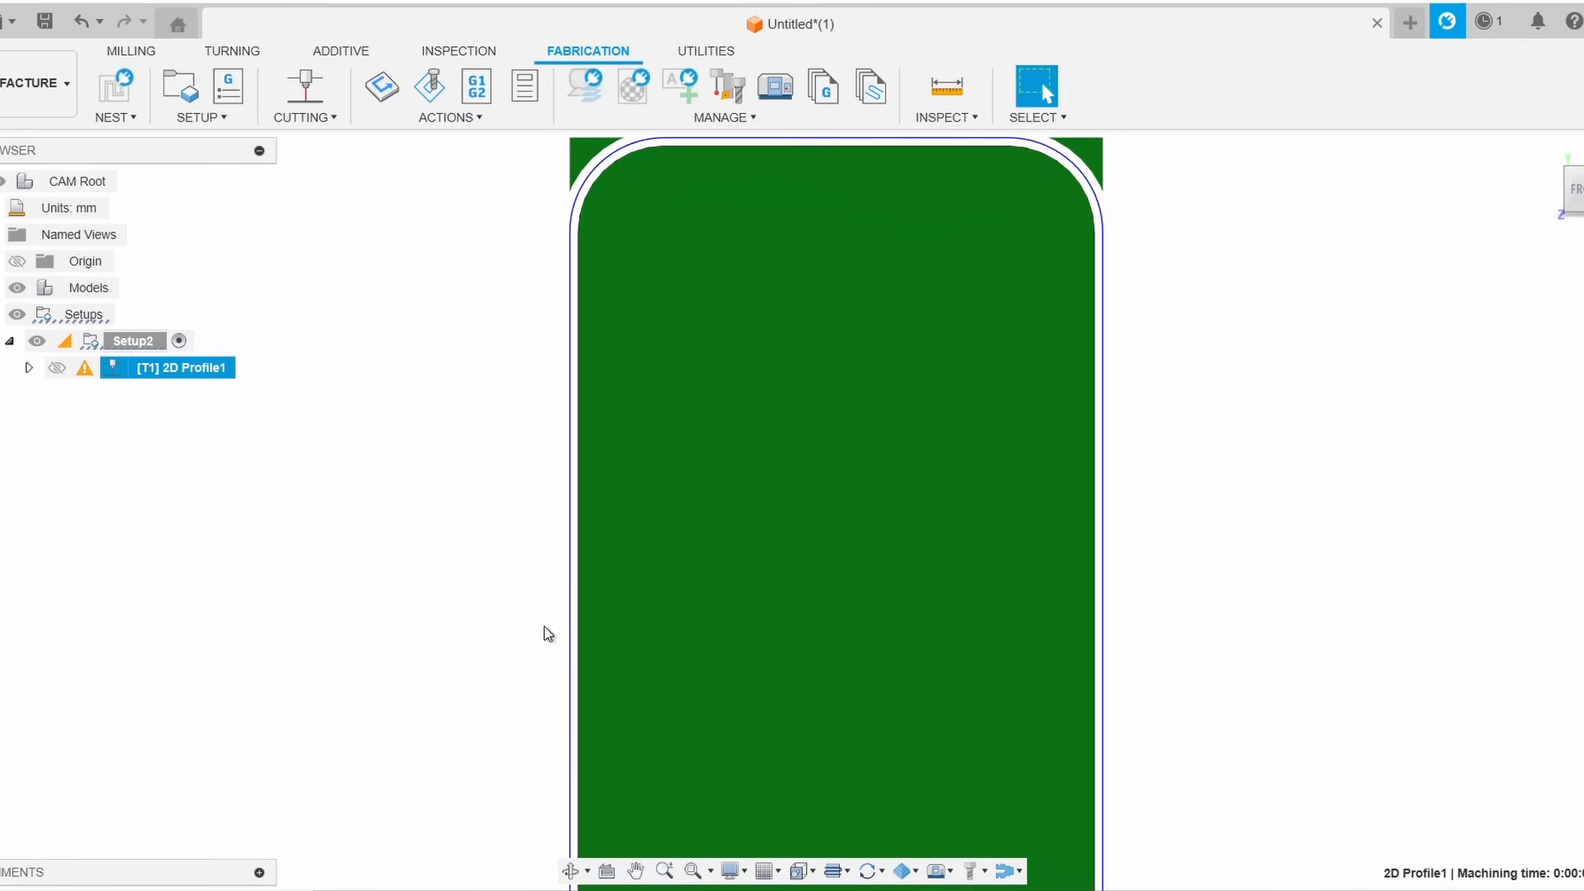
{"action": "middle_click_drag", "start_coordinate": [551, 721], "coordinate": [562, 418]}
{"action": "scroll", "coordinate": [814, 696], "scroll_direction": "down", "scroll_amount": 2}
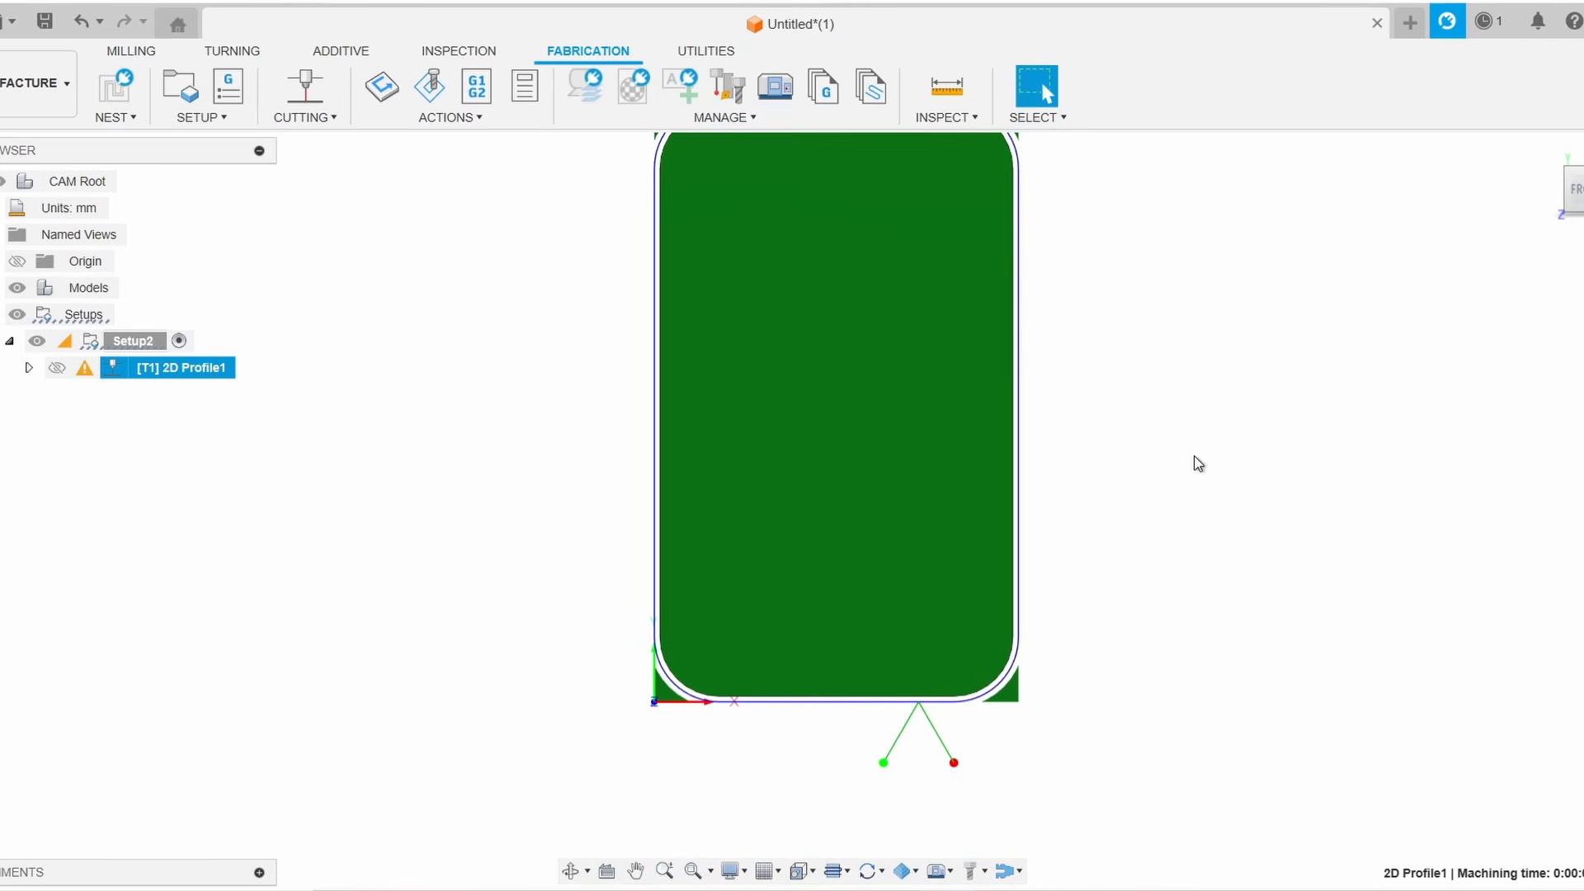
{"action": "middle_click_drag", "start_coordinate": [1194, 457], "coordinate": [1210, 508]}
{"action": "left_click", "coordinate": [274, 515]}
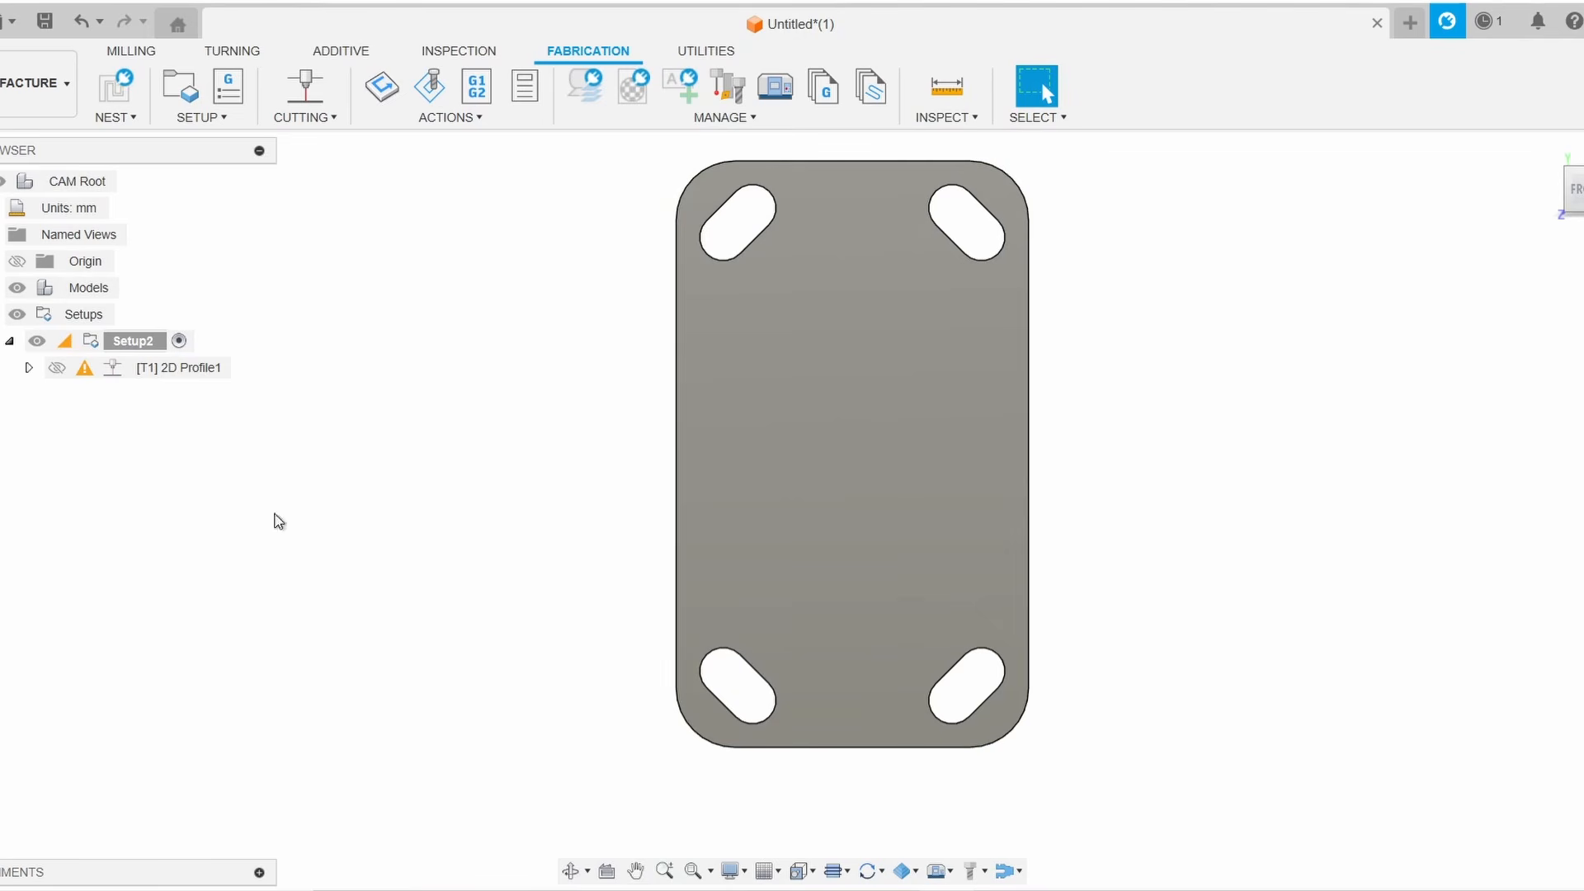
Reopen the 2D Profile operation's linking settings and set the lead-in distance to 5 mm
{"action": "double_click", "coordinate": [183, 369]}
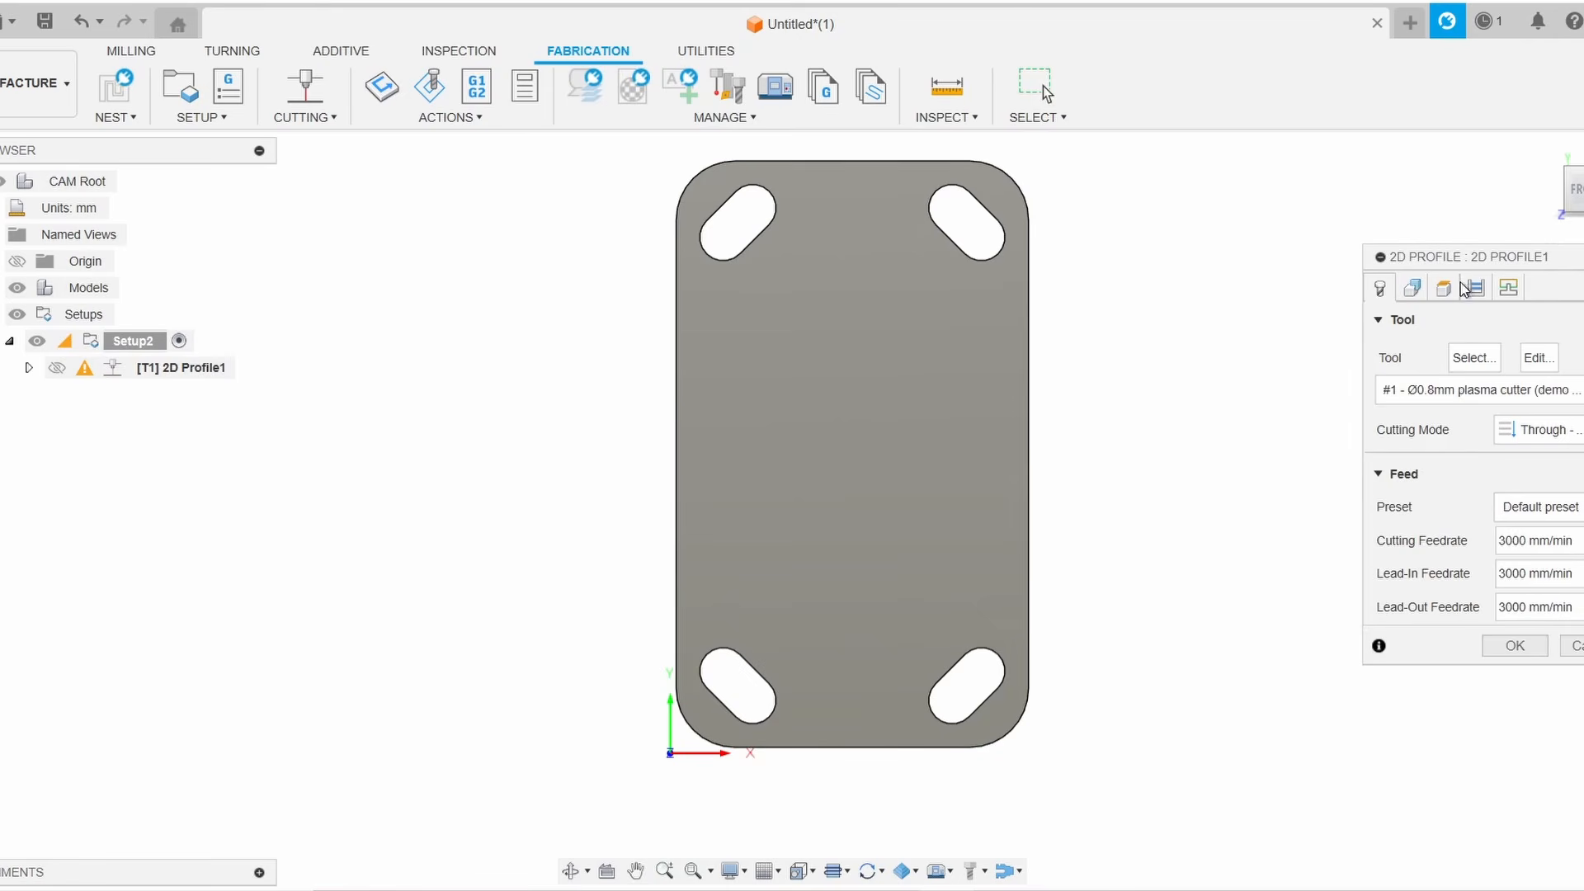
{"action": "left_click", "coordinate": [1509, 289]}
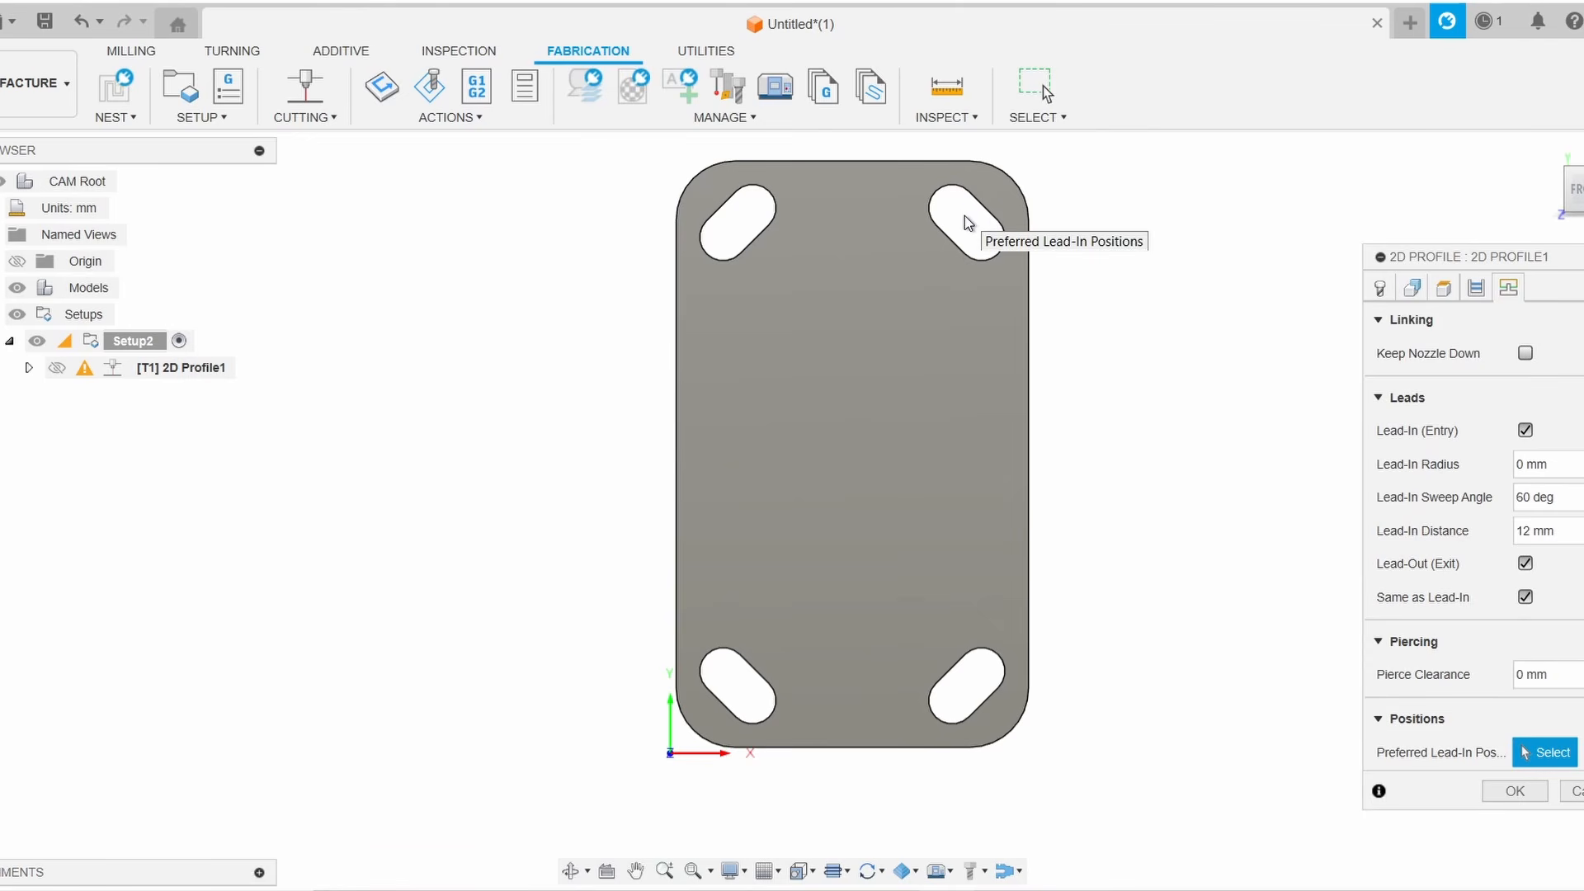
{"action": "left_click", "coordinate": [1522, 530]}
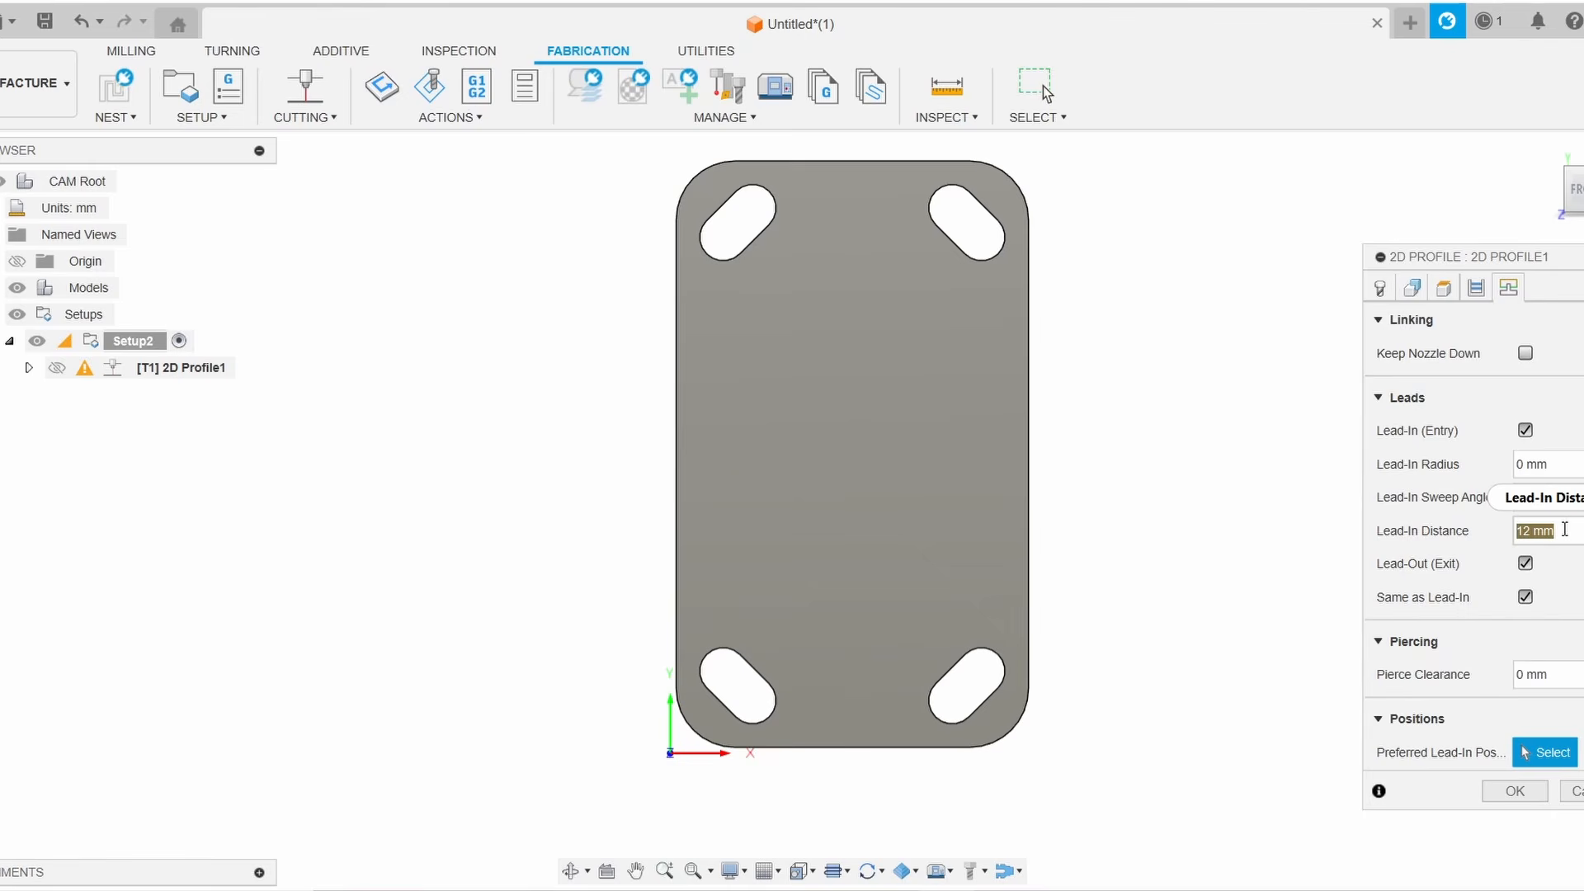
{"action": "mouse_move", "coordinate": [1564, 529]}
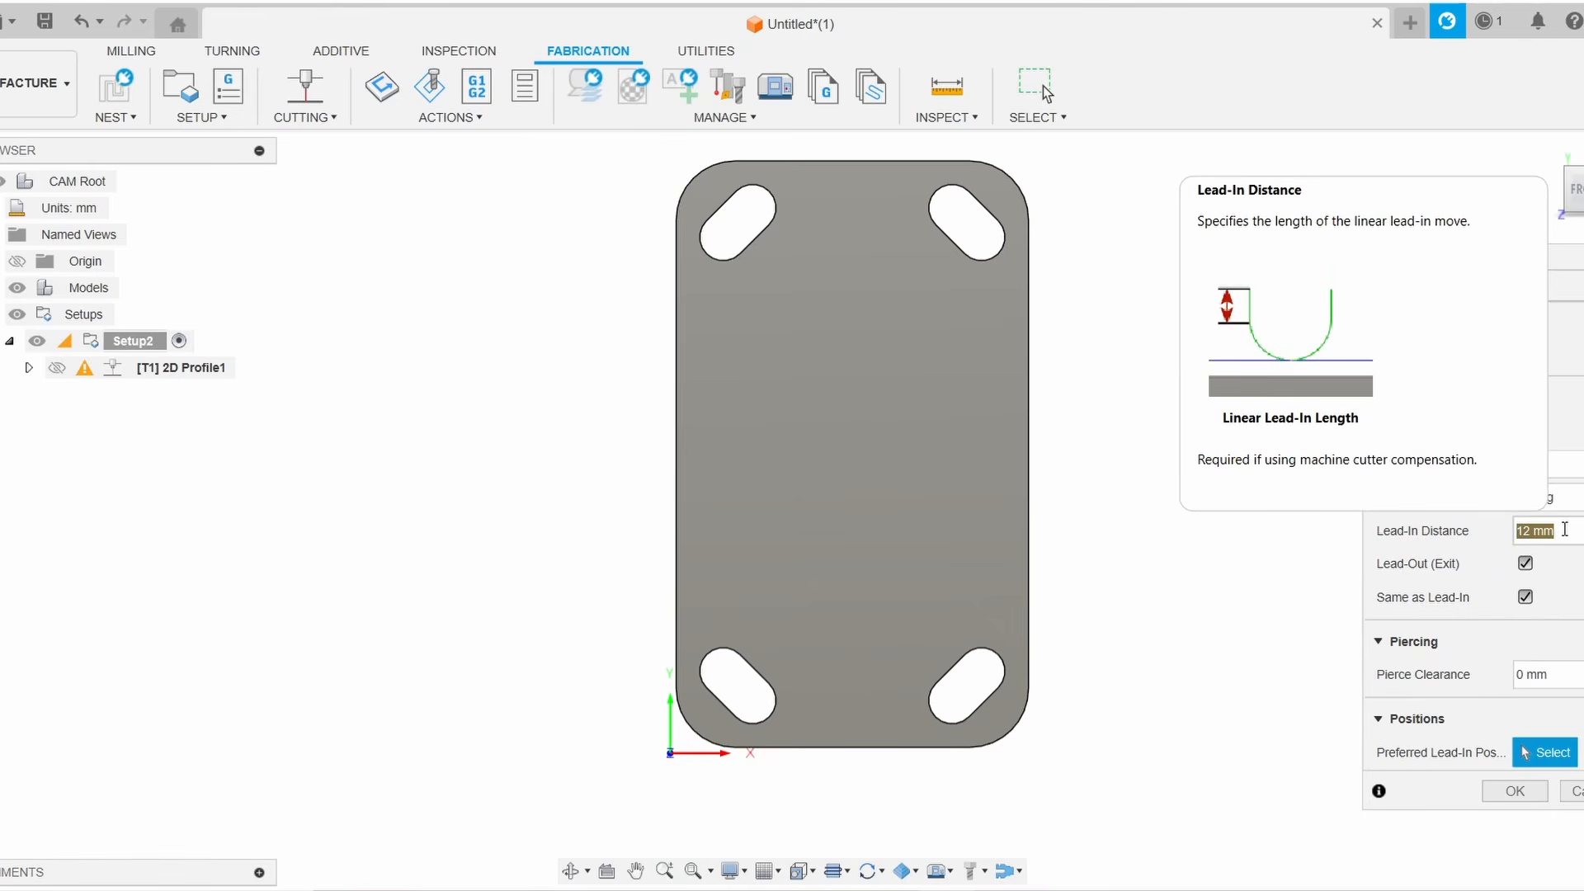
{"action": "type", "text": "5"}
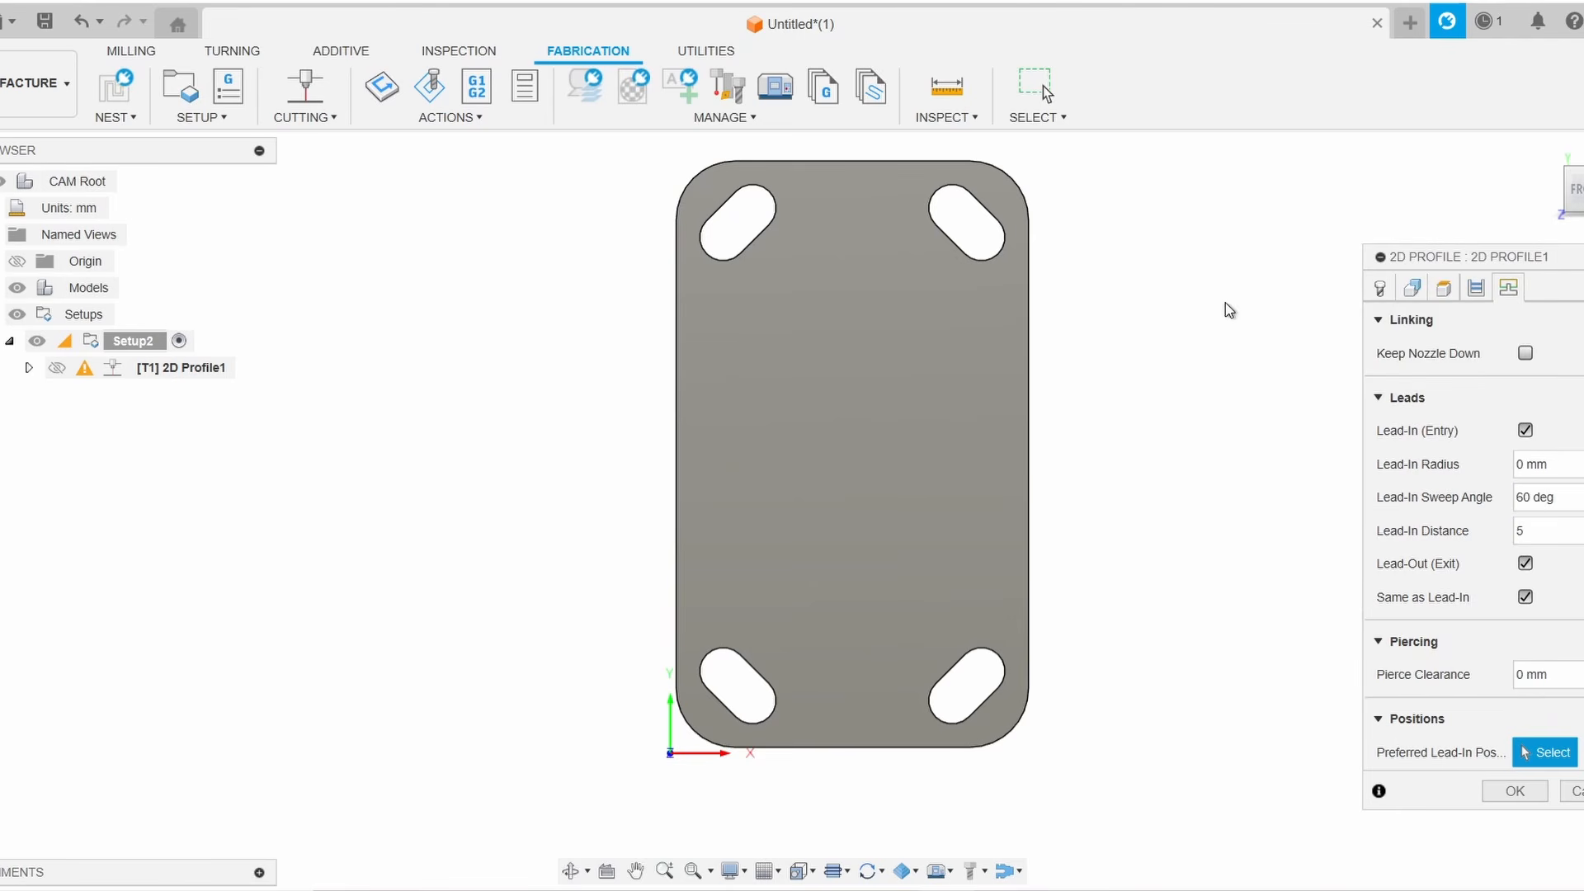
Select preferred lead-in positions on edges of all four slots and the plate's bottom edge, then confirm the operation
{"action": "middle_click_drag", "start_coordinate": [1224, 303], "coordinate": [1260, 390]}
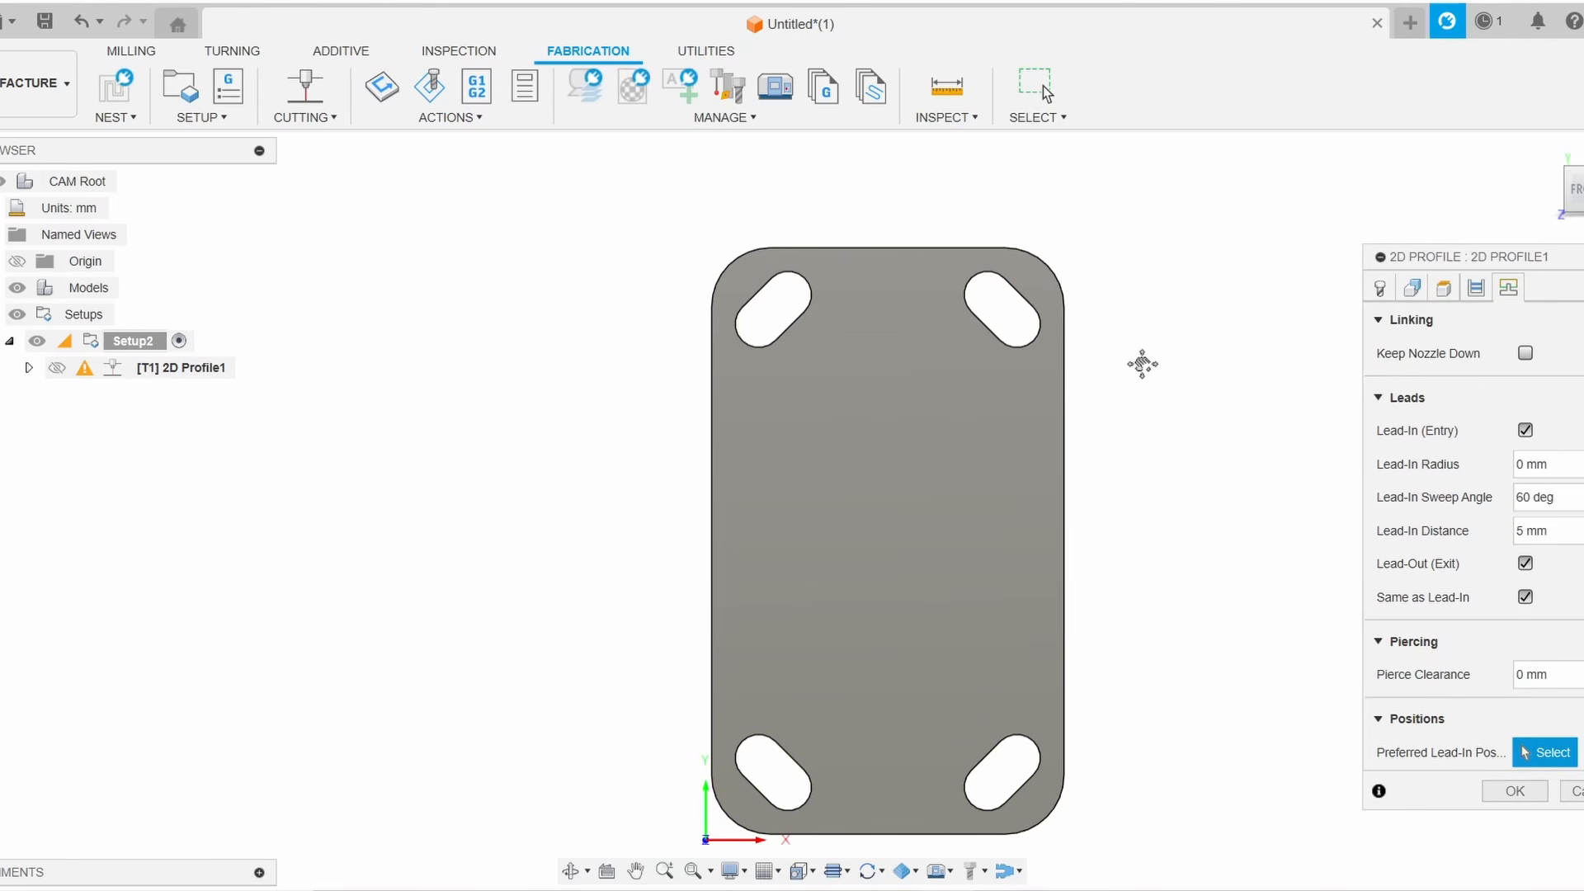
{"action": "scroll", "coordinate": [1097, 450], "scroll_direction": "up", "scroll_amount": 5}
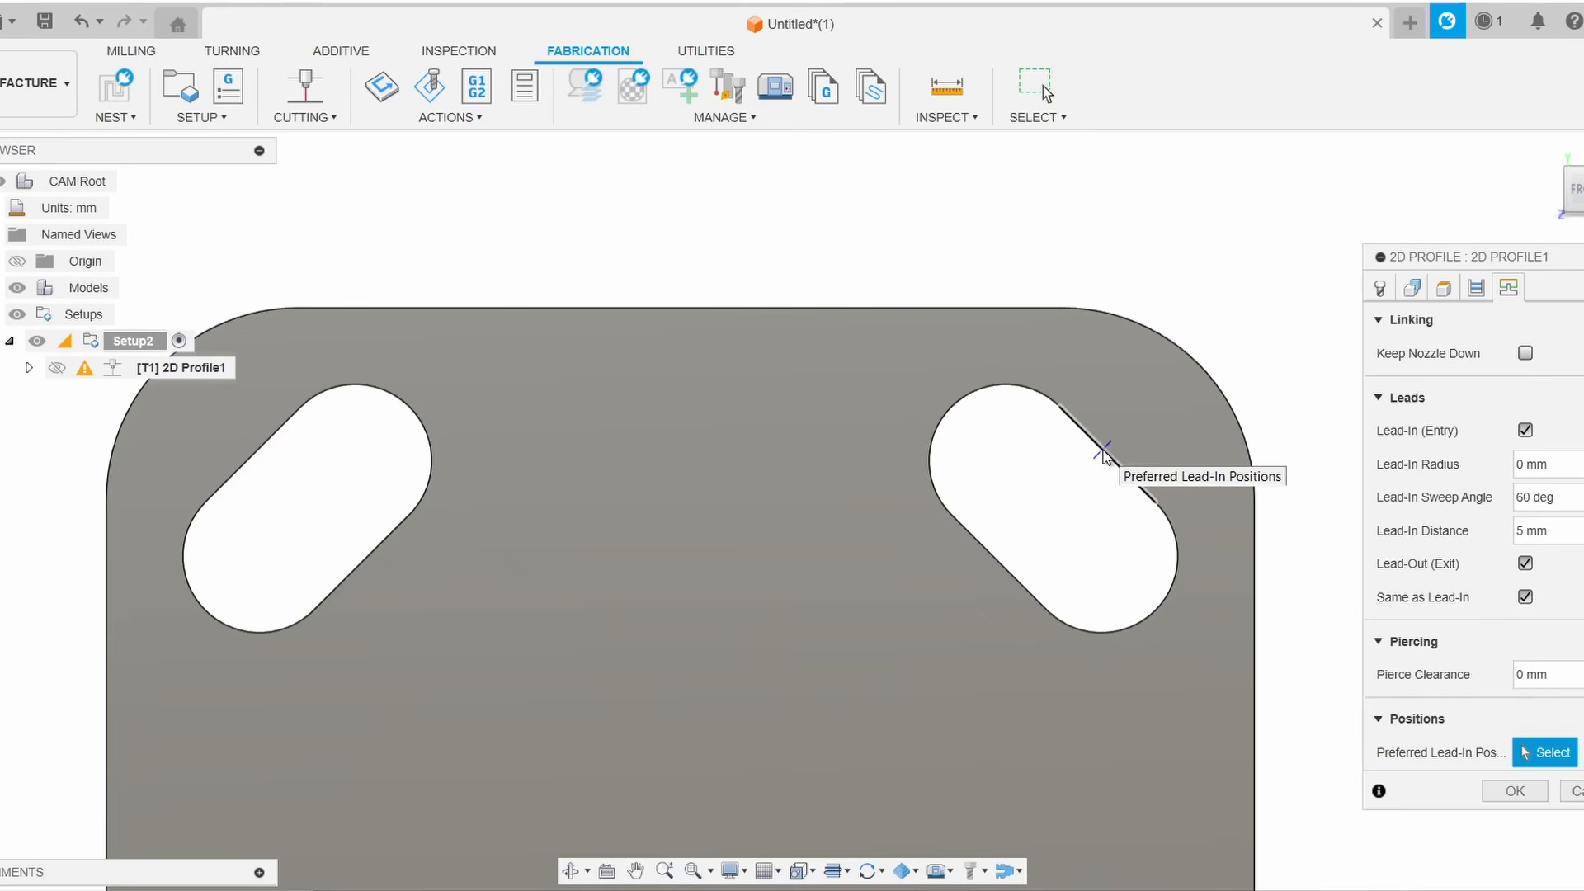
{"action": "left_click", "coordinate": [1102, 451]}
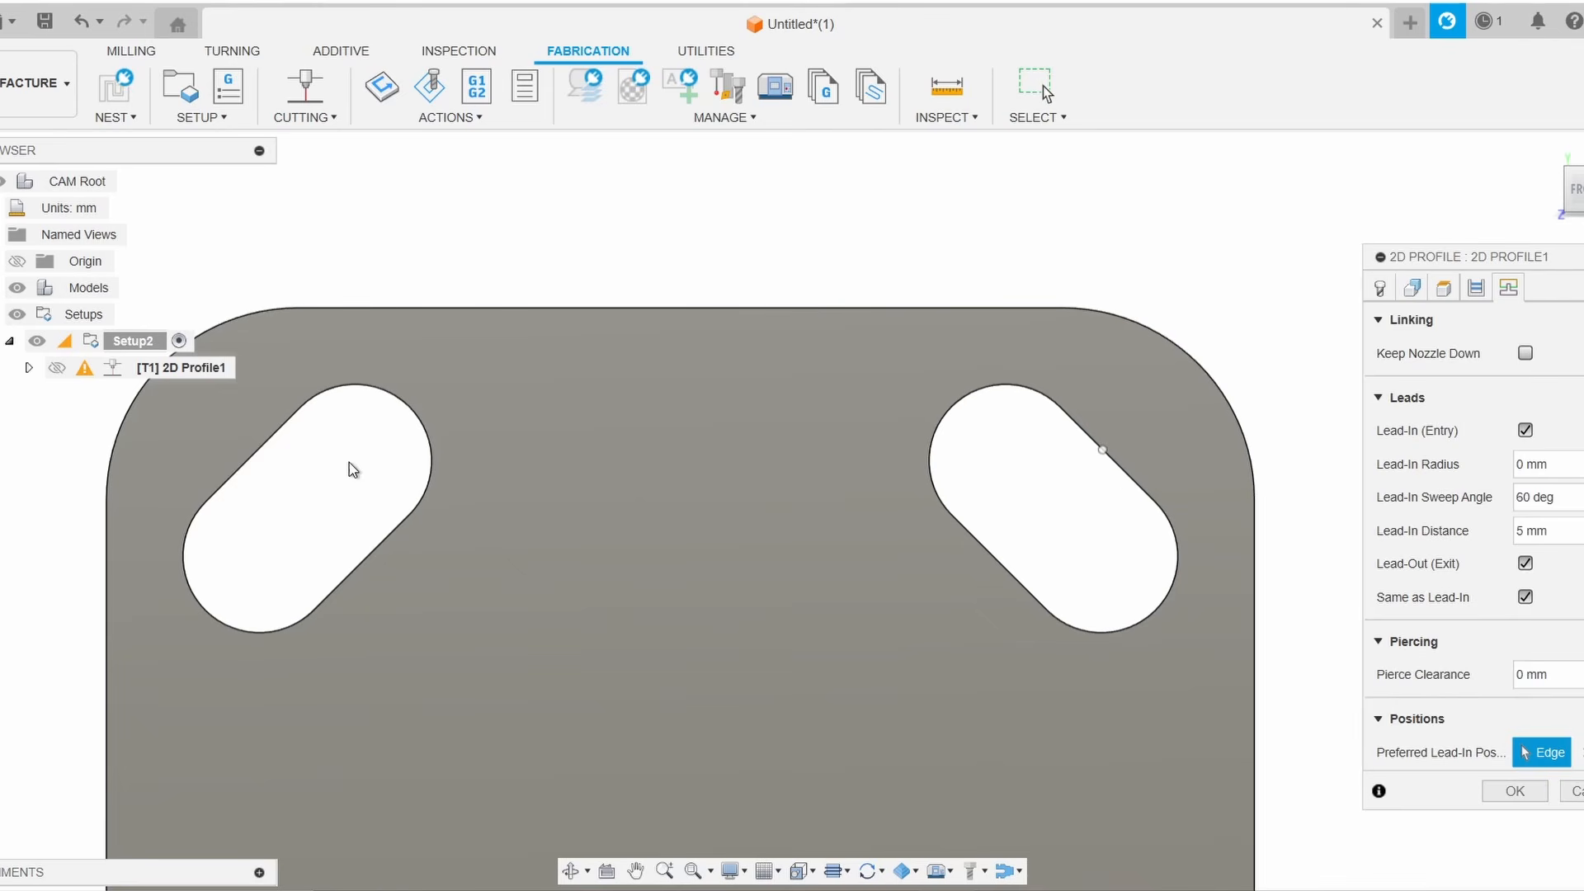
{"action": "left_click", "coordinate": [261, 459]}
{"action": "scroll", "coordinate": [424, 519], "scroll_direction": "down", "scroll_amount": 6}
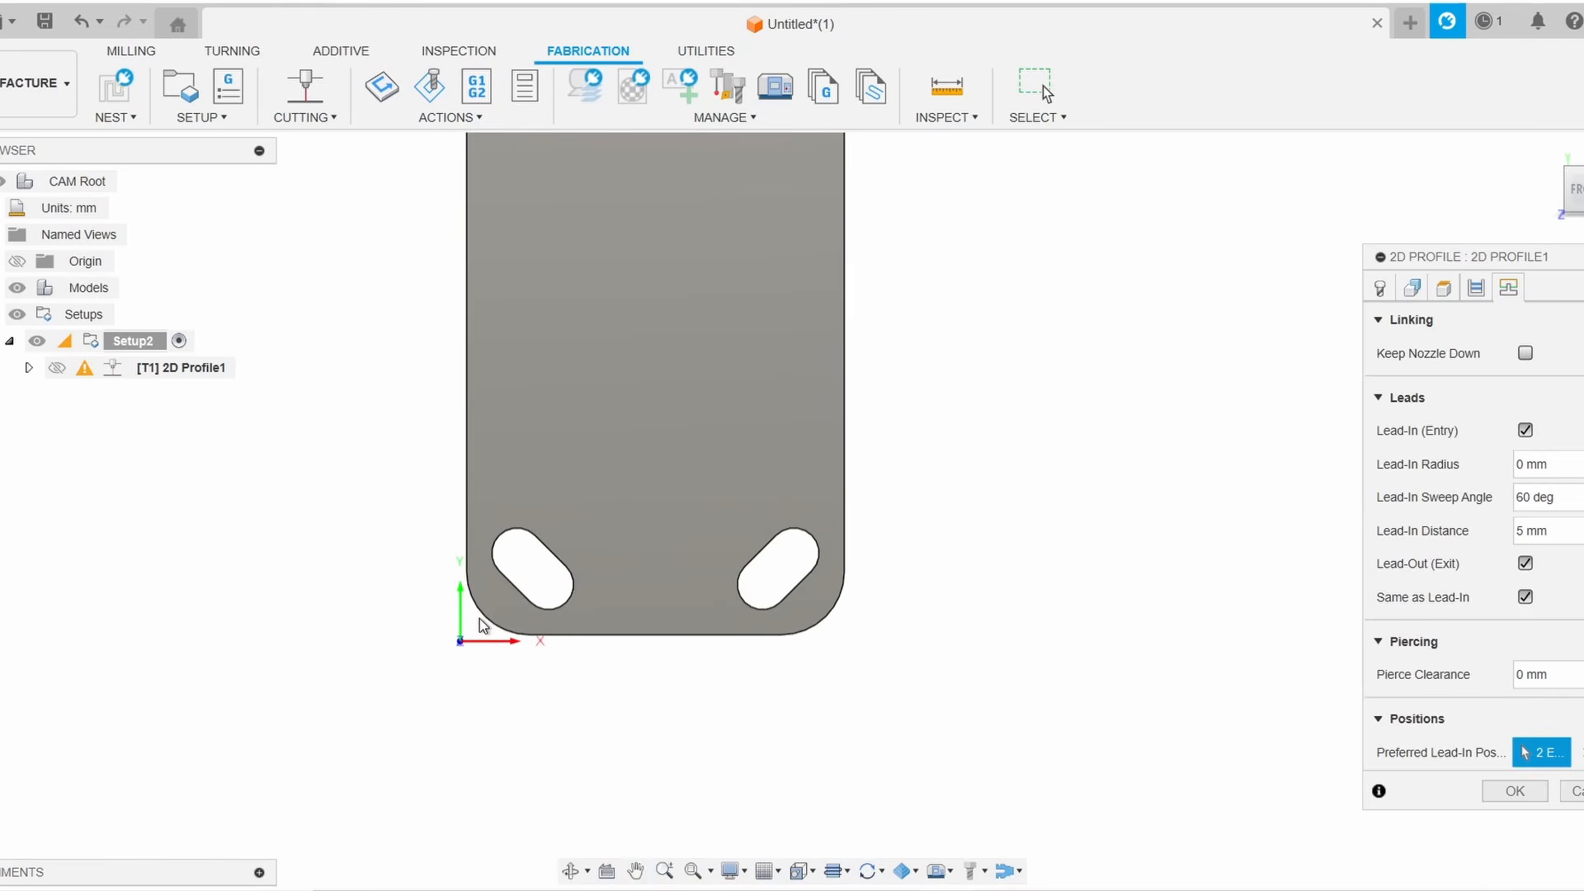
{"action": "scroll", "coordinate": [504, 594], "scroll_direction": "up", "scroll_amount": 5}
{"action": "left_click", "coordinate": [527, 584]}
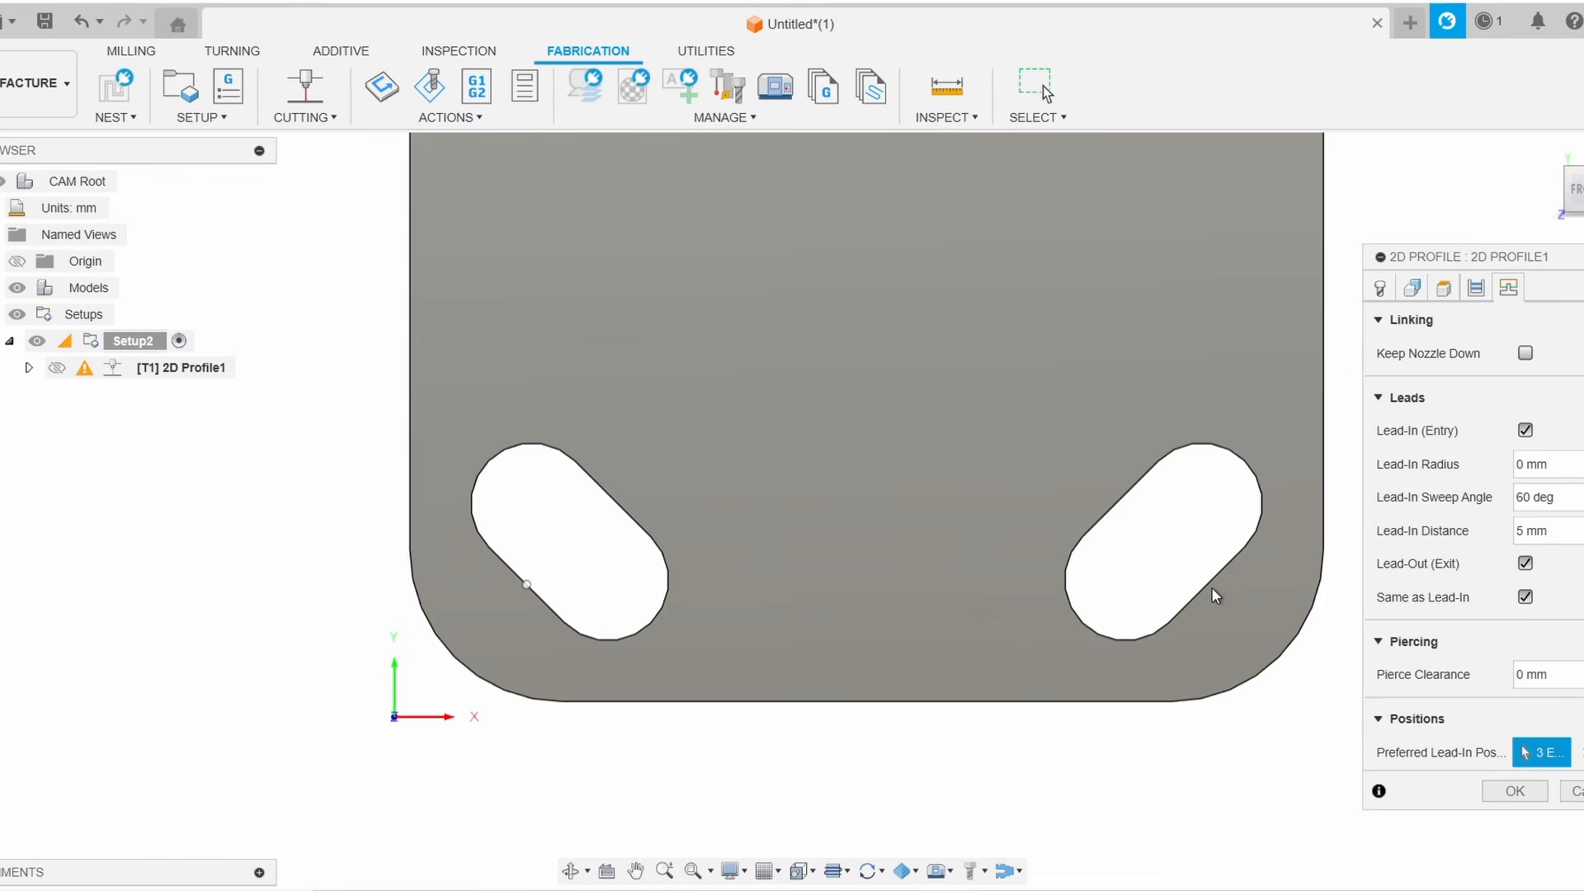
{"action": "left_click", "coordinate": [1210, 575]}
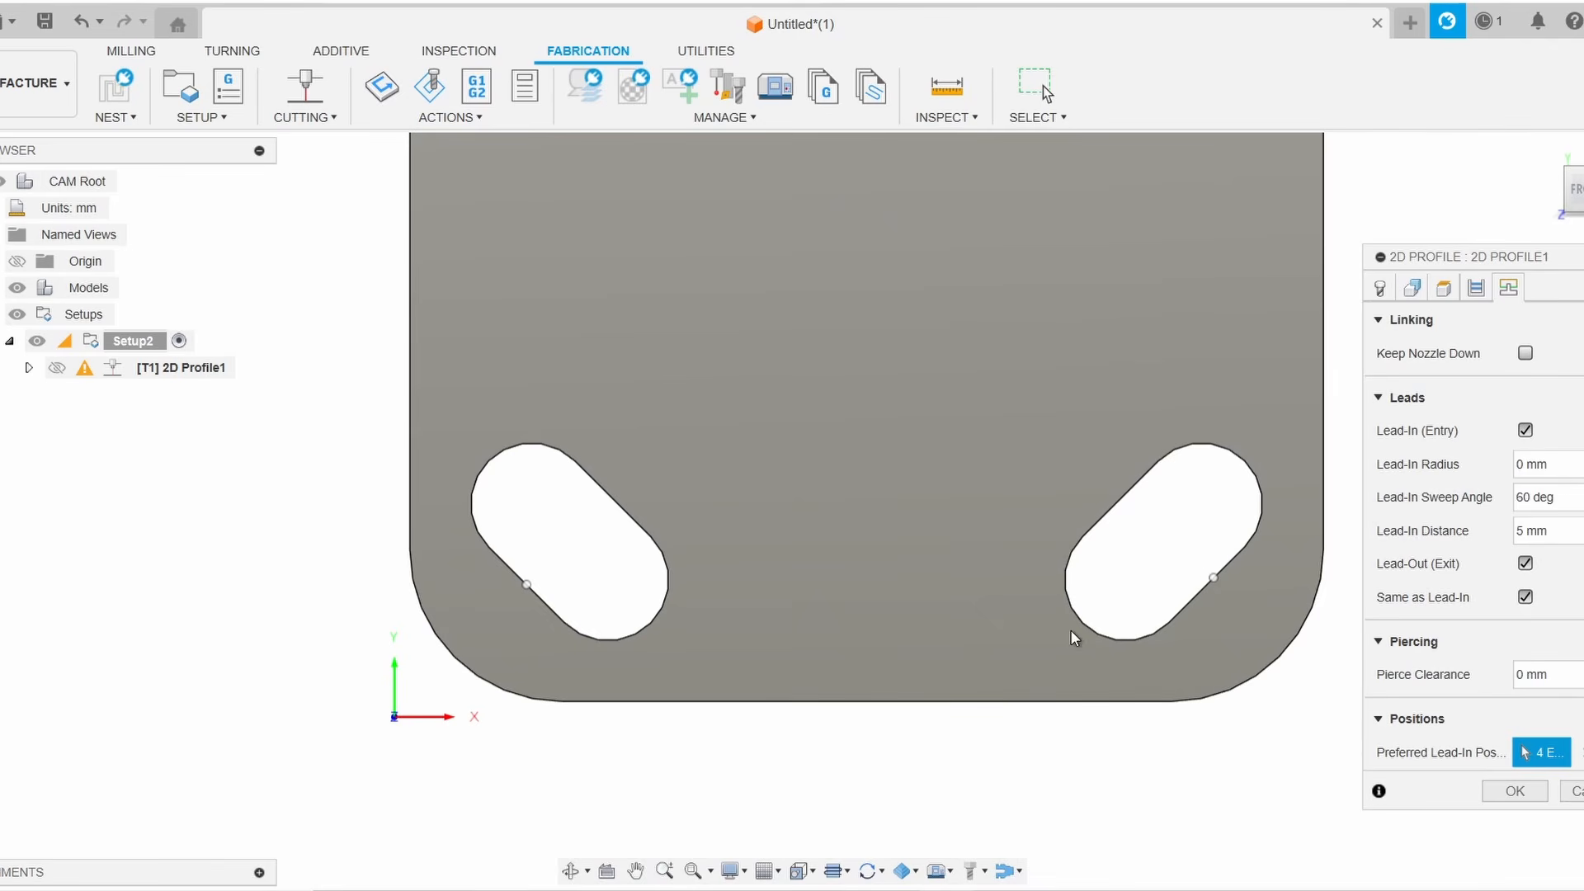
{"action": "left_click", "coordinate": [897, 703]}
{"action": "scroll", "coordinate": [829, 598], "scroll_direction": "down", "scroll_amount": 2}
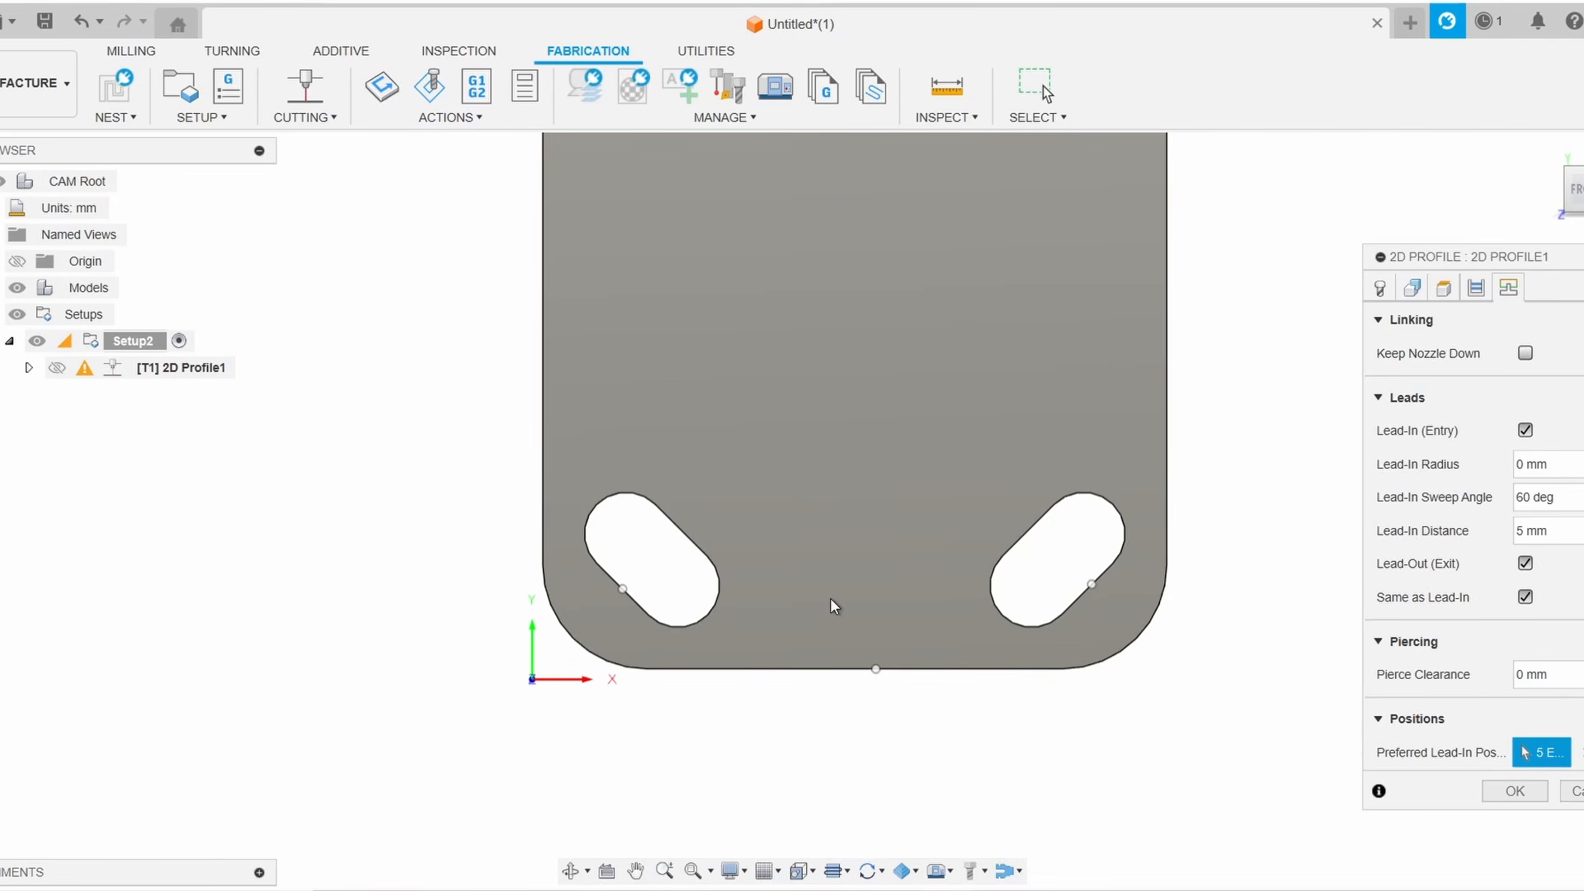
{"action": "middle_click_drag", "start_coordinate": [1224, 382], "coordinate": [1201, 422], "text": "shift"}
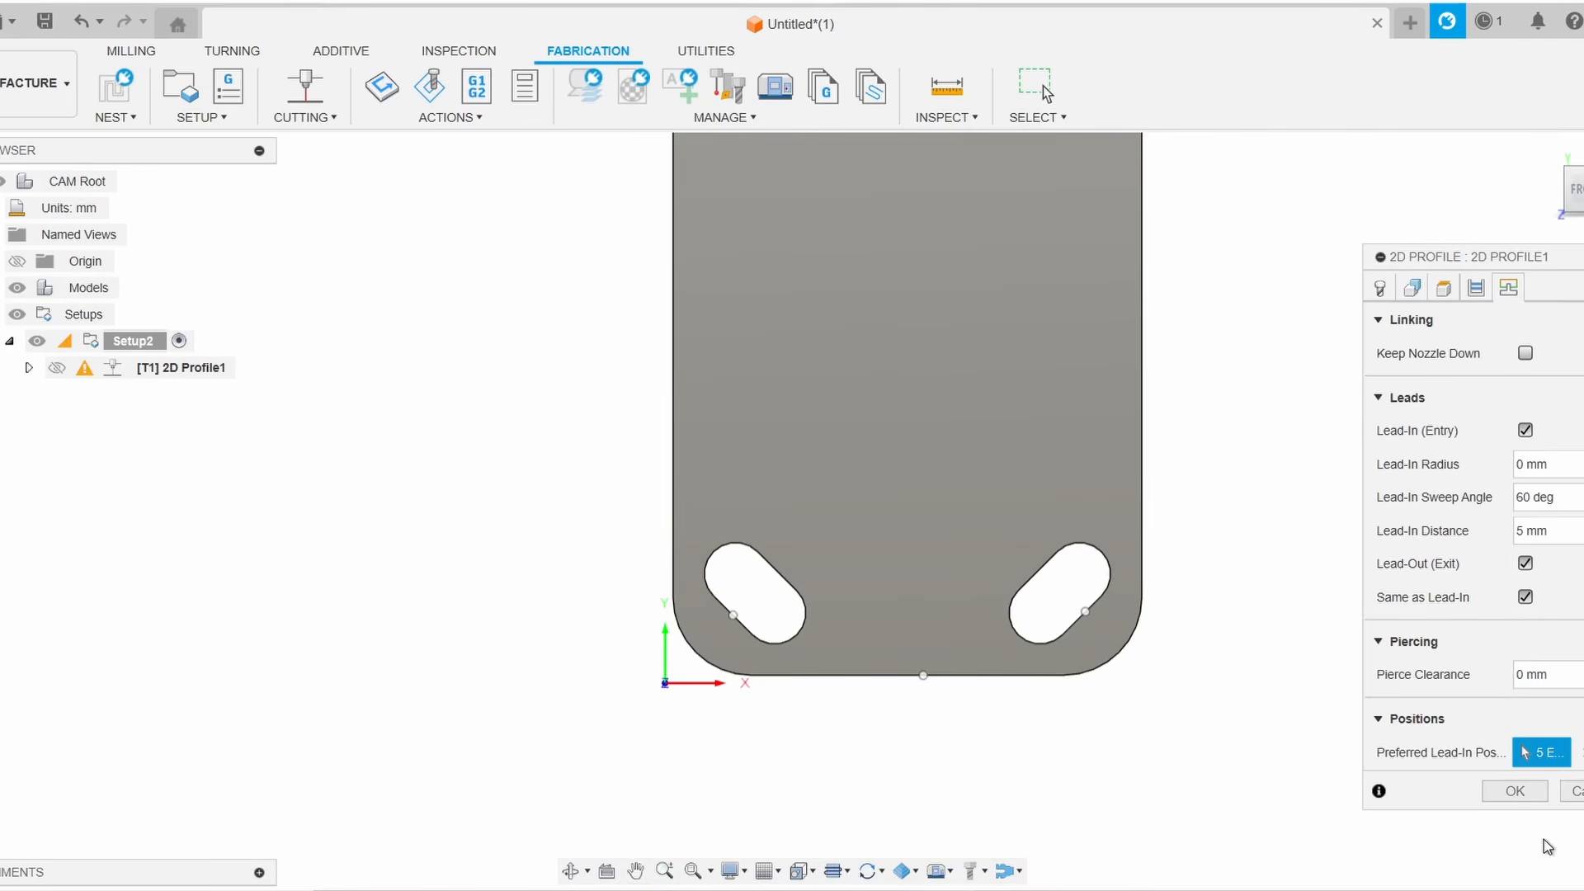
{"action": "left_click", "coordinate": [1516, 793]}
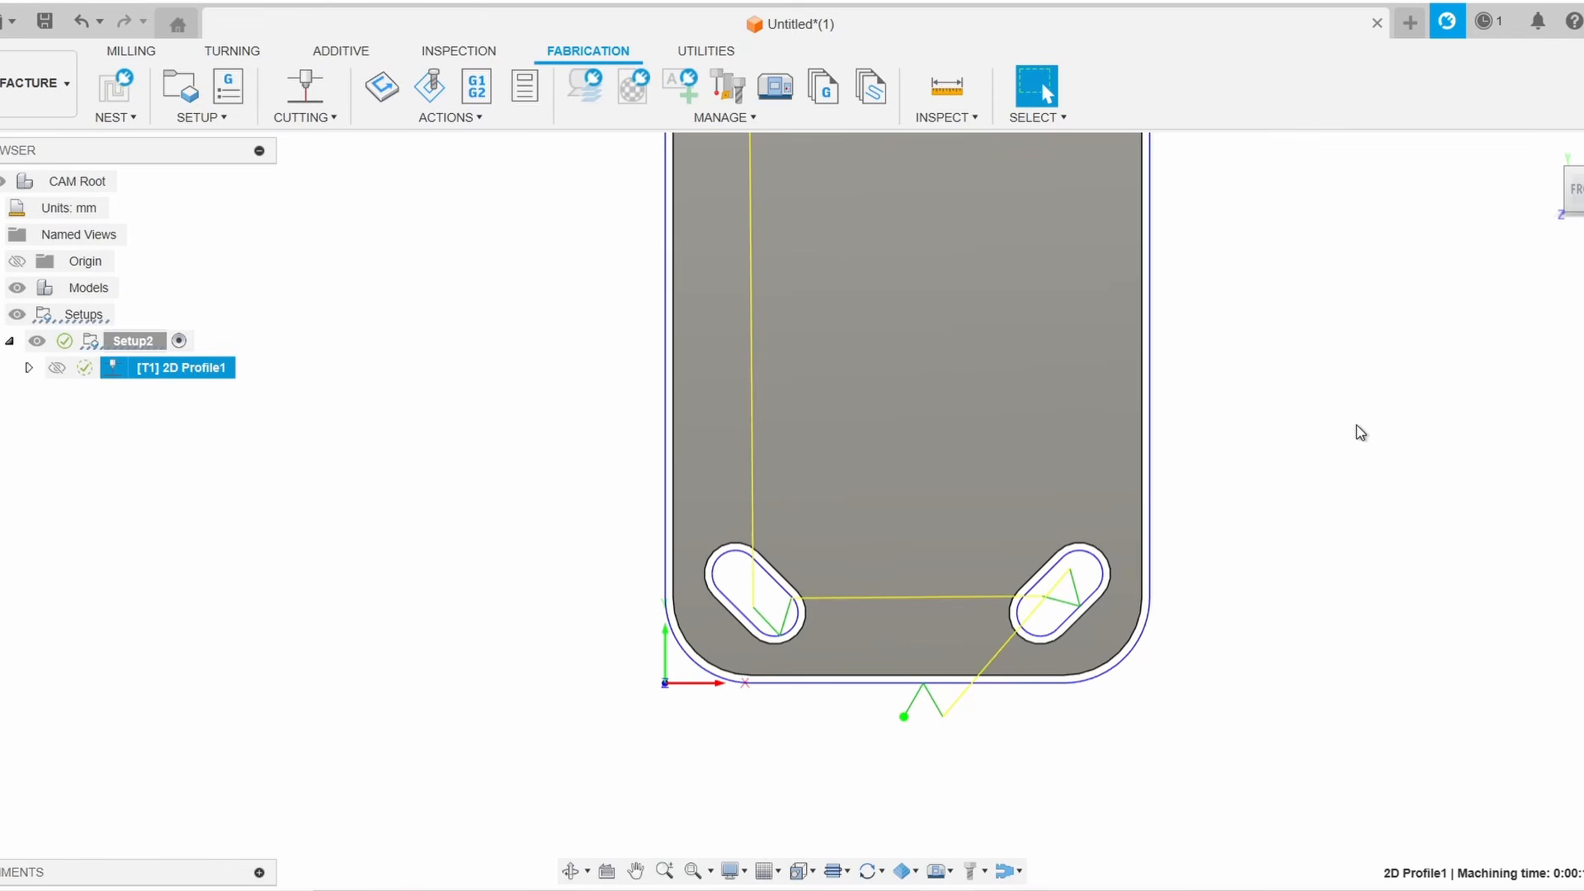
Start a simulation of the 2D Profile toolpath and play it at reduced speed
{"action": "scroll", "coordinate": [1356, 424], "scroll_direction": "down", "scroll_amount": 3}
{"action": "mouse_move", "coordinate": [1355, 431]}
{"action": "middle_mouse_down"}
{"action": "mouse_move", "coordinate": [1308, 460]}
{"action": "mouse_move", "coordinate": [1186, 618]}
{"action": "middle_mouse_up"}
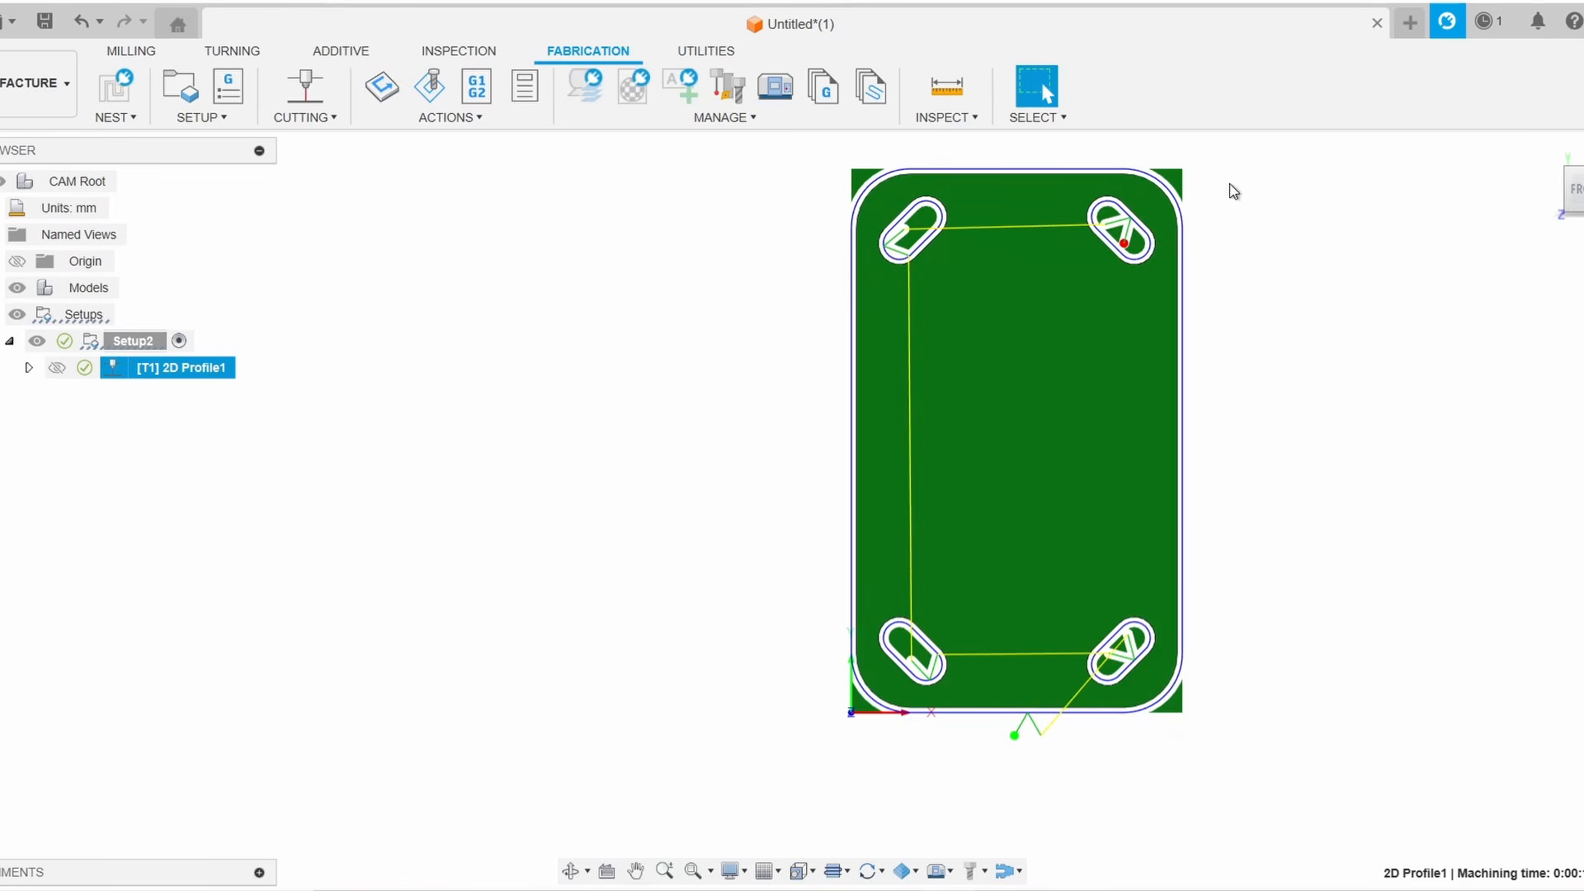
{"action": "middle_click_drag", "start_coordinate": [1423, 171], "coordinate": [1274, 264]}
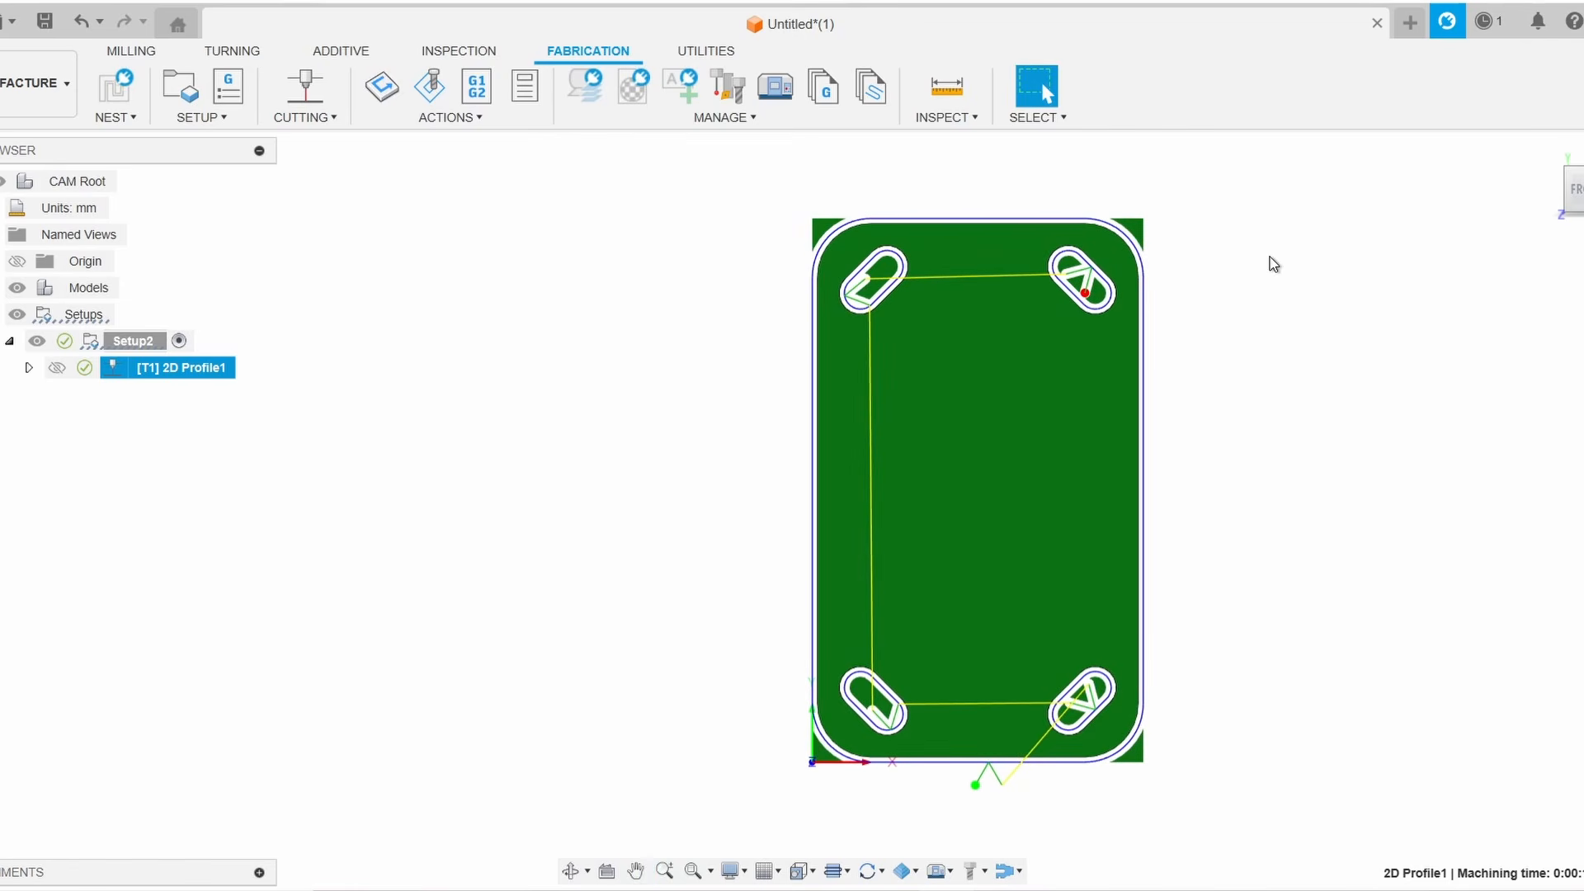
{"action": "left_click", "coordinate": [444, 84]}
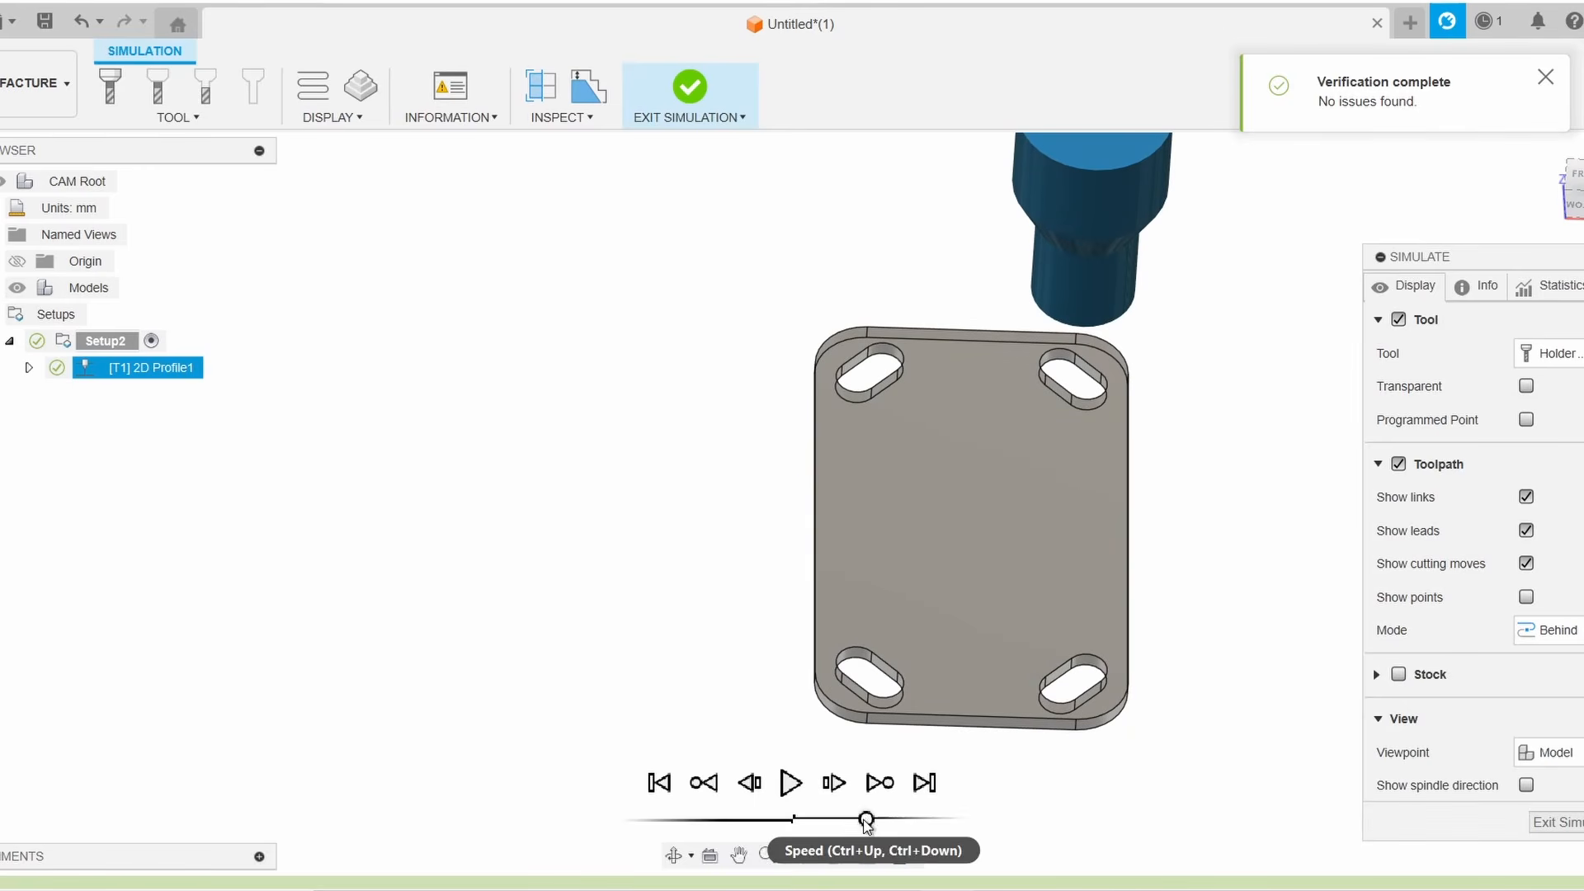
{"action": "left_click_drag", "start_coordinate": [866, 819], "coordinate": [829, 819]}
{"action": "left_click", "coordinate": [791, 782]}
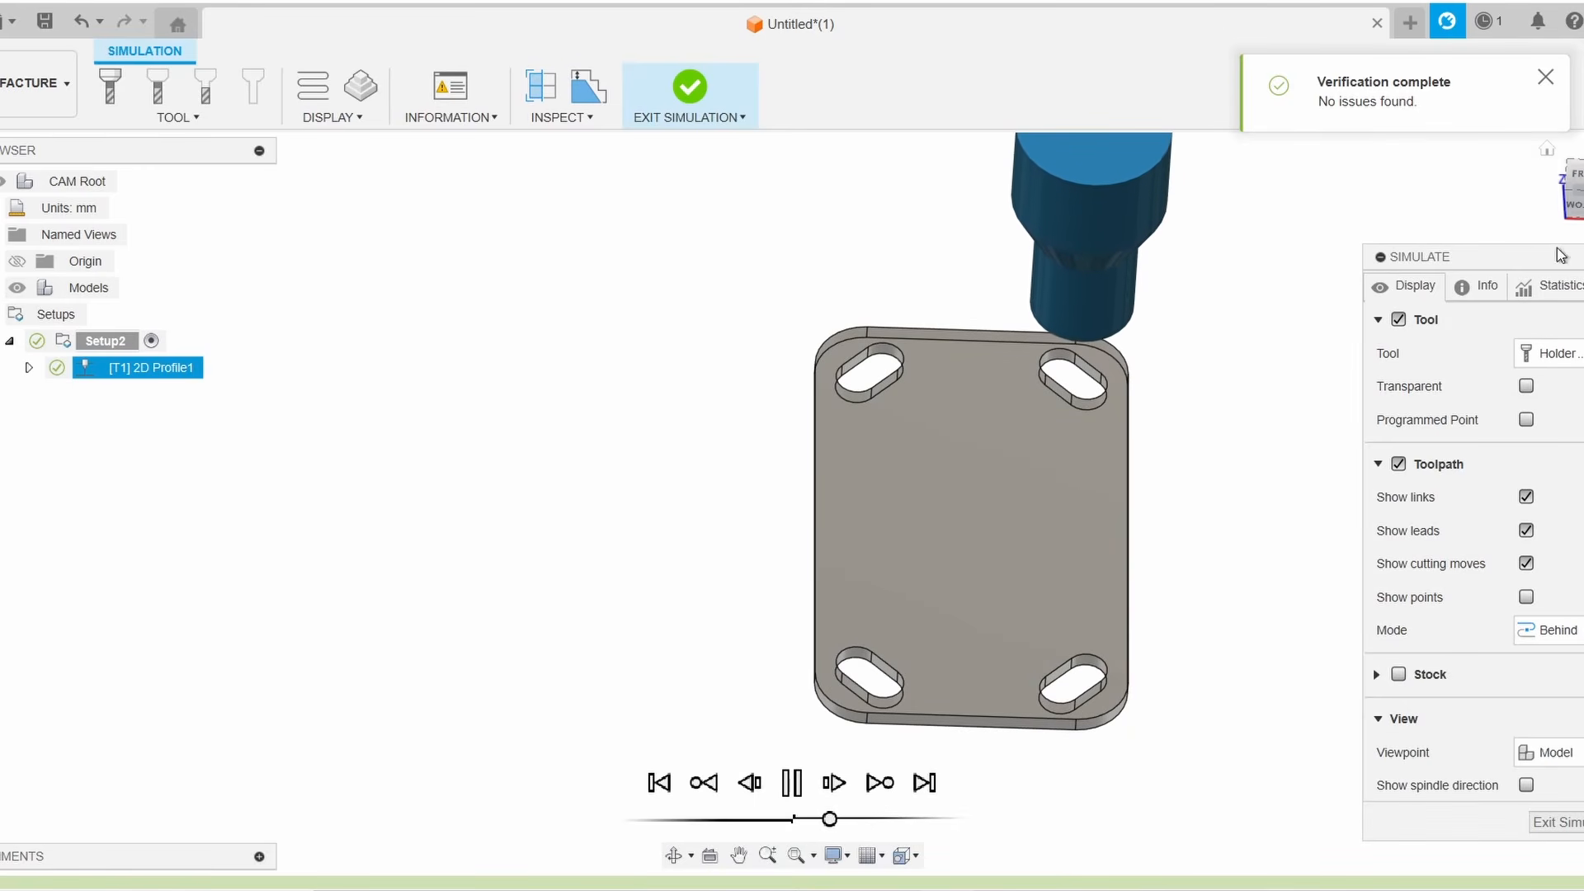
Watch the simulated cut from several angles, return to the front view, and exit the simulation
{"action": "middle_click_drag", "start_coordinate": [850, 577], "coordinate": [790, 491], "text": "shift"}
{"action": "scroll", "coordinate": [933, 742], "scroll_direction": "up", "scroll_amount": 3}
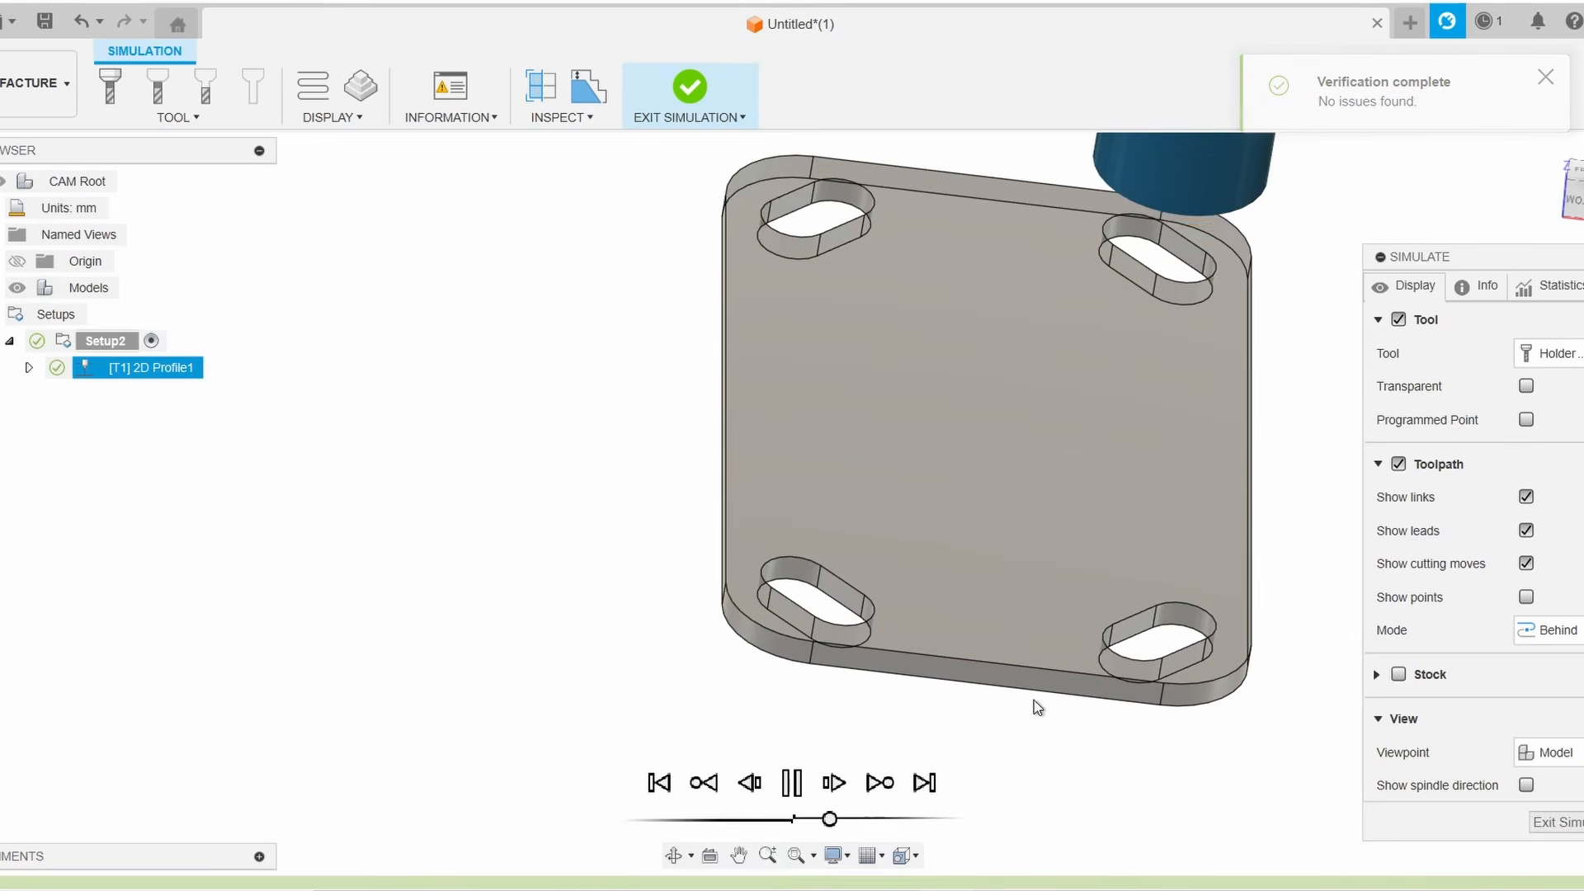
{"action": "scroll", "coordinate": [1294, 394], "scroll_direction": "down", "scroll_amount": 1}
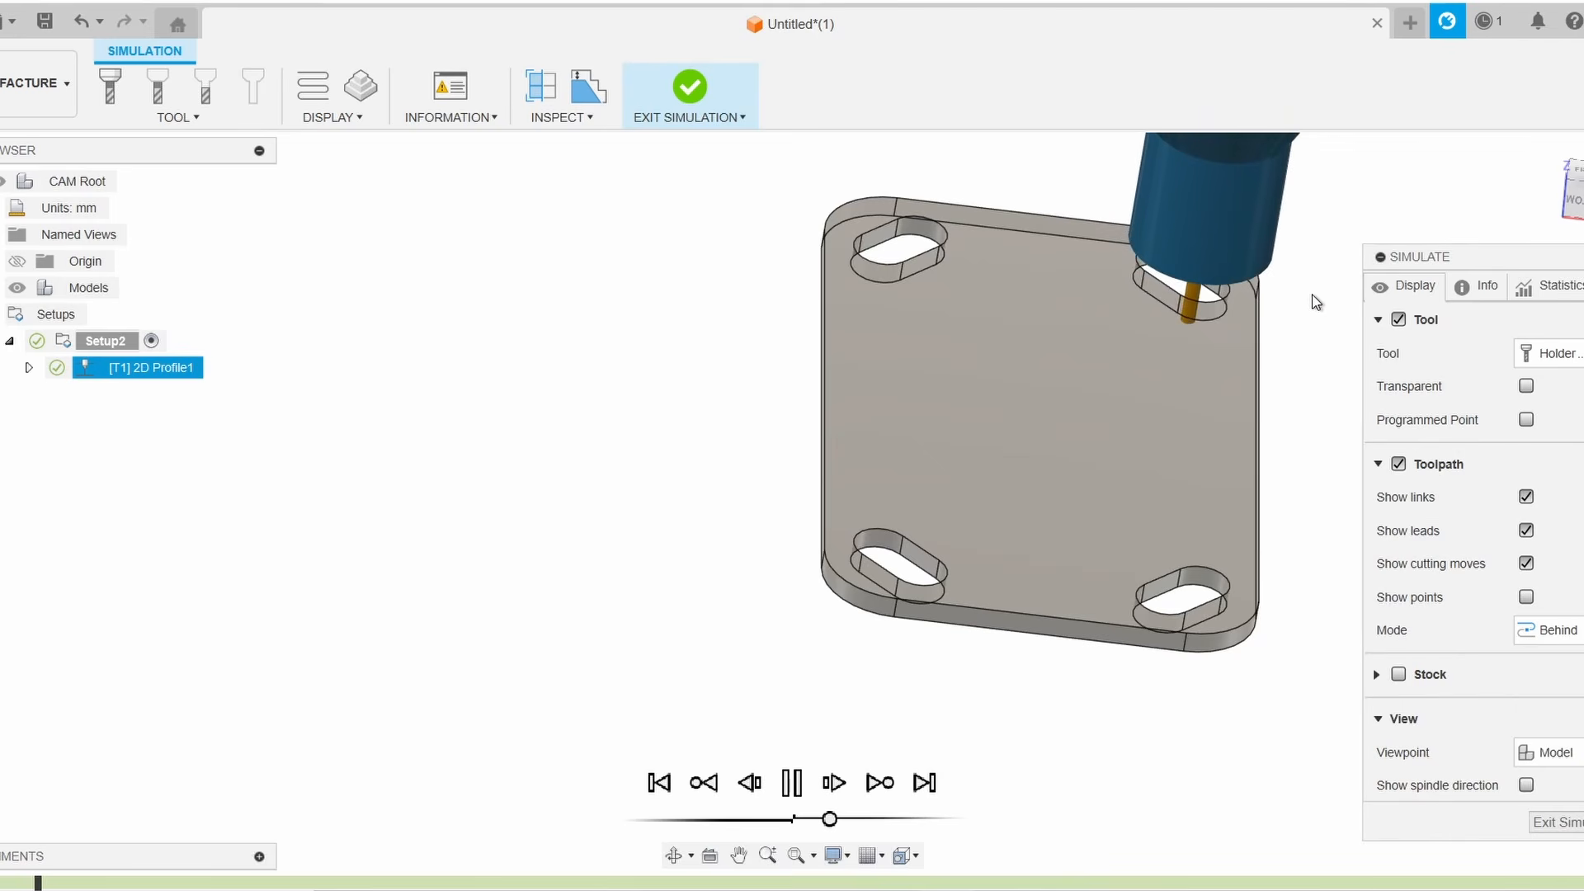
{"action": "middle_click_drag", "start_coordinate": [1305, 307], "coordinate": [1209, 386]}
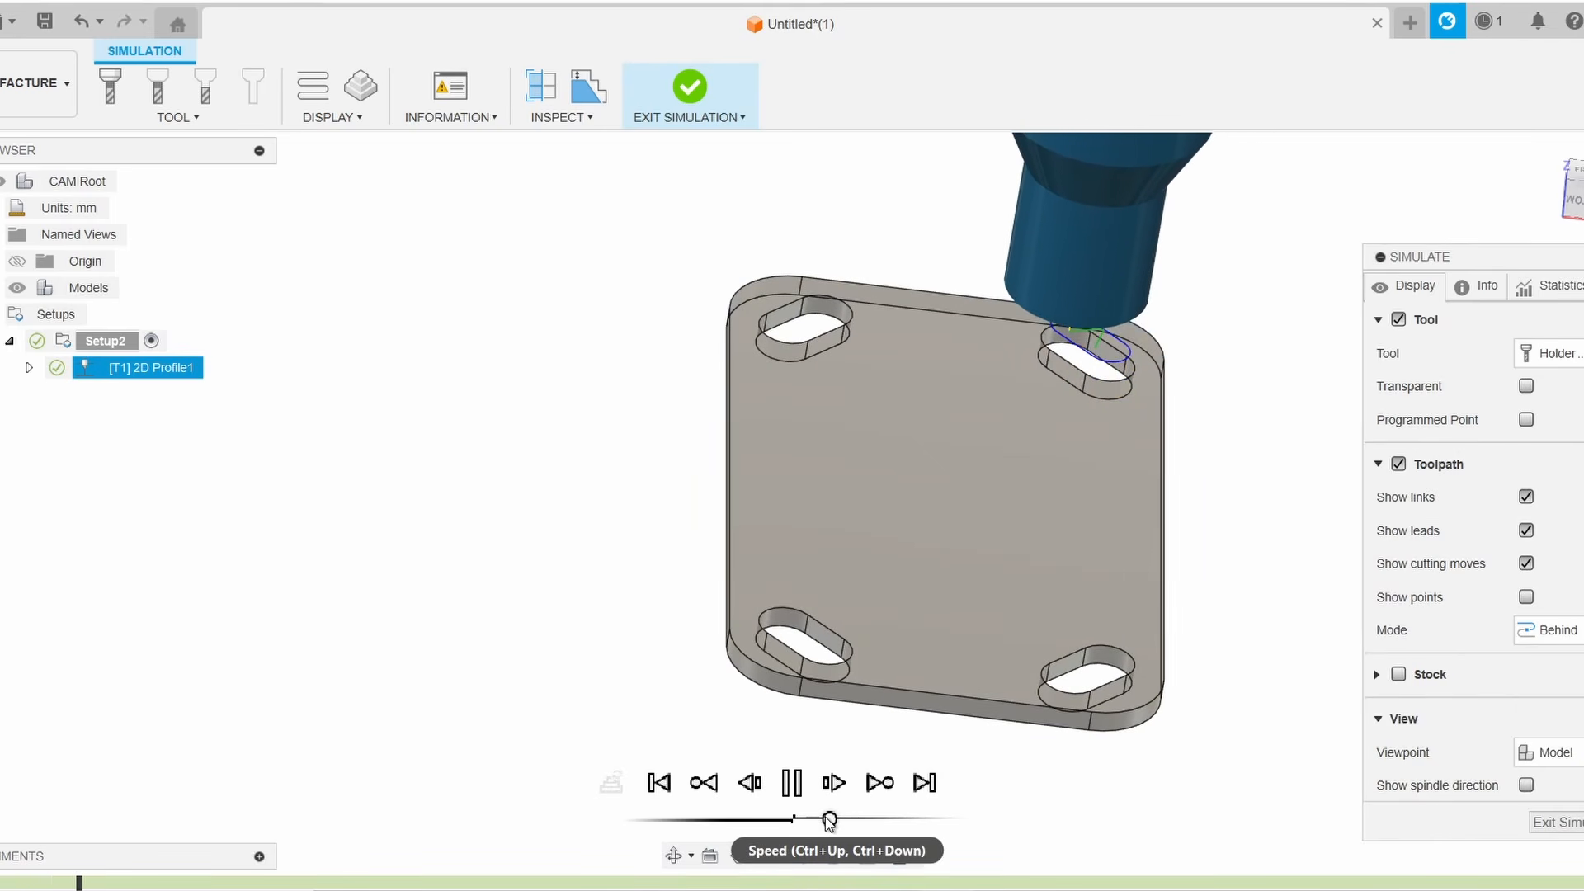
{"action": "left_click_drag", "start_coordinate": [828, 819], "coordinate": [866, 821]}
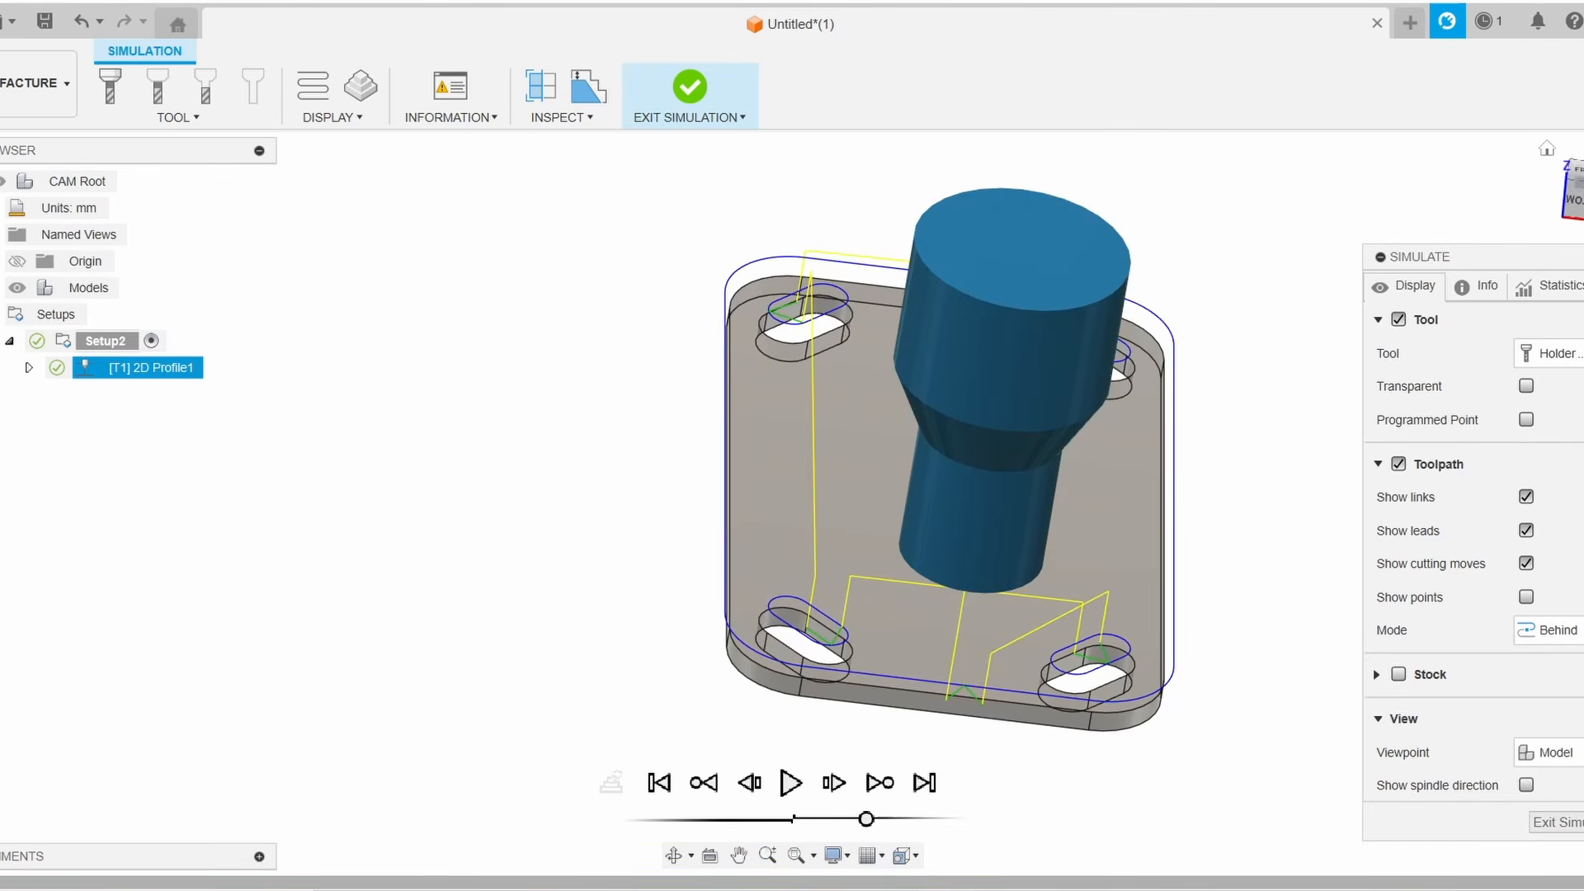
{"action": "left_click_drag", "start_coordinate": [1574, 162], "coordinate": [1570, 142]}
{"action": "middle_click_drag", "start_coordinate": [685, 396], "coordinate": [552, 584], "text": "shift"}
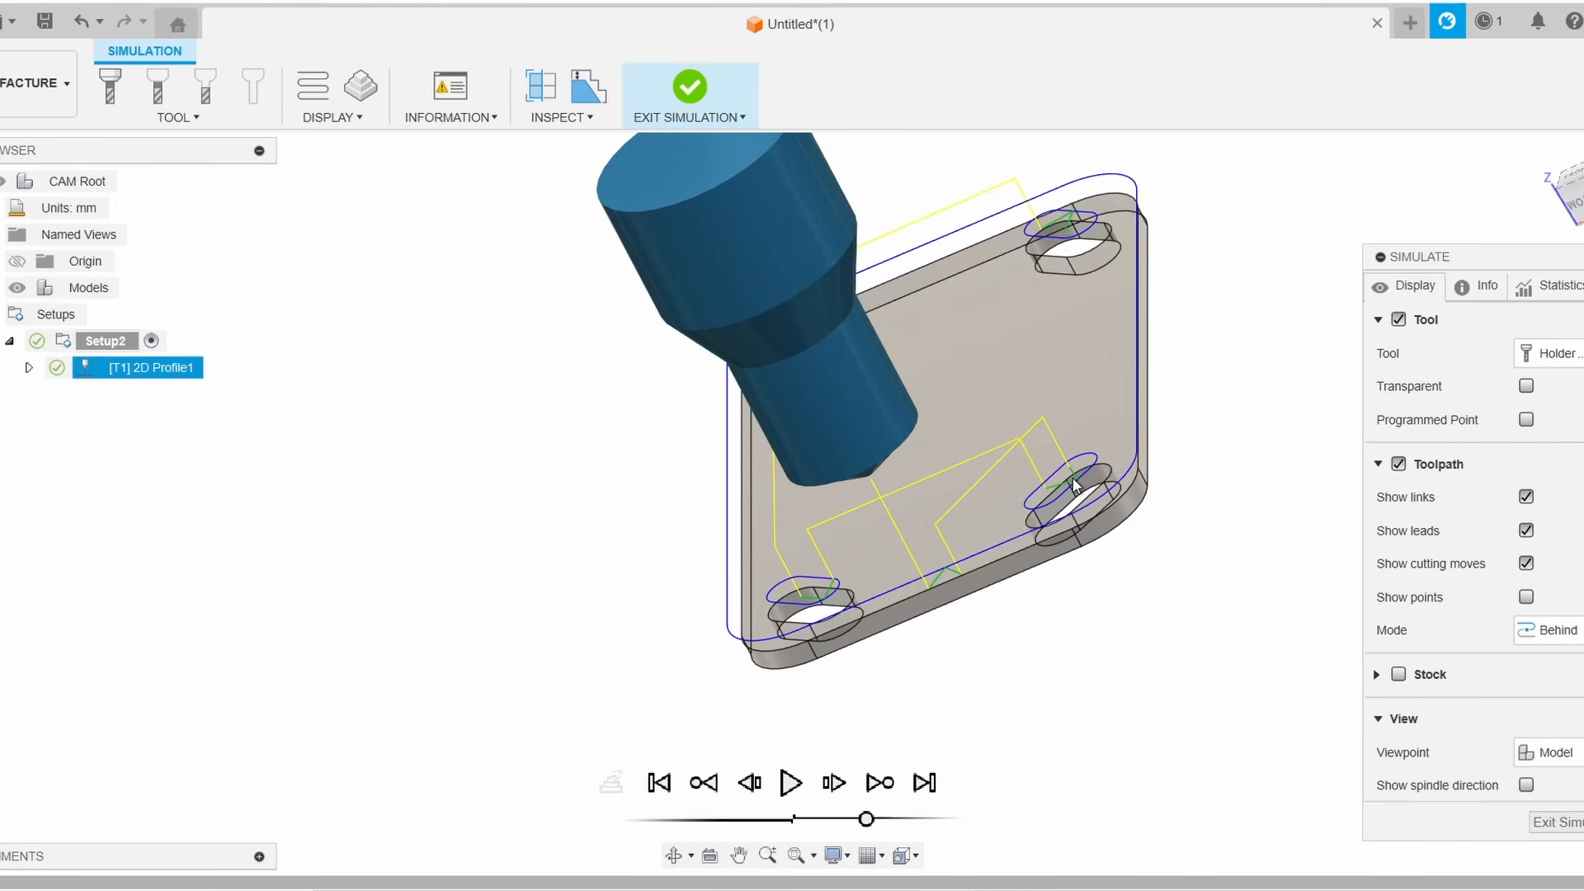
{"action": "scroll", "coordinate": [1078, 491], "scroll_direction": "up", "scroll_amount": 3}
{"action": "scroll", "coordinate": [1081, 489], "scroll_direction": "down", "scroll_amount": 4}
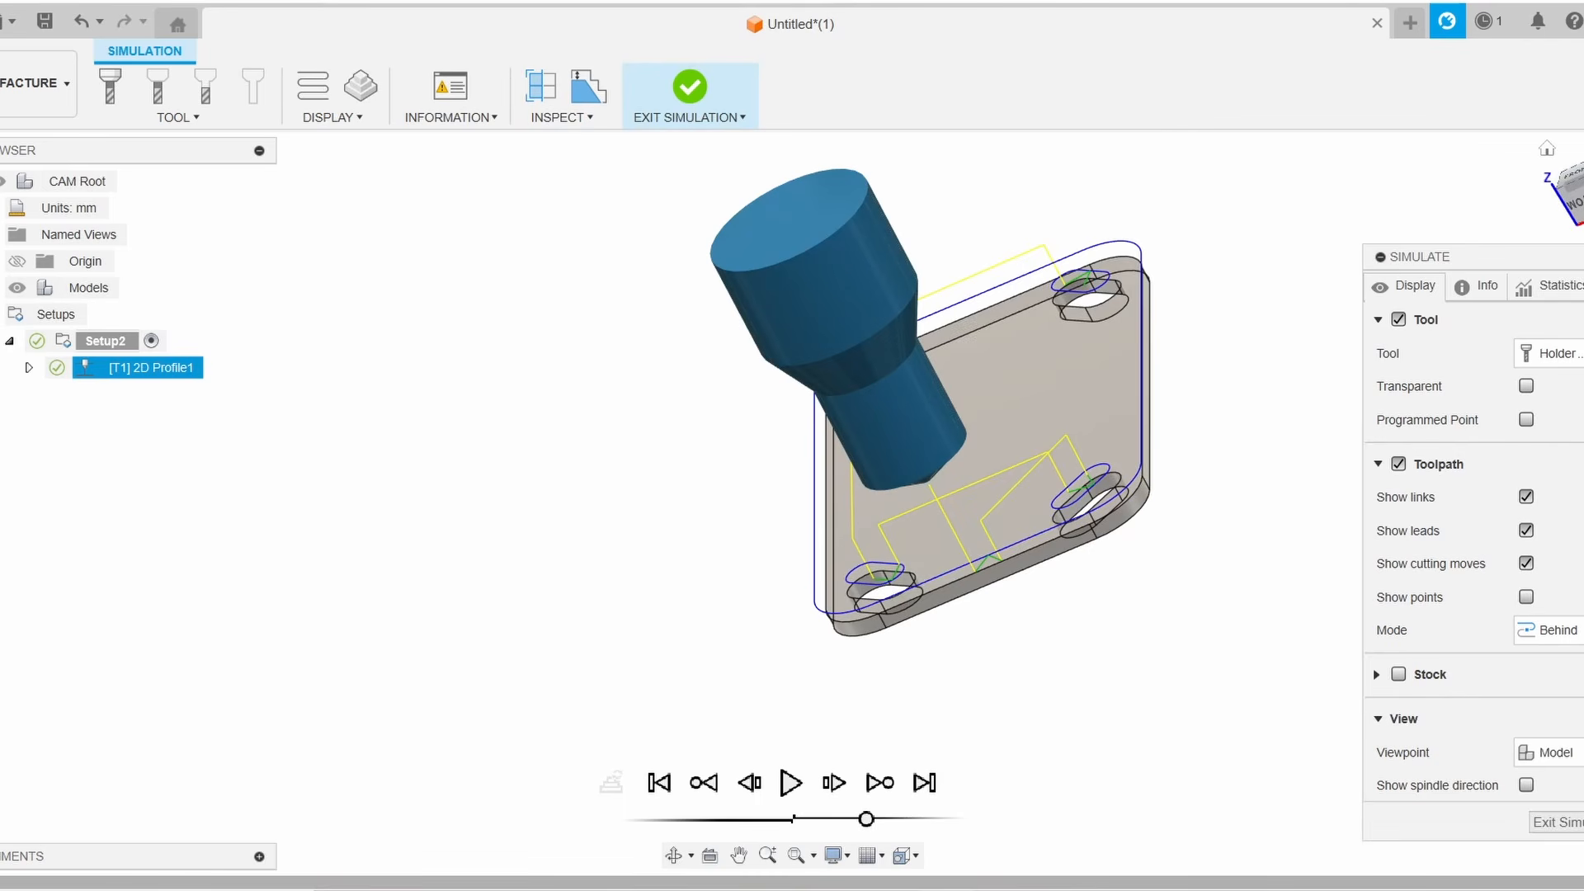
{"action": "left_click", "coordinate": [1569, 175]}
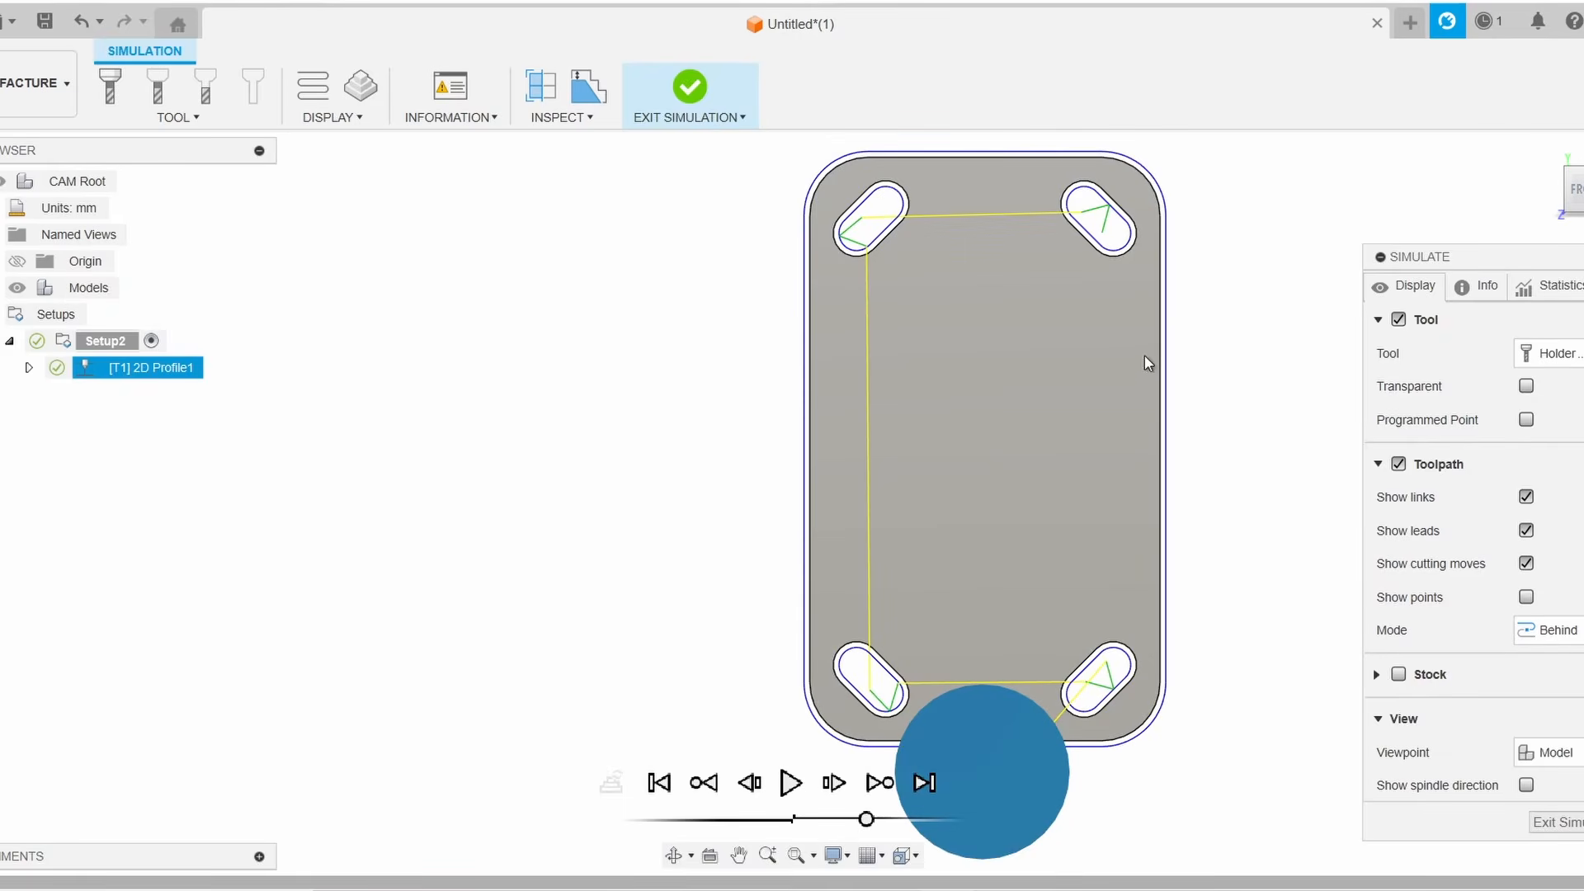
{"action": "left_click", "coordinate": [1556, 822]}
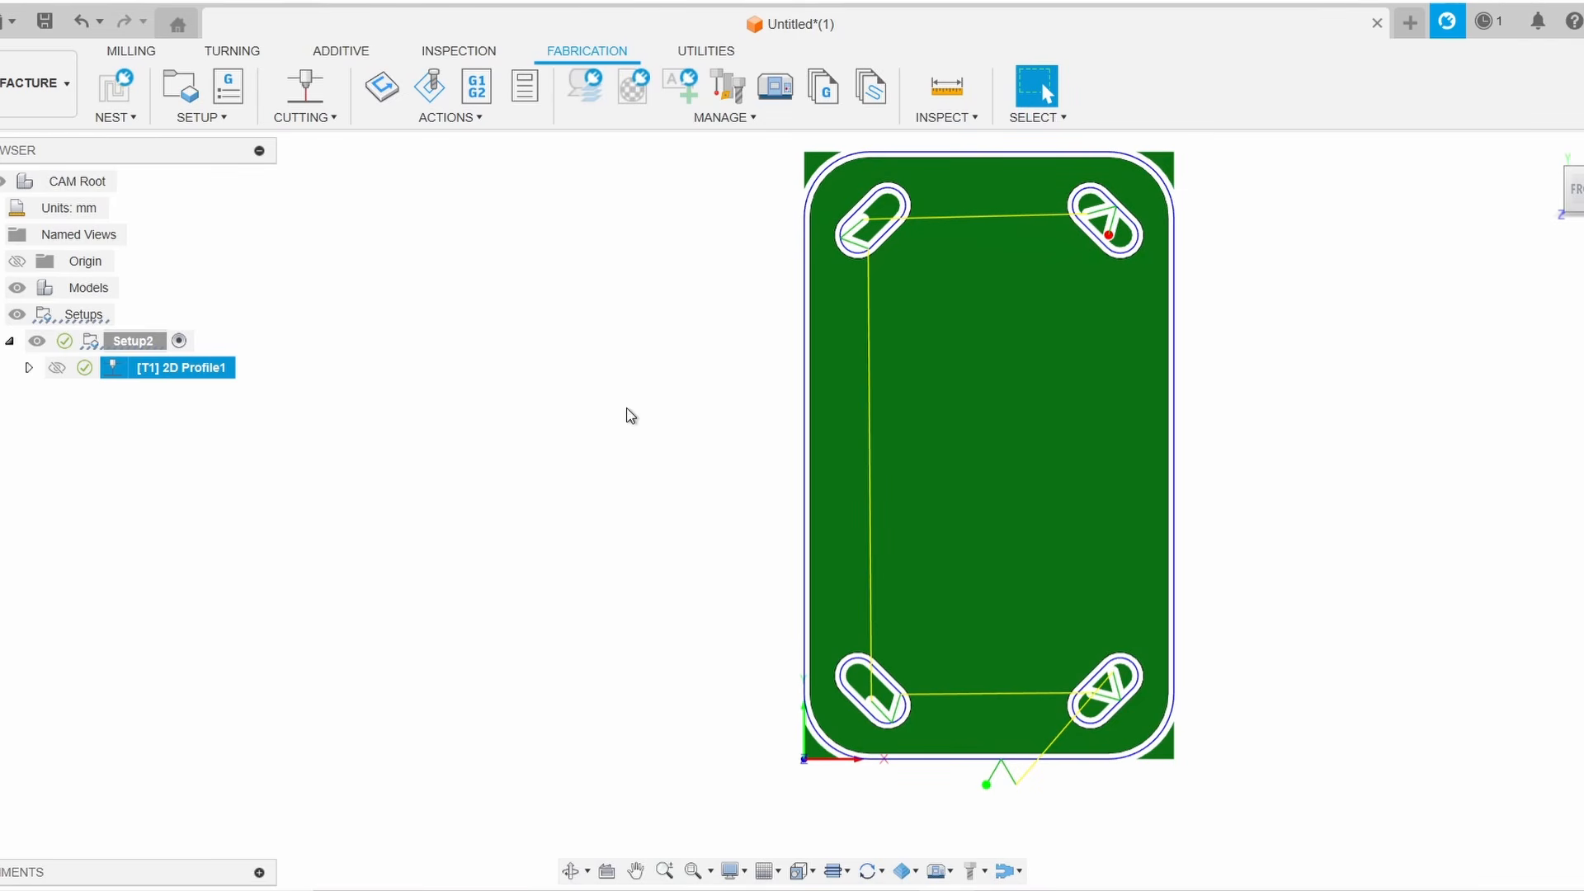
Post process the setup and name the NC program test caster plate
{"action": "middle_click_drag", "start_coordinate": [604, 370], "coordinate": [528, 451]}
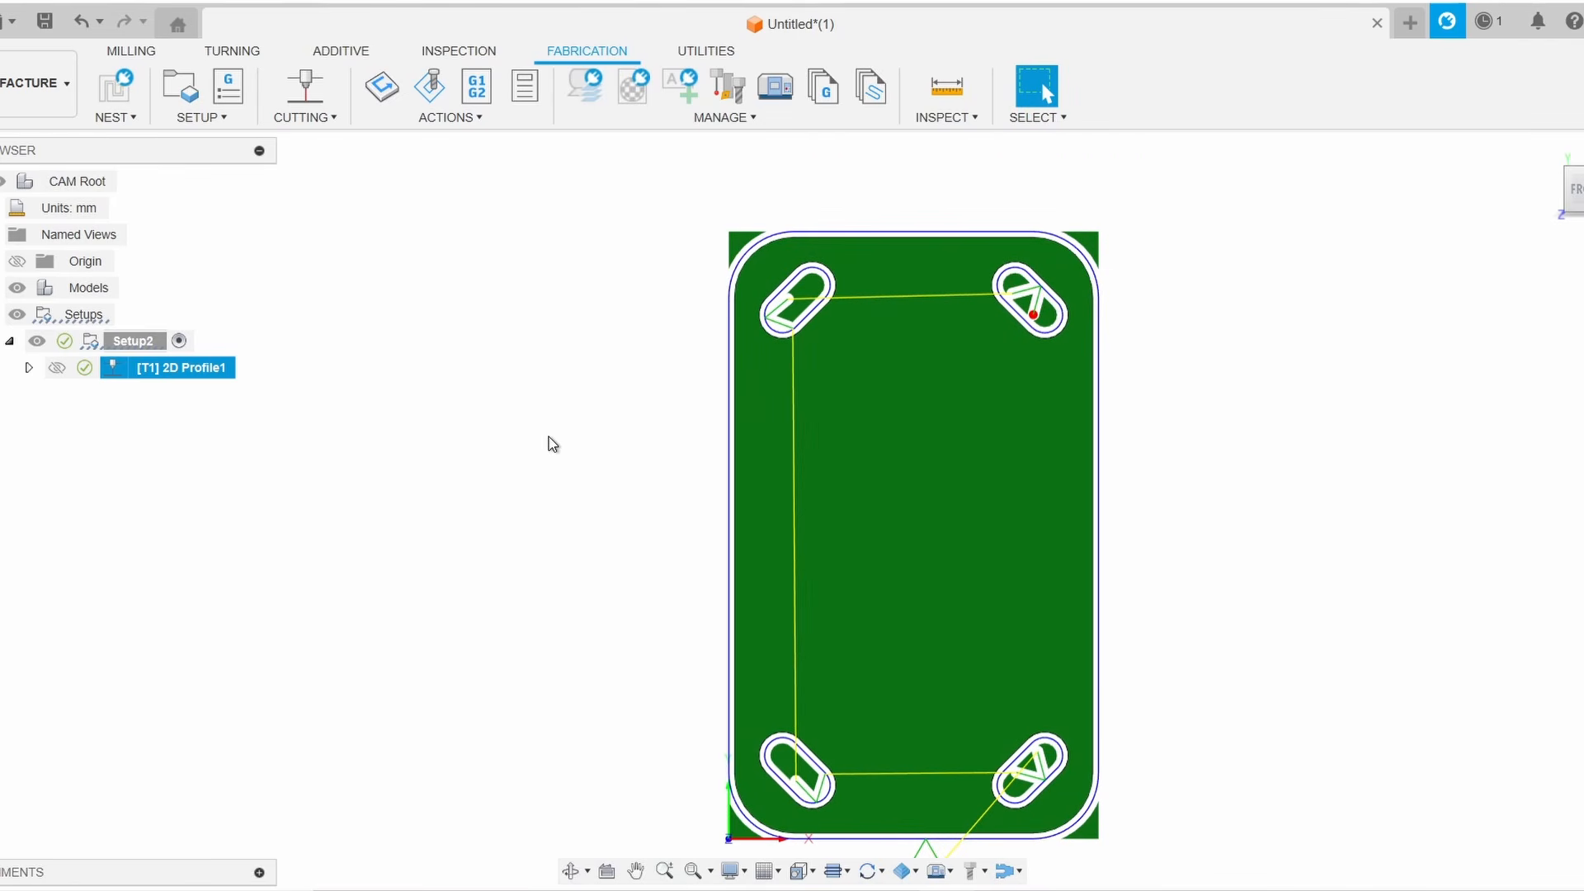
{"action": "left_click", "coordinate": [478, 89]}
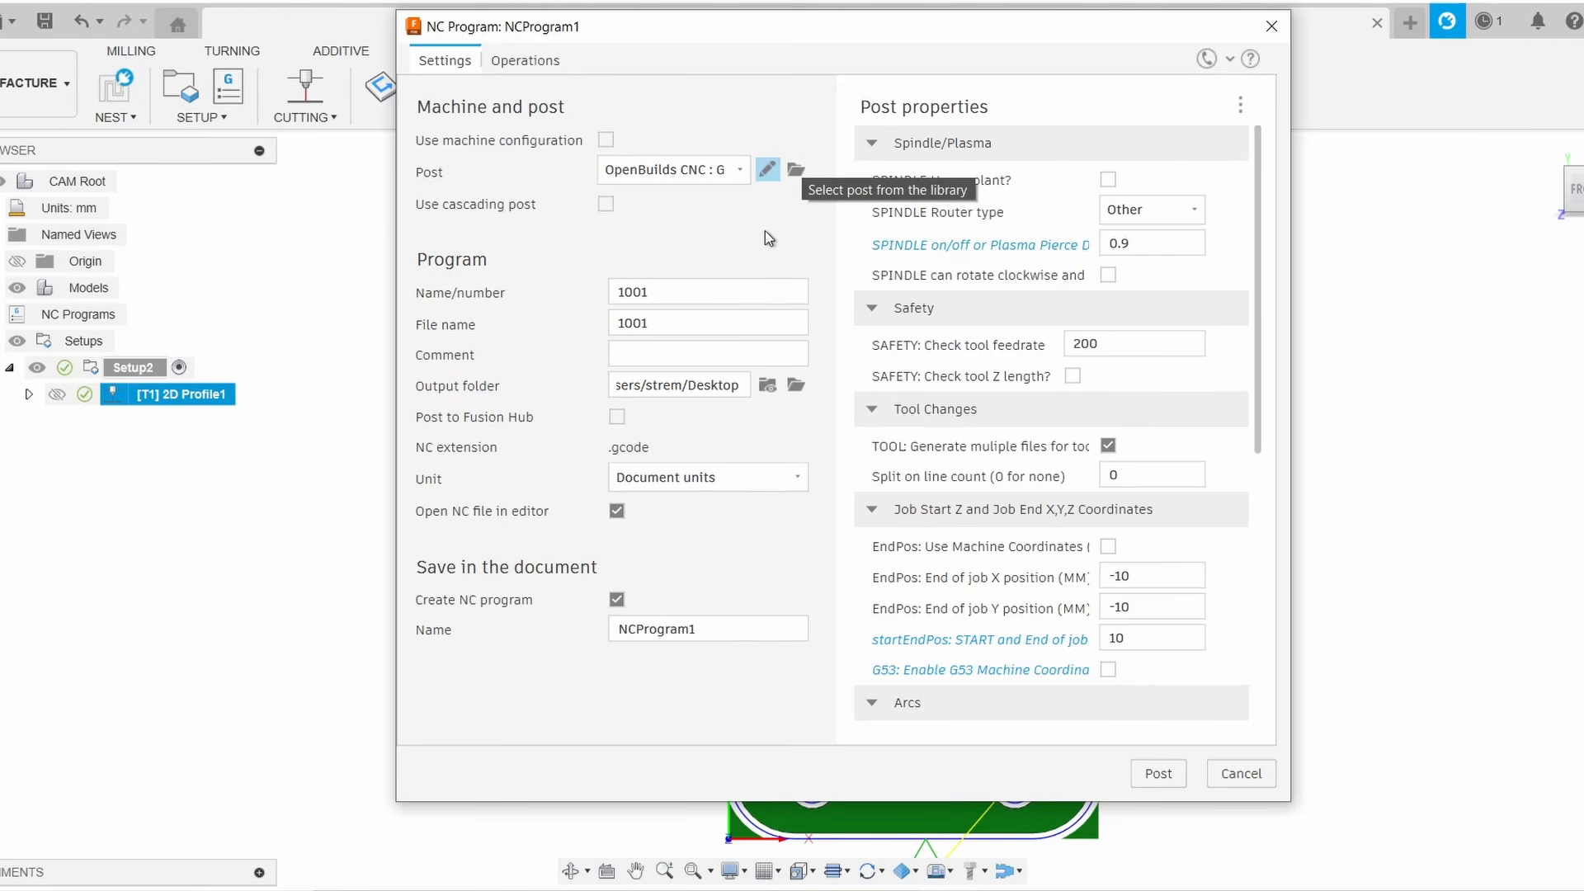
{"action": "left_click_drag", "start_coordinate": [686, 300], "coordinate": [577, 289]}
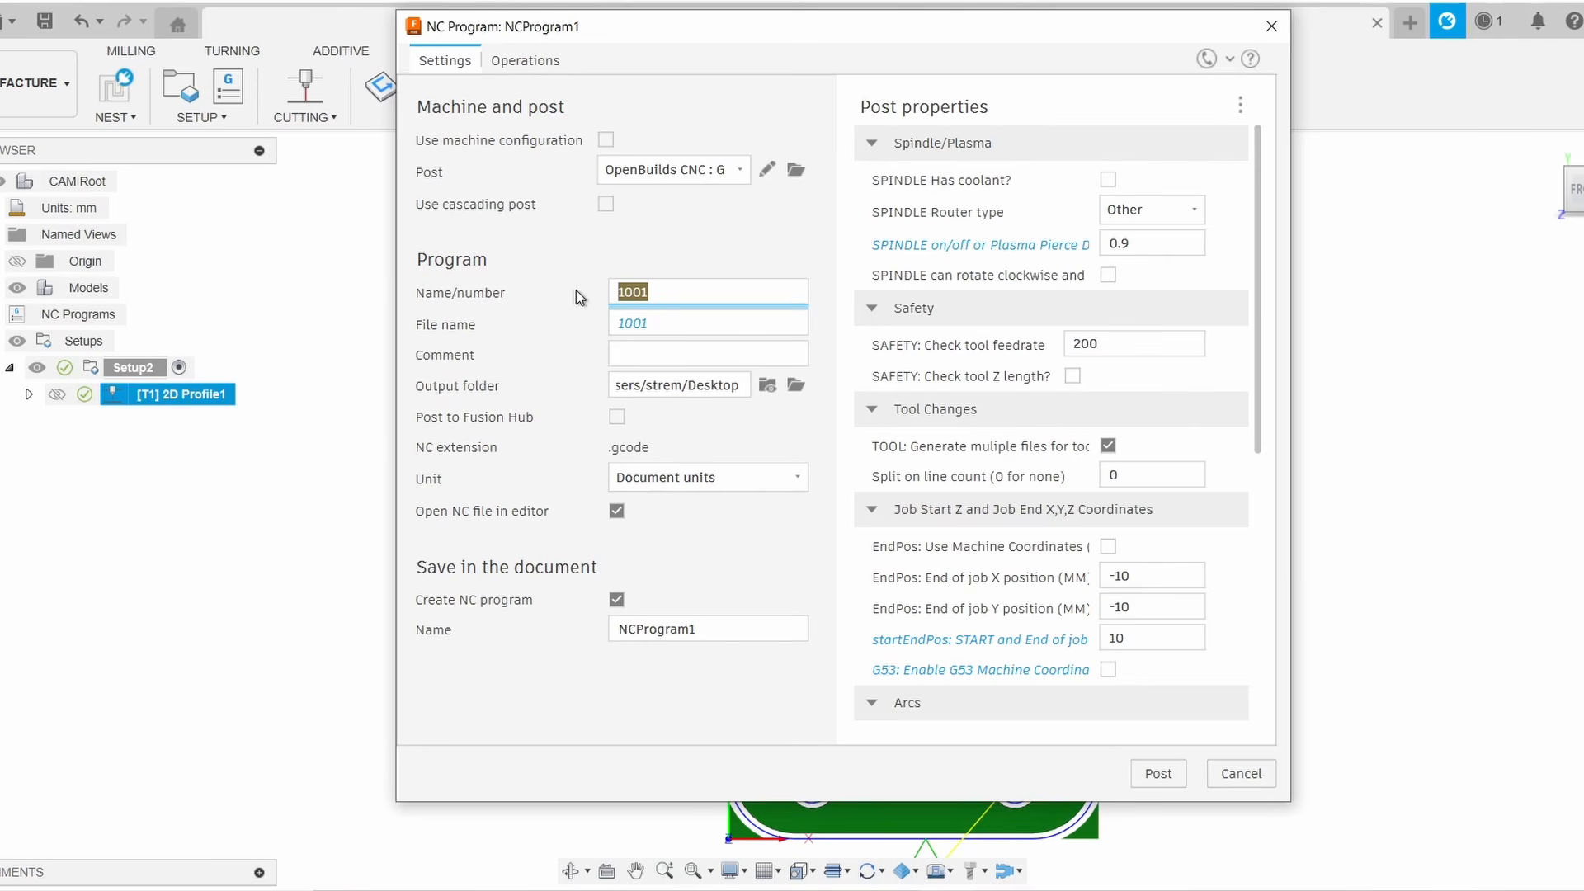
{"action": "type", "text": "test caster plate"}
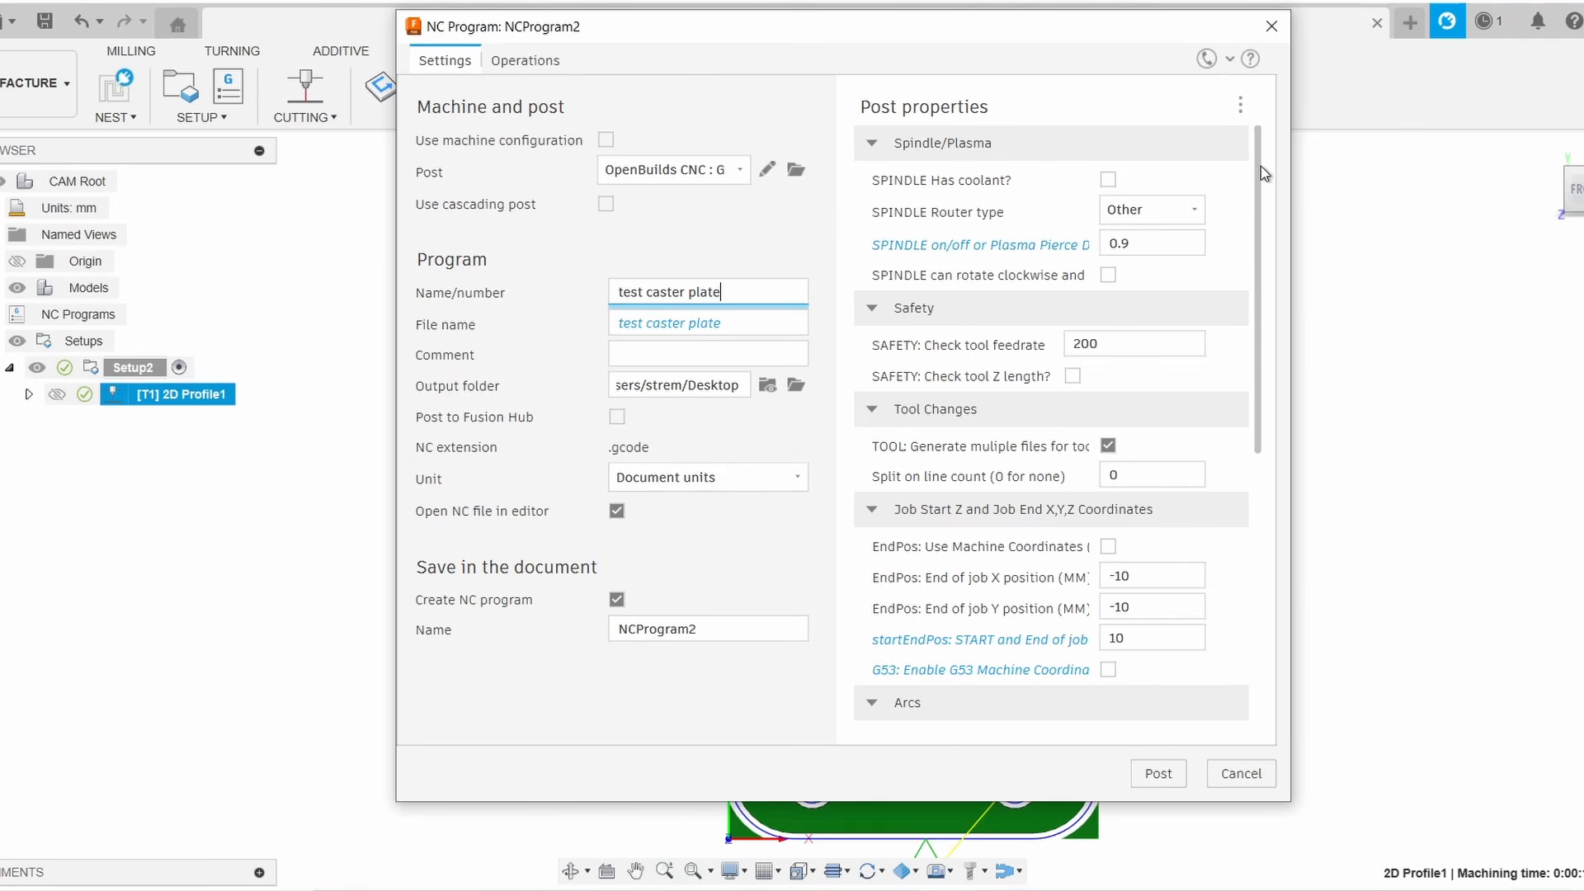
Toggle the G53 machine coordinates option on and back off in the post properties
{"action": "mouse_move", "coordinate": [1259, 166]}
{"action": "left_mouse_down"}
{"action": "mouse_move", "coordinate": [1227, 421]}
{"action": "mouse_move", "coordinate": [1237, 509]}
{"action": "mouse_move", "coordinate": [1252, 151]}
{"action": "left_mouse_up"}
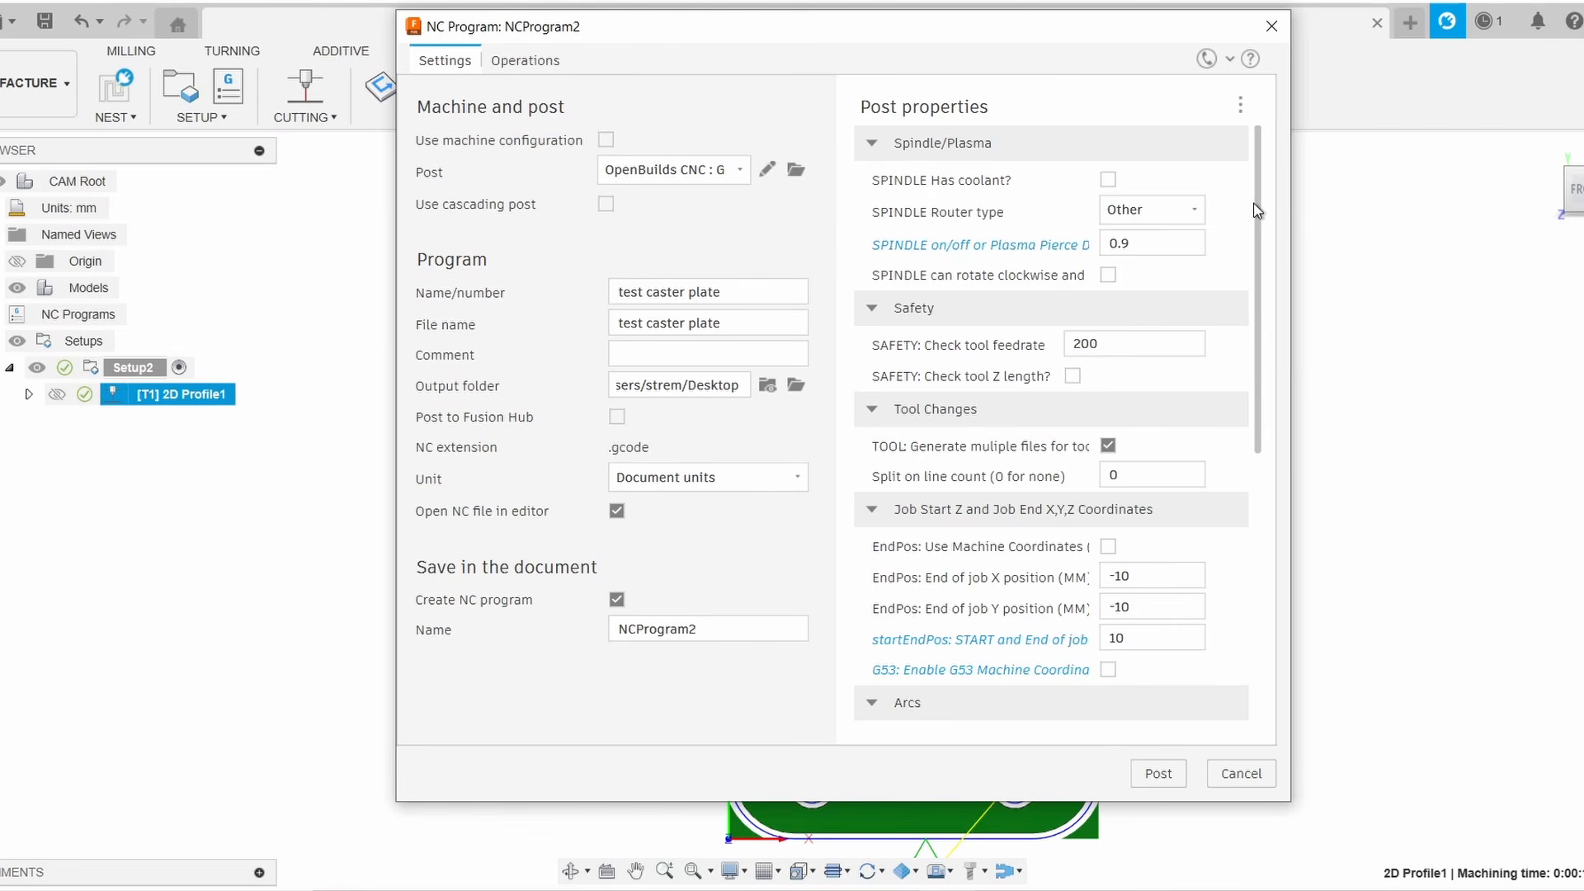
{"action": "left_click_drag", "start_coordinate": [1255, 201], "coordinate": [1270, 349]}
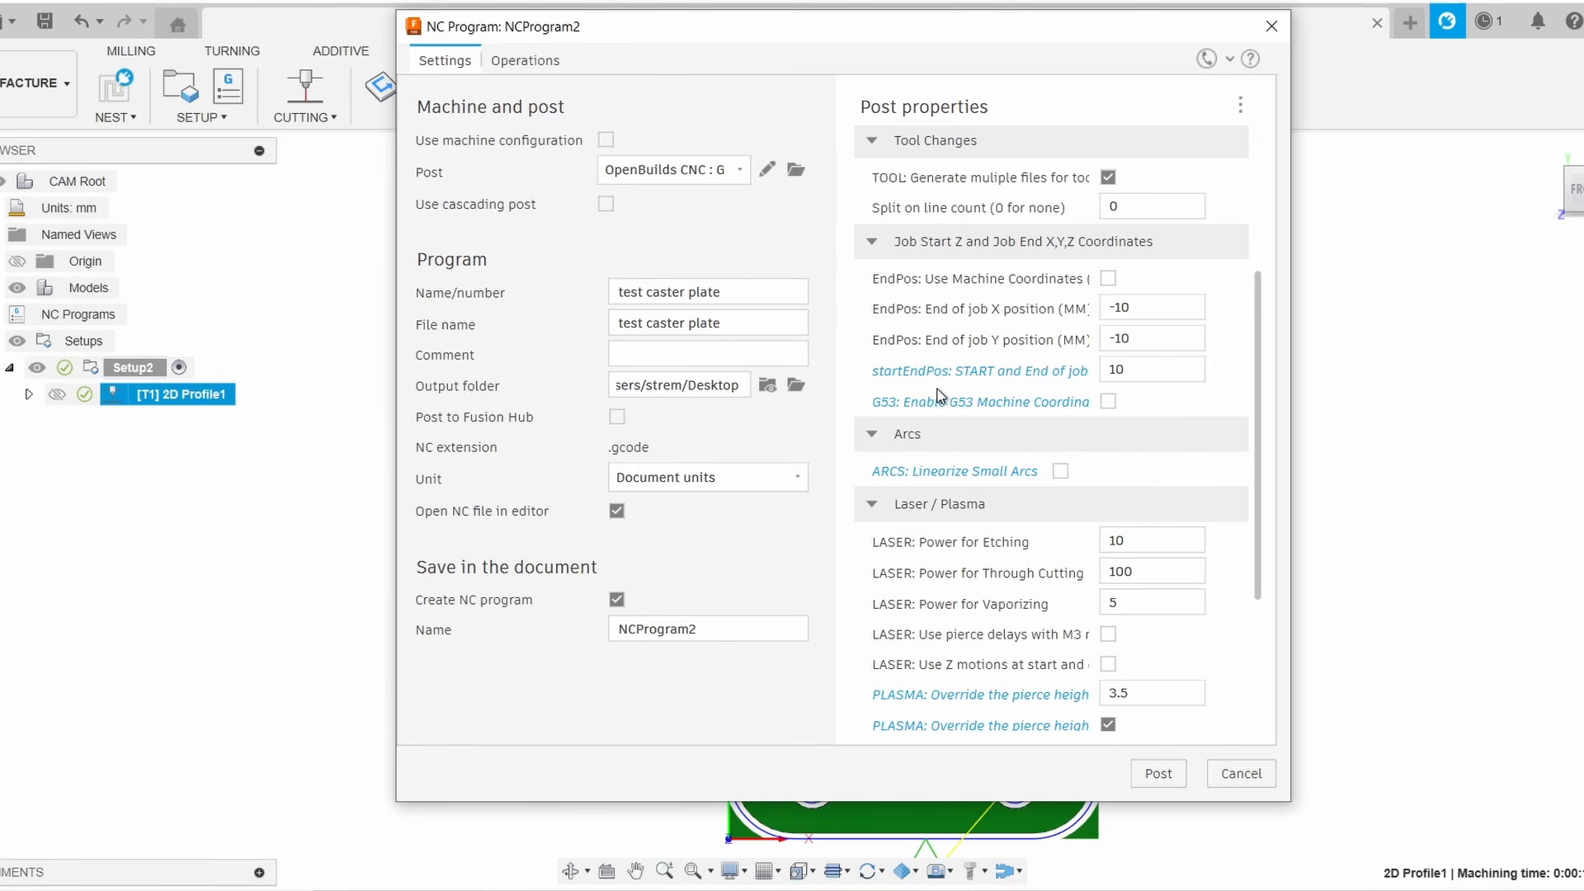
{"action": "left_click", "coordinate": [1105, 401]}
{"action": "left_click", "coordinate": [1107, 402]}
Disable the plasma pierce height override and the Z touchoff probe routine in the post properties
{"action": "left_click_drag", "start_coordinate": [1260, 379], "coordinate": [1256, 410]}
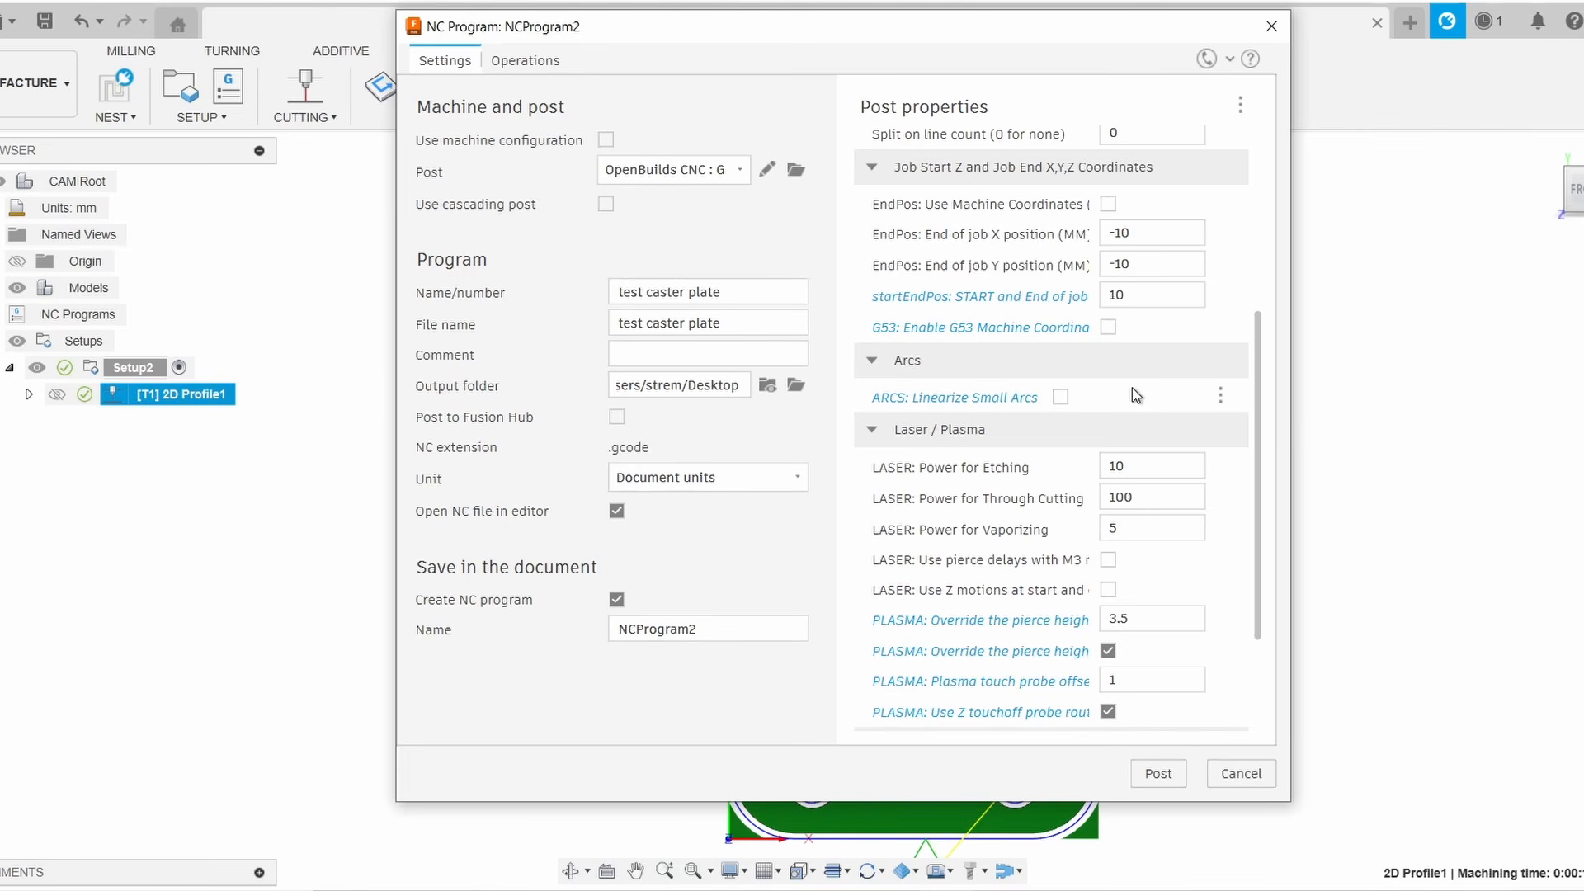
{"action": "mouse_move", "coordinate": [1056, 400]}
{"action": "scroll", "coordinate": [1249, 358], "scroll_direction": "down", "scroll_amount": 3}
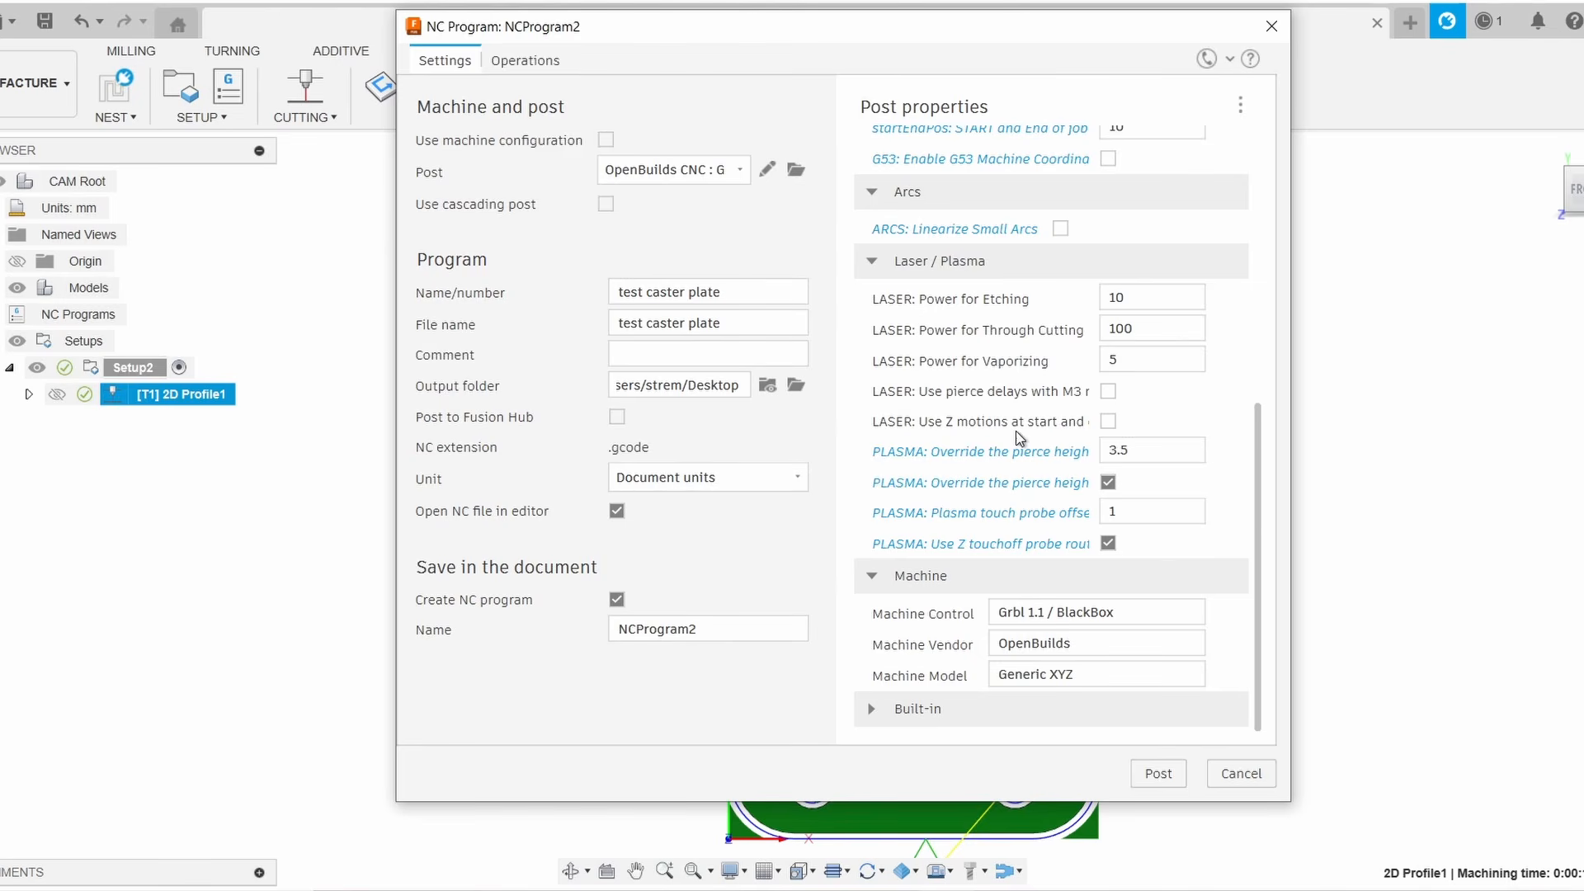
{"action": "left_click", "coordinate": [1110, 483]}
{"action": "left_click", "coordinate": [1108, 543]}
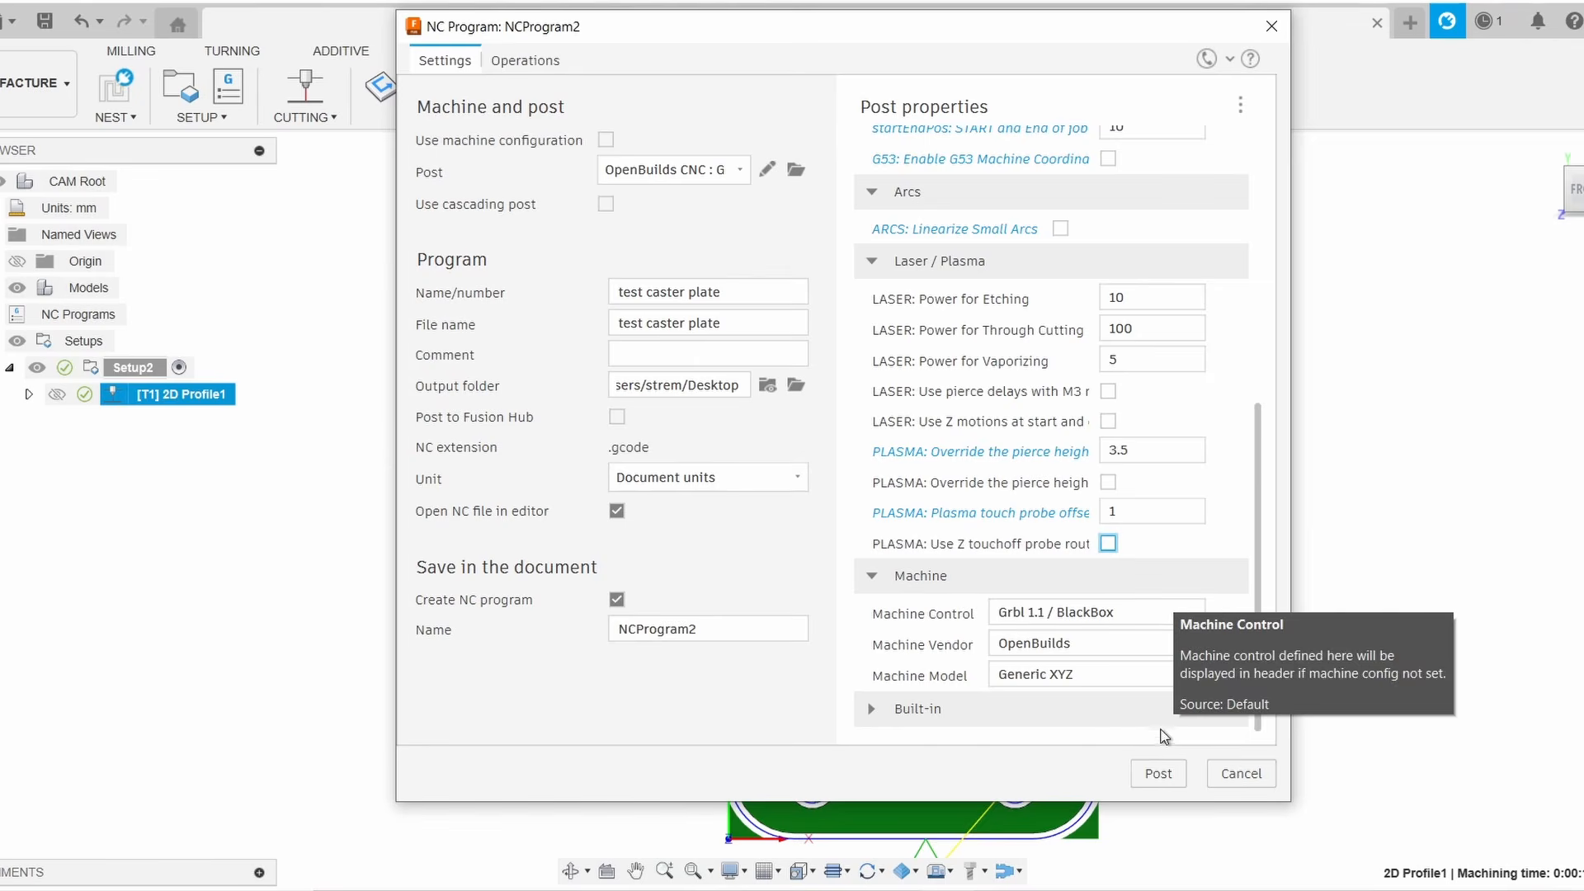
Re-enable the plasma pierce height override and the Z touchoff probe routine, then post the NC program
{"action": "left_click", "coordinate": [1107, 483]}
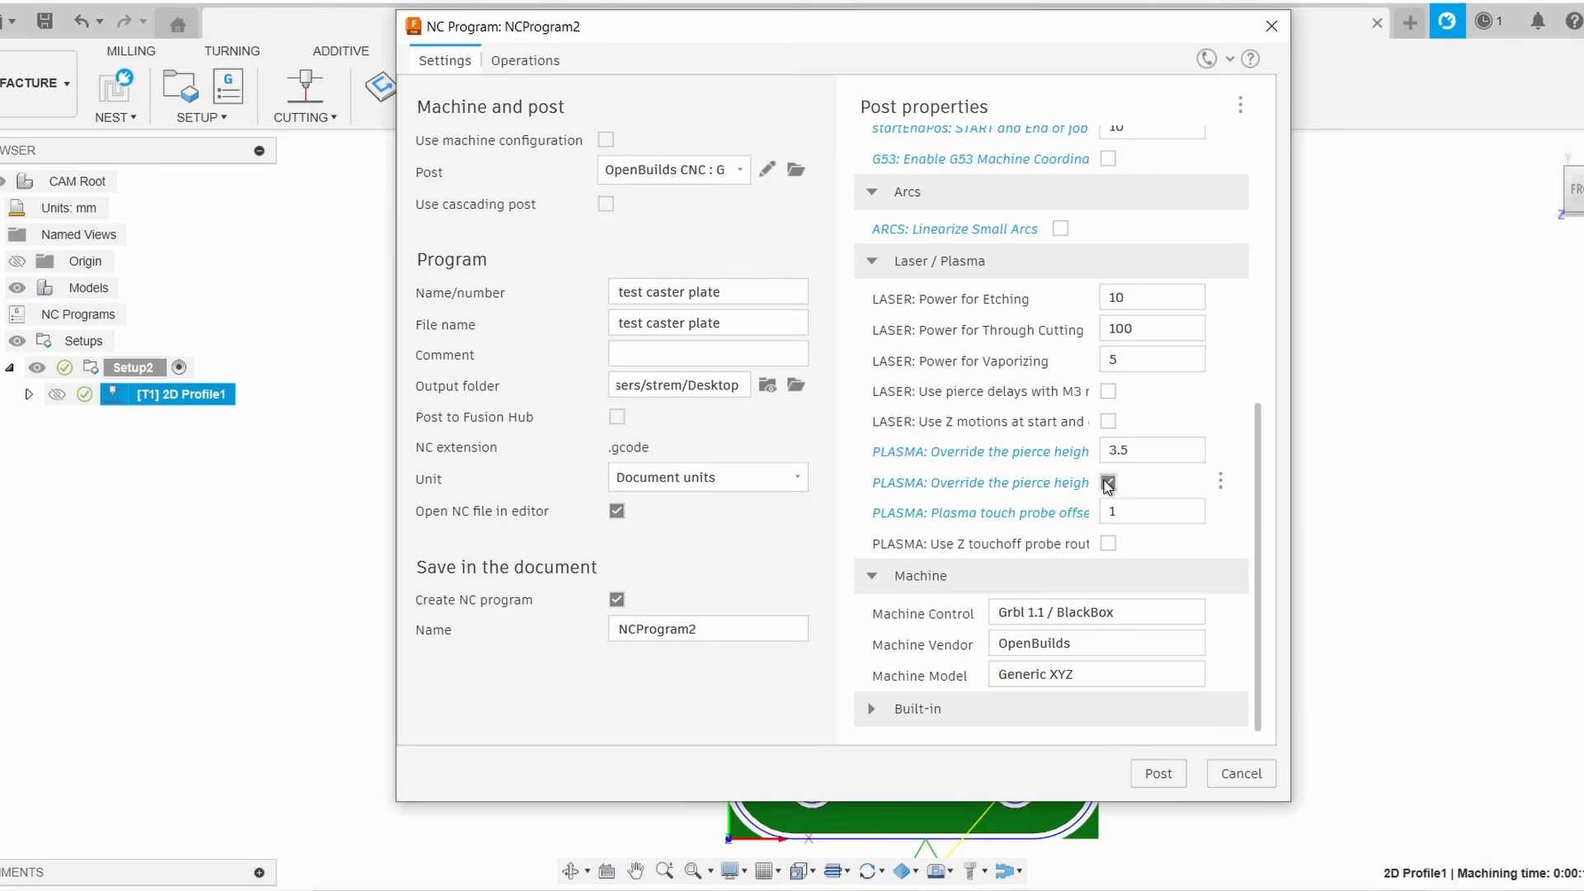
{"action": "left_click", "coordinate": [1116, 544]}
{"action": "mouse_move", "coordinate": [1125, 504]}
{"action": "left_click", "coordinate": [1159, 773]}
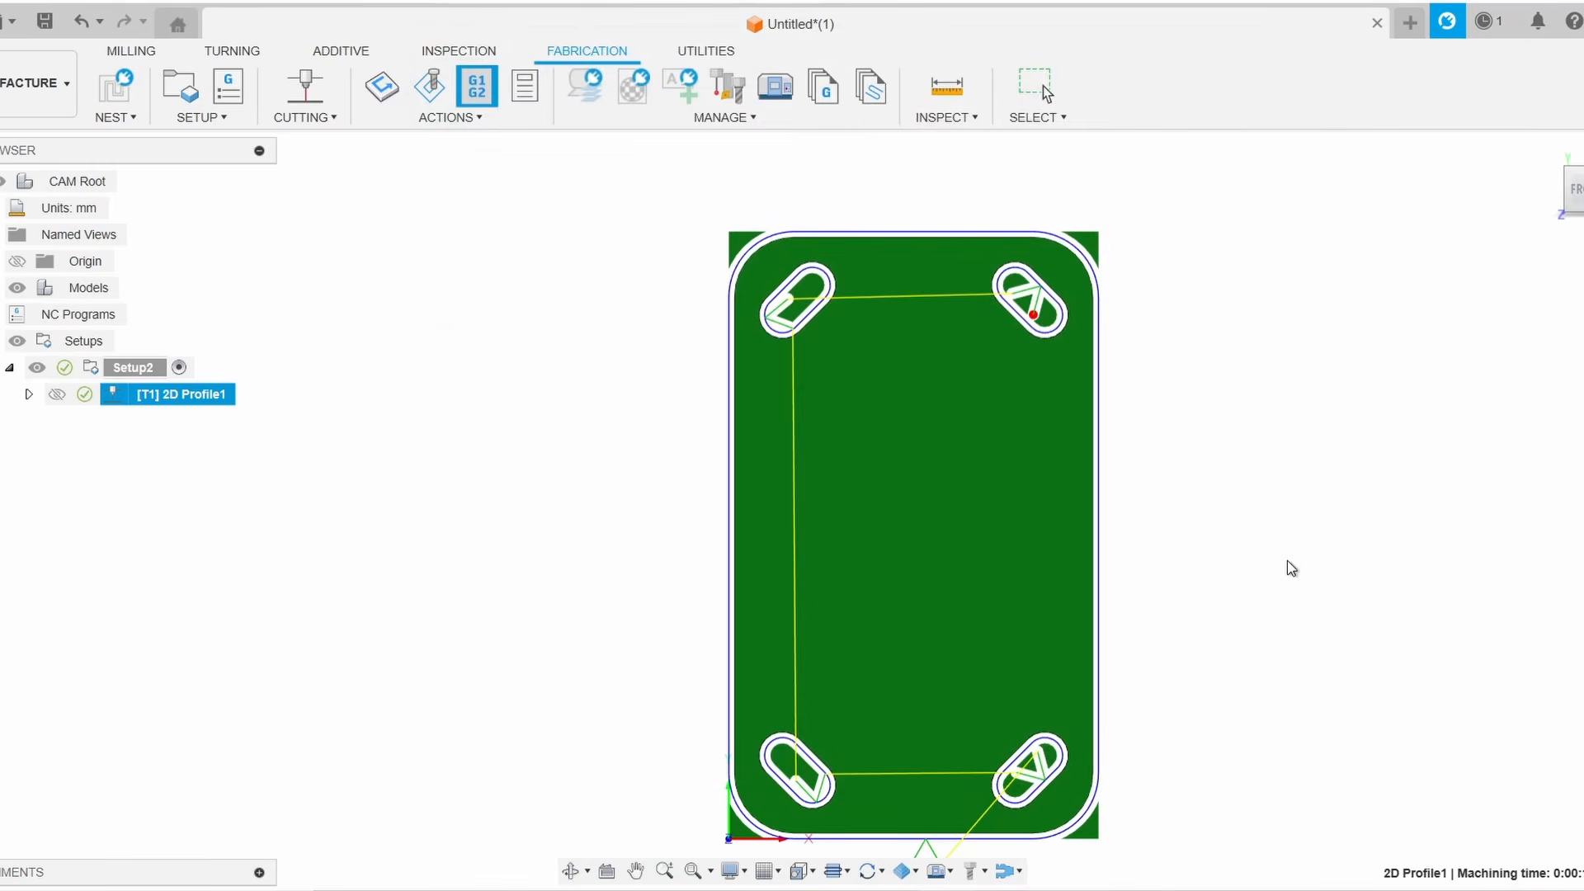
Scroll through the generated G-code file, examining the probe, pierce and arc move lines
{"action": "left_click", "coordinate": [860, 467]}
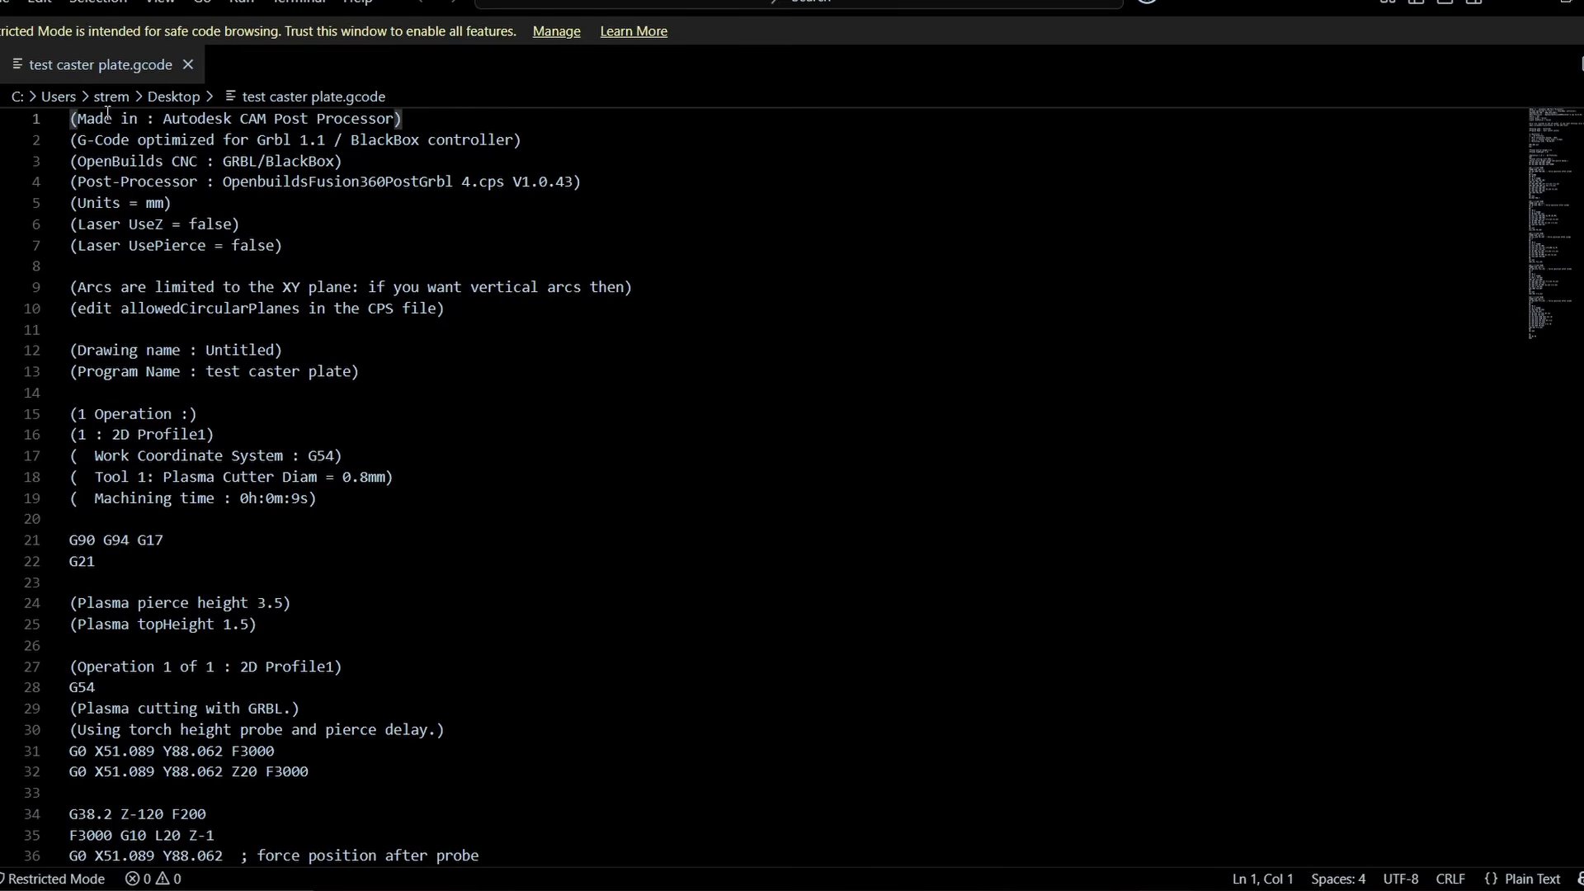
{"action": "scroll", "coordinate": [247, 382], "scroll_direction": "down", "scroll_amount": 9}
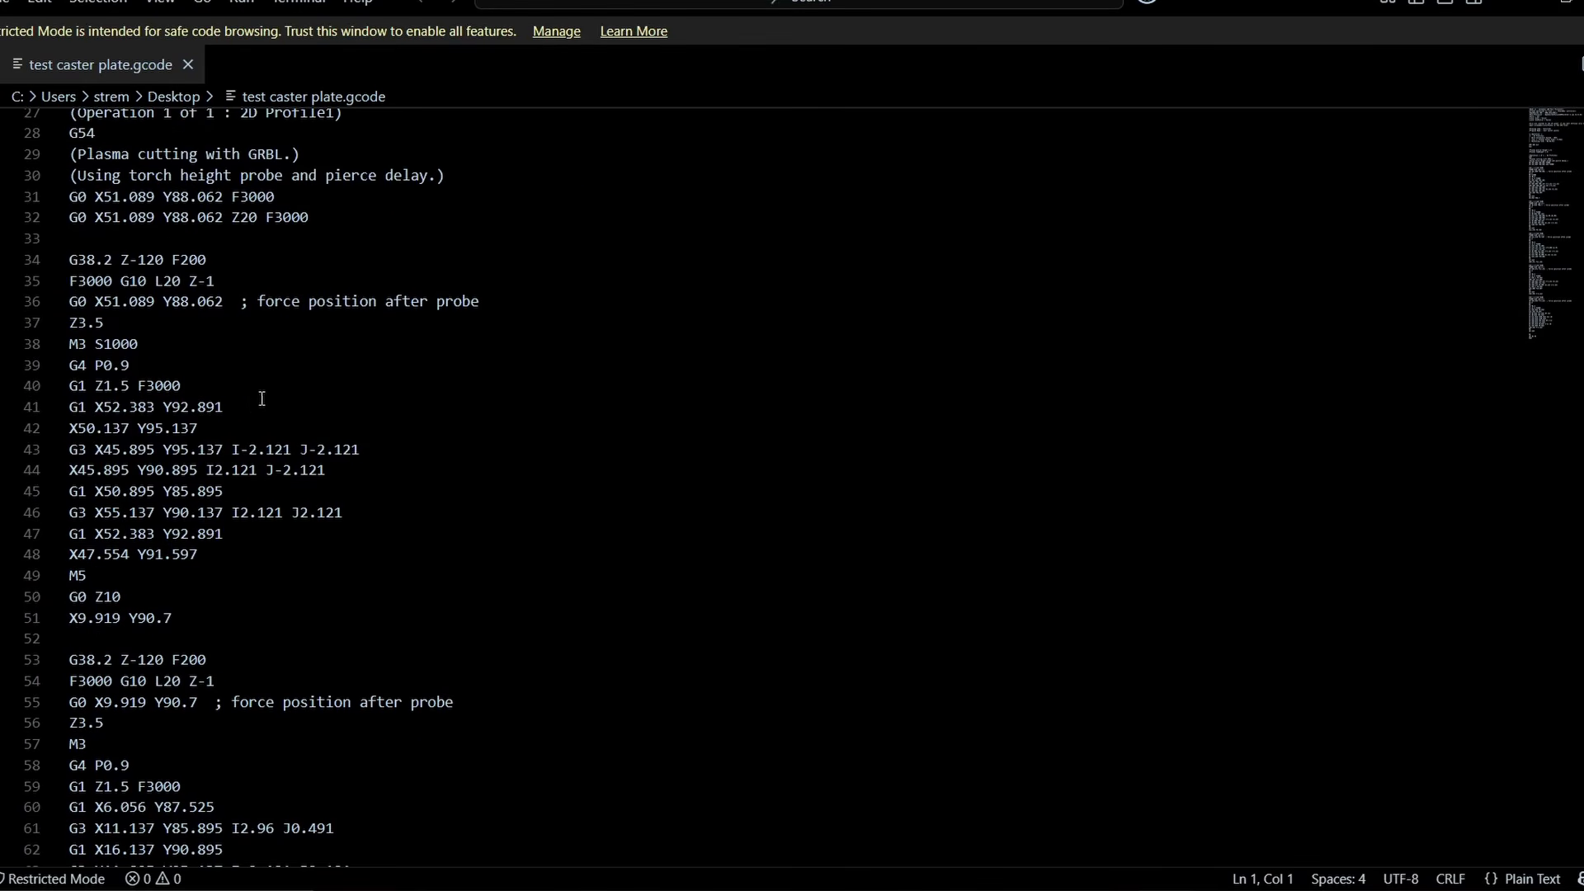
{"action": "scroll", "coordinate": [173, 452], "scroll_direction": "down", "scroll_amount": 5}
{"action": "left_click_drag", "start_coordinate": [77, 441], "coordinate": [262, 516]}
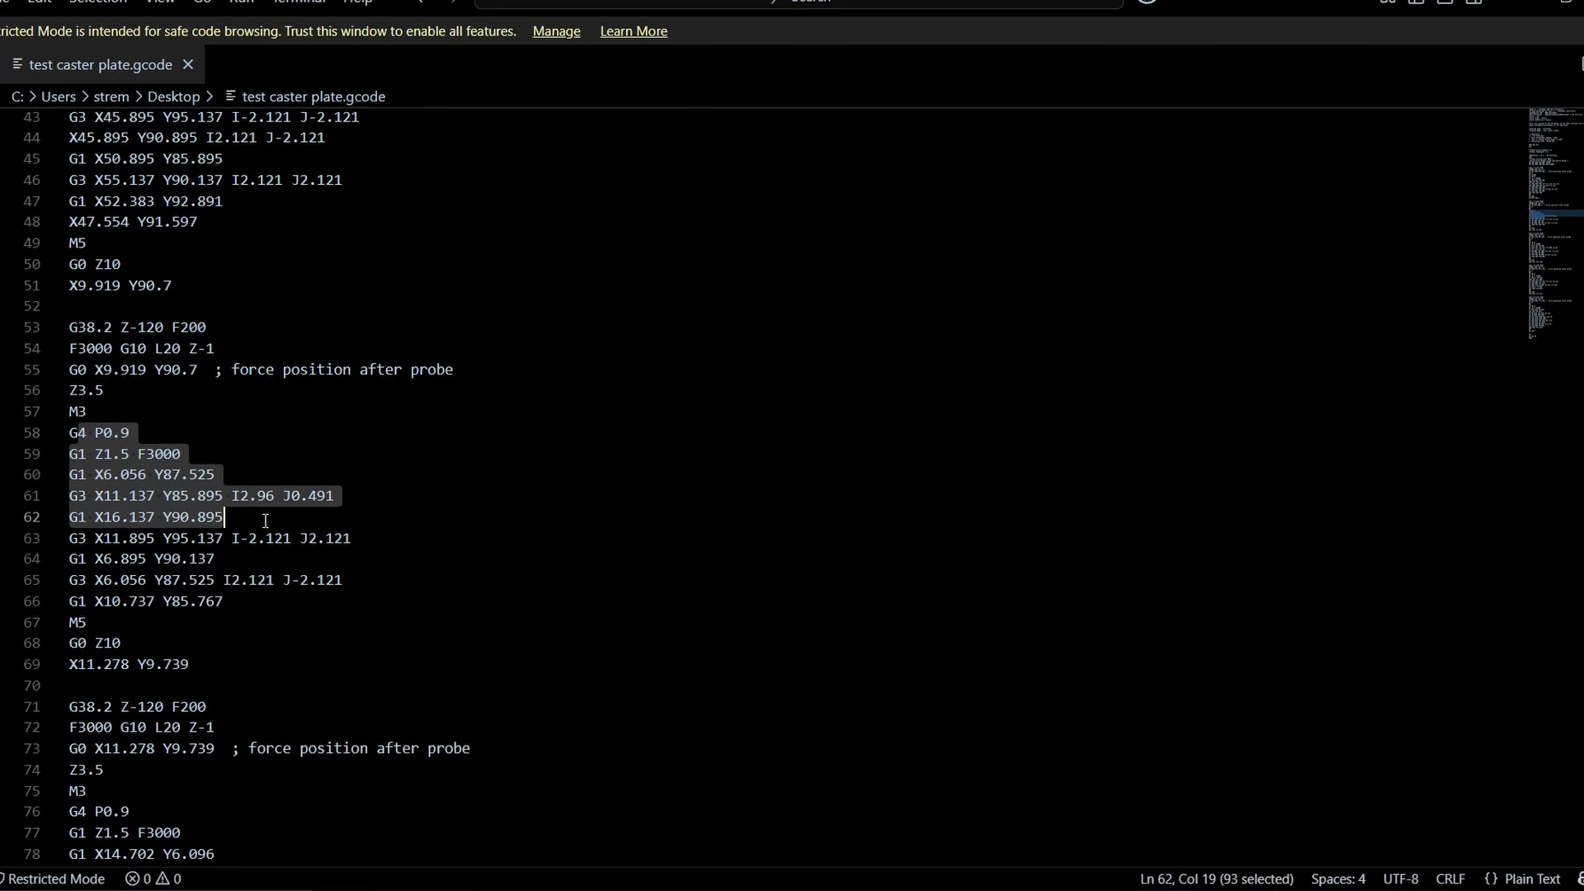
{"action": "scroll", "coordinate": [277, 471], "scroll_direction": "down", "scroll_amount": 5}
{"action": "scroll", "coordinate": [277, 472], "scroll_direction": "down", "scroll_amount": 12}
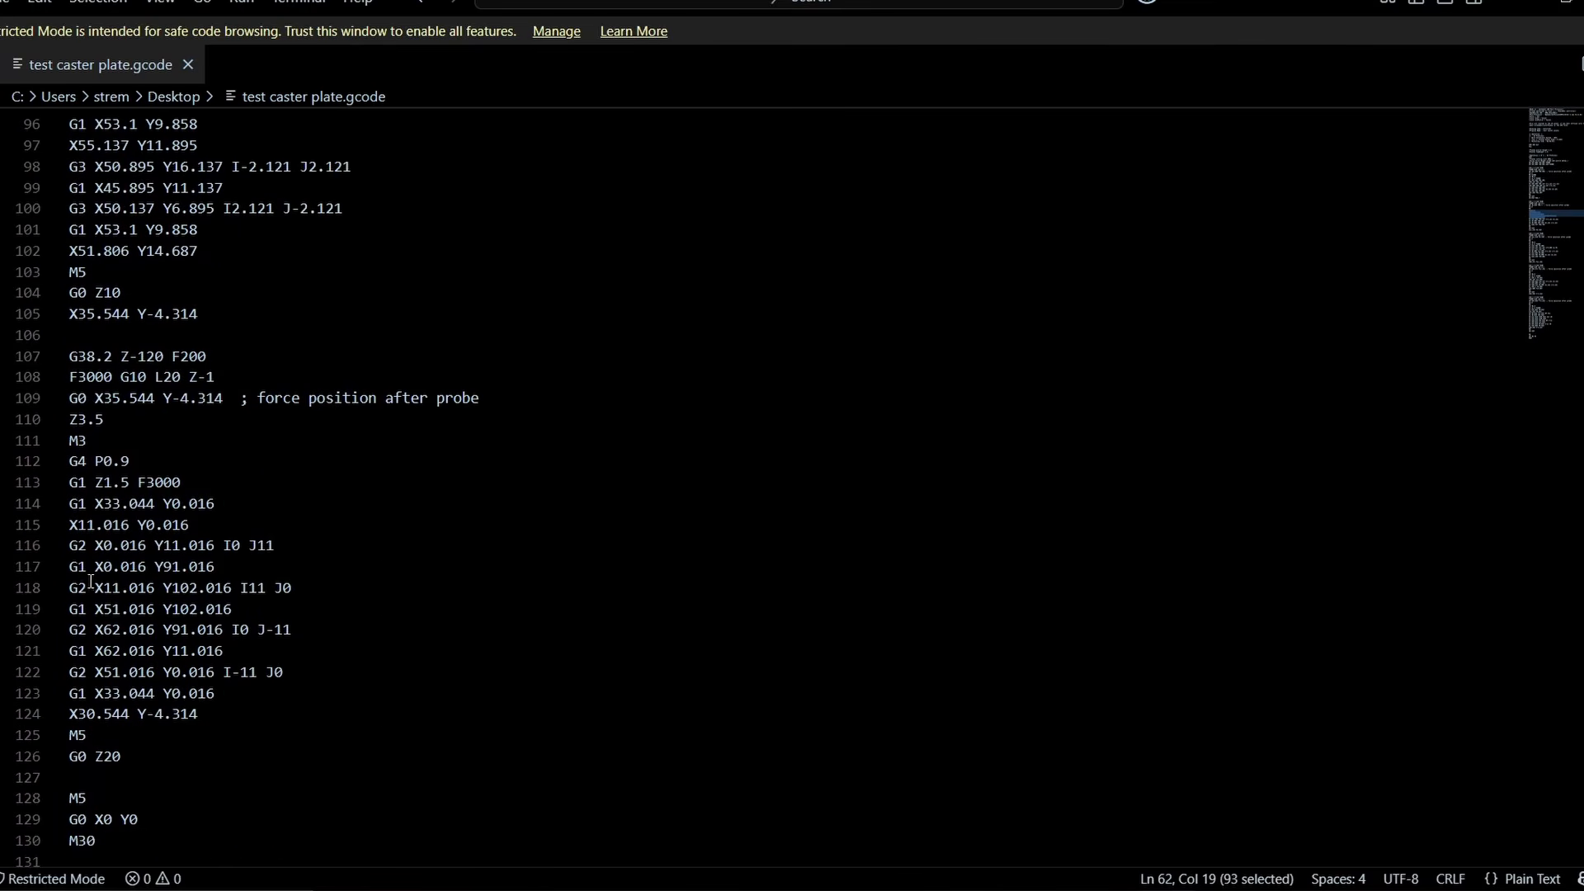
{"action": "scroll", "coordinate": [96, 595], "scroll_direction": "up", "scroll_amount": 5}
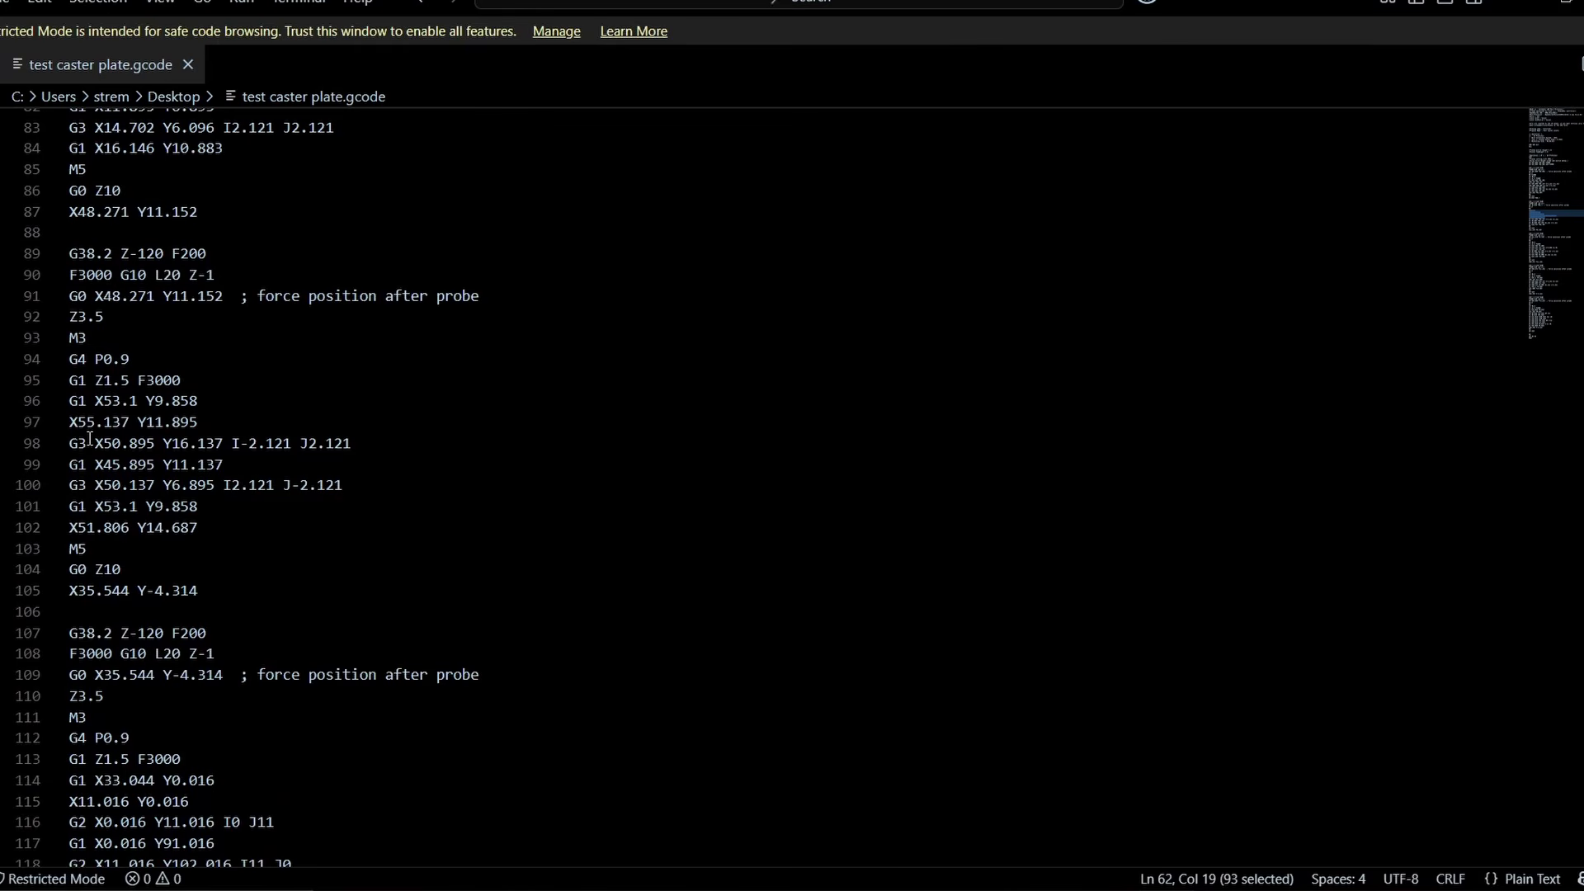
{"action": "left_click_drag", "start_coordinate": [86, 445], "coordinate": [60, 446]}
{"action": "scroll", "coordinate": [140, 444], "scroll_direction": "up", "scroll_amount": 4}
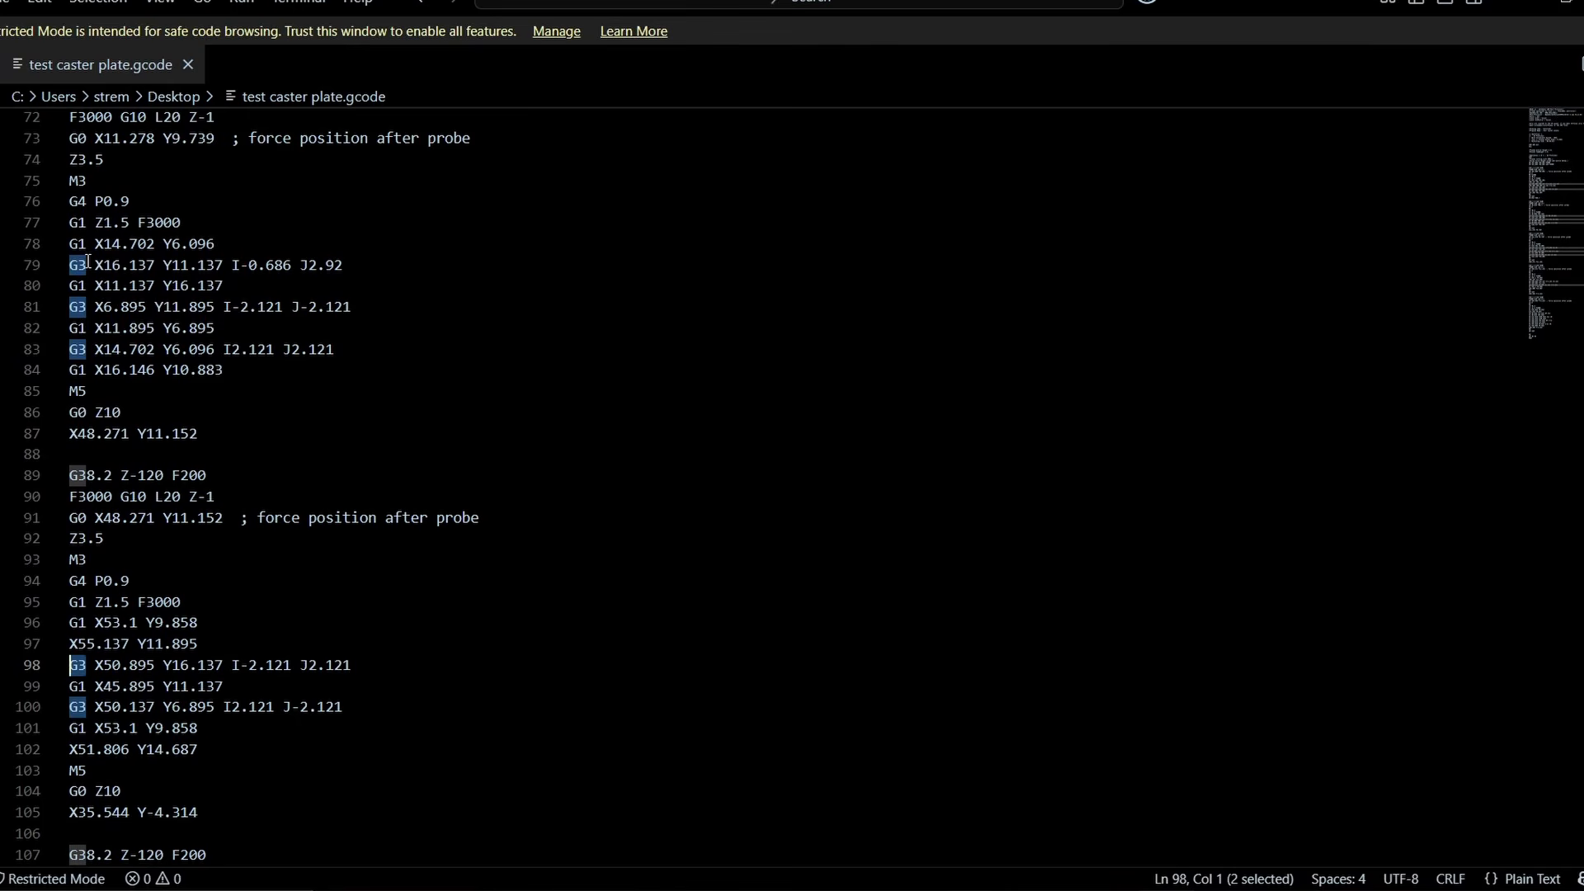
{"action": "left_click_drag", "start_coordinate": [89, 262], "coordinate": [72, 263]}
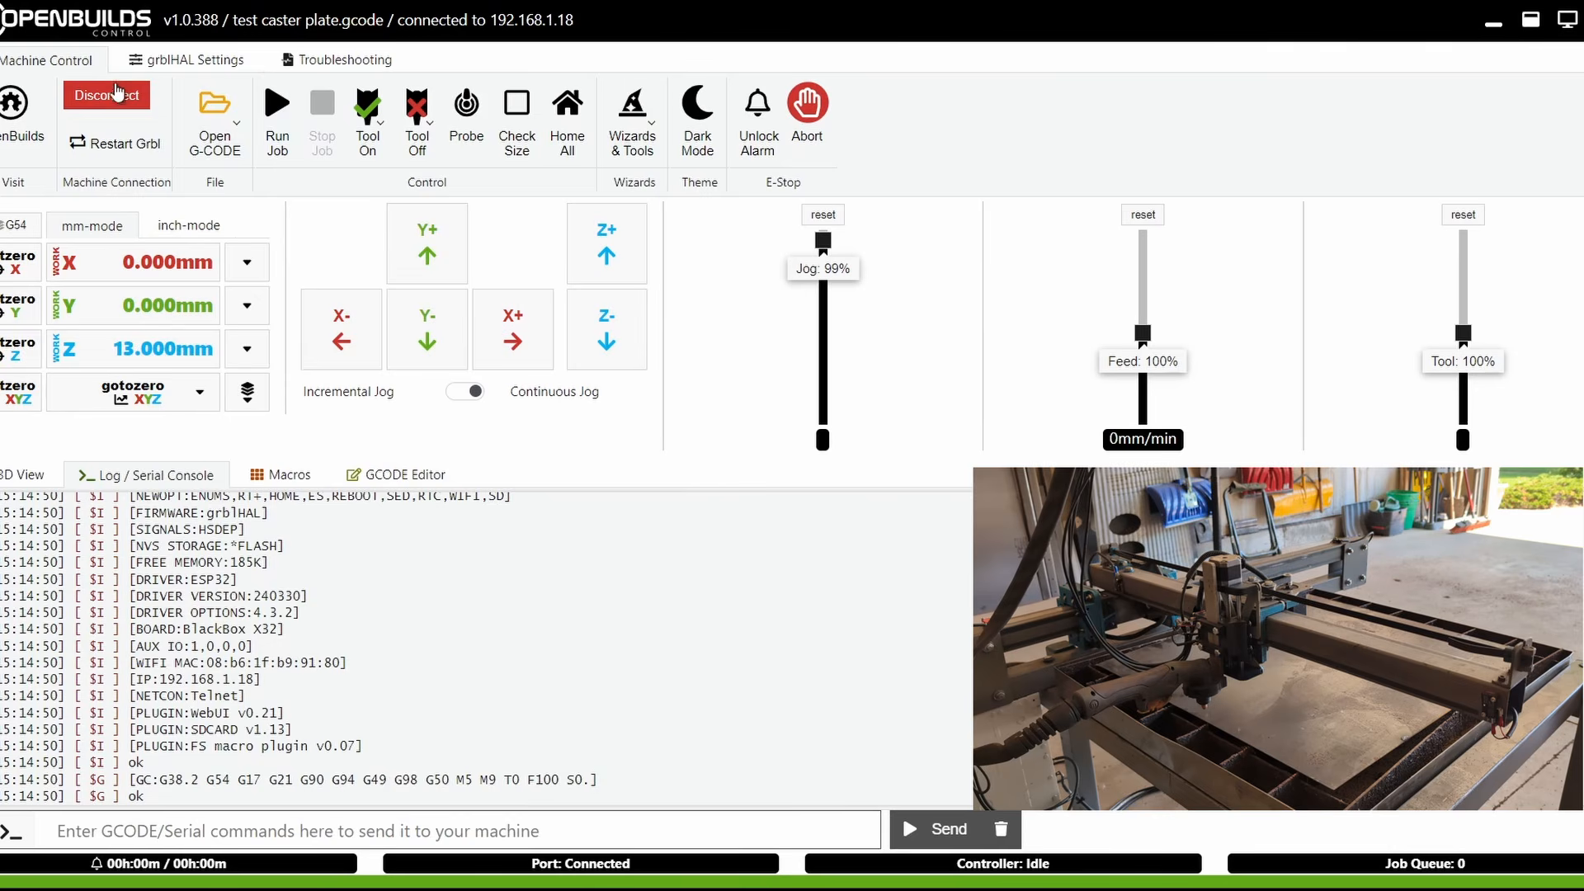
Switch to OpenBuilds Control, clear the console, and connect to the machine at network port 192.168.1.18
{"action": "left_click", "coordinate": [108, 95]}
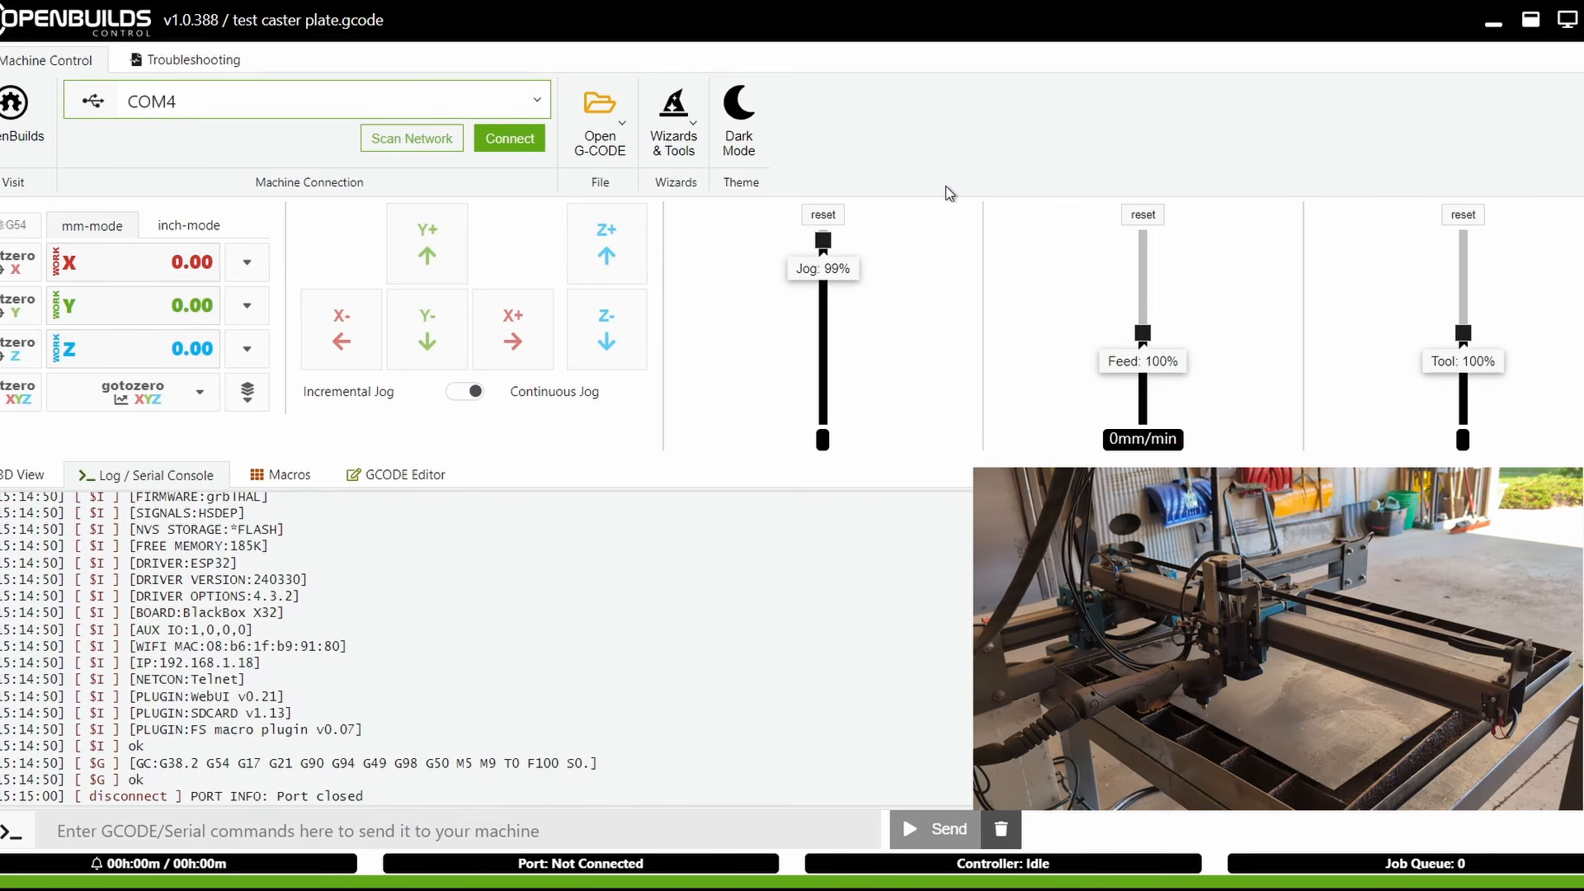
{"action": "left_click", "coordinate": [1000, 828]}
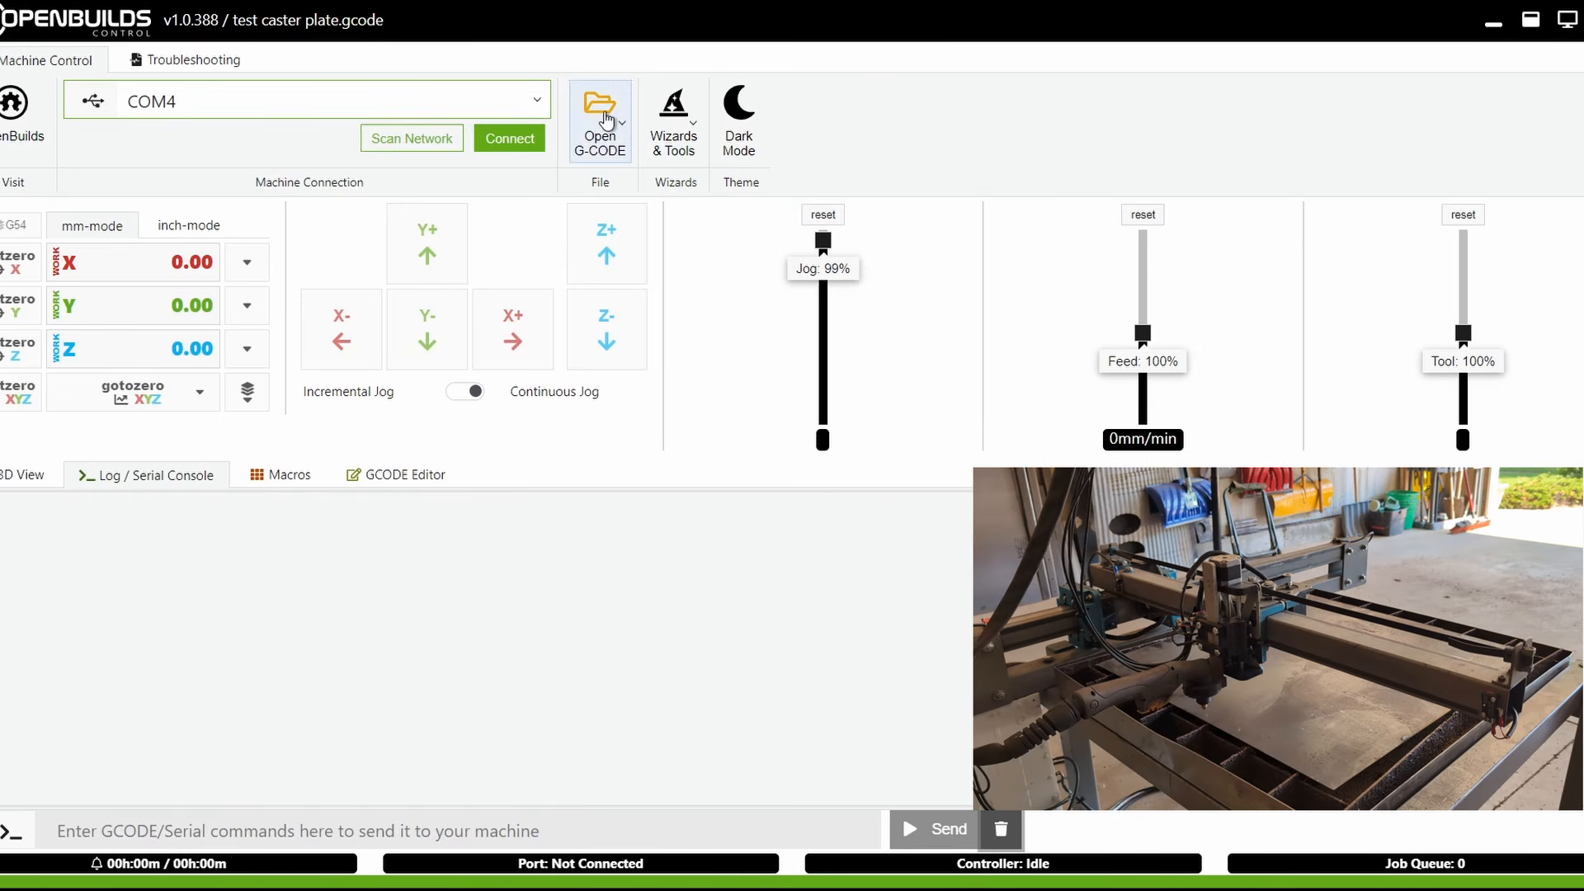
{"action": "left_click", "coordinate": [529, 101]}
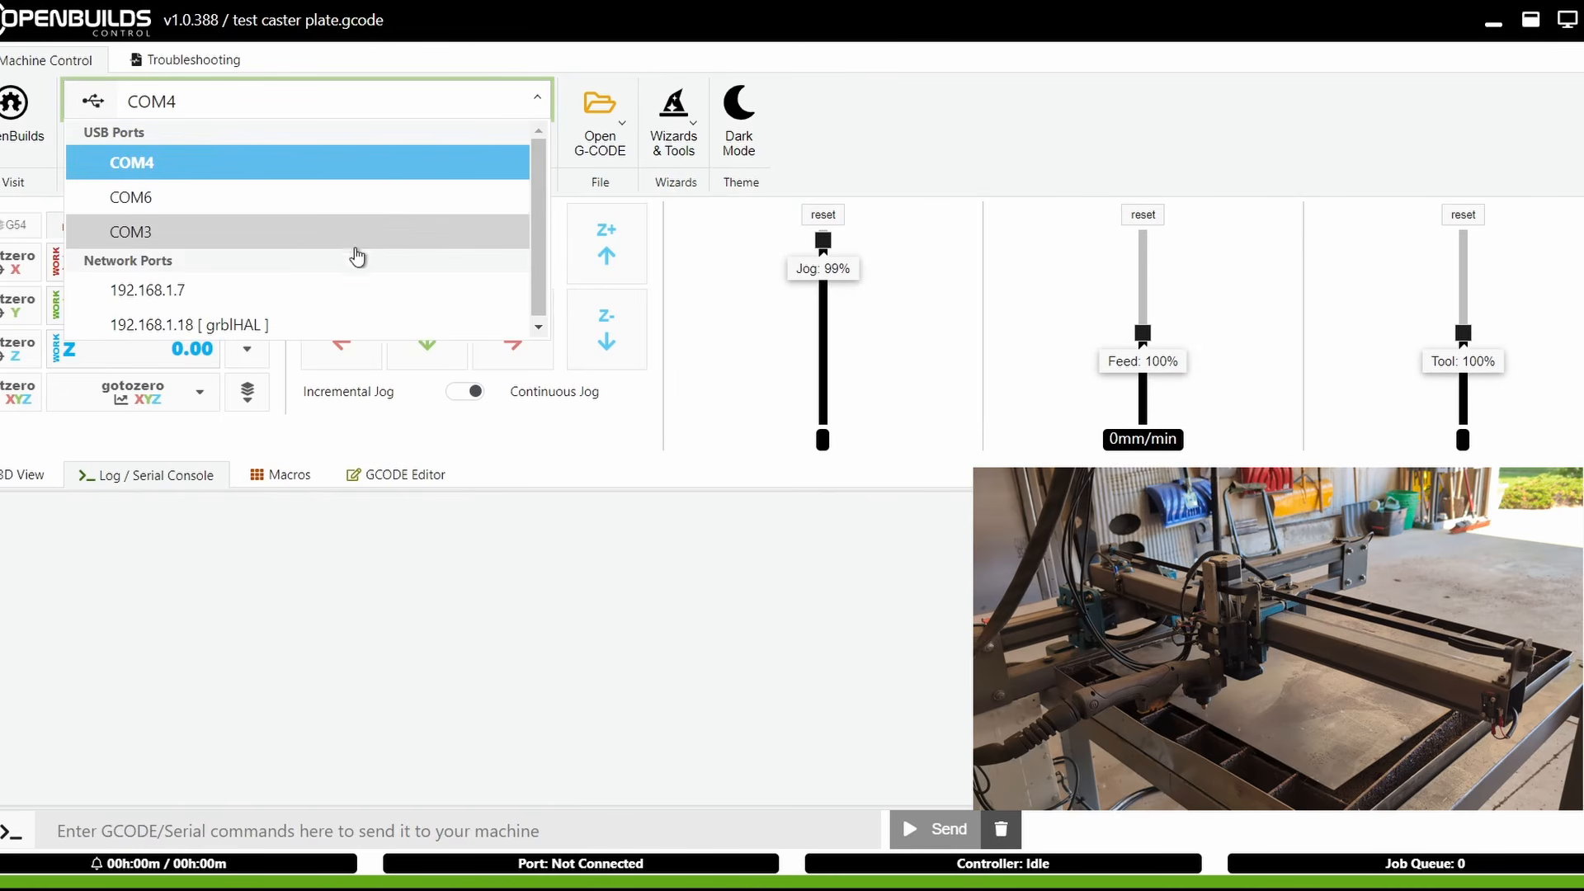
{"action": "left_click", "coordinate": [277, 326]}
{"action": "left_click", "coordinate": [508, 139]}
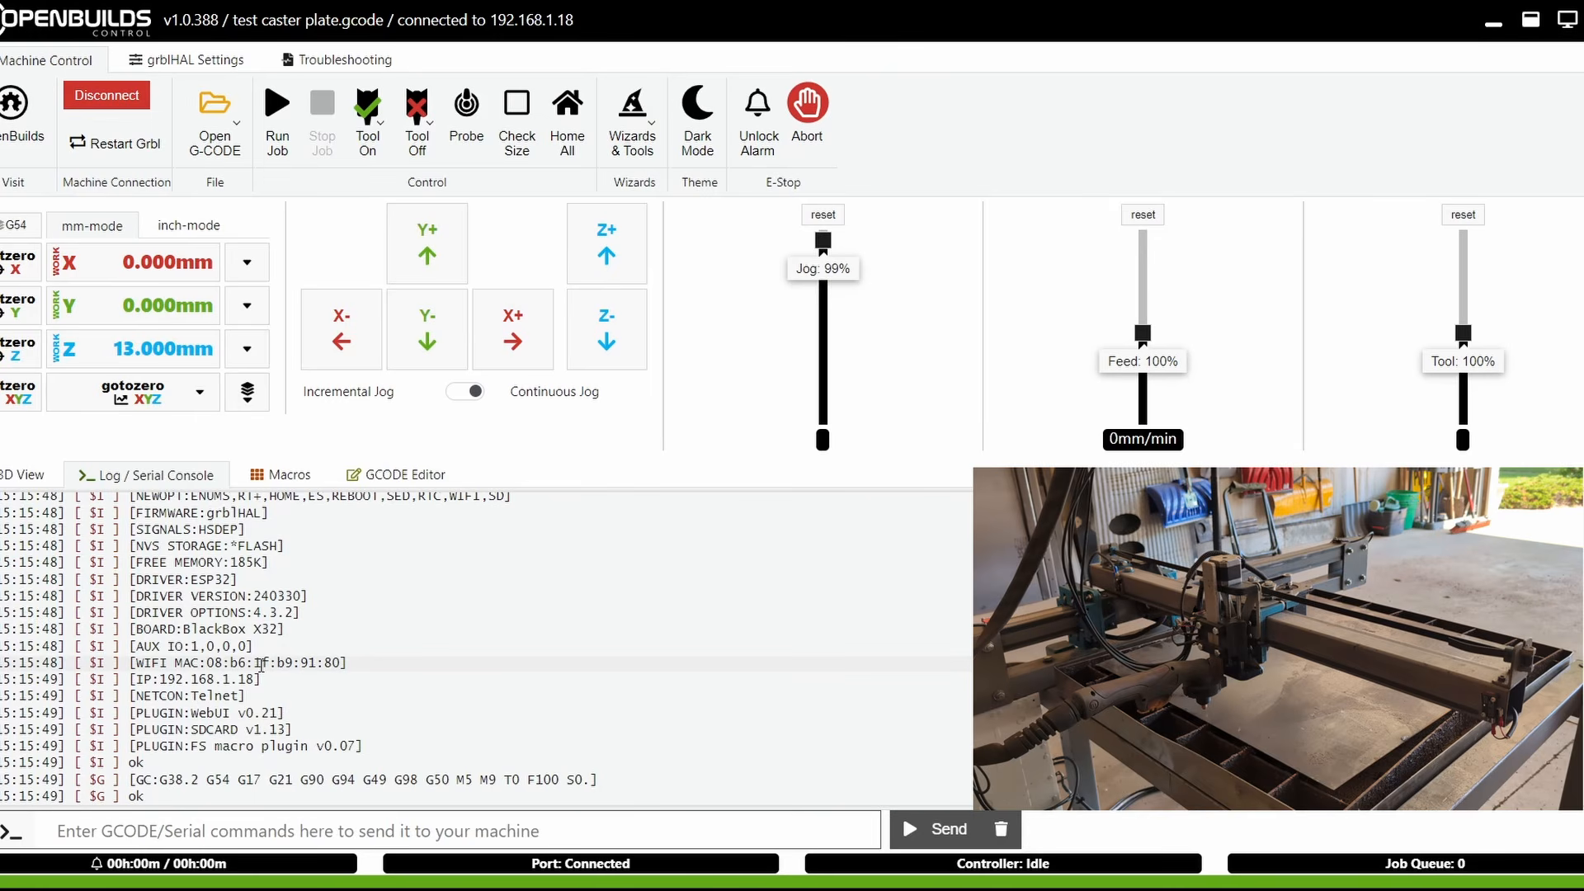
Jog the torch continuously along Y, X and Z with the jog speed raised to 100%
{"action": "left_click", "coordinate": [442, 248]}
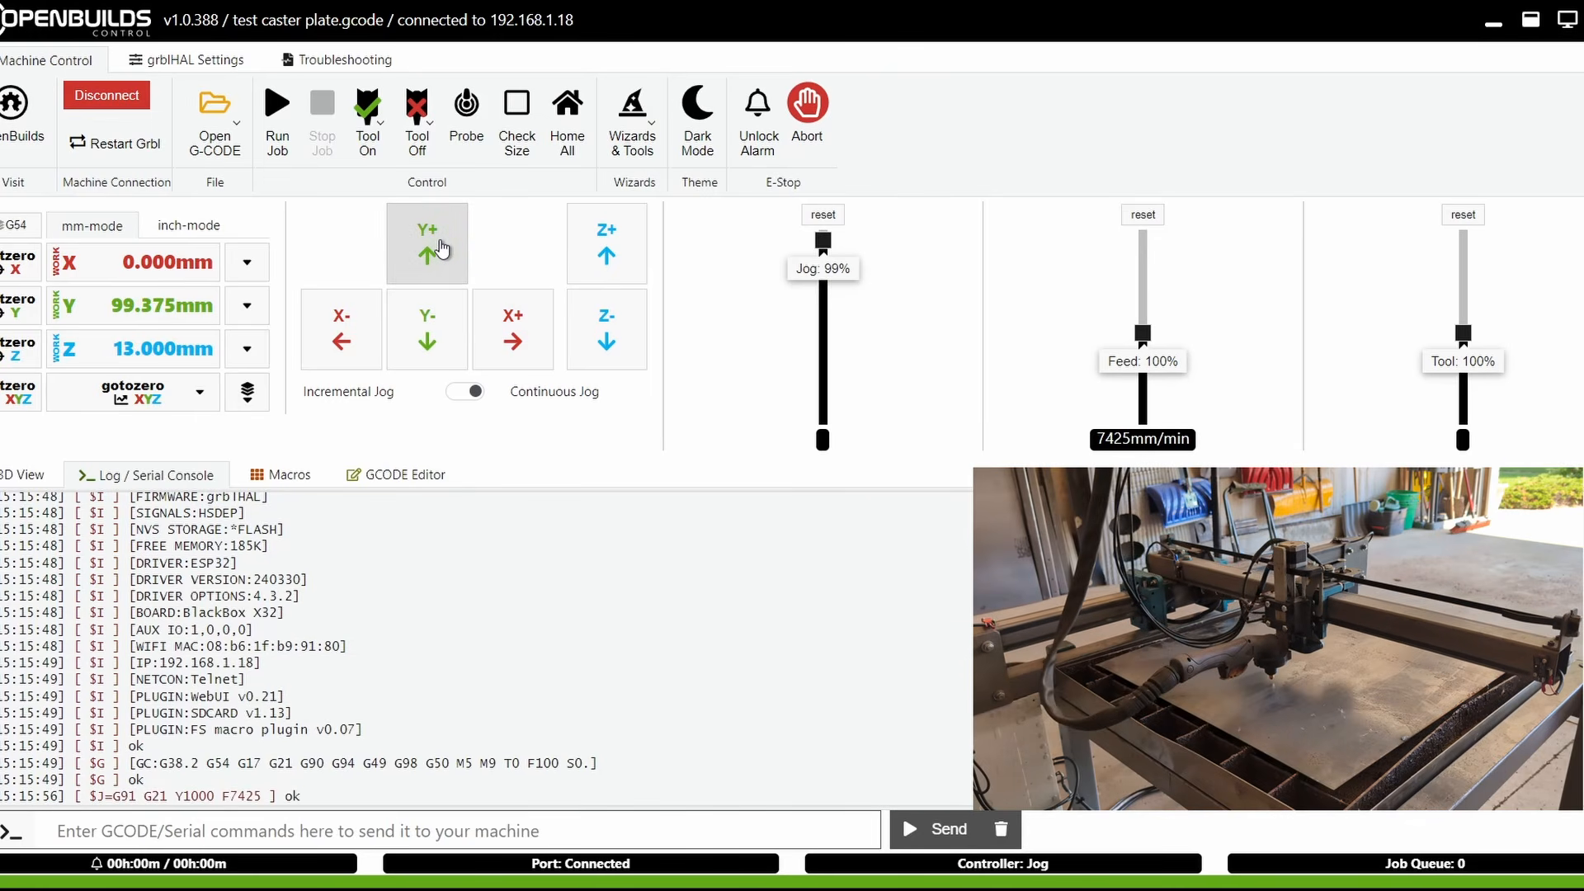
{"action": "left_click", "coordinate": [424, 346]}
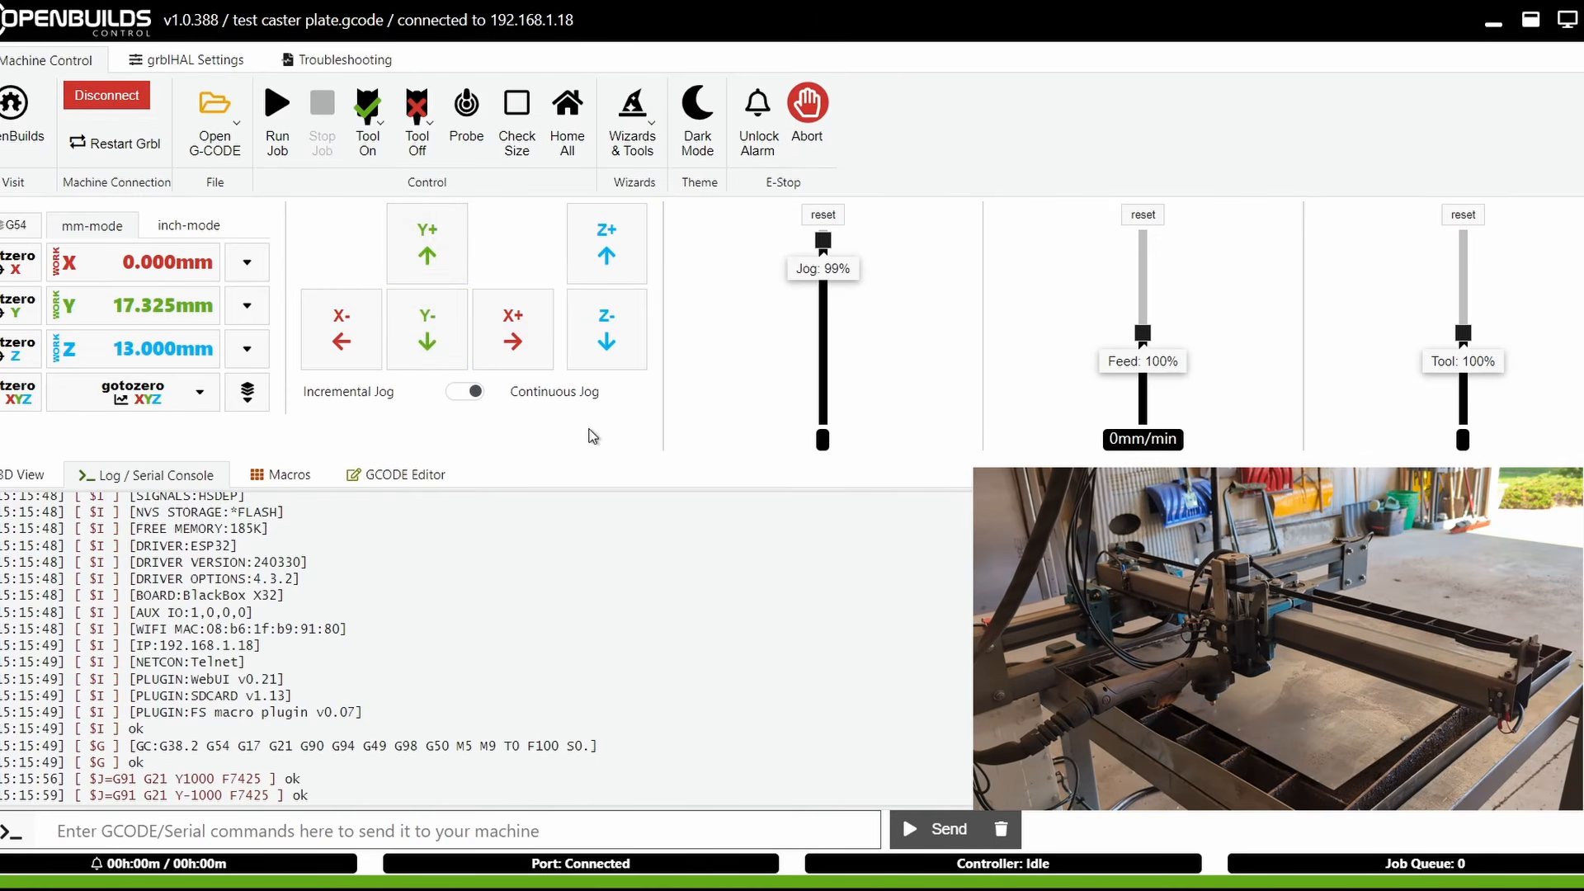
{"action": "mouse_move", "coordinate": [823, 240]}
{"action": "left_mouse_down"}
{"action": "mouse_move", "coordinate": [829, 324]}
{"action": "mouse_move", "coordinate": [859, 389]}
{"action": "mouse_move", "coordinate": [842, 239]}
{"action": "left_mouse_up"}
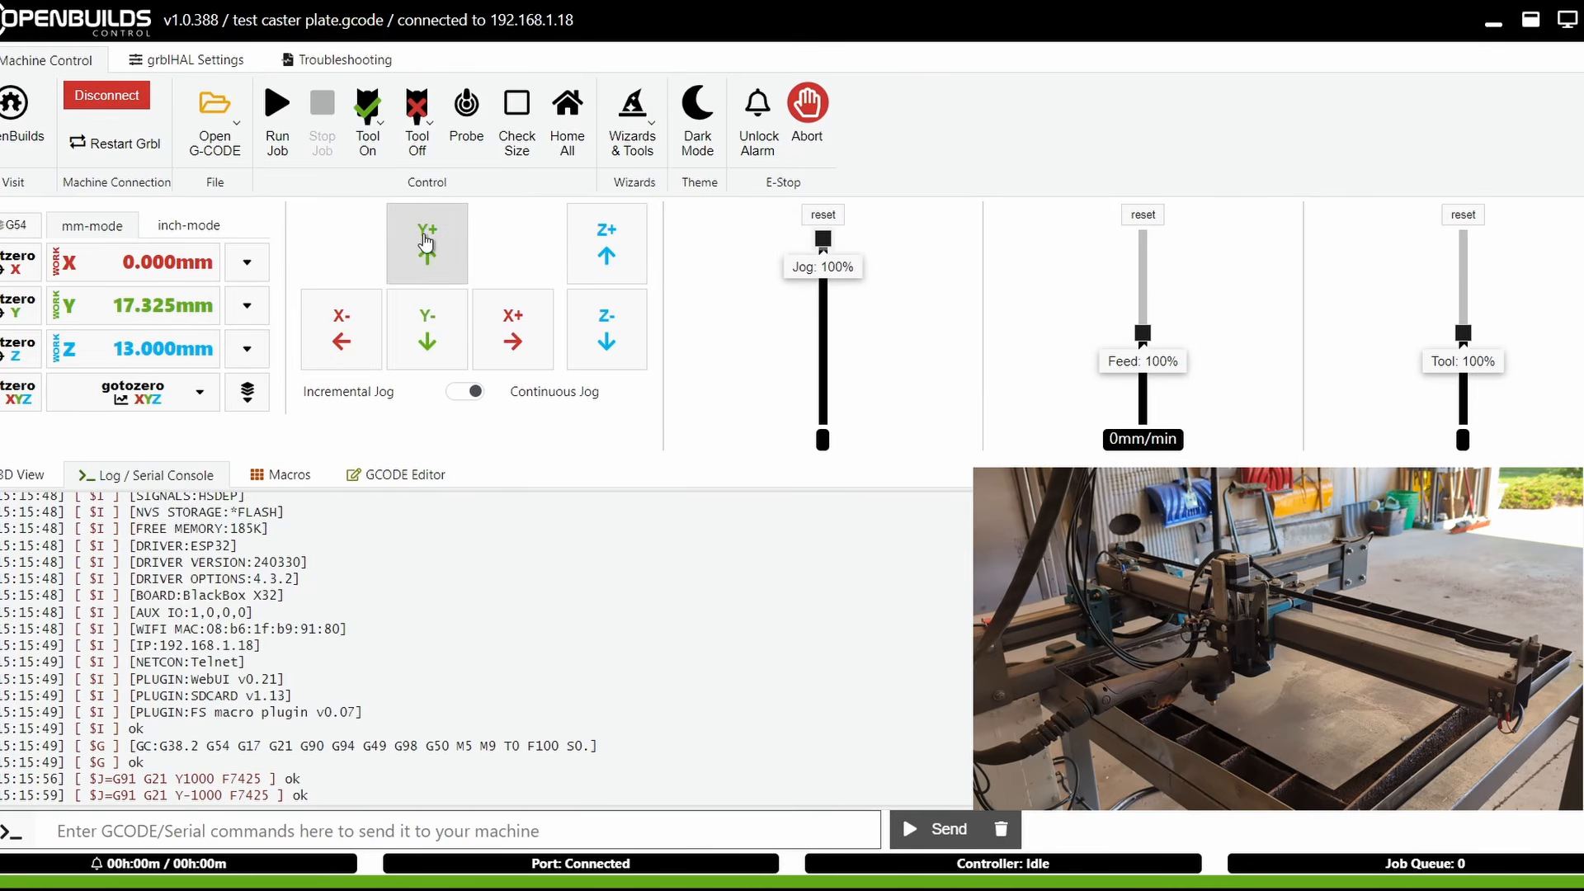
{"action": "left_click_drag", "start_coordinate": [426, 246], "coordinate": [342, 323]}
{"action": "left_click_drag", "start_coordinate": [599, 259], "coordinate": [601, 273]}
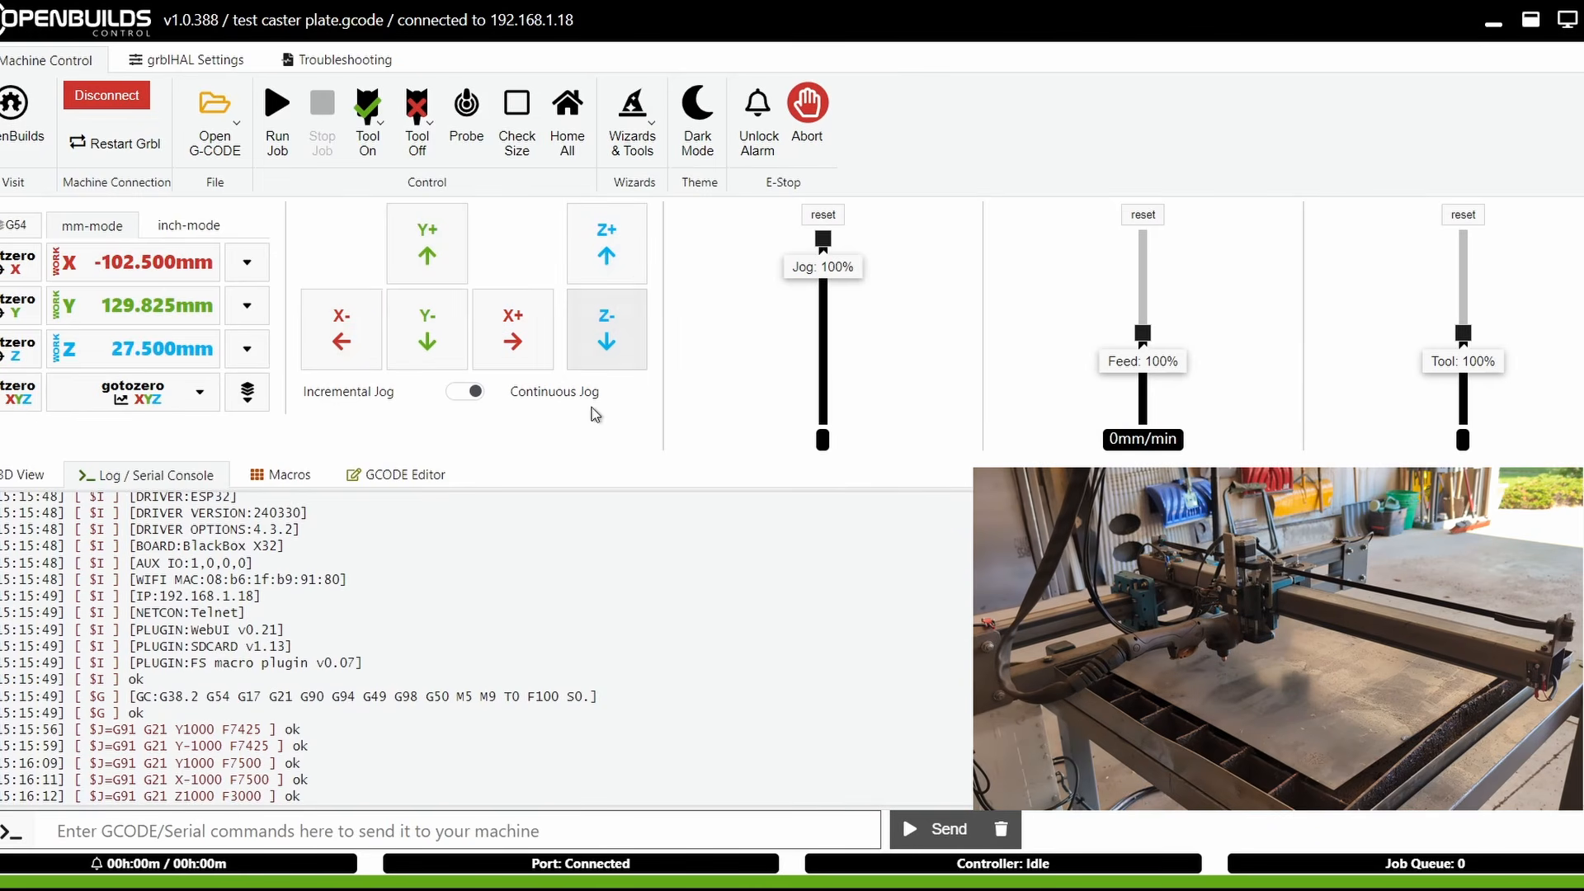
Switch to incremental jogging and jog the Y axis in 10 mm, 100 mm, 1 mm and 0.1 mm steps
{"action": "left_click", "coordinate": [475, 393]}
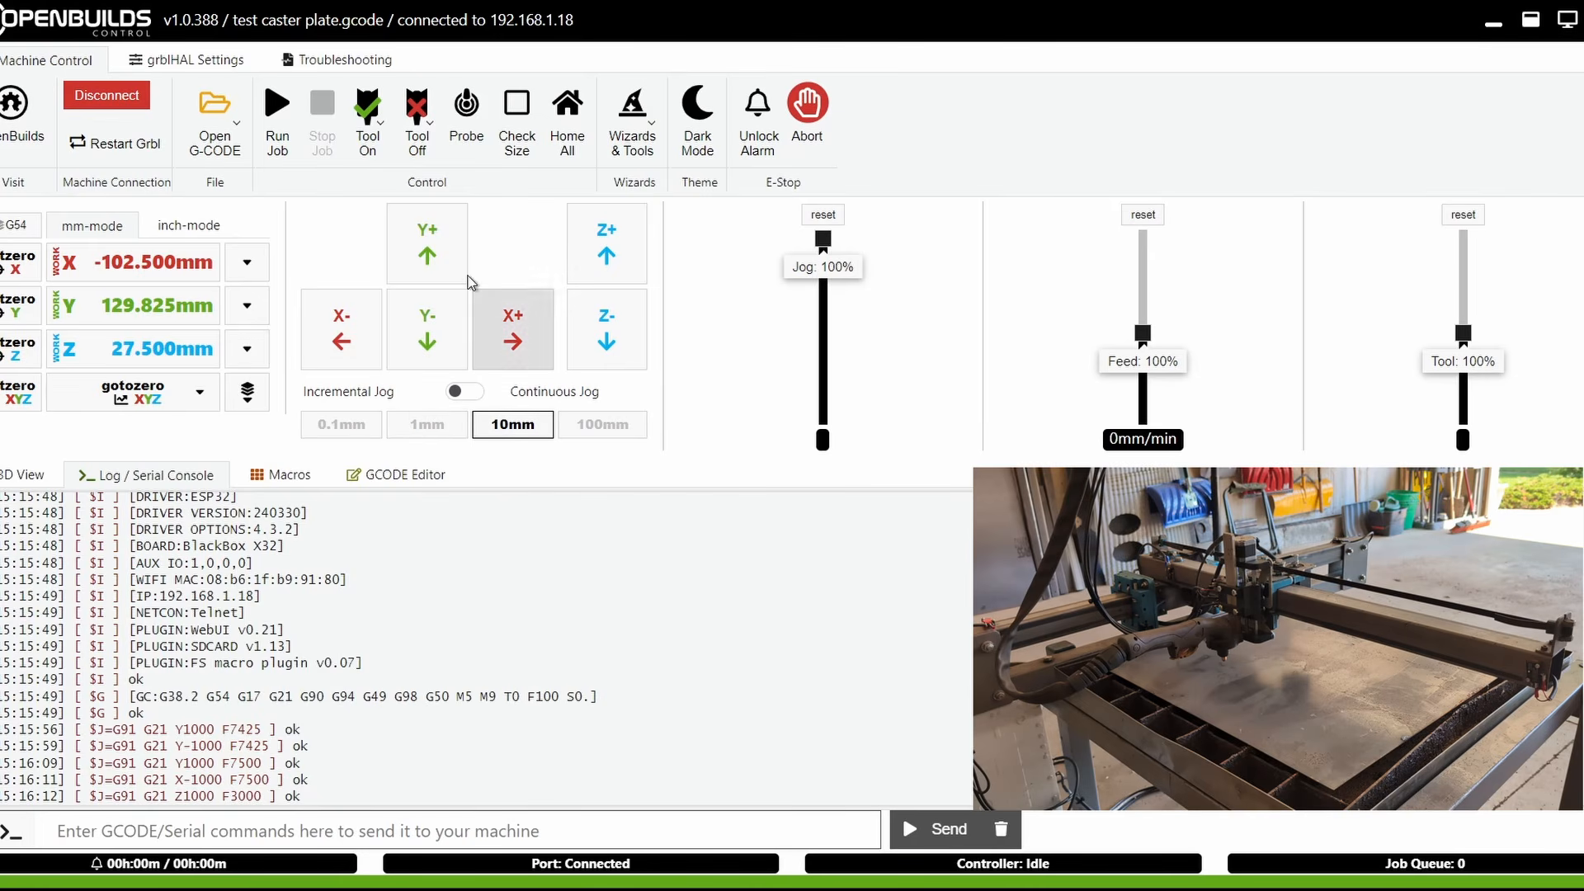
{"action": "left_click", "coordinate": [435, 249]}
{"action": "left_click", "coordinate": [602, 424]}
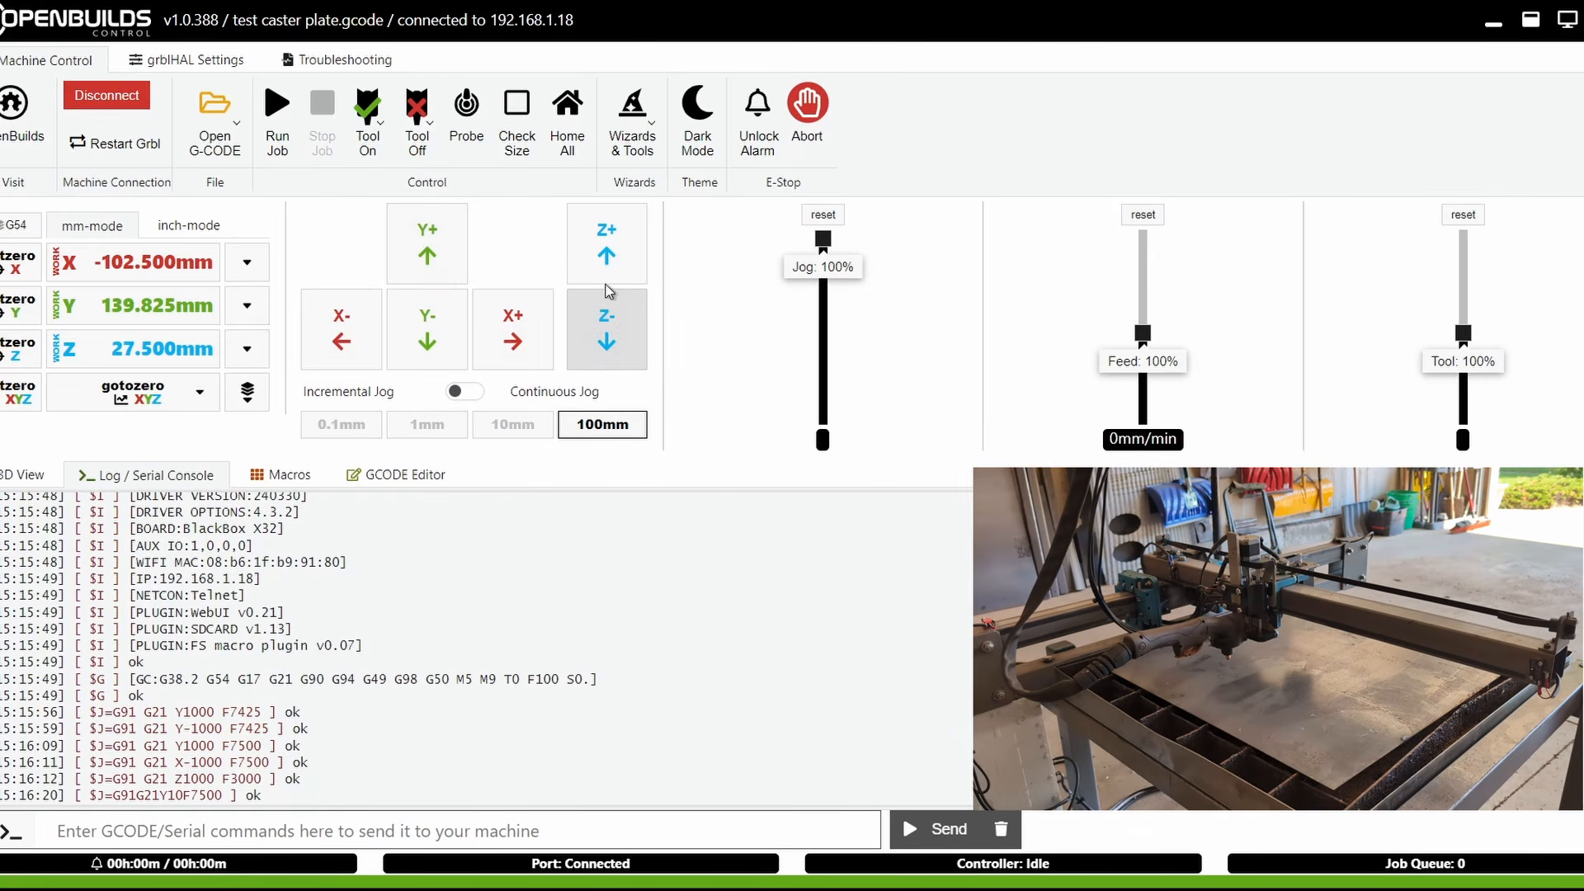
{"action": "left_click", "coordinate": [430, 262]}
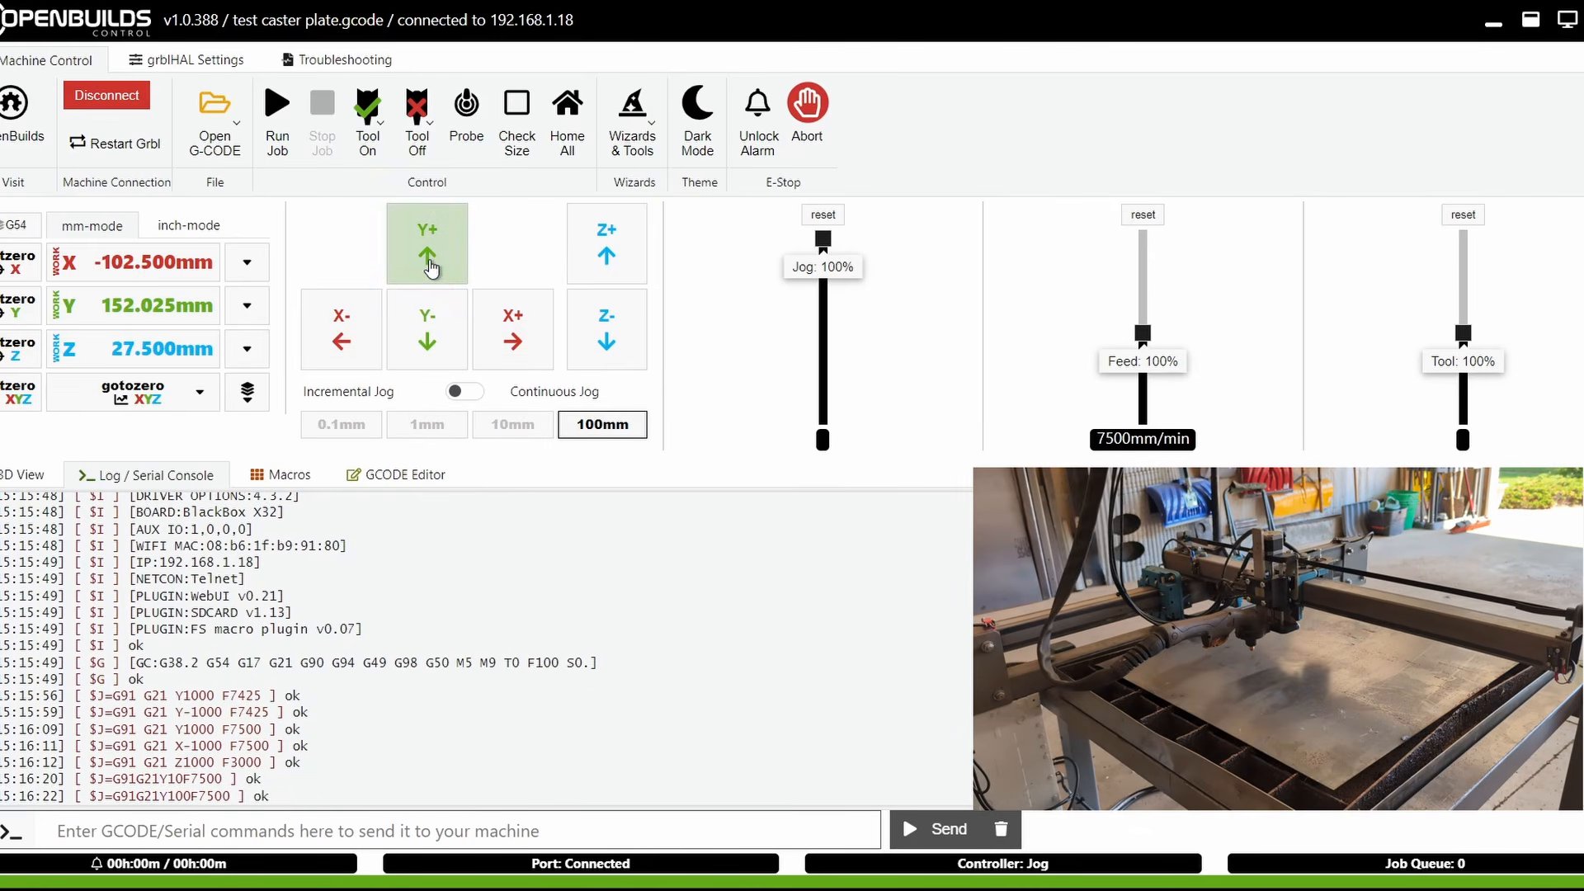
{"action": "left_click", "coordinate": [429, 424]}
{"action": "left_click", "coordinate": [433, 363]}
{"action": "left_click", "coordinate": [340, 424]}
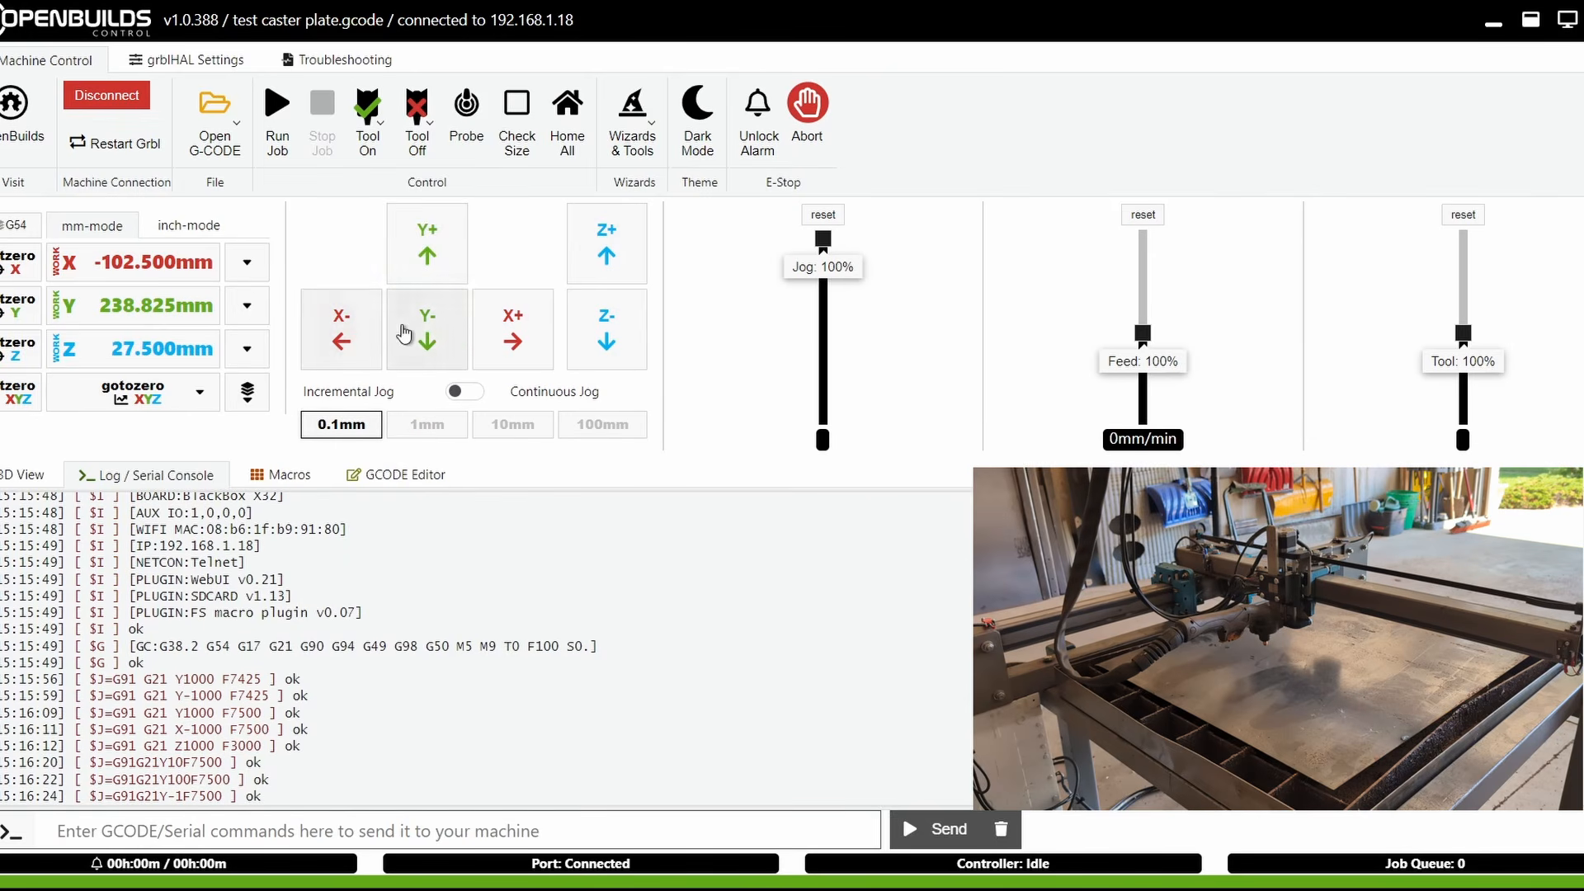
{"action": "left_click", "coordinate": [435, 338]}
{"action": "left_click", "coordinate": [434, 338]}
{"action": "left_click", "coordinate": [434, 339]}
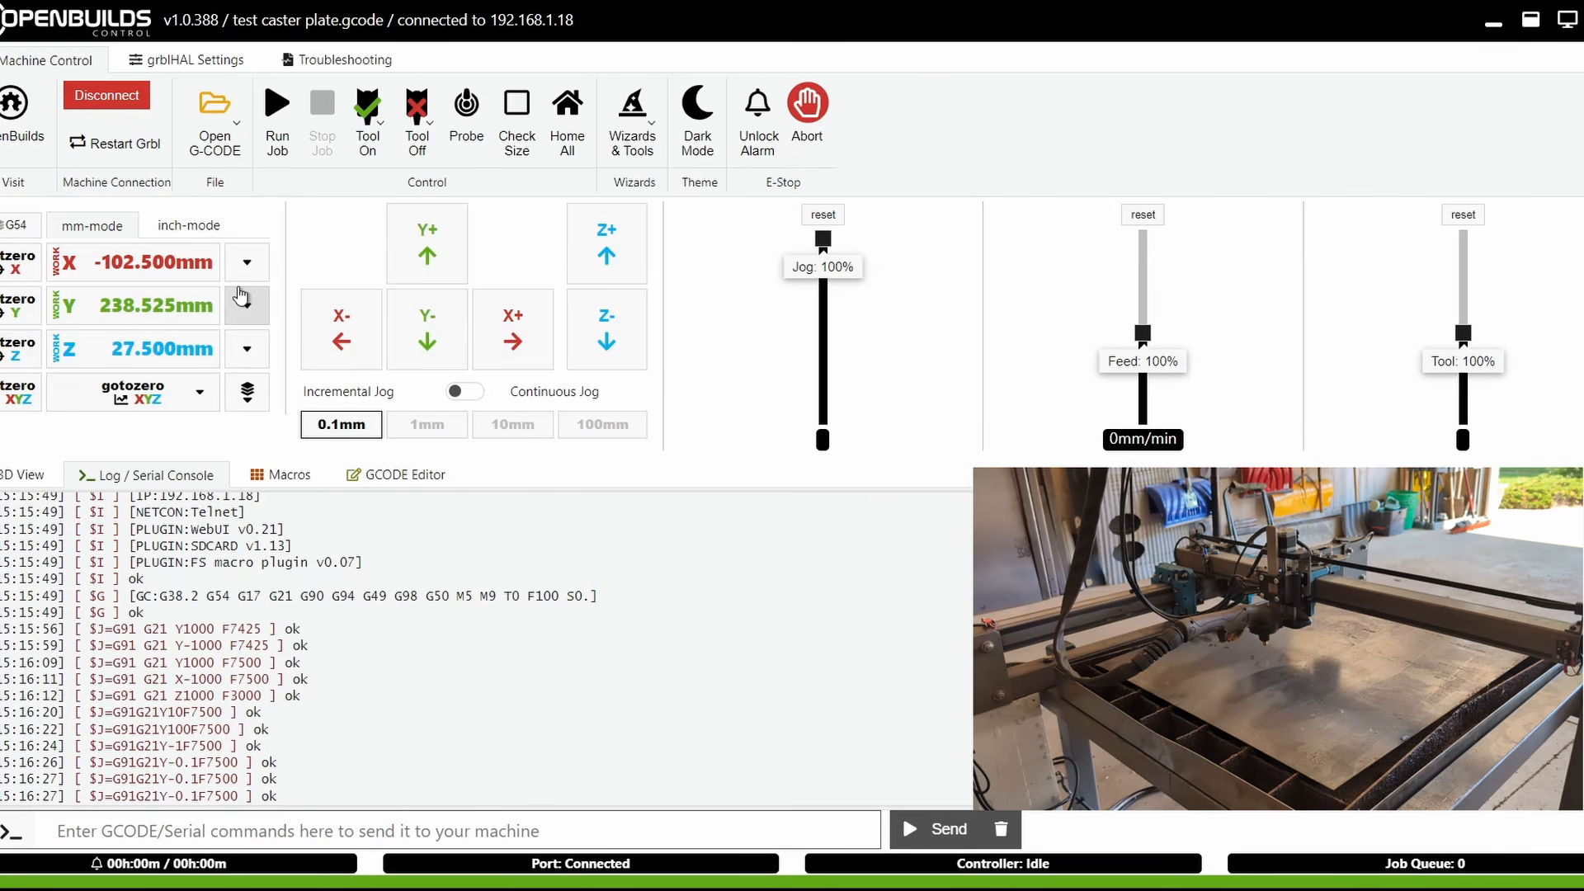
Switch the readout to inches and back to mm, then zero the X, Y and Z work coordinates
{"action": "left_click", "coordinate": [190, 228]}
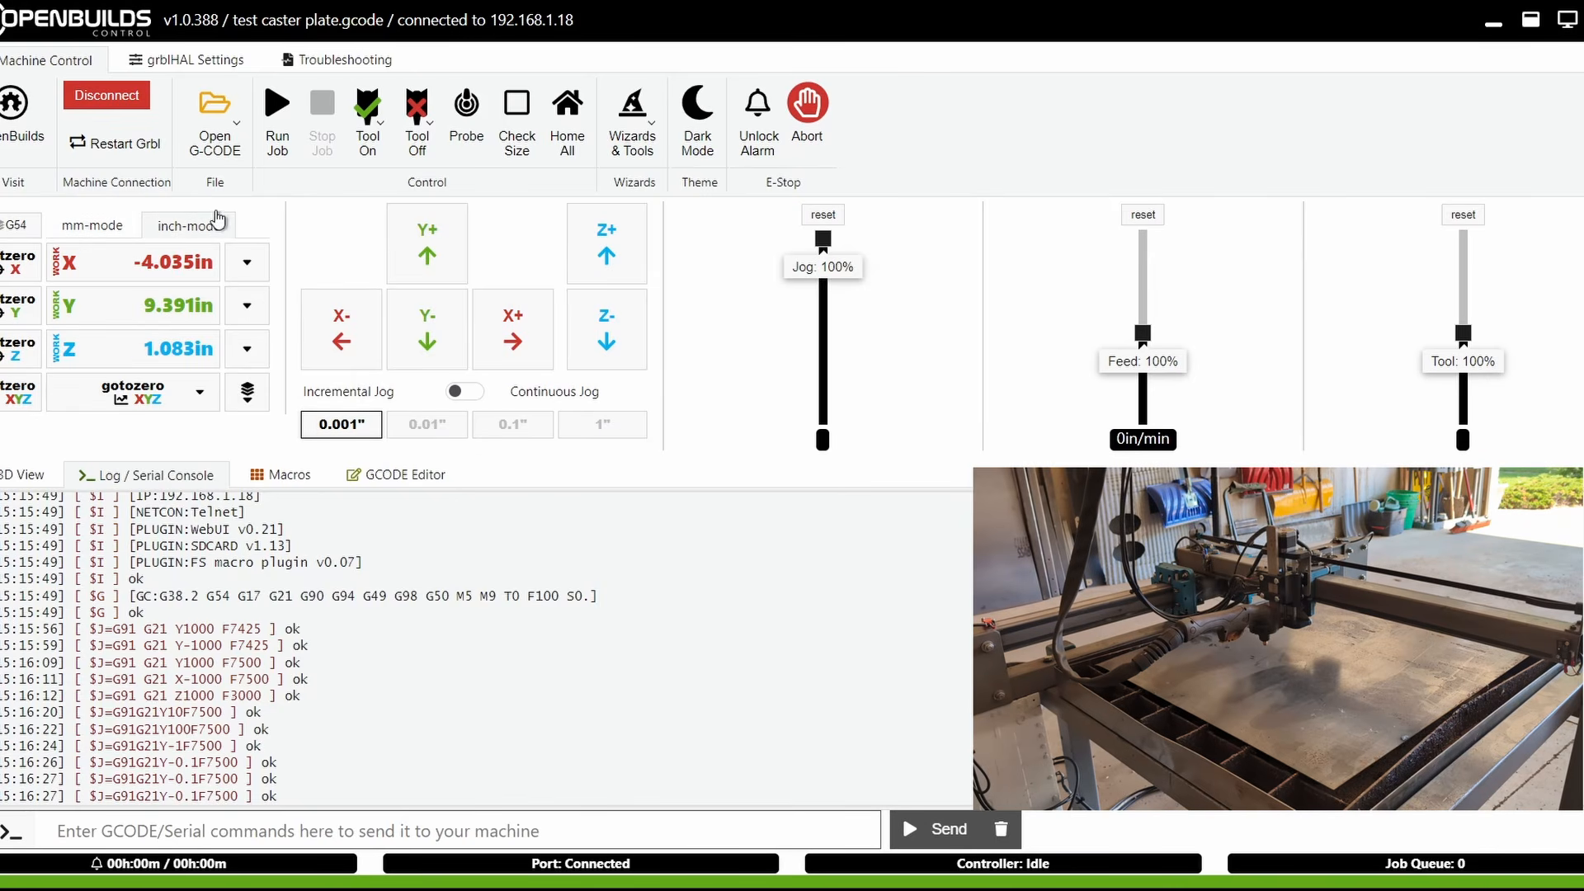
{"action": "left_click", "coordinate": [97, 229]}
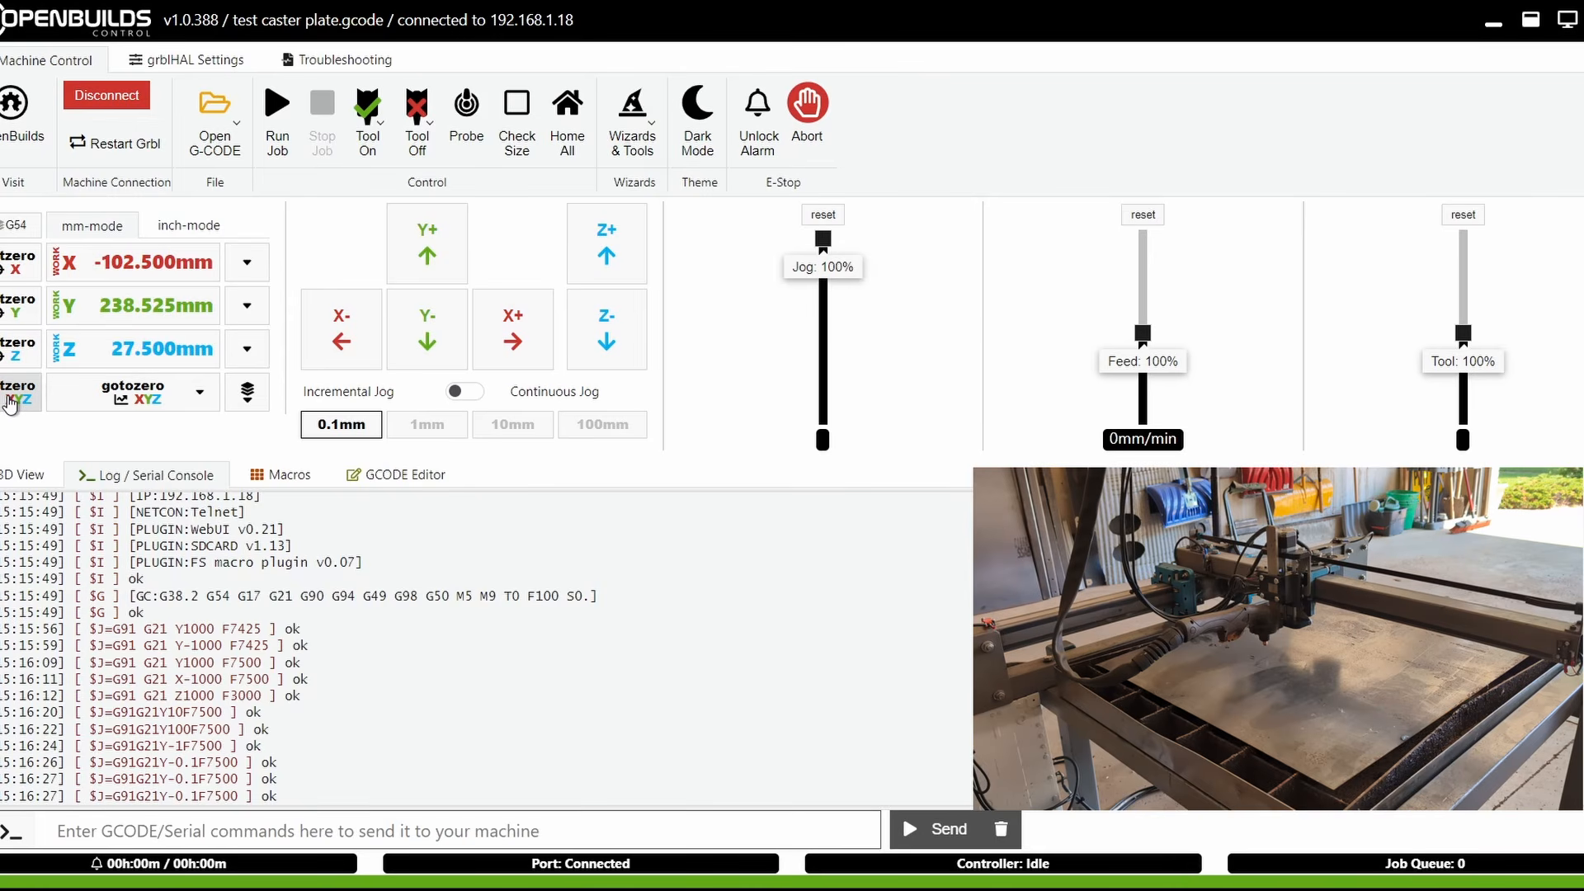
{"action": "left_click", "coordinate": [83, 400]}
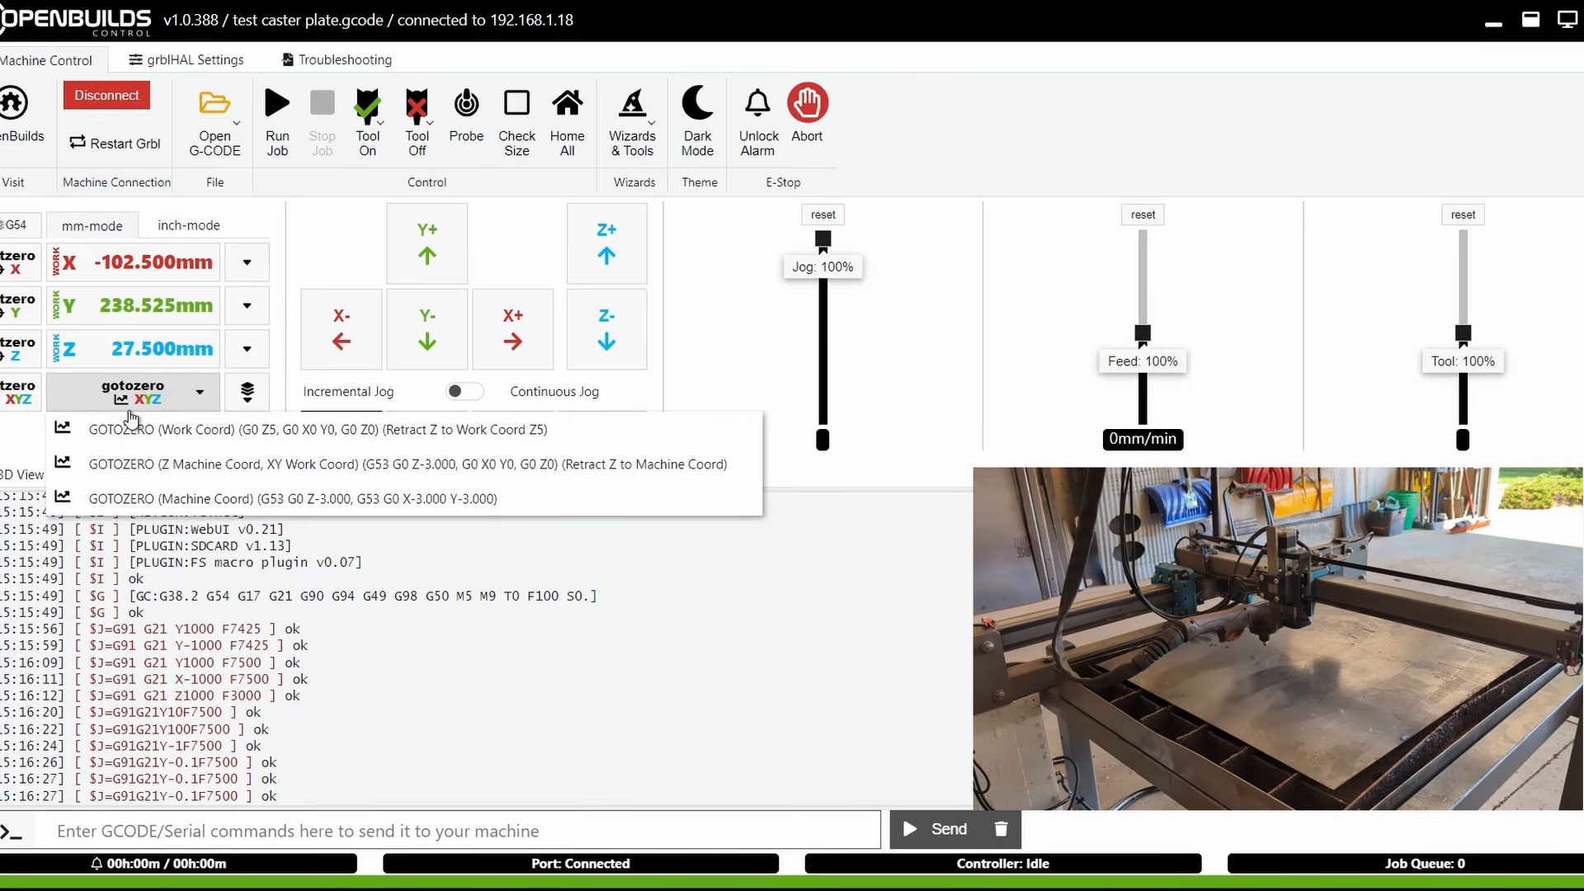
{"action": "left_click", "coordinate": [38, 392]}
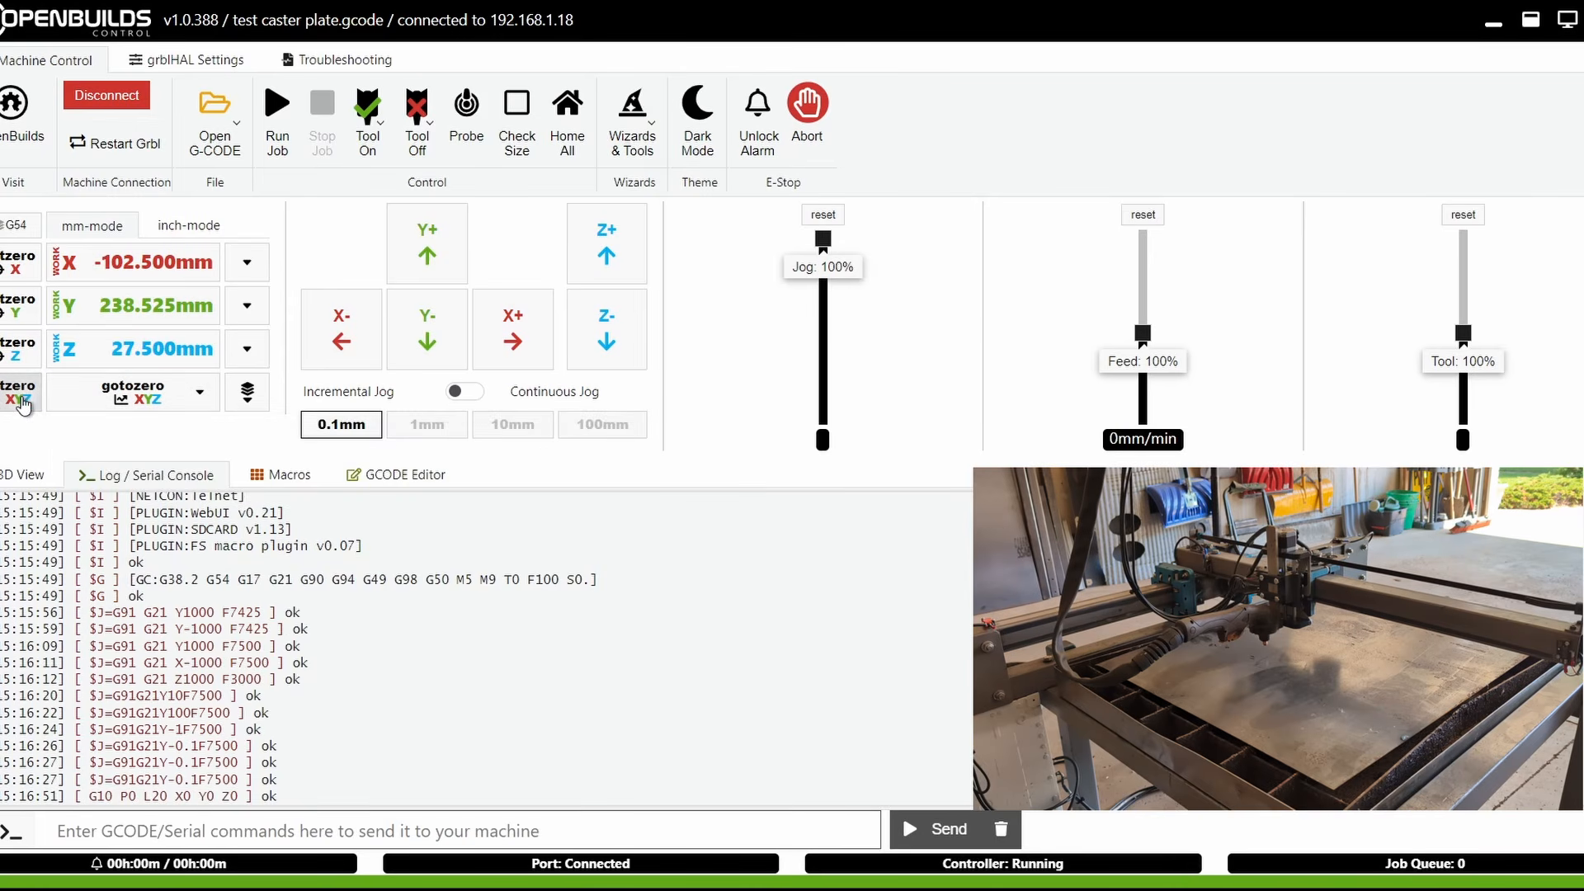
Jog Y continuously, then return the torch to work zero using GOTOZERO (Work Coord)
{"action": "left_click", "coordinate": [430, 424]}
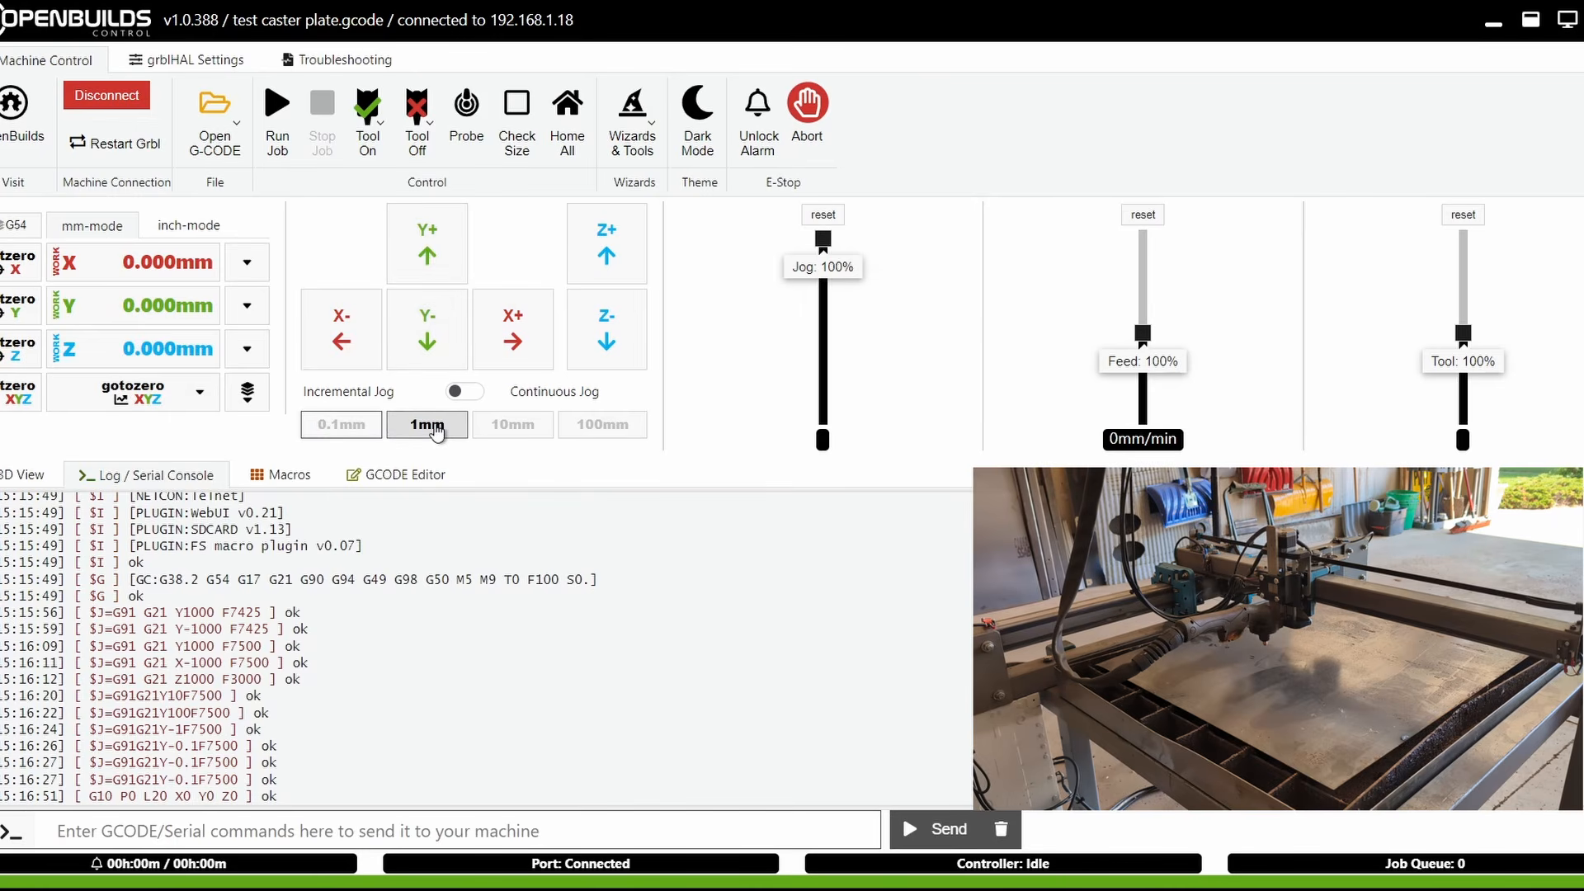
{"action": "left_click", "coordinate": [464, 392]}
{"action": "left_click", "coordinate": [426, 245]}
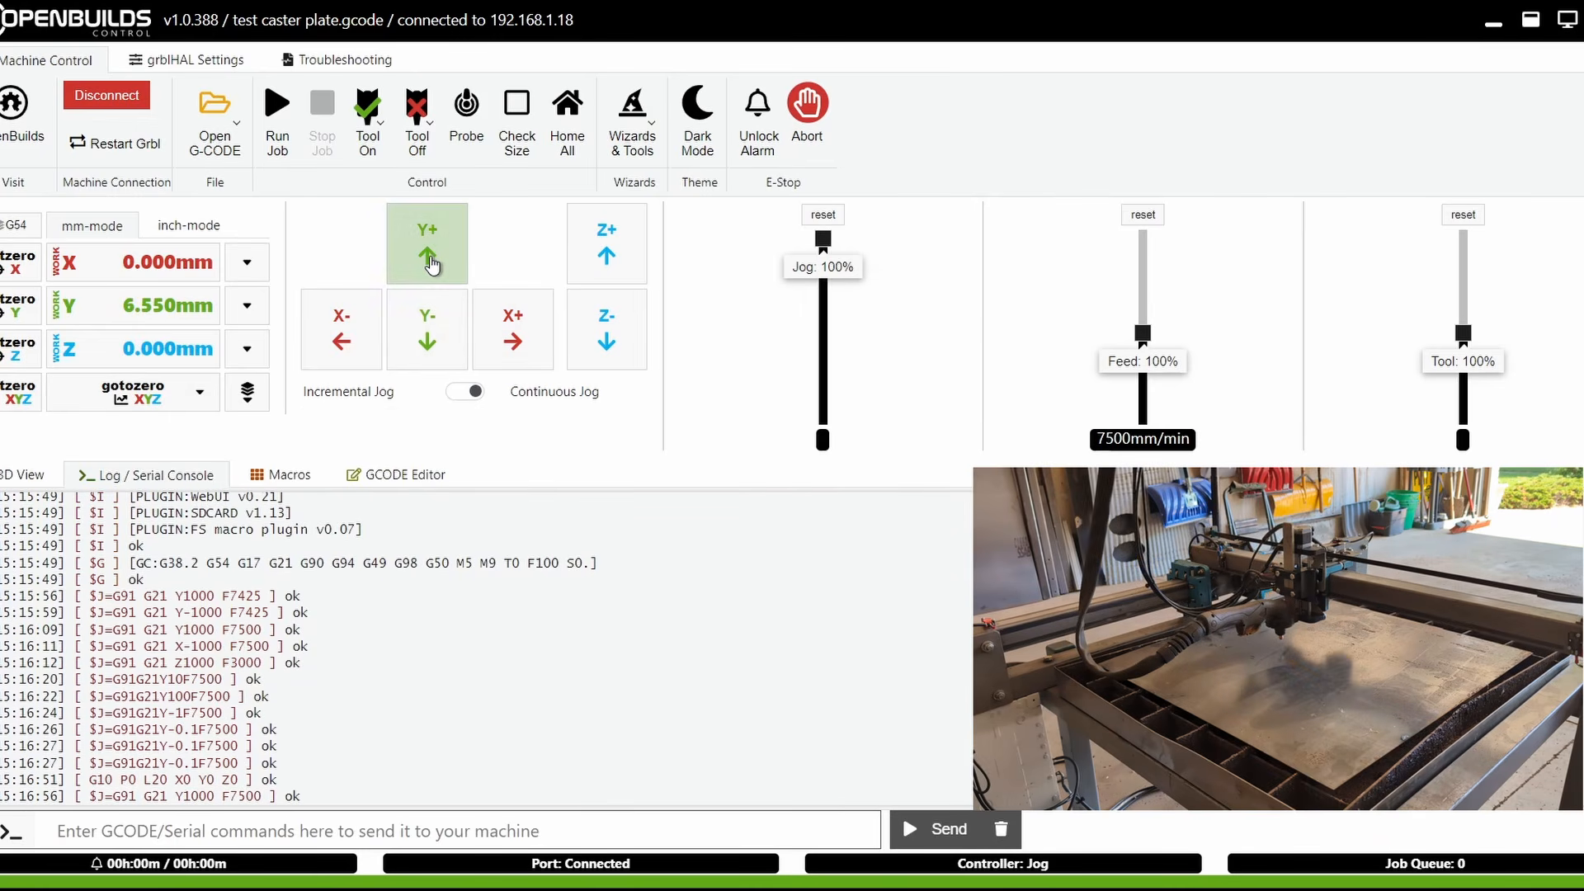
{"action": "left_click", "coordinate": [163, 412]}
{"action": "left_click", "coordinate": [176, 434]}
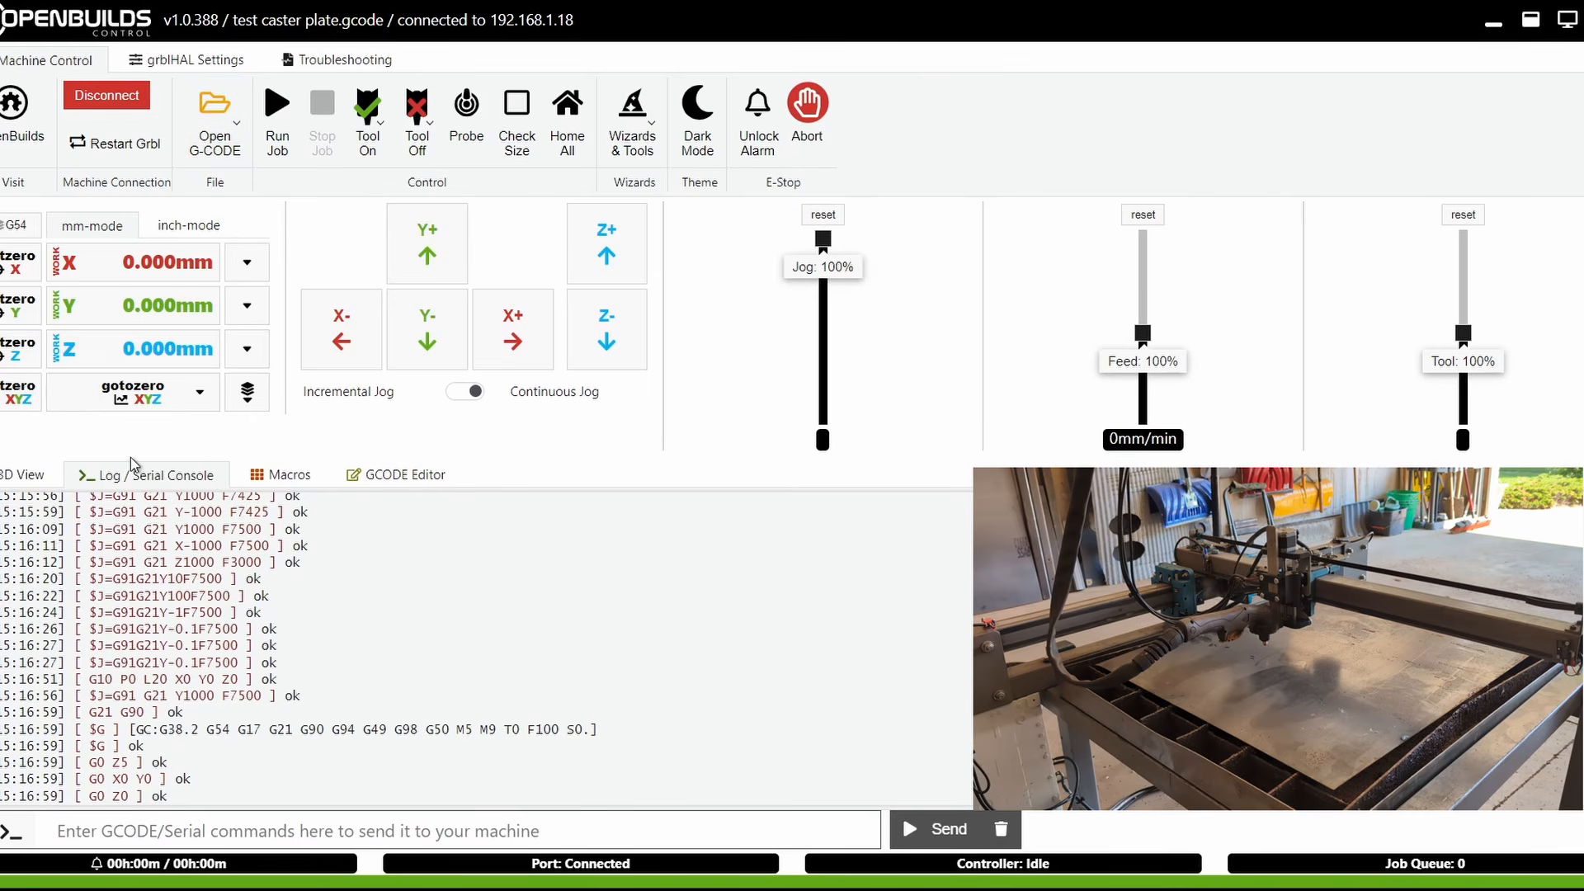
Inspect the loaded toolpath in the 3D view and G-code editor, then open the grblHAL settings
{"action": "left_click", "coordinate": [25, 476]}
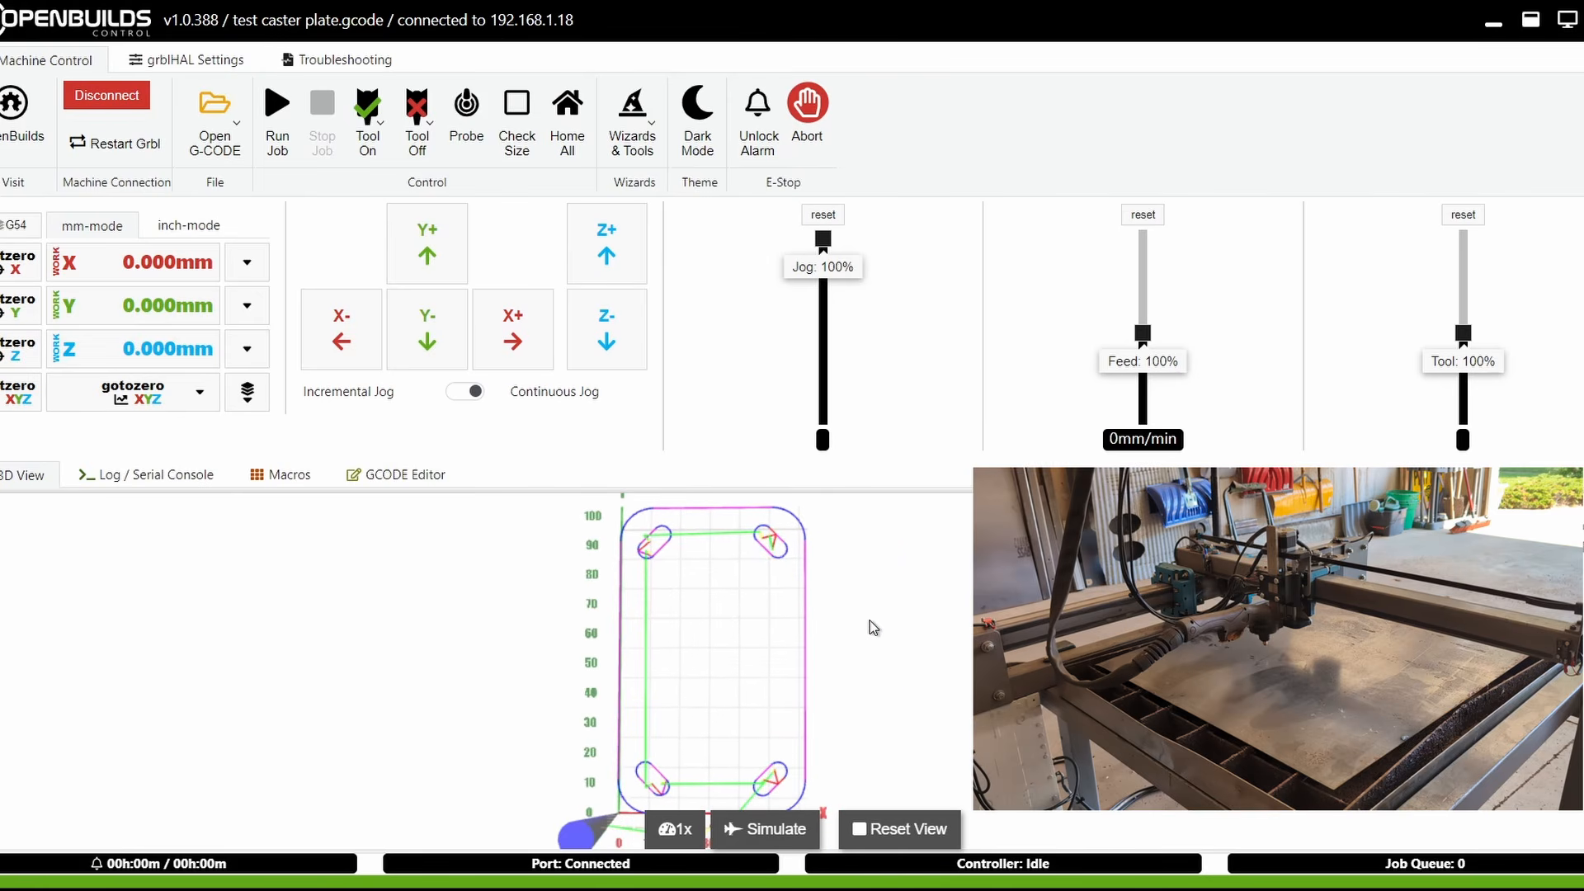
{"action": "left_click_drag", "start_coordinate": [789, 591], "coordinate": [736, 666]}
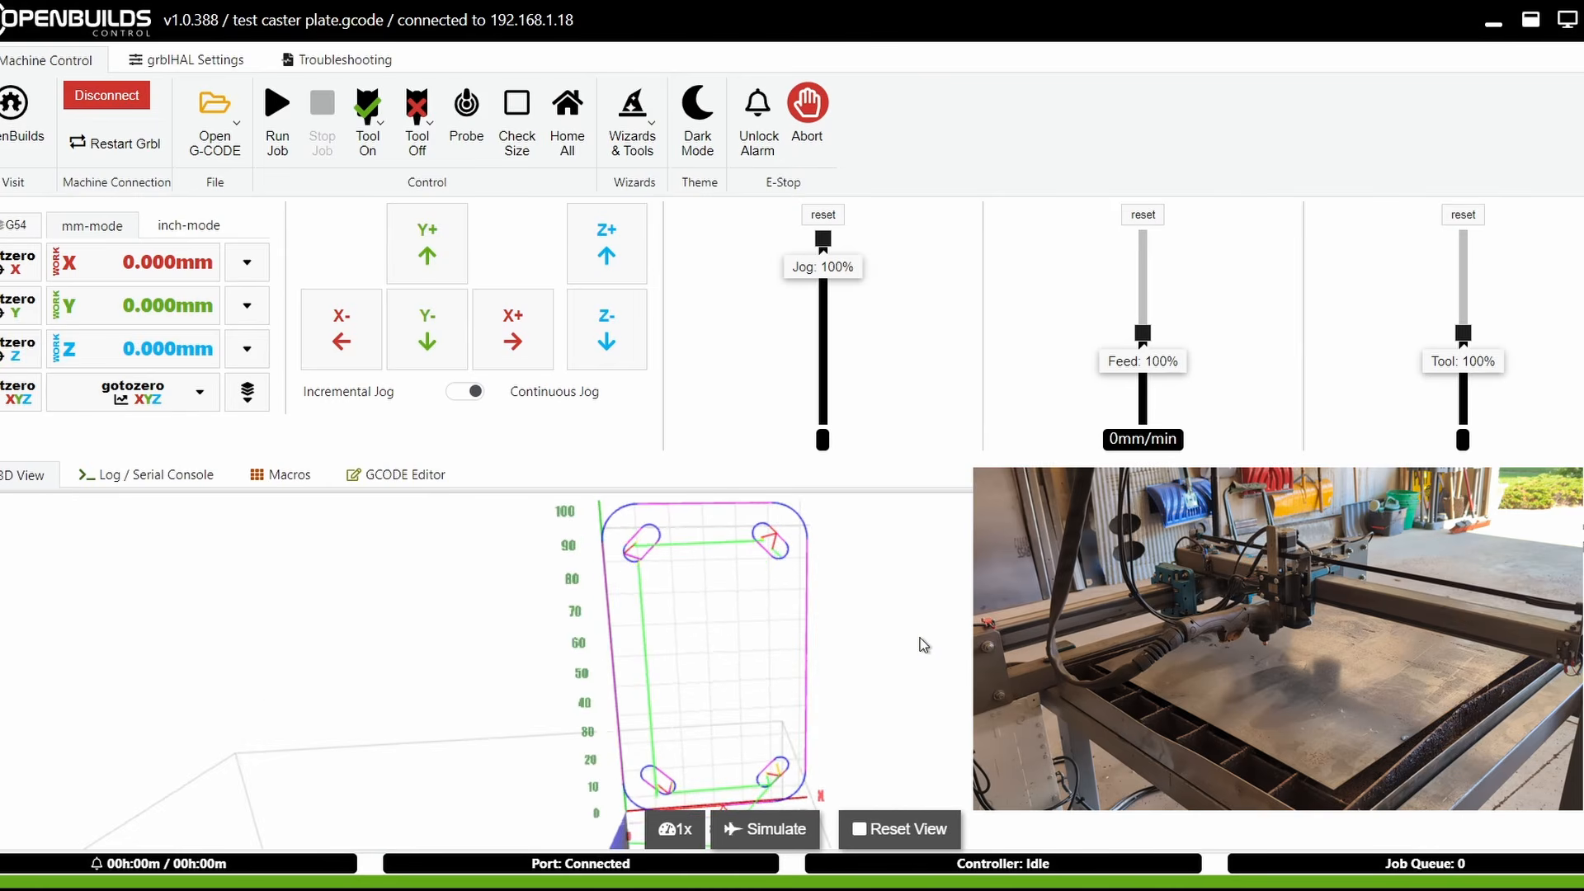
{"action": "left_click", "coordinate": [390, 485]}
{"action": "scroll", "coordinate": [188, 647], "scroll_direction": "down", "scroll_amount": 10}
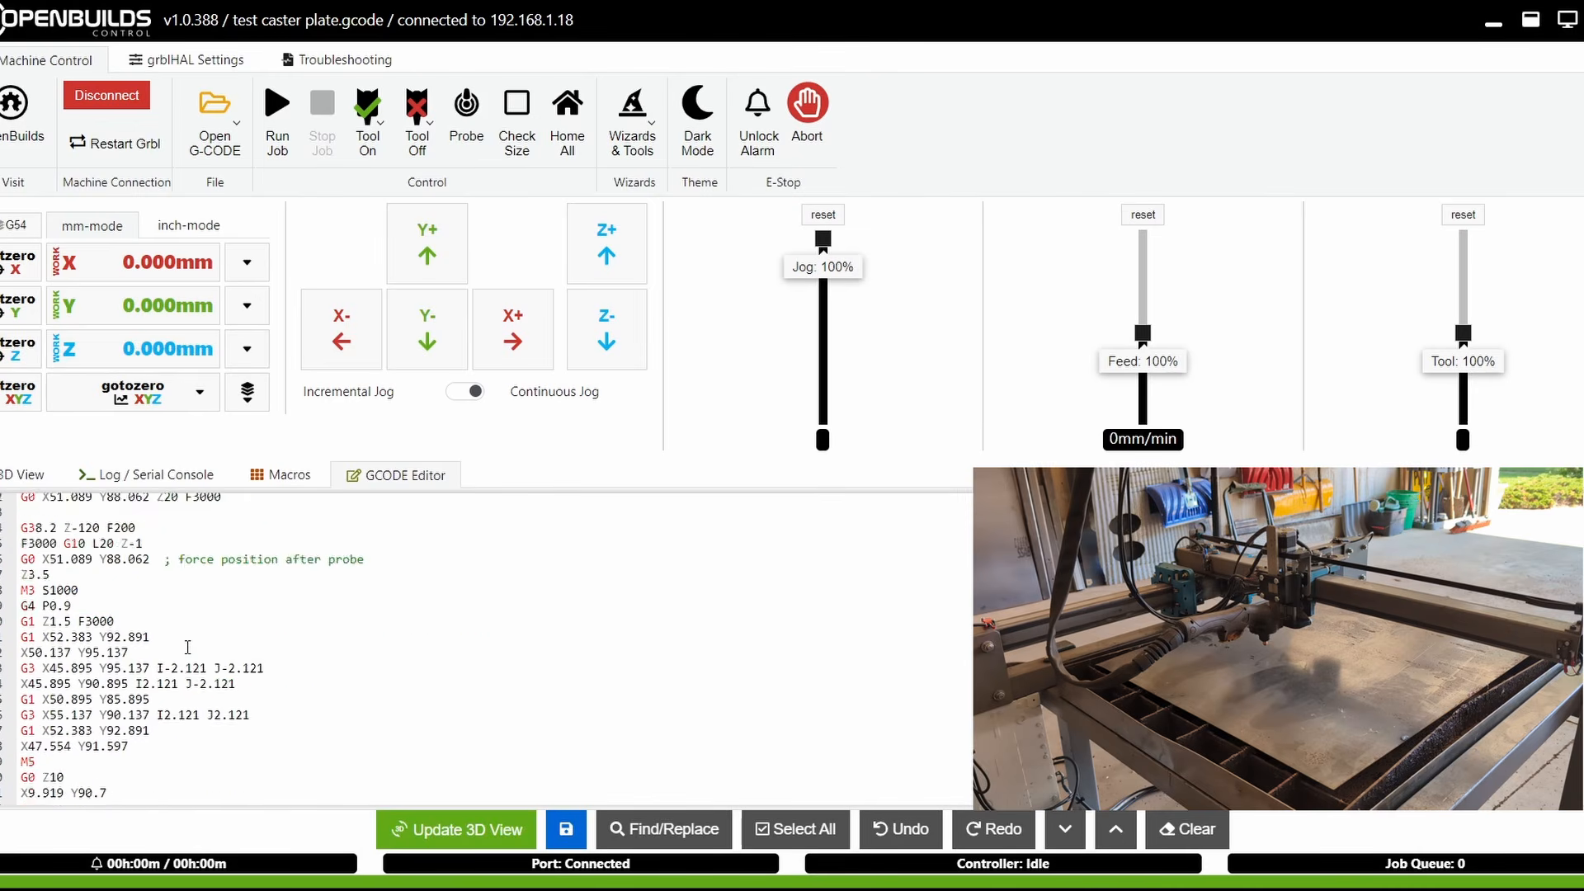
{"action": "scroll", "coordinate": [189, 646], "scroll_direction": "down", "scroll_amount": 15}
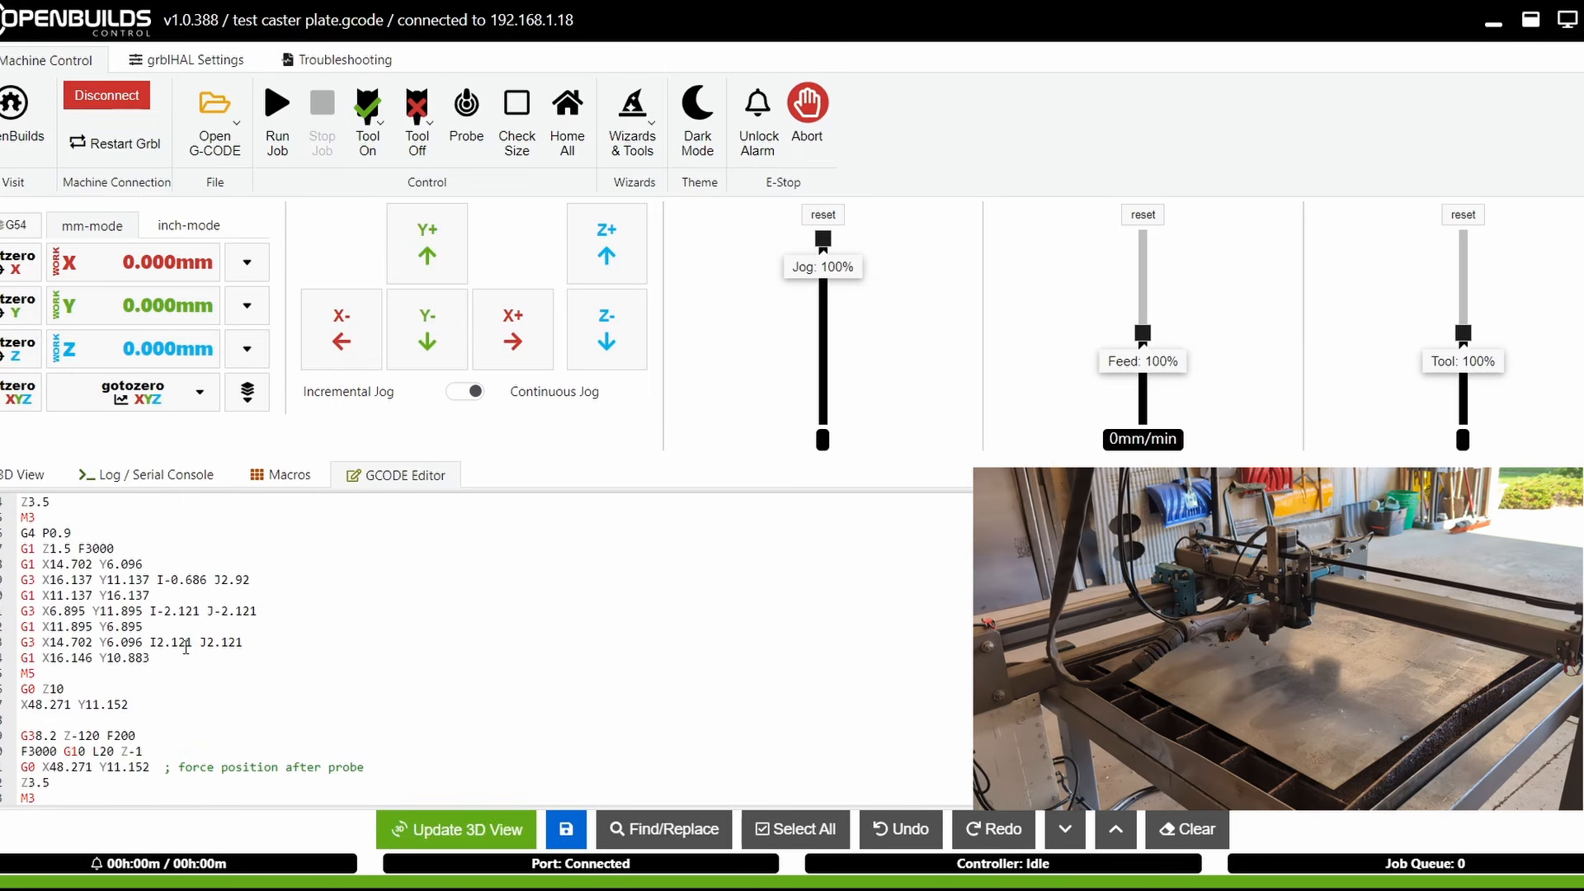
{"action": "scroll", "coordinate": [185, 645], "scroll_direction": "up", "scroll_amount": 20}
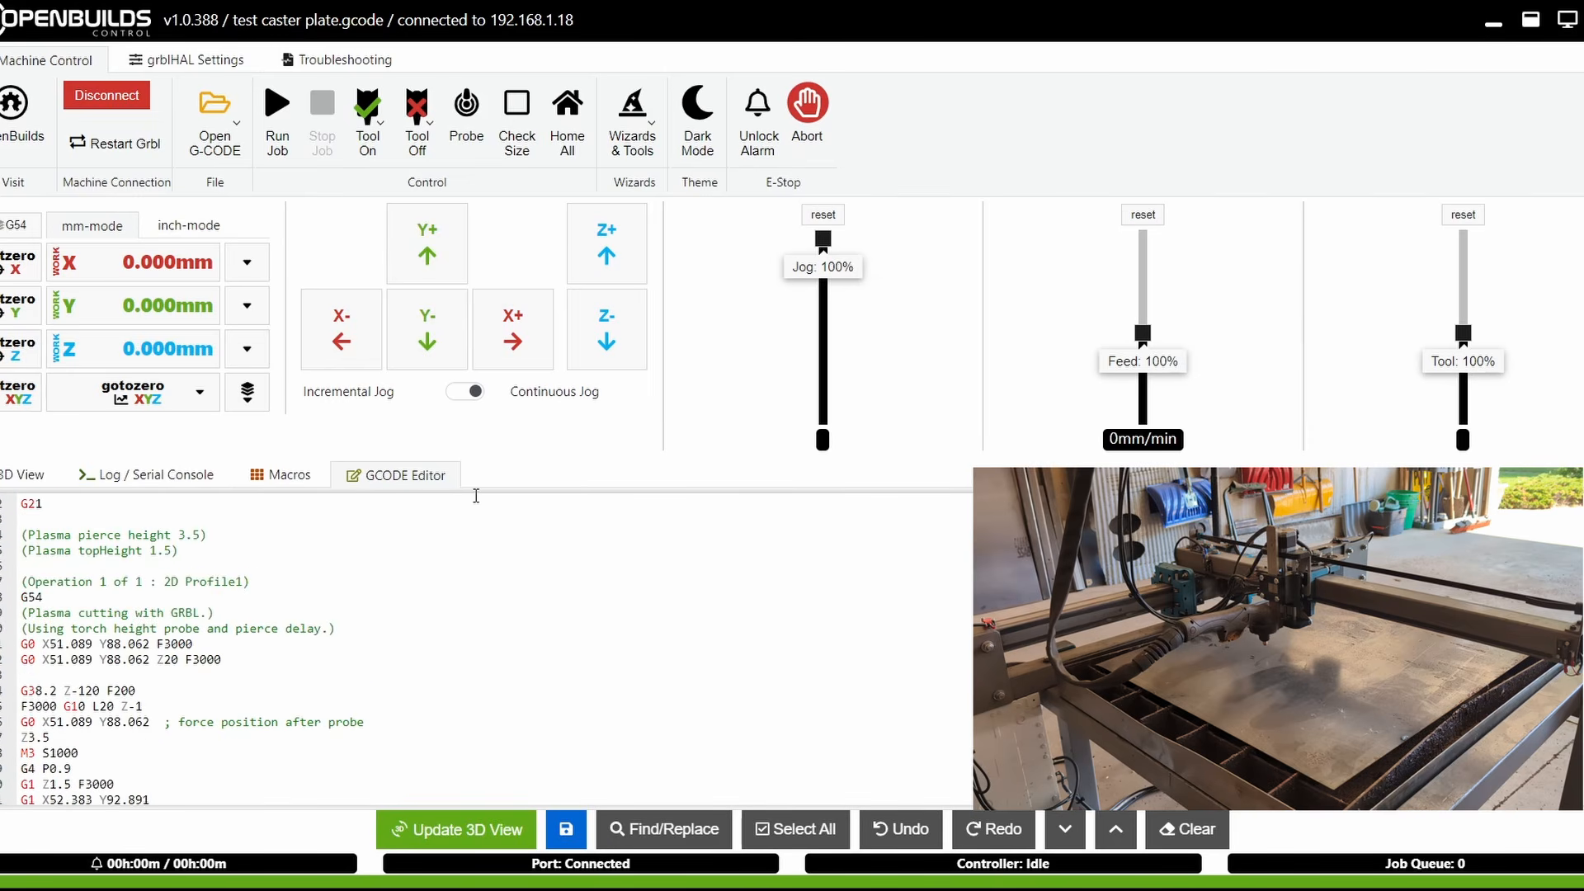
{"action": "left_click", "coordinate": [199, 65]}
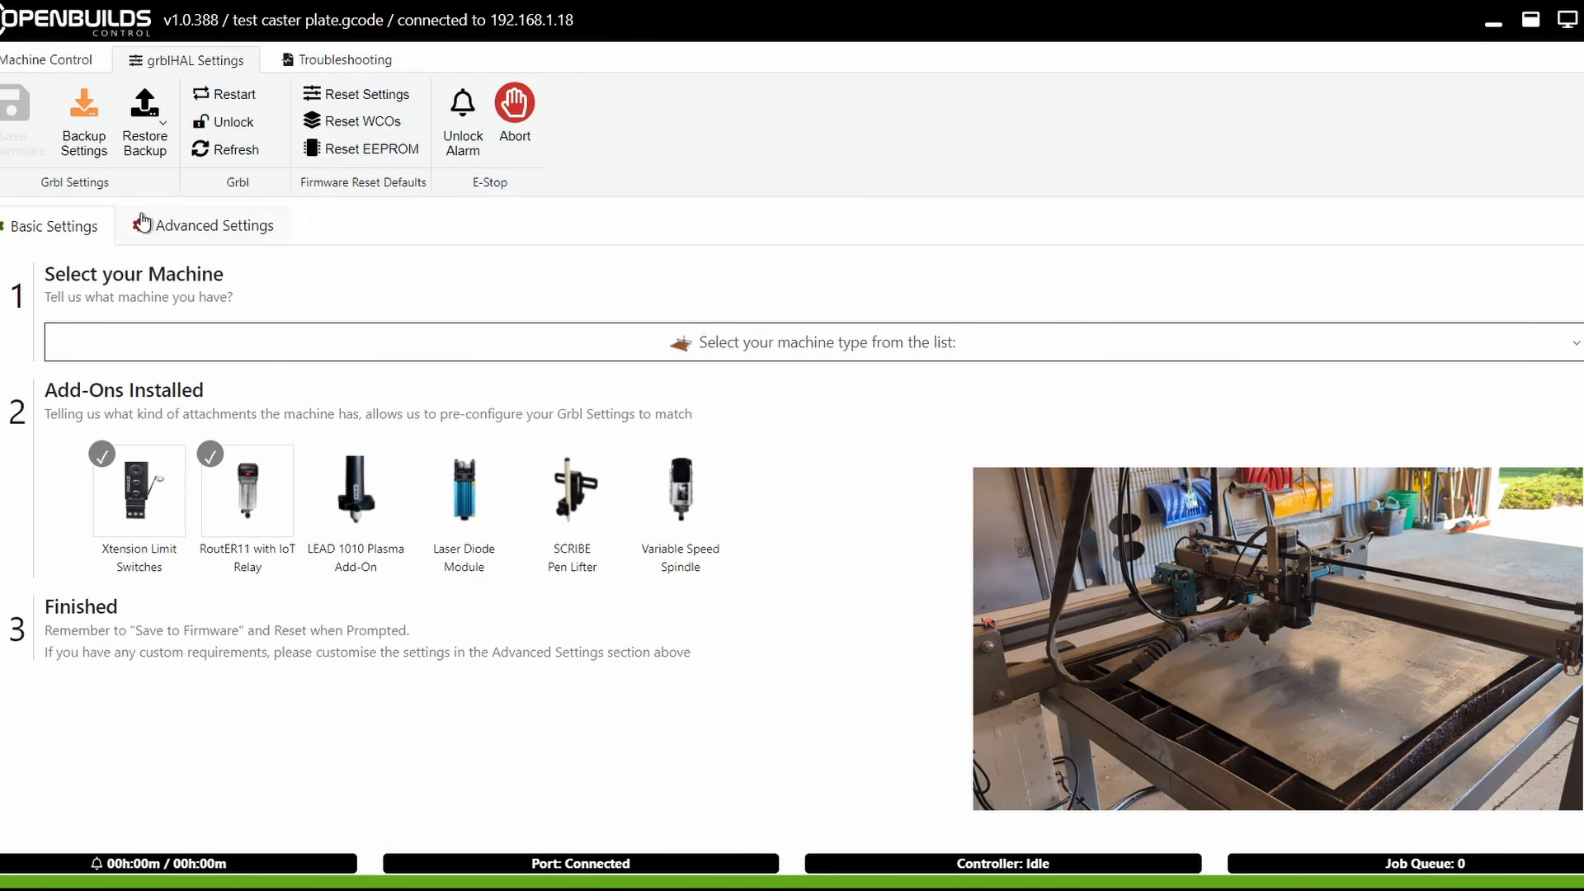
Review the advanced grblHAL settings, then return to machine control and the 3D toolpath view
{"action": "left_click", "coordinate": [240, 228]}
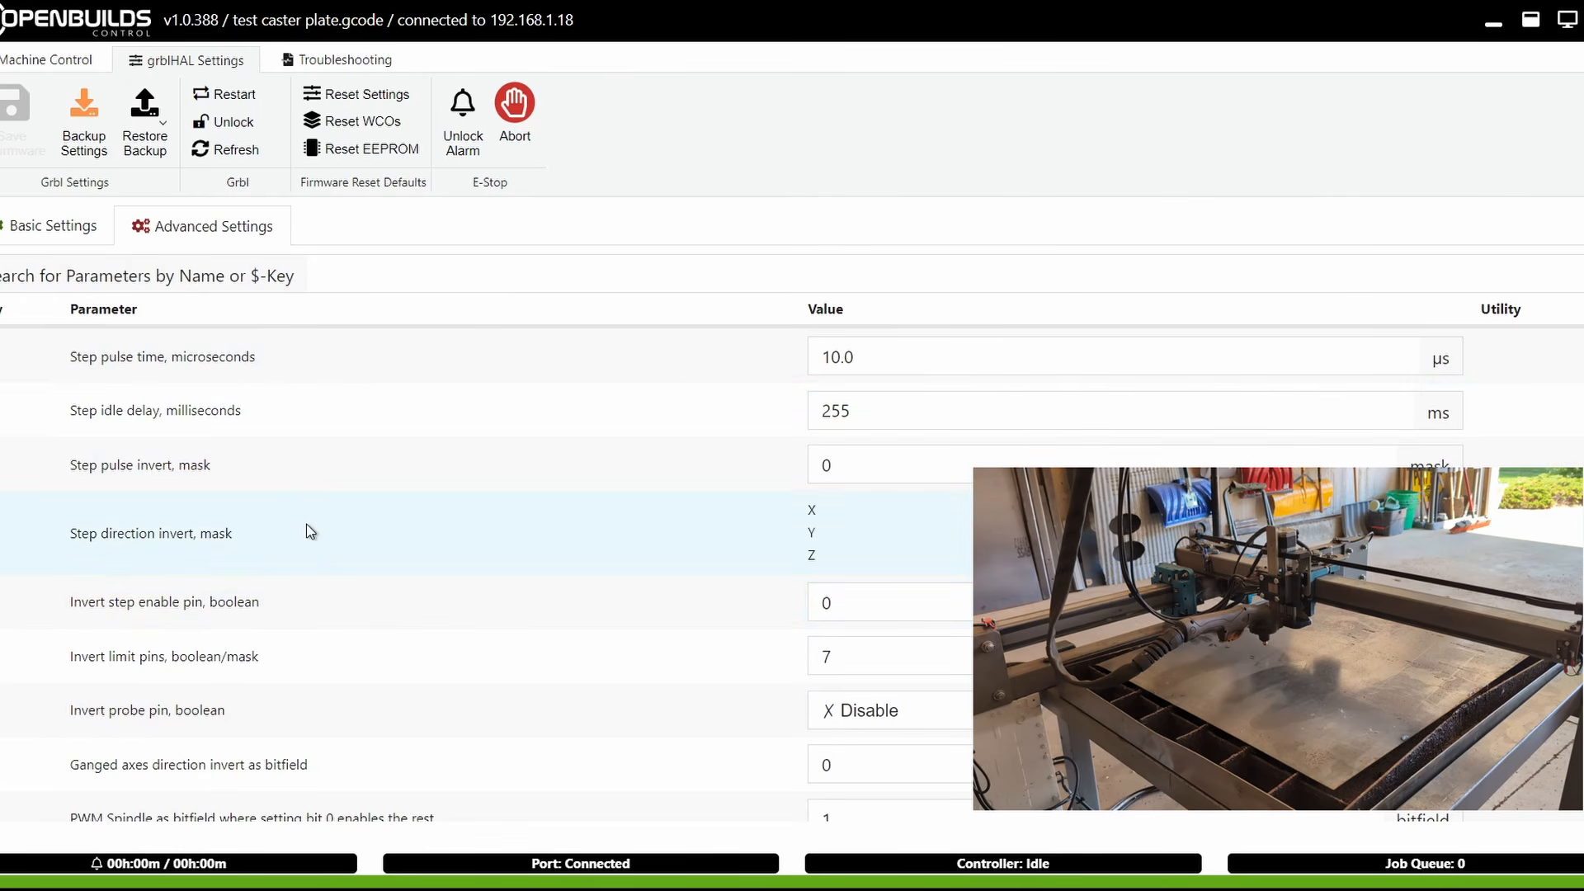
{"action": "left_click", "coordinate": [320, 66]}
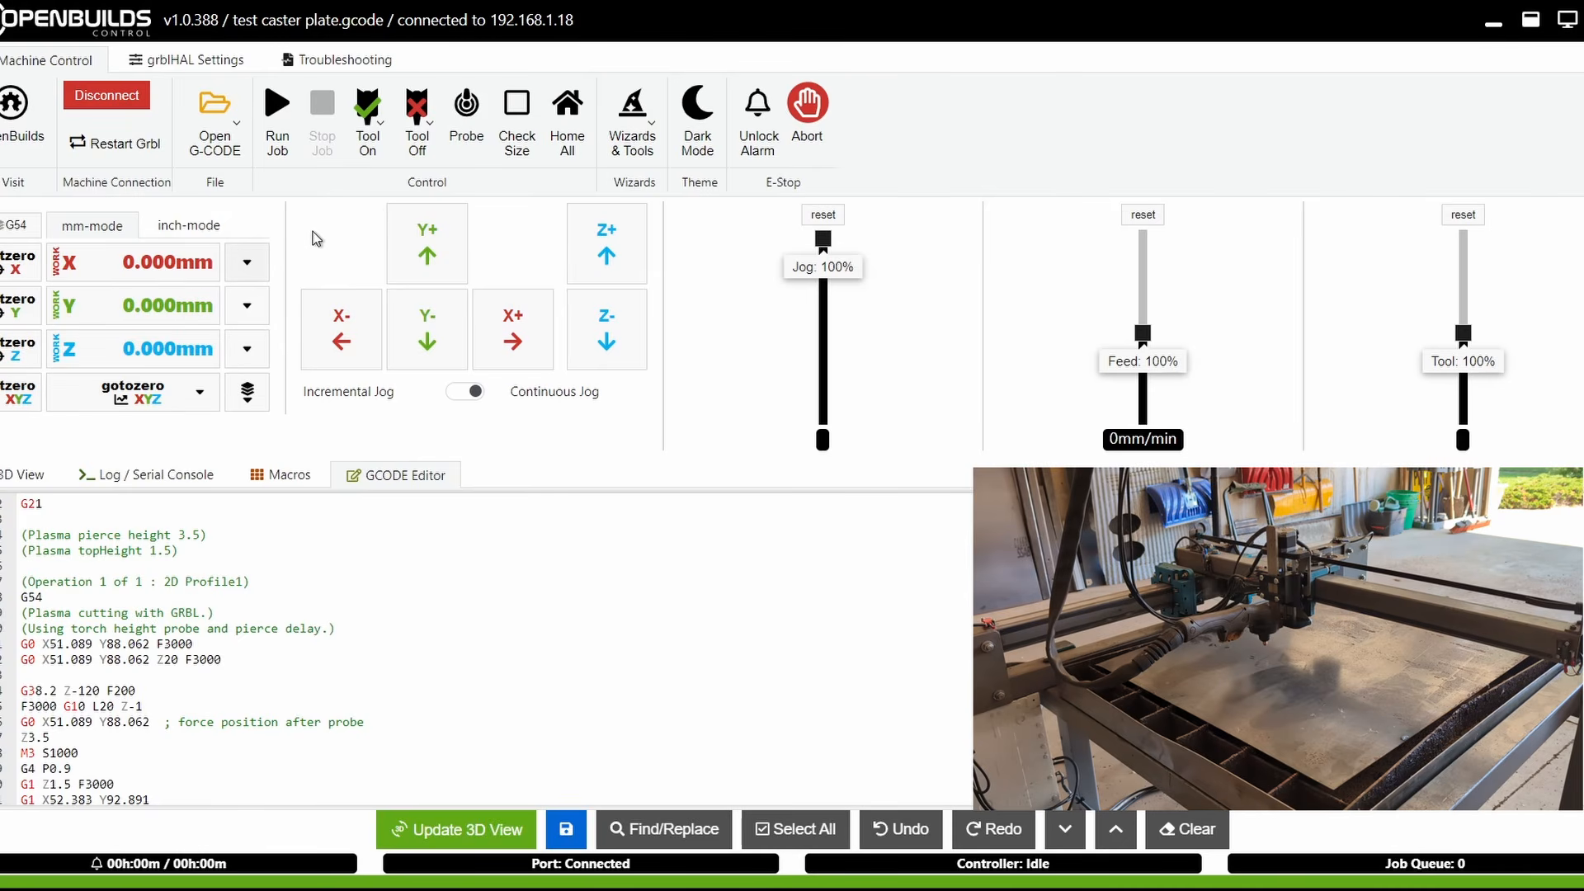
{"action": "left_click", "coordinate": [46, 477]}
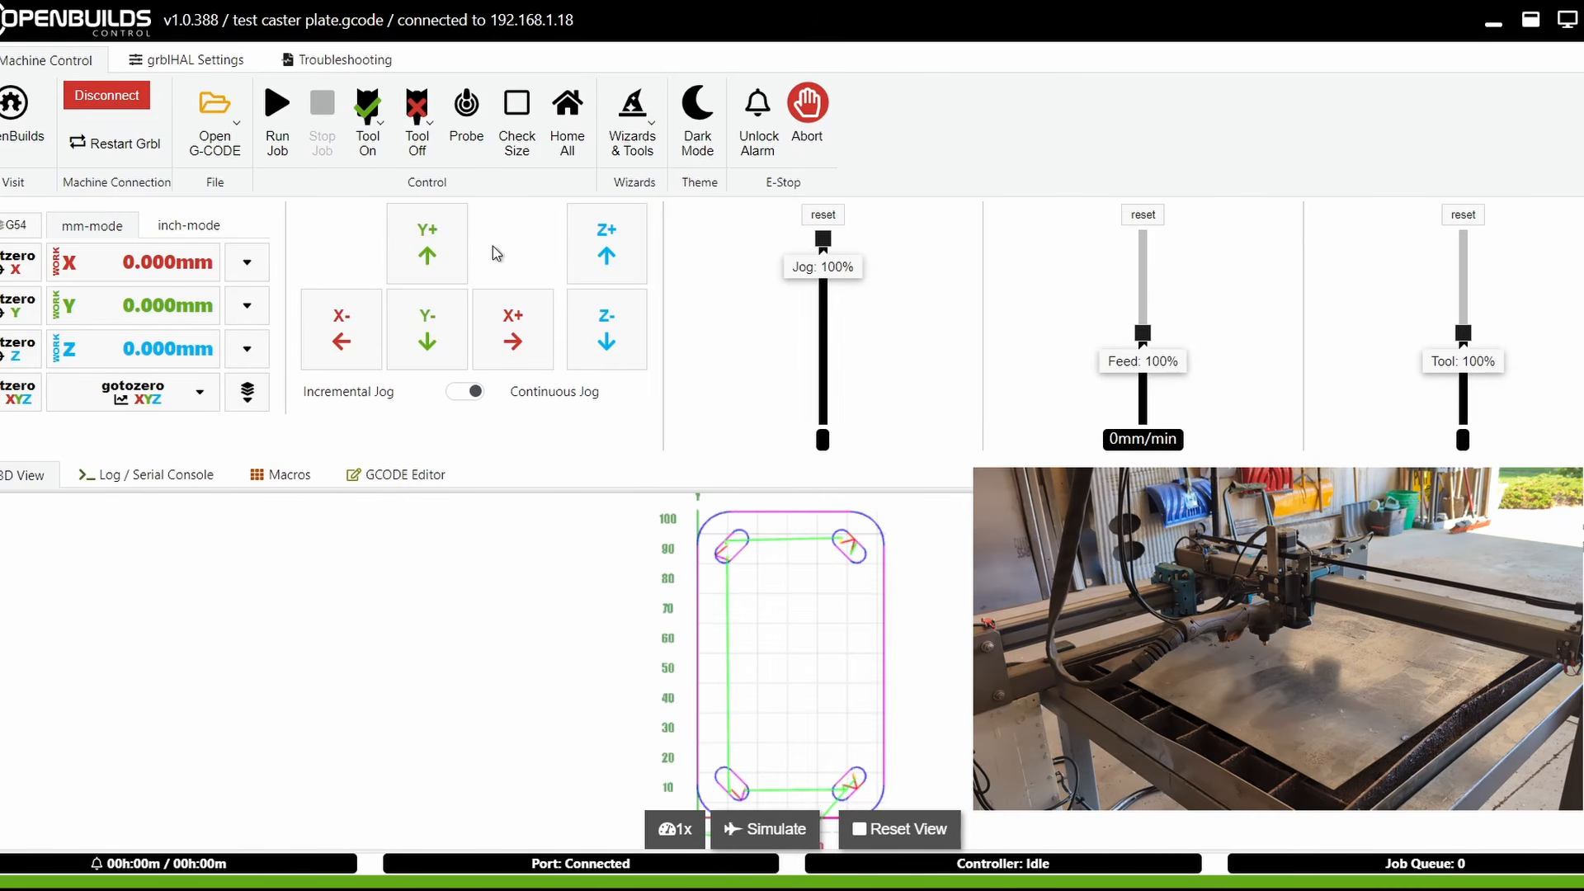
Home all axes, then jog the torch in Y, X and Z to the cutting start position on the plate
{"action": "left_click", "coordinate": [575, 124]}
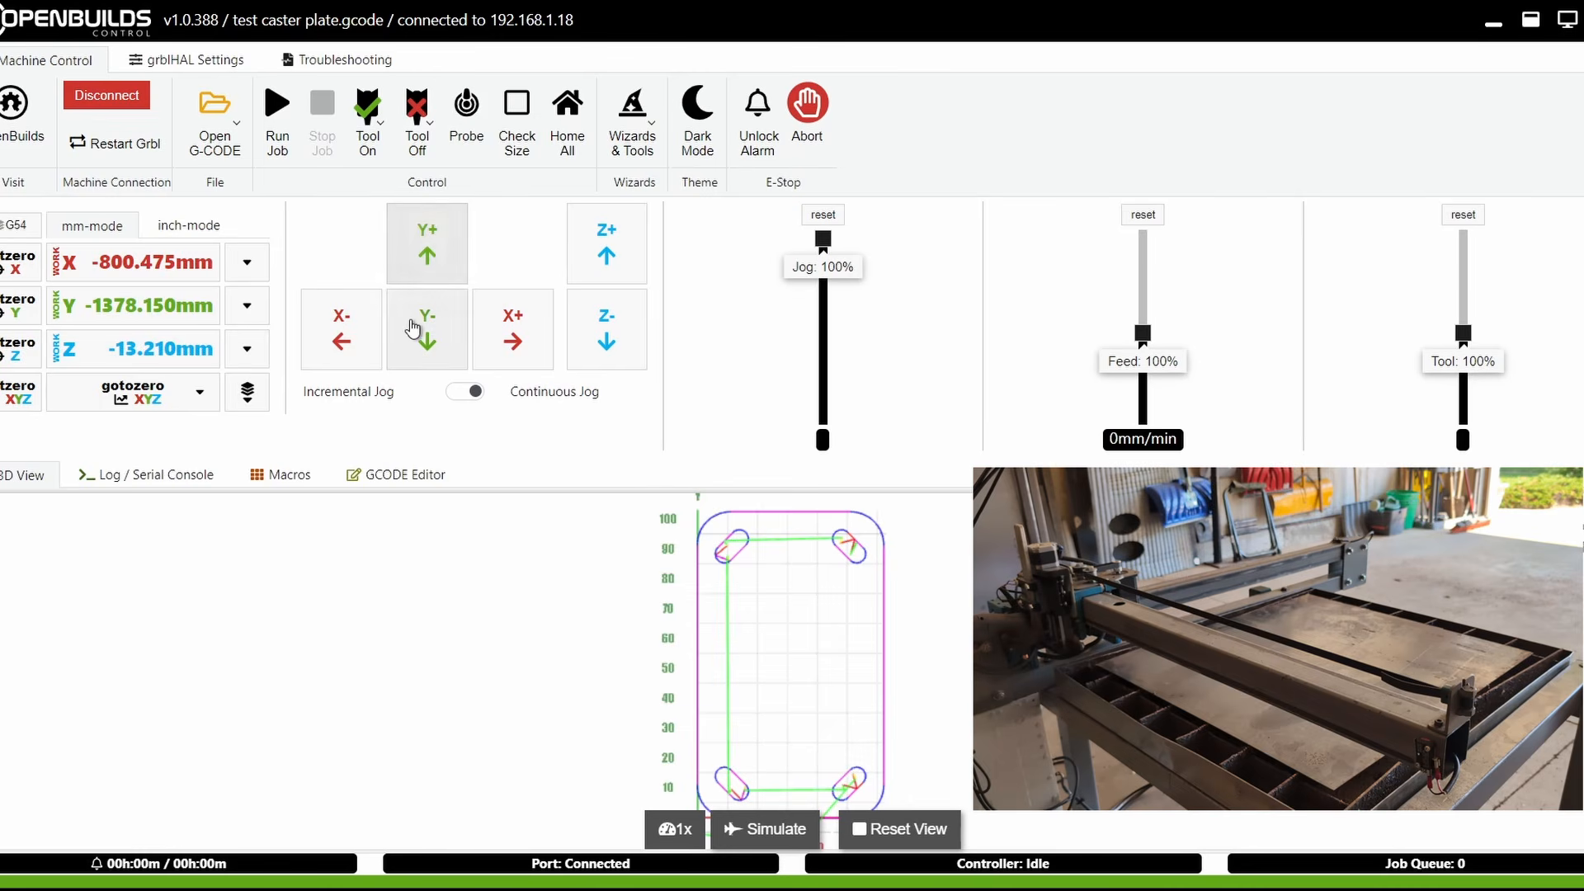
{"action": "left_click", "coordinate": [437, 235]}
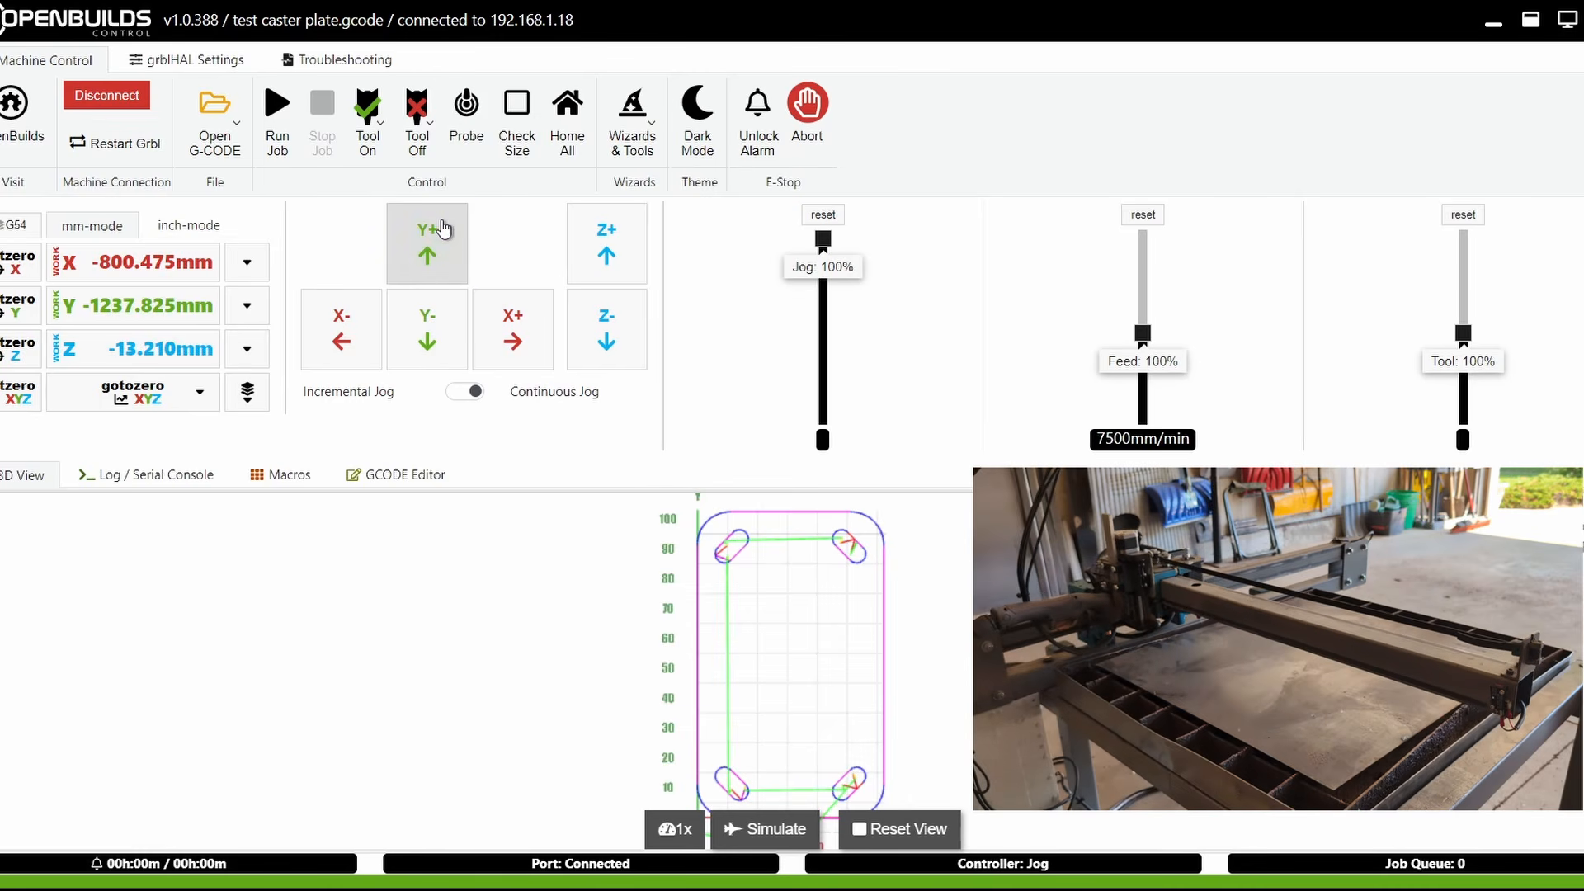
{"action": "left_click", "coordinate": [520, 340]}
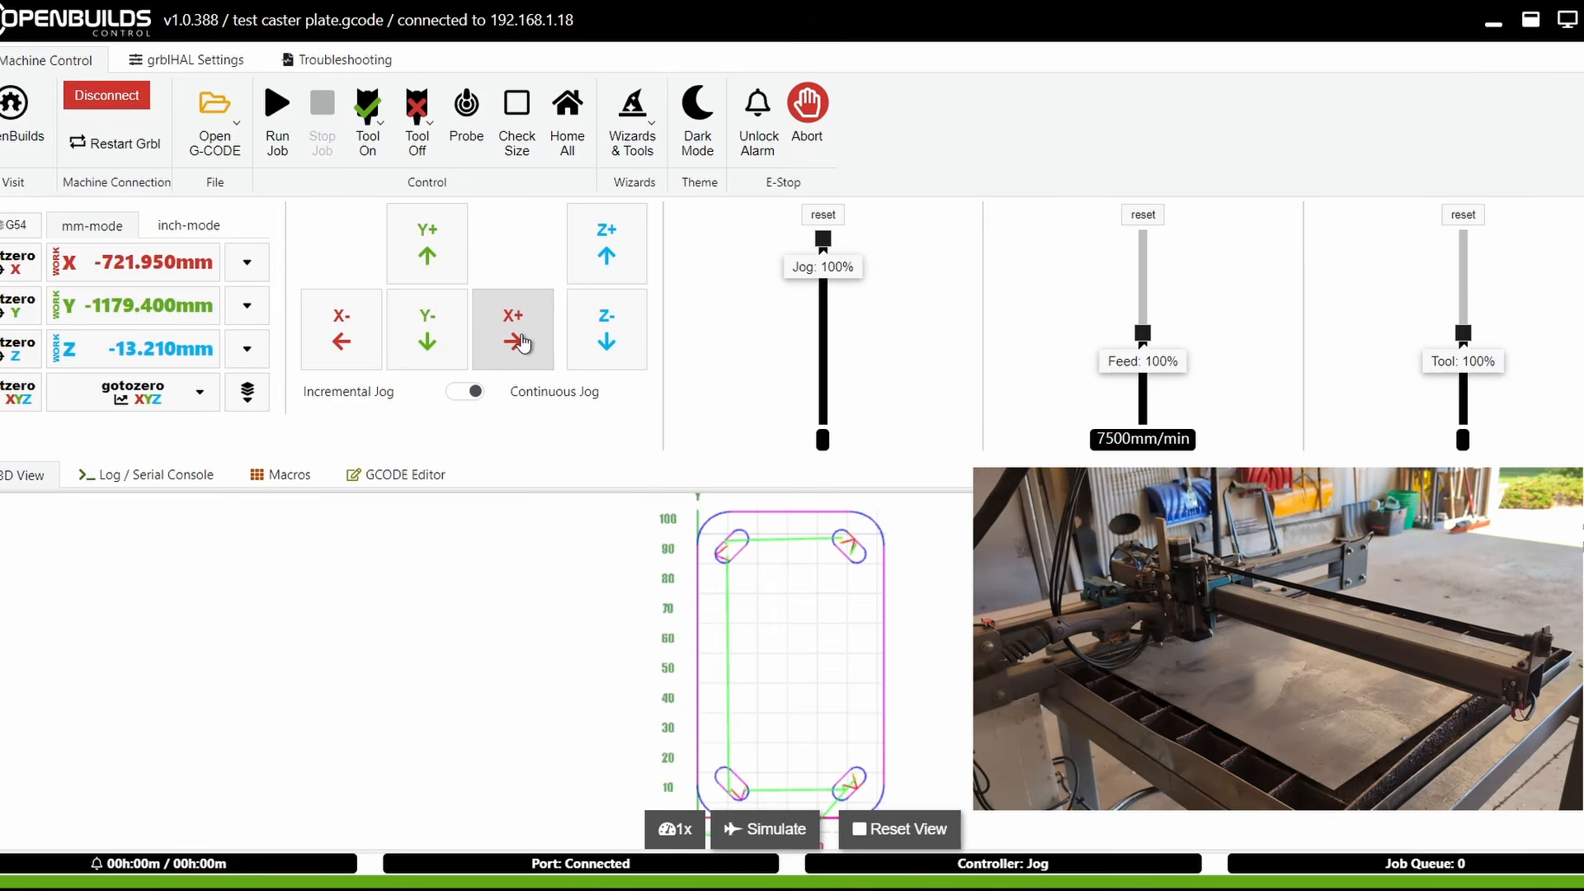
{"action": "left_click", "coordinate": [603, 338]}
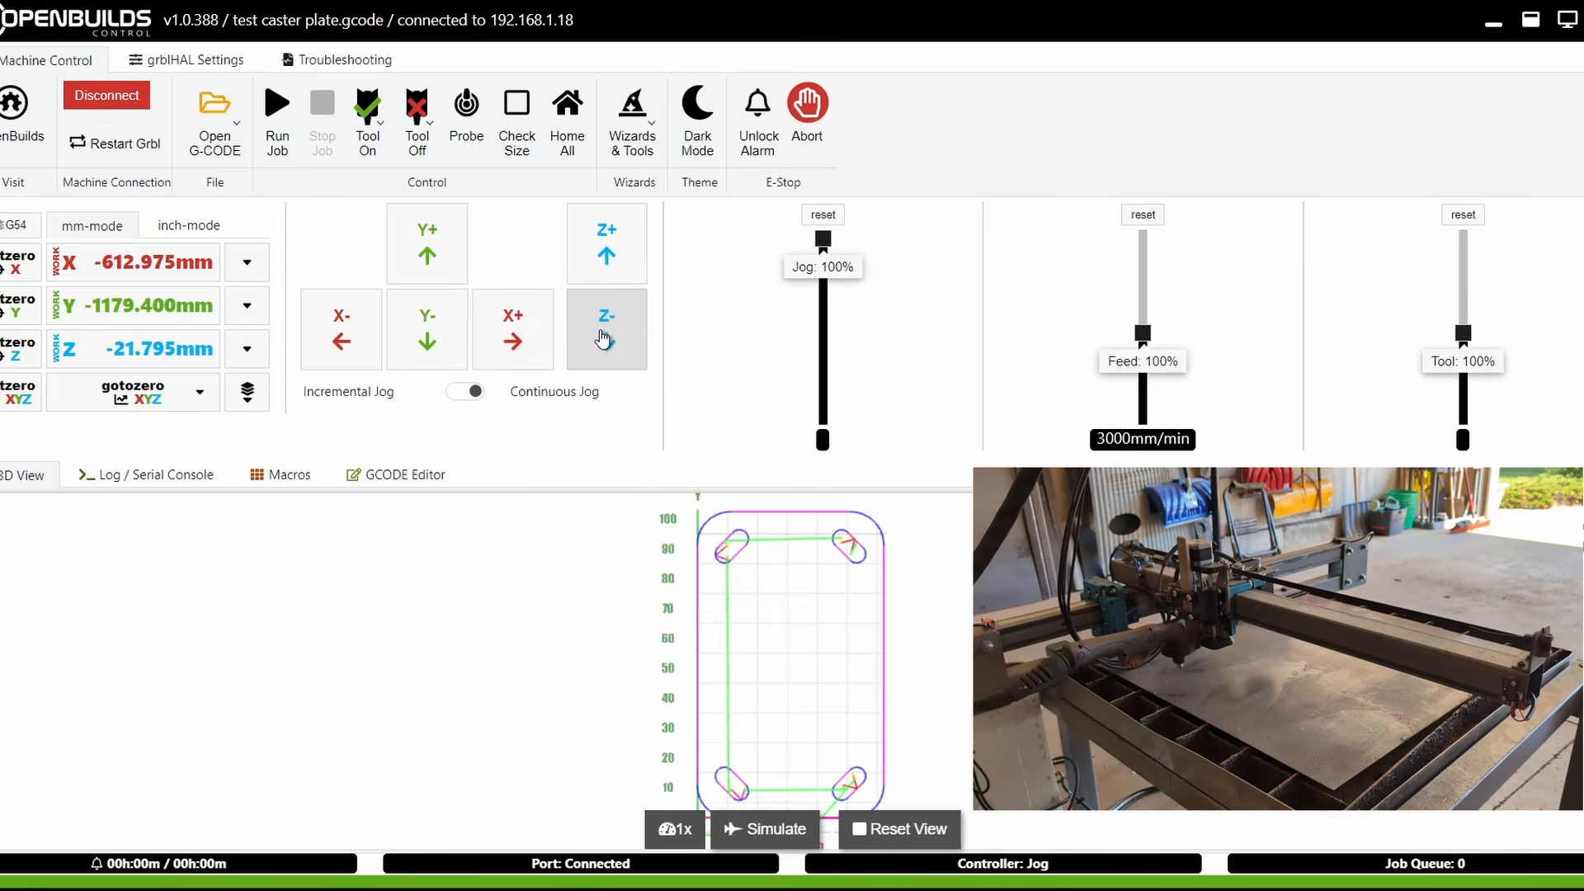
{"action": "left_click", "coordinate": [603, 274]}
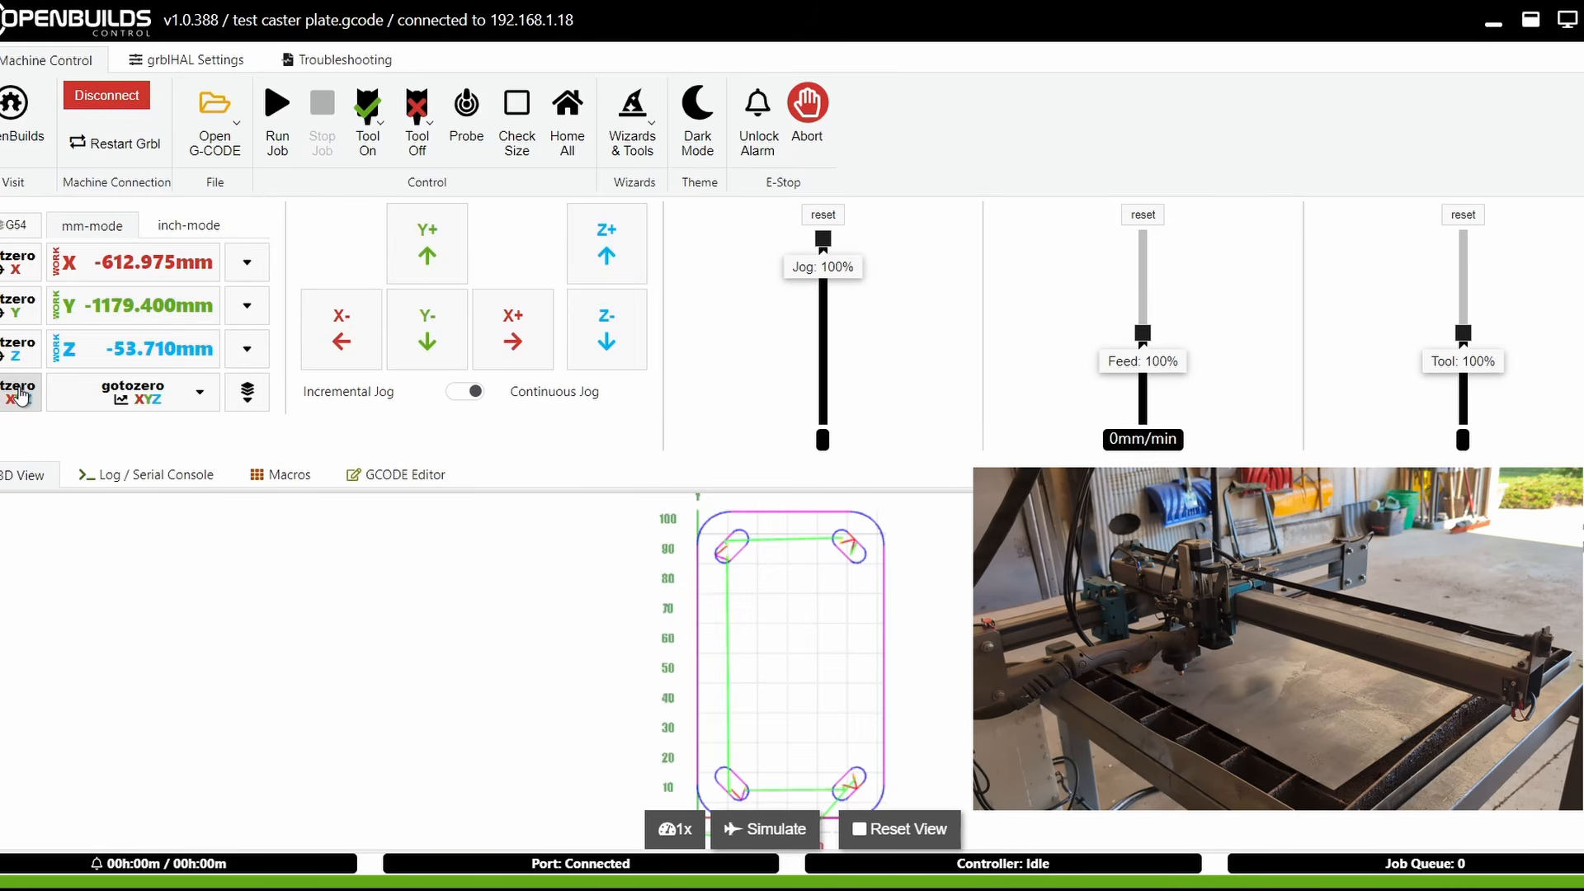
Zero the X, Y and Z work coordinates at the torch position and start running the cutting job
{"action": "left_click", "coordinate": [20, 394]}
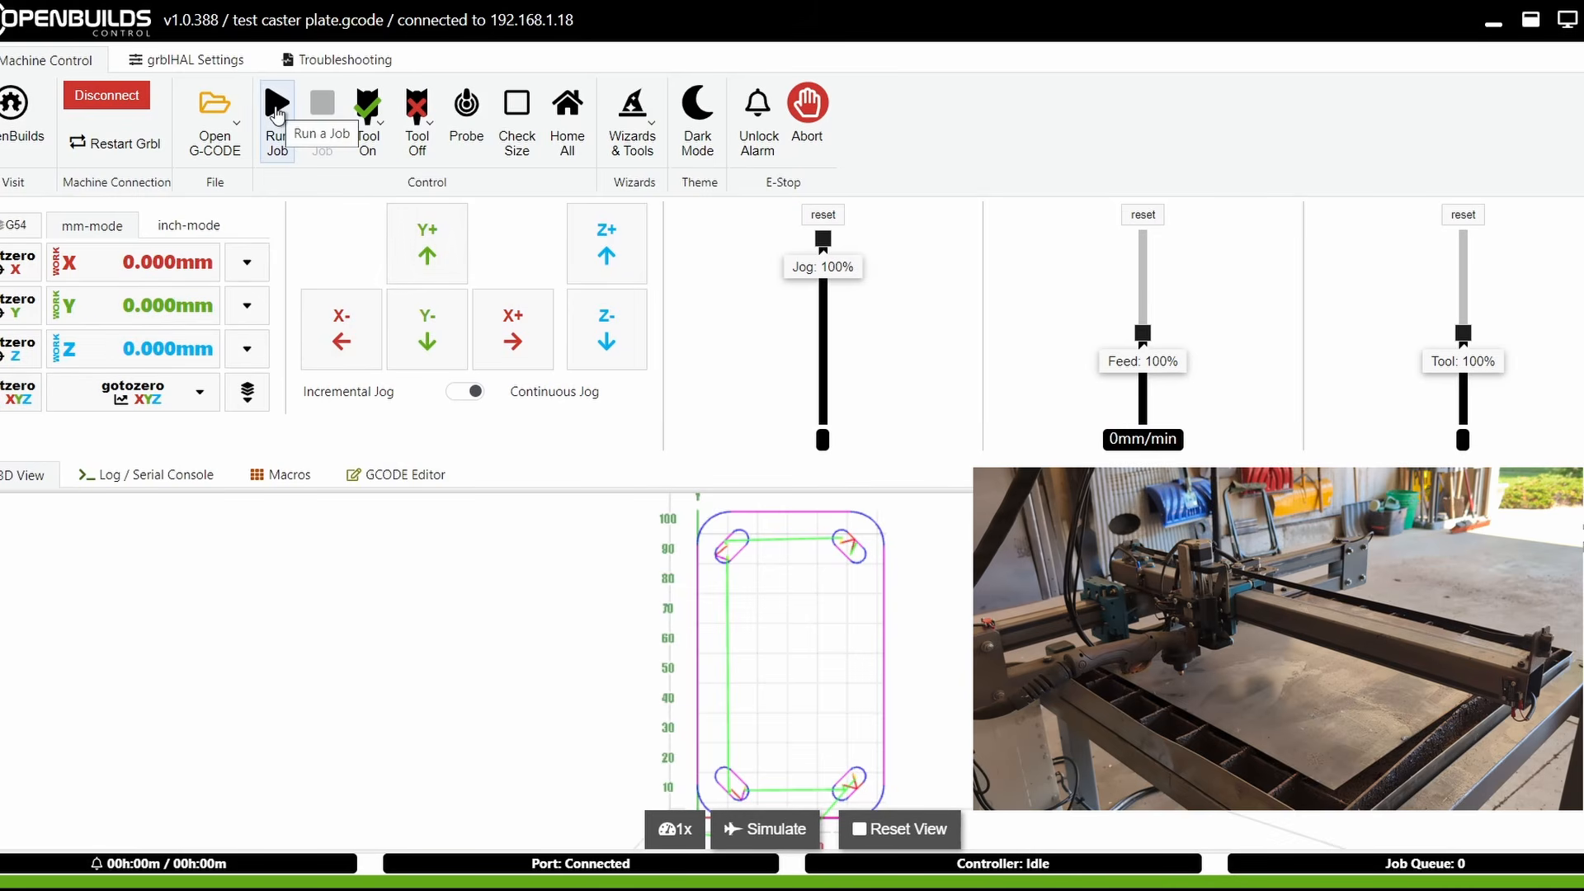
{"action": "left_click", "coordinate": [277, 112]}
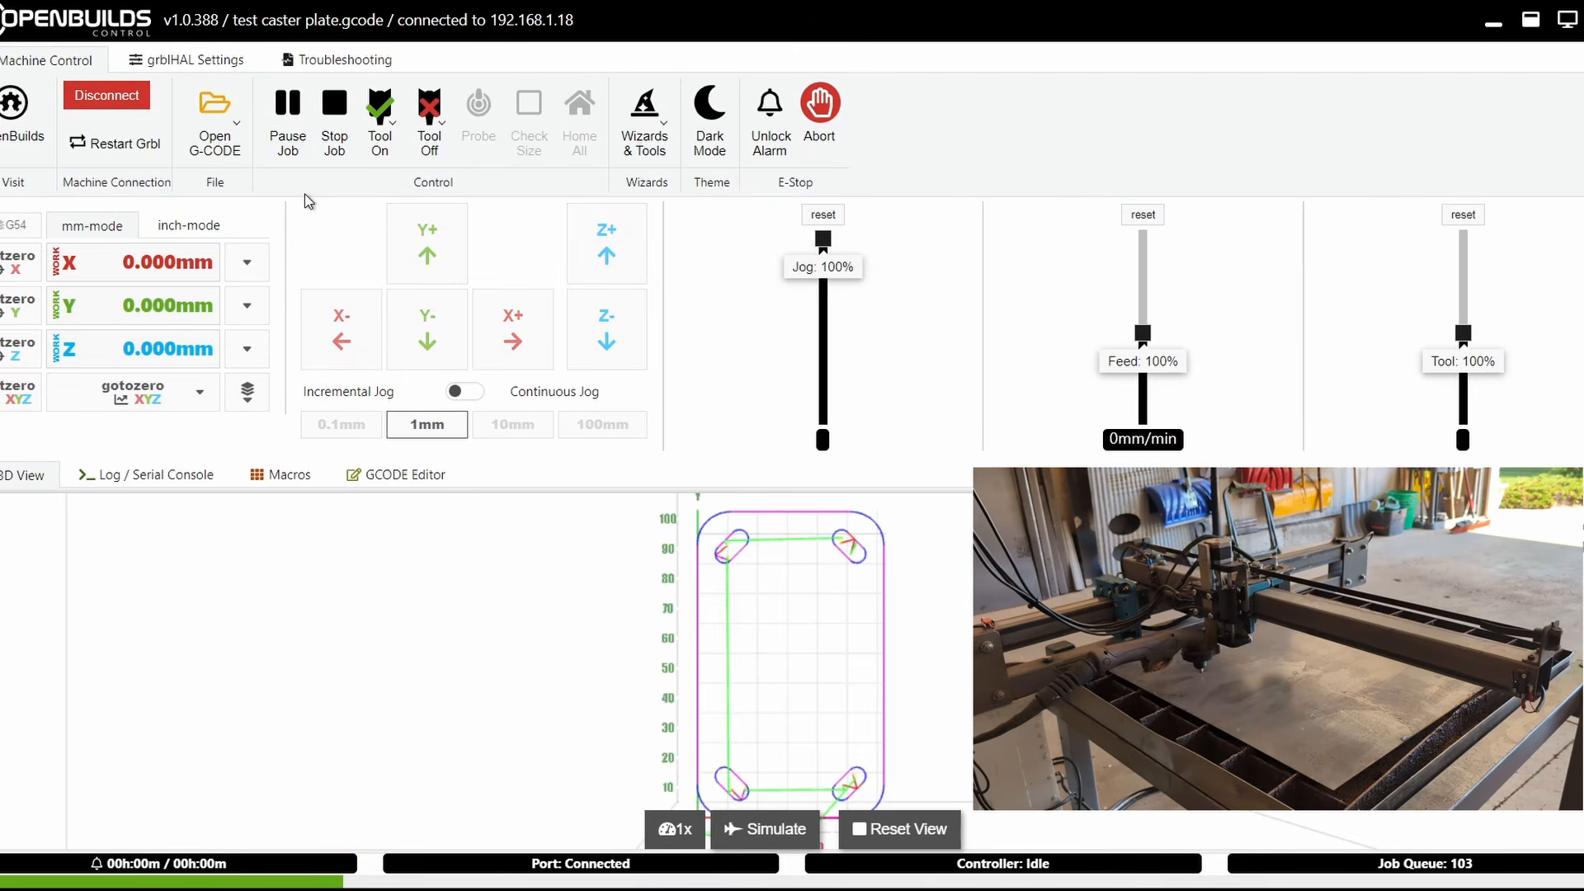